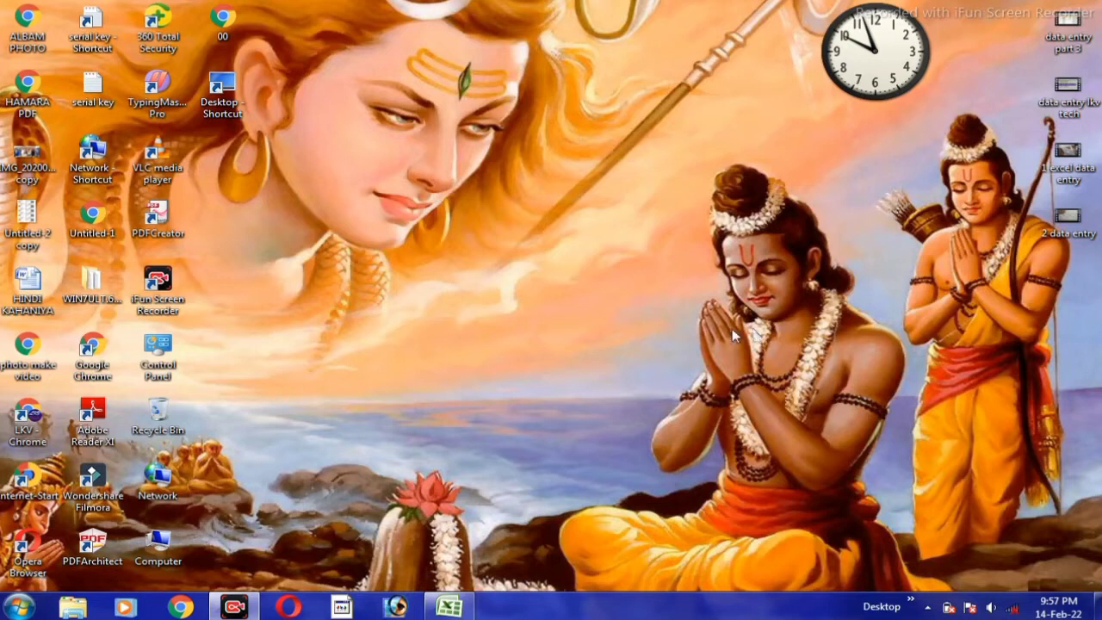
Refresh the desktop, then browse the Start menu's All Programs list to the Microsoft Office folder
right_click(540, 134)
click(587, 181)
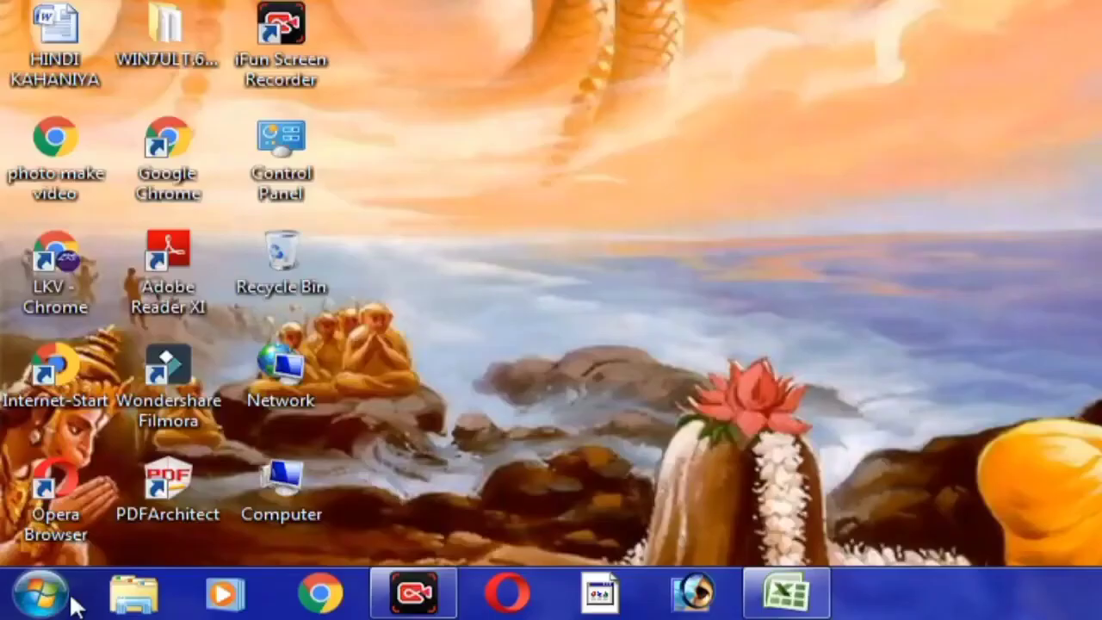
click(65, 600)
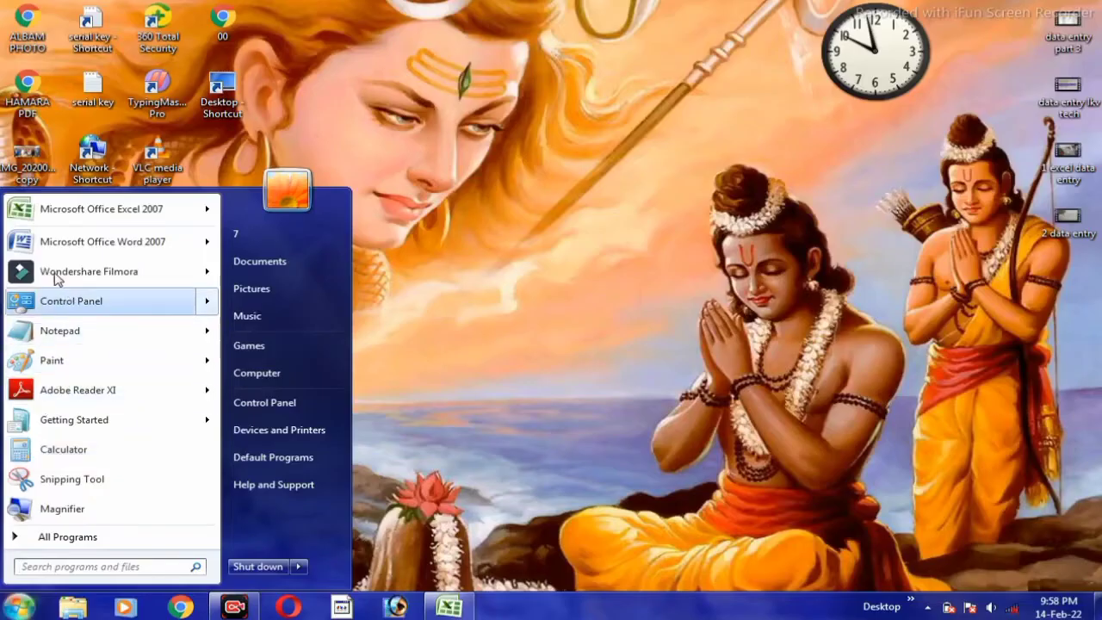
click(60, 536)
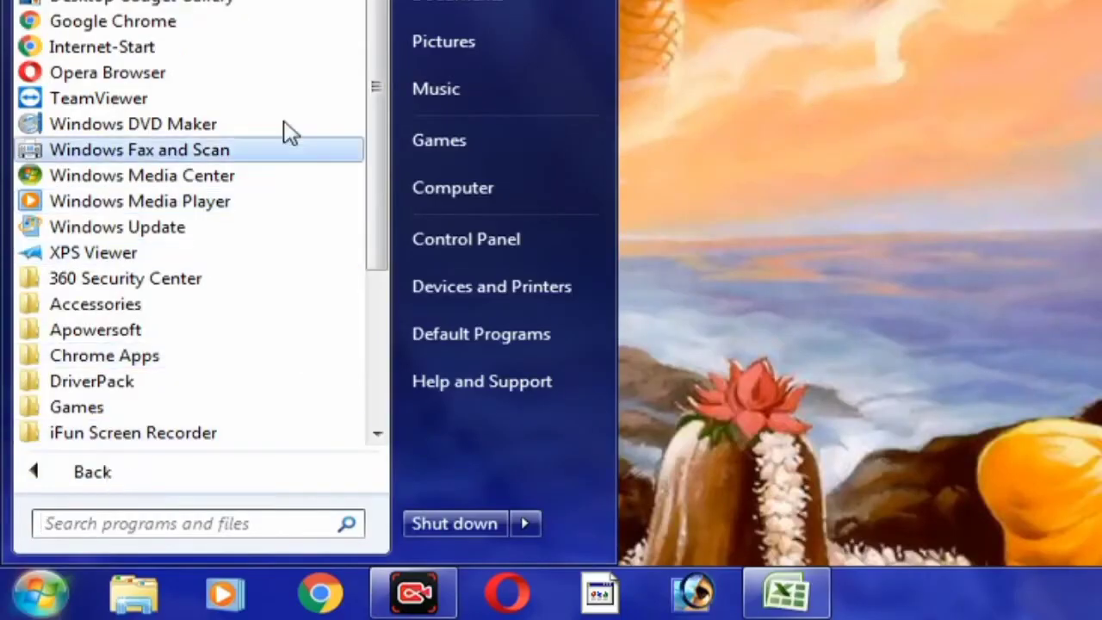
drag(380, 45, 382, 86)
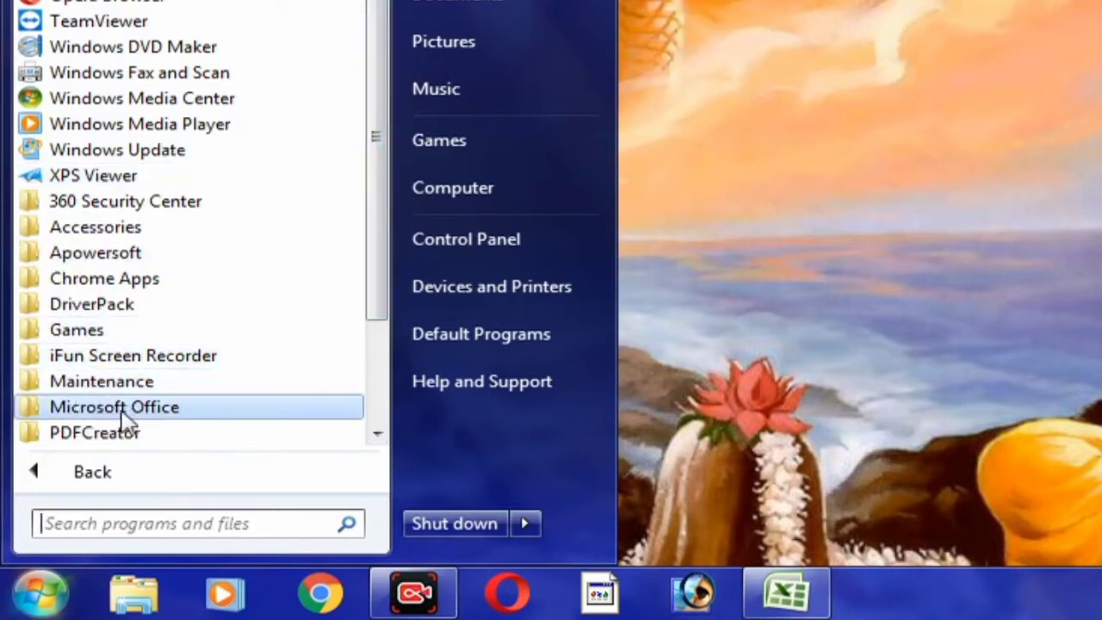
click(181, 408)
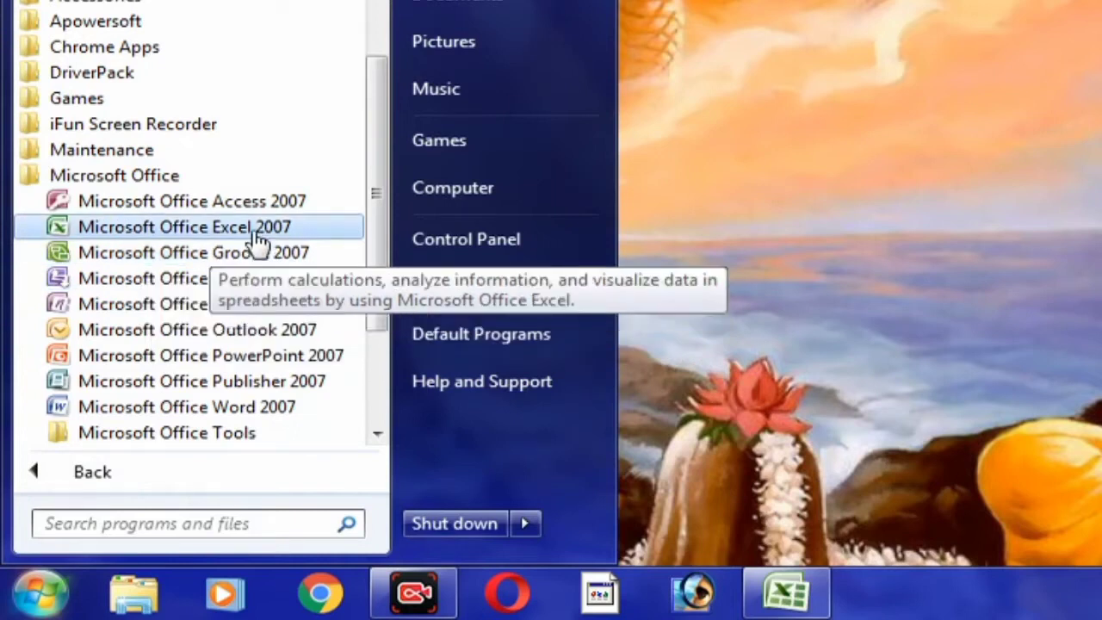
click(716, 111)
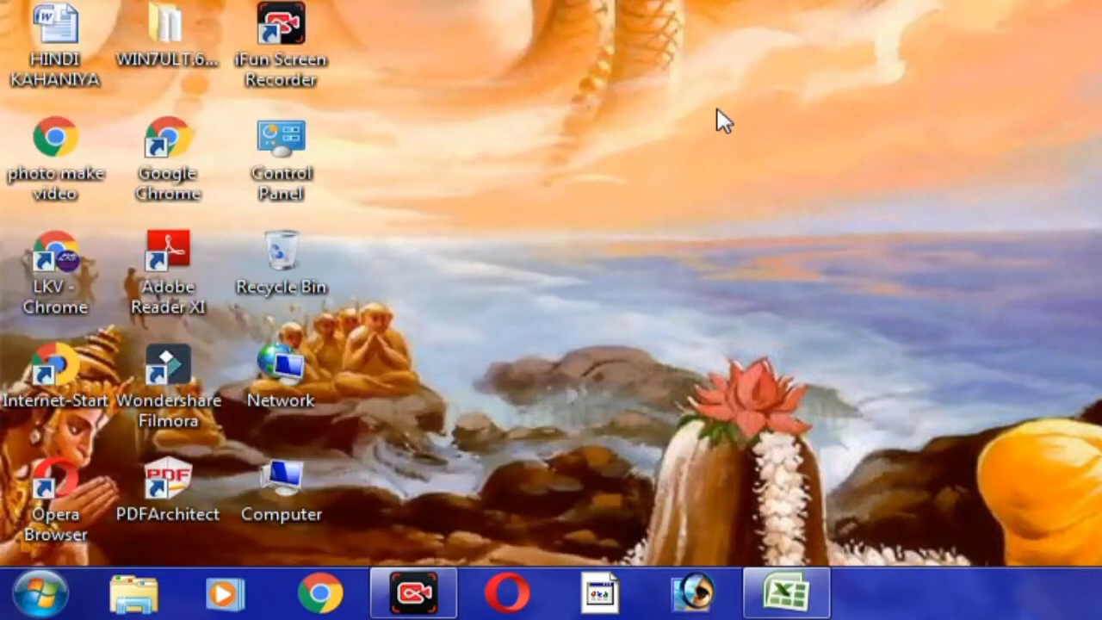
Launch Excel by running 'excel' from the Run box
key(super+r)
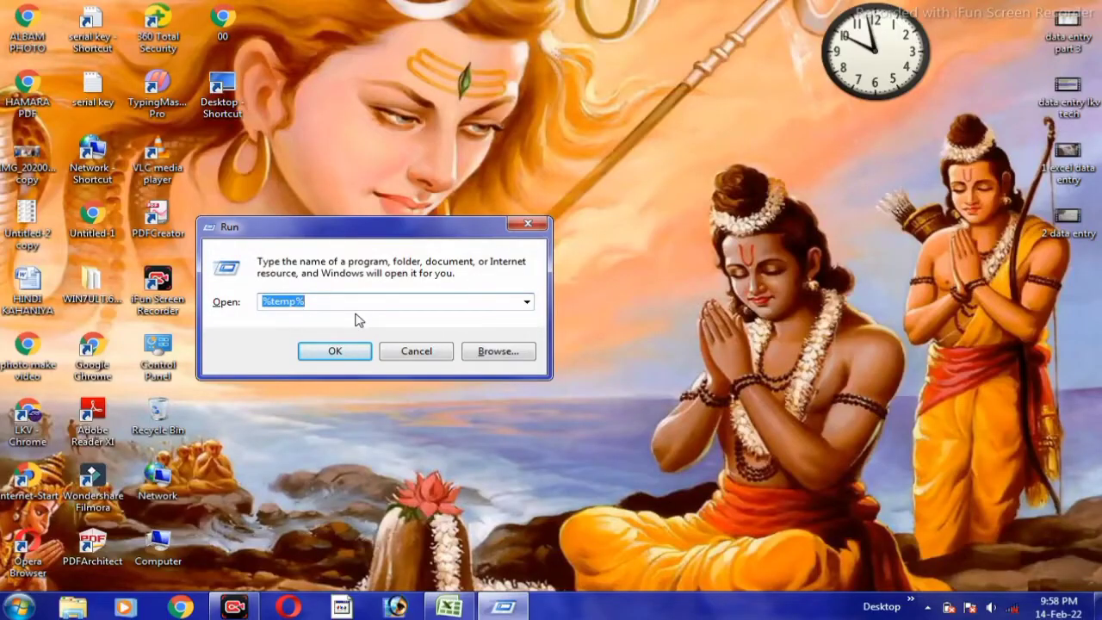
text(ex)
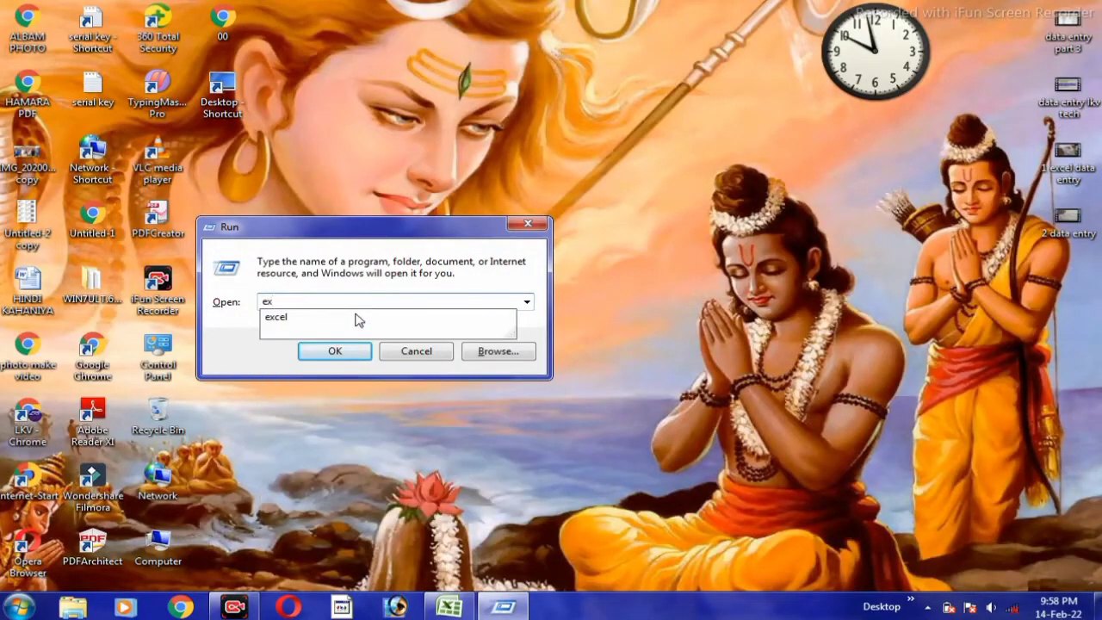
text(cel)
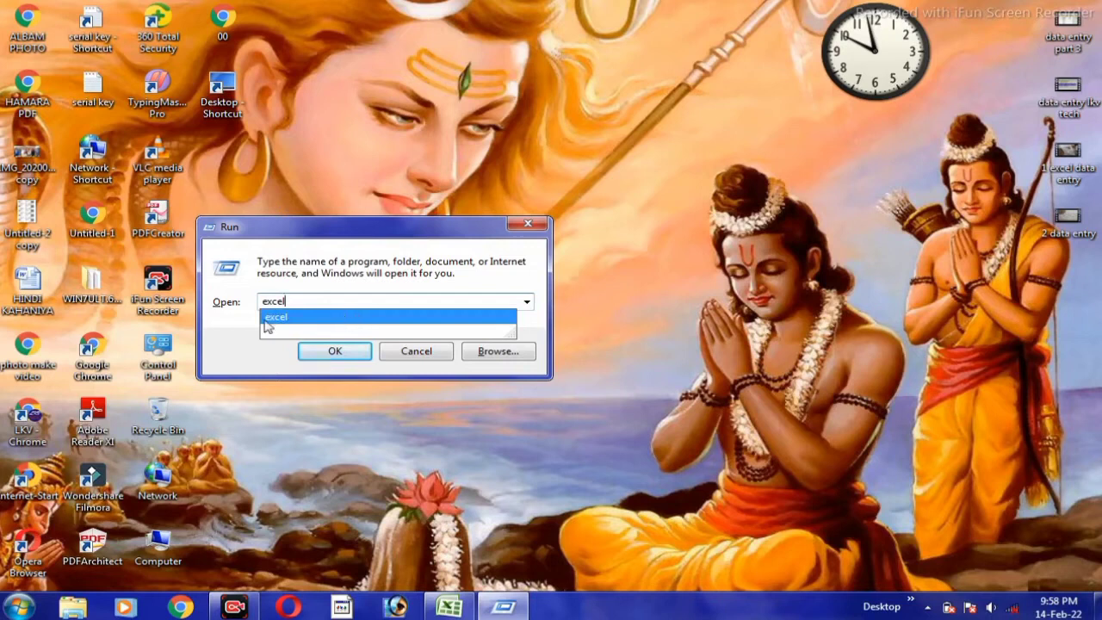
click(335, 353)
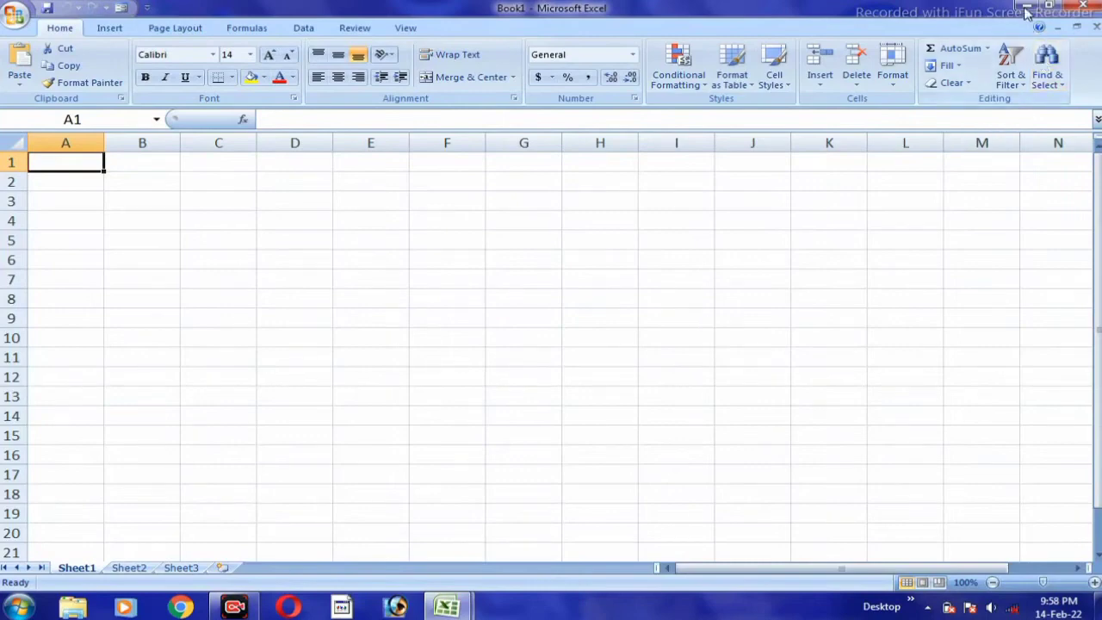
click(1025, 5)
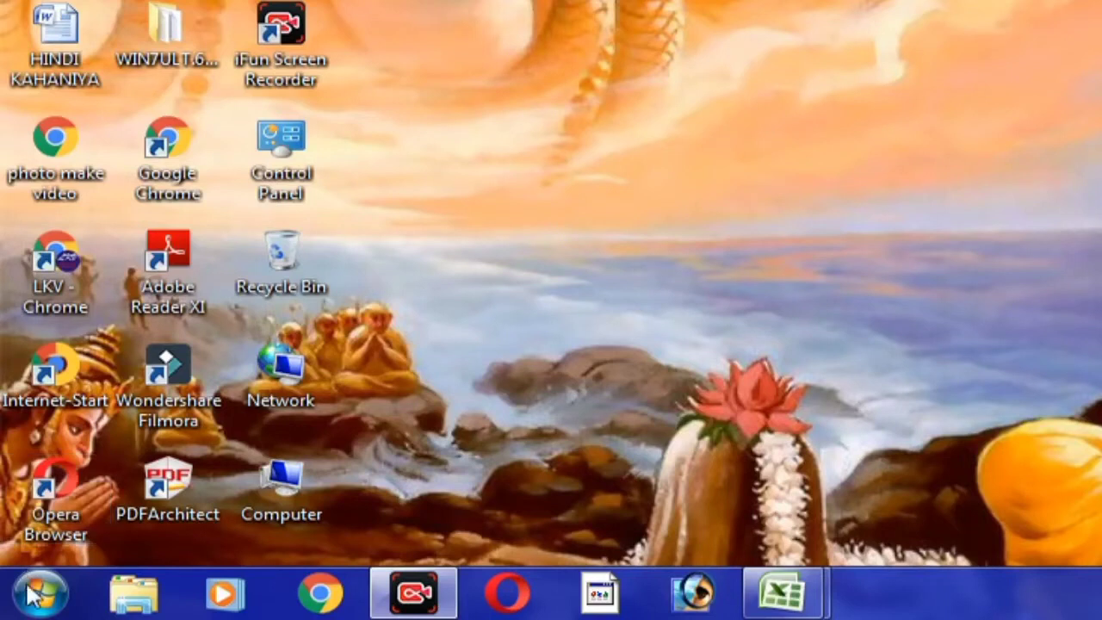
click(52, 602)
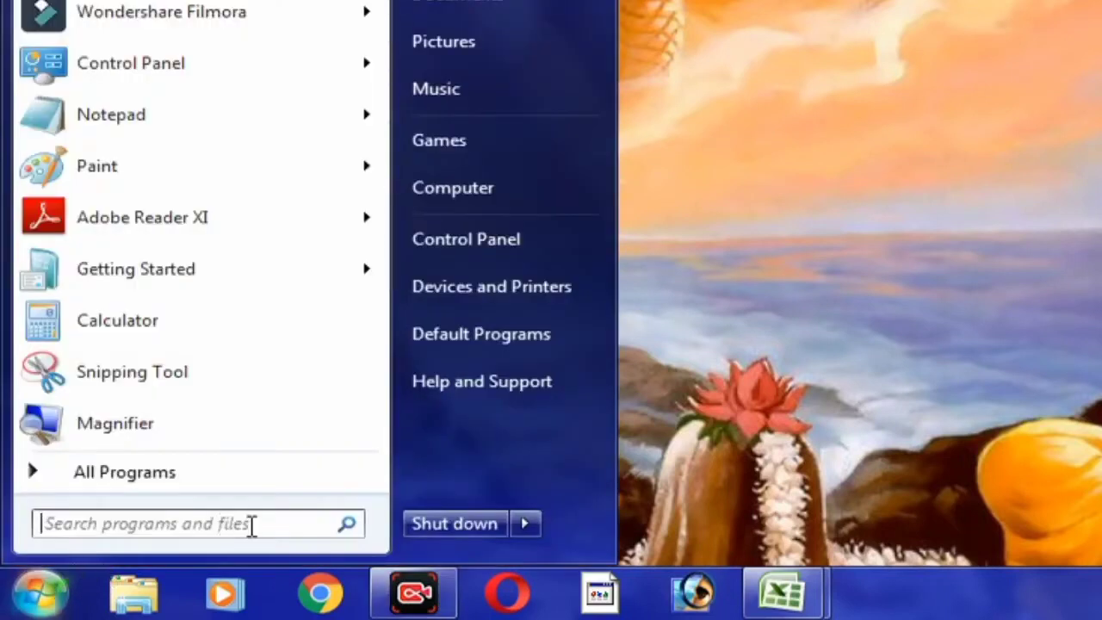
click(160, 523)
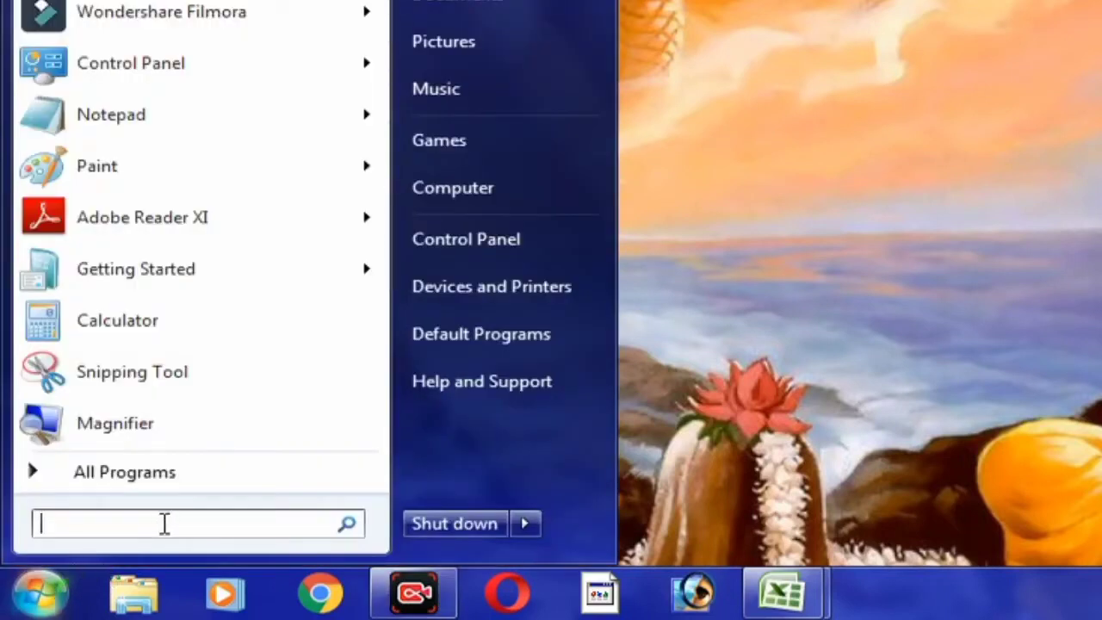
text(d)
key(BackSpace)
text(exc)
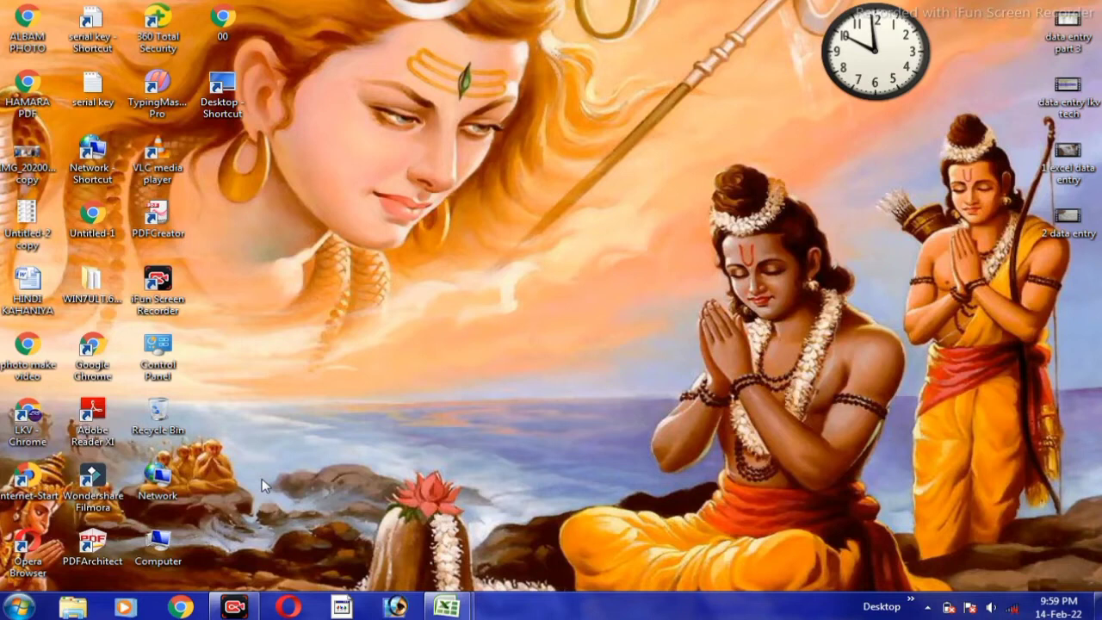
right_click(391, 41)
click(446, 86)
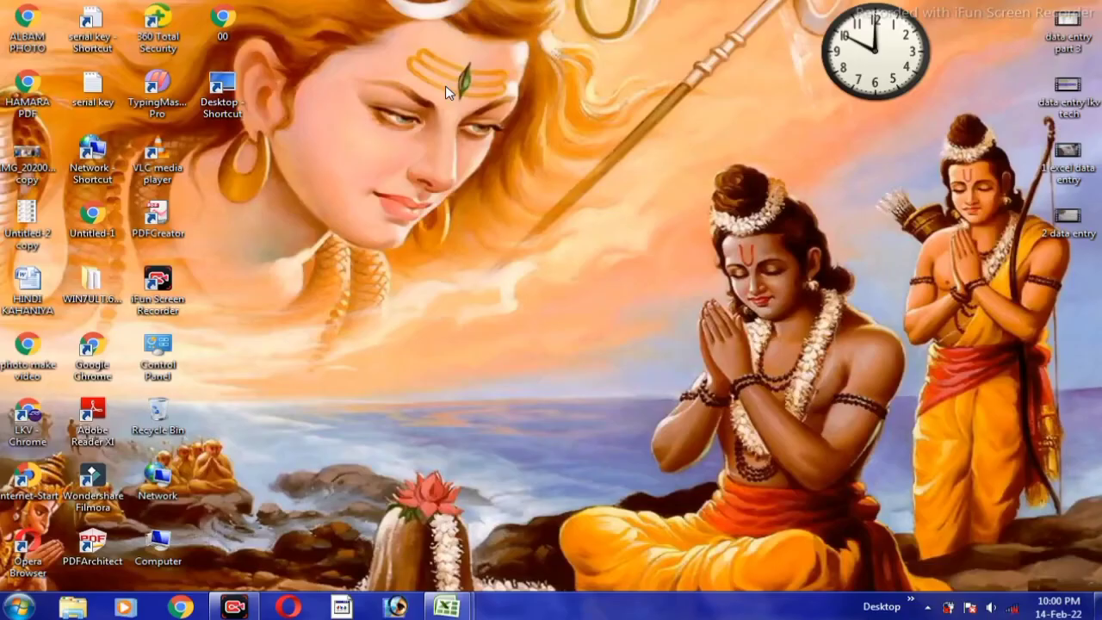
right_click(445, 85)
click(476, 129)
click(521, 501)
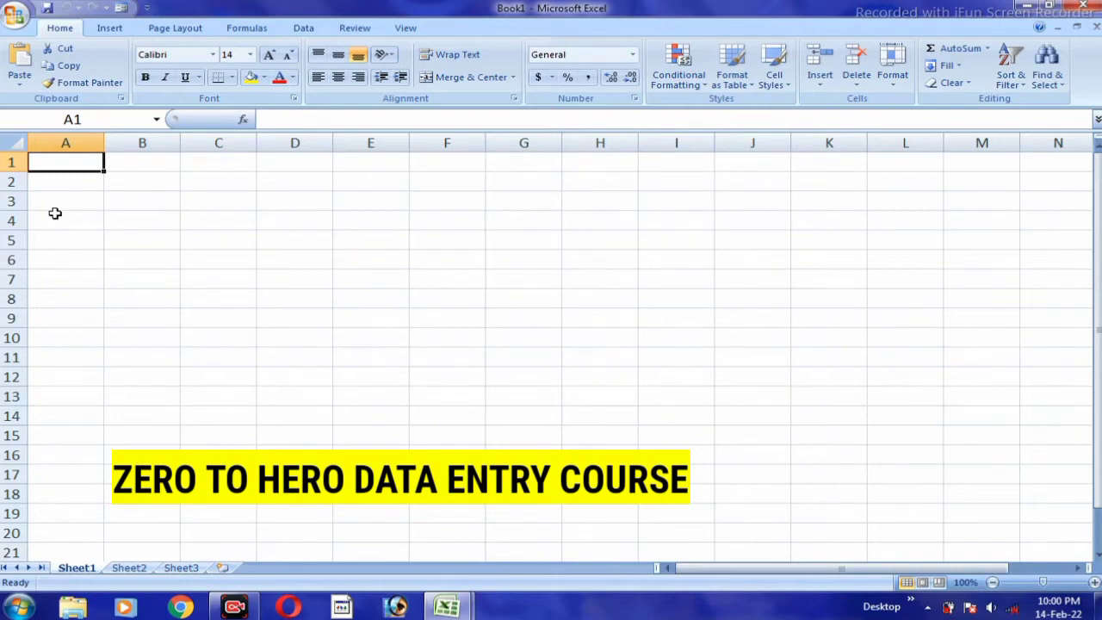
click(191, 227)
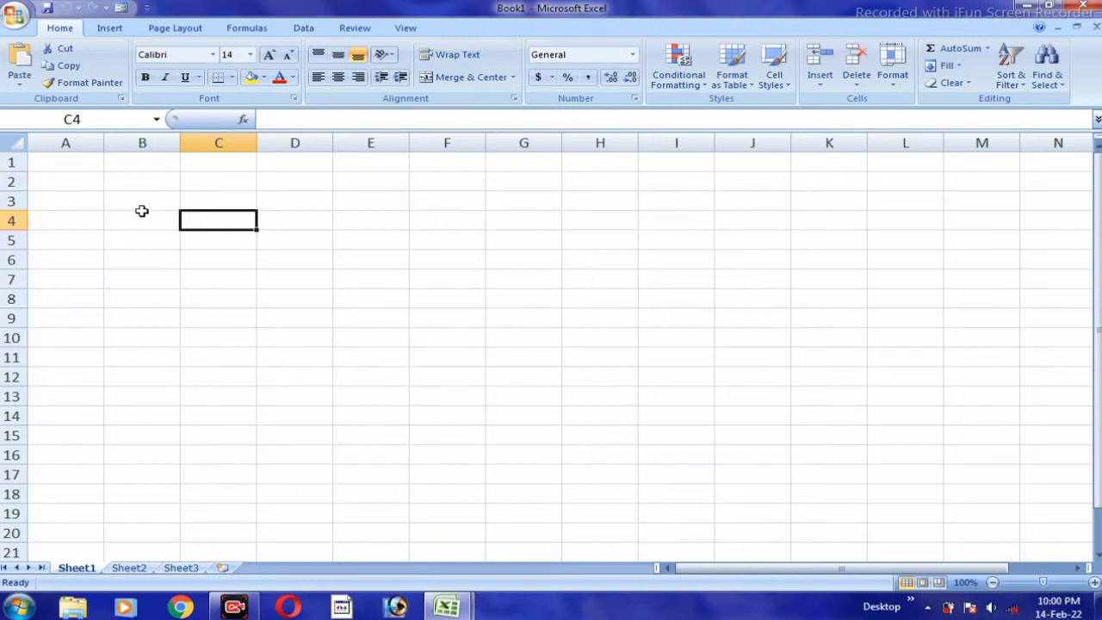
mouse_move(60, 167)
mouse_down()
mouse_move(307, 300)
mouse_move(606, 344)
mouse_up()
click(650, 320)
mouse_move(111, 183)
mouse_down()
mouse_move(164, 236)
mouse_move(472, 404)
mouse_up()
click(61, 182)
click(148, 204)
click(304, 215)
click(414, 208)
click(189, 256)
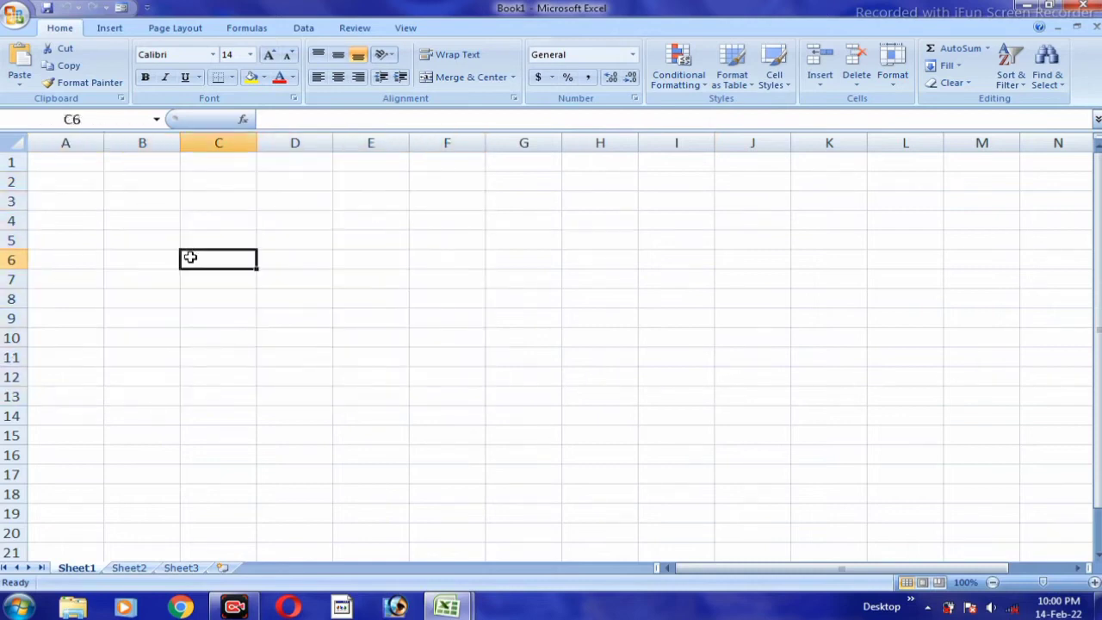
click(367, 238)
click(386, 297)
click(154, 281)
click(253, 233)
click(281, 274)
click(427, 254)
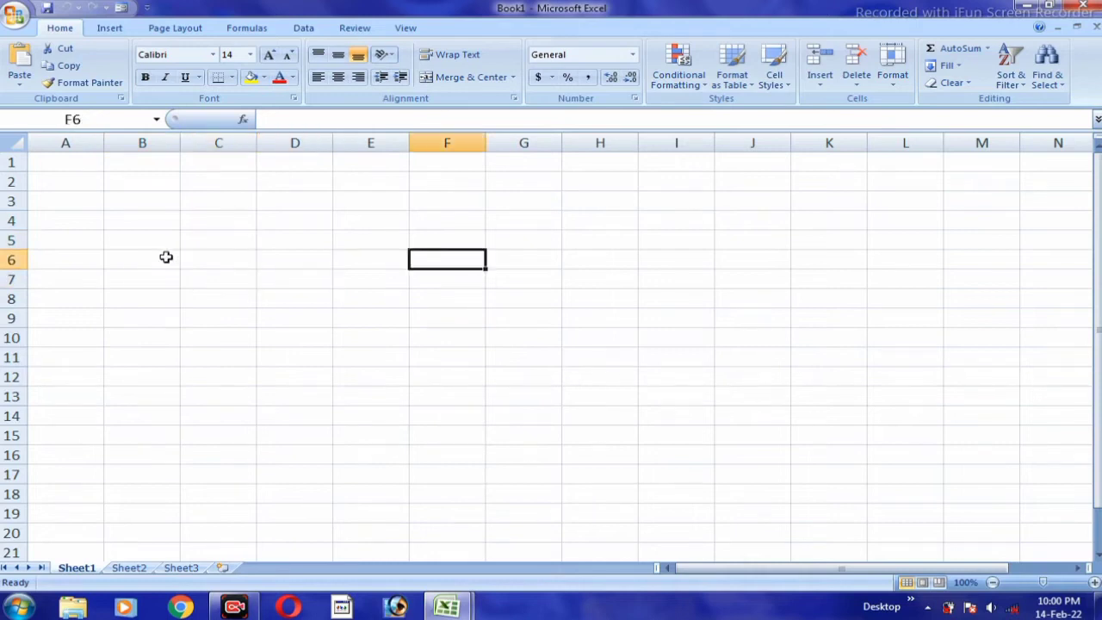
click(49, 175)
drag(49, 174, 330, 357)
click(382, 258)
drag(393, 200, 392, 375)
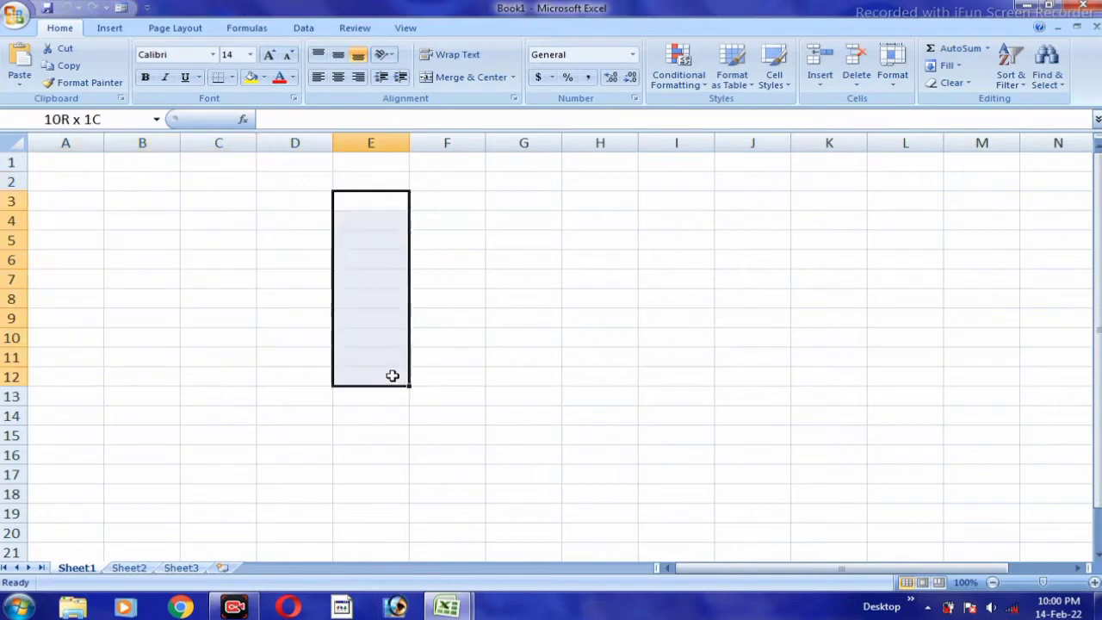
click(226, 228)
click(128, 226)
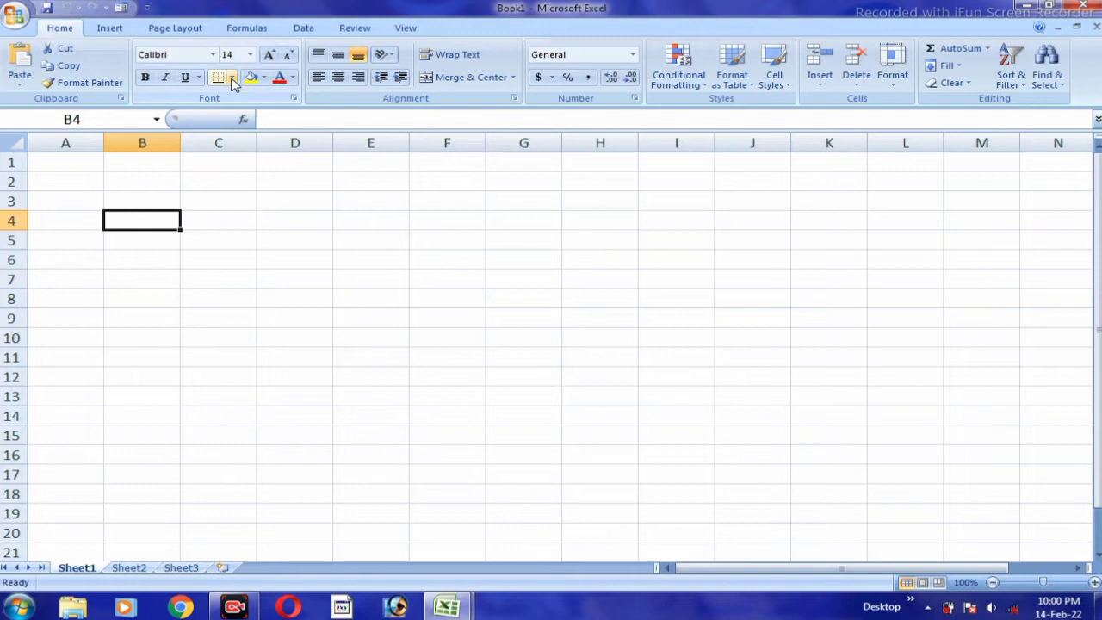
mouse_move(54, 170)
mouse_down()
mouse_move(622, 518)
mouse_move(625, 536)
mouse_up()
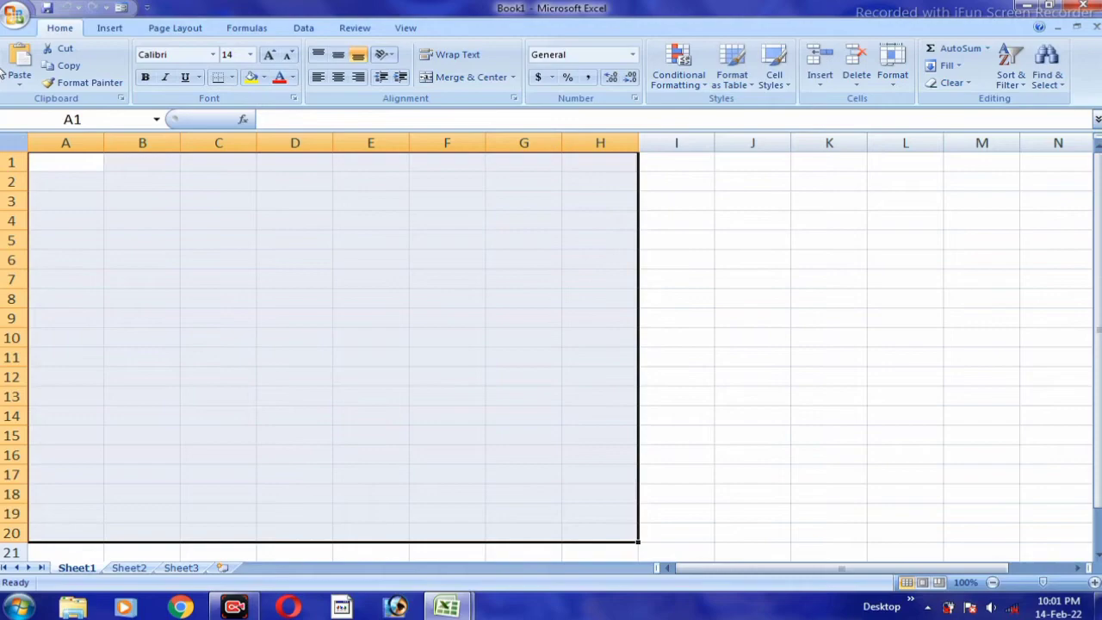
click(232, 77)
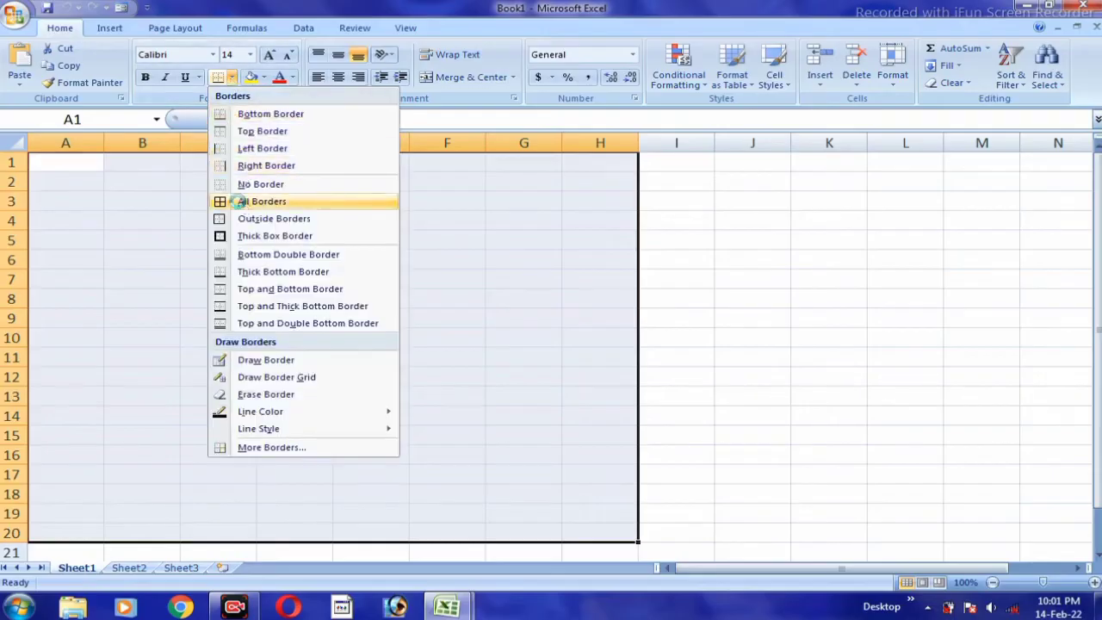
click(237, 201)
click(259, 239)
scroll(284, 282, down, 2)
scroll(299, 285, up, 2)
click(65, 198)
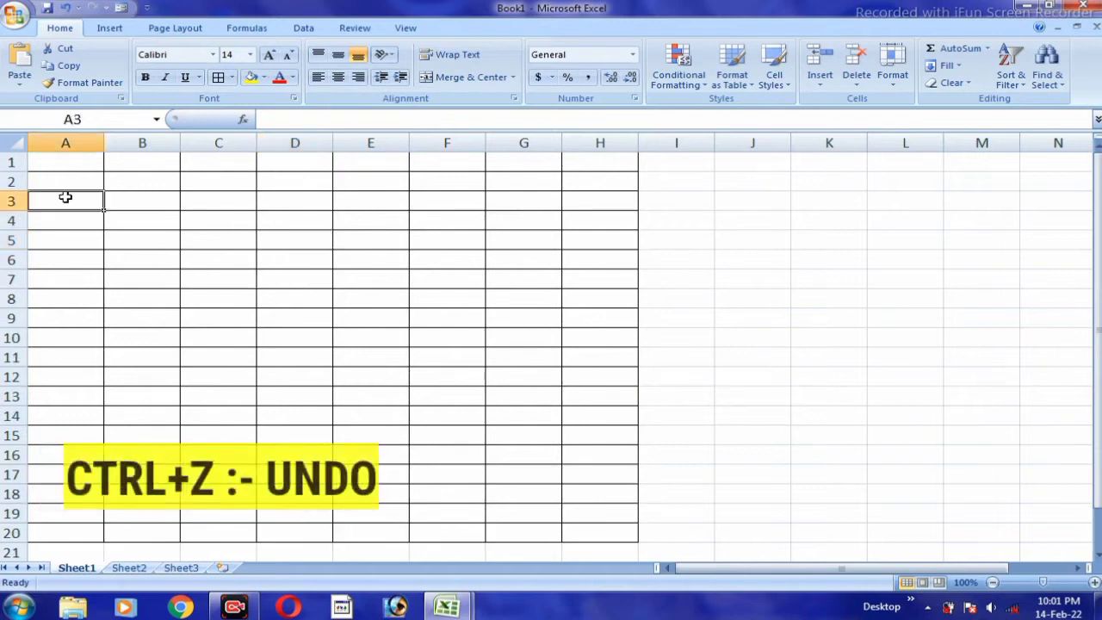
key(ctrl+z)
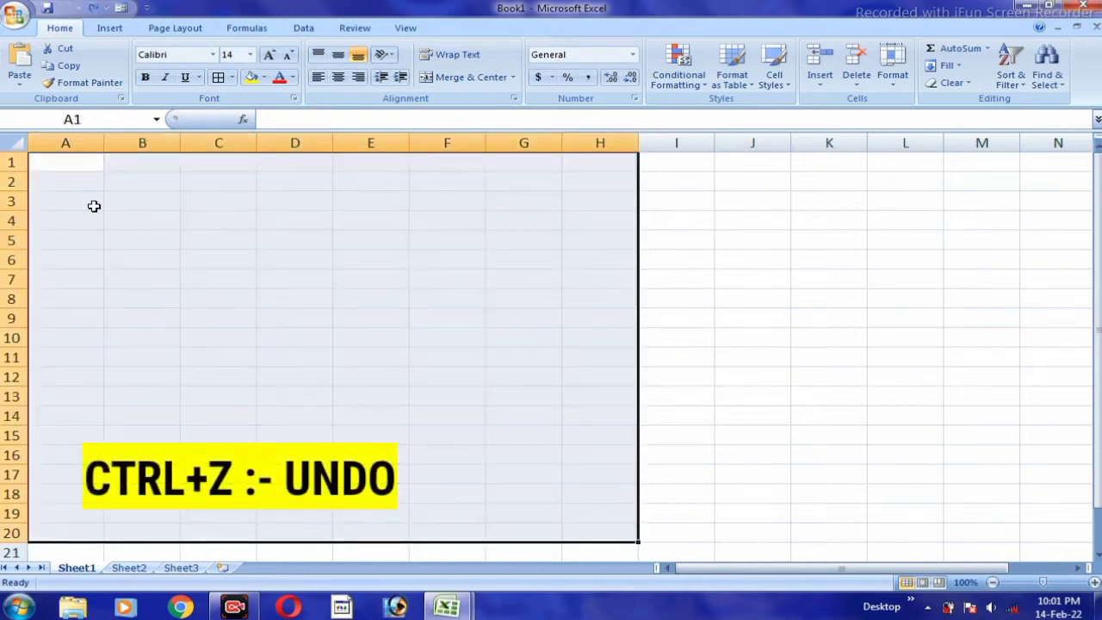
click(147, 217)
click(287, 263)
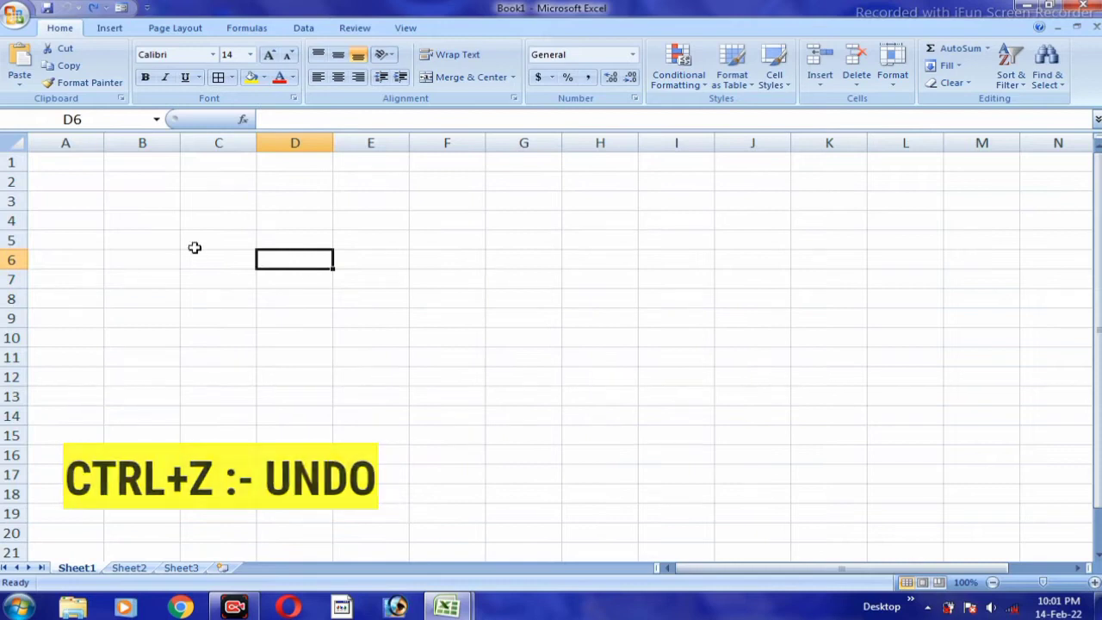
mouse_move(124, 210)
mouse_down()
mouse_move(290, 271)
mouse_move(713, 394)
mouse_up()
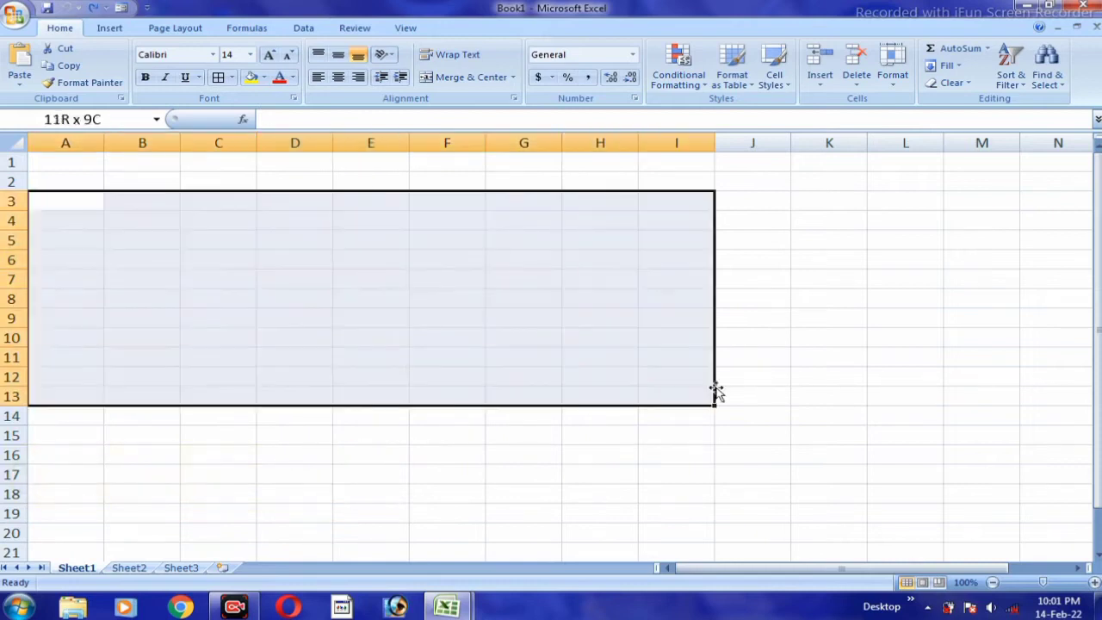
click(719, 318)
click(475, 374)
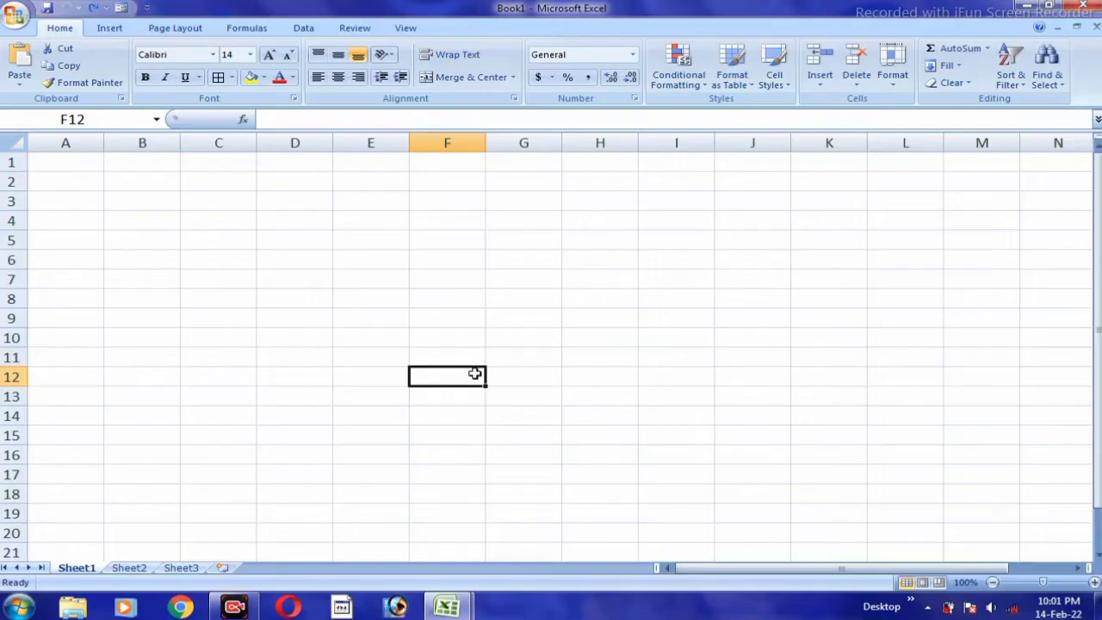
click(173, 198)
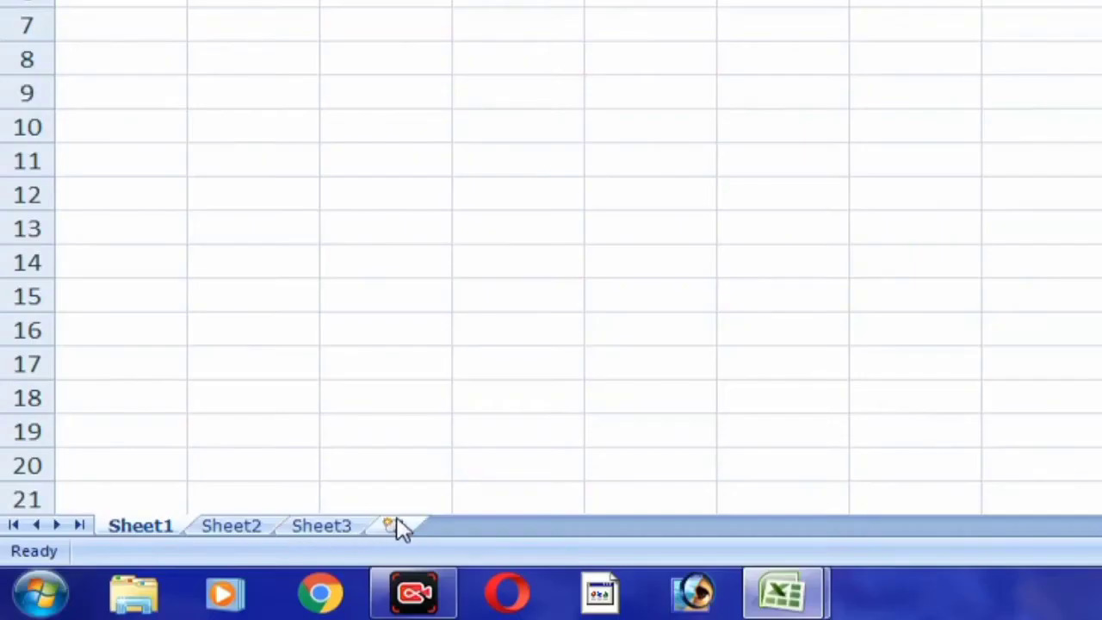
click(398, 532)
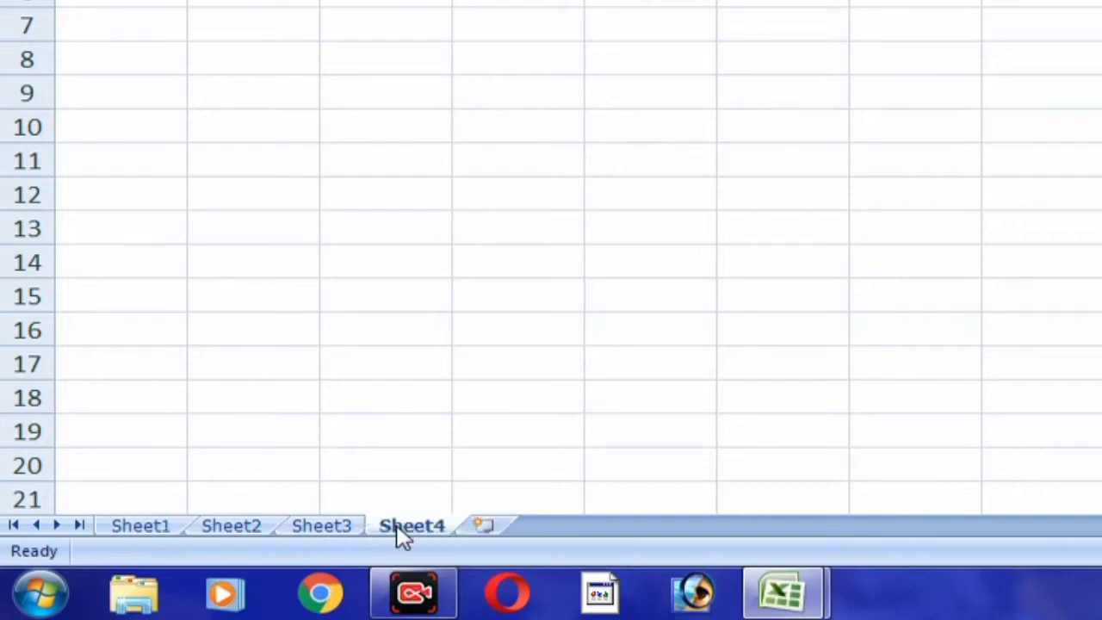
click(479, 526)
click(572, 527)
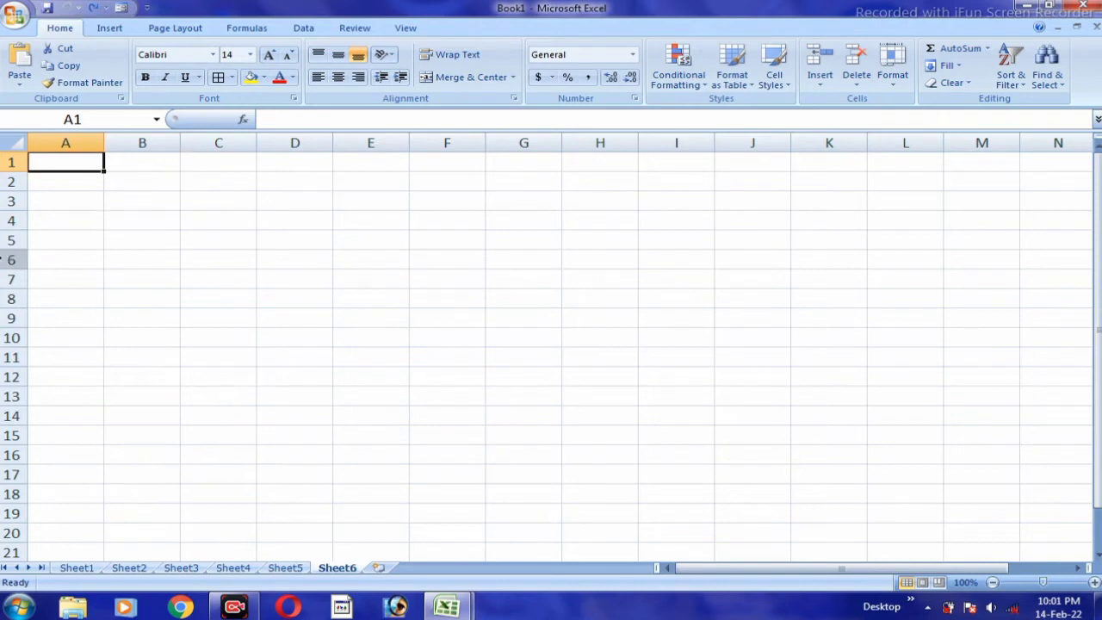
click(11, 162)
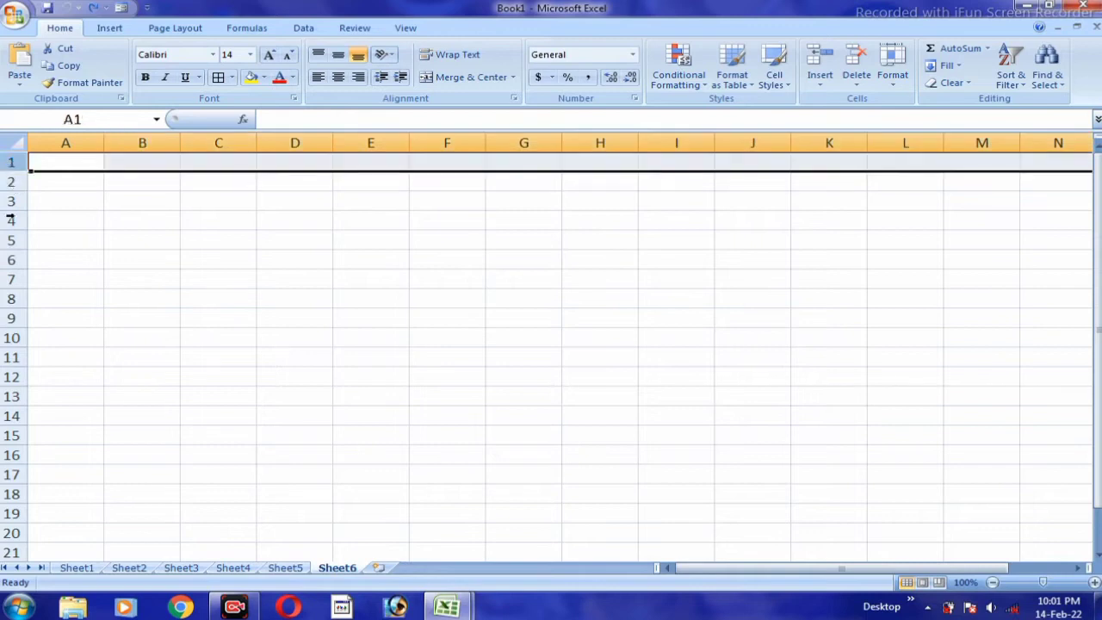
click(10, 220)
click(10, 240)
click(12, 279)
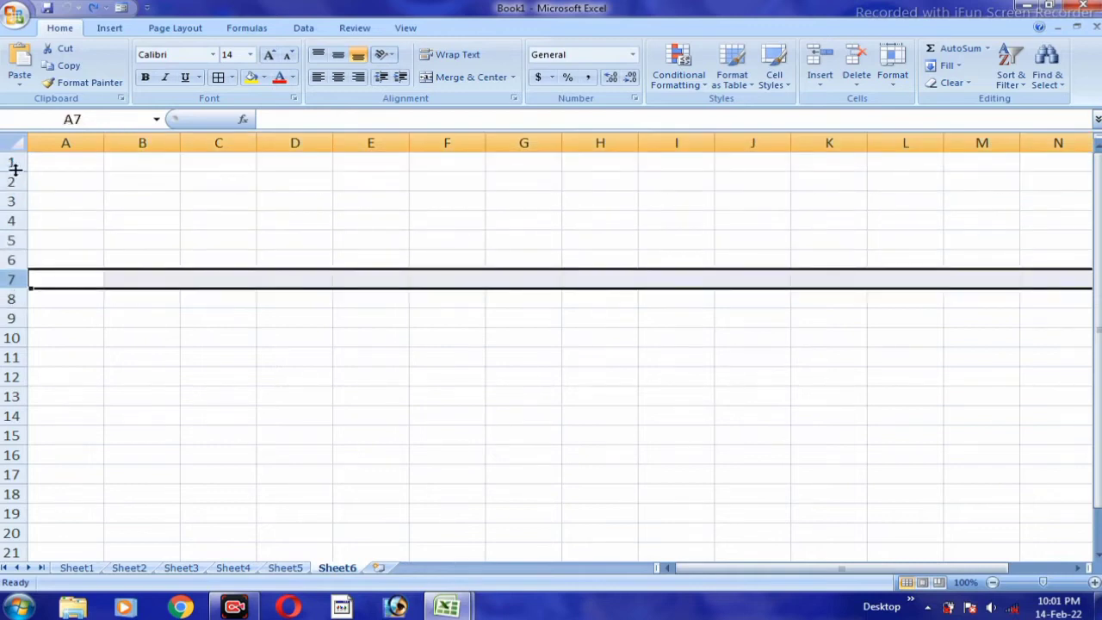
drag(45, 175, 69, 377)
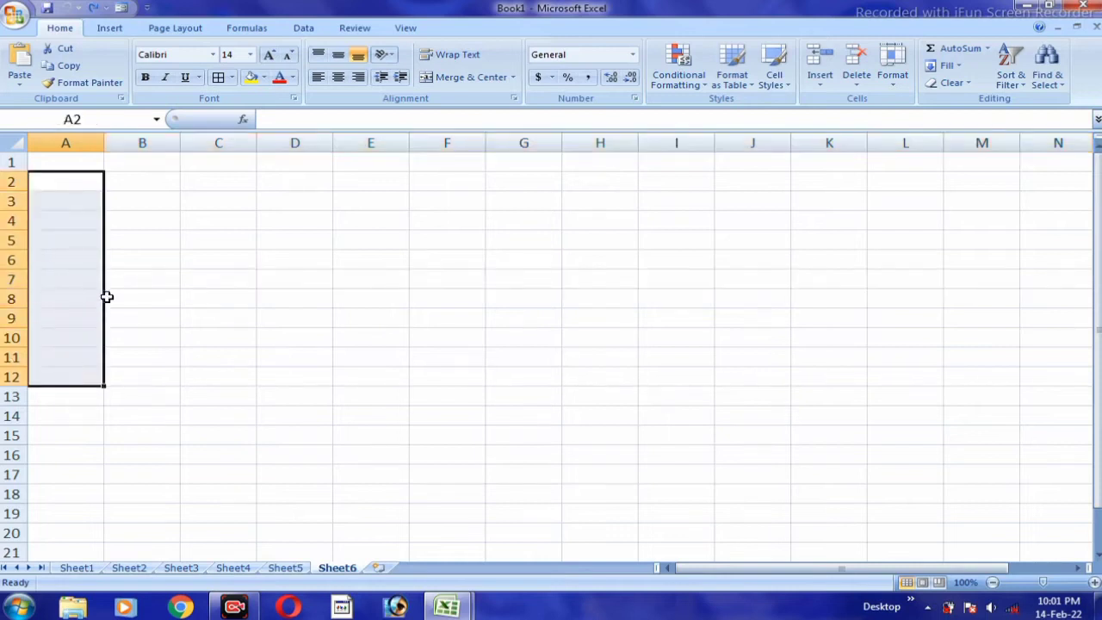
click(108, 297)
click(19, 193)
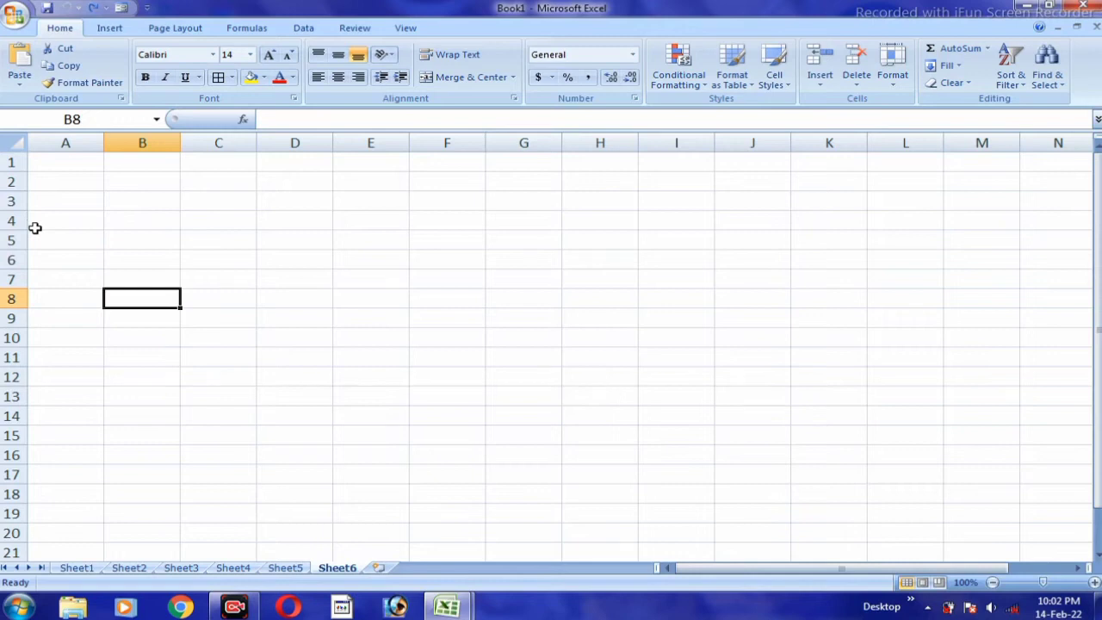
click(112, 143)
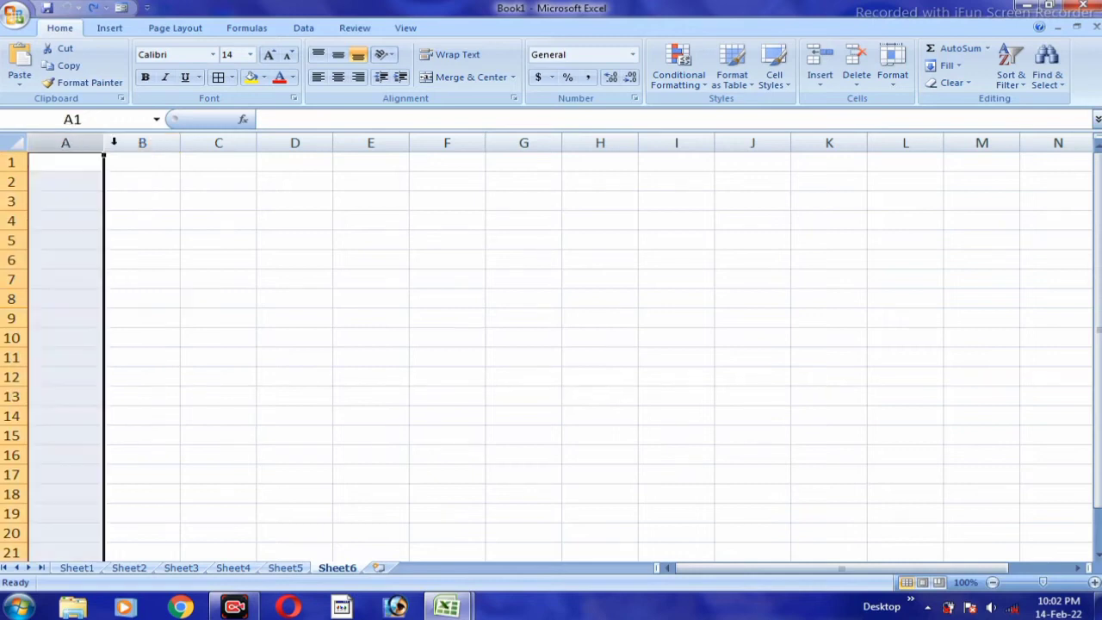
click(211, 140)
click(278, 140)
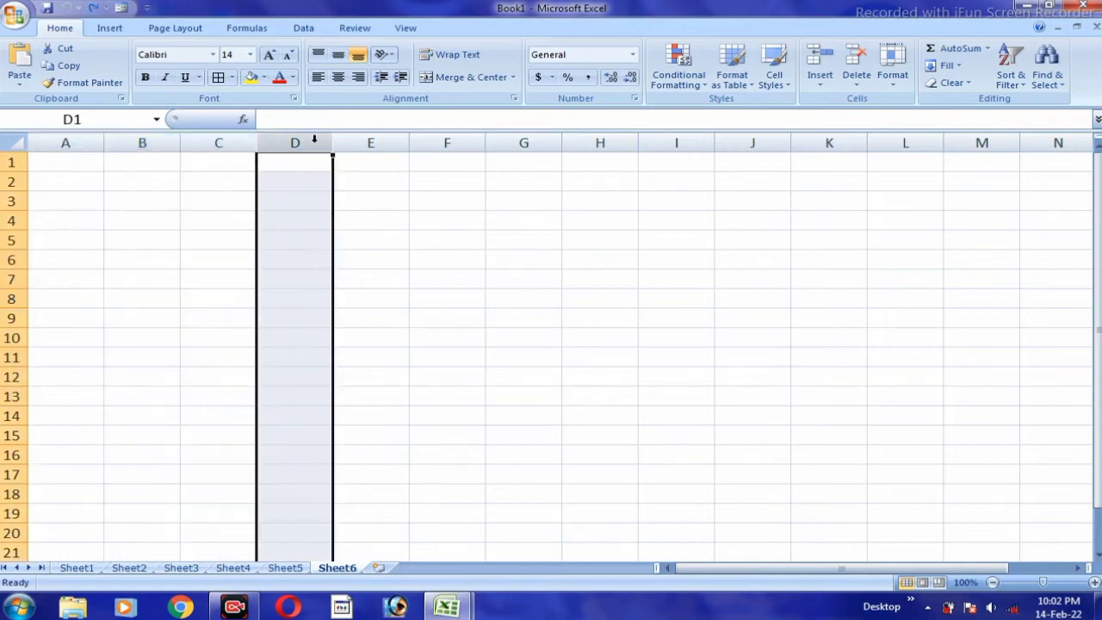
click(351, 140)
click(418, 141)
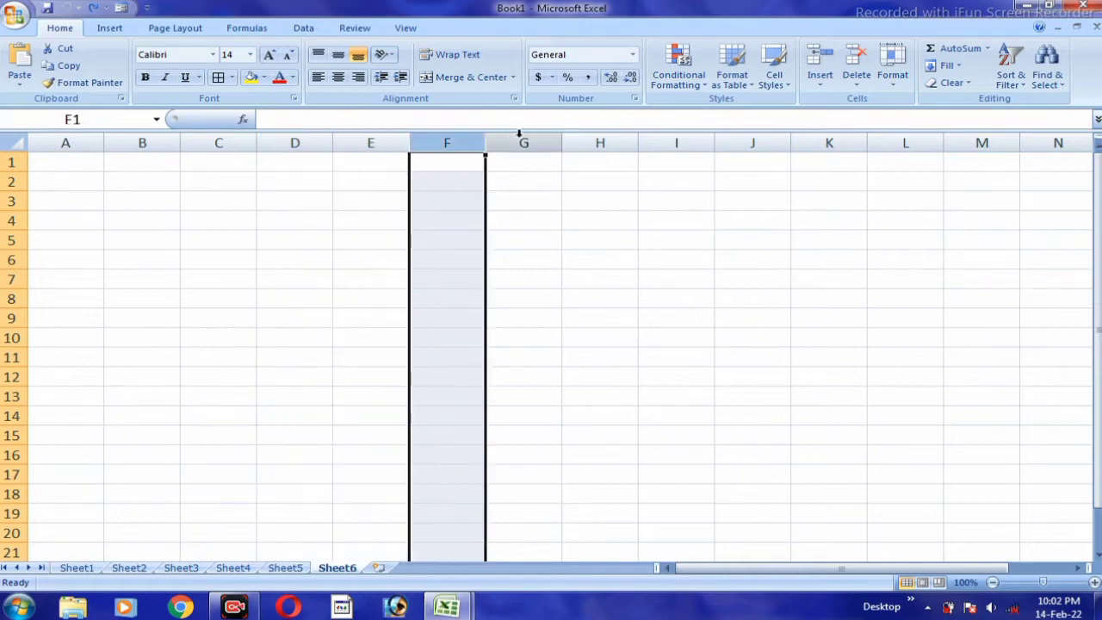
click(517, 140)
click(370, 143)
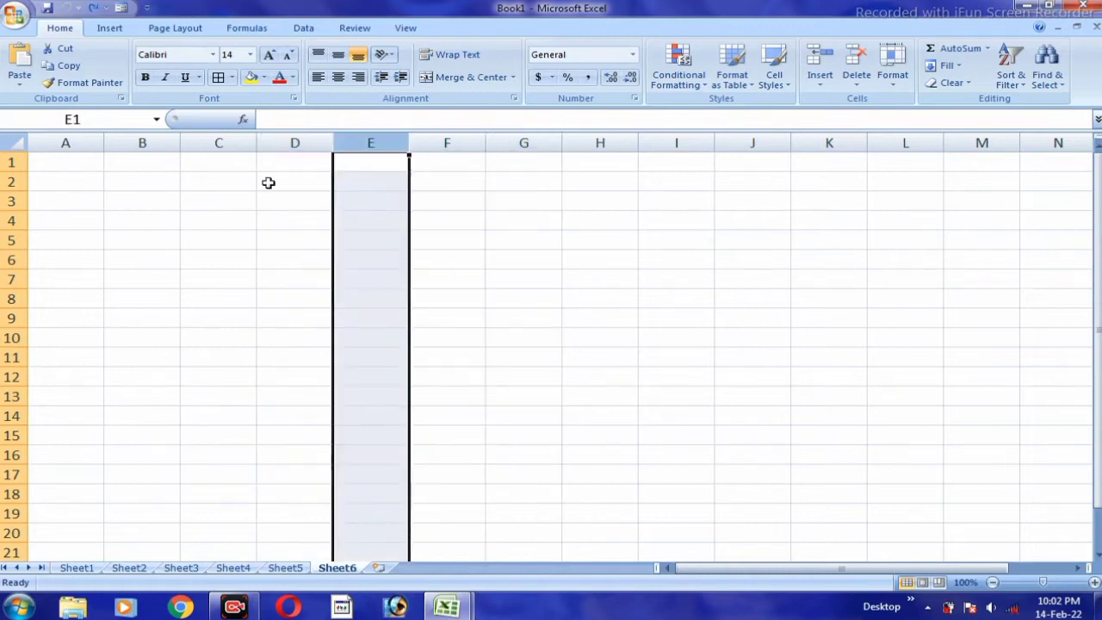
click(154, 196)
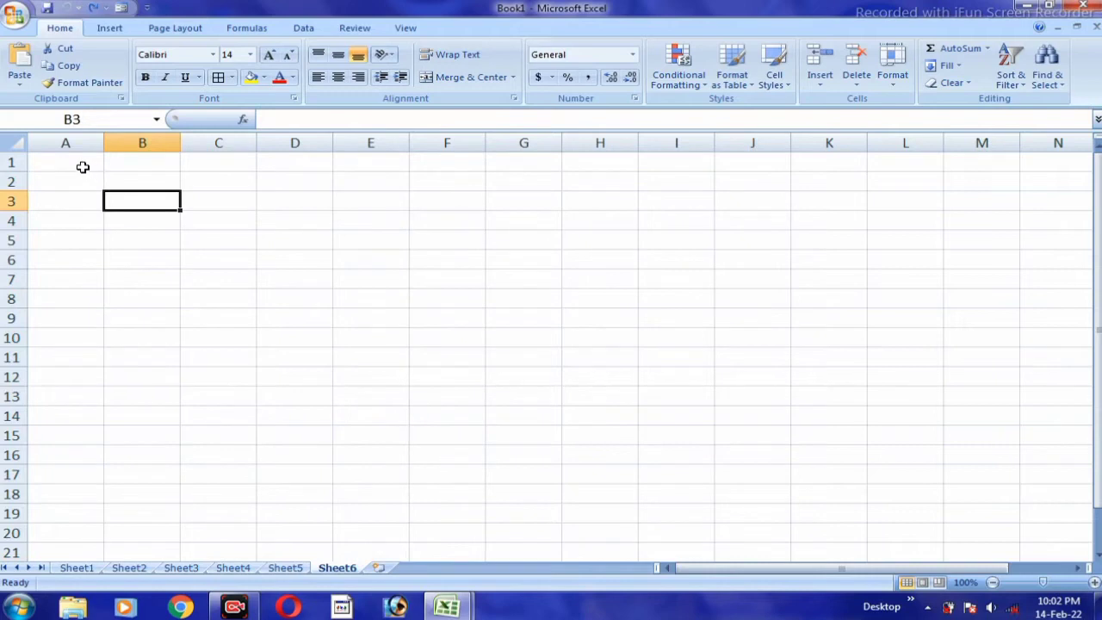
click(83, 167)
click(223, 162)
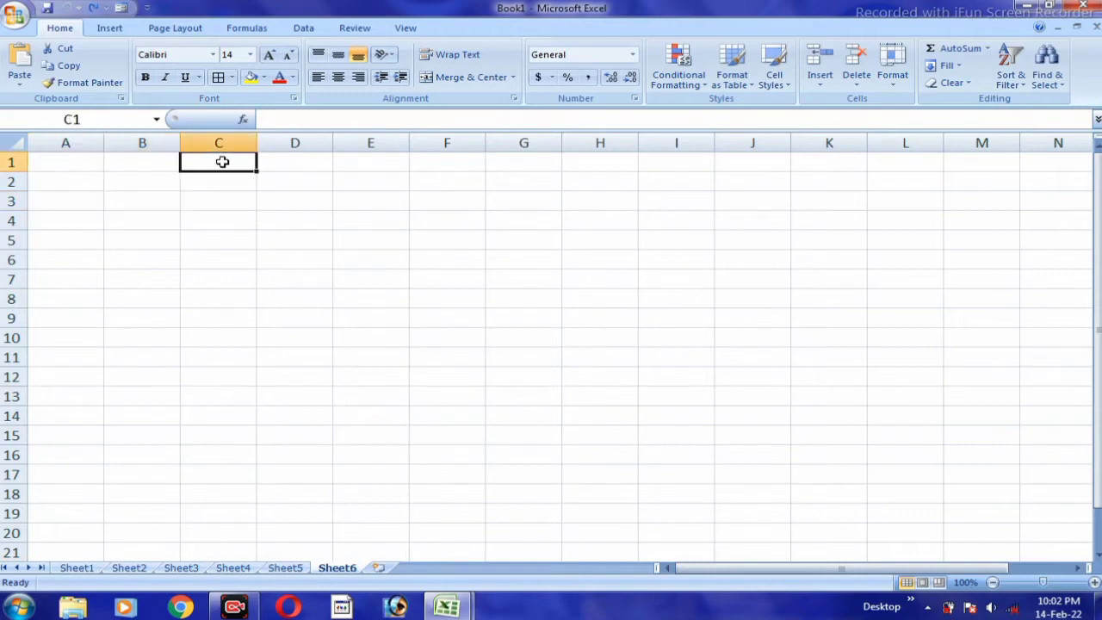
key(Right)
key(Right)
key(Right)
key(Right)
key(Right)
key(Right)
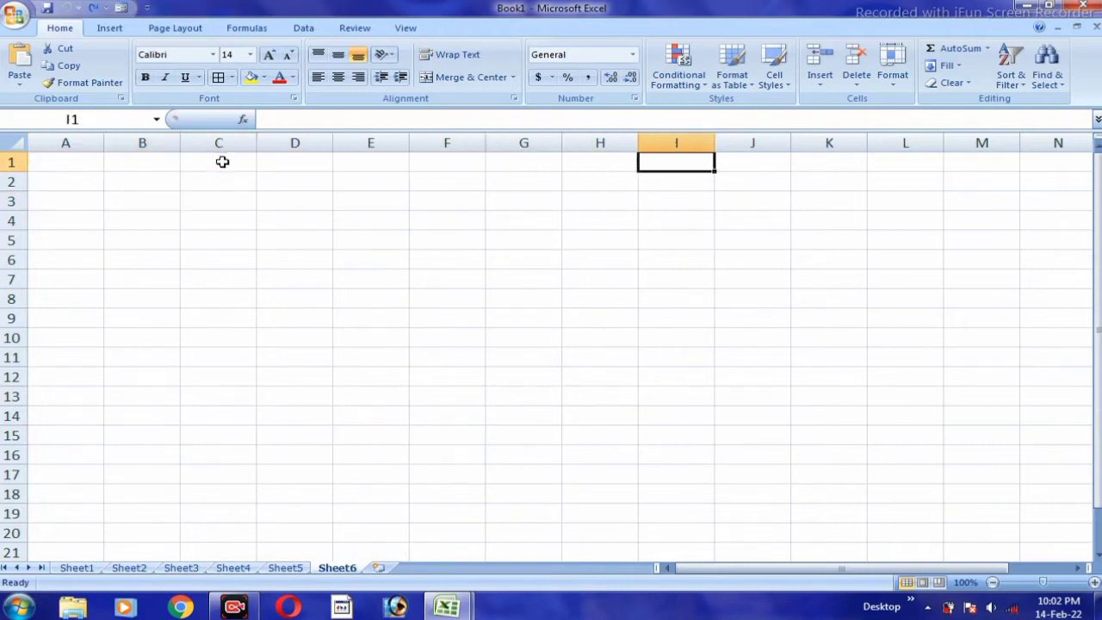
key(Right)
key(Right)
key(Right)
key(Right)
key(Right)
key(Right)
key(Right)
key(Right)
key(Right)
key(Right)
key(Right)
key(Right)
key(Right)
key(Right)
key(Right)
key(Right)
key(Right)
key(Right)
key(Right)
key(Right)
key(Right)
key(Right)
key(Right)
key(Right)
key(Right)
key(Right)
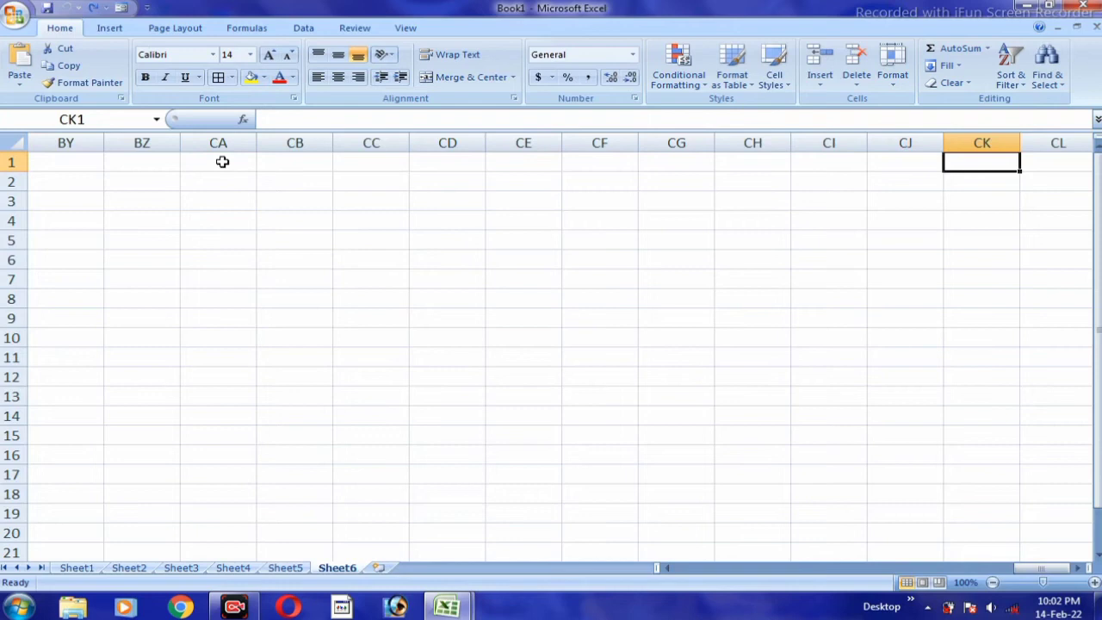
Jump from cell BZ4 down to row 1048576 and select cells BY1048576 and BZ1048576
click(201, 242)
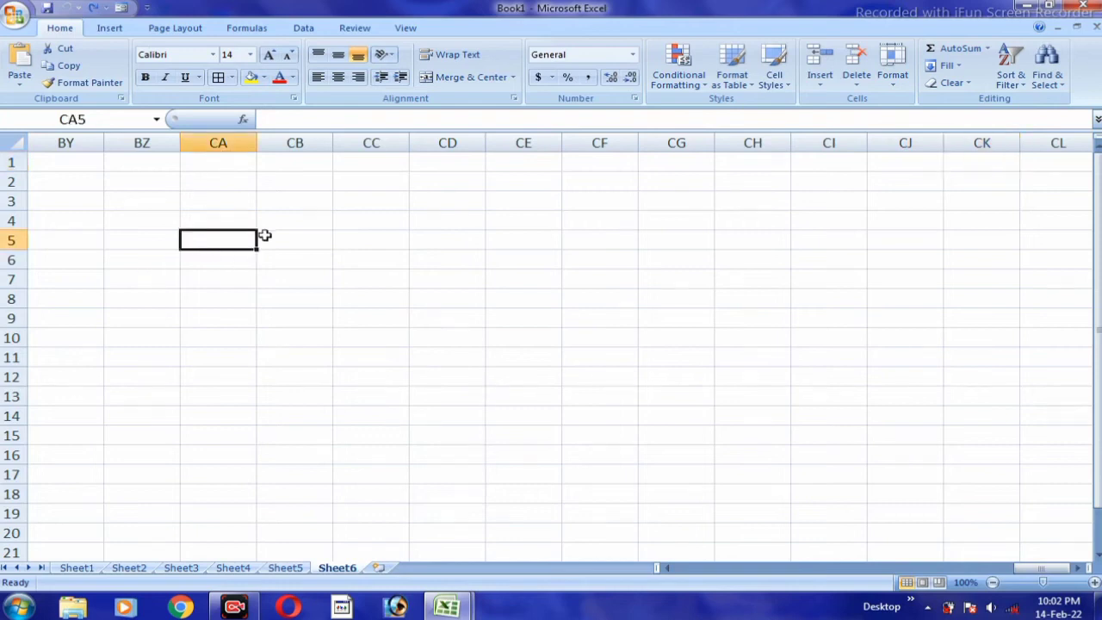
click(141, 219)
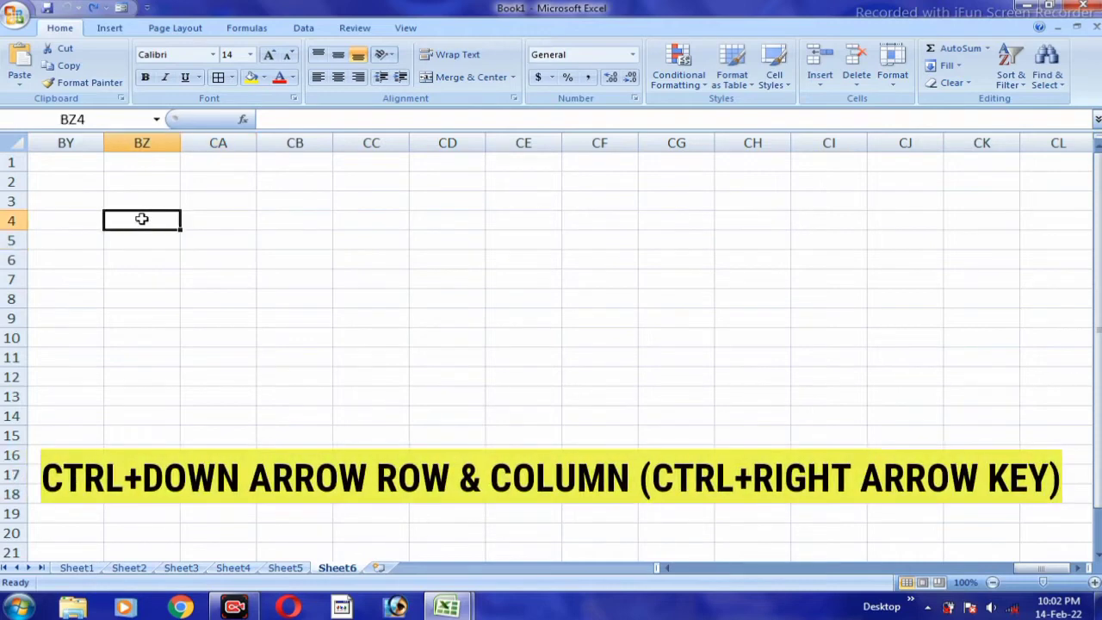
key(ctrl+Down)
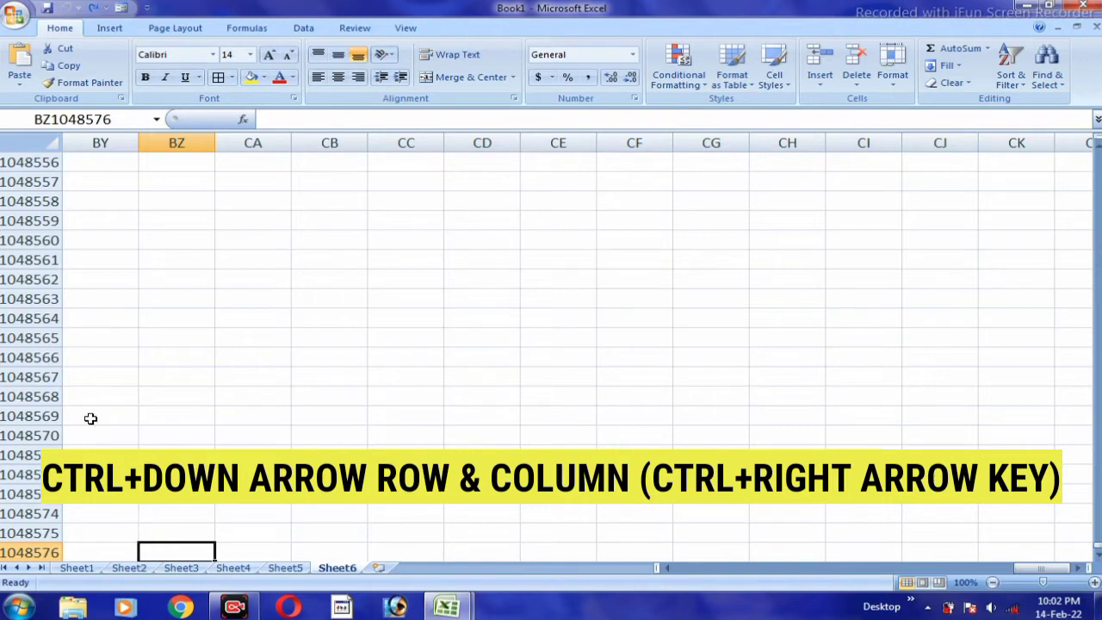
click(87, 381)
click(86, 549)
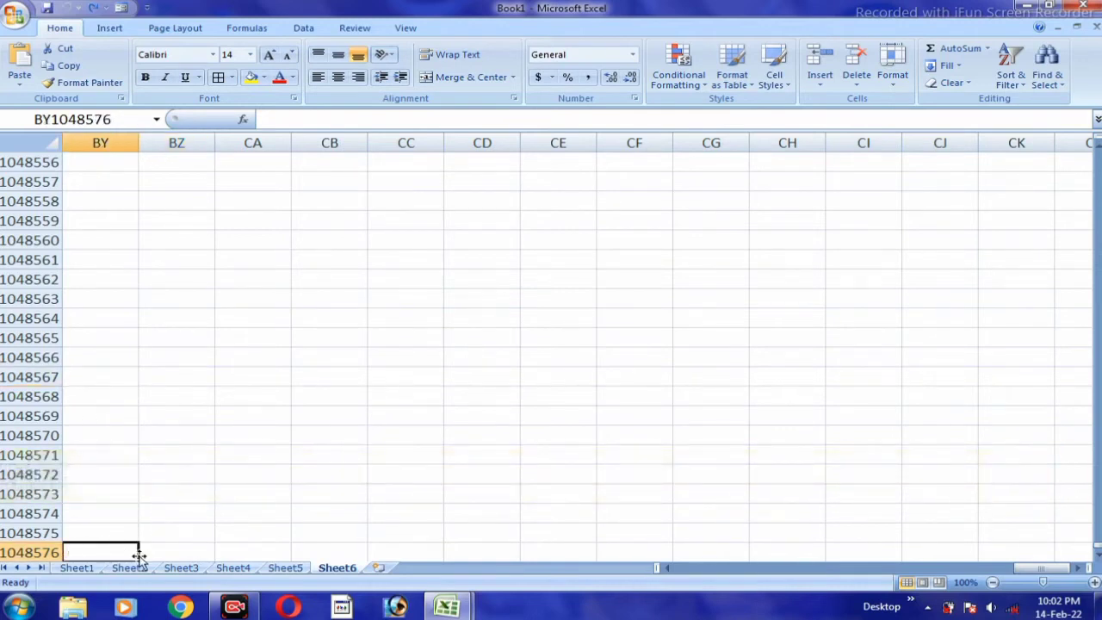
click(159, 553)
click(98, 557)
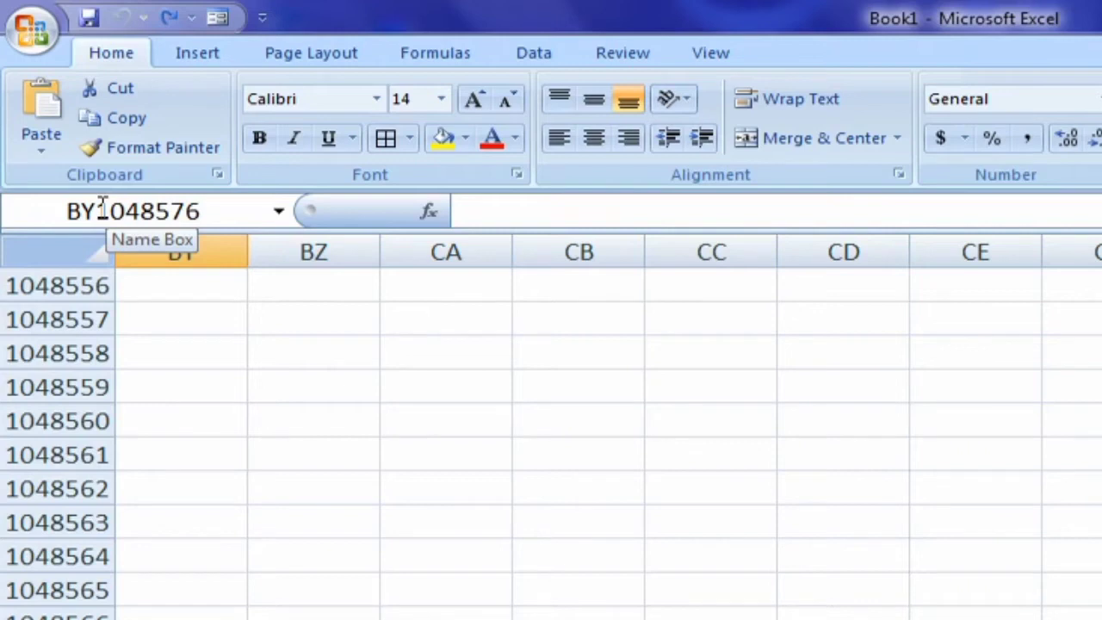
Check the current address in the Name Box and type a test entry in cell CB1048562
click(76, 210)
click(103, 215)
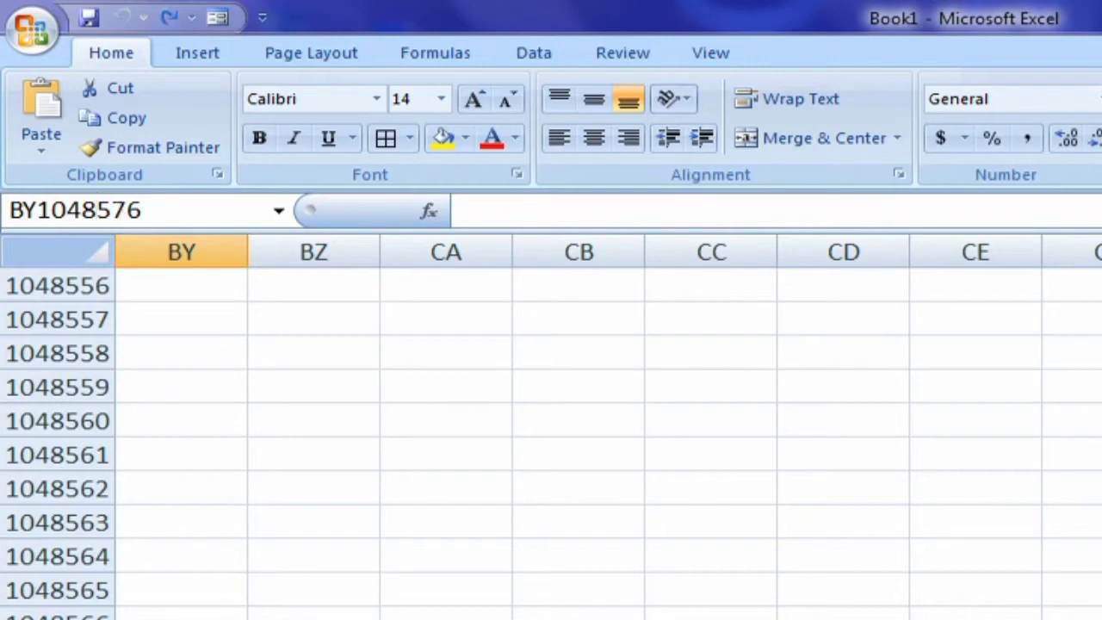
click(664, 516)
click(1053, 330)
click(558, 338)
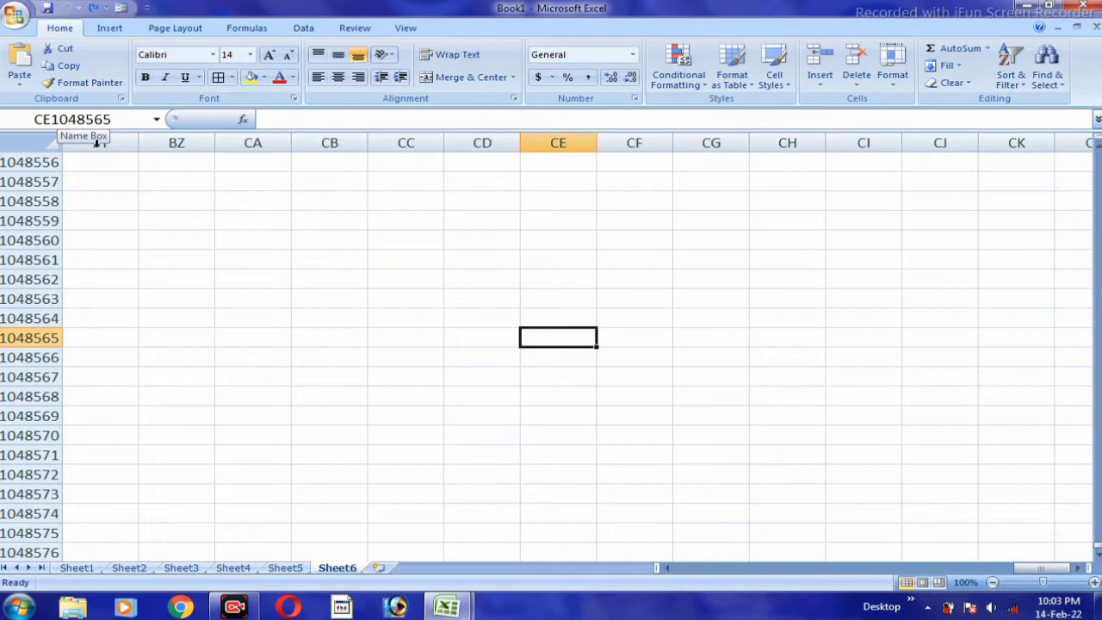
click(364, 277)
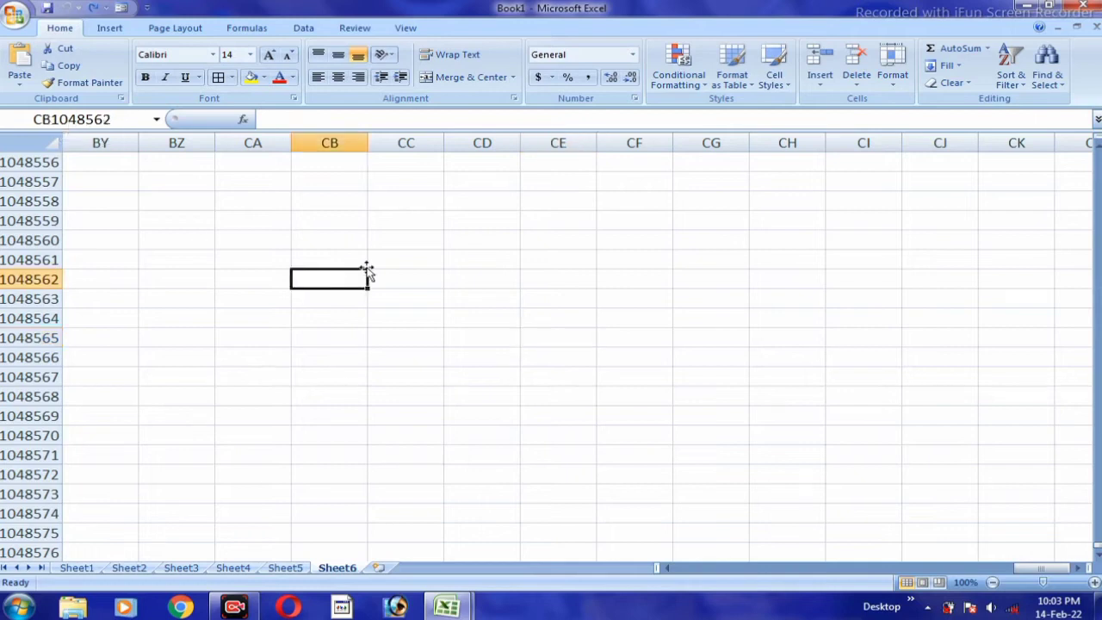
text(cell)
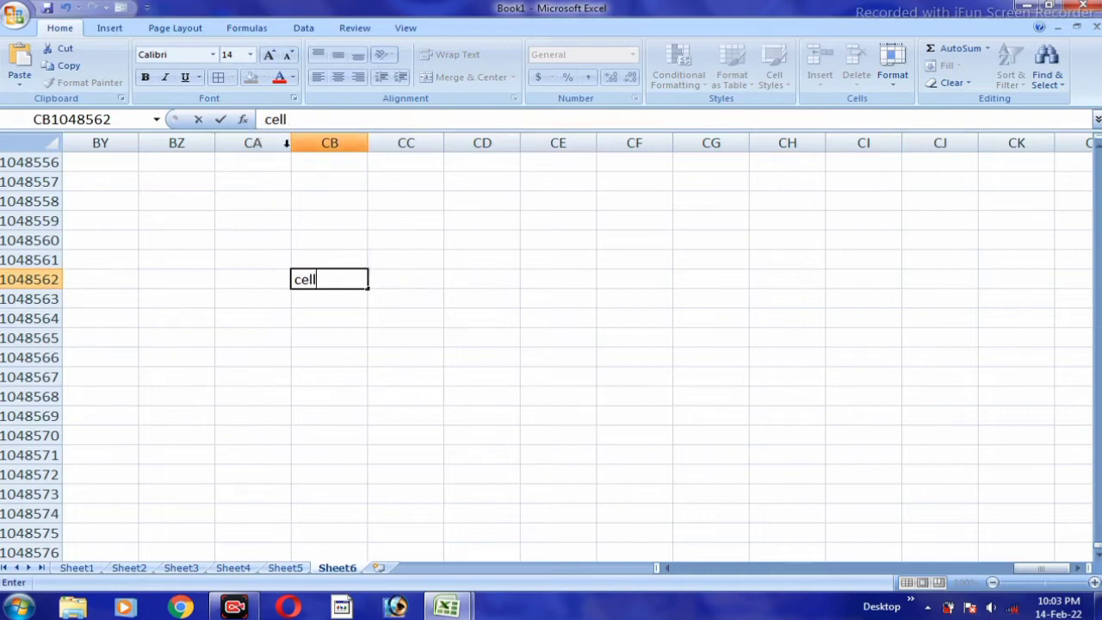
Delete the test entry from block CA1048560:CC1048564 and jump back to the top row
mouse_move(259, 237)
mouse_down()
mouse_move(406, 335)
mouse_move(336, 334)
mouse_up()
key(Delete)
click(487, 256)
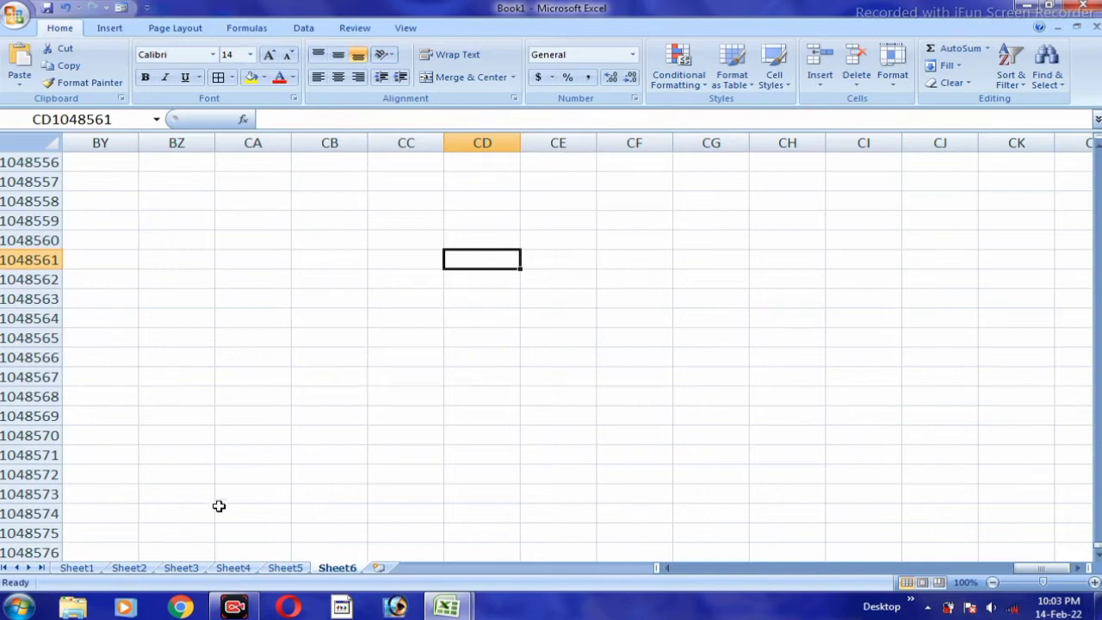
click(219, 394)
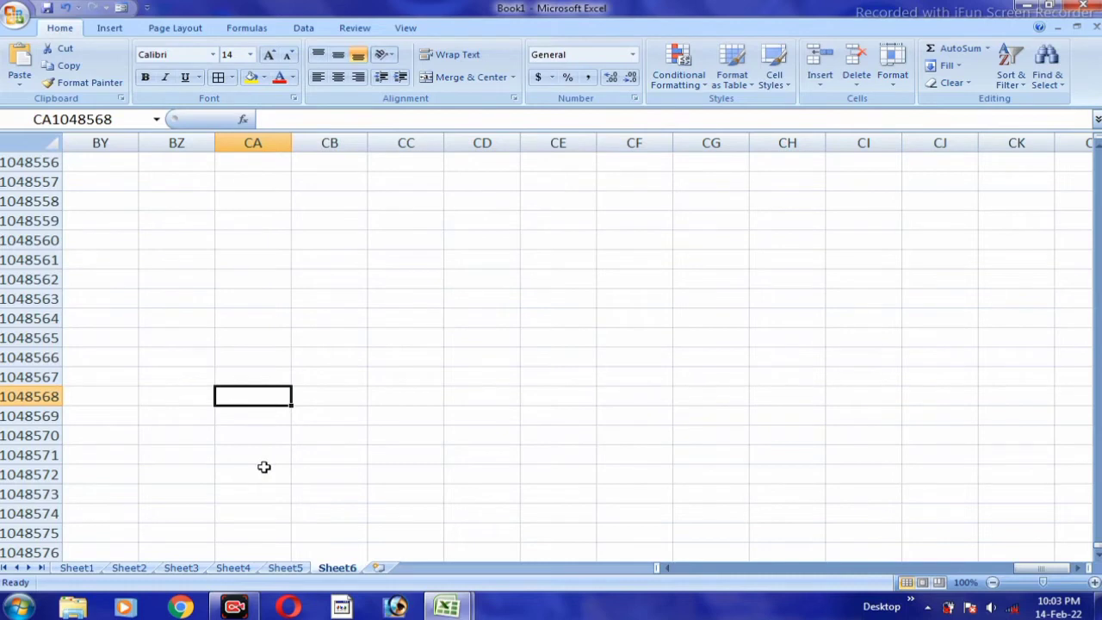
key(ctrl+Up)
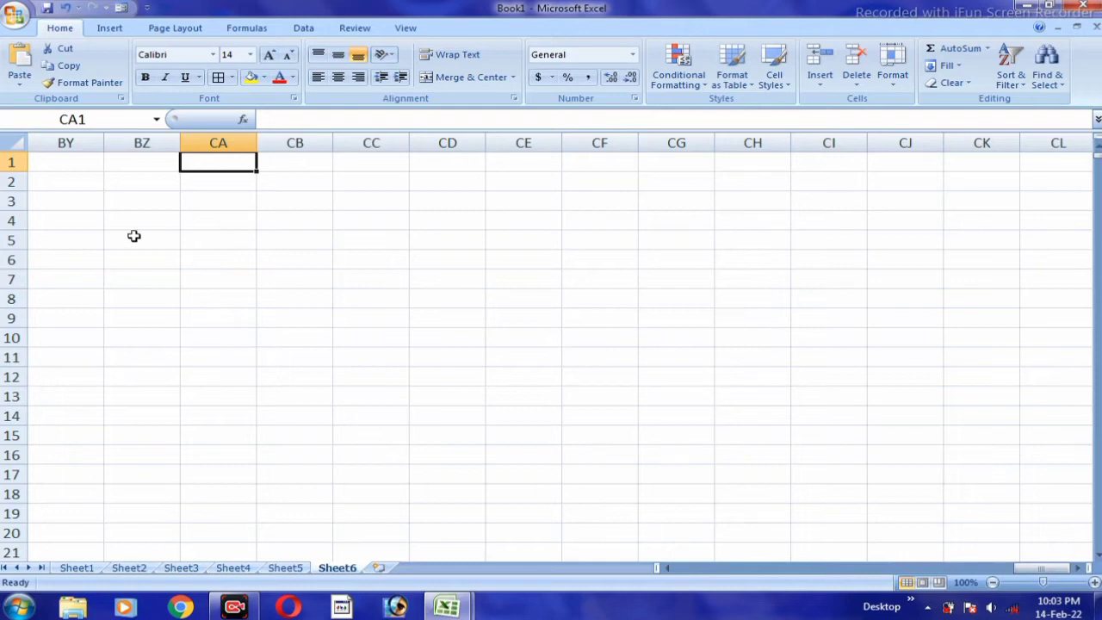
key(ctrl+Left)
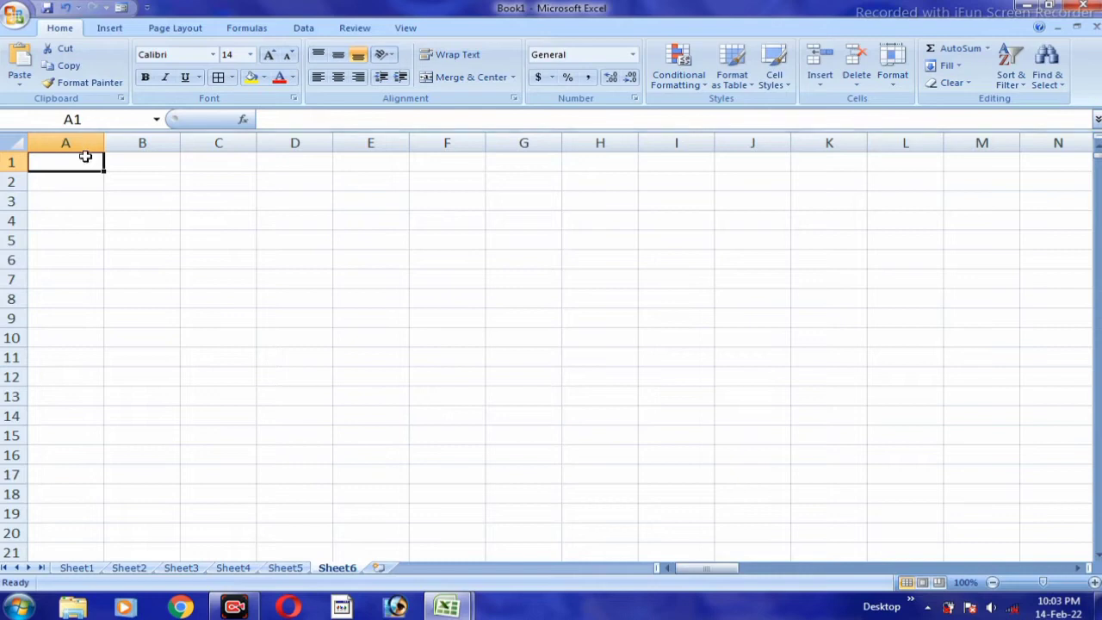
click(75, 143)
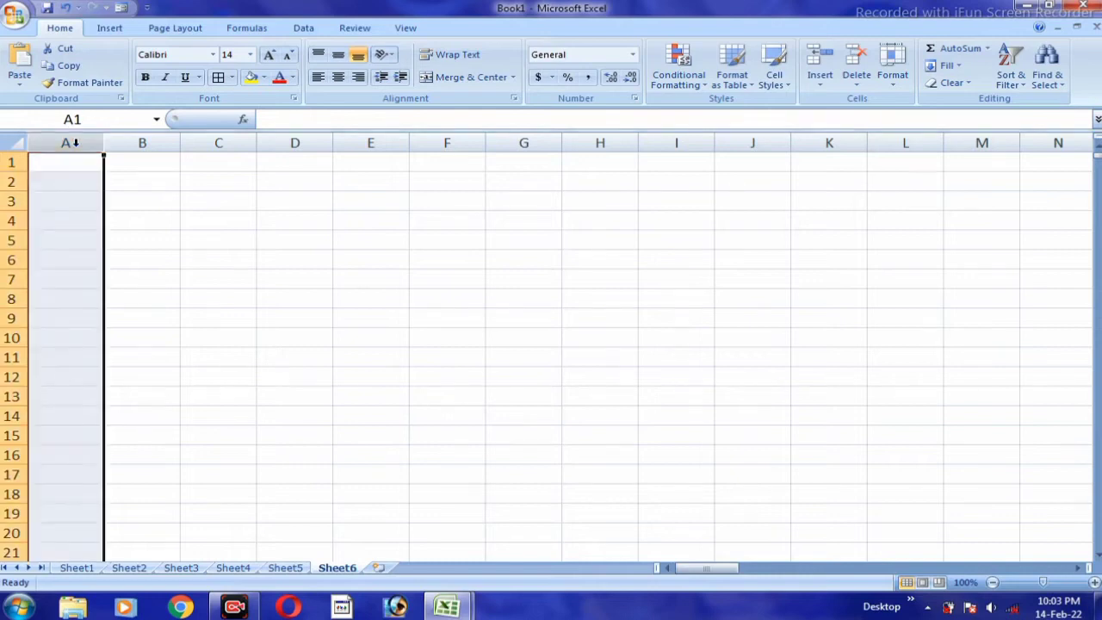
click(11, 163)
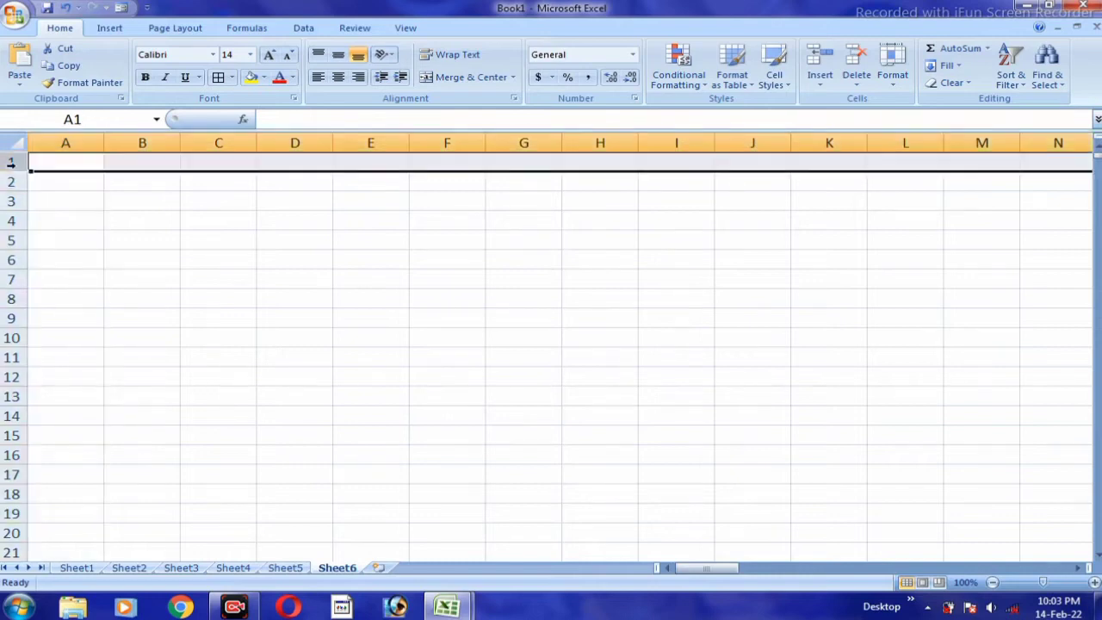
click(44, 165)
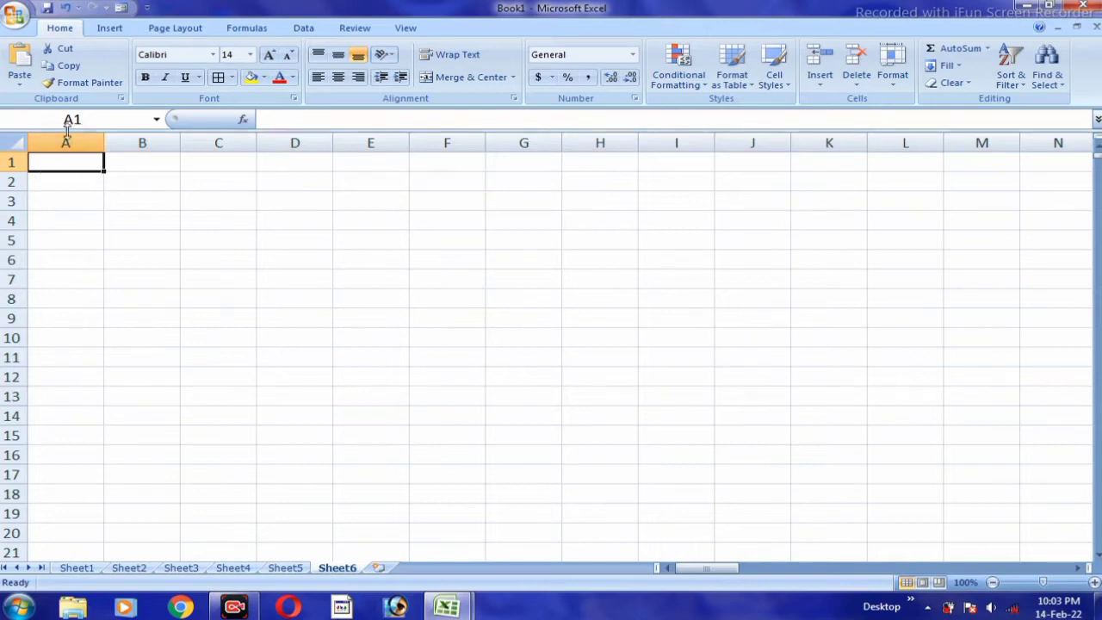
click(546, 226)
click(414, 351)
click(149, 239)
click(453, 283)
click(722, 207)
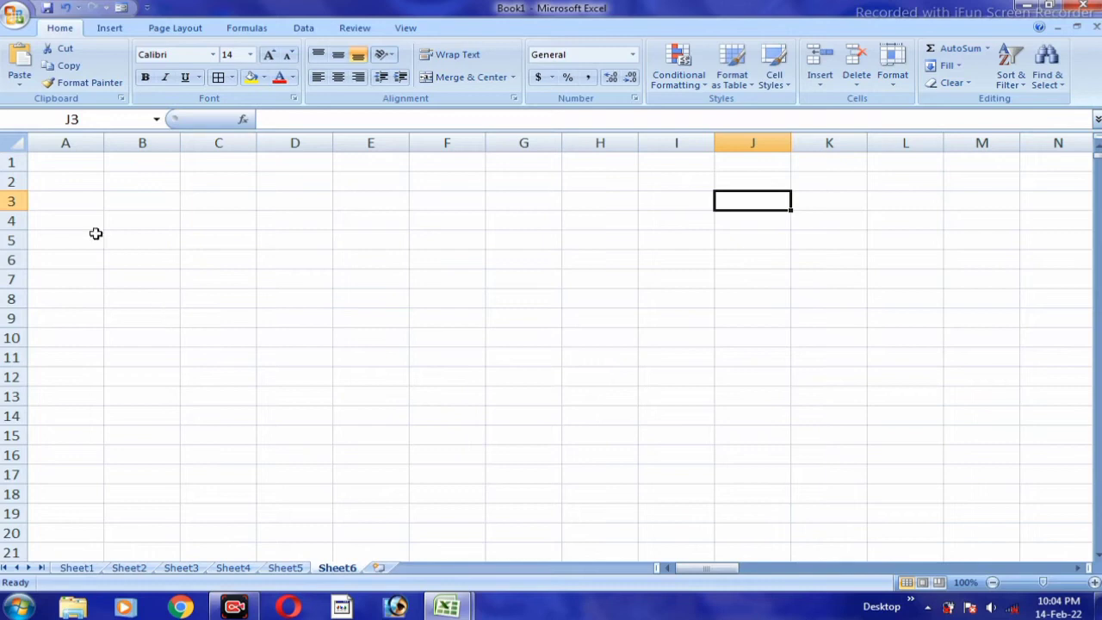
mouse_move(44, 164)
mouse_down()
mouse_move(109, 230)
mouse_move(583, 475)
mouse_up()
click(440, 284)
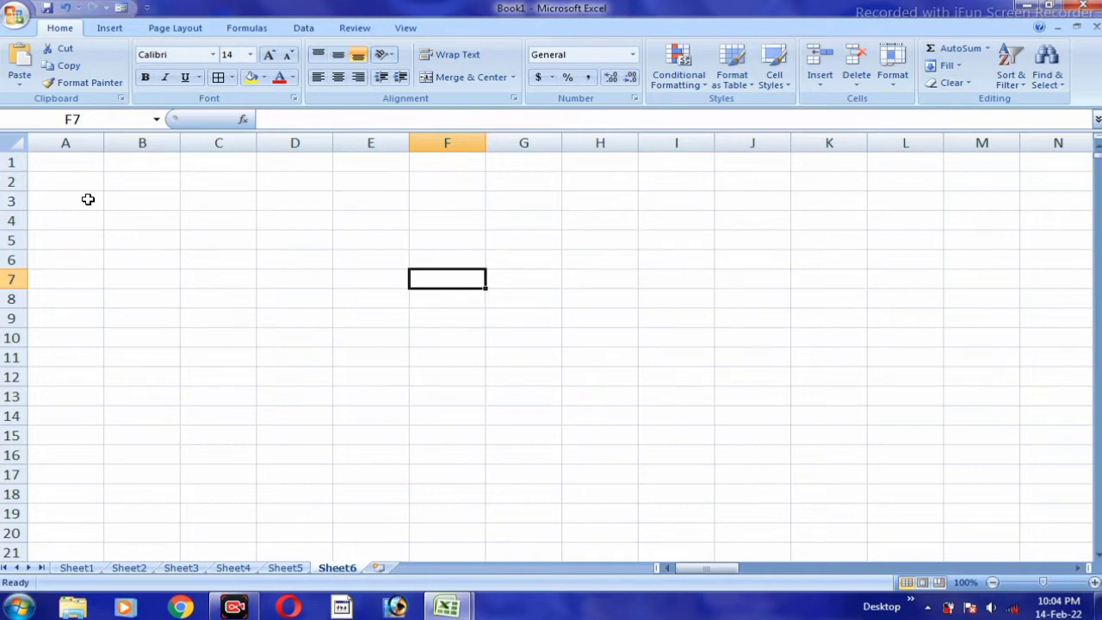
drag(54, 163, 375, 368)
click(431, 295)
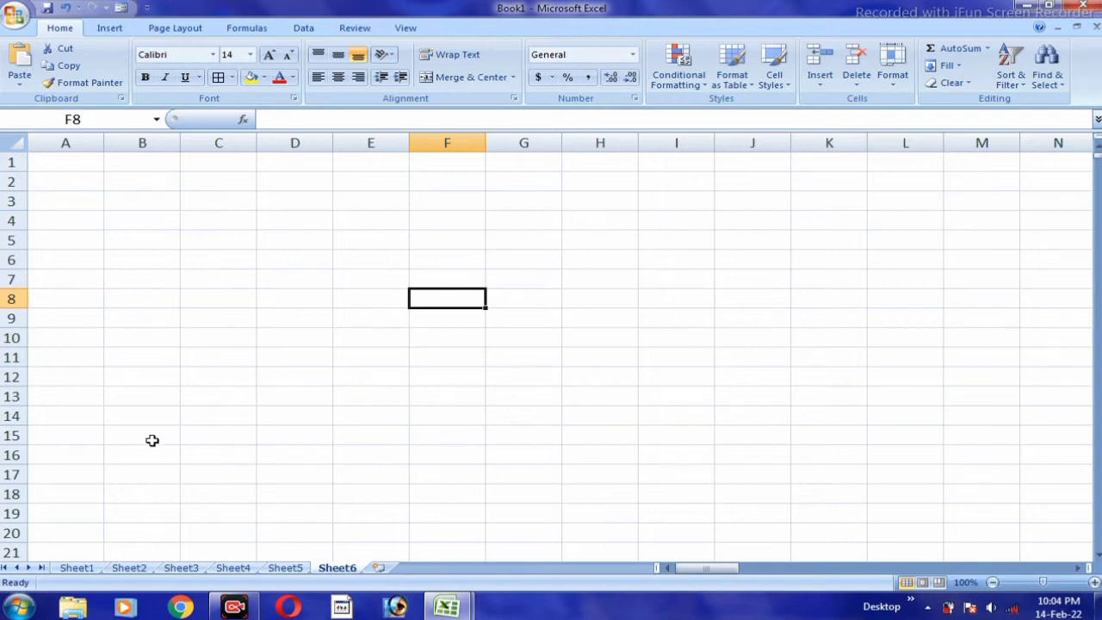
click(159, 458)
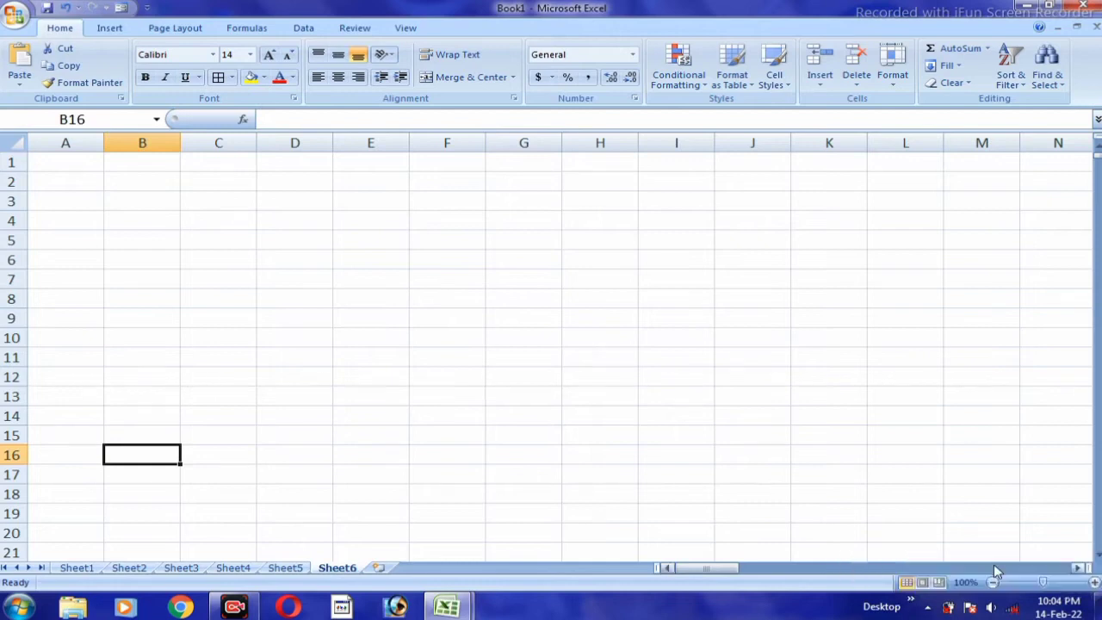
click(229, 255)
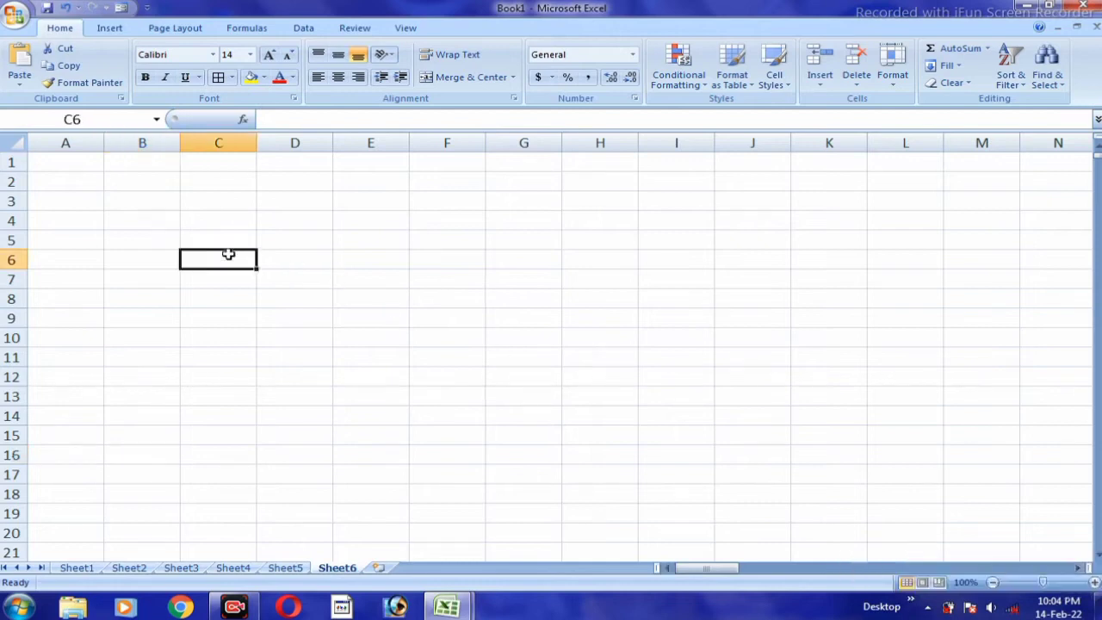
text(data)
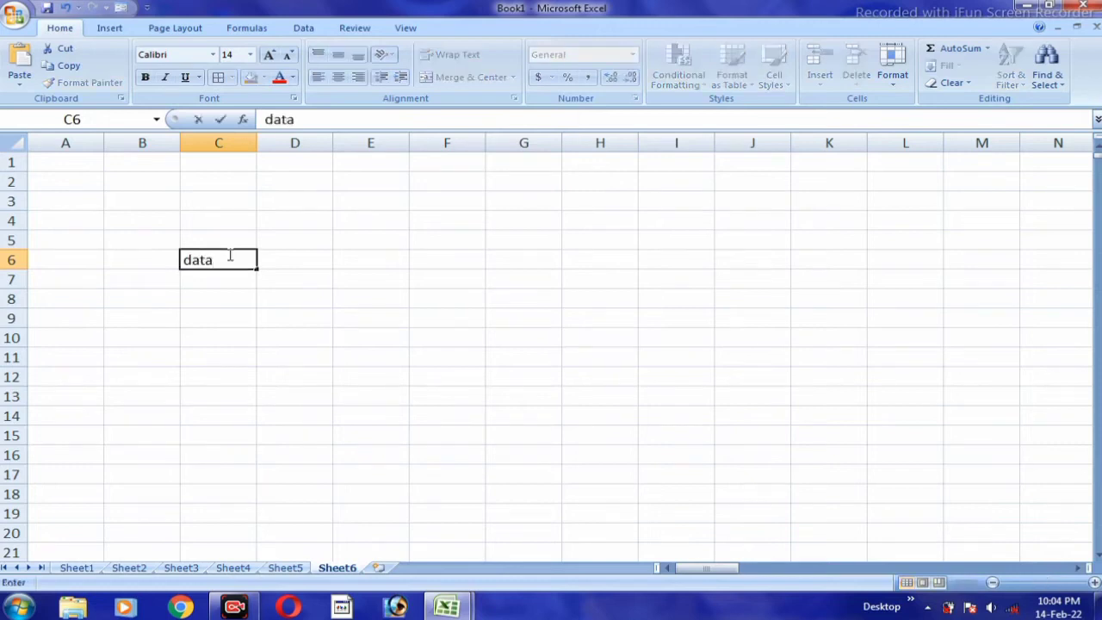
mouse_move(176, 229)
mouse_down()
mouse_move(317, 320)
mouse_move(372, 307)
mouse_up()
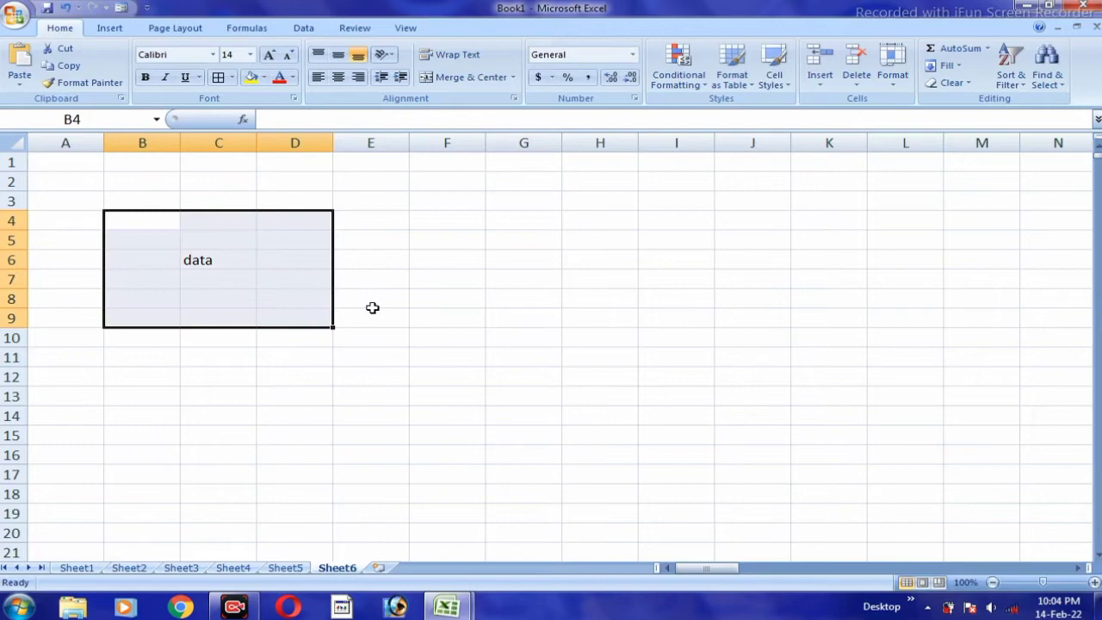
click(828, 475)
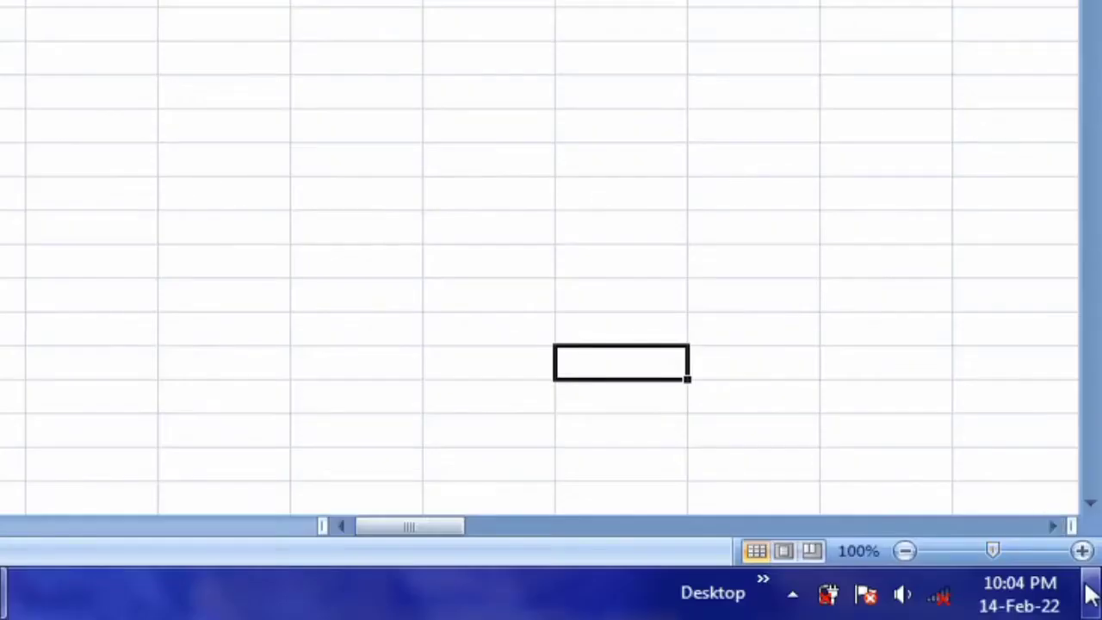
click(1084, 552)
click(1083, 552)
click(1083, 552)
click(1083, 552)
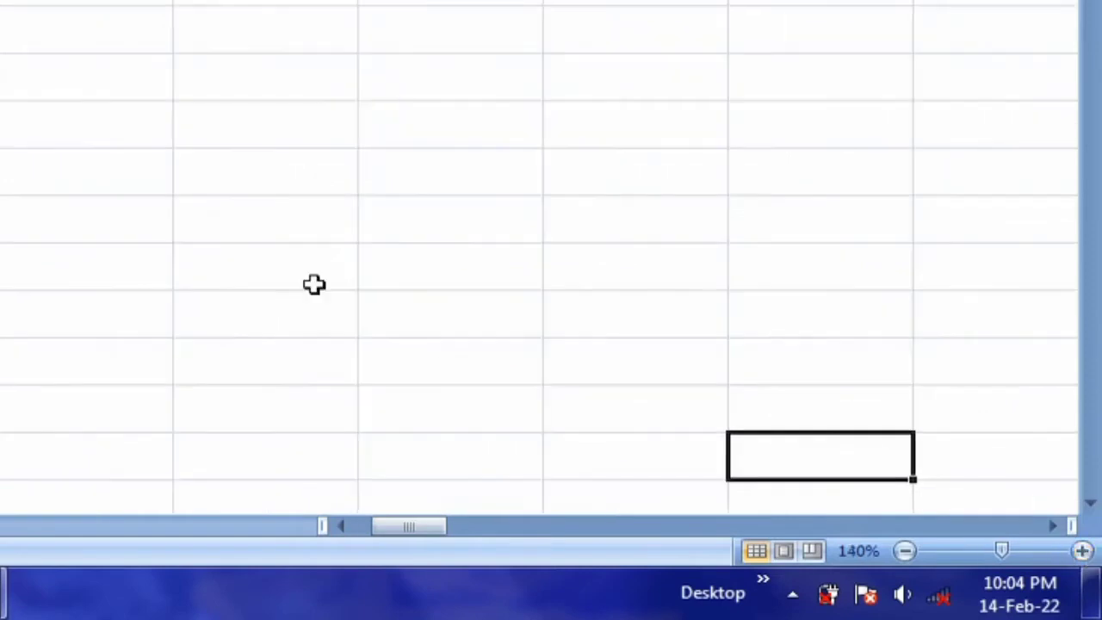
click(904, 551)
click(905, 551)
click(904, 551)
click(904, 551)
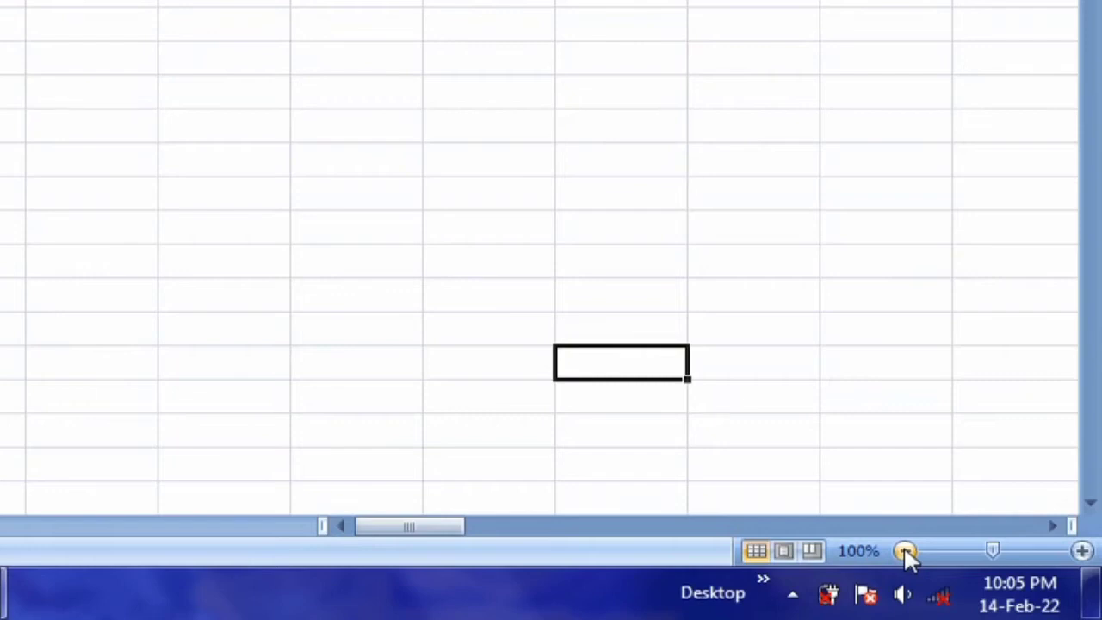
click(1082, 551)
click(1082, 551)
click(1082, 551)
click(1082, 551)
click(1082, 551)
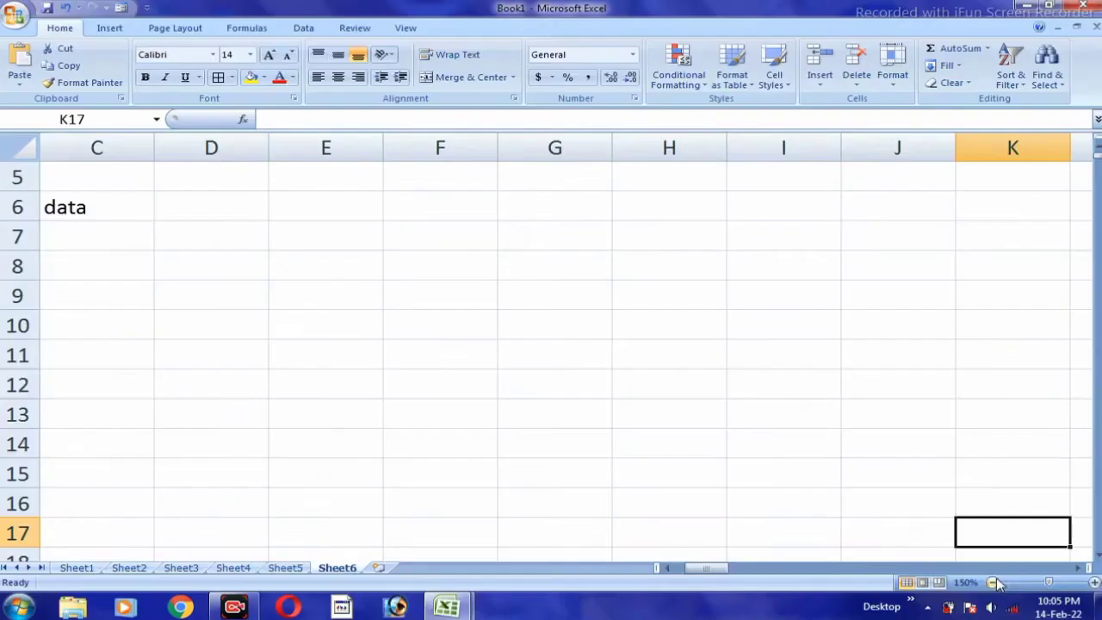
click(993, 583)
click(993, 583)
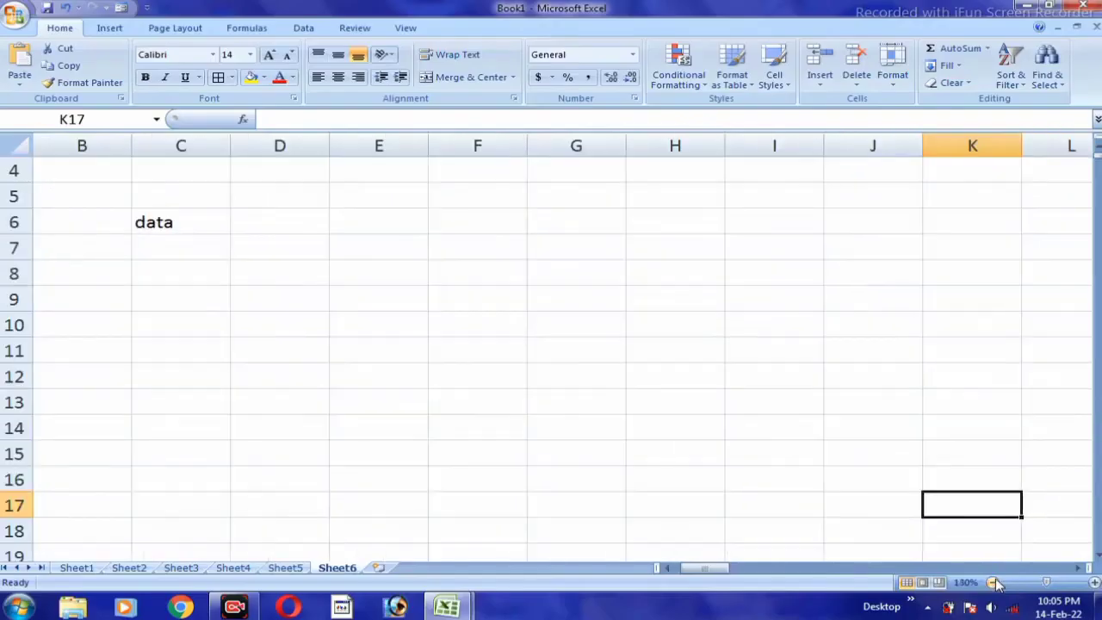
click(994, 582)
click(993, 583)
click(993, 583)
click(423, 335)
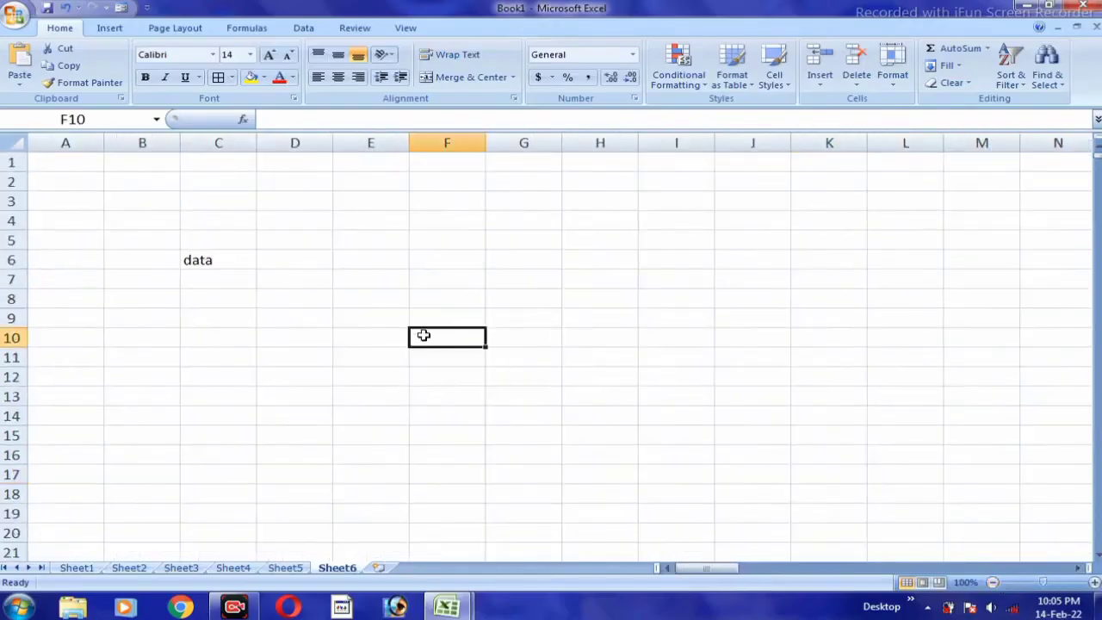
drag(142, 226, 333, 360)
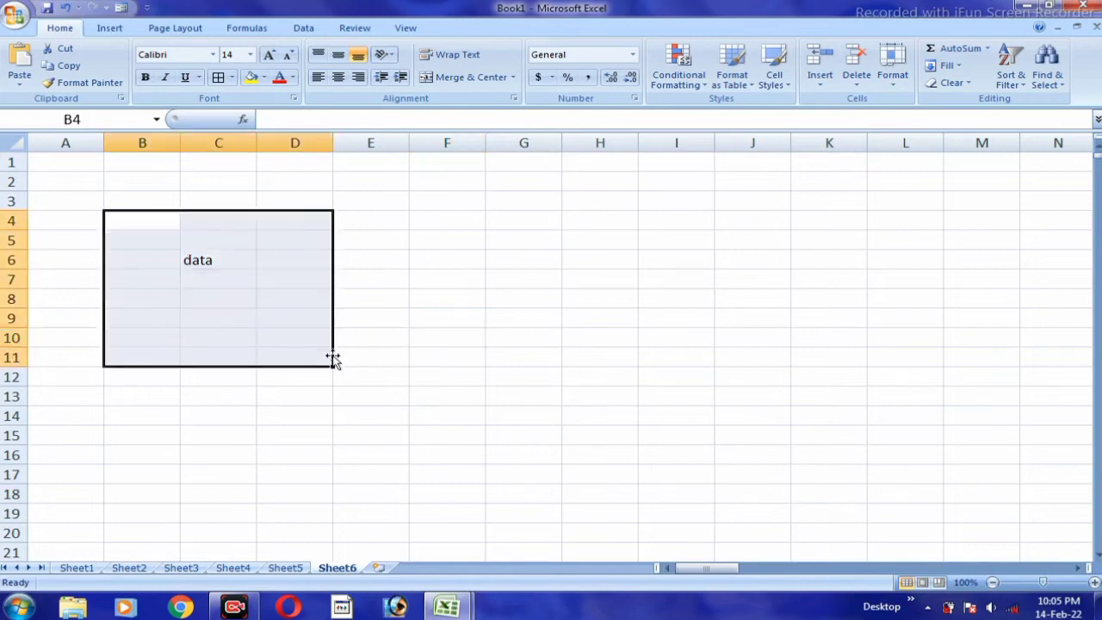
click(543, 528)
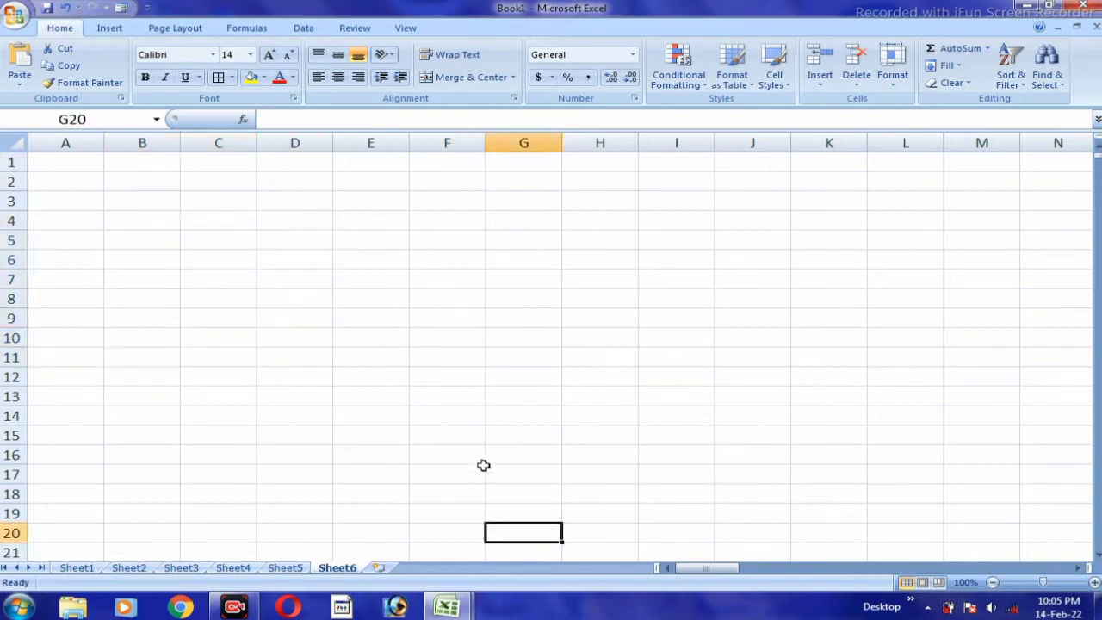
click(60, 165)
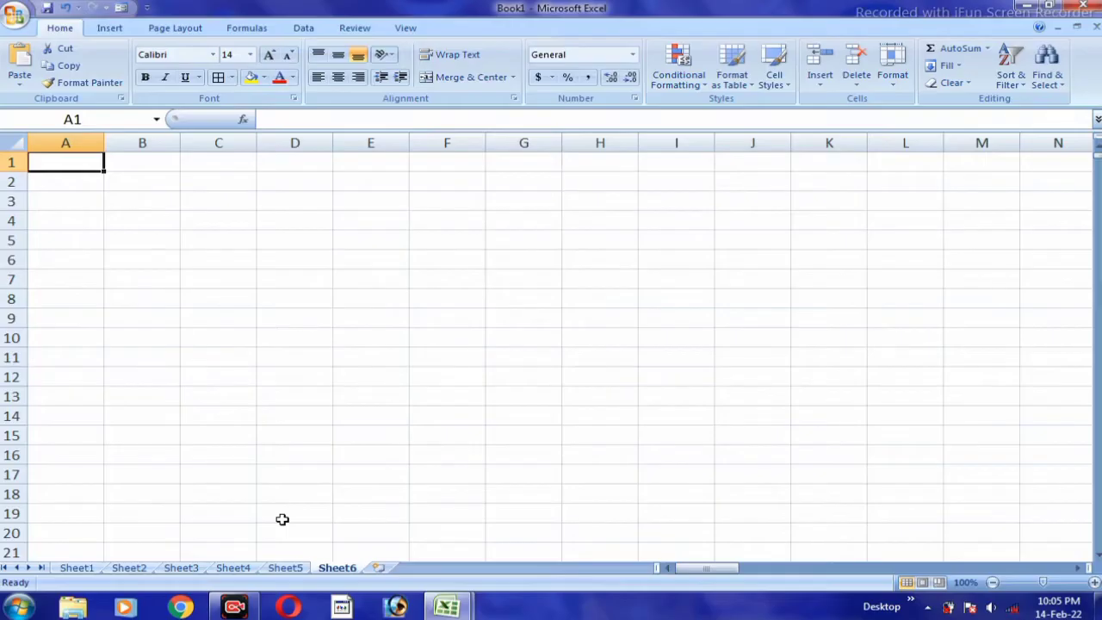
Enter 's.' in cell A1, then collapse the ribbon with Ctrl+F1 and restore it
text(s.)
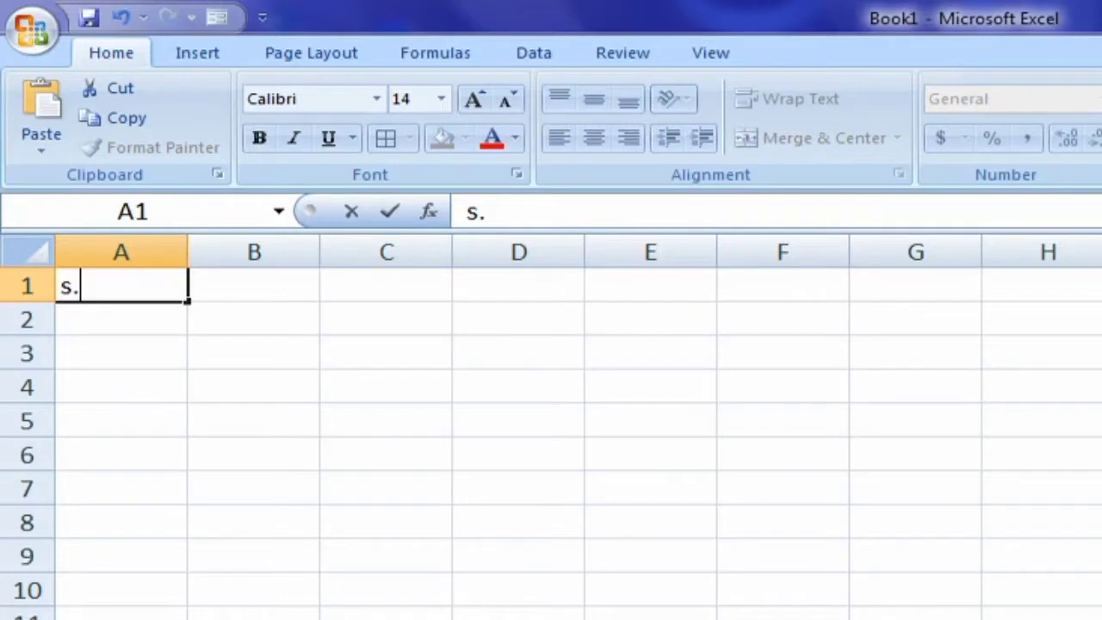
click(399, 571)
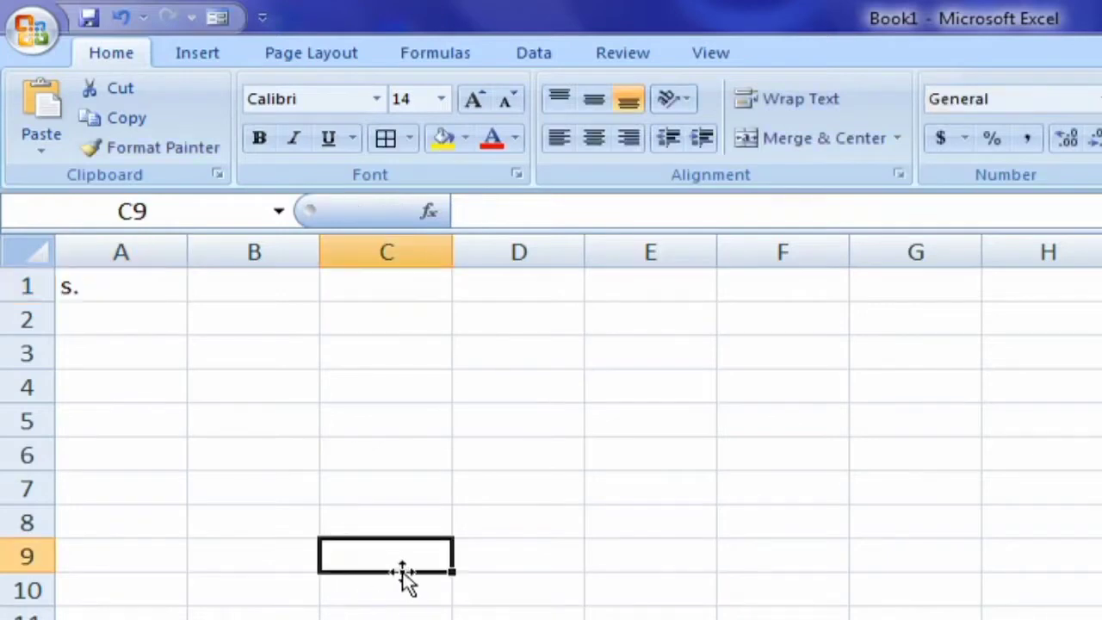
key(ctrl+F1)
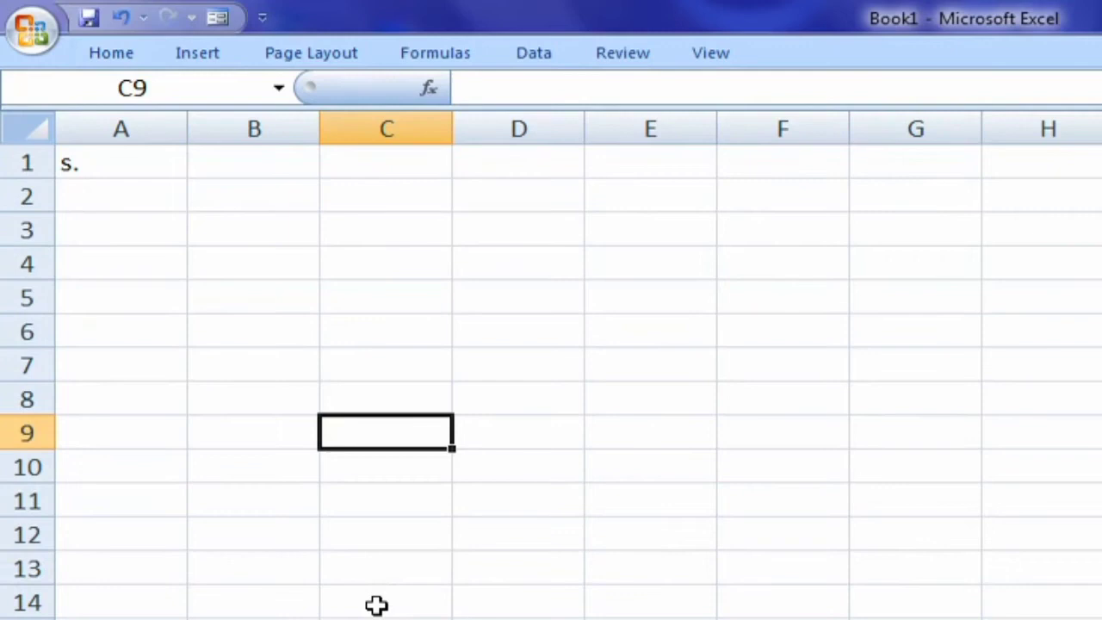
click(112, 57)
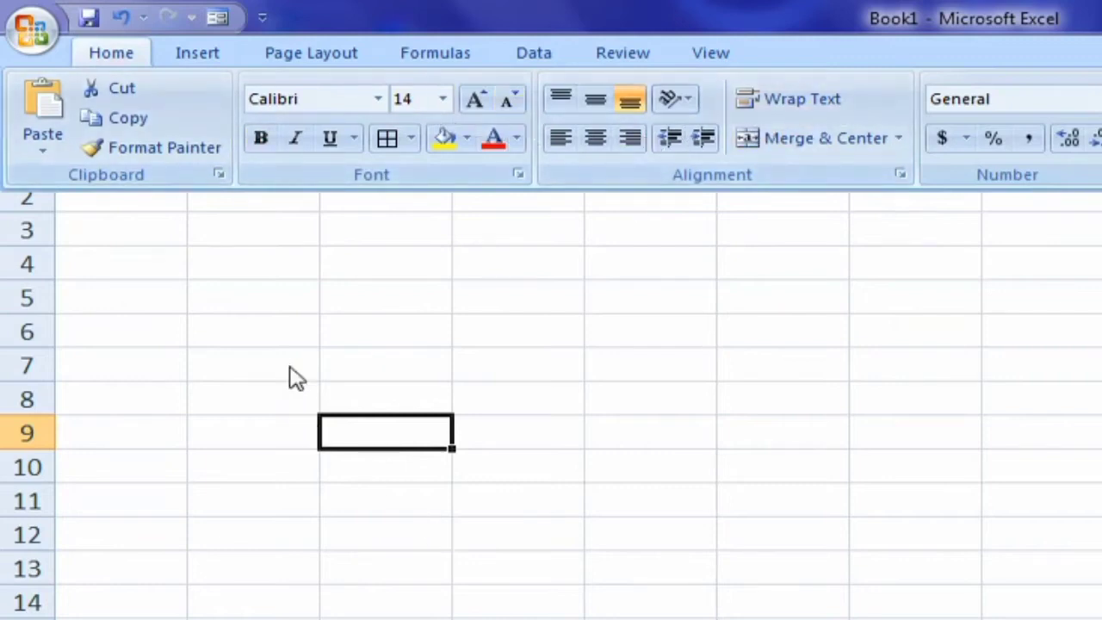
click(367, 501)
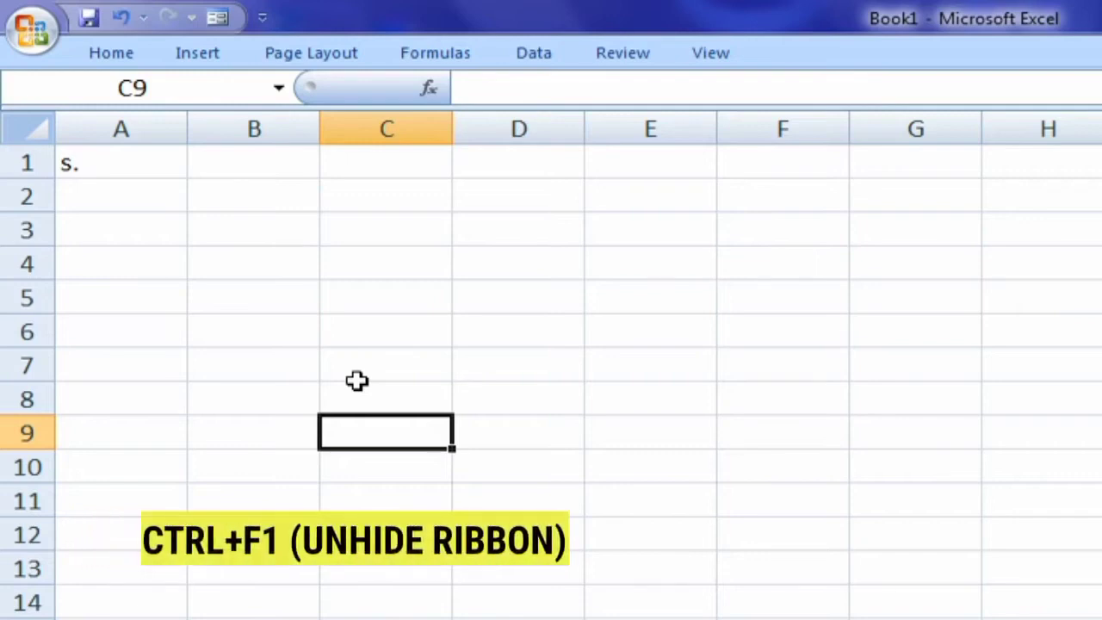
click(356, 384)
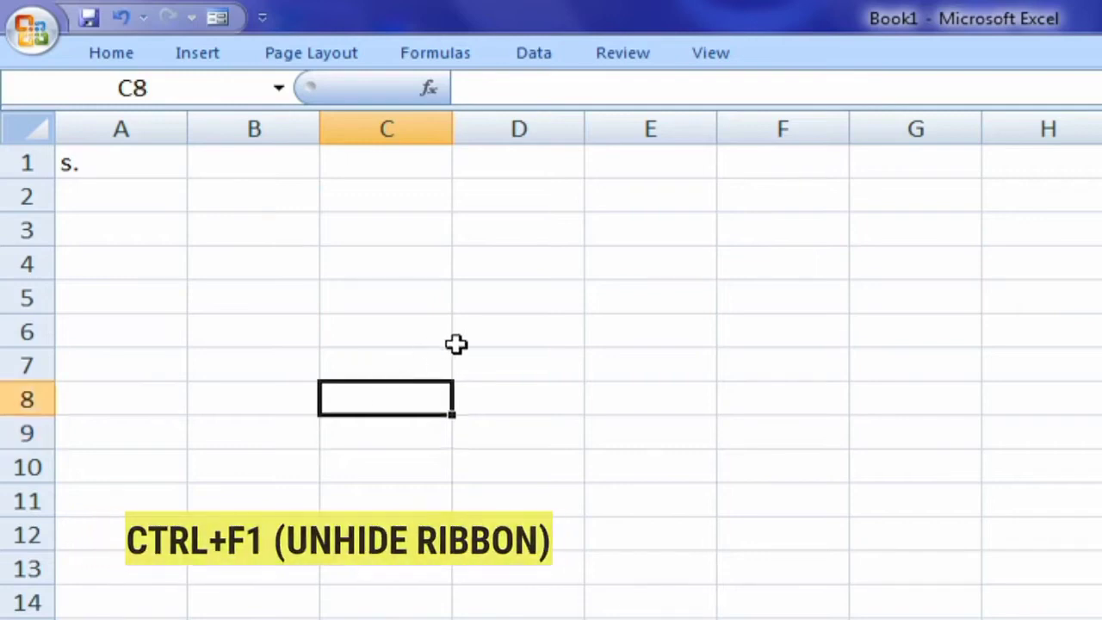
key(ctrl+F1)
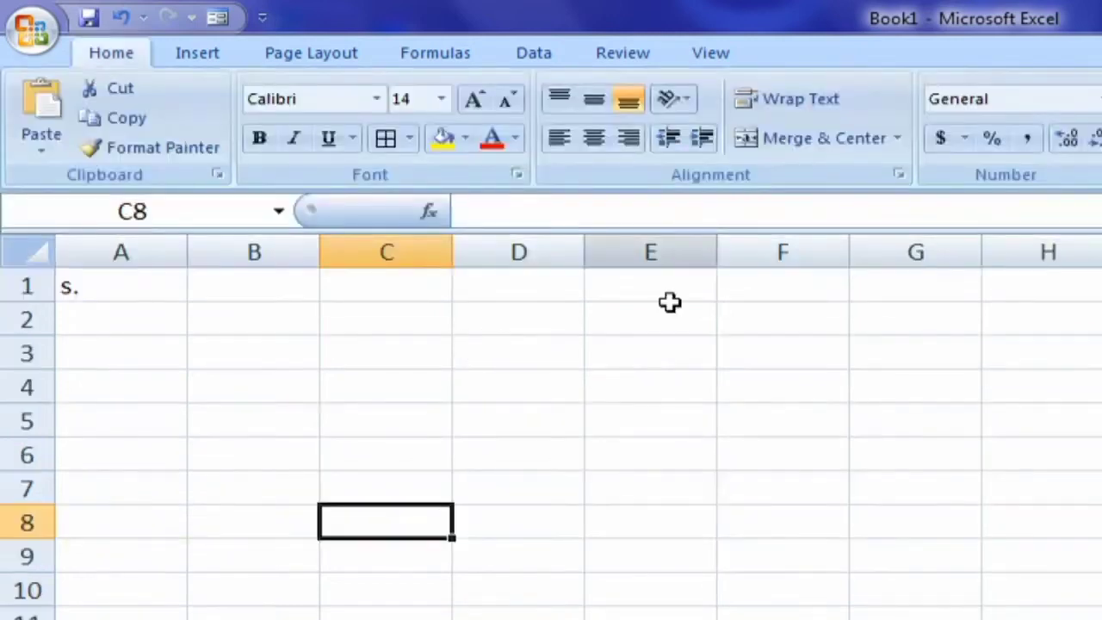
Show the Insert tab's commands while selecting cells D6, J6, F14, C9, I7 and C11
click(480, 465)
click(1101, 455)
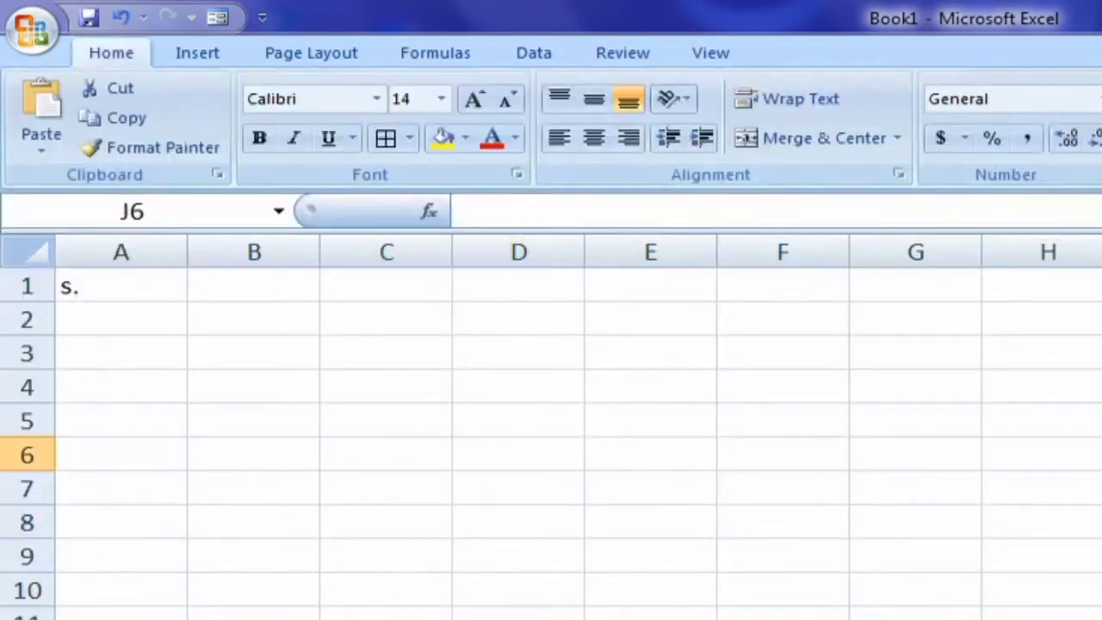
click(782, 619)
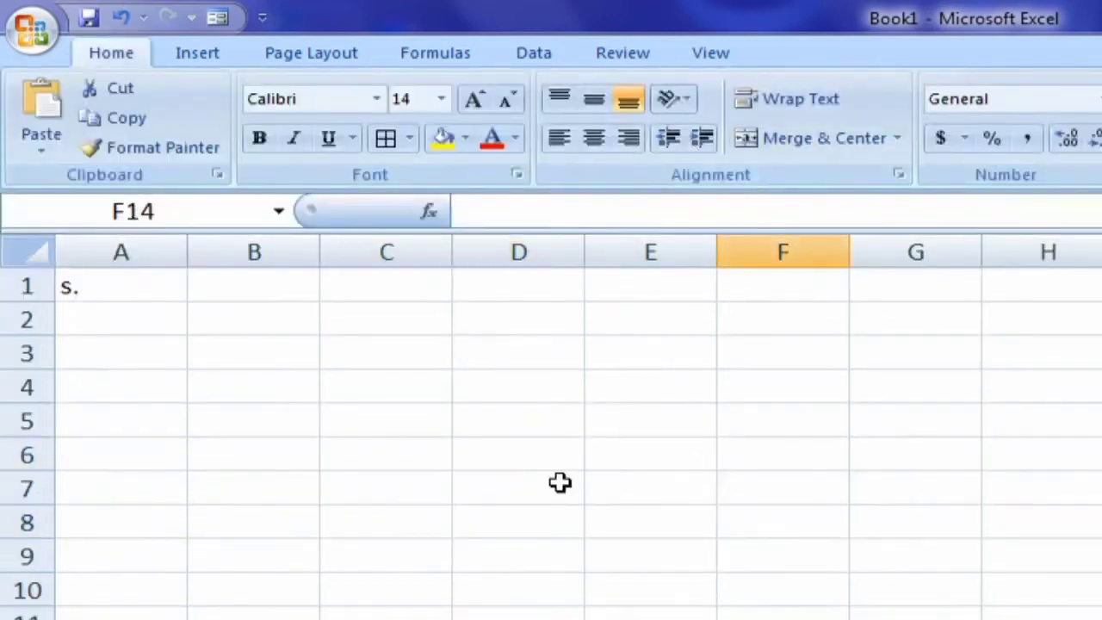
click(197, 53)
click(416, 543)
click(1101, 488)
click(783, 619)
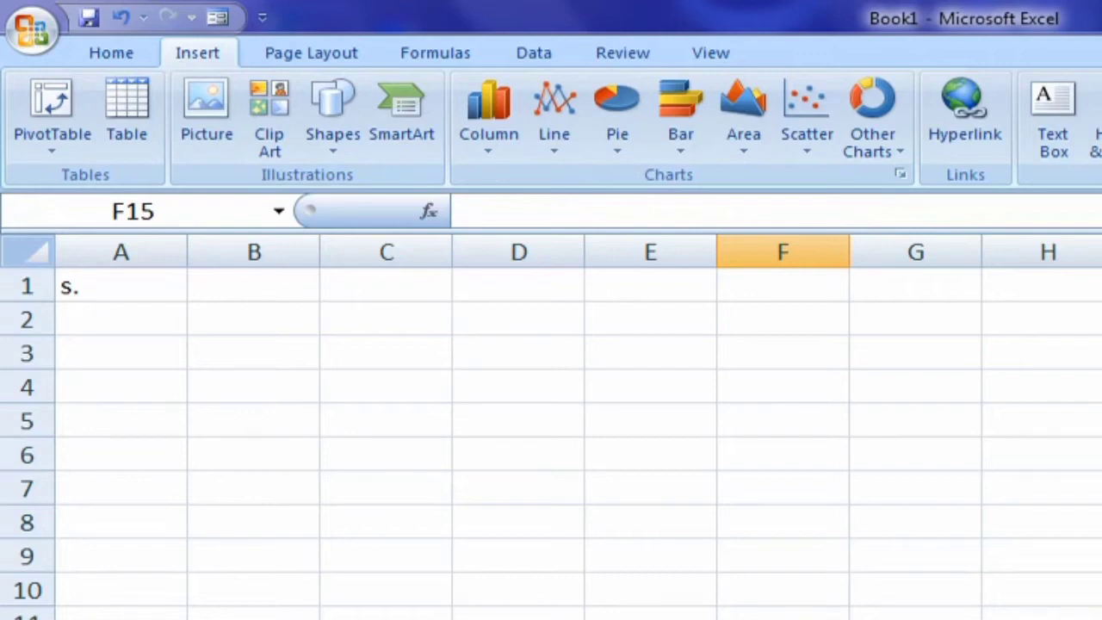
click(341, 613)
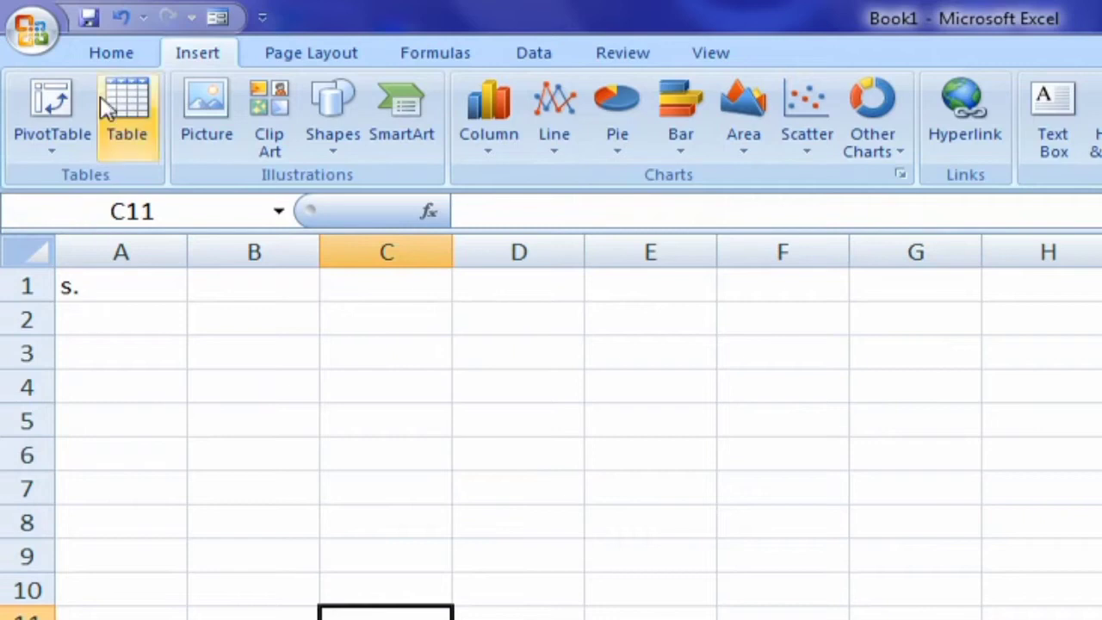
Switch among the Home, Insert and Page Layout tabs, ending back on Home
click(102, 58)
click(188, 55)
click(335, 53)
click(112, 59)
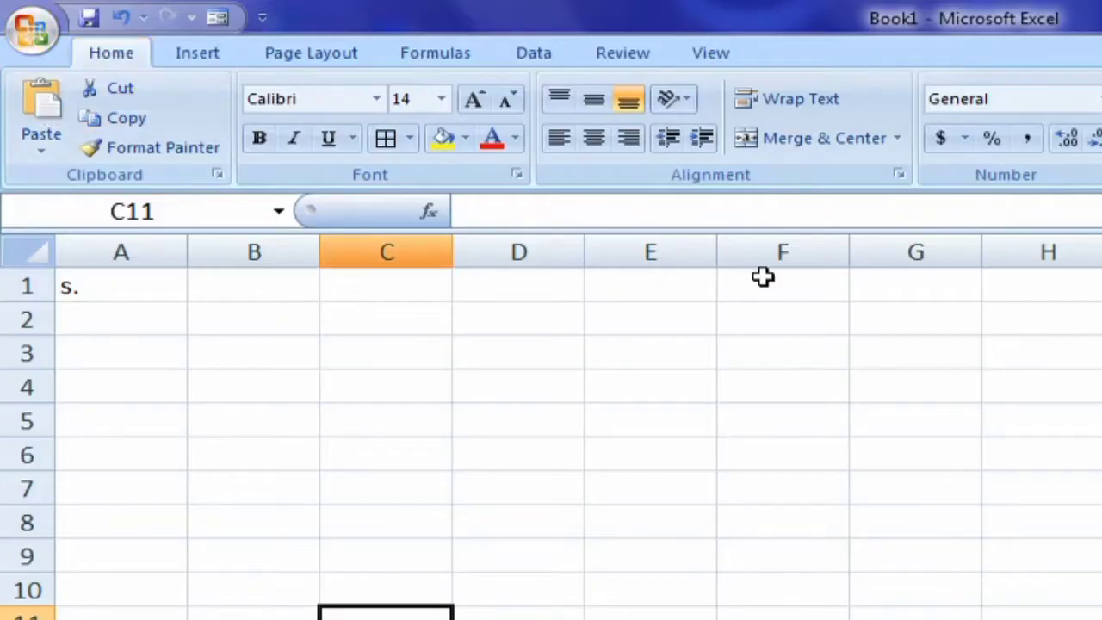
click(211, 62)
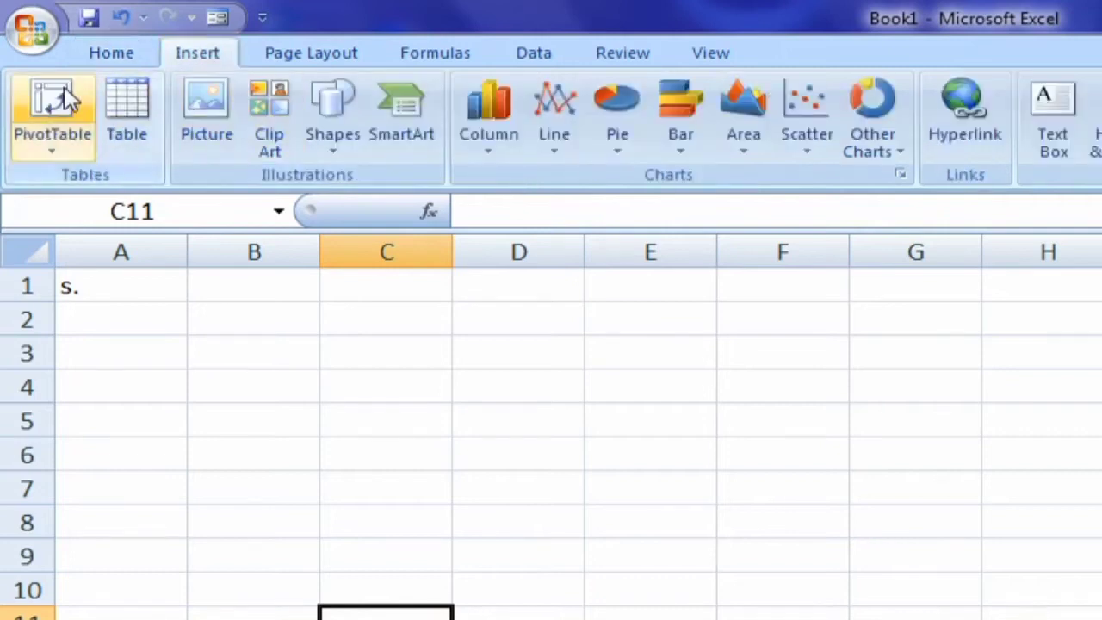
click(313, 480)
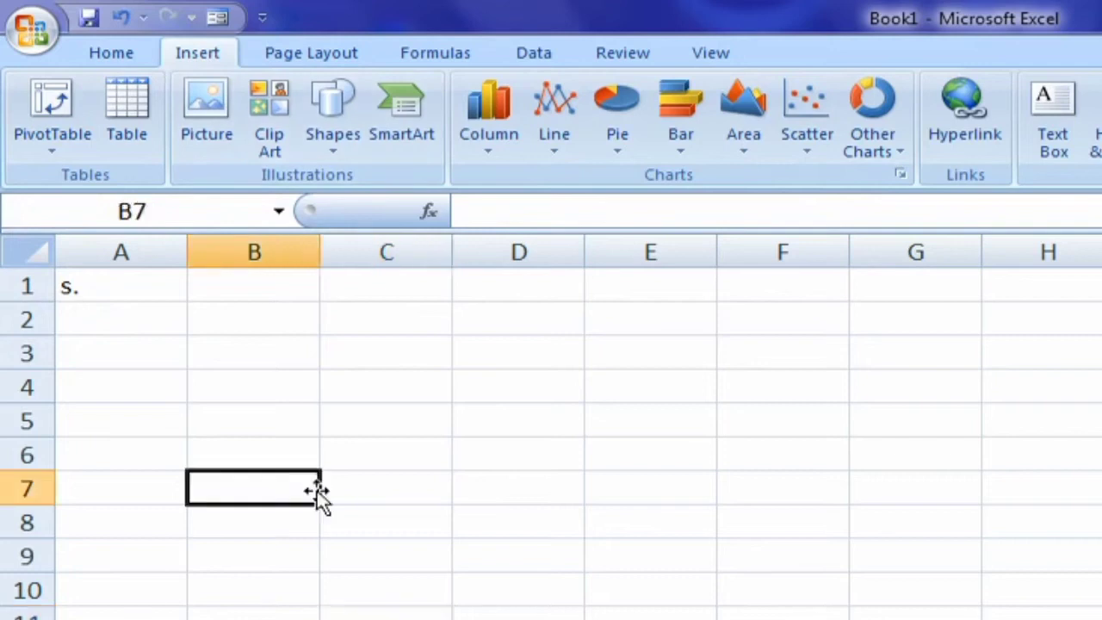
click(111, 55)
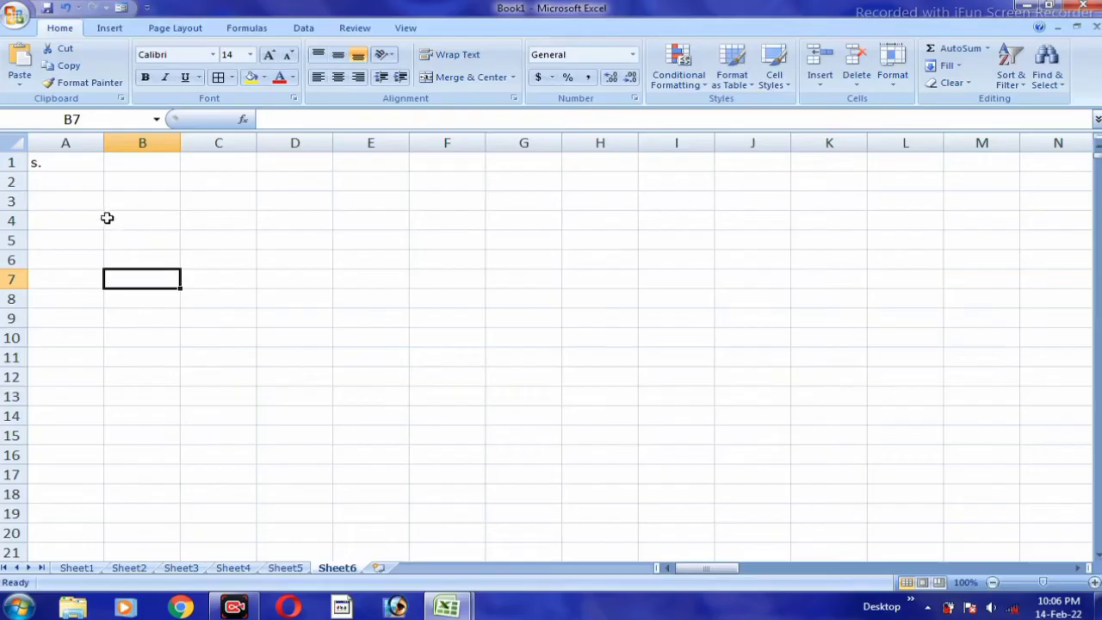
Overwrite A1 and type headers S.NO, NAME, FATHERS NAME, AGE, MOBILE NO across row 1
click(81, 195)
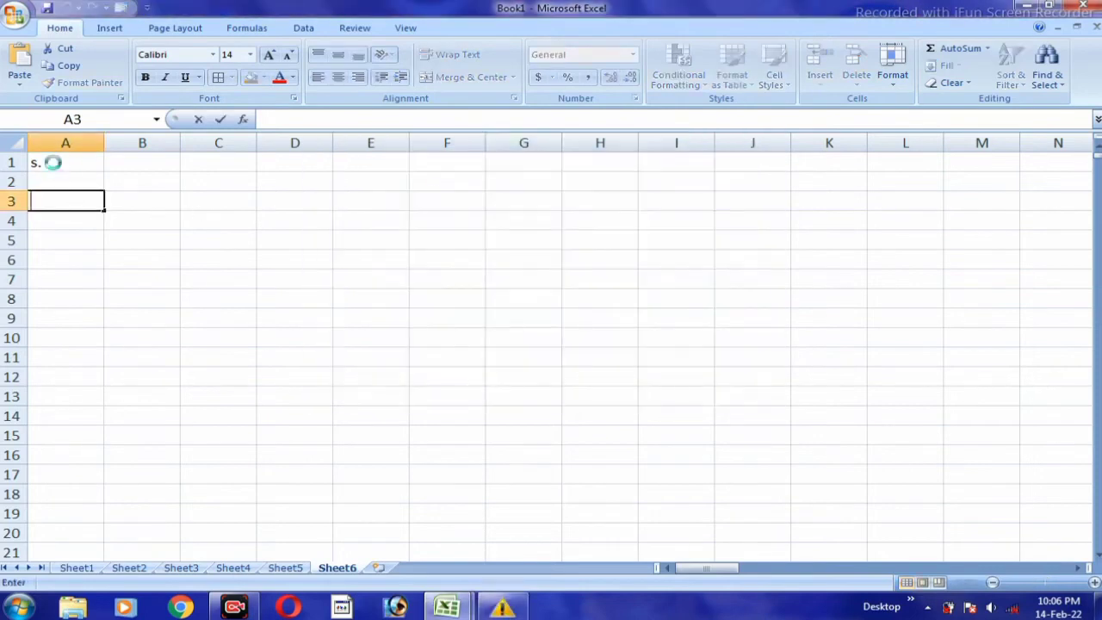
double_click(52, 162)
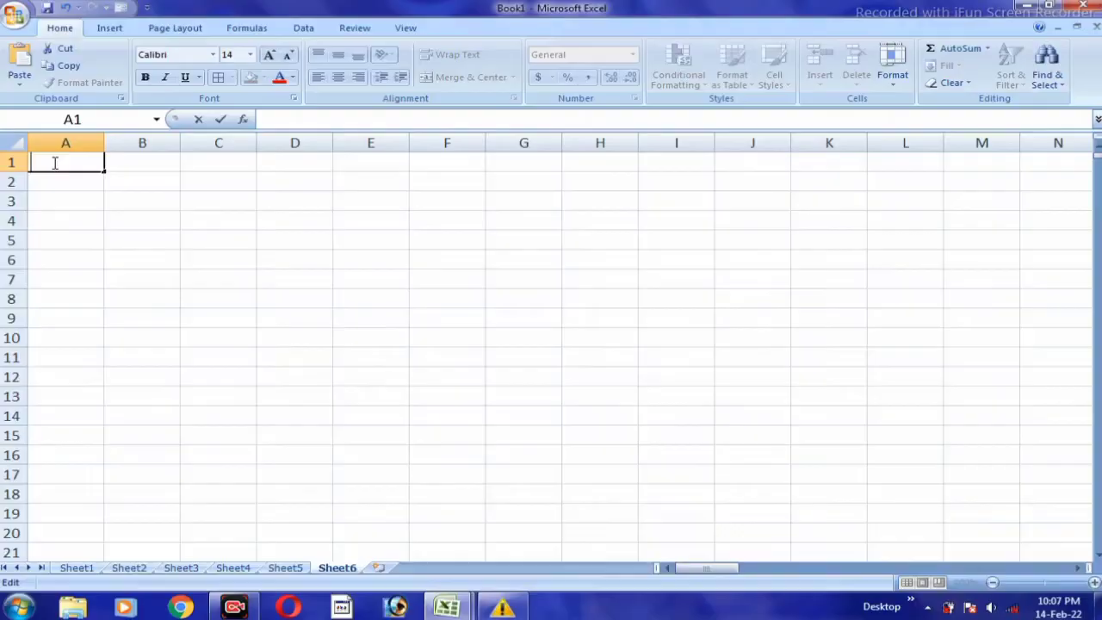
text(S.NO)
key(Tab)
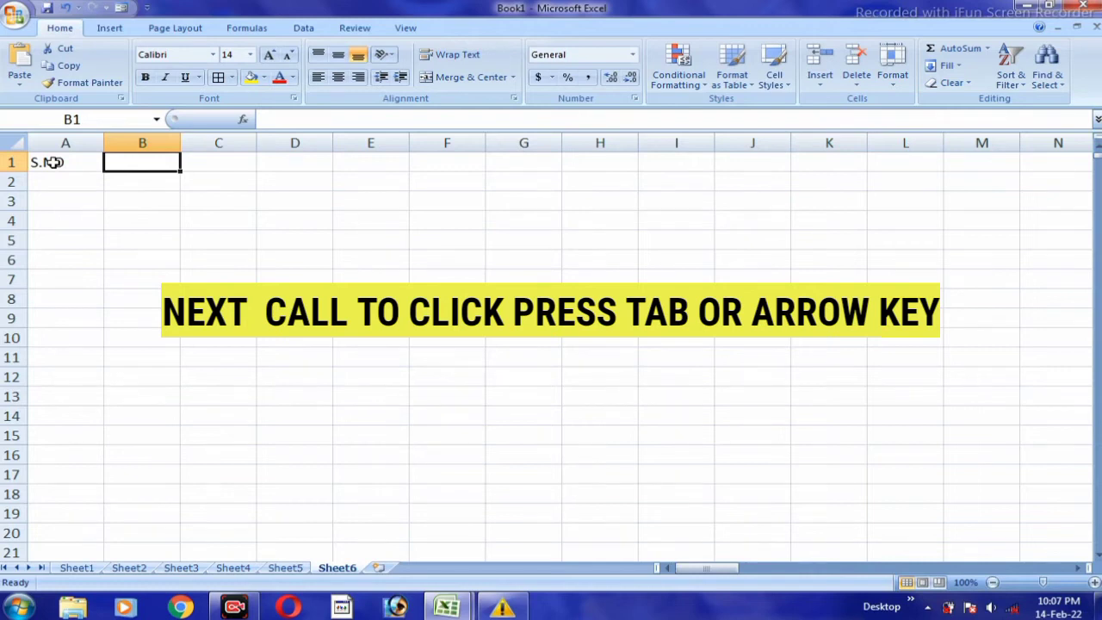
text(N)
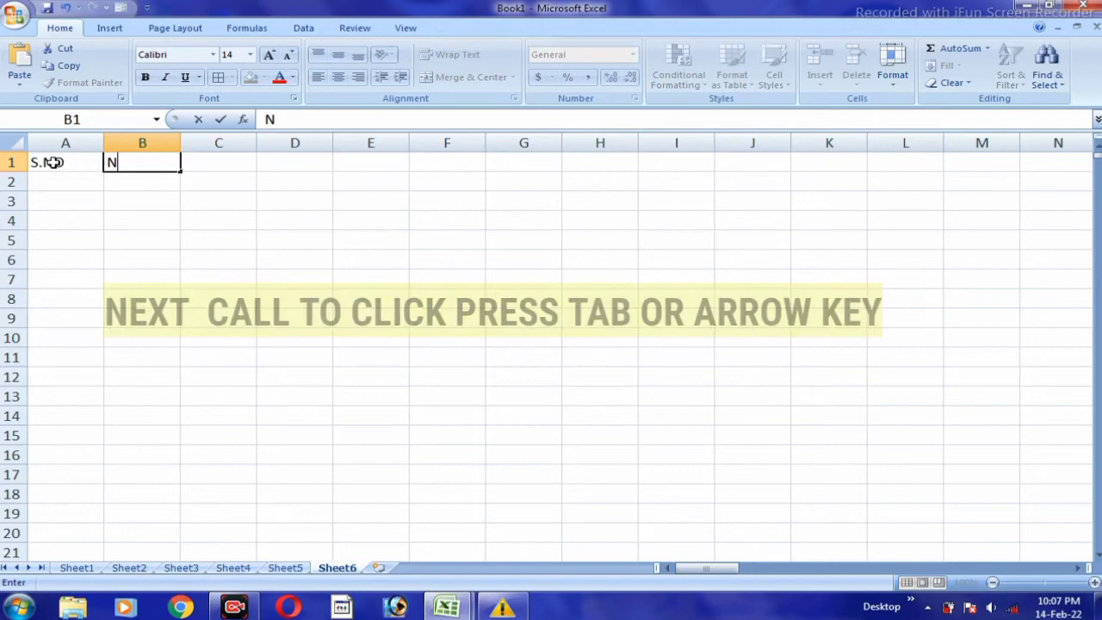
text(AME)
key(Tab)
text(C)
text(FATHERS N)
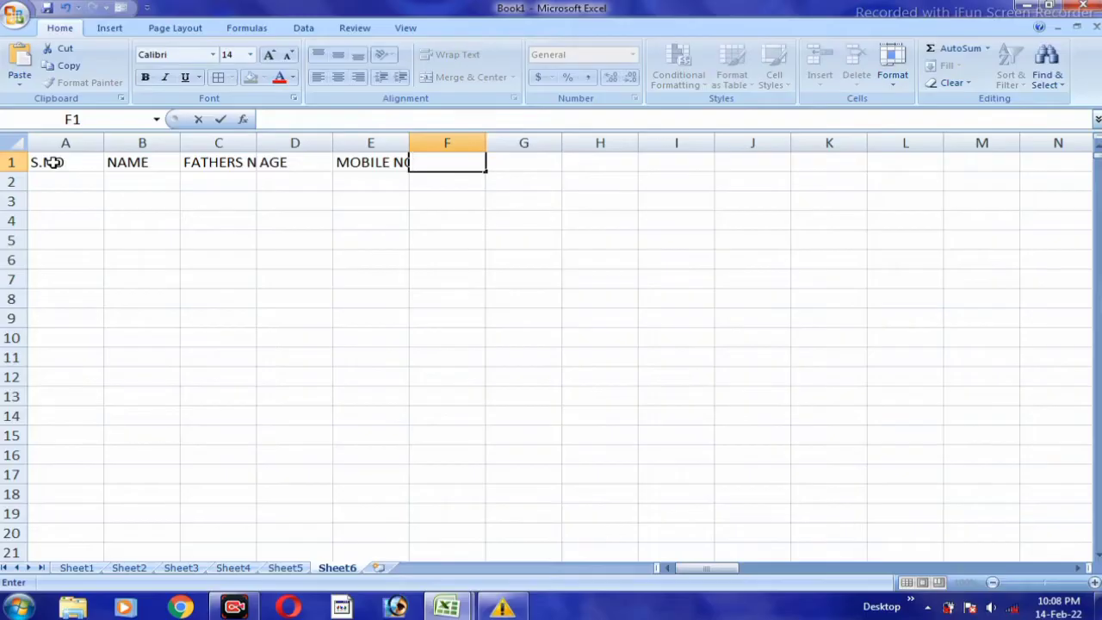
key(Return)
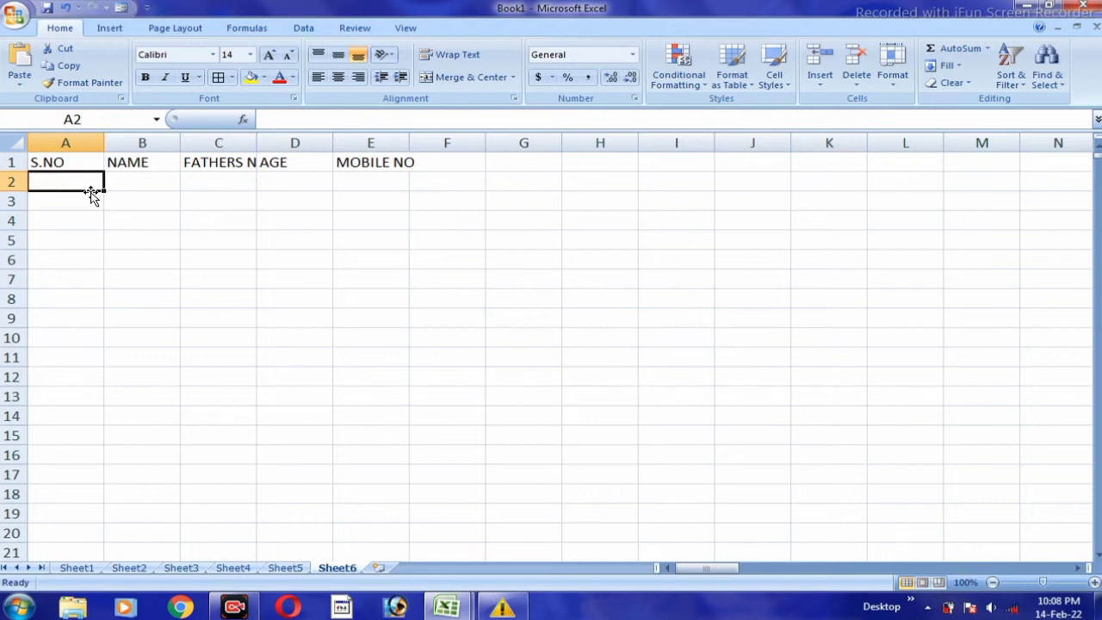
Widen column C so the FATHERS NAME header shows in full
click(231, 162)
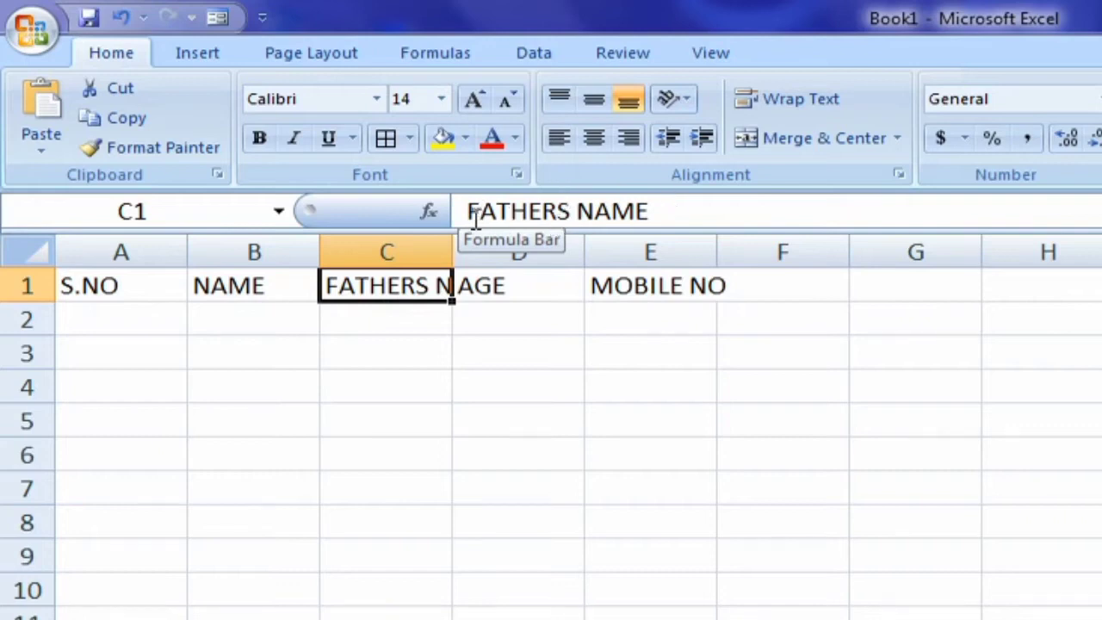
click(406, 315)
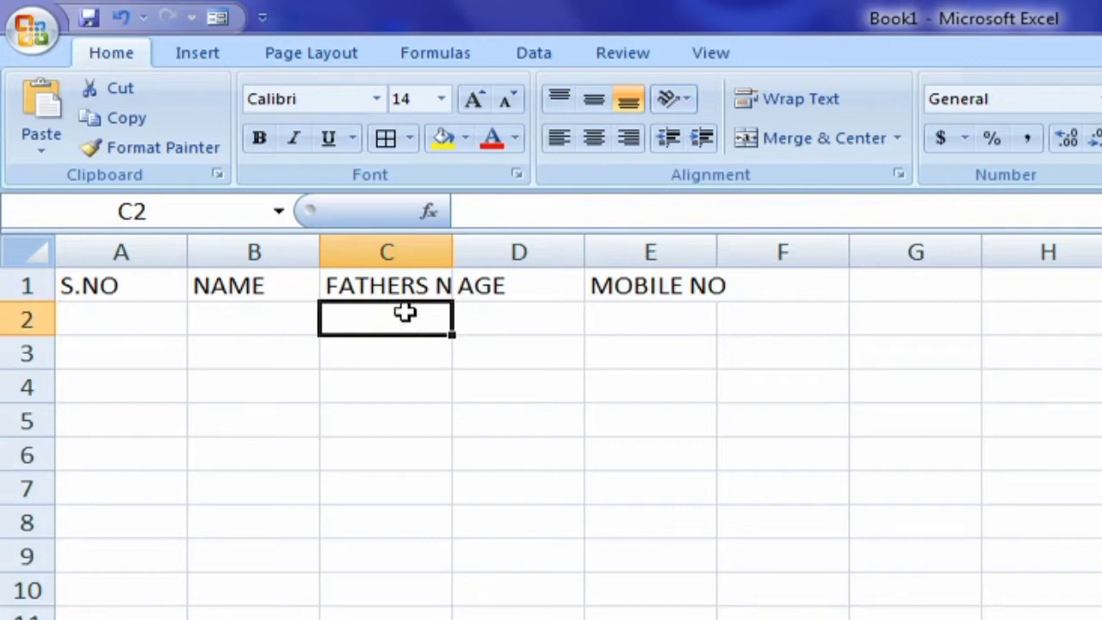
click(405, 291)
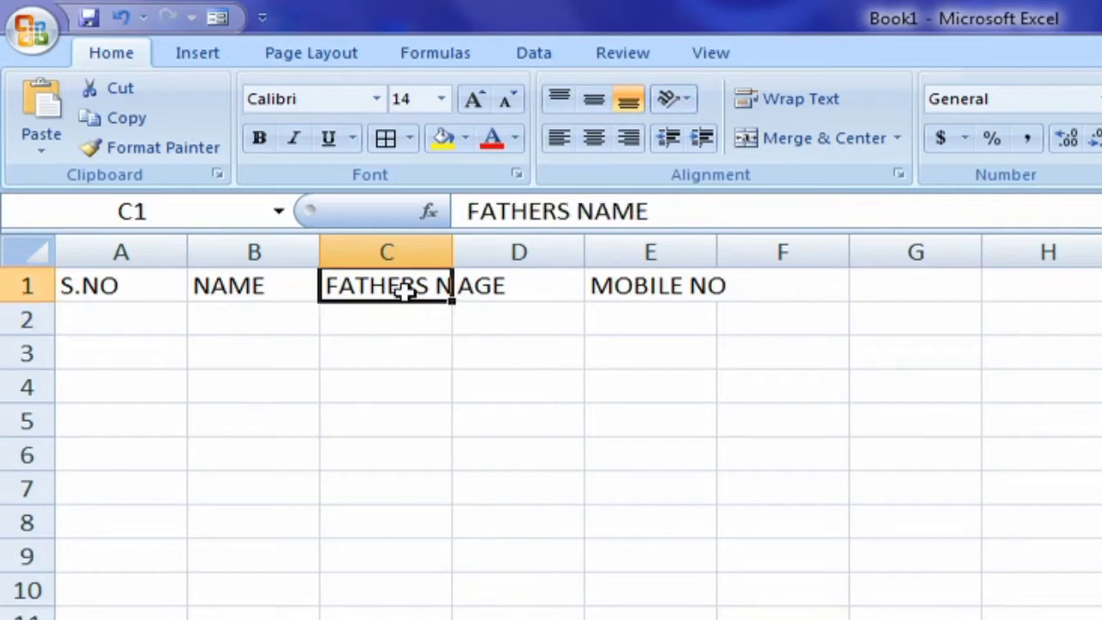
click(502, 286)
click(435, 286)
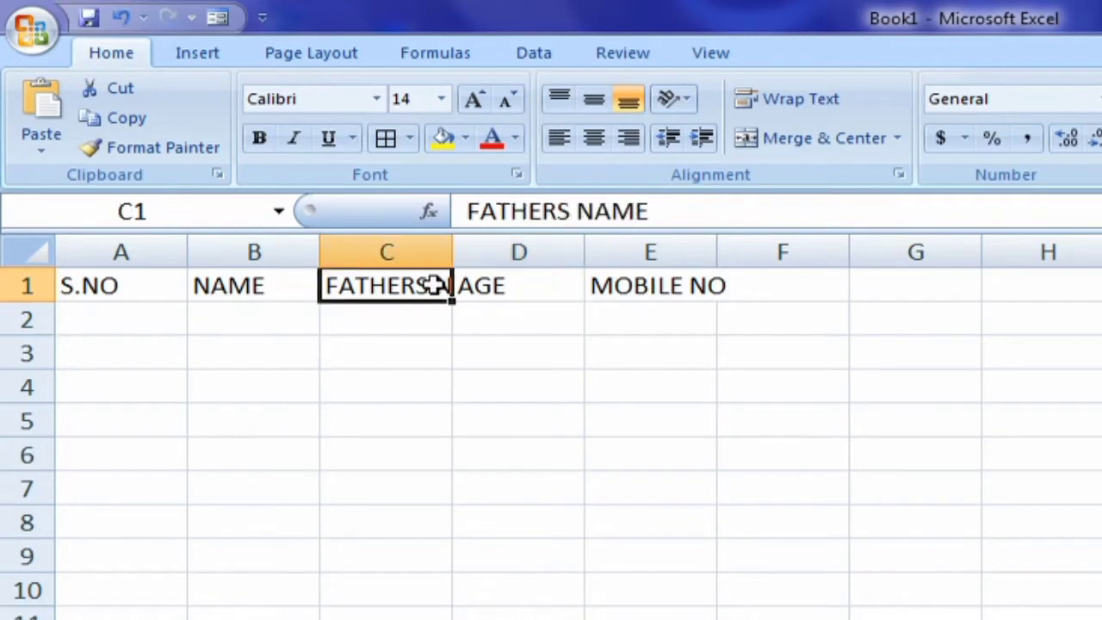
drag(448, 241, 469, 241)
click(496, 247)
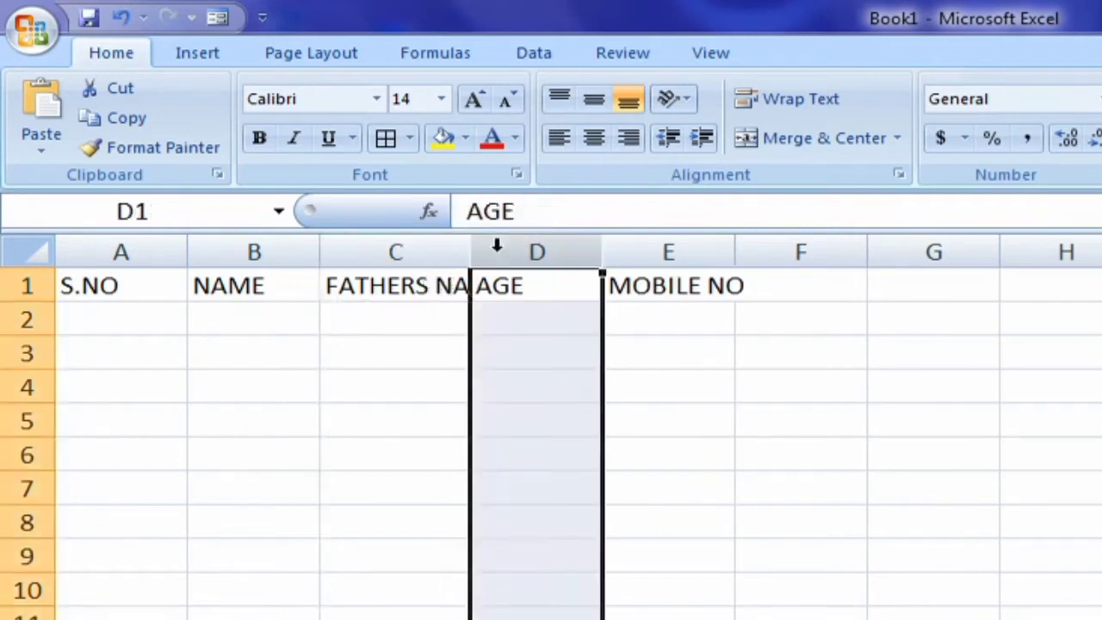
click(431, 290)
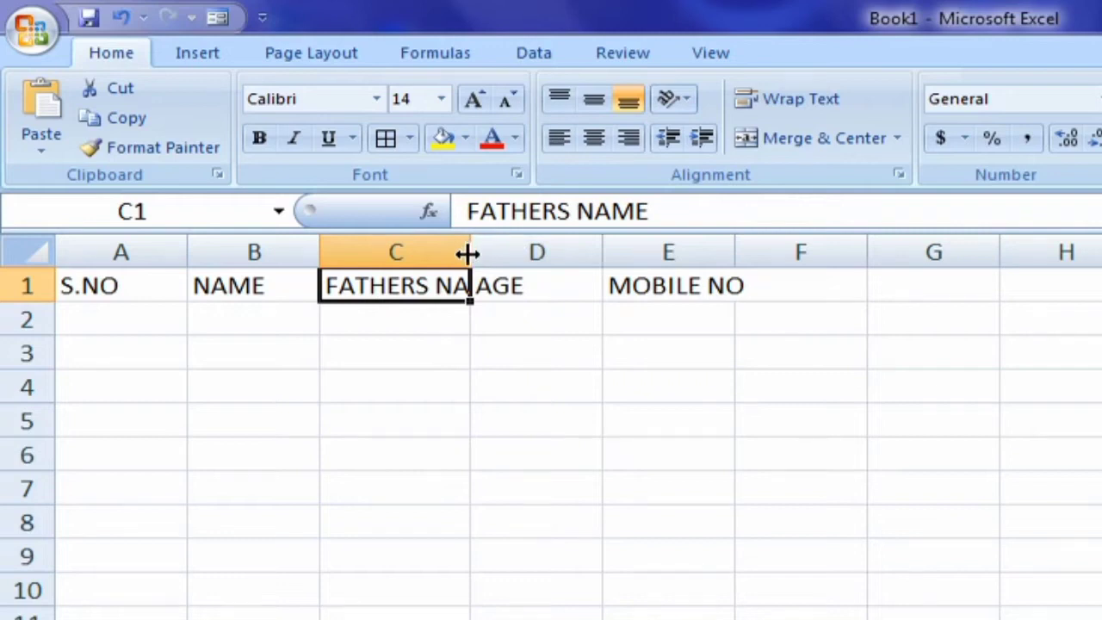
drag(467, 253, 522, 252)
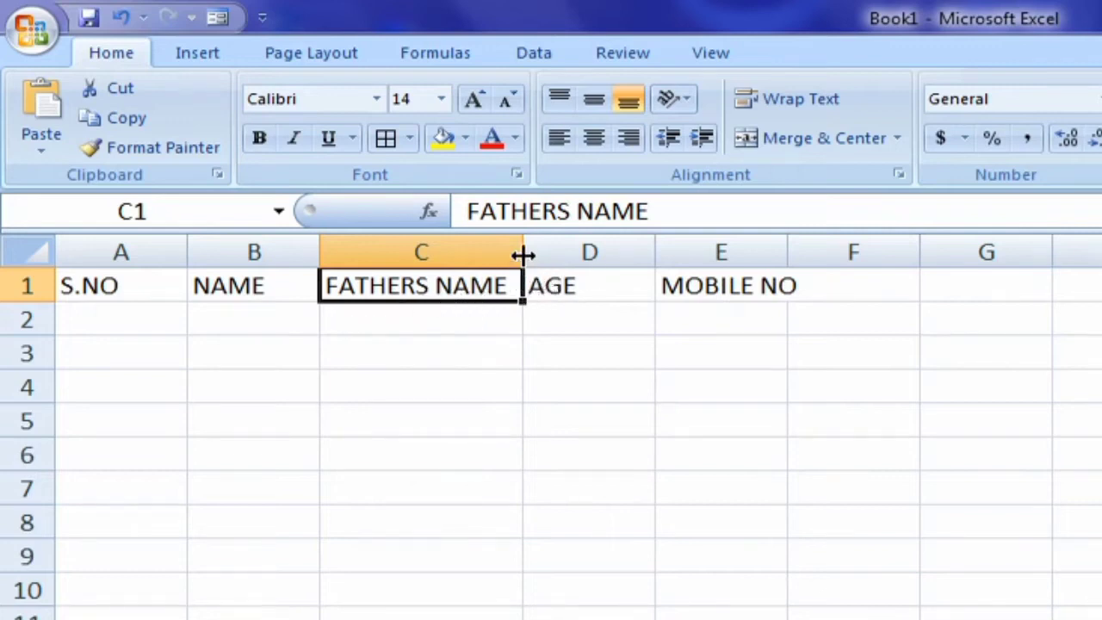
drag(523, 252, 570, 252)
click(591, 317)
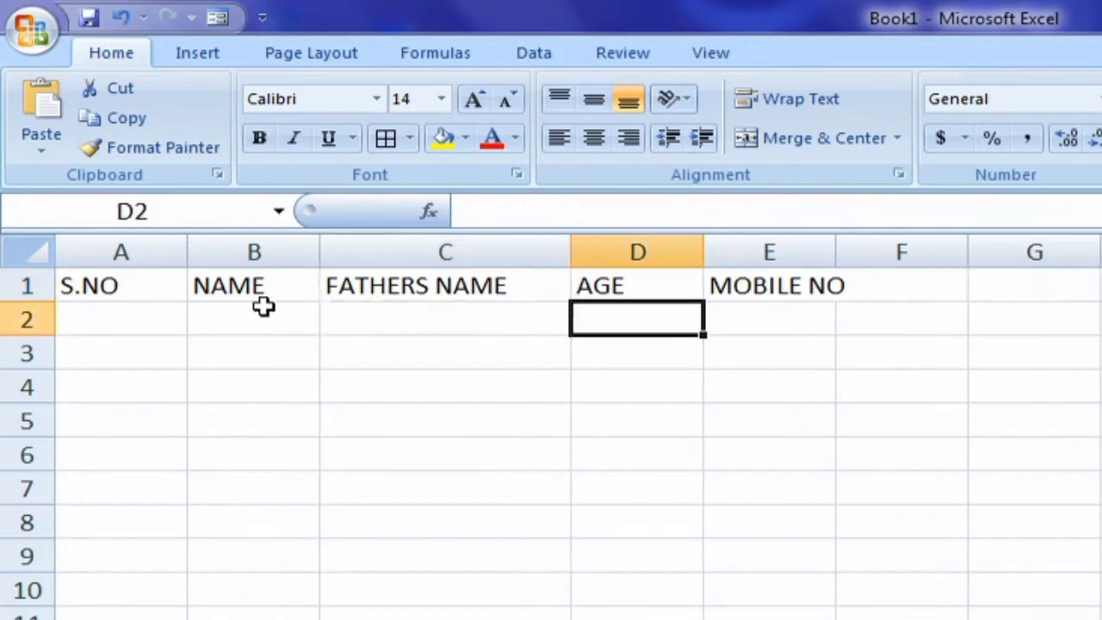
Narrow column C back, select headers A1:E1, and autofit column A to S.NO
click(92, 287)
drag(91, 287, 728, 287)
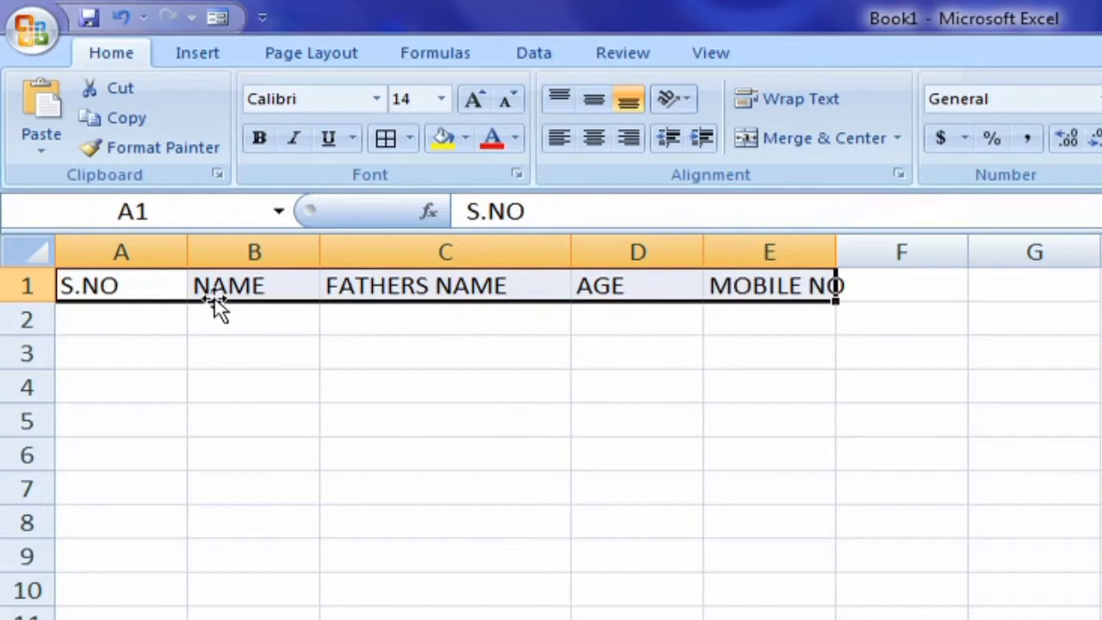
click(586, 284)
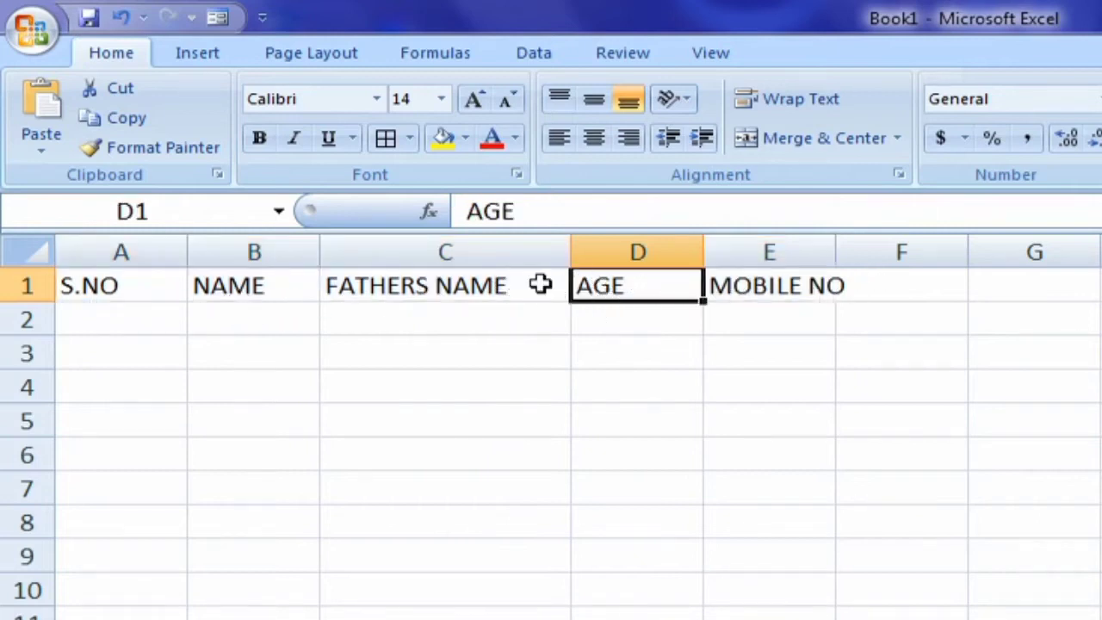
drag(564, 250, 482, 250)
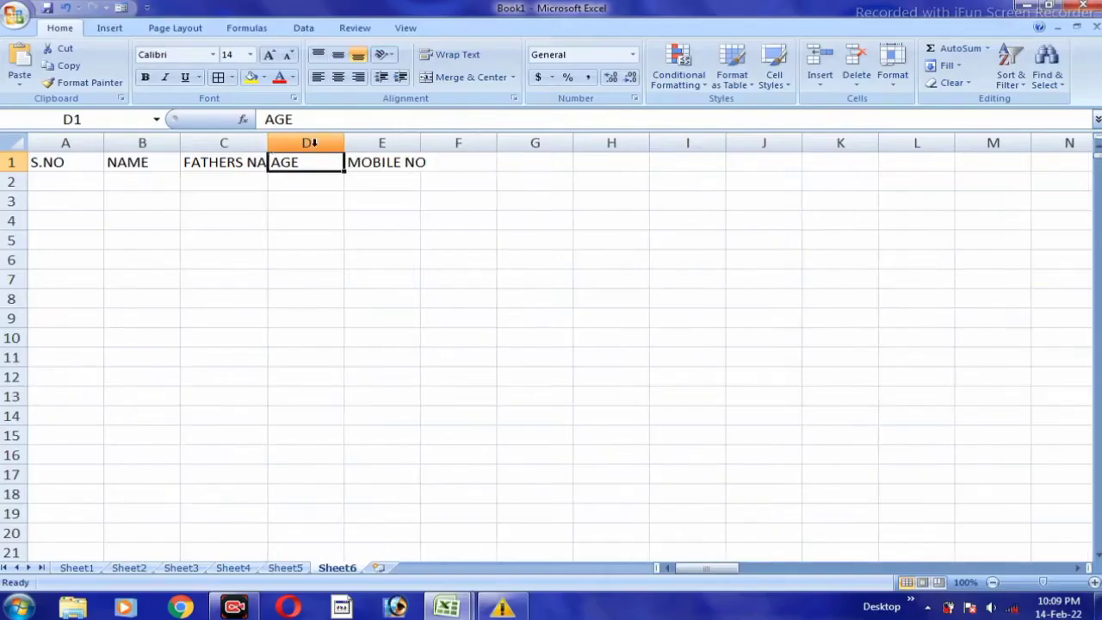
click(70, 161)
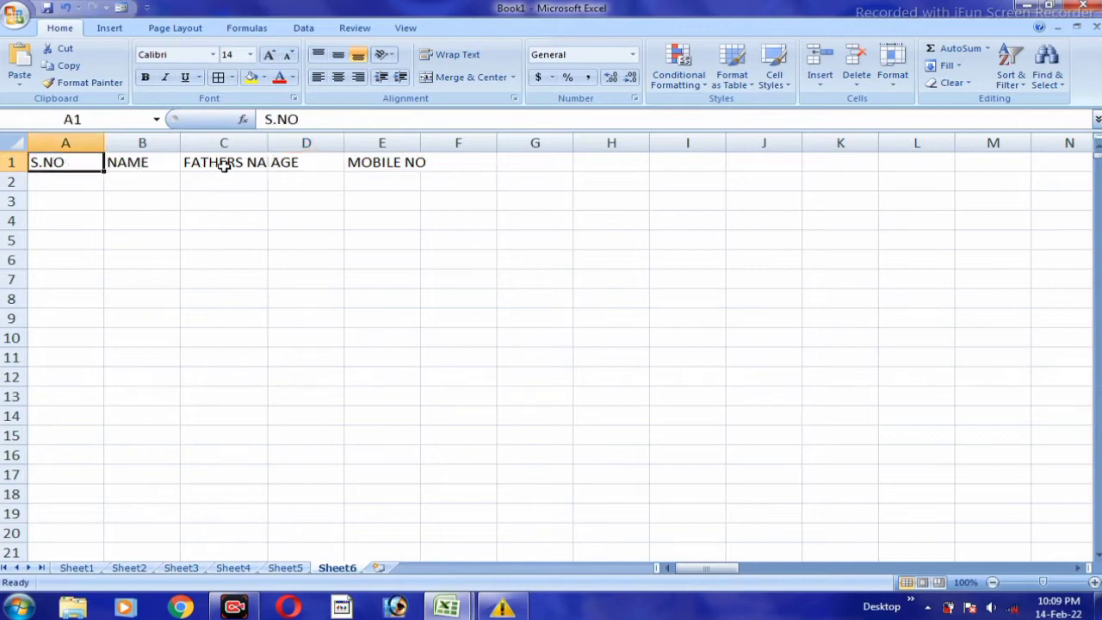
key(ctrl+shift+Right)
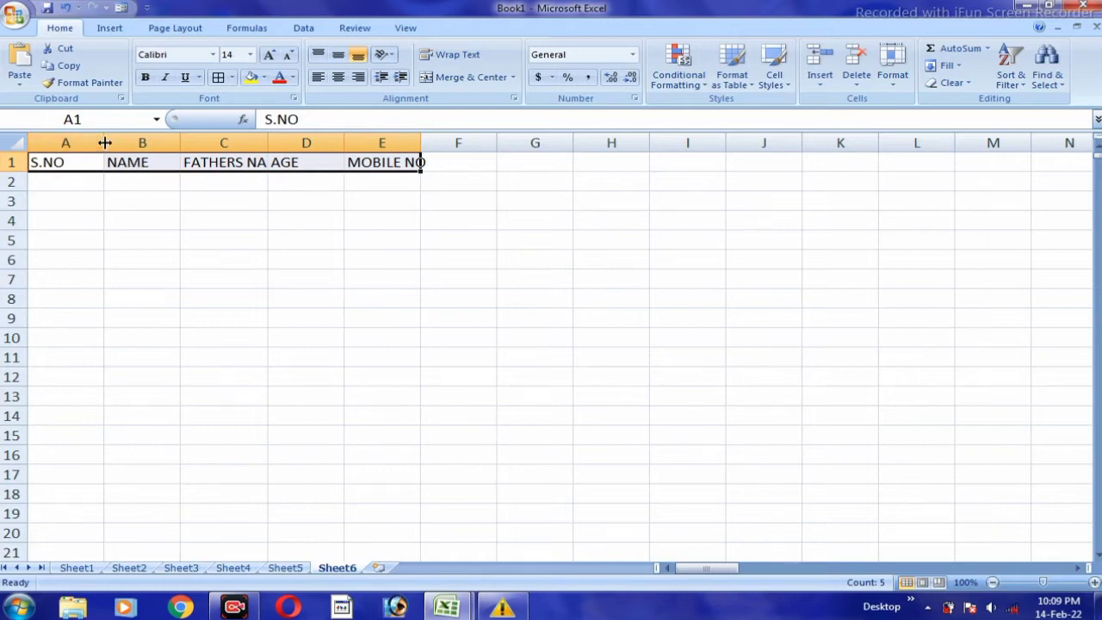
double_click(104, 143)
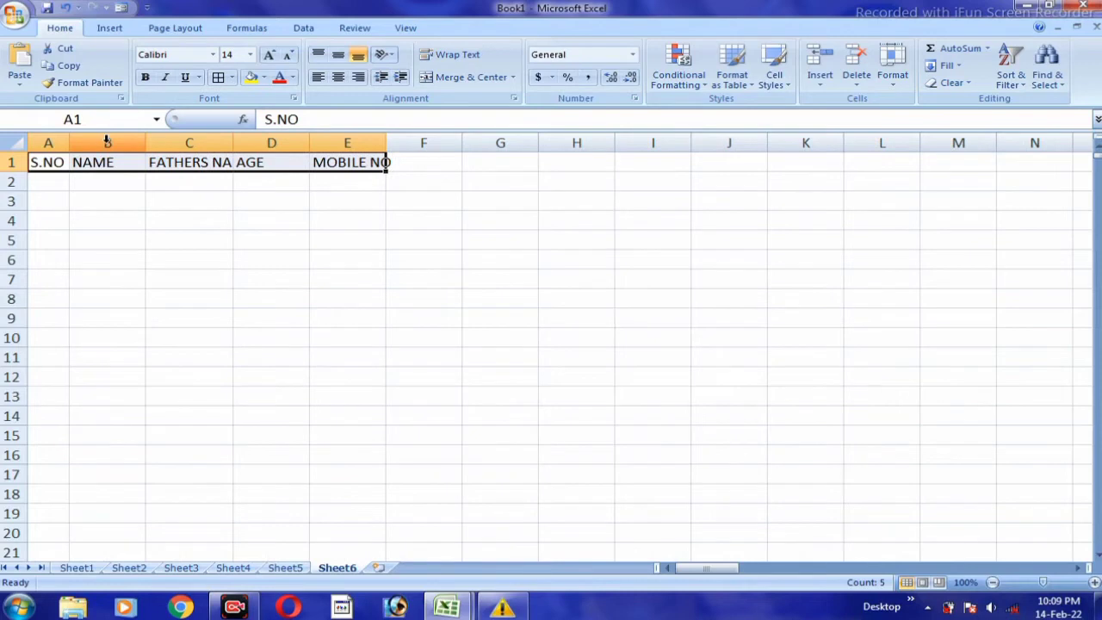
click(260, 162)
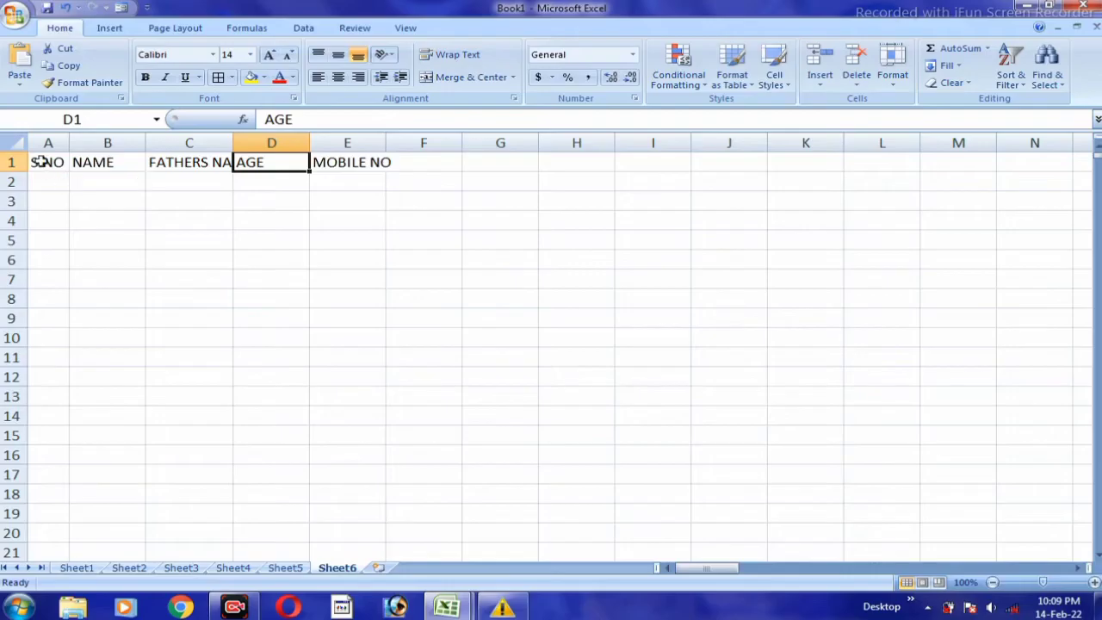
Fill headers A1:E1 yellow, make them bold, and autofit column C to FATHERS NAME
click(48, 163)
drag(58, 163, 375, 162)
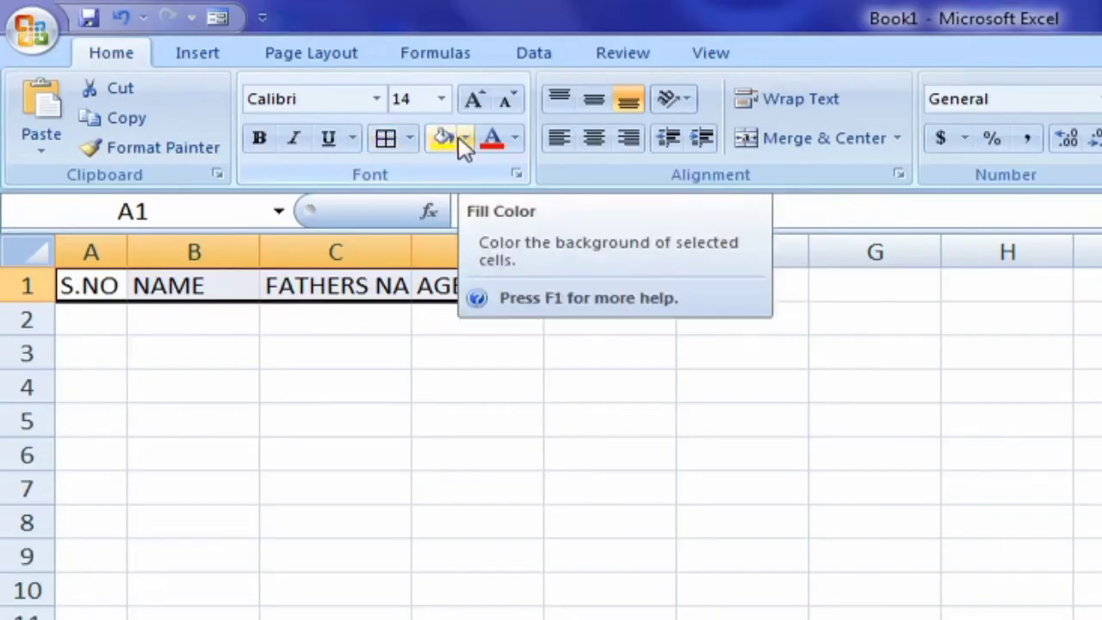
click(463, 139)
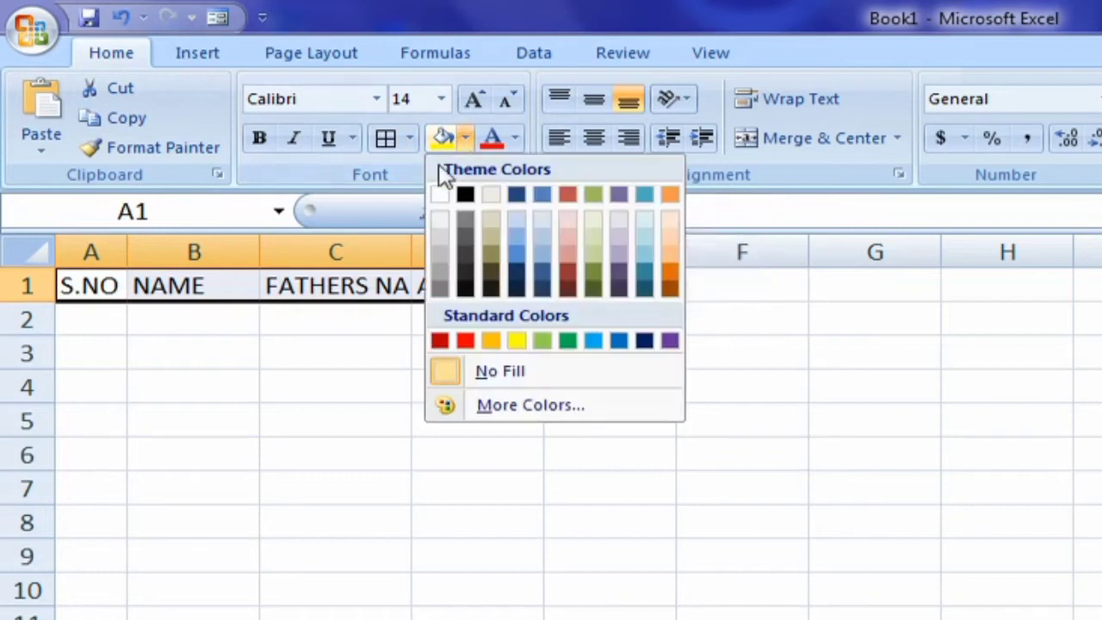
click(513, 345)
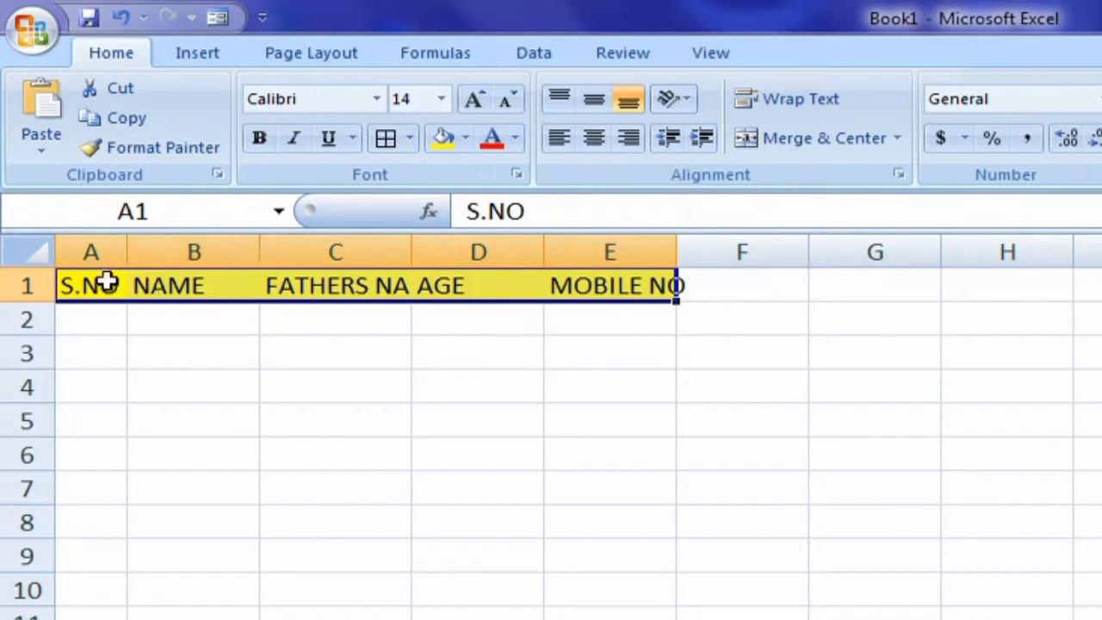
click(255, 141)
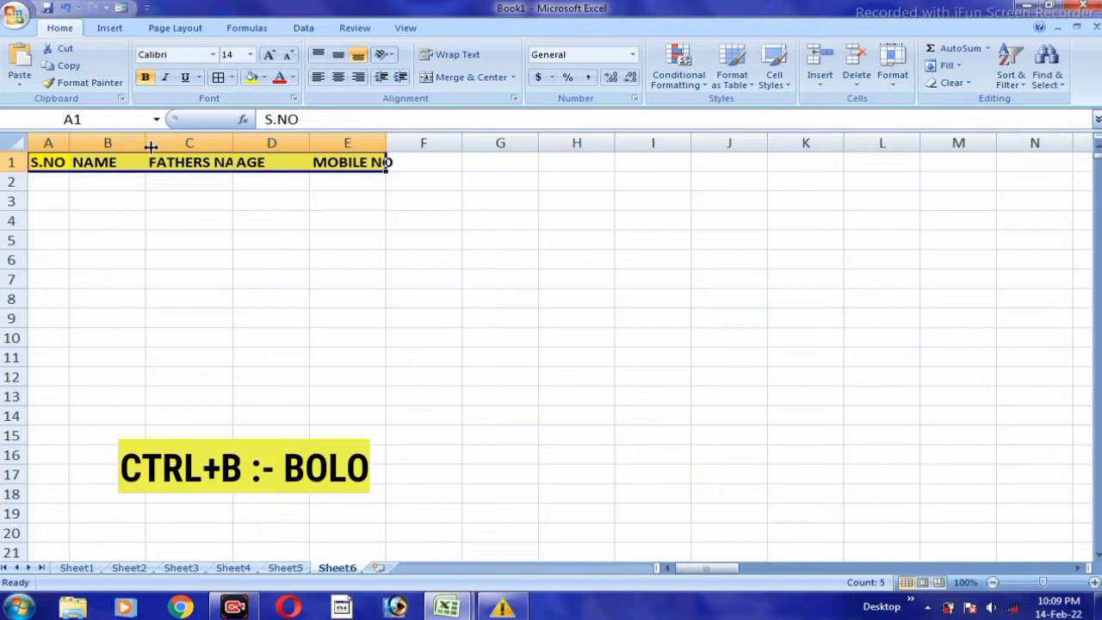
double_click(229, 145)
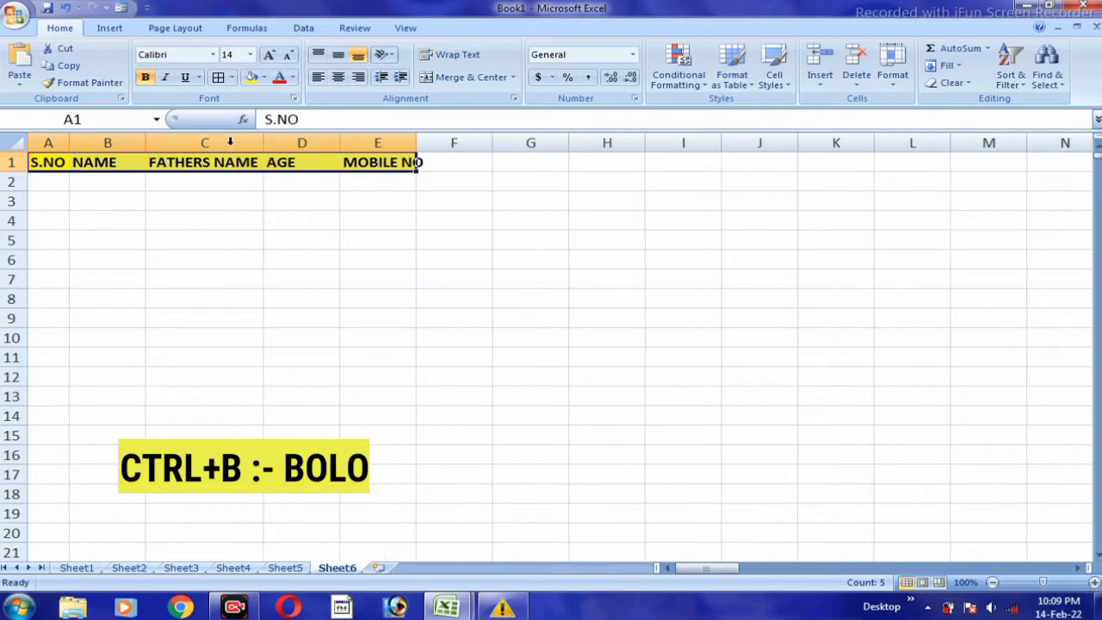
click(135, 183)
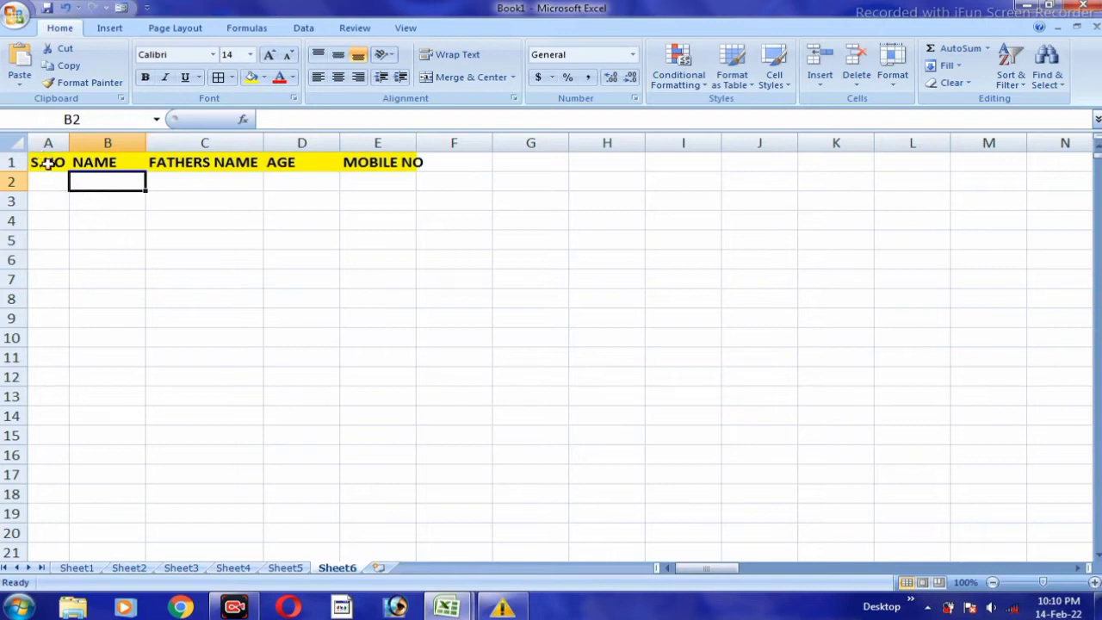
Enter serial numbers 1 and 2 in cells A2 and A3
click(48, 182)
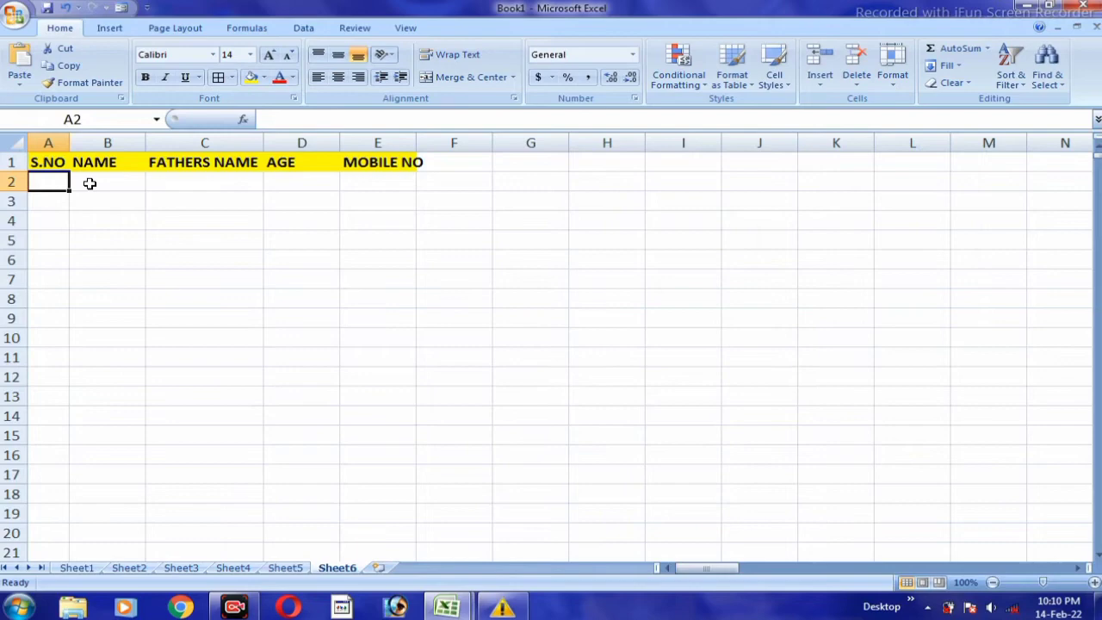
text(1)
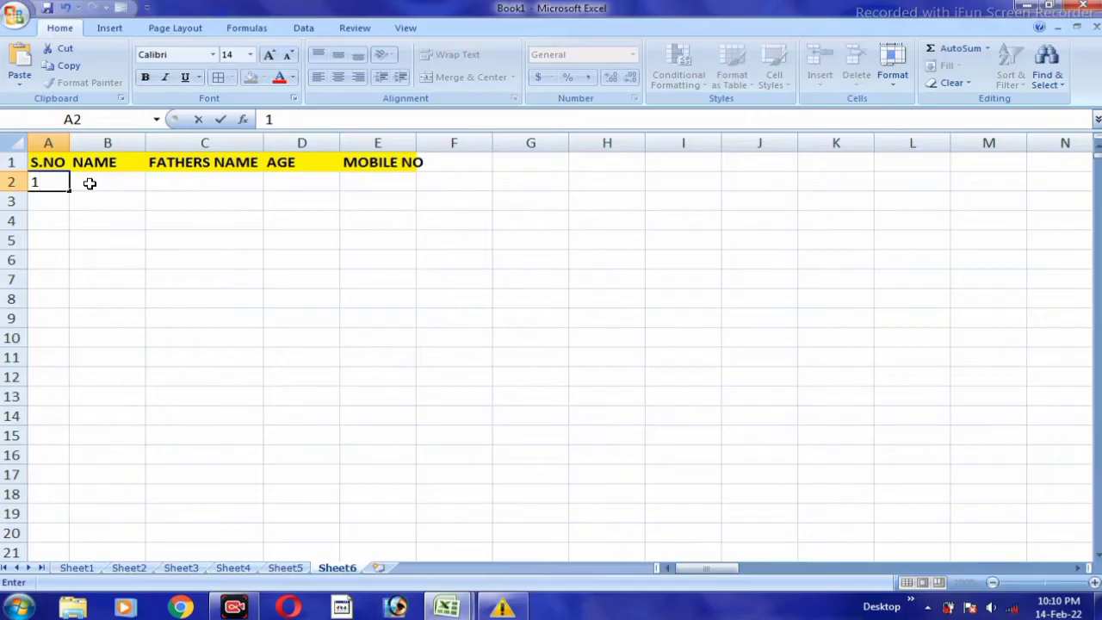
key(Return)
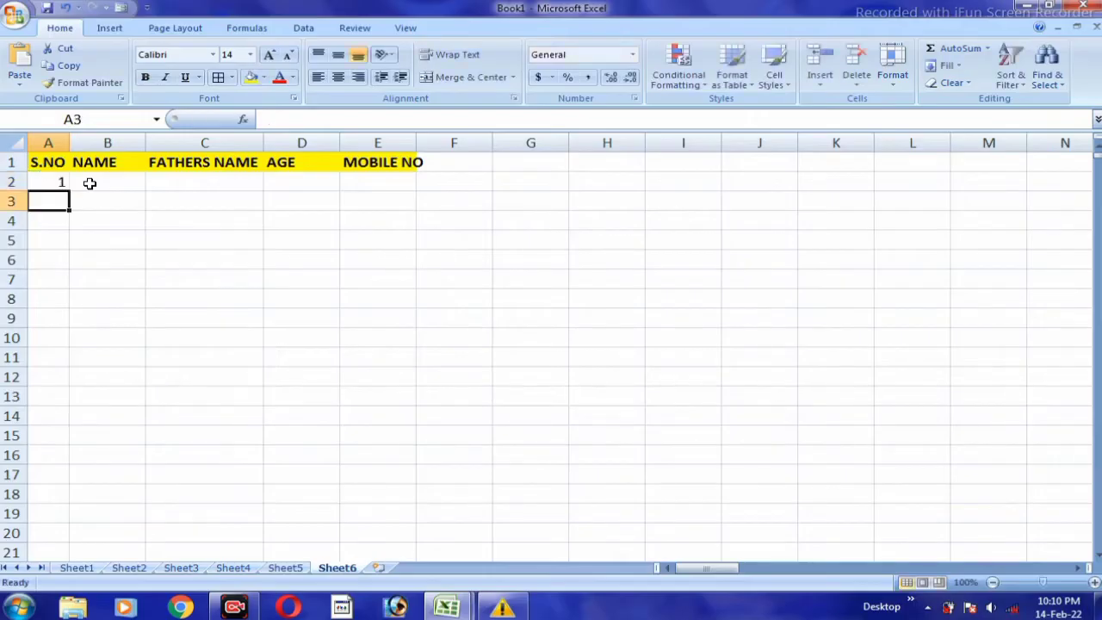
text(2)
key(Return)
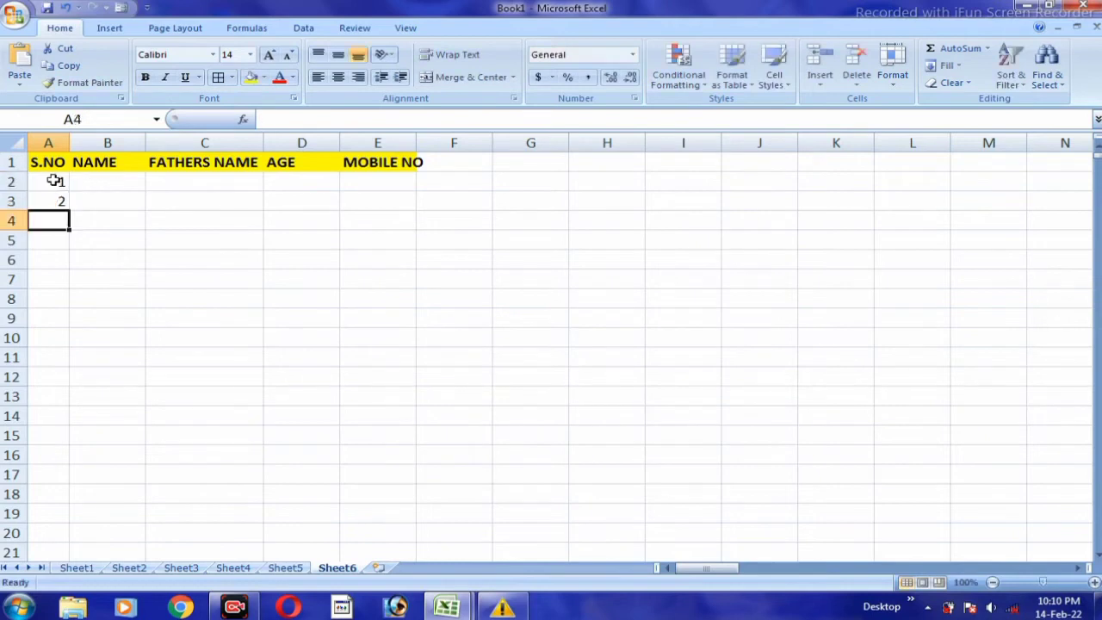
Select cells A2:A3 holding 1 and 2 as the series pattern
drag(57, 181, 57, 198)
click(57, 198)
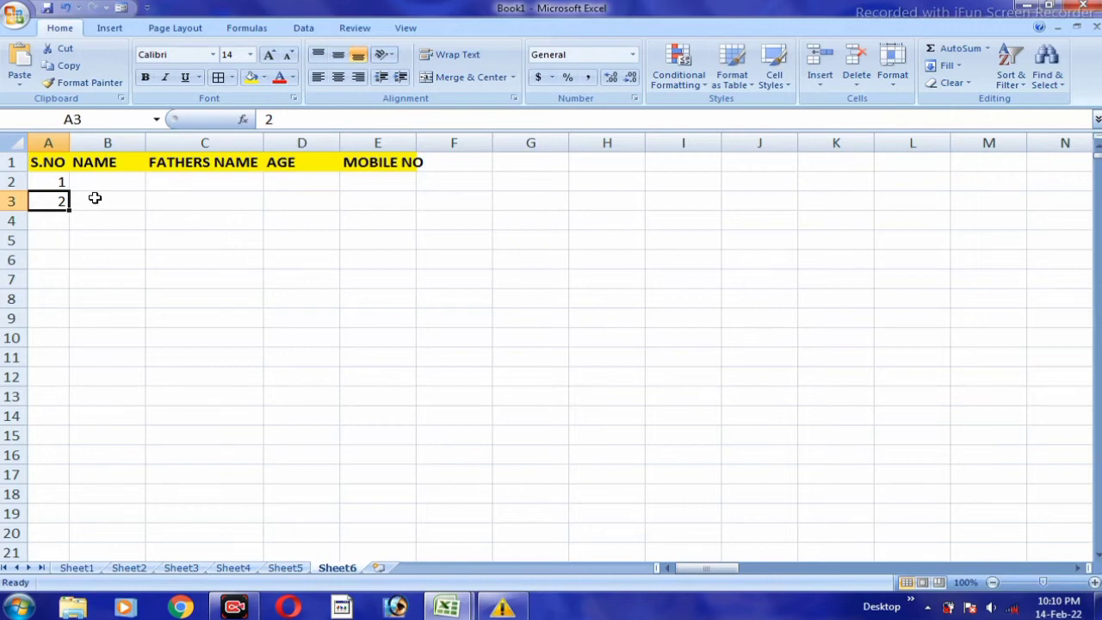
click(57, 180)
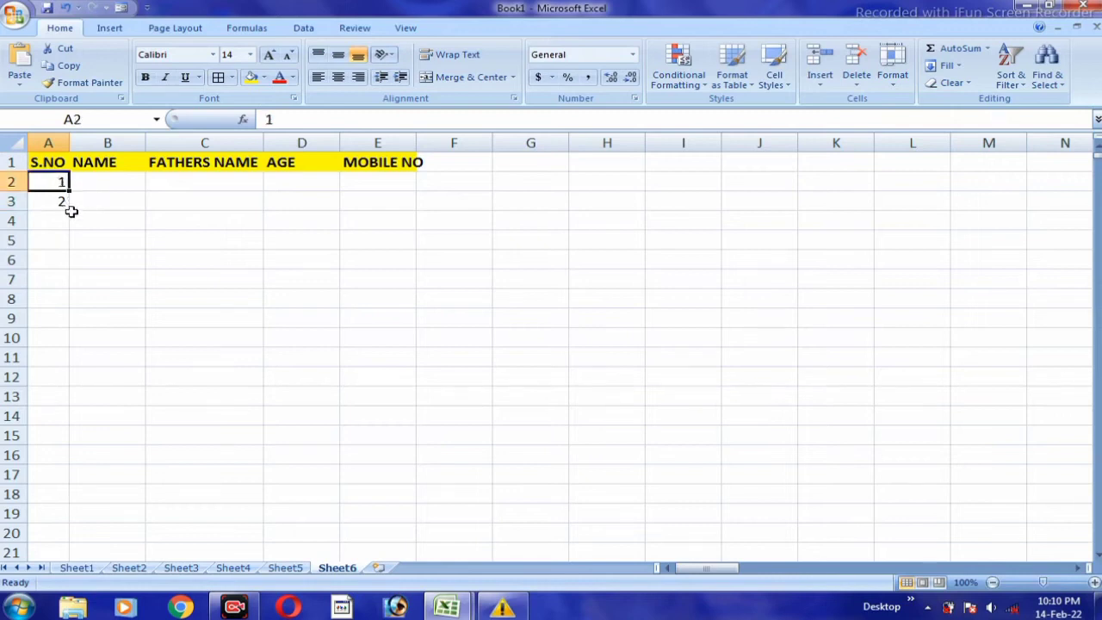
click(69, 215)
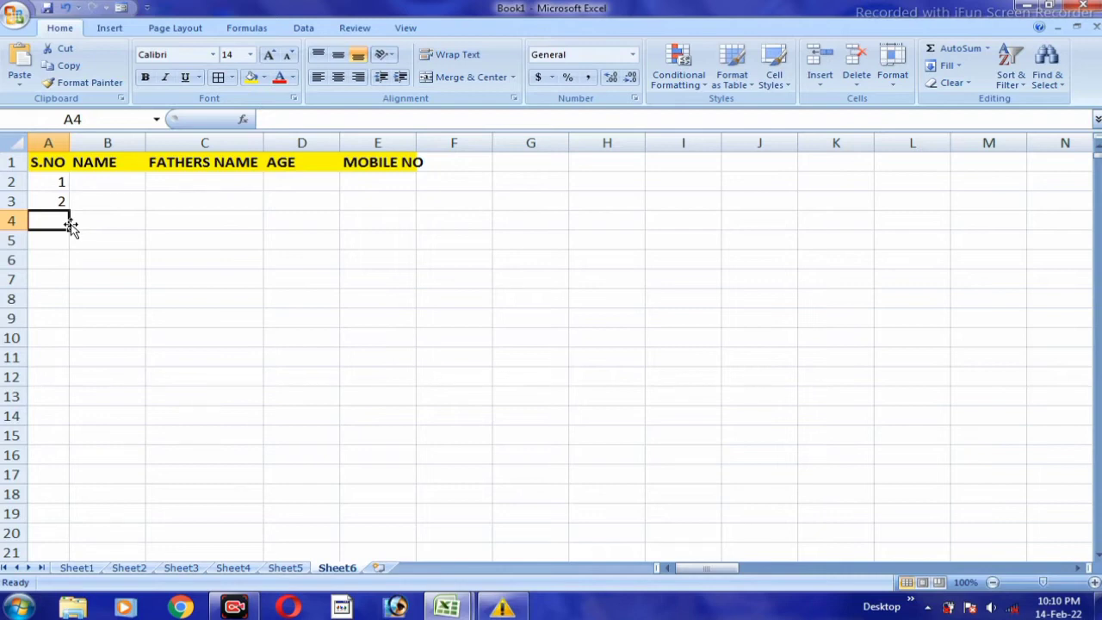
drag(54, 182, 60, 198)
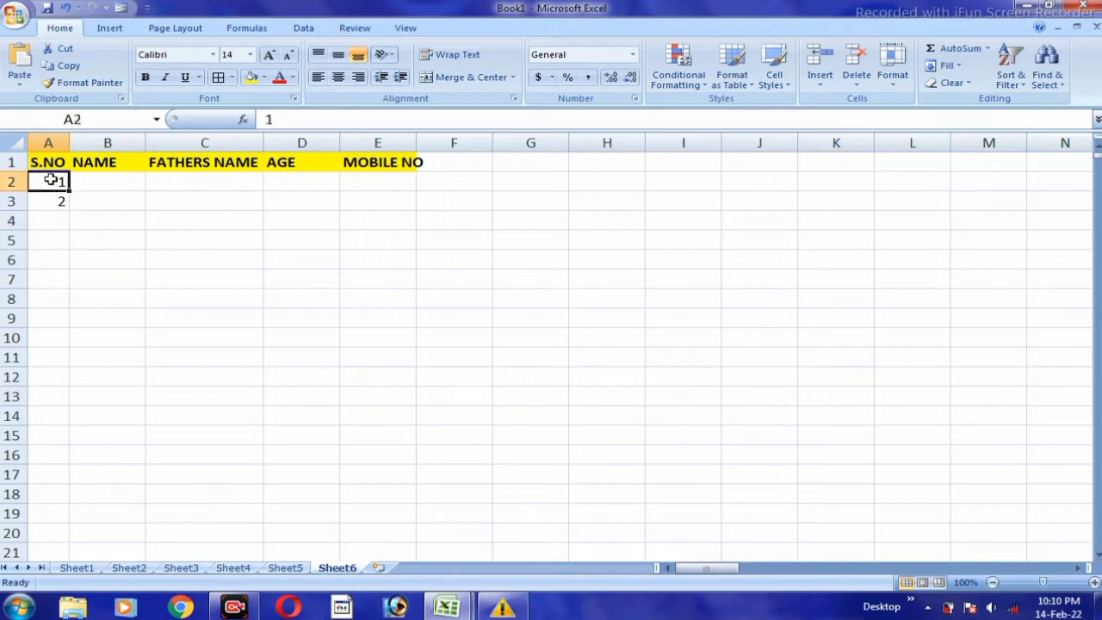
click(95, 201)
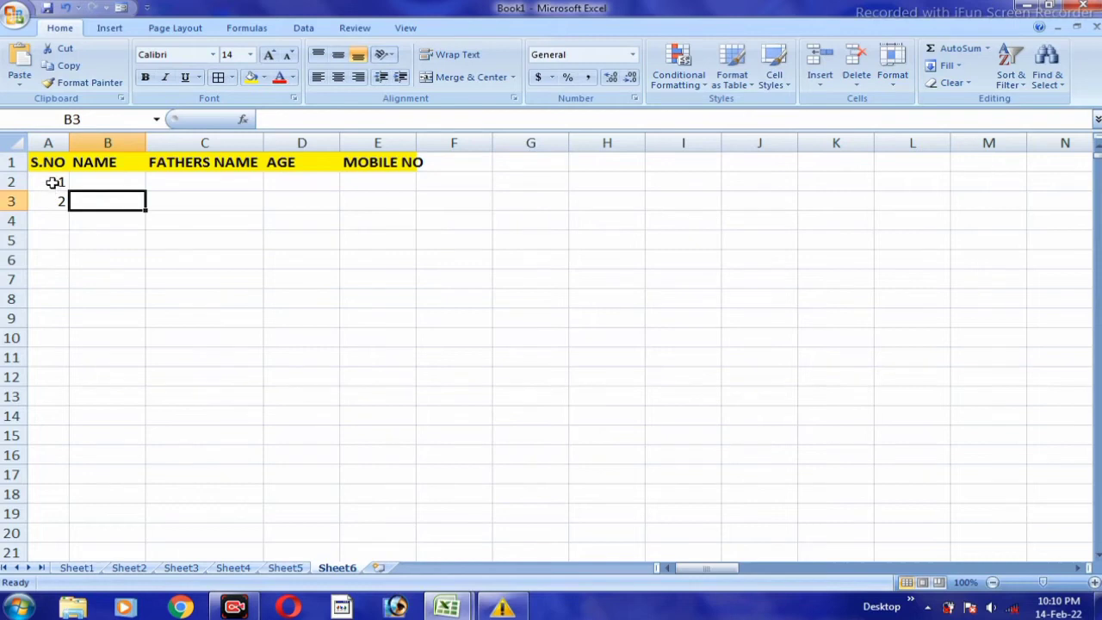
drag(53, 182, 57, 200)
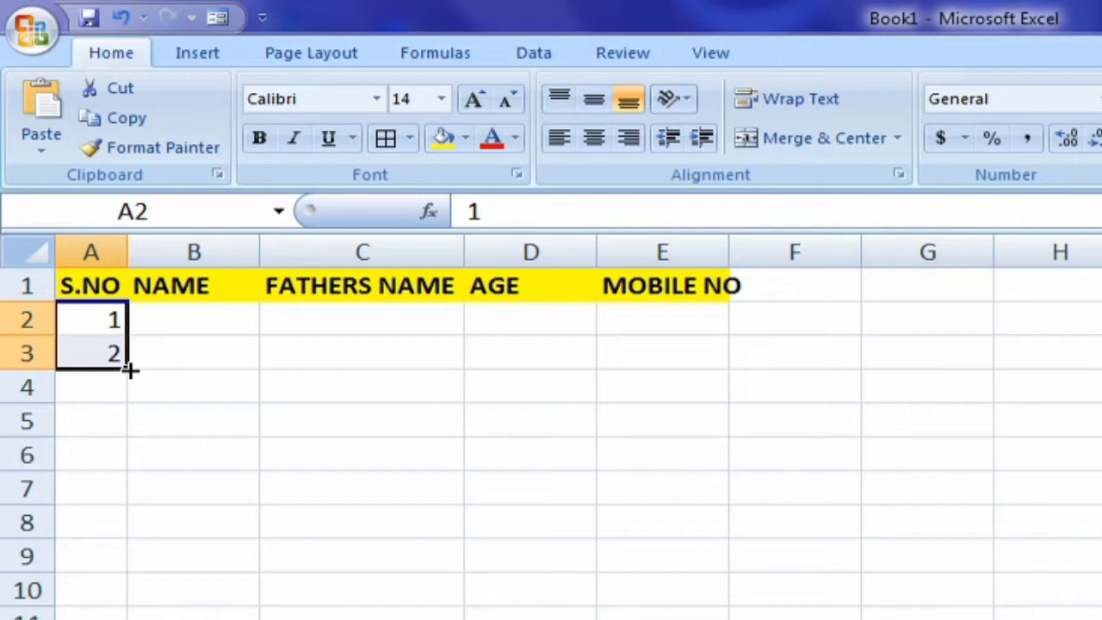
drag(129, 368, 80, 578)
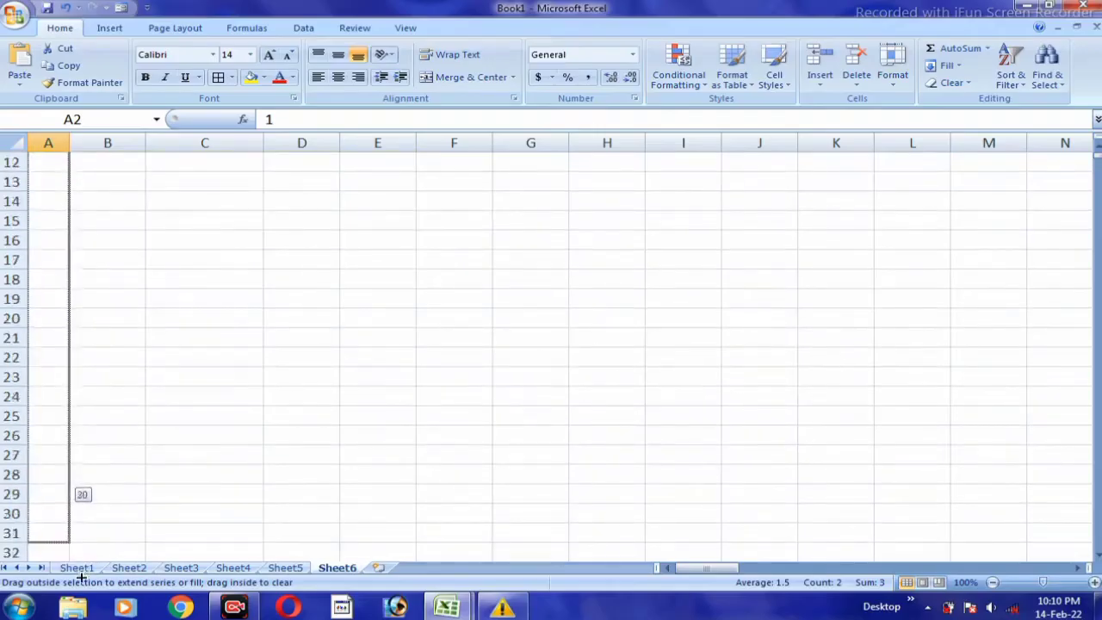
drag(80, 577, 79, 568)
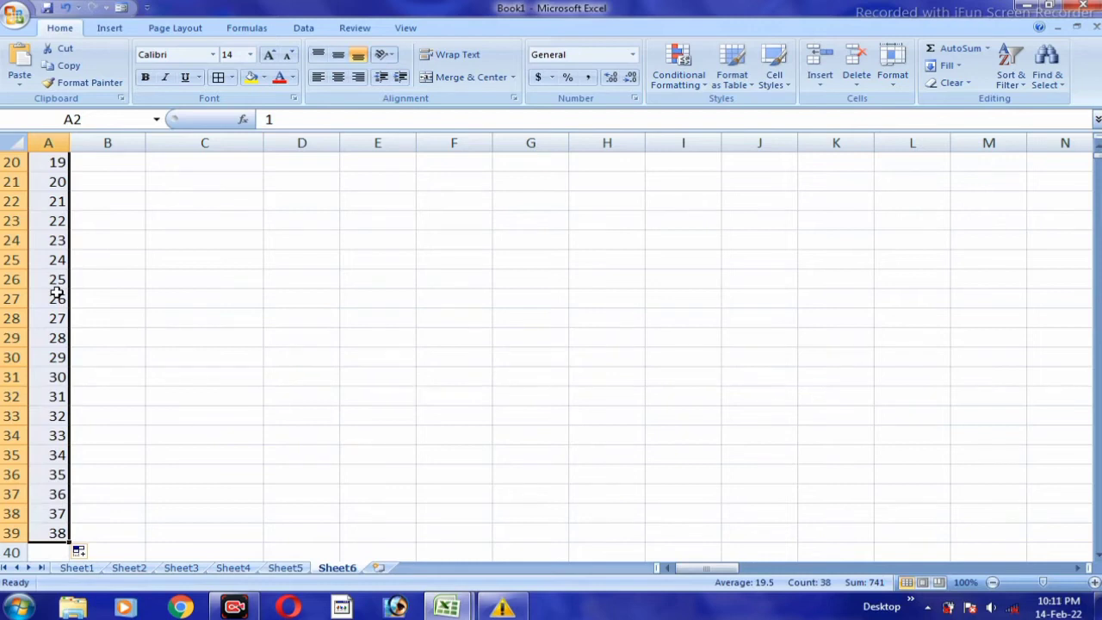
click(56, 493)
drag(48, 318, 62, 393)
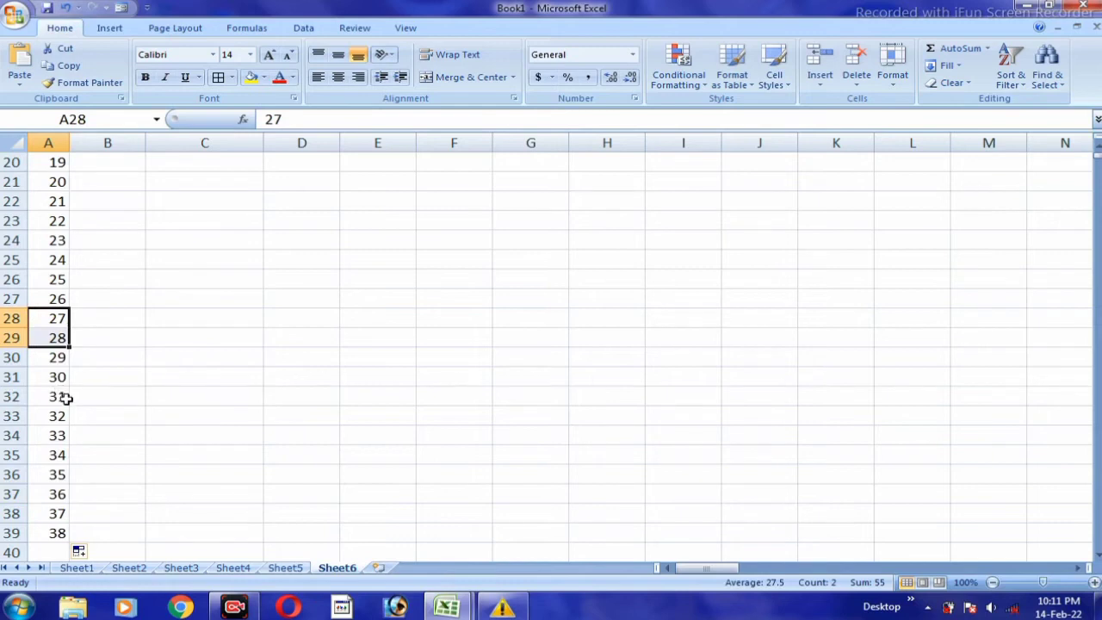
key(ctrl+z)
scroll(66, 399, up, 1)
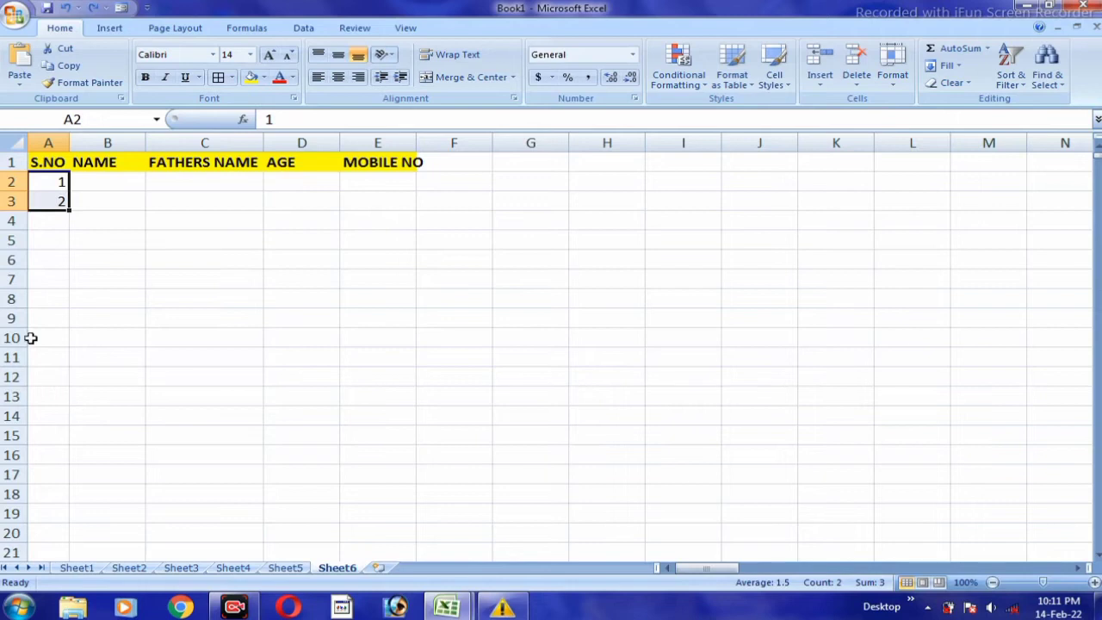
From A2, fill a linear column series with step 1 and stop value 20
click(39, 203)
click(80, 230)
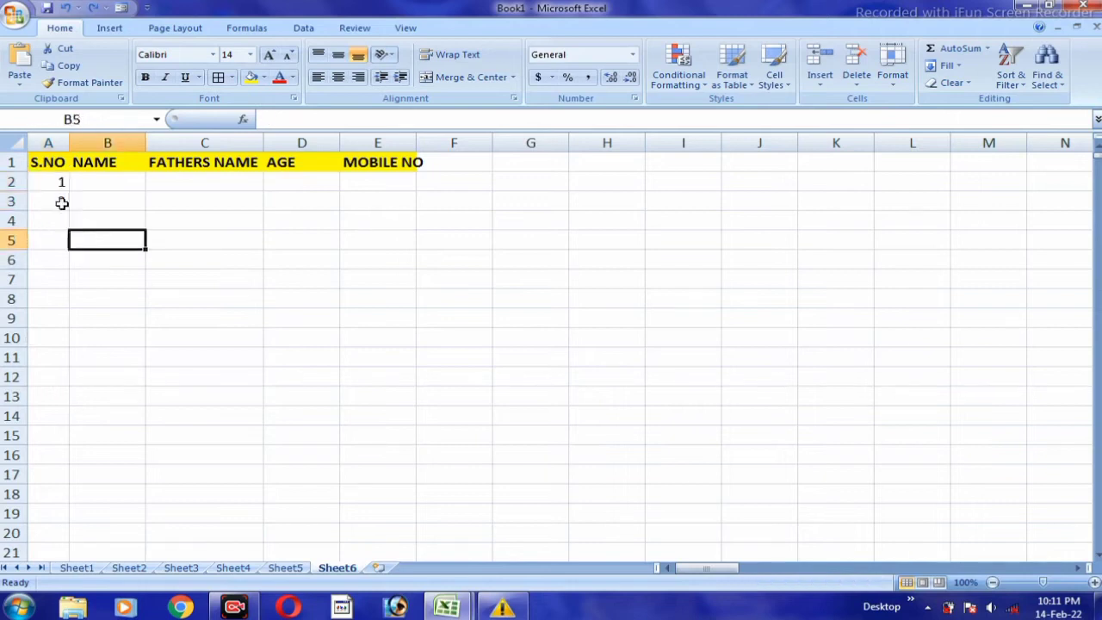
click(58, 182)
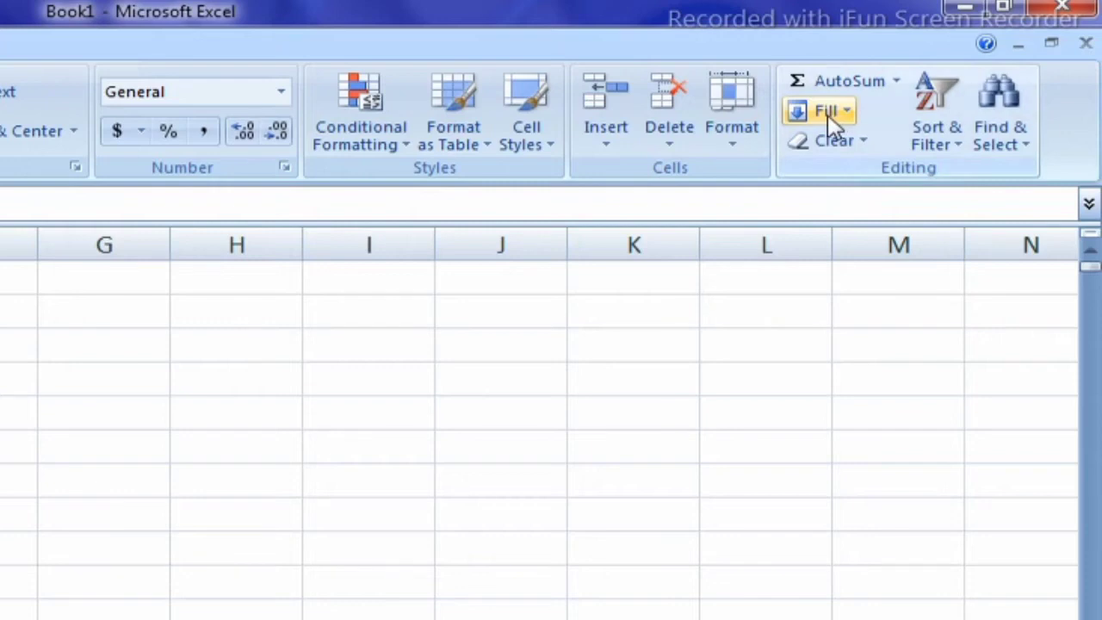
click(831, 121)
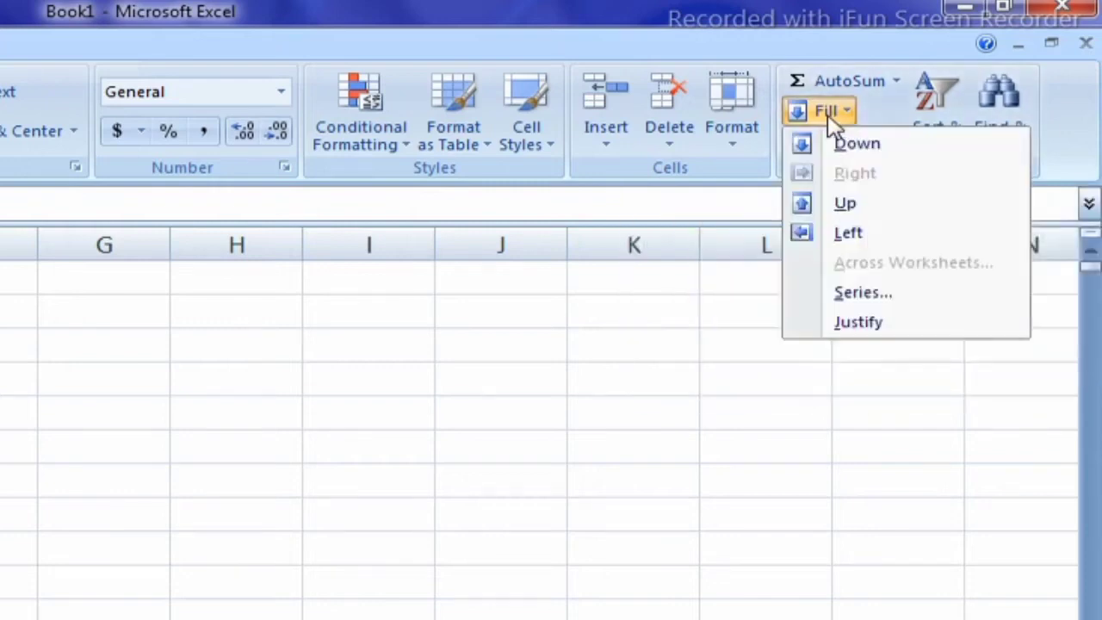
click(881, 297)
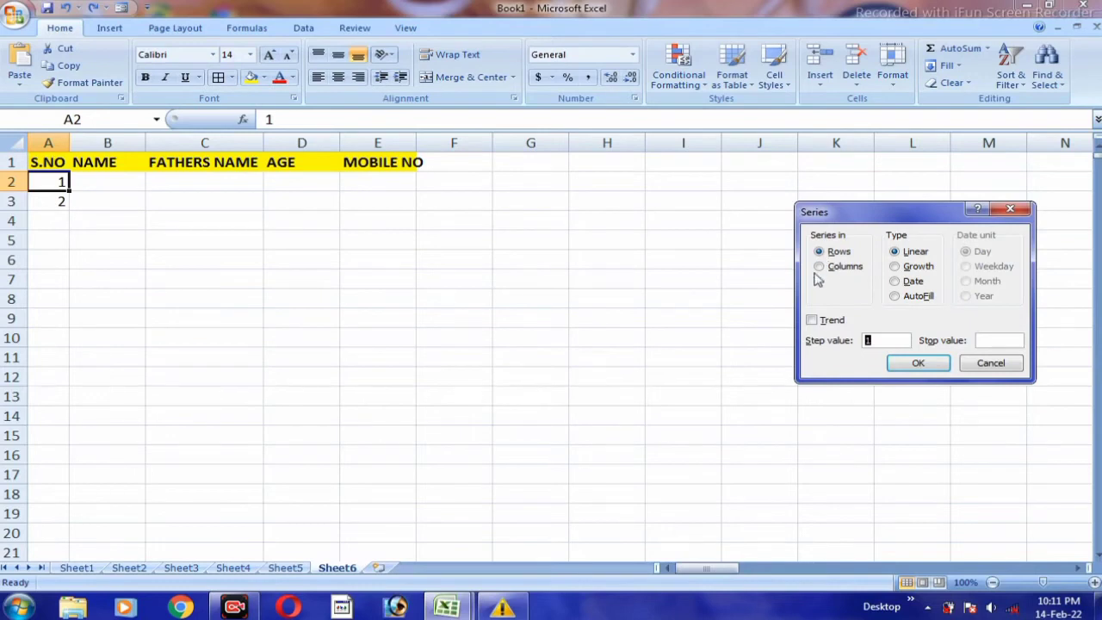
click(820, 268)
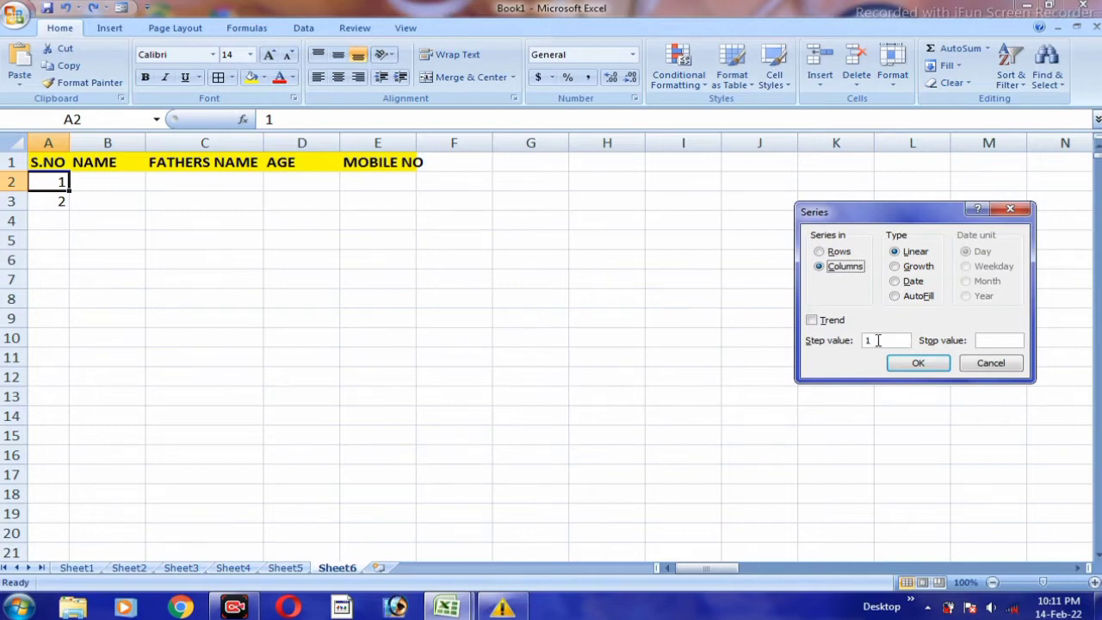
click(985, 342)
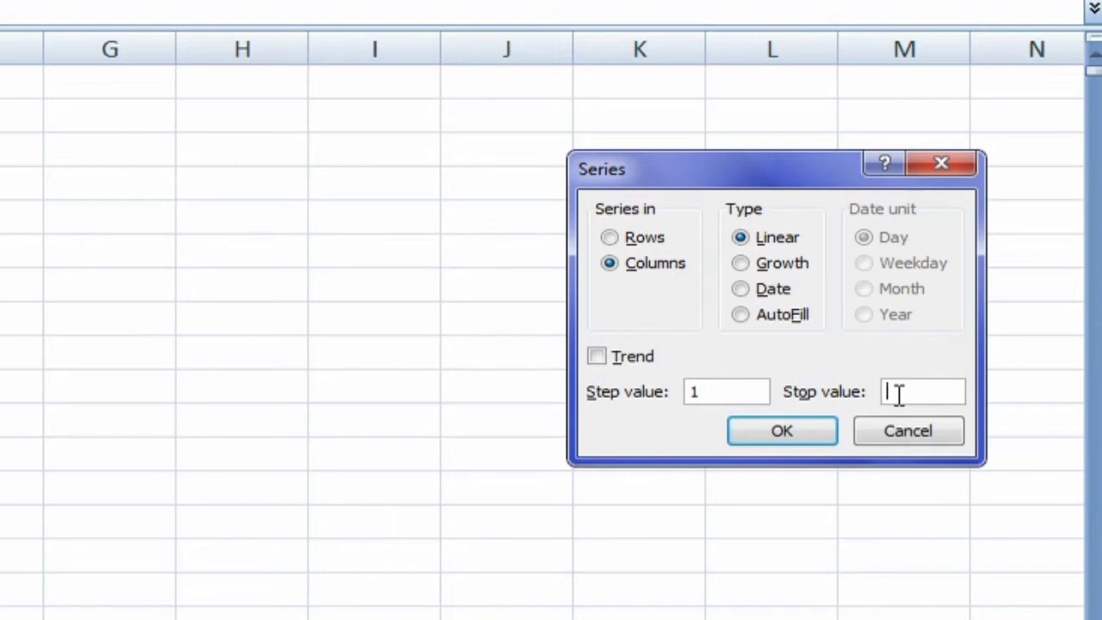
text(20)
click(766, 434)
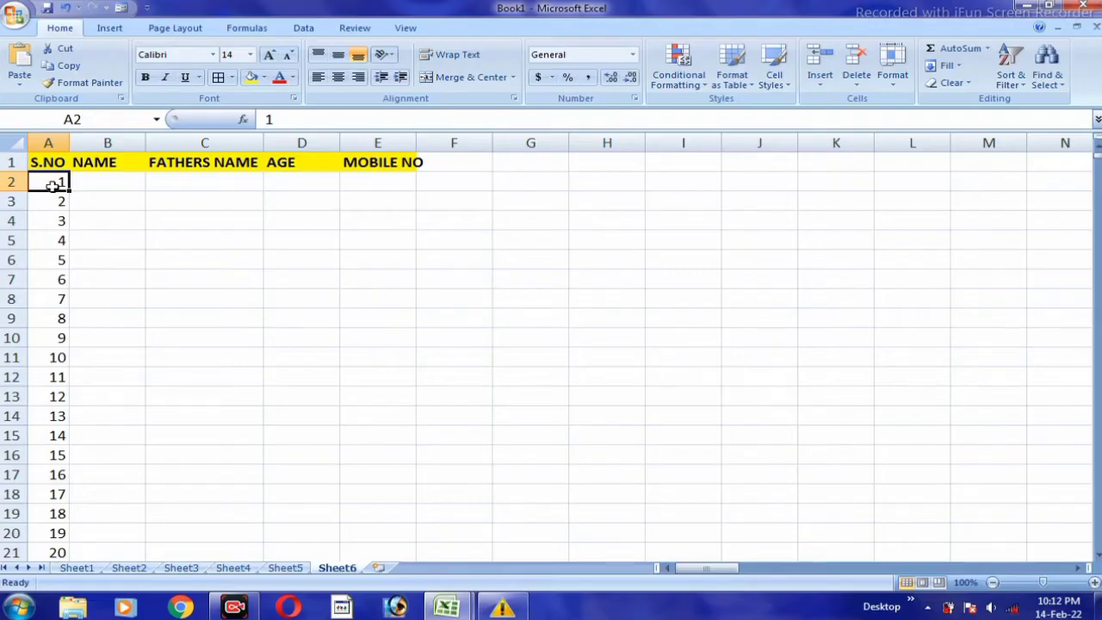
Clear the serial numbers 1–20 from column A
drag(59, 182, 75, 533)
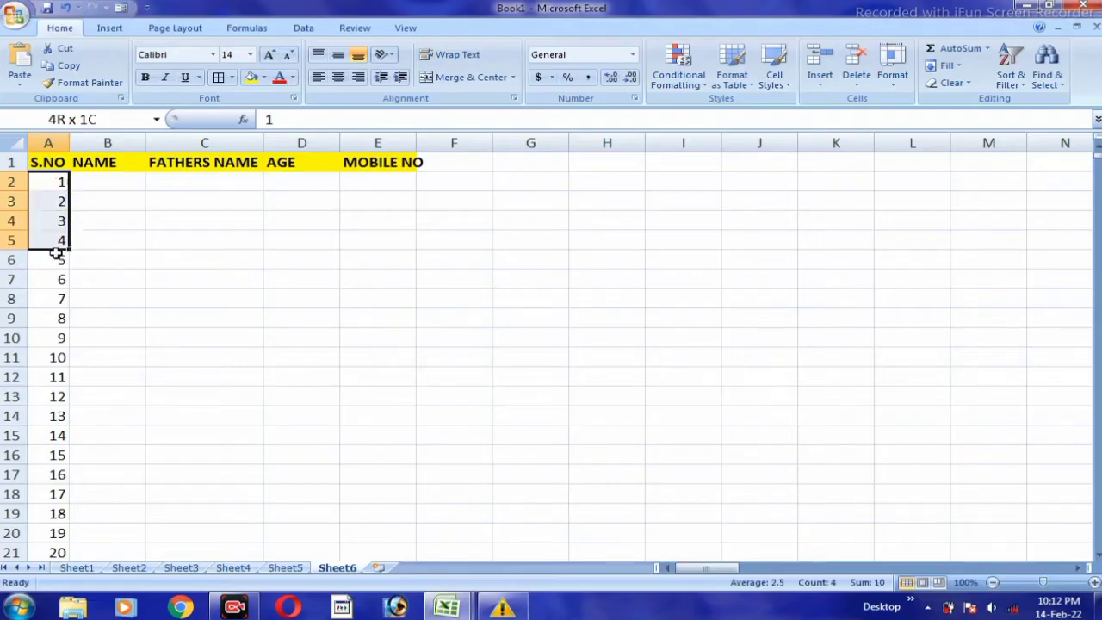
click(81, 379)
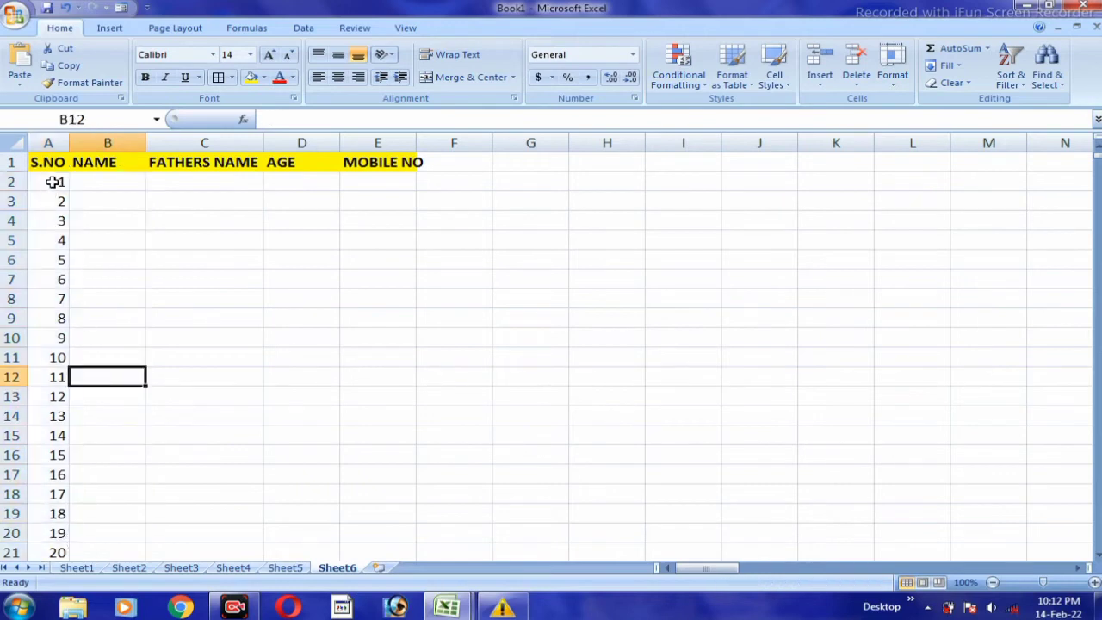
drag(51, 184, 62, 553)
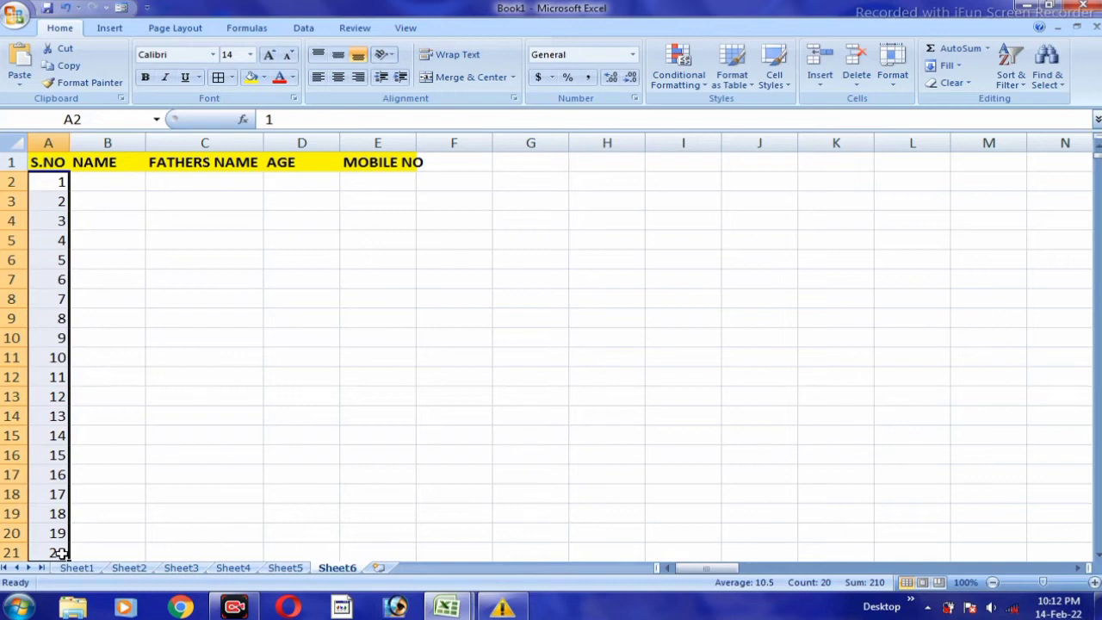
key(Delete)
Re-enter 1 and 2 in A2:A3, then select the A2:A20 block and clear it again
click(65, 181)
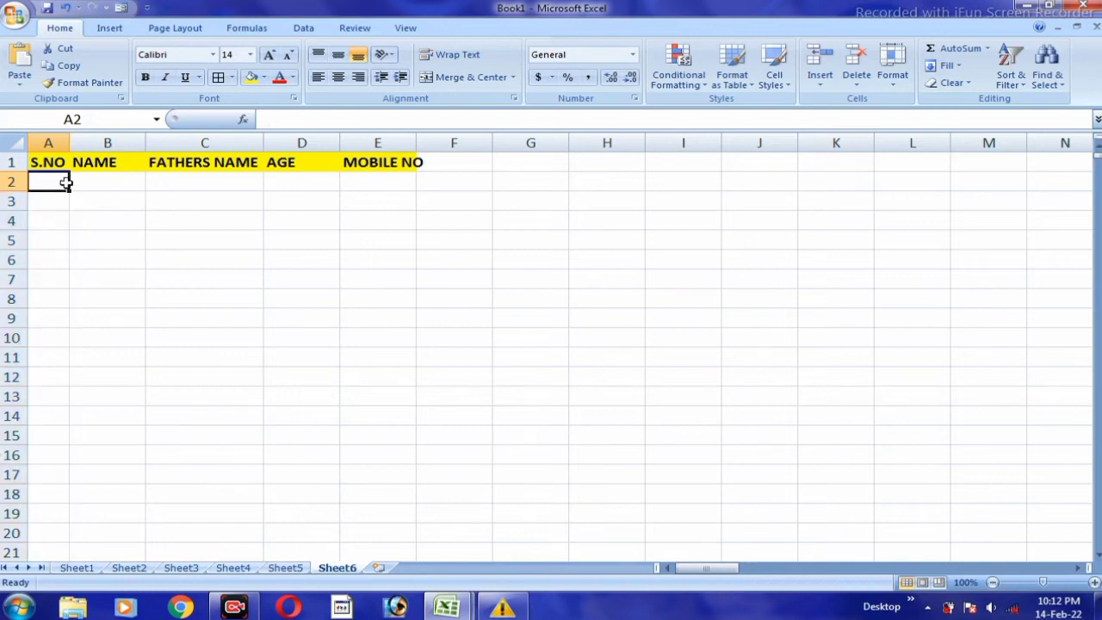
text(1)
key(Return)
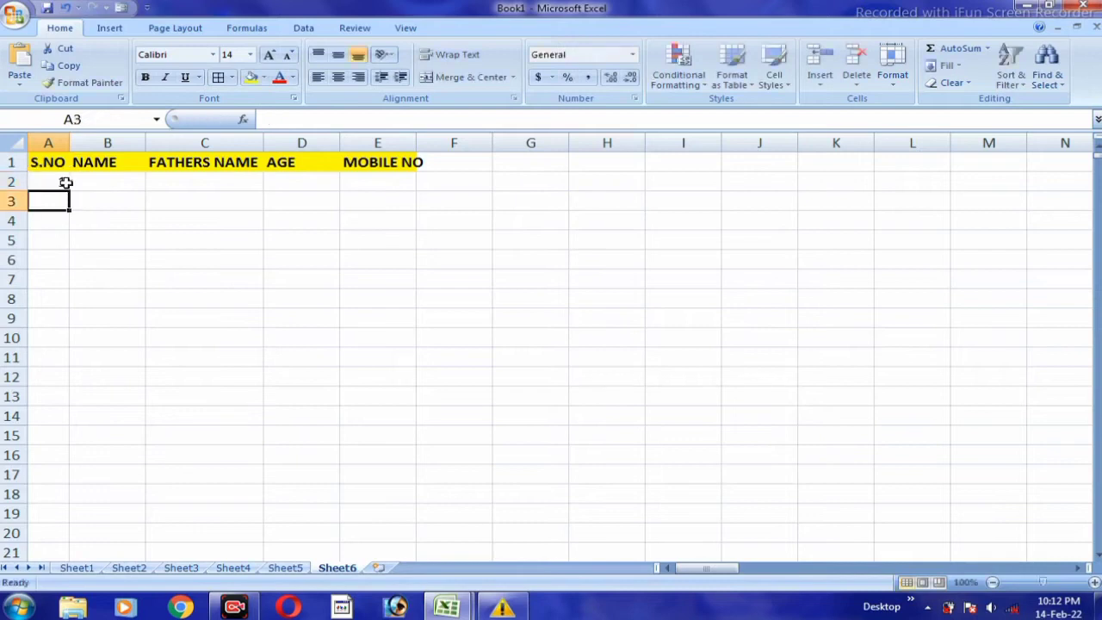
text(2)
key(Return)
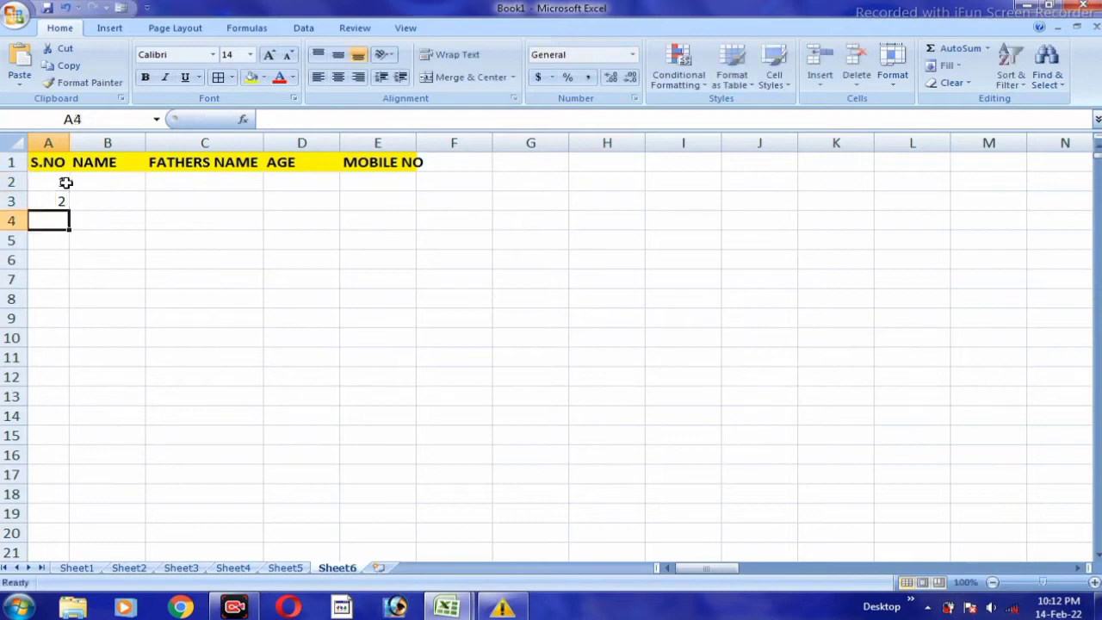
mouse_move(61, 180)
mouse_down()
mouse_move(47, 207)
mouse_move(73, 231)
mouse_move(70, 535)
mouse_up()
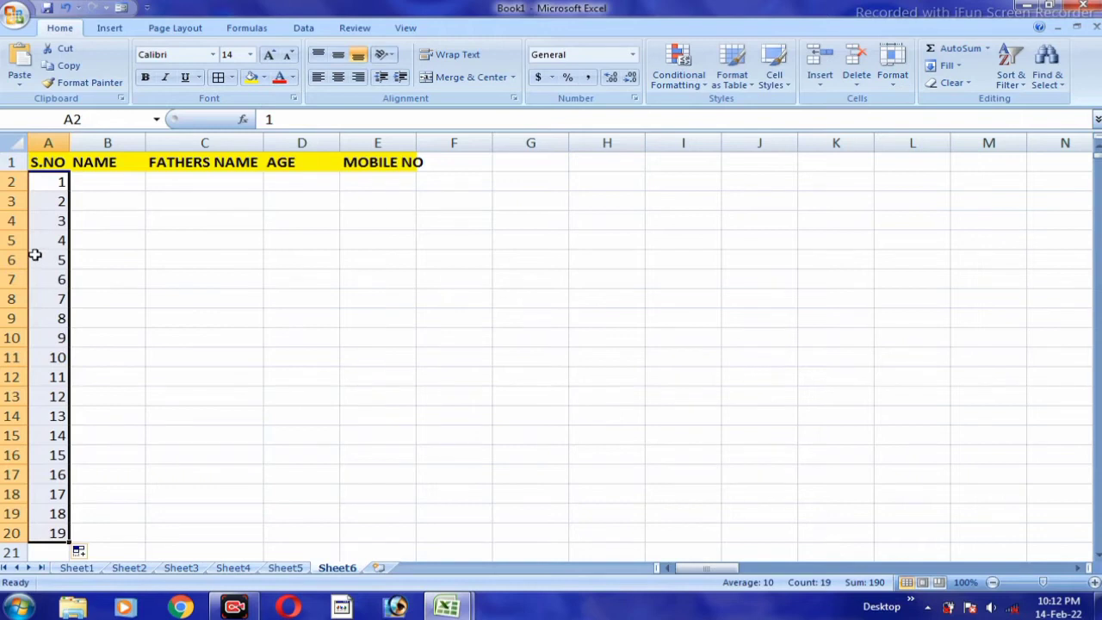
key(shift+BackSpace)
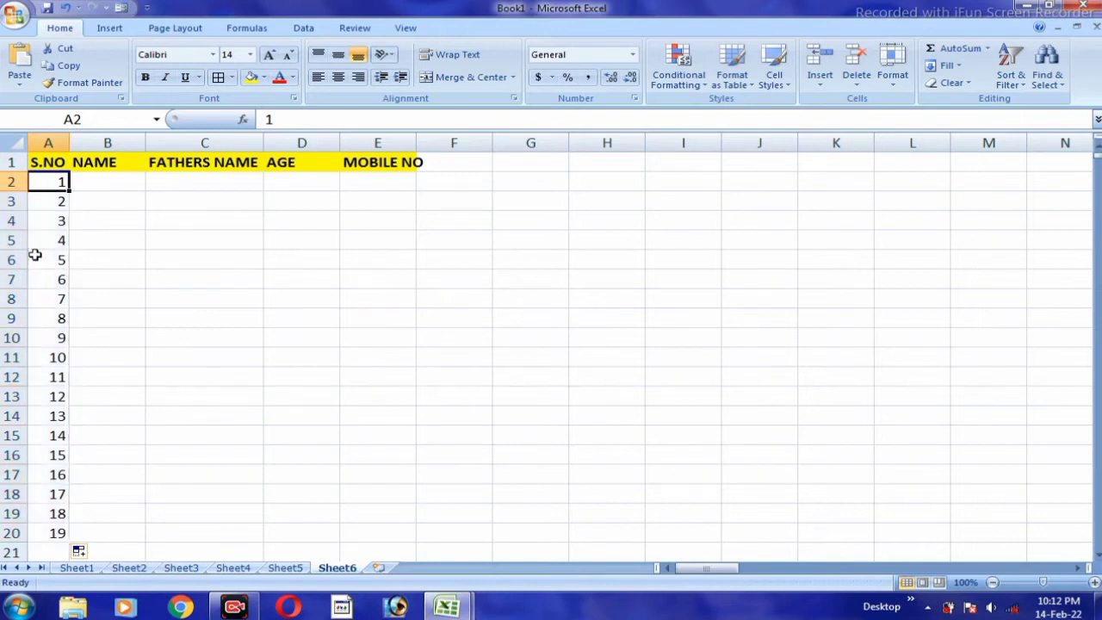
drag(47, 183, 67, 531)
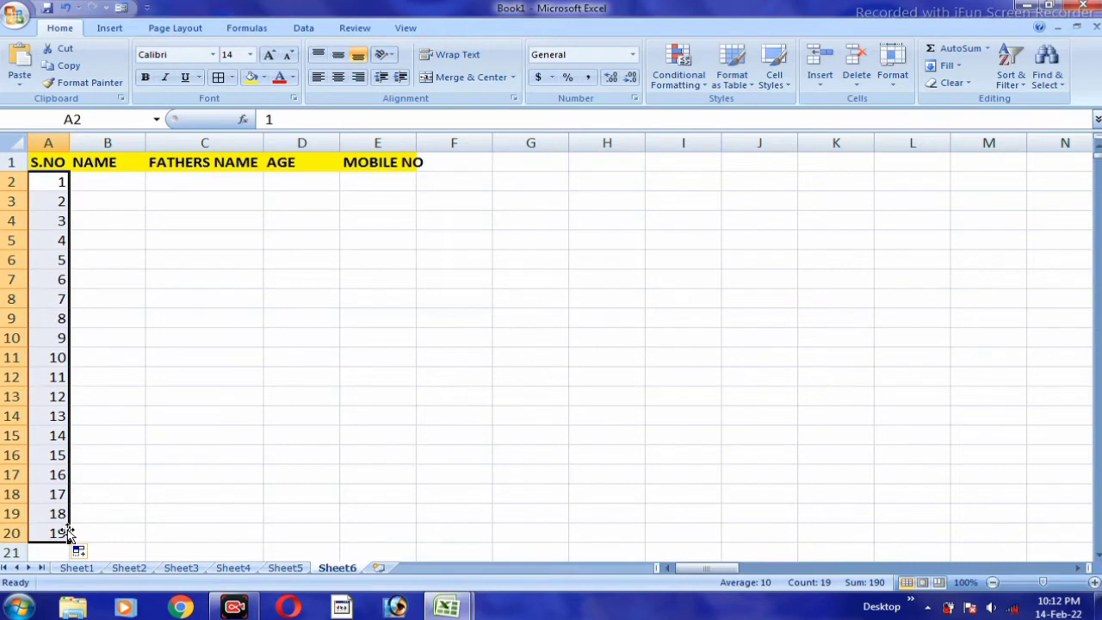
key(shift+BackSpace)
key(End)
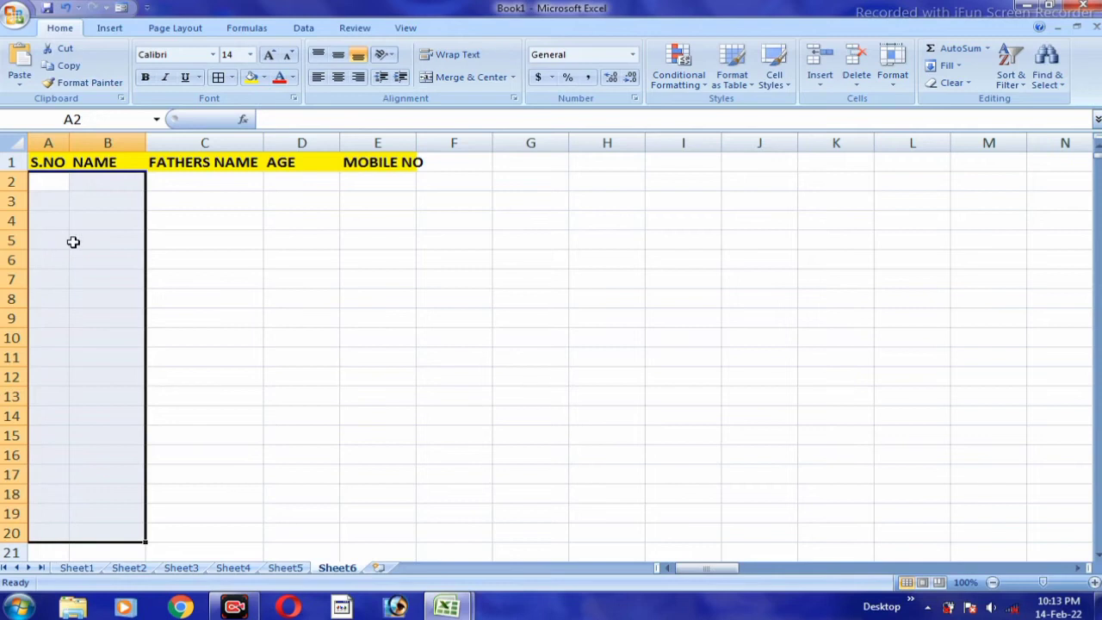
click(73, 242)
click(56, 181)
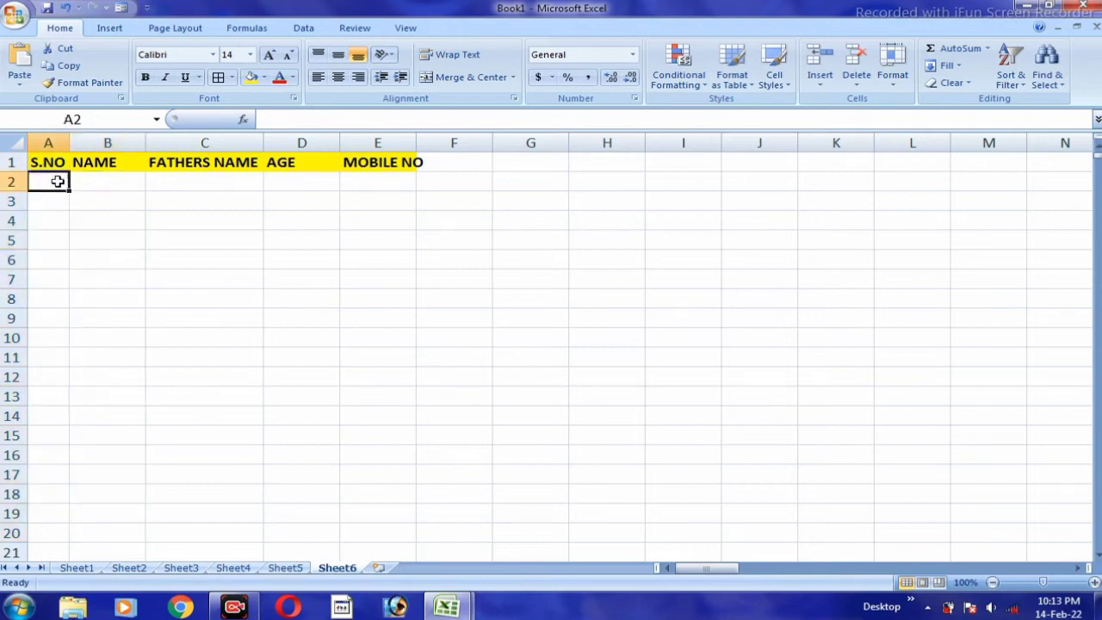
Enter 1 in A2, copy it down column A, then clear the repeated 1s
text(1)
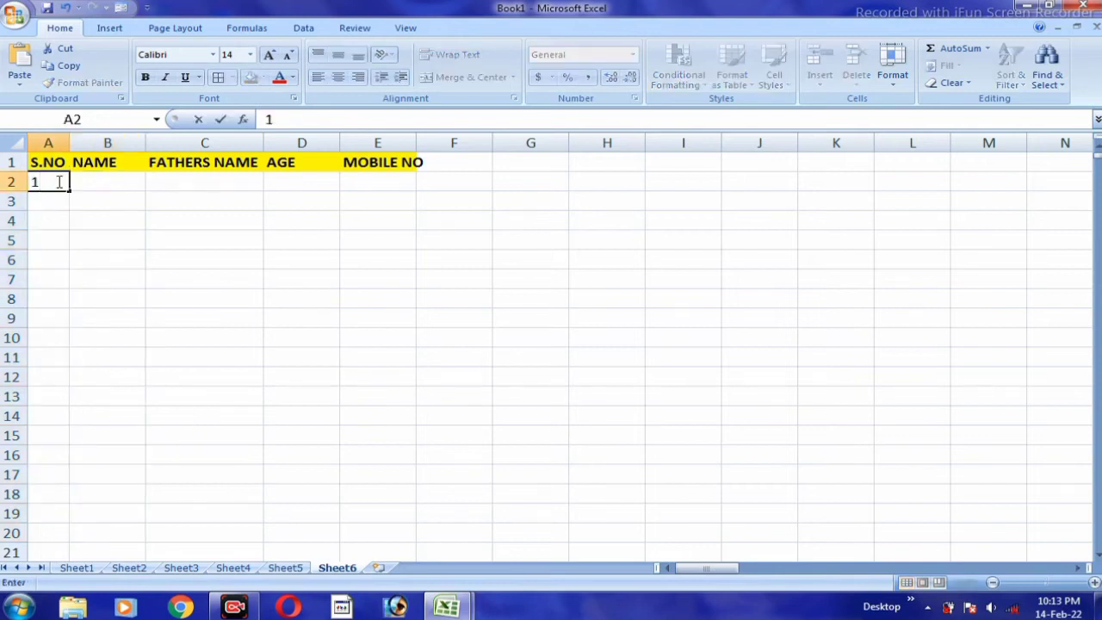
mouse_move(71, 191)
mouse_down()
mouse_move(63, 313)
mouse_move(78, 538)
mouse_up()
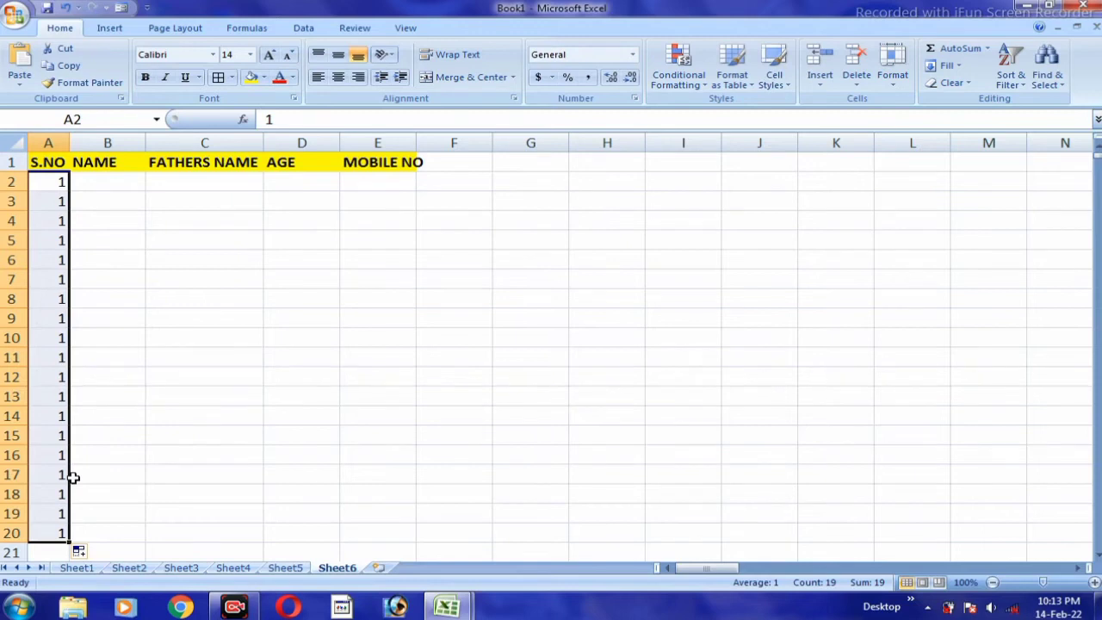
key(Delete)
click(50, 377)
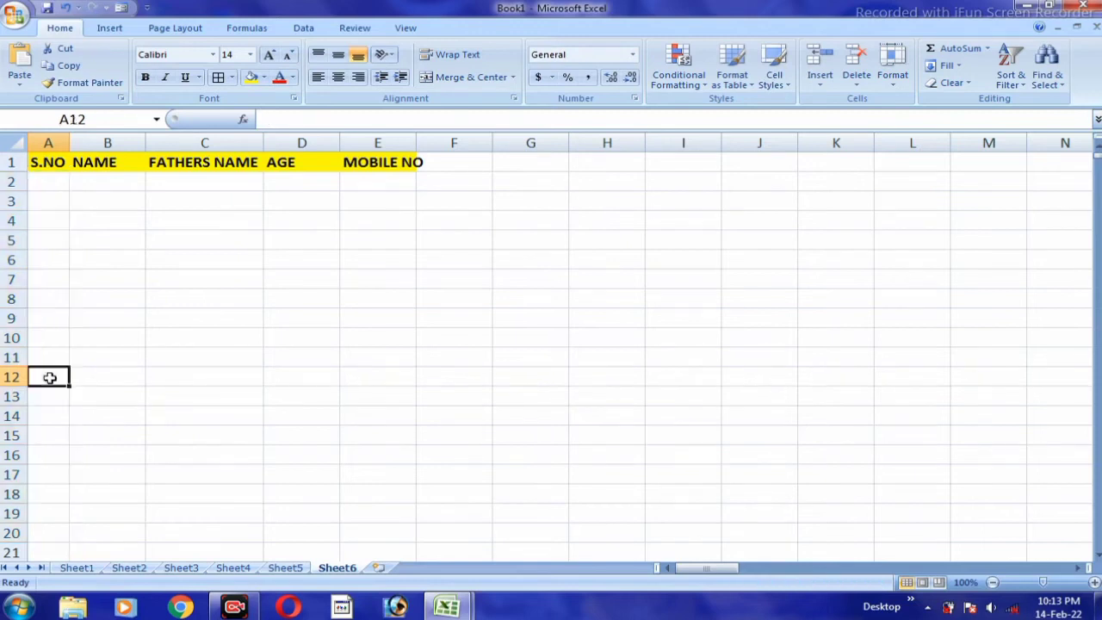
Re-enter 1 in A2 and Ctrl-drag it down to fill an increasing series 1, 2, 3…
click(54, 178)
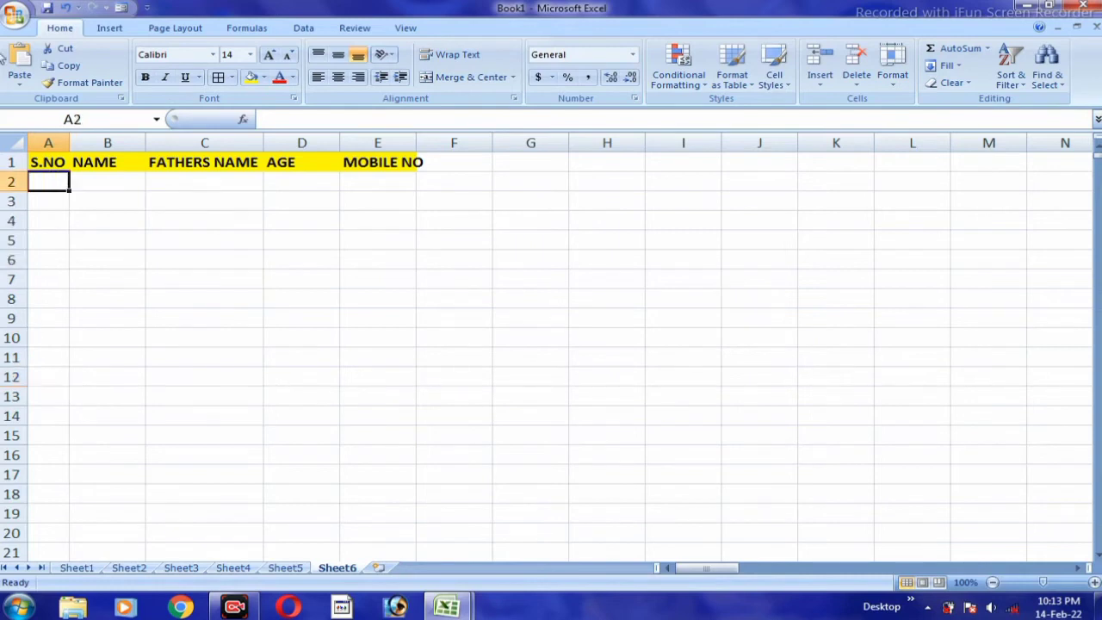
text(1)
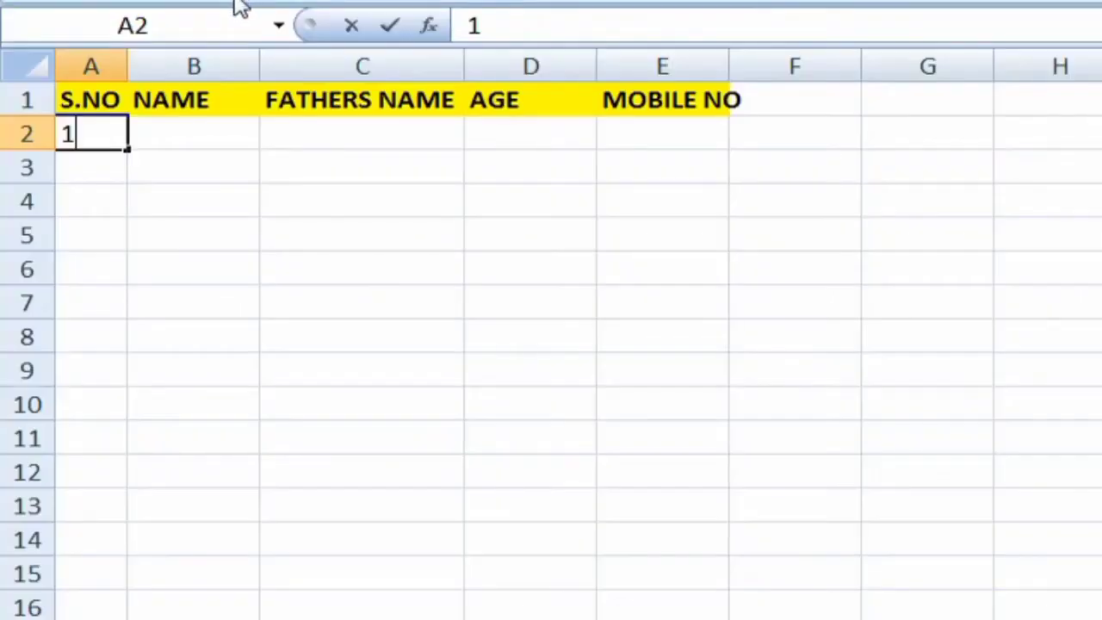
click(131, 148)
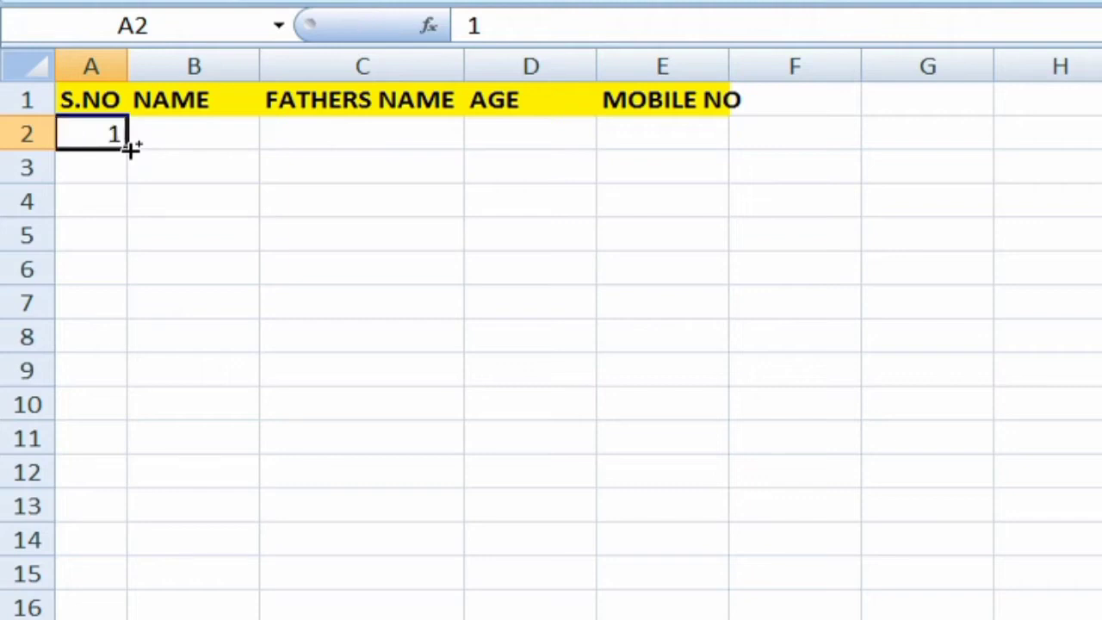
mouse_move(130, 148)
mouse_down()
mouse_move(152, 602)
mouse_move(129, 613)
mouse_up()
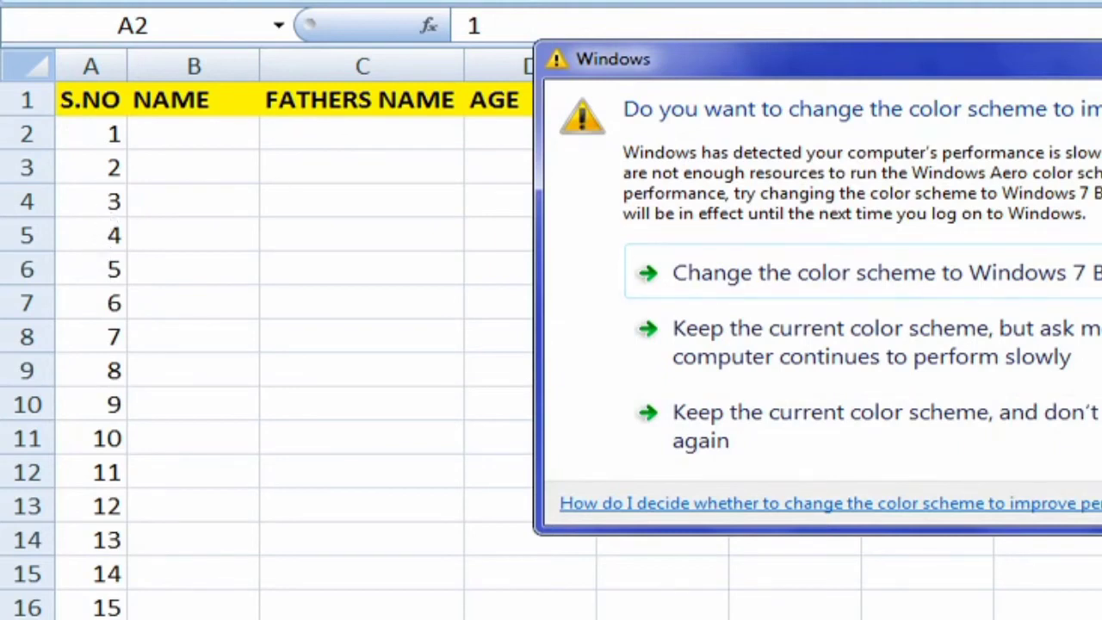
Close the Windows colour-scheme prompt to reveal S.NO values 1–19 in A2:A20
key(Escape)
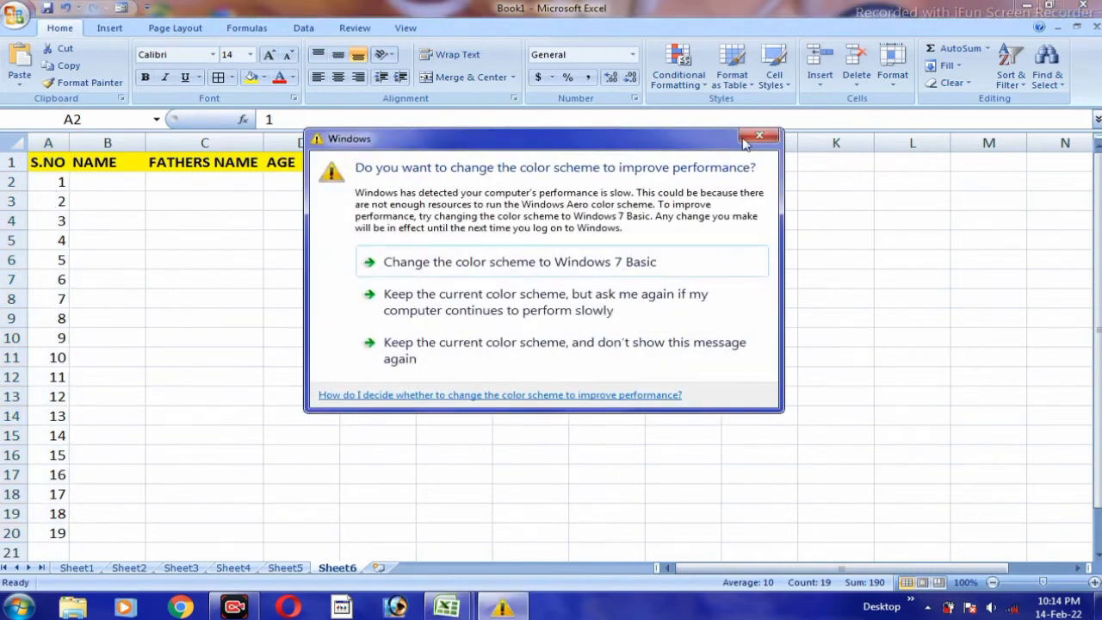
click(759, 135)
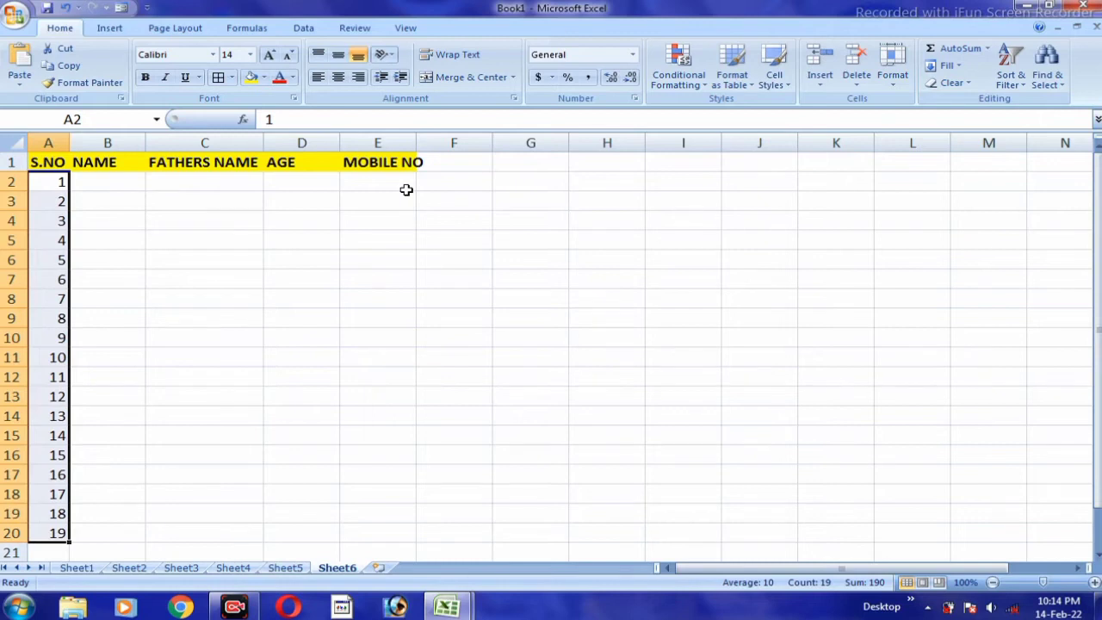
click(347, 239)
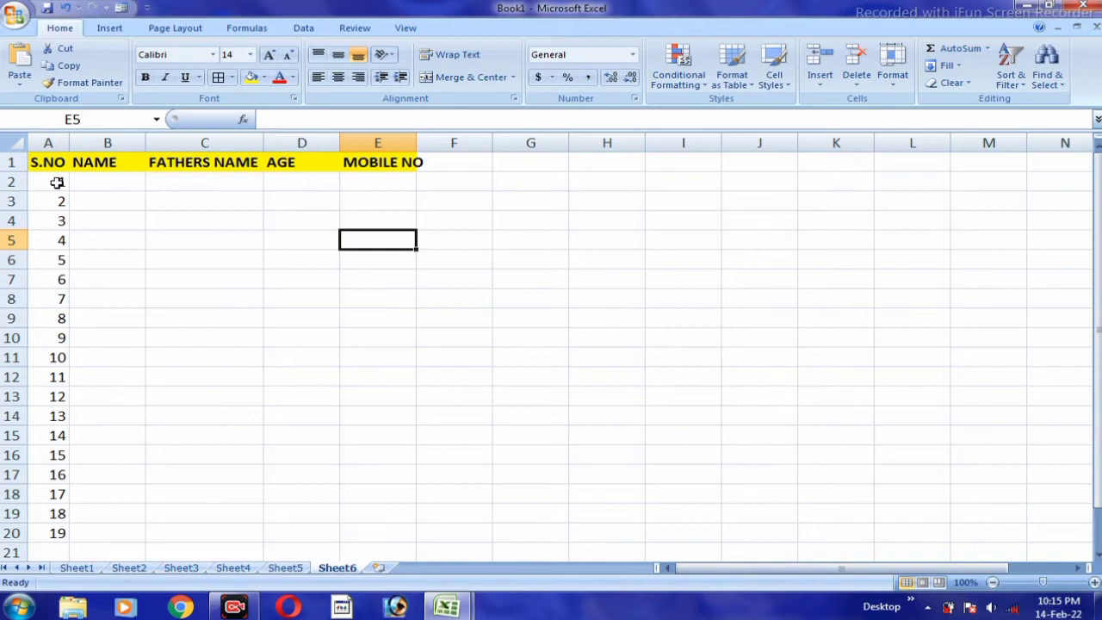
drag(57, 181, 67, 527)
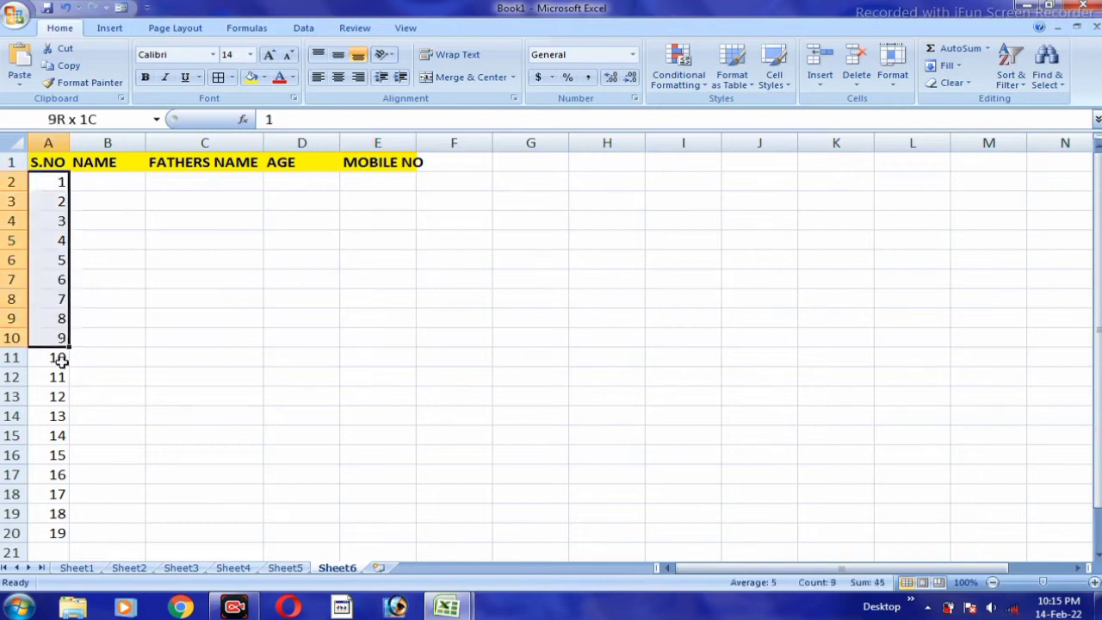
click(57, 453)
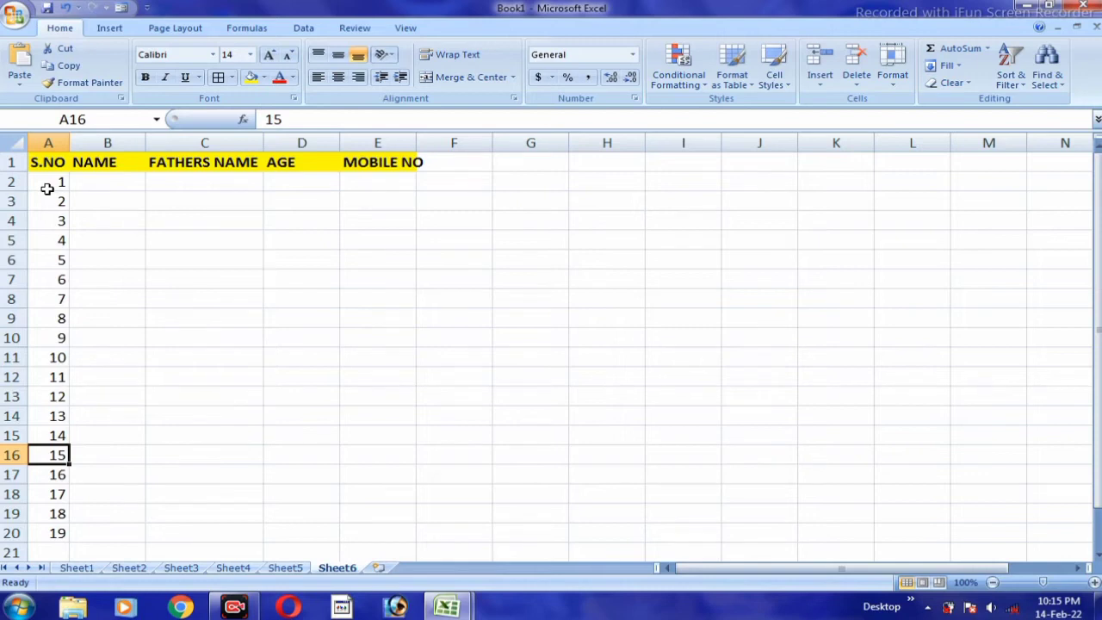
drag(57, 181, 57, 514)
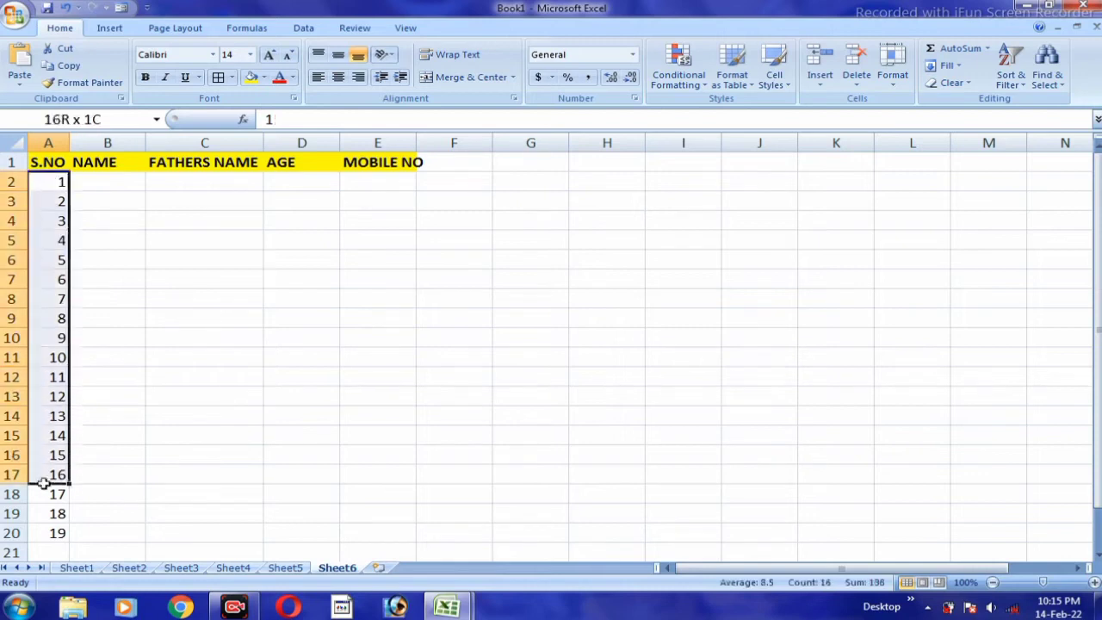
click(49, 194)
drag(55, 185, 57, 532)
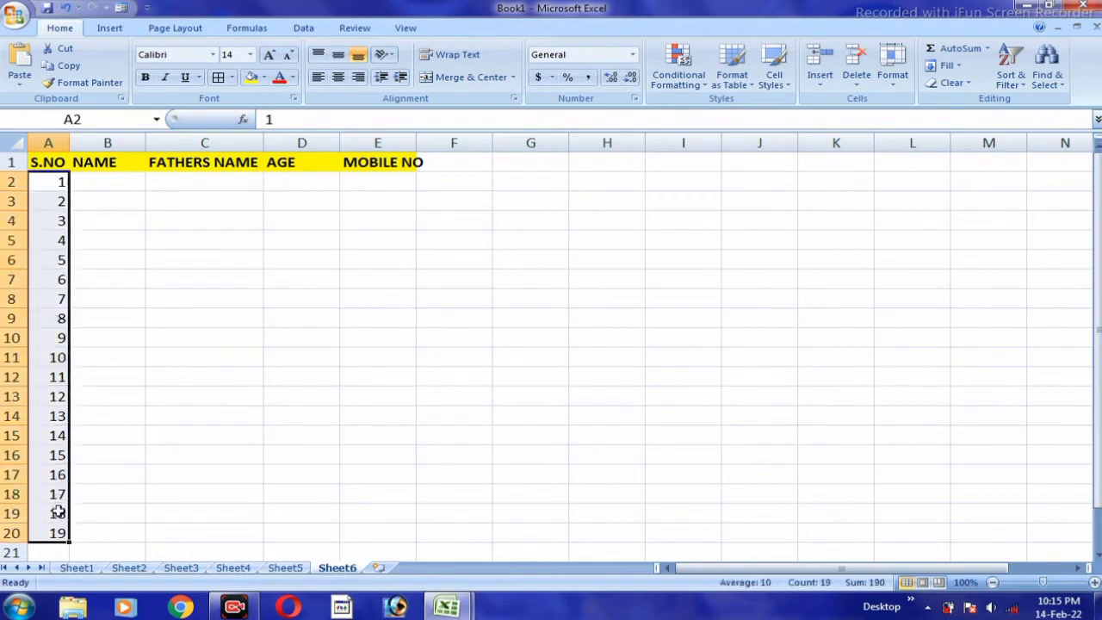
click(52, 189)
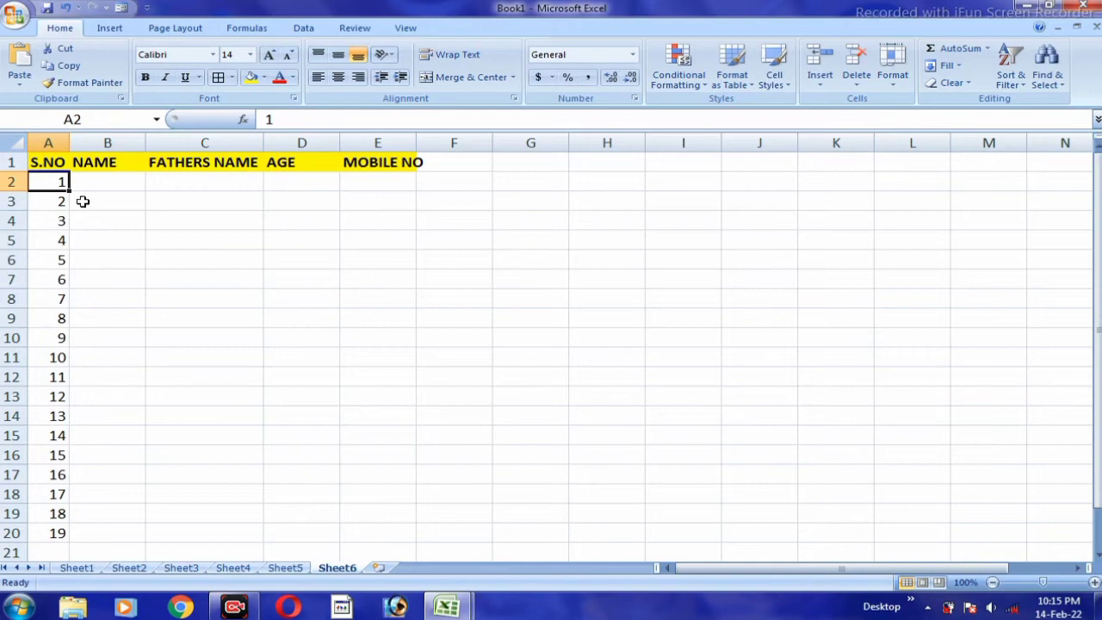
click(102, 181)
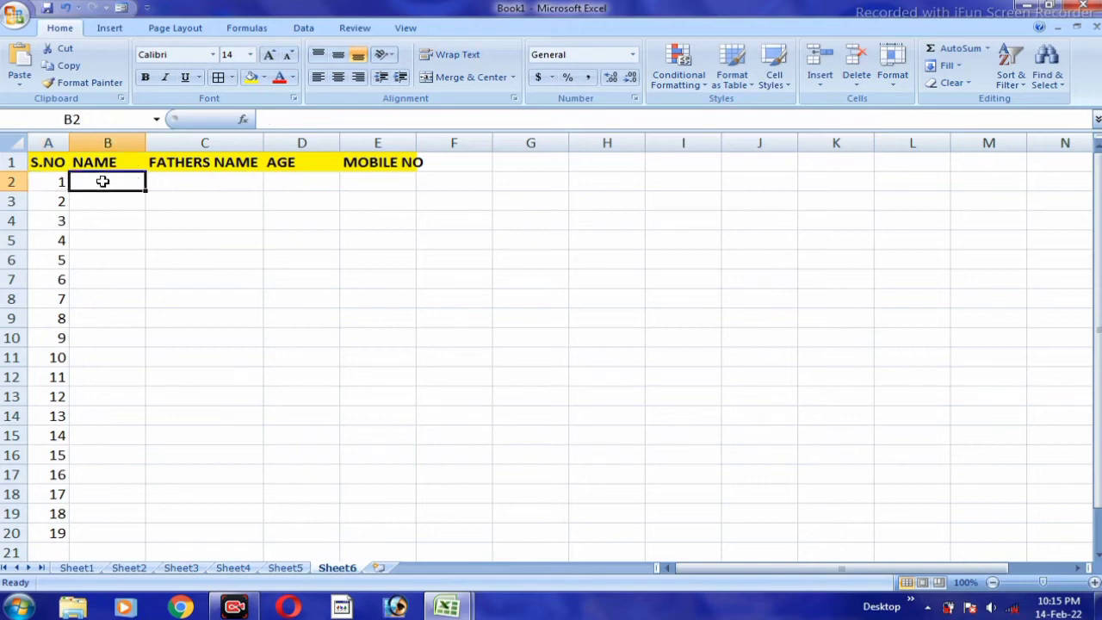
Enter the first student's name in B2 and dismiss the colour-scheme prompt
text(RAHUL)
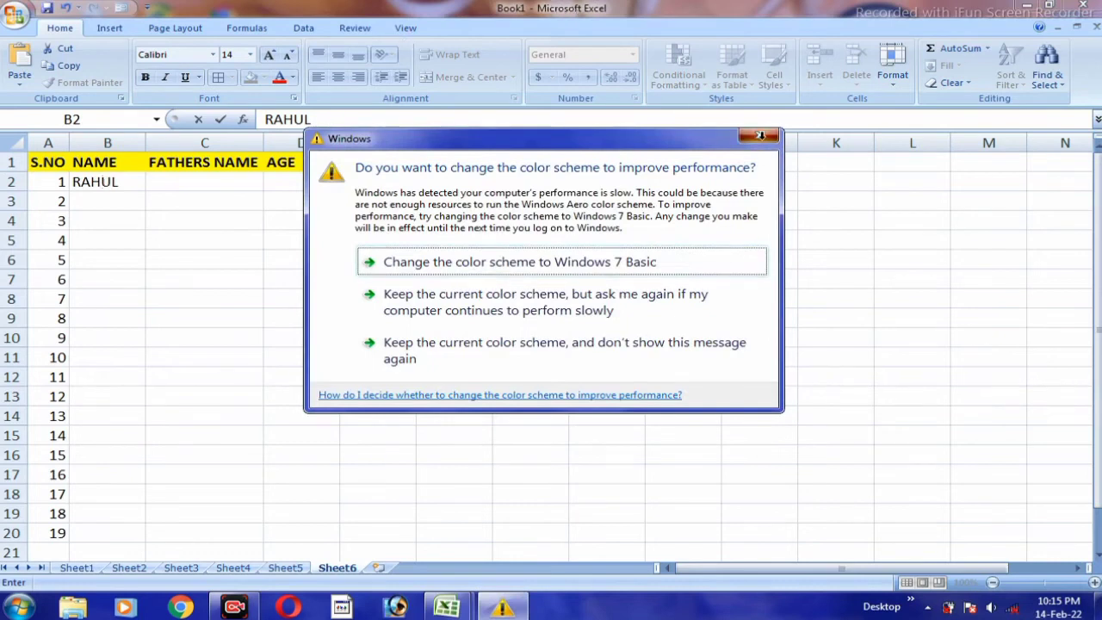
click(744, 138)
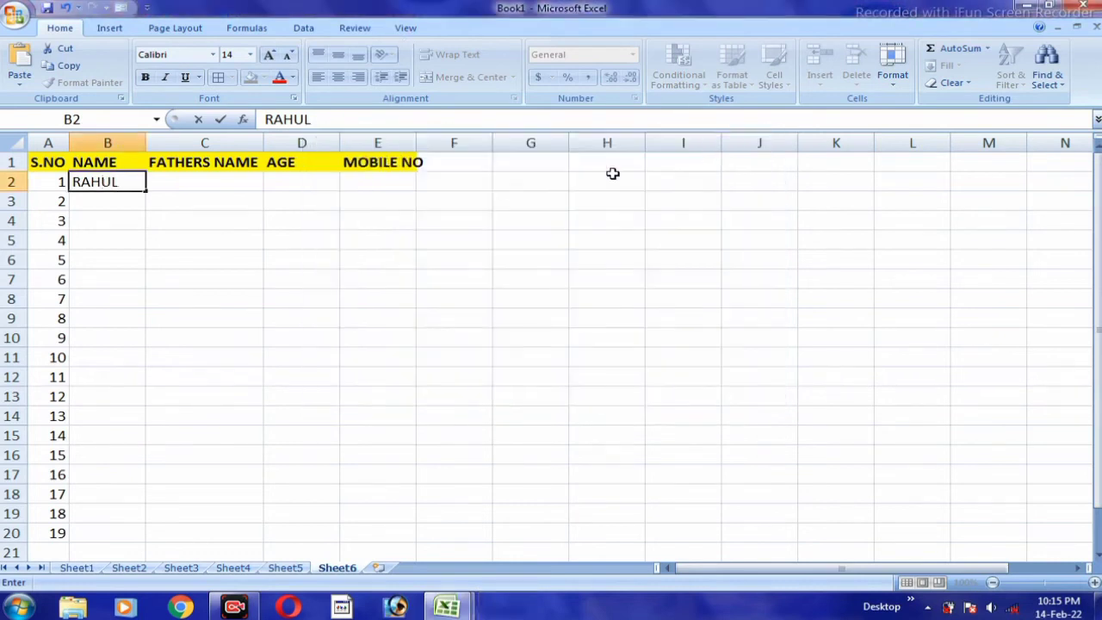
key(Tab)
key(Tab)
key(Tab)
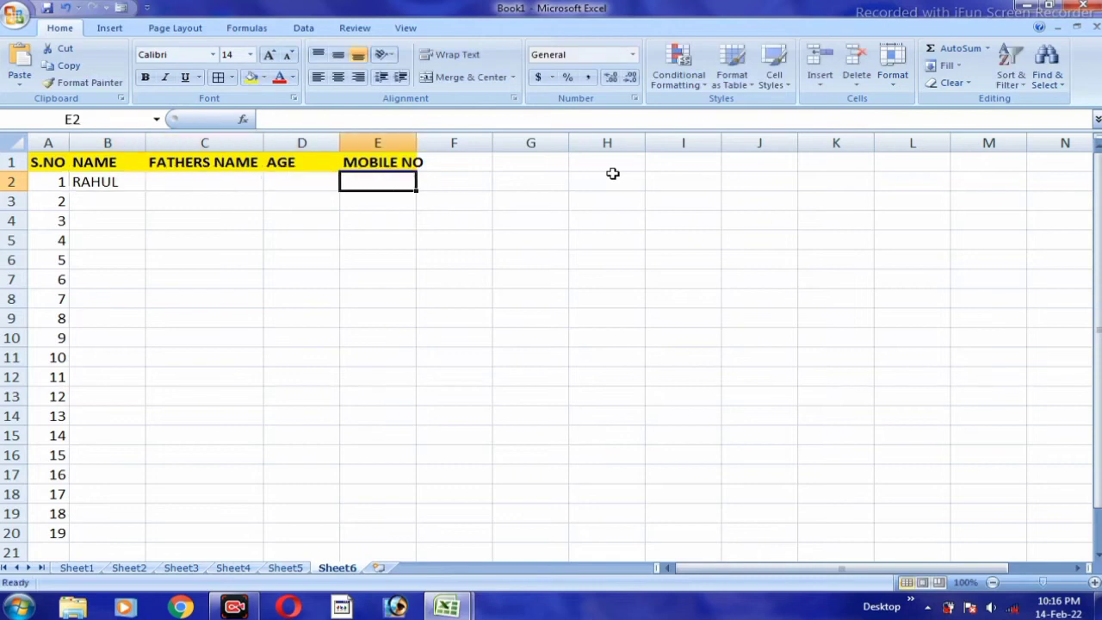
key(Down)
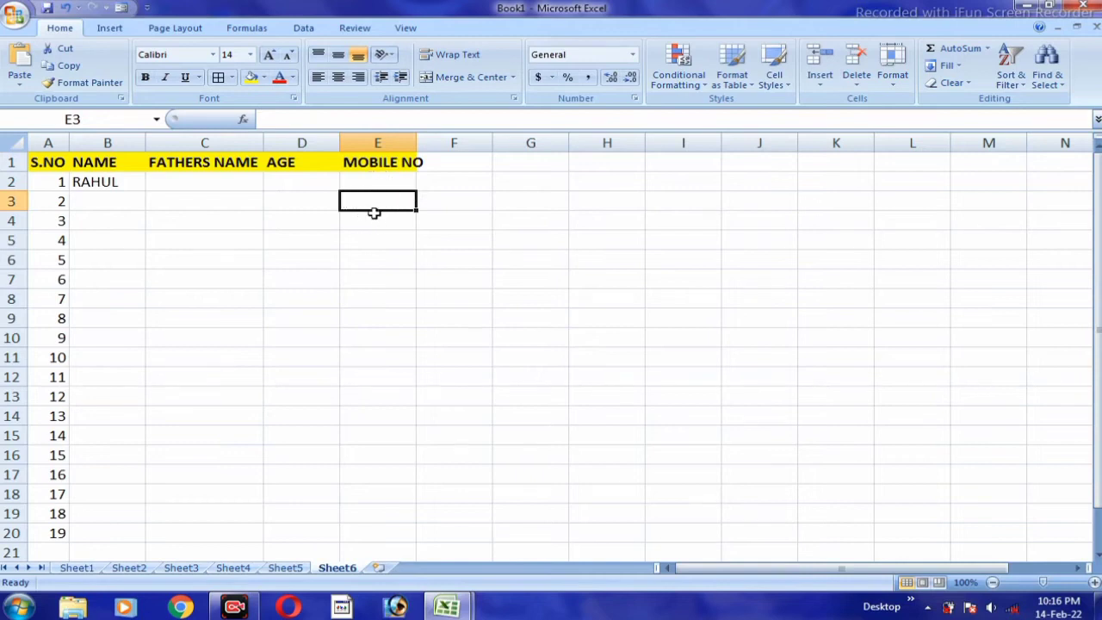
click(99, 182)
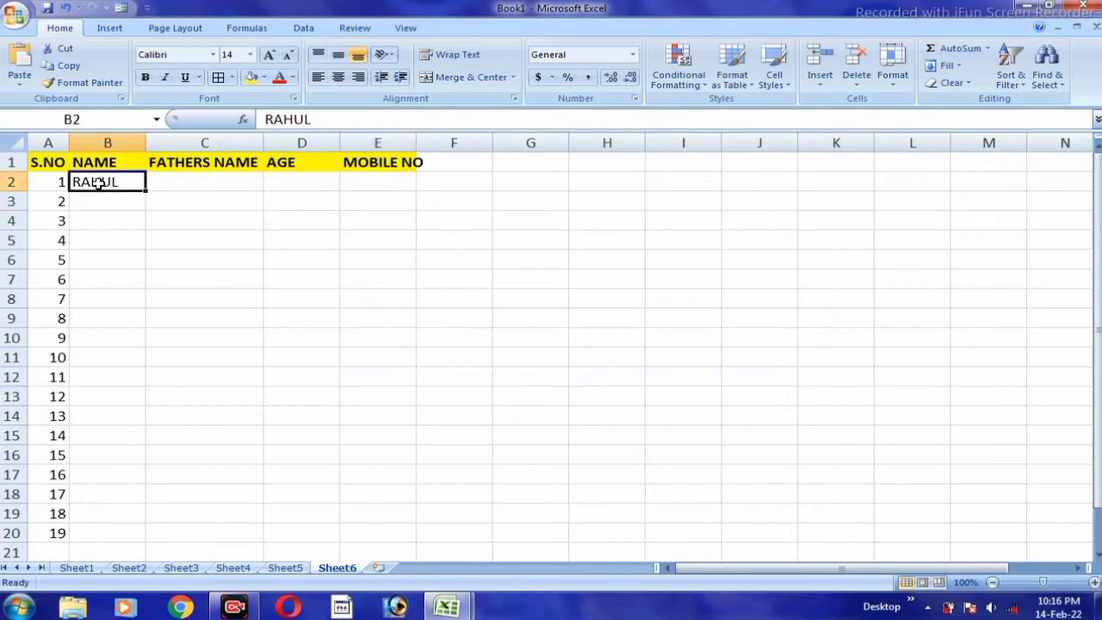
key(Tab)
key(Tab)
key(Tab)
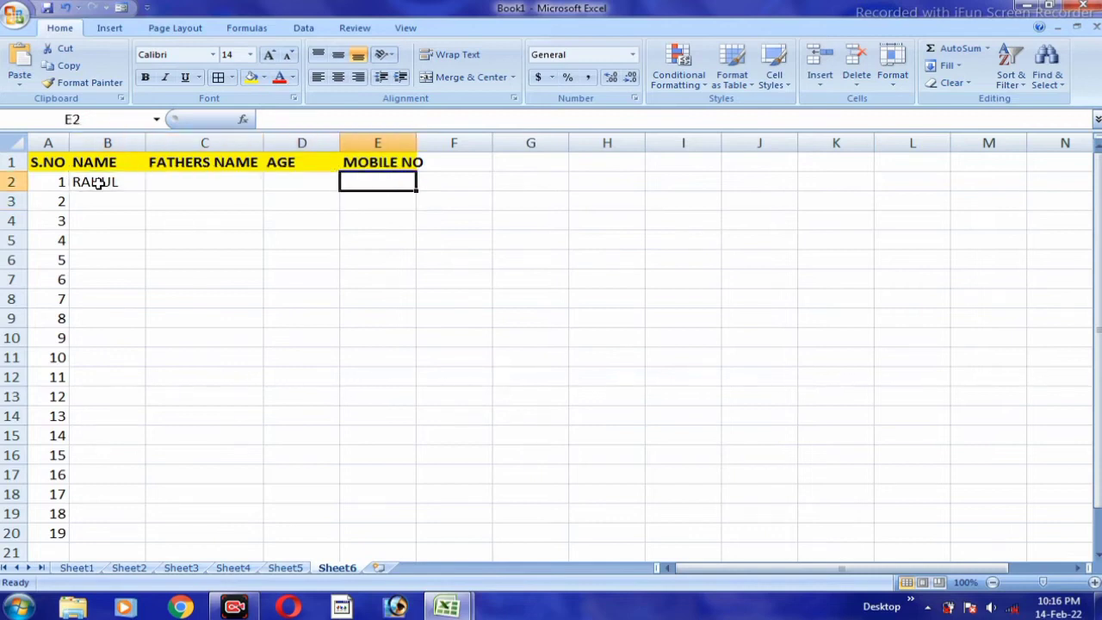
key(Return)
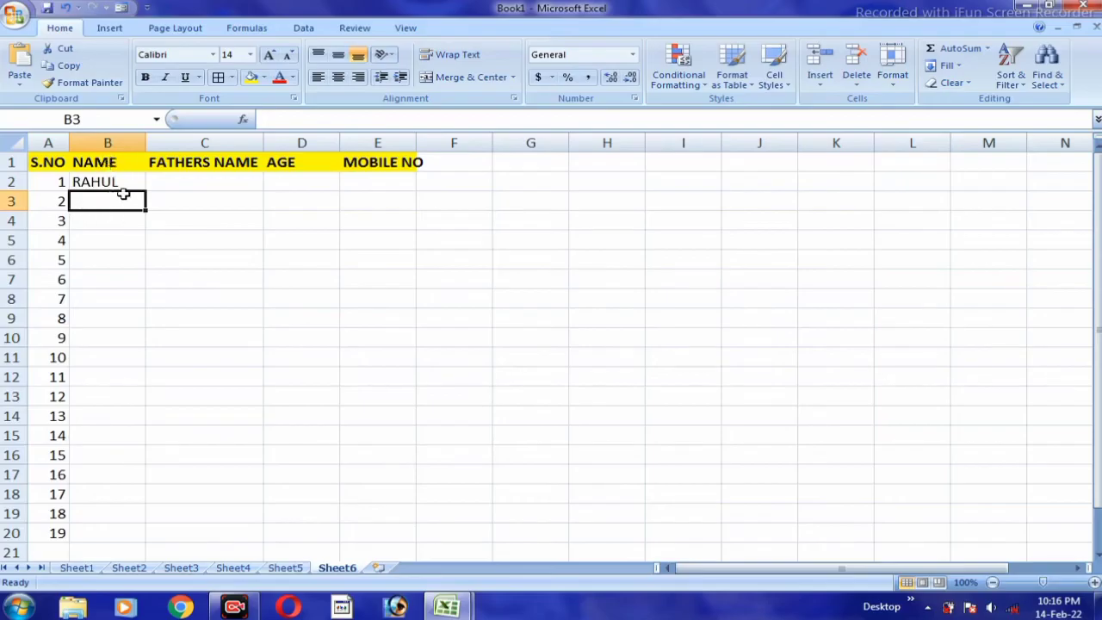
Move across row 2's FATHERS NAME, AGE and MOBILE NO cells, then return to row 3
click(180, 182)
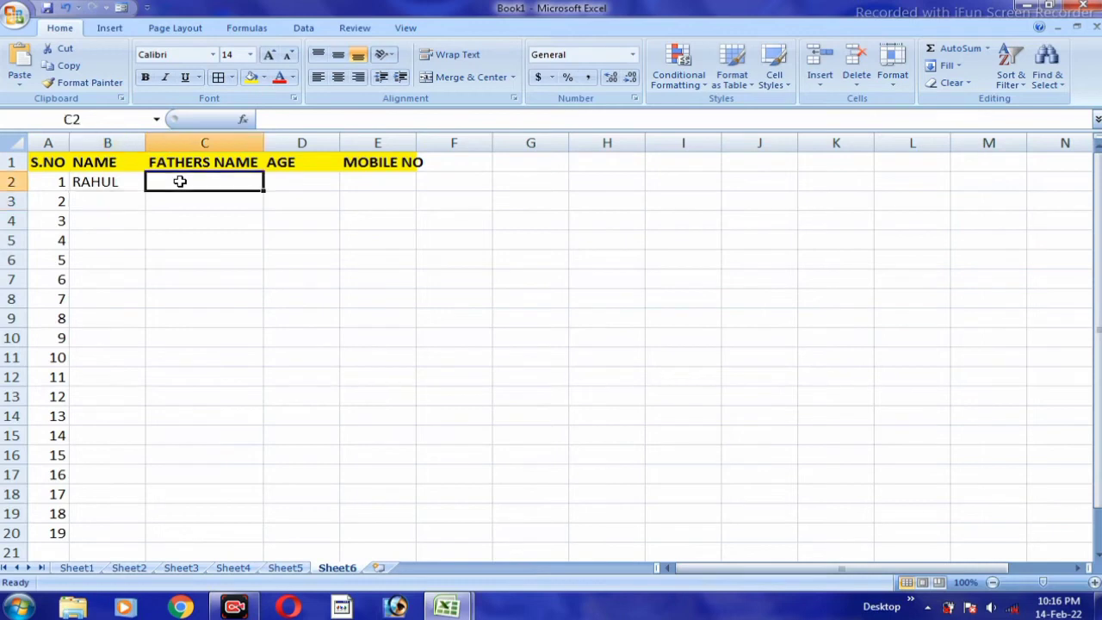
click(291, 183)
click(371, 184)
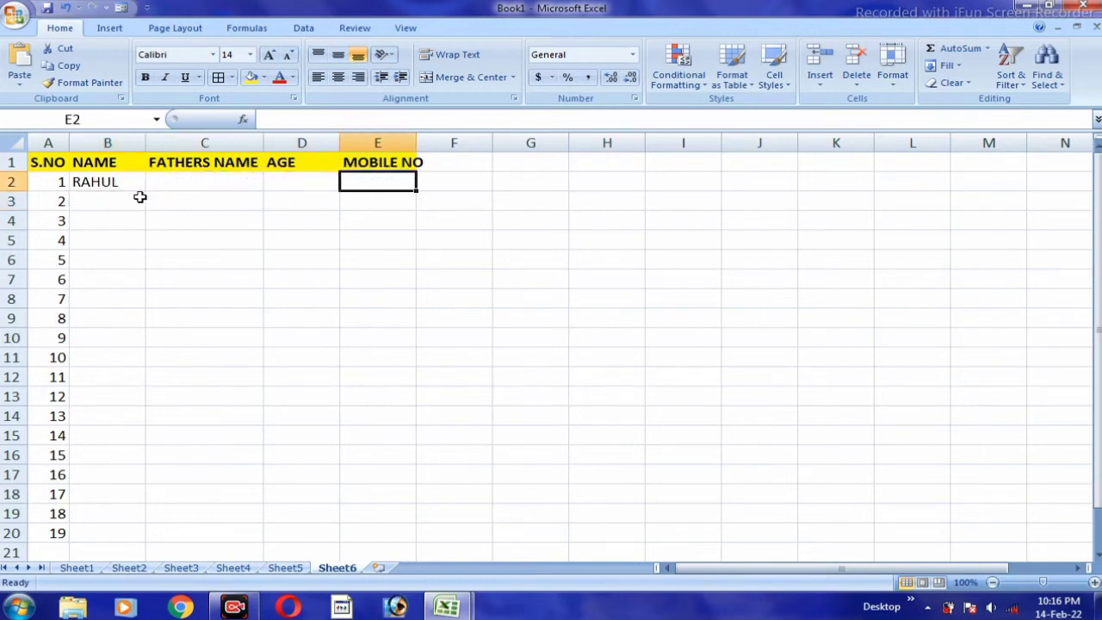
click(107, 201)
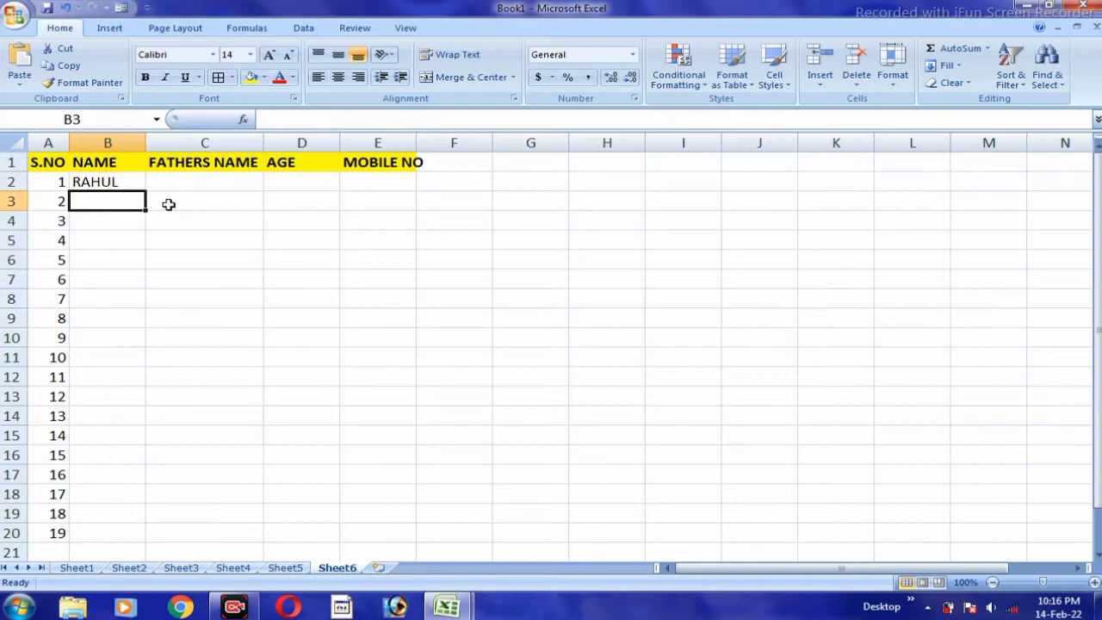
click(121, 186)
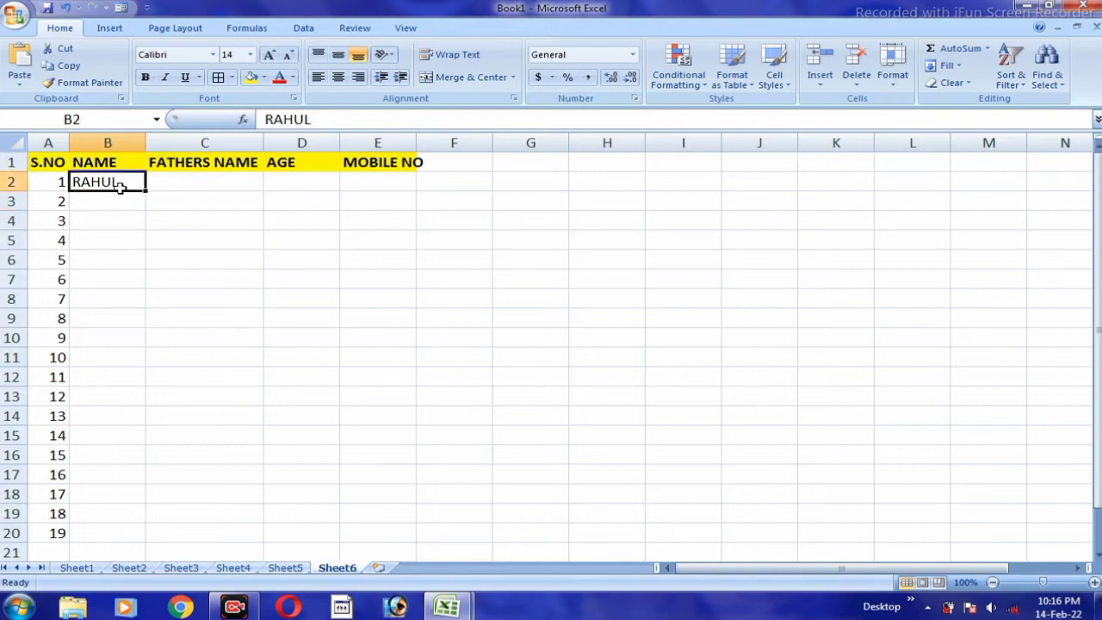
key(Right)
key(Right)
key(Right)
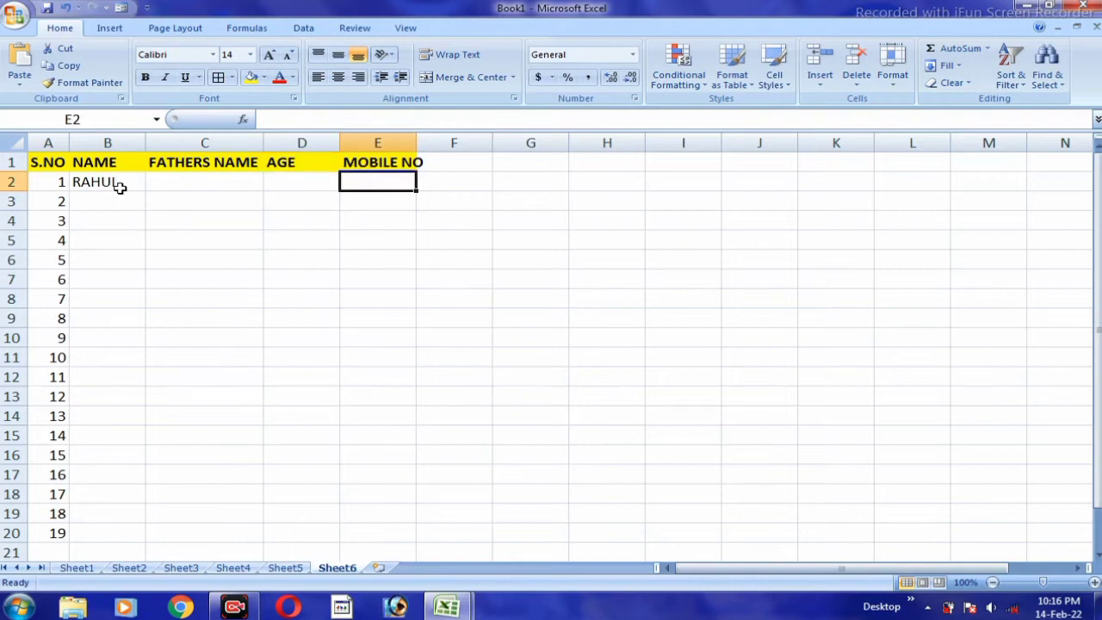
key(Down)
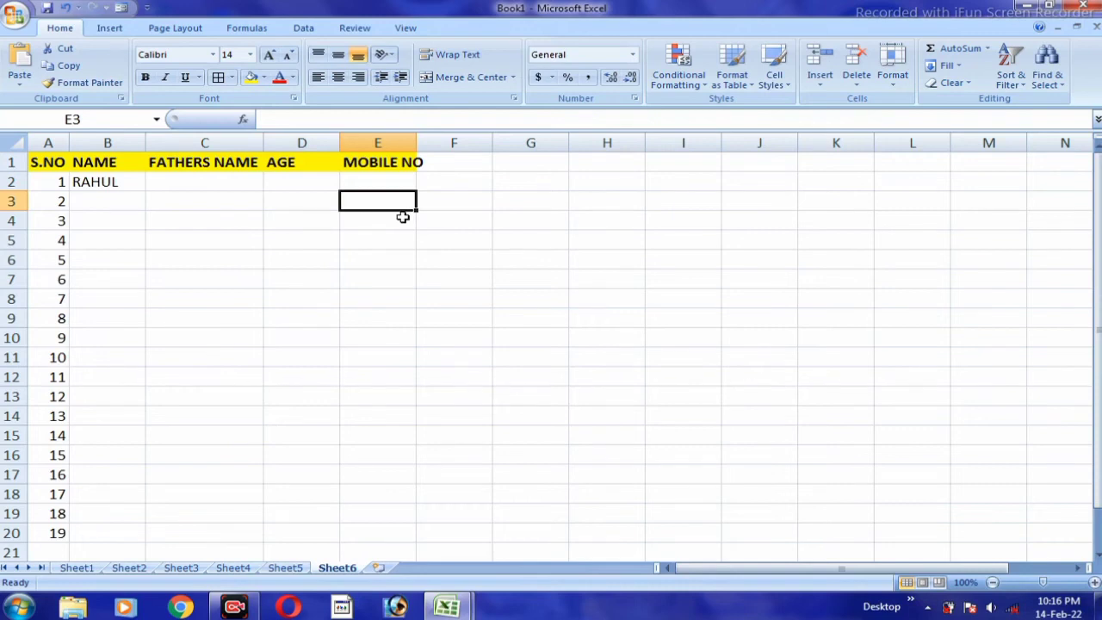
key(Home)
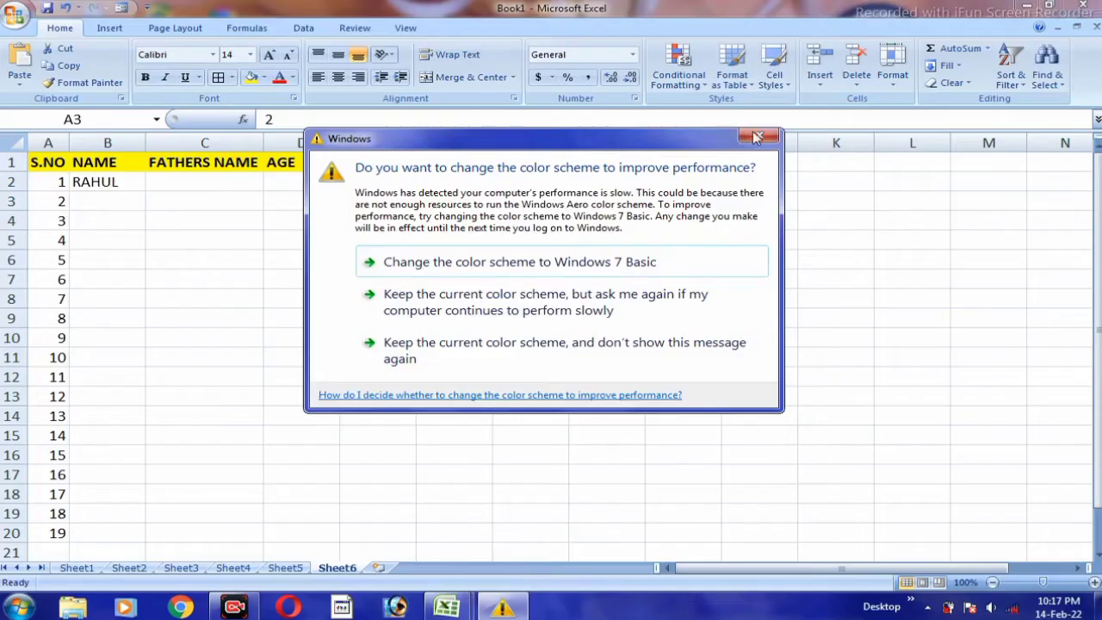
Fill C2:E2 with the father's name, age 25 and the student's mobile number
click(756, 137)
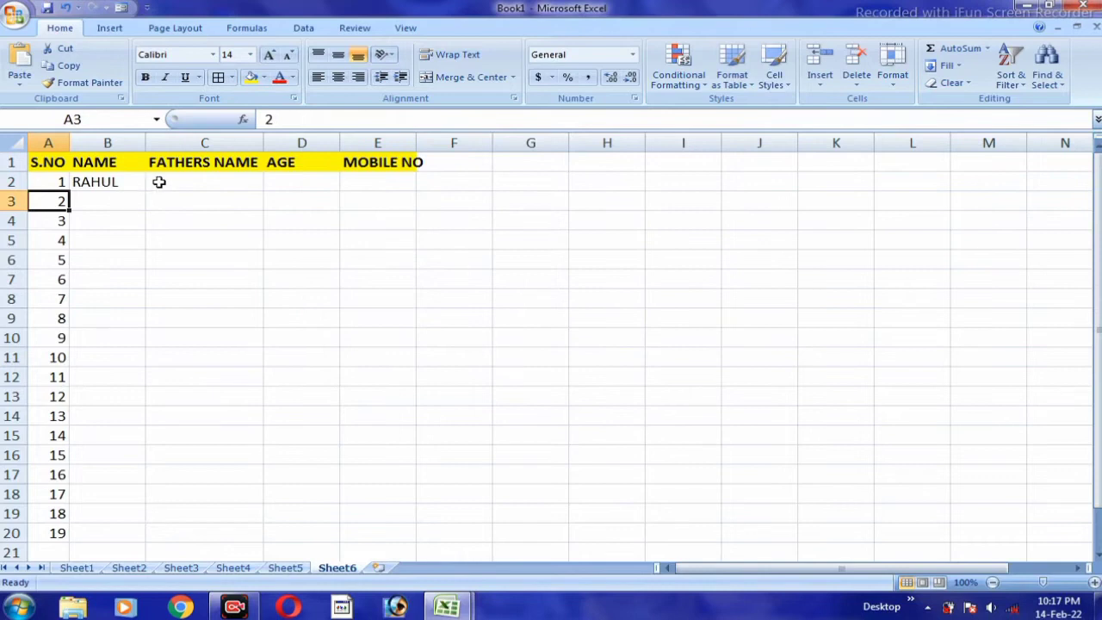
click(171, 182)
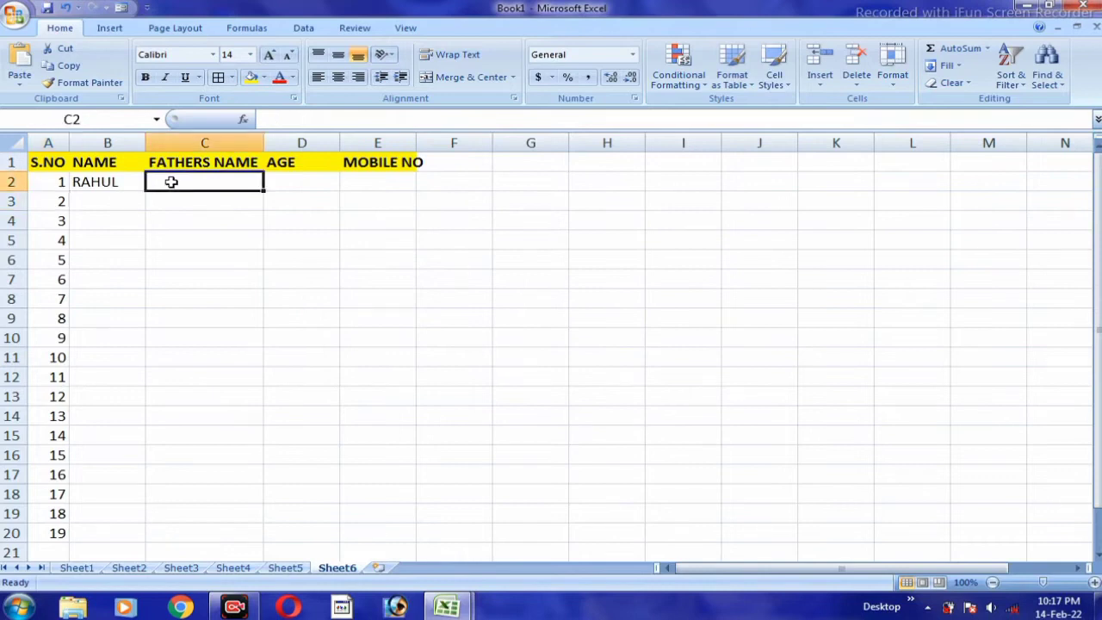
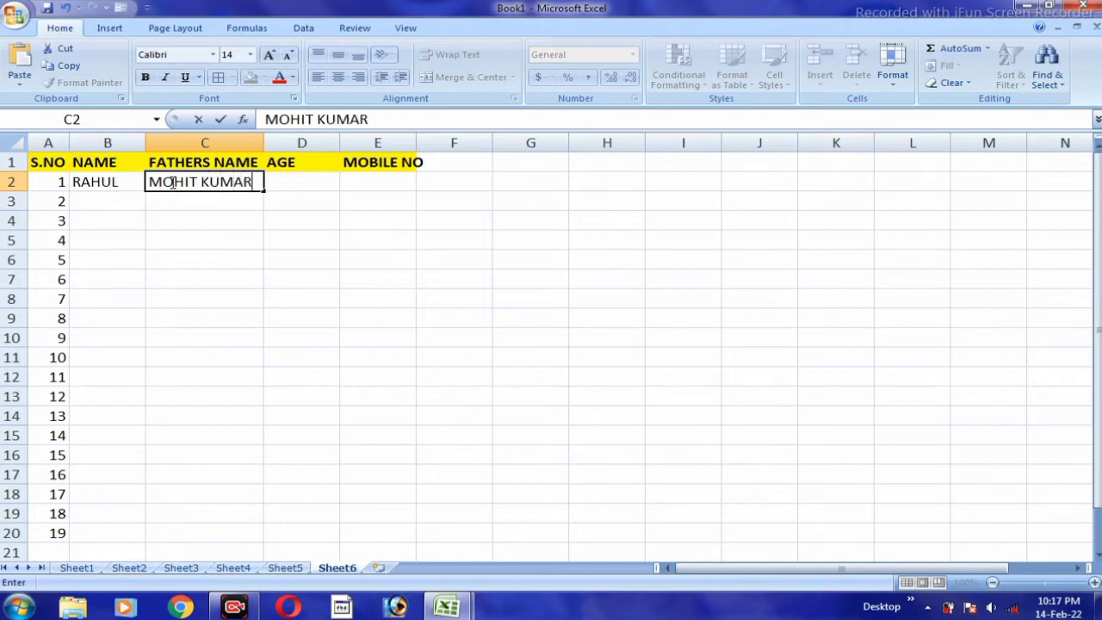
key(Tab)
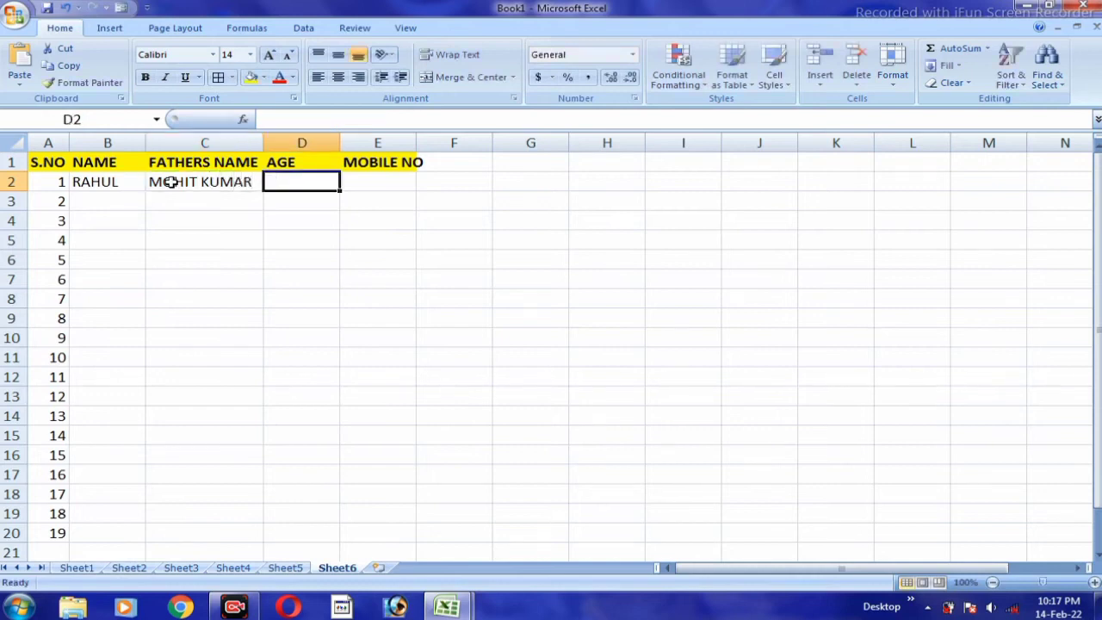
text(25)
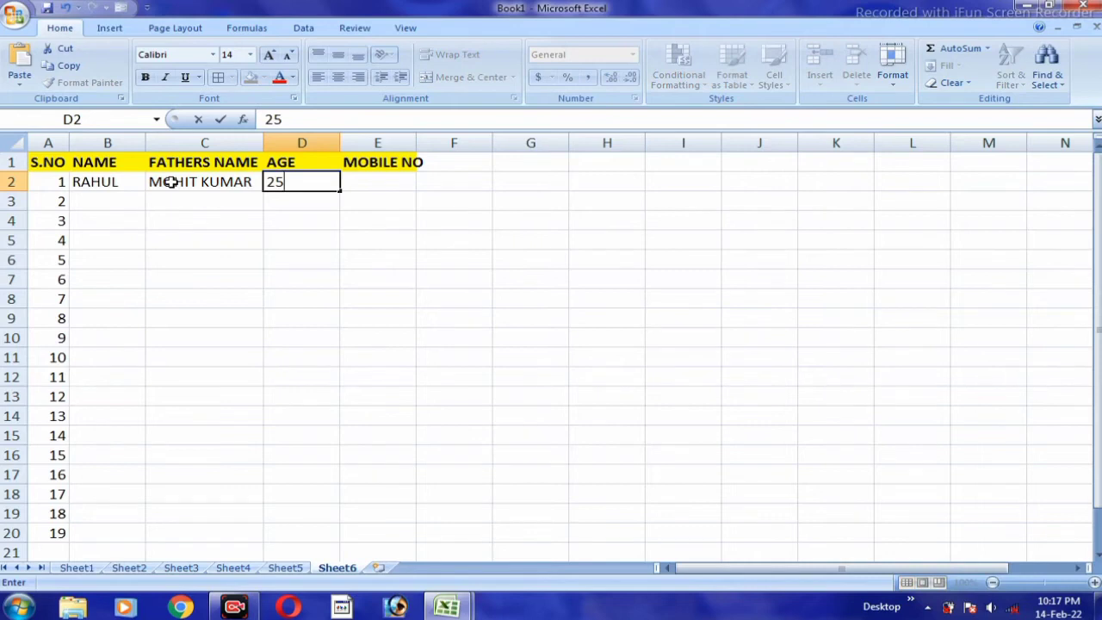
key(Tab)
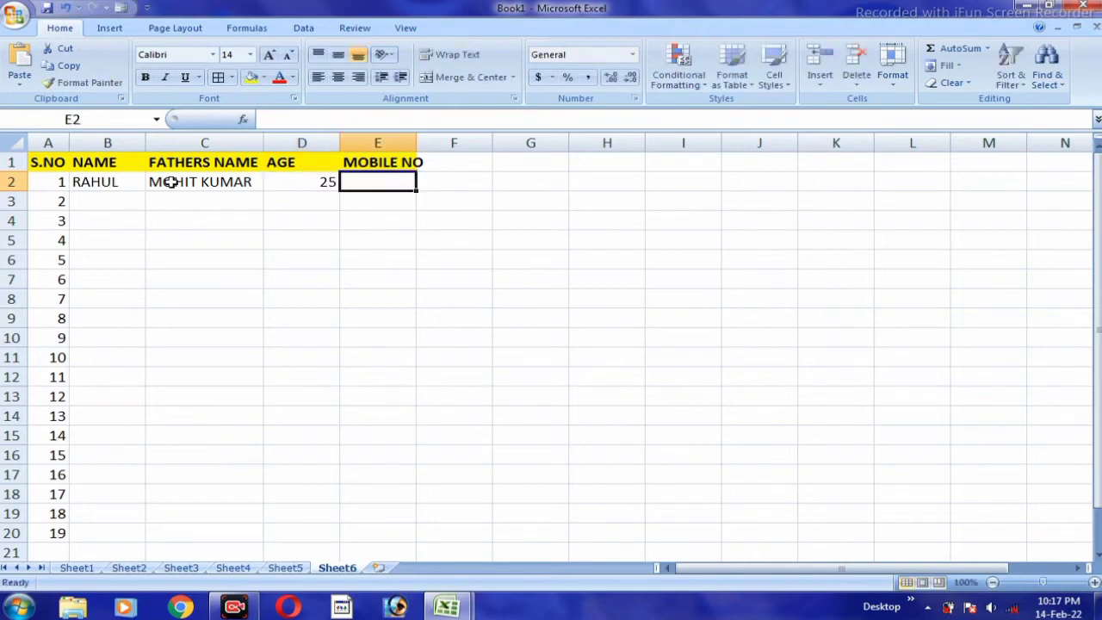
text(845851452)
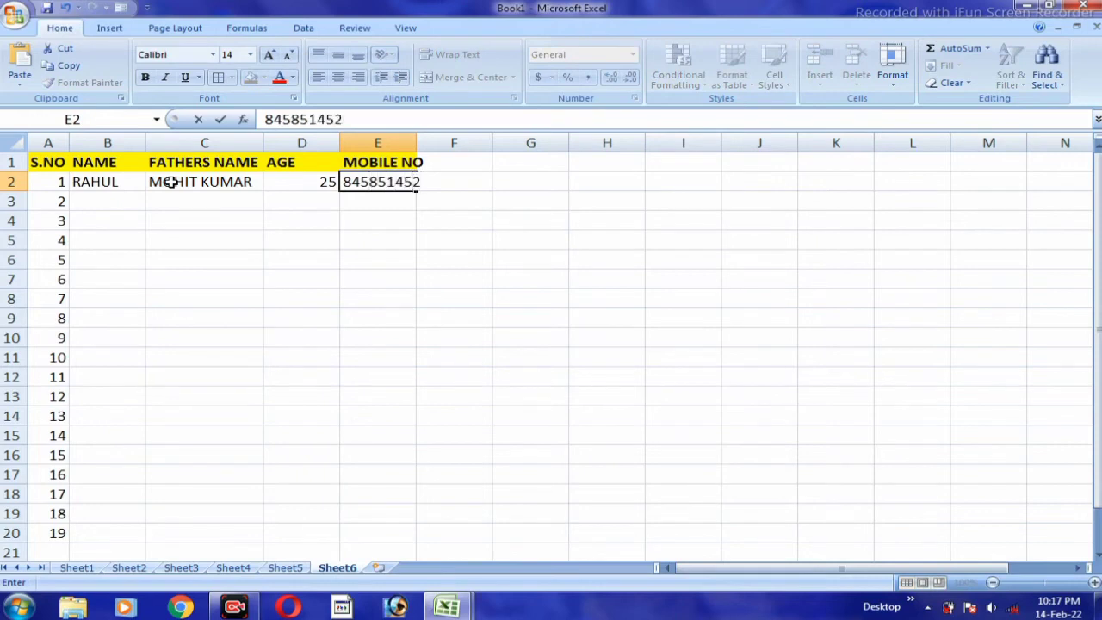
key(Return)
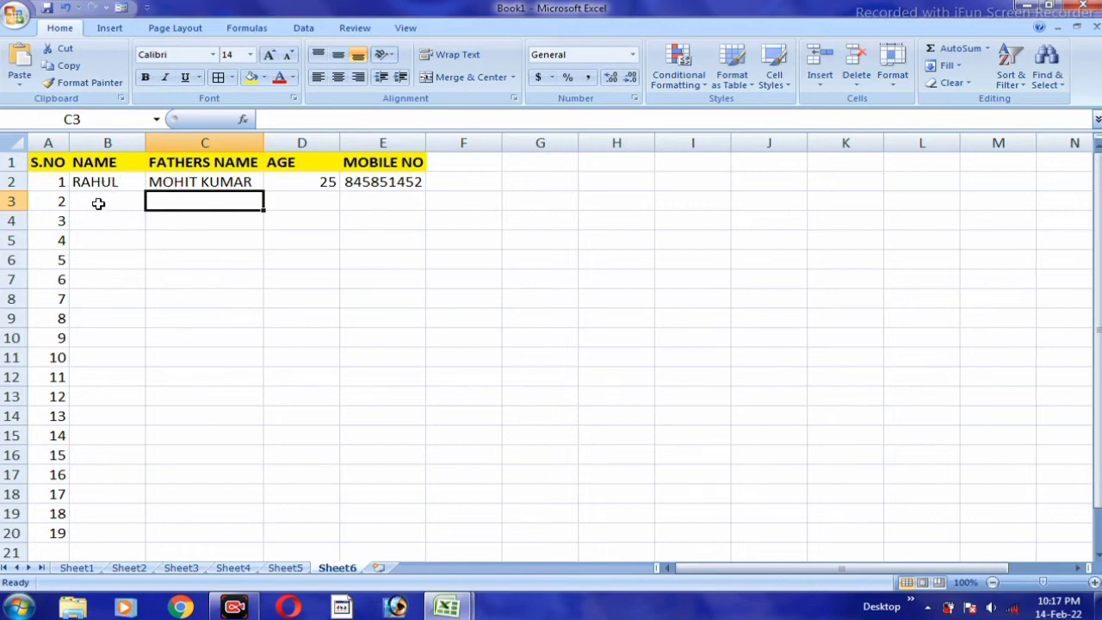
Enter the second student's name in B3, then select the whole worksheet
click(97, 203)
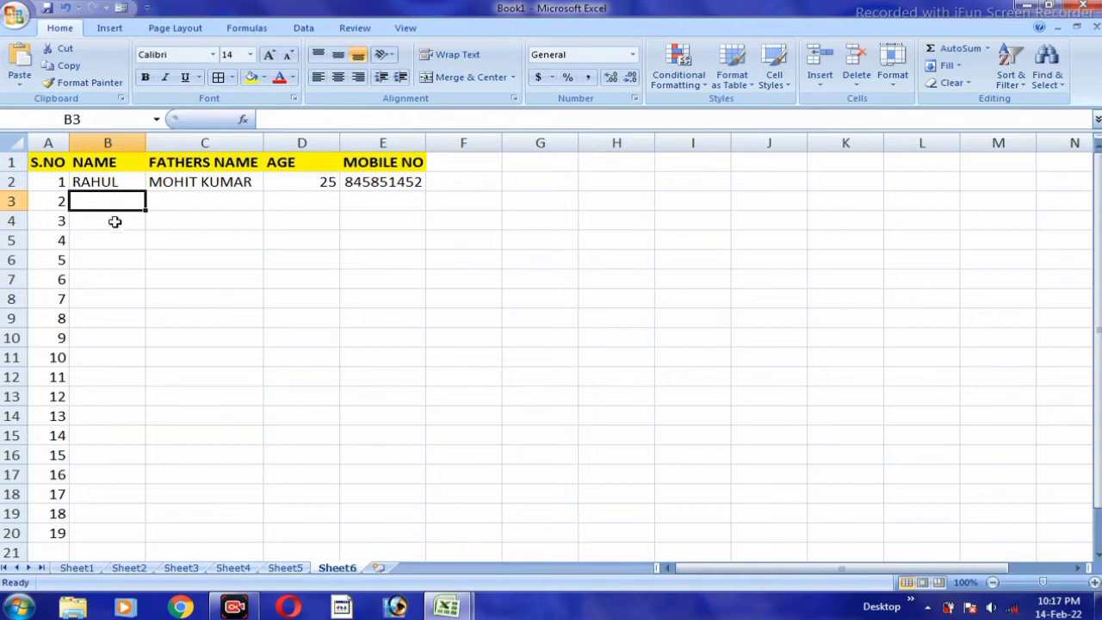
click(181, 186)
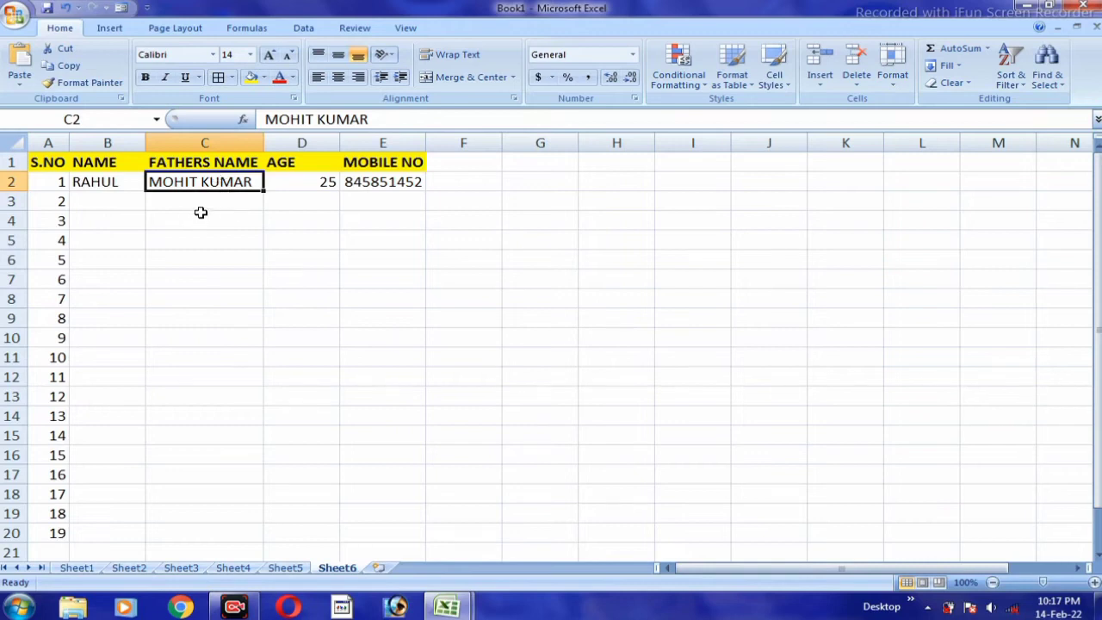
key(Tab)
key(Tab)
key(Return)
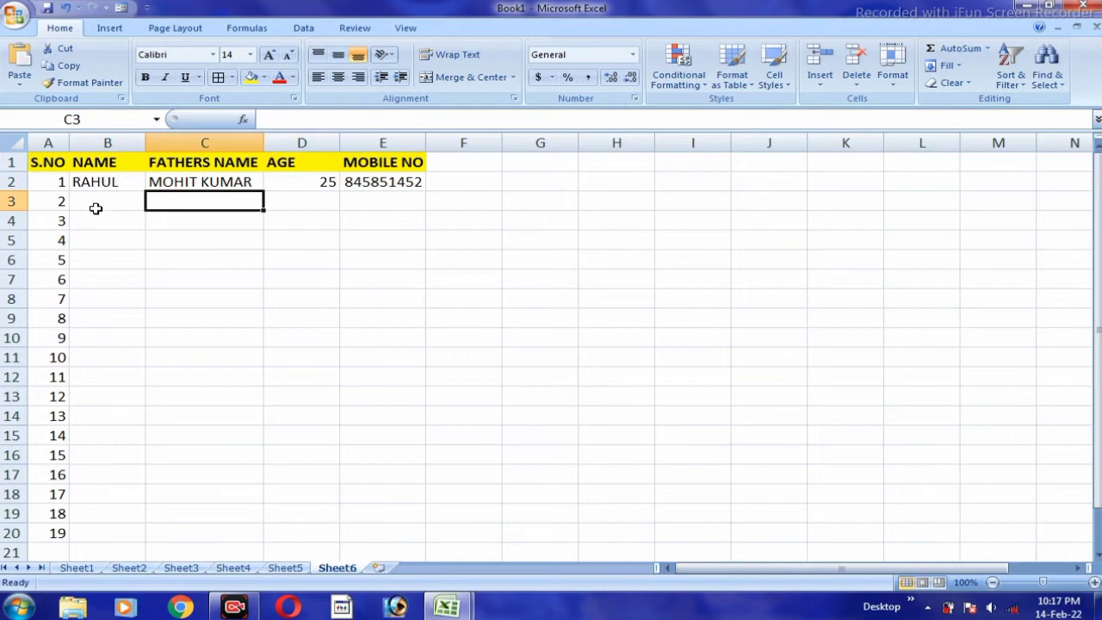
click(96, 210)
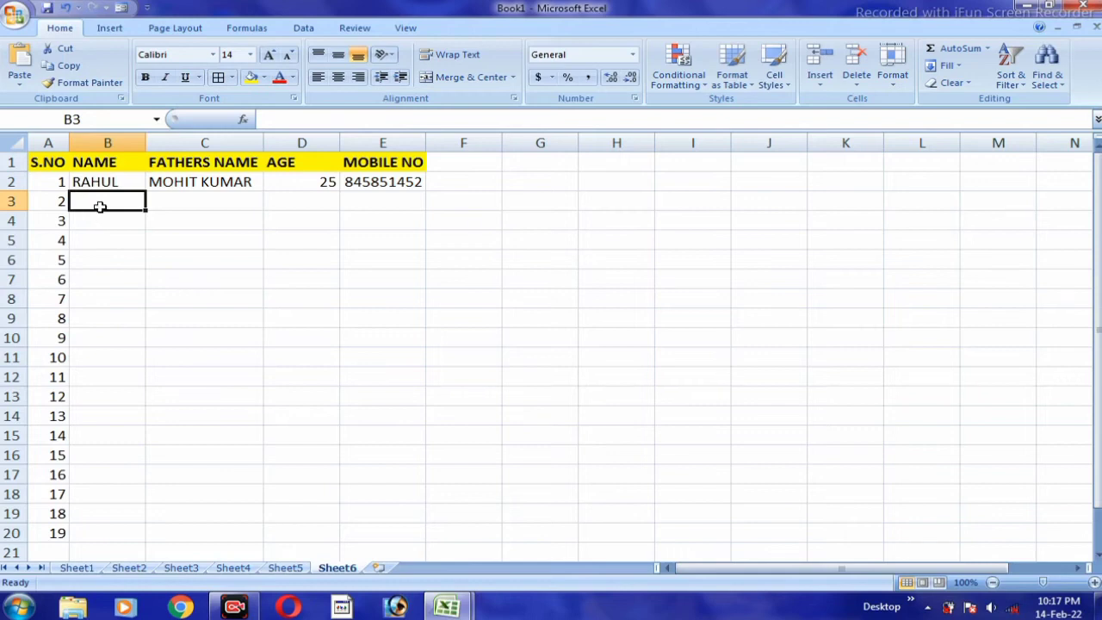
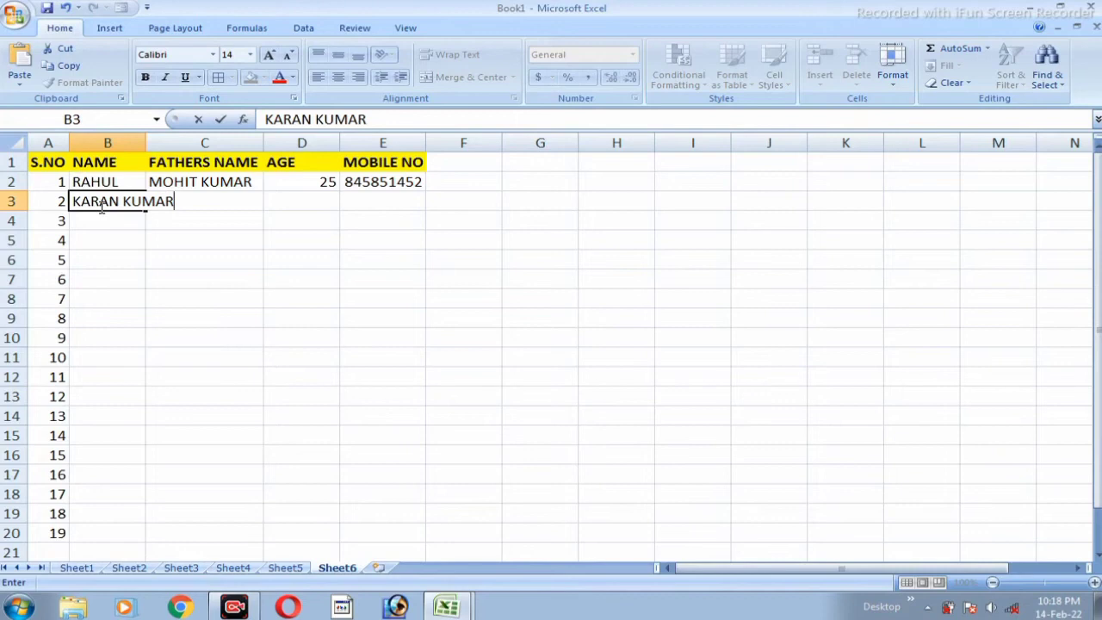
key(Tab)
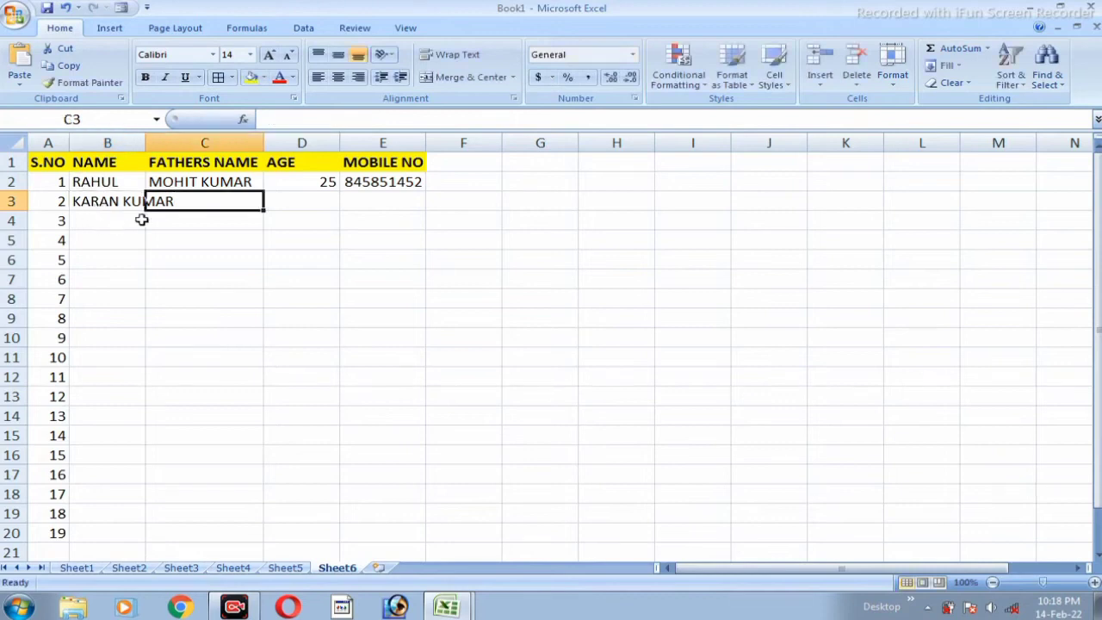
click(10, 144)
AutoFit every column to its contents by double-clicking a column header border
double_click(72, 148)
click(184, 221)
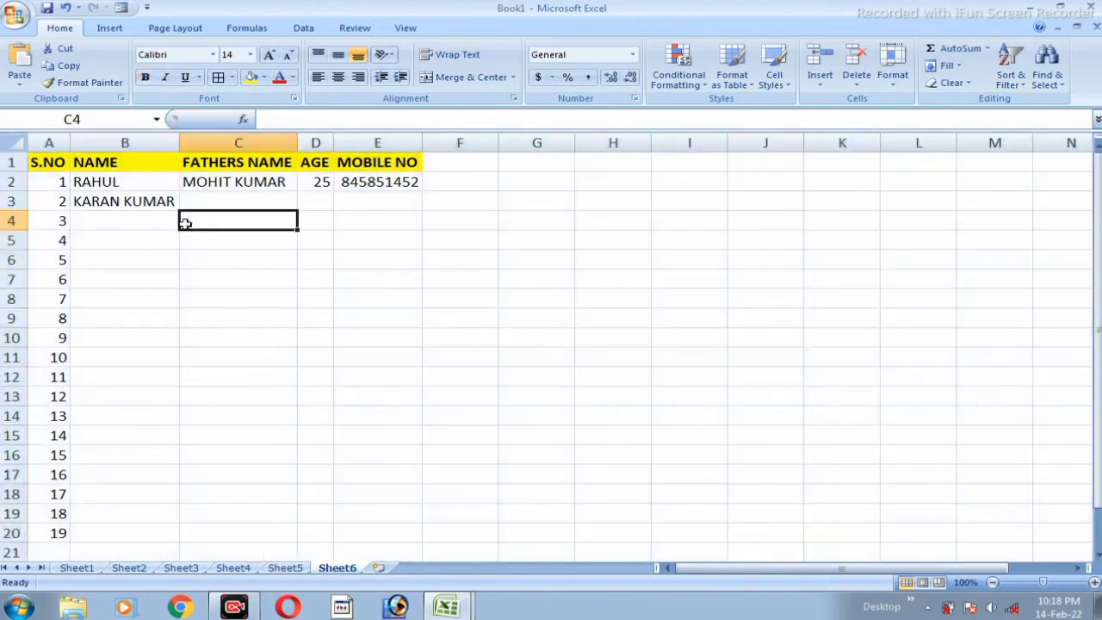
click(197, 203)
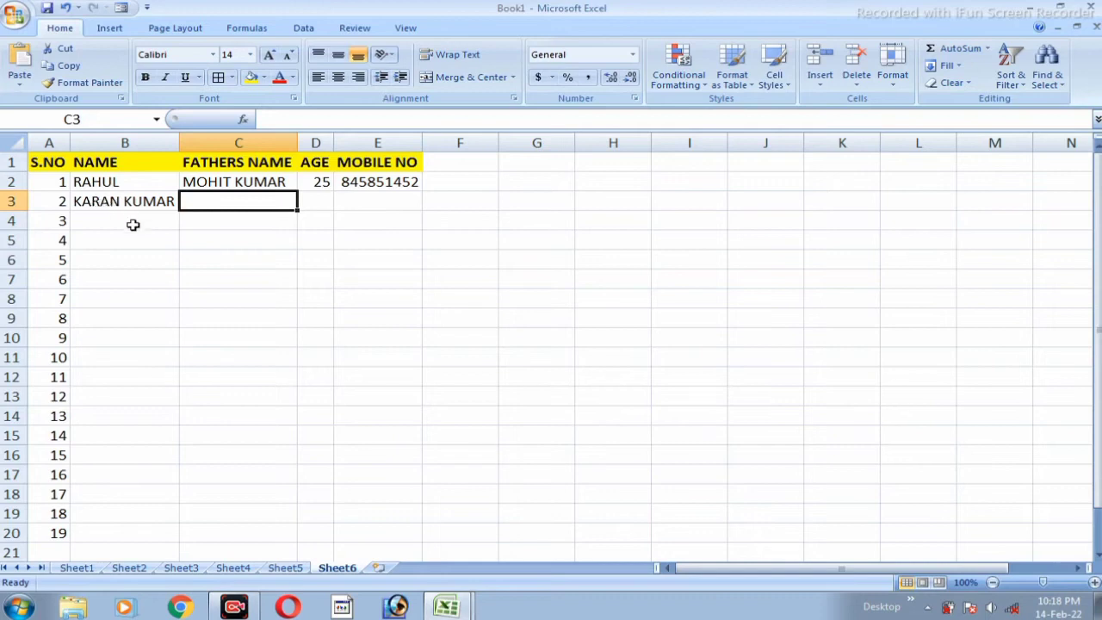
Undo an accidental 'HH' overwrite so B3 keeps the second student's name
click(102, 200)
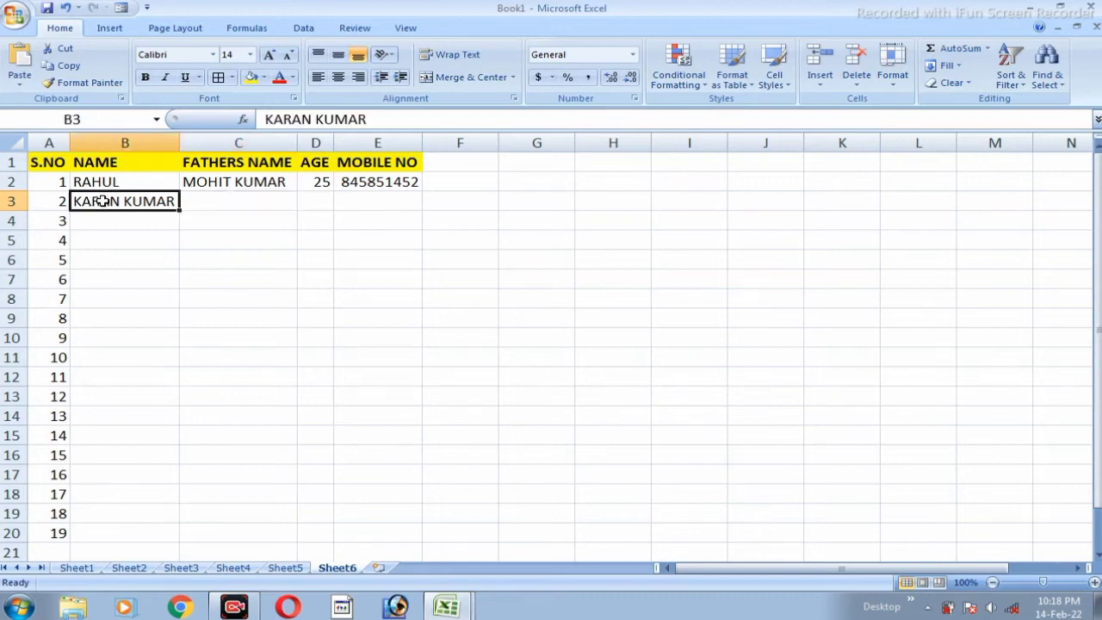
text(HH)
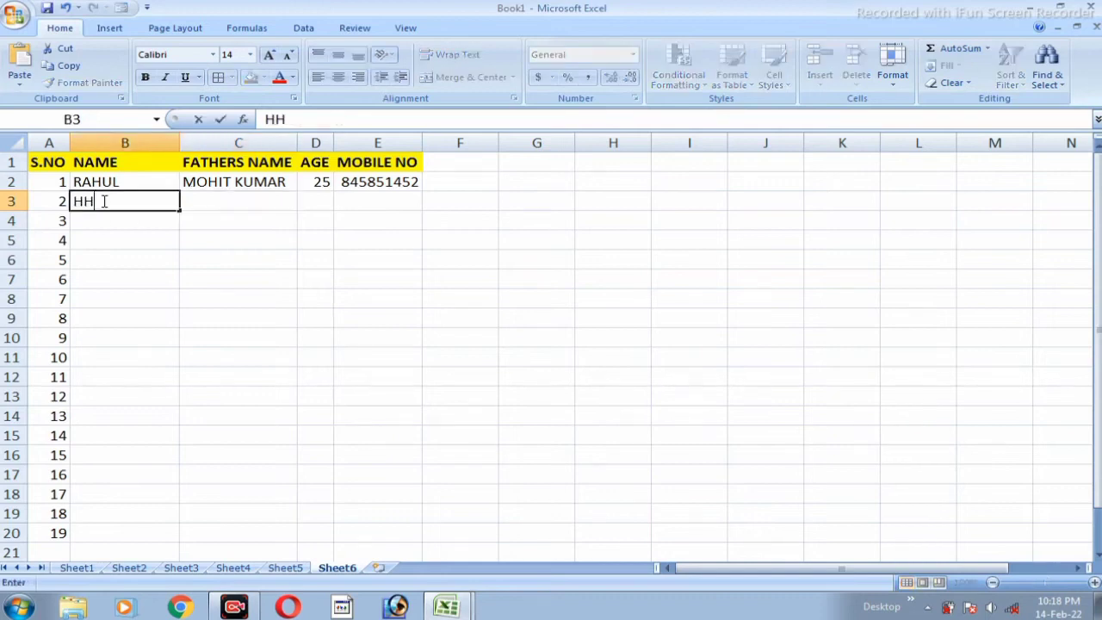
key(ctrl+z)
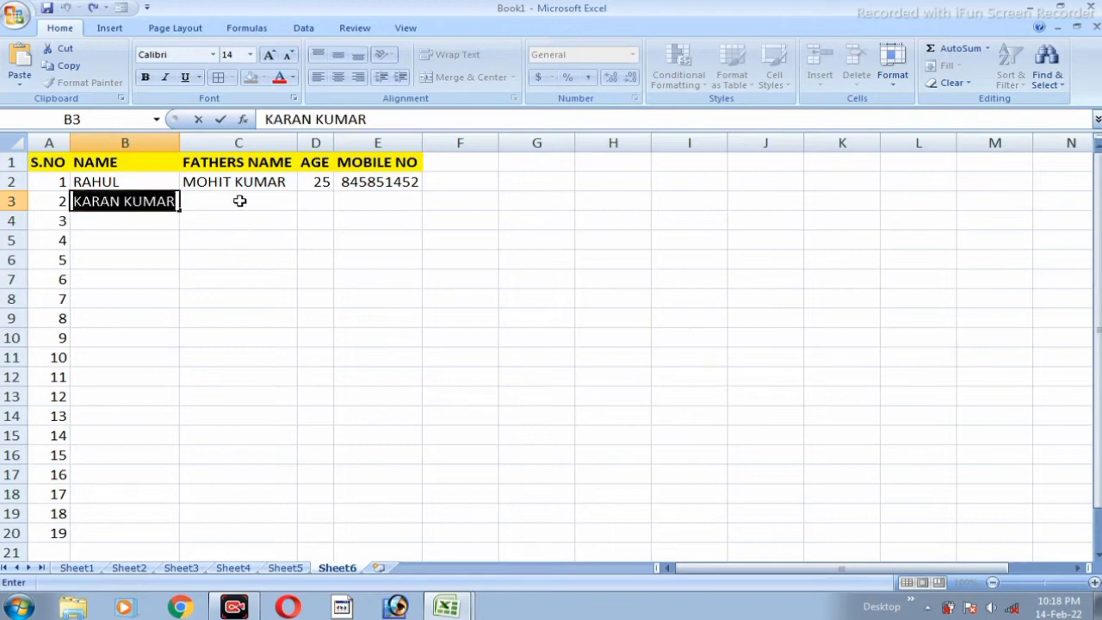
click(239, 201)
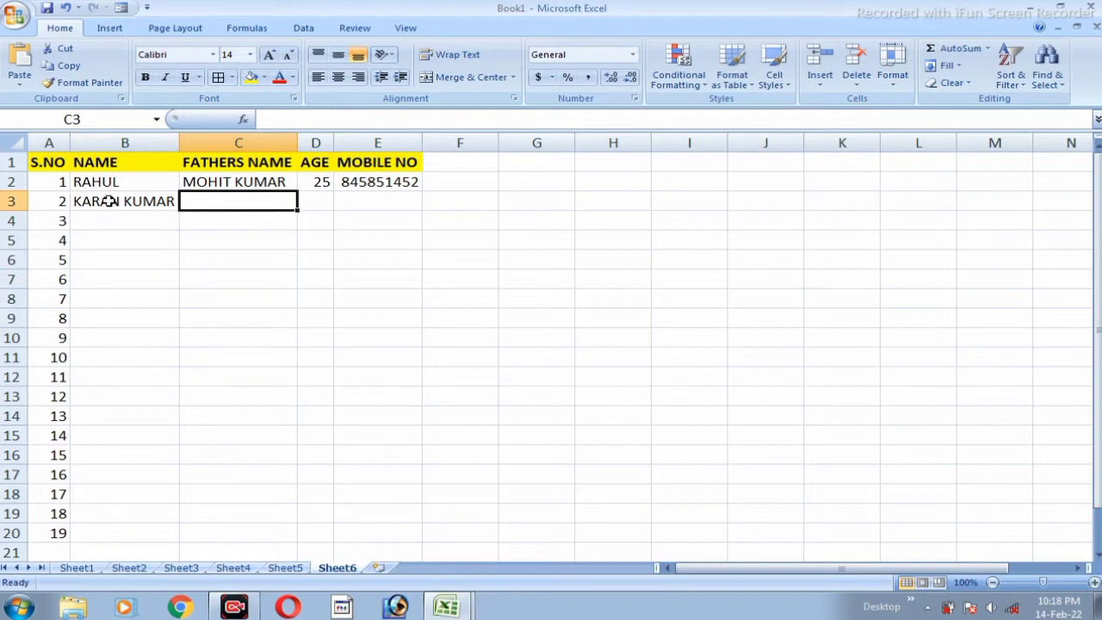
click(107, 200)
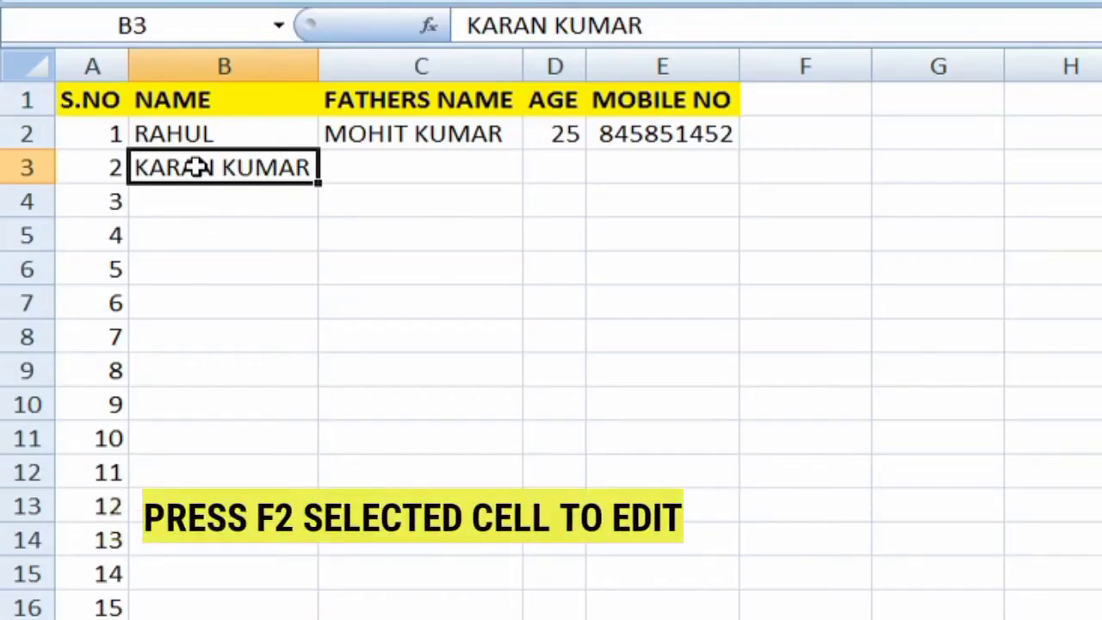
key(F2)
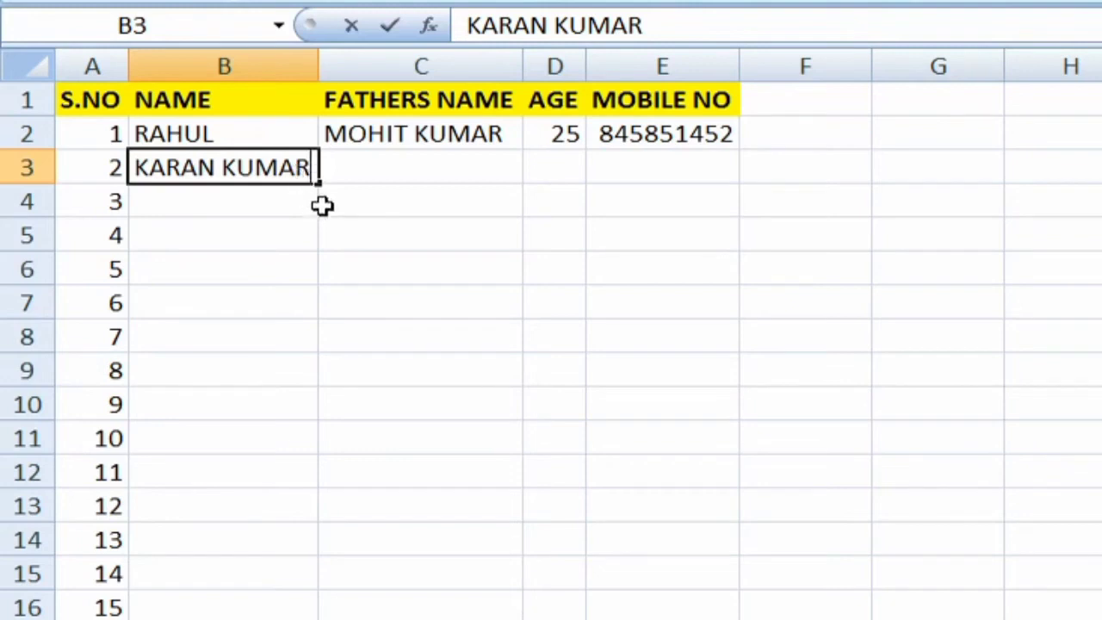
text(DD)
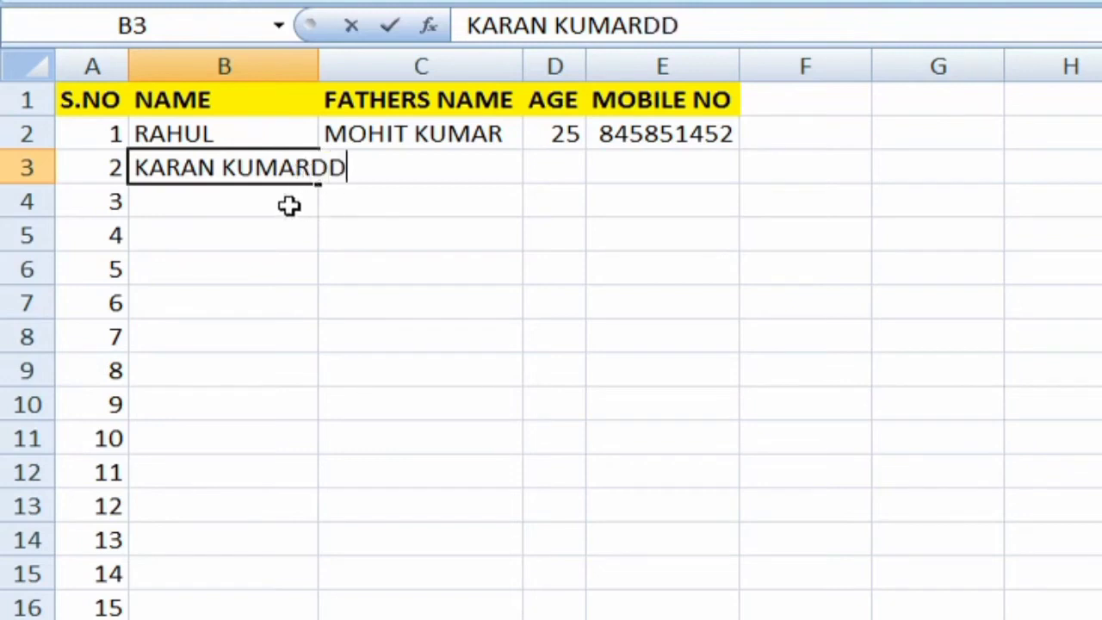
key(BackSpace)
key(BackSpace)
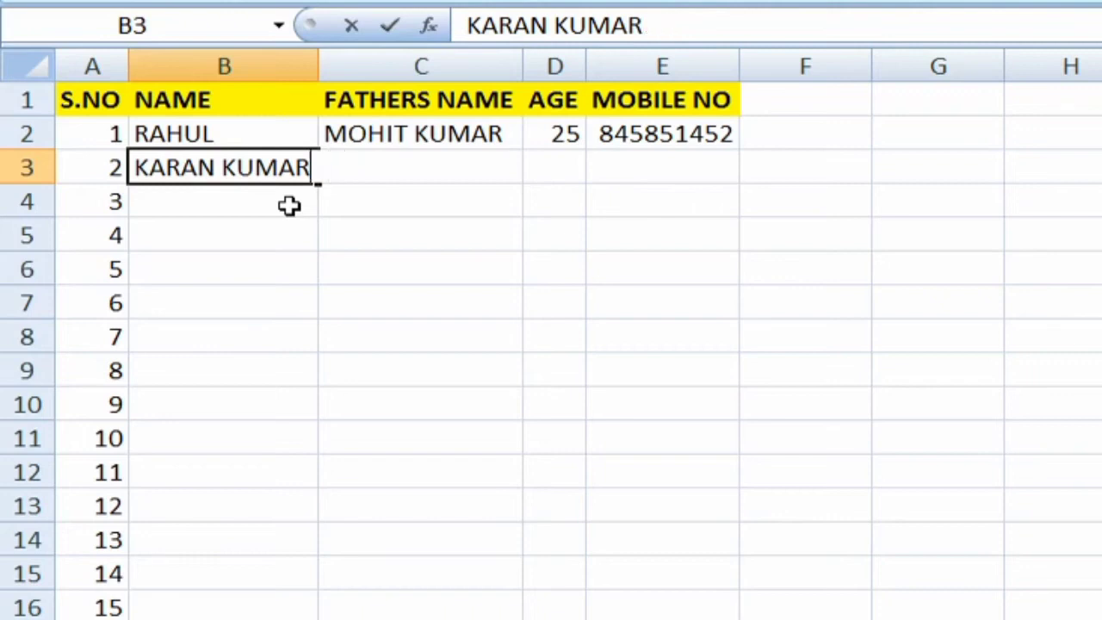
key(Tab)
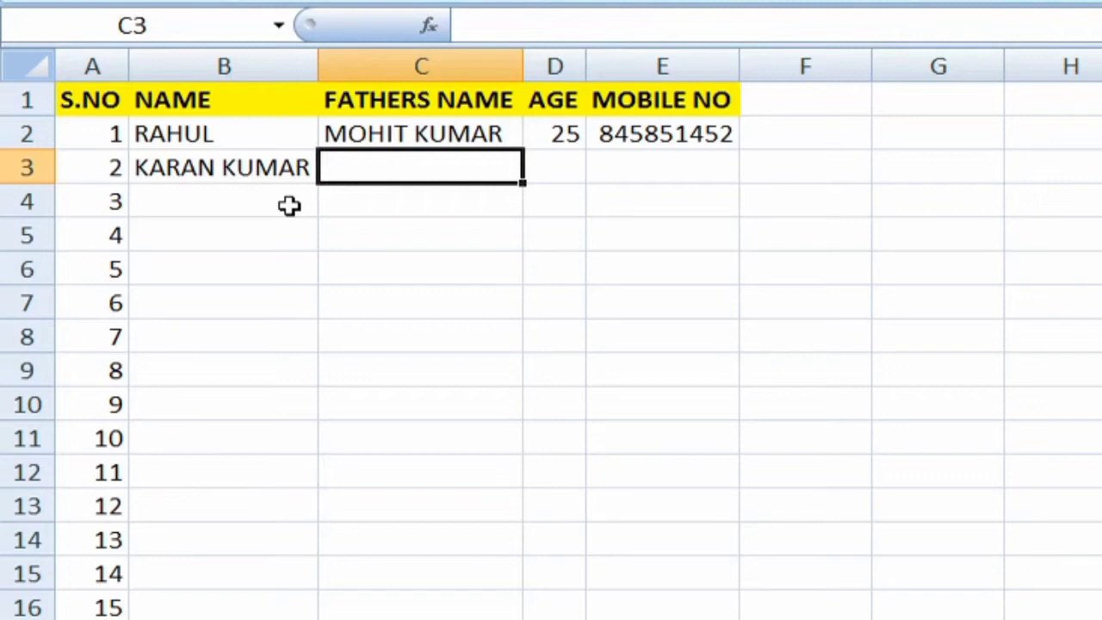
double_click(228, 169)
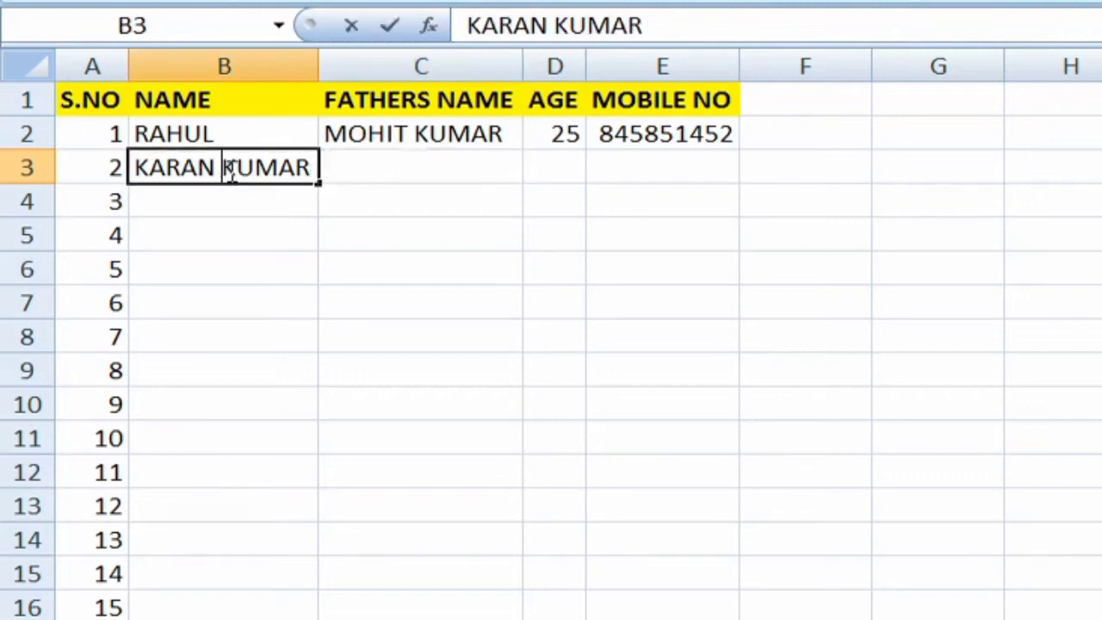
click(362, 169)
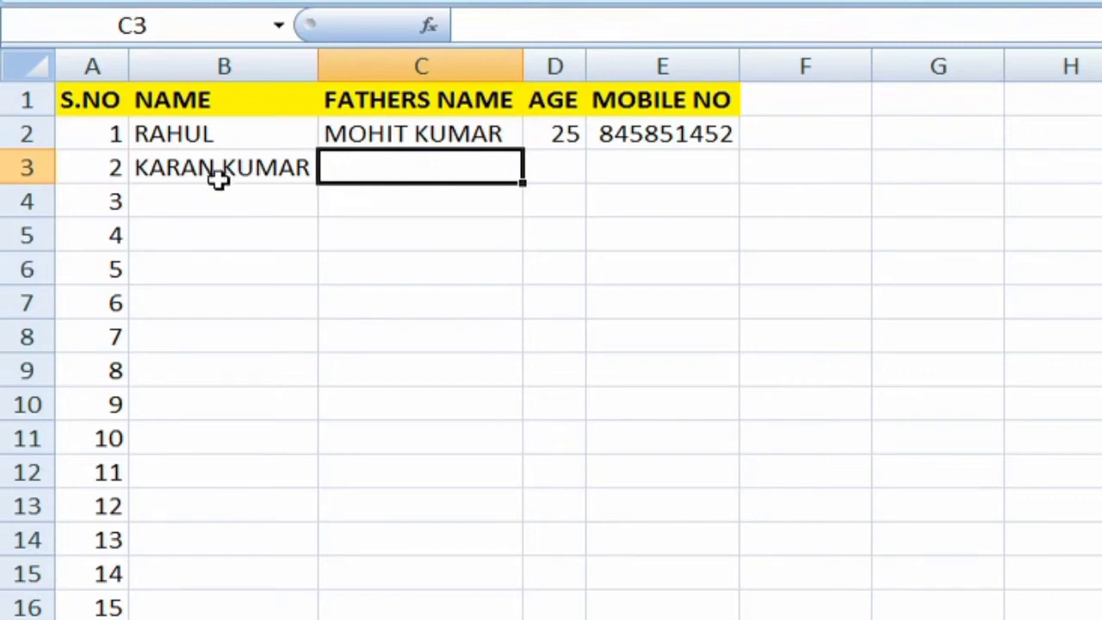
click(253, 175)
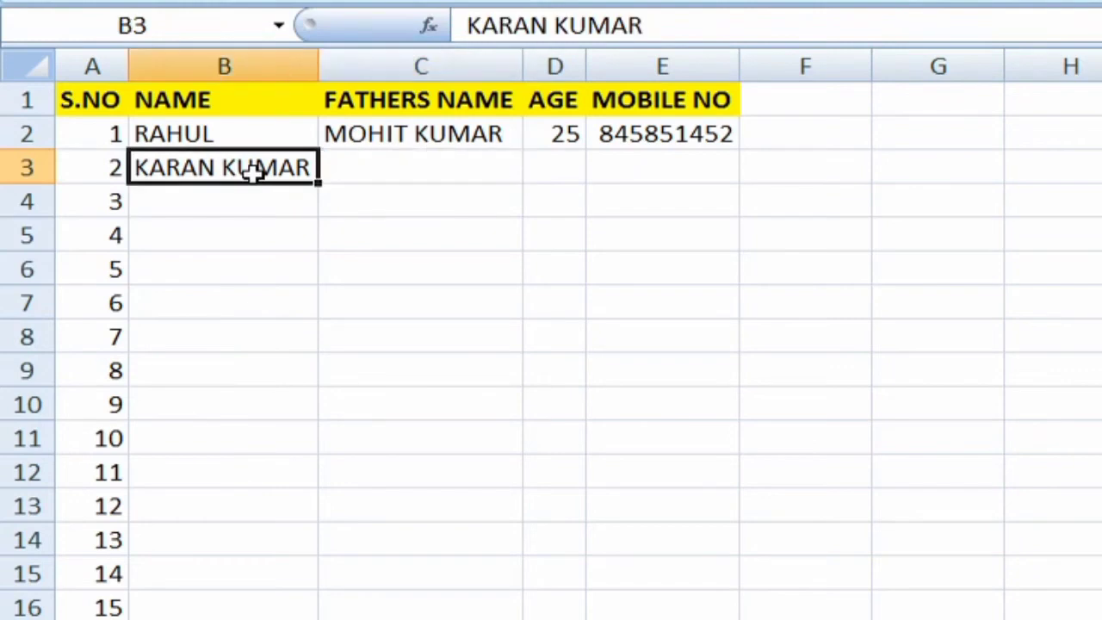
double_click(253, 172)
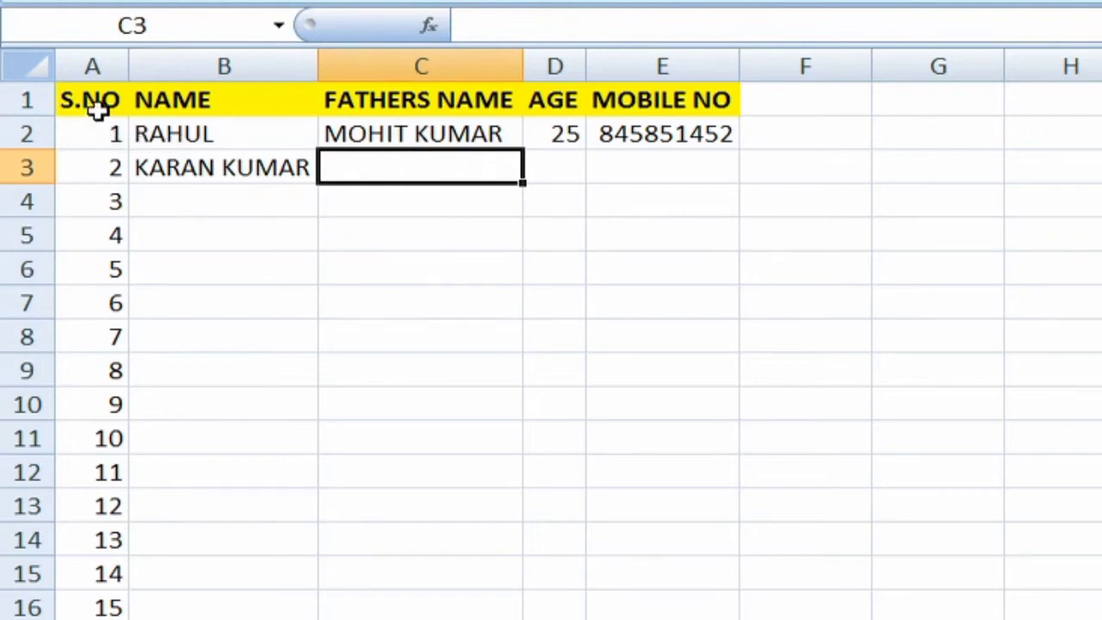
Select both student rows B2:E3 and copy them
mouse_move(98, 128)
mouse_down()
mouse_move(361, 249)
mouse_move(531, 253)
mouse_move(617, 230)
mouse_up()
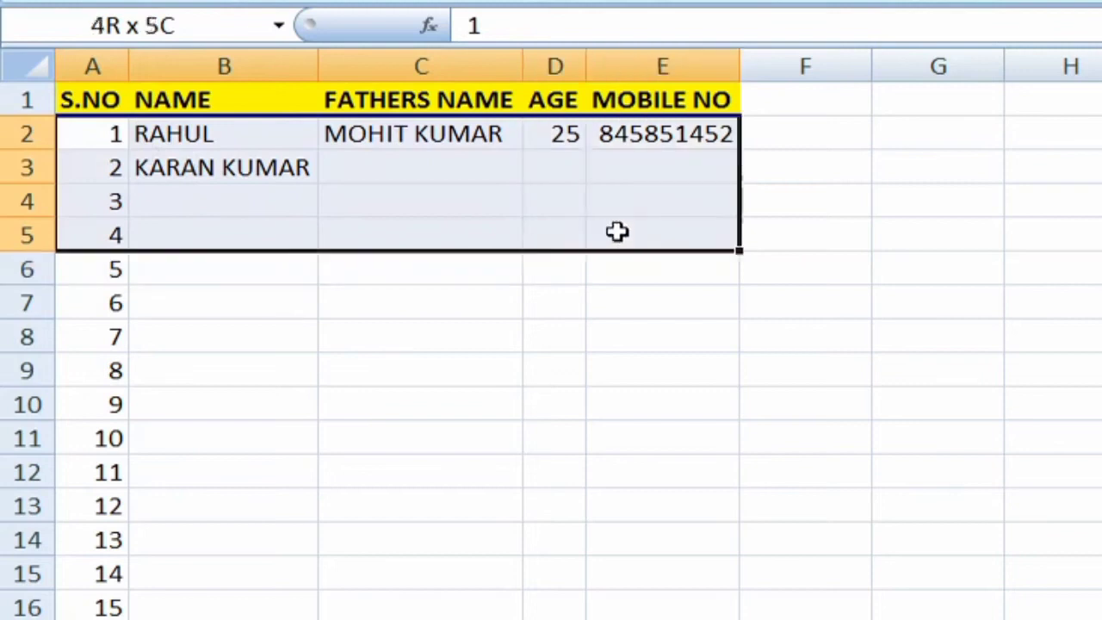
click(394, 169)
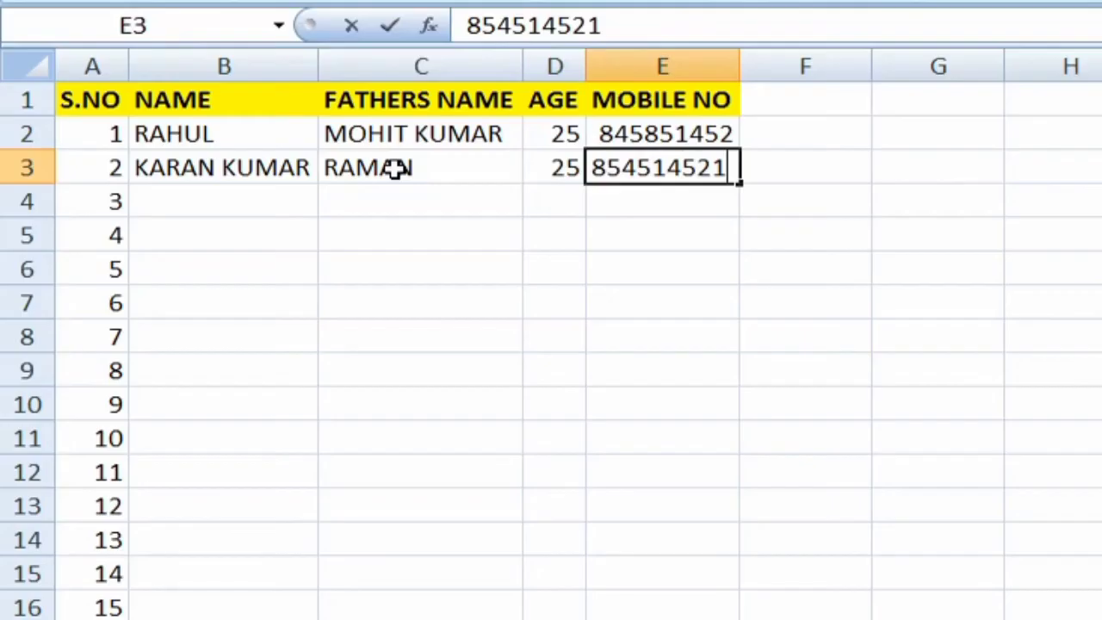
mouse_move(152, 131)
mouse_down()
mouse_move(216, 165)
mouse_move(639, 167)
mouse_up()
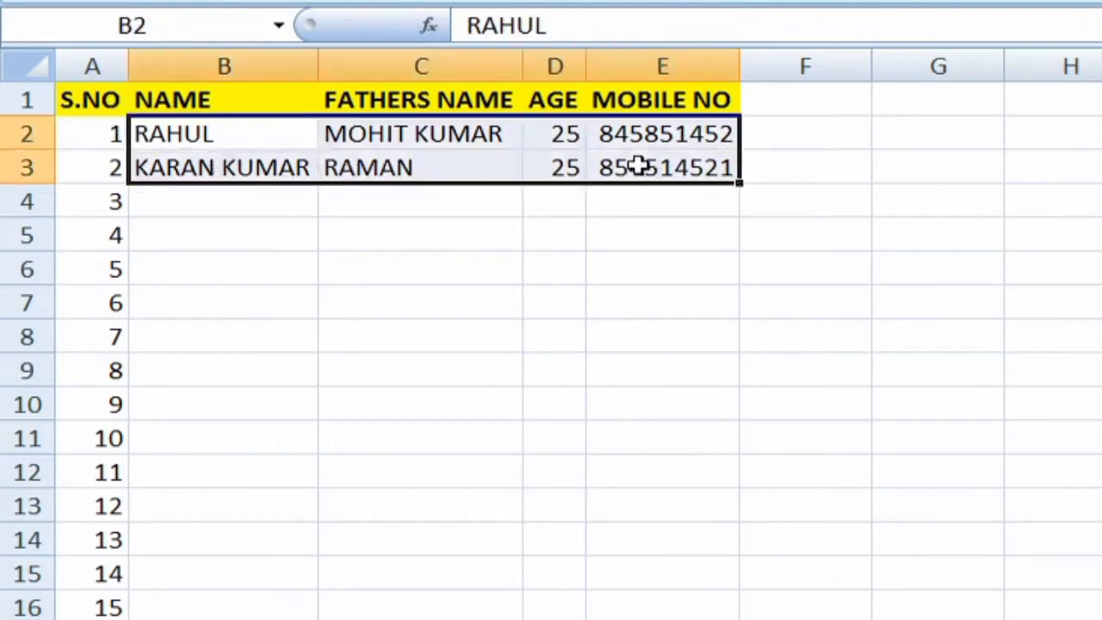
key(ctrl+c)
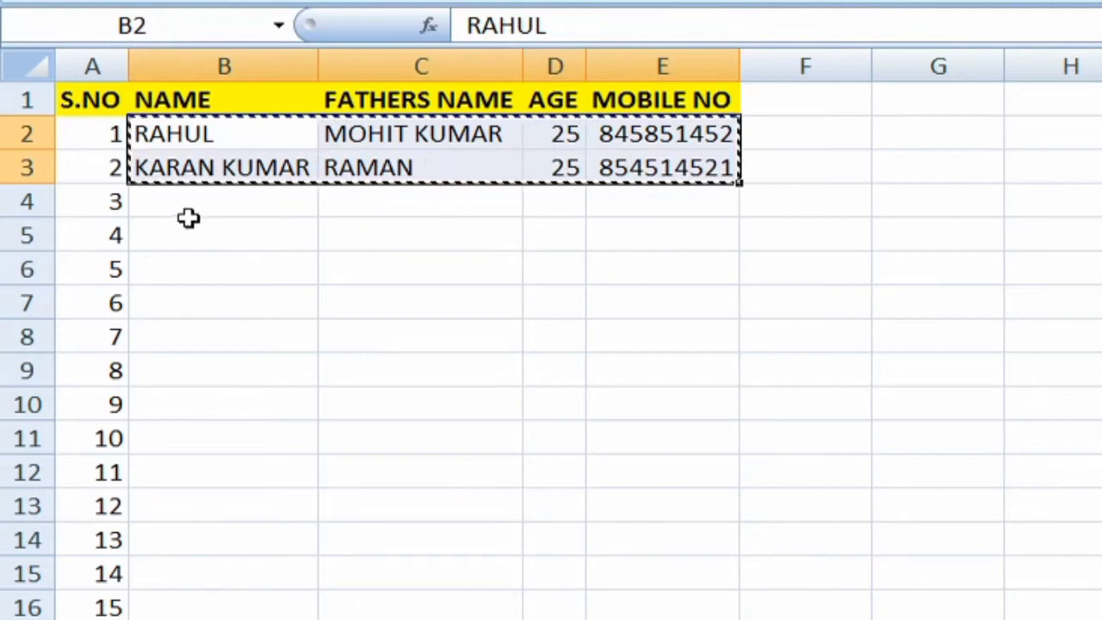
Paste the copied student rows at B6, B8 and B20
click(176, 204)
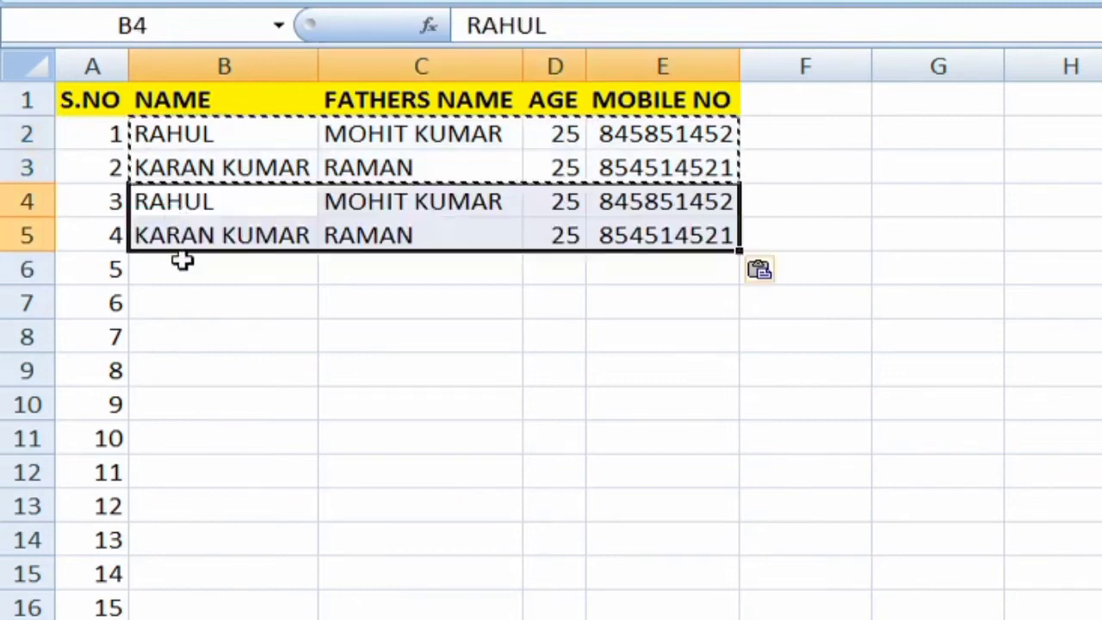
click(184, 269)
key(ctrl+v)
click(192, 337)
key(ctrl+v)
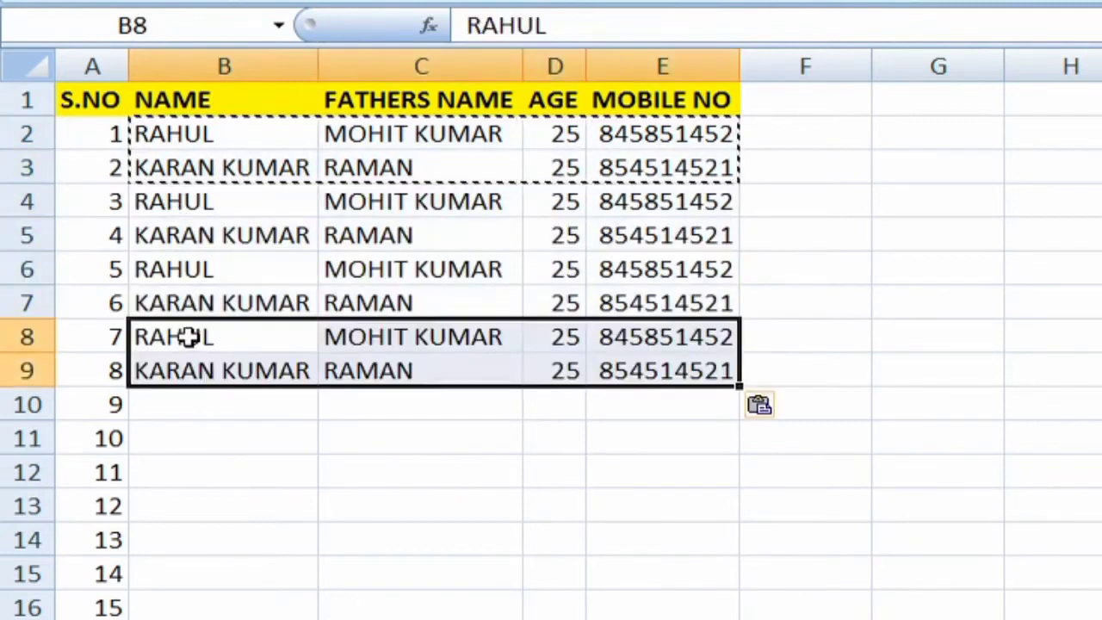
scroll(267, 560, down, 2)
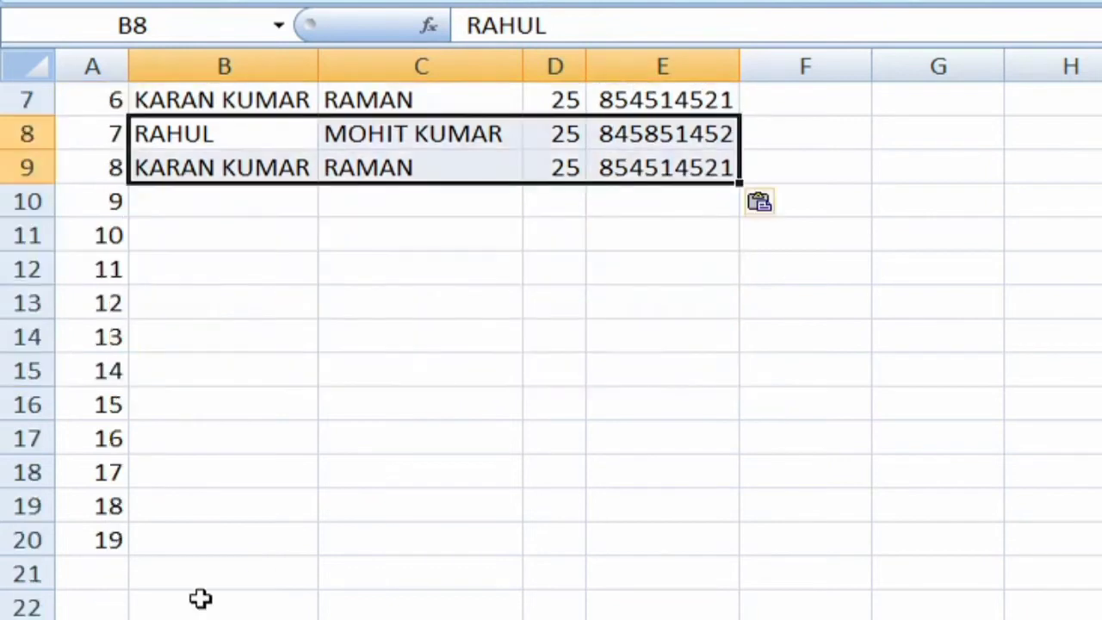
click(195, 544)
key(ctrl+v)
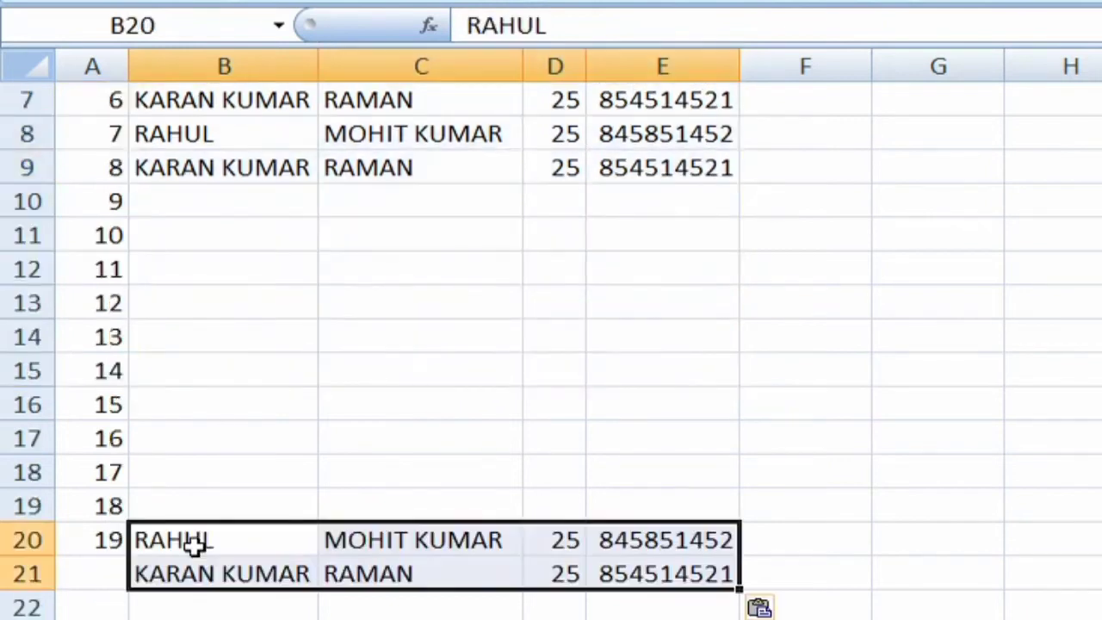
click(309, 336)
scroll(303, 349, up, 2)
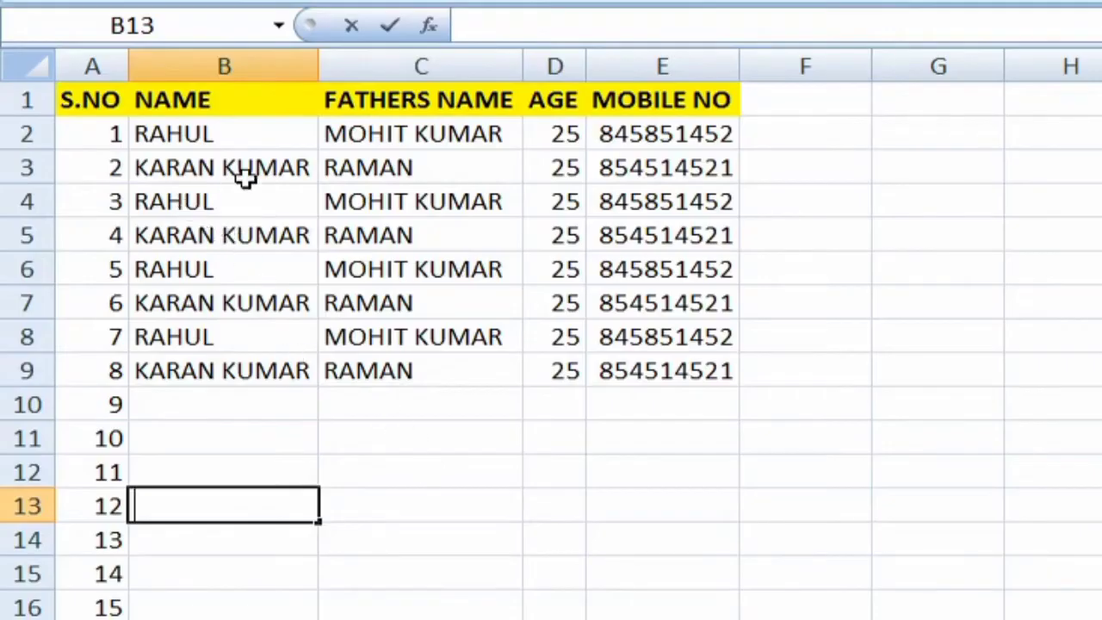
scroll(258, 185, down, 1)
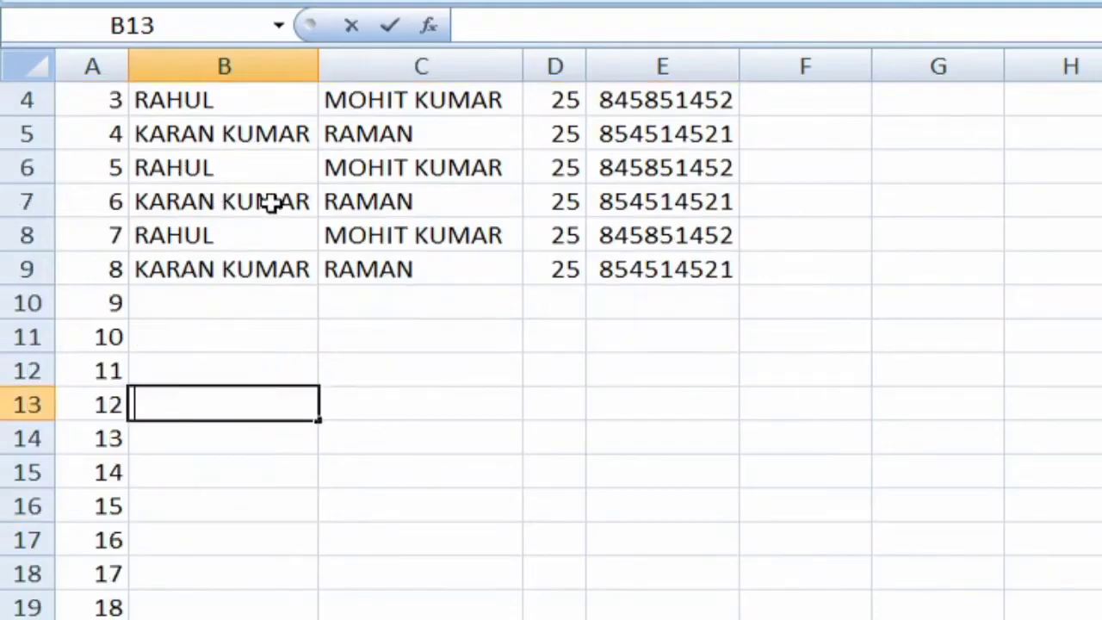
scroll(274, 203, down, 2)
scroll(275, 258, down, 1)
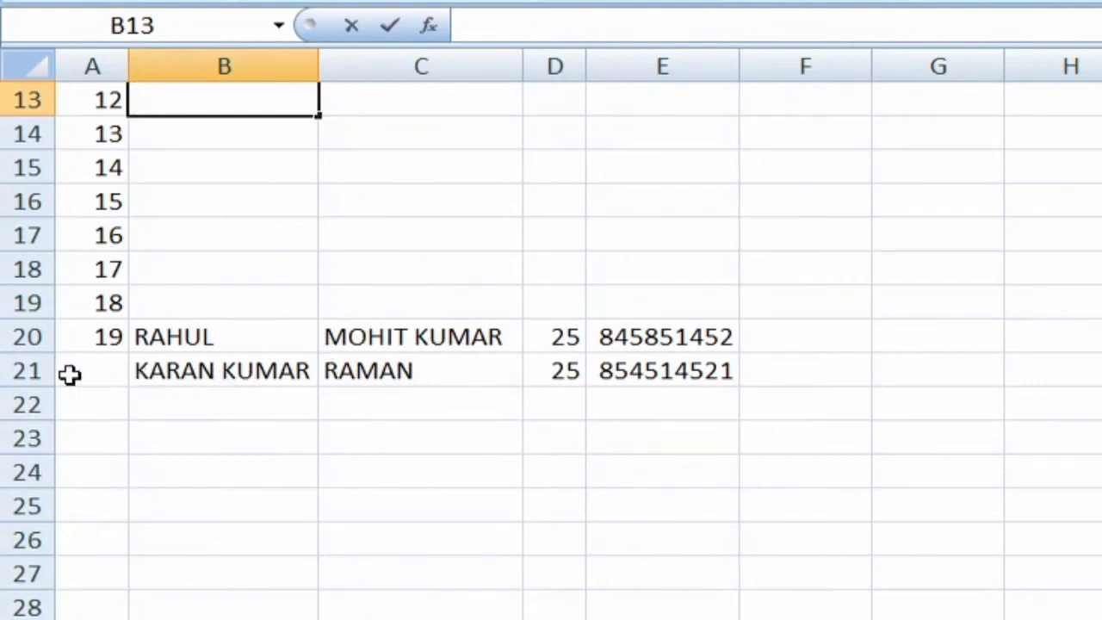
click(25, 377)
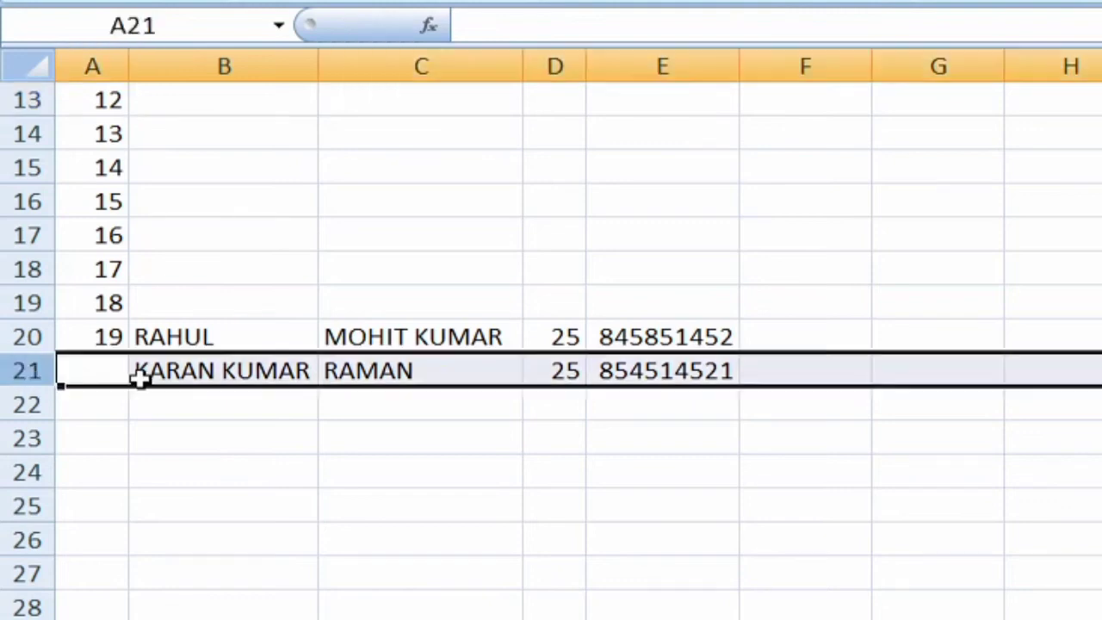
click(139, 379)
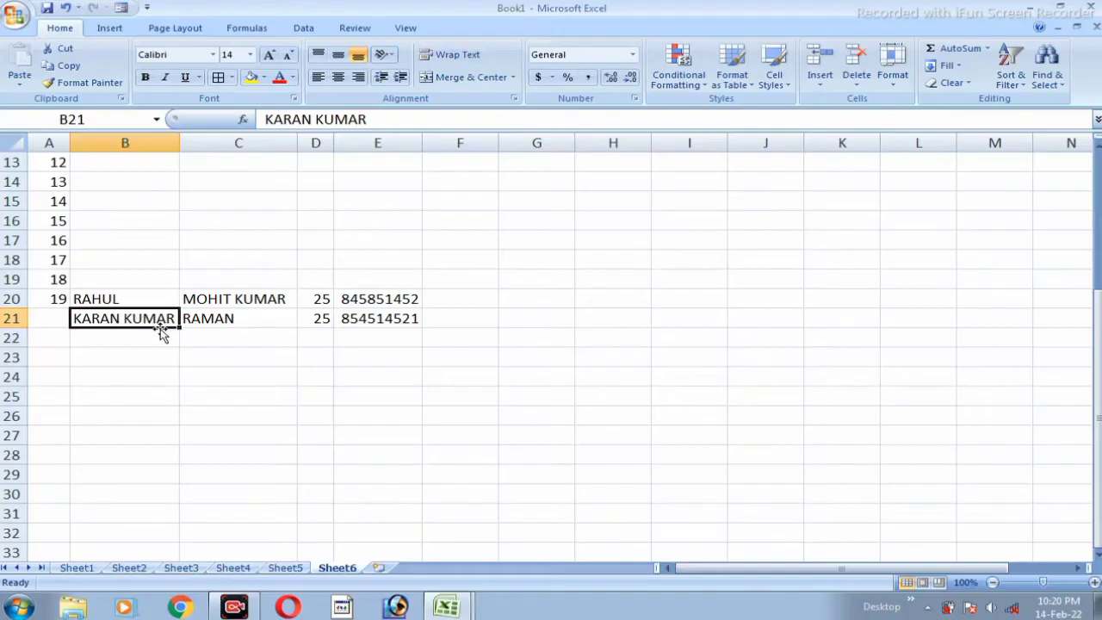
drag(107, 165, 534, 198)
click(357, 216)
mouse_move(81, 170)
mouse_down()
mouse_move(312, 159)
mouse_move(603, 198)
mouse_up()
click(320, 255)
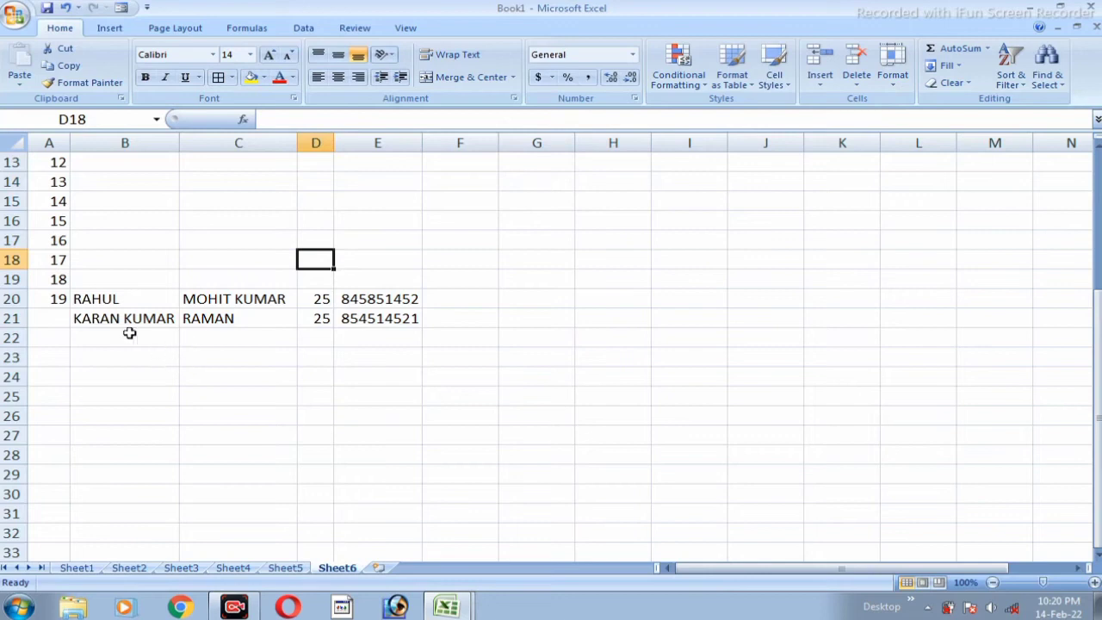
click(45, 341)
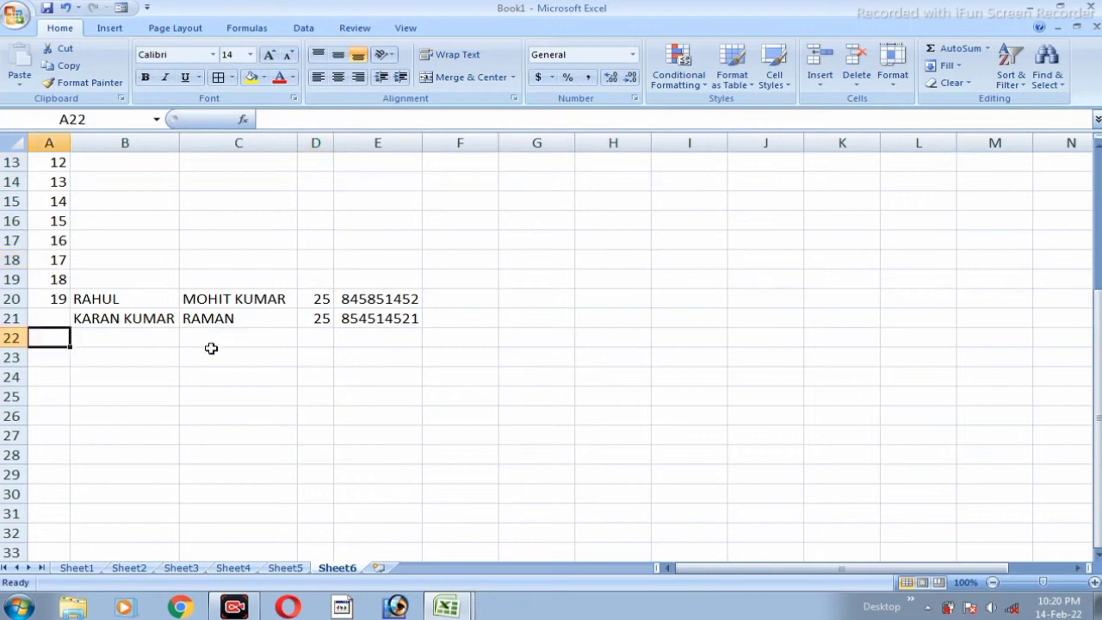
click(134, 344)
click(238, 341)
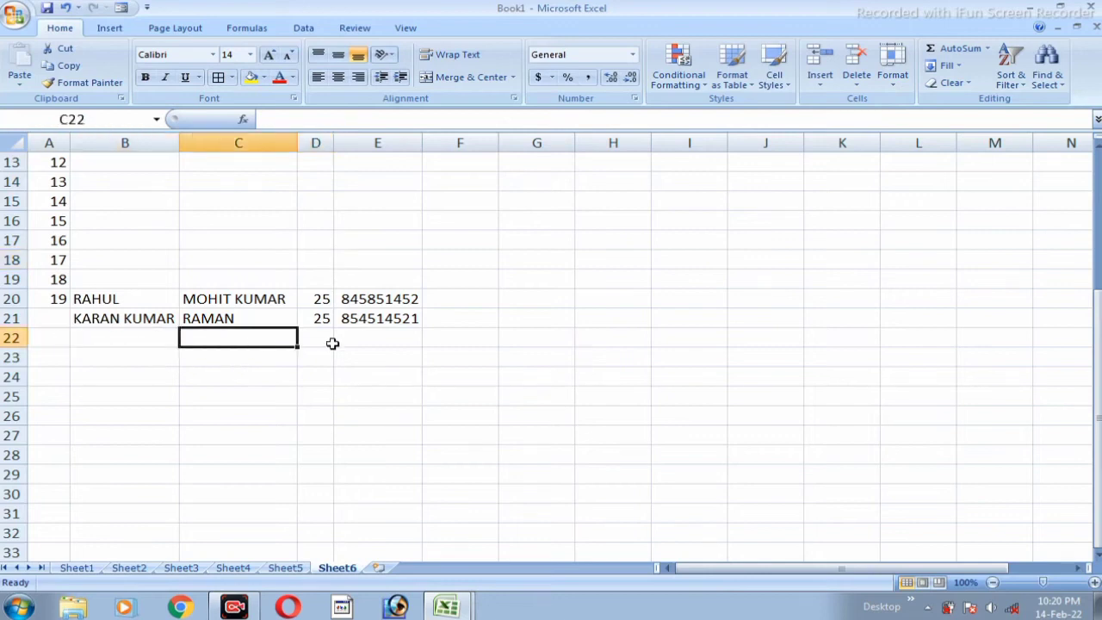
click(367, 341)
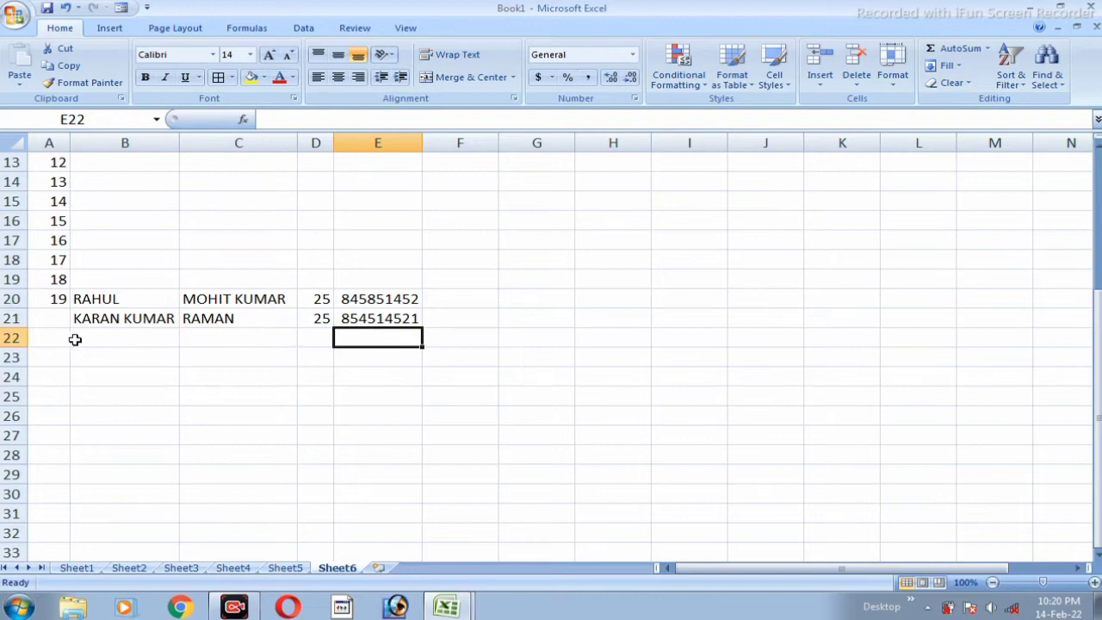
drag(54, 331, 568, 357)
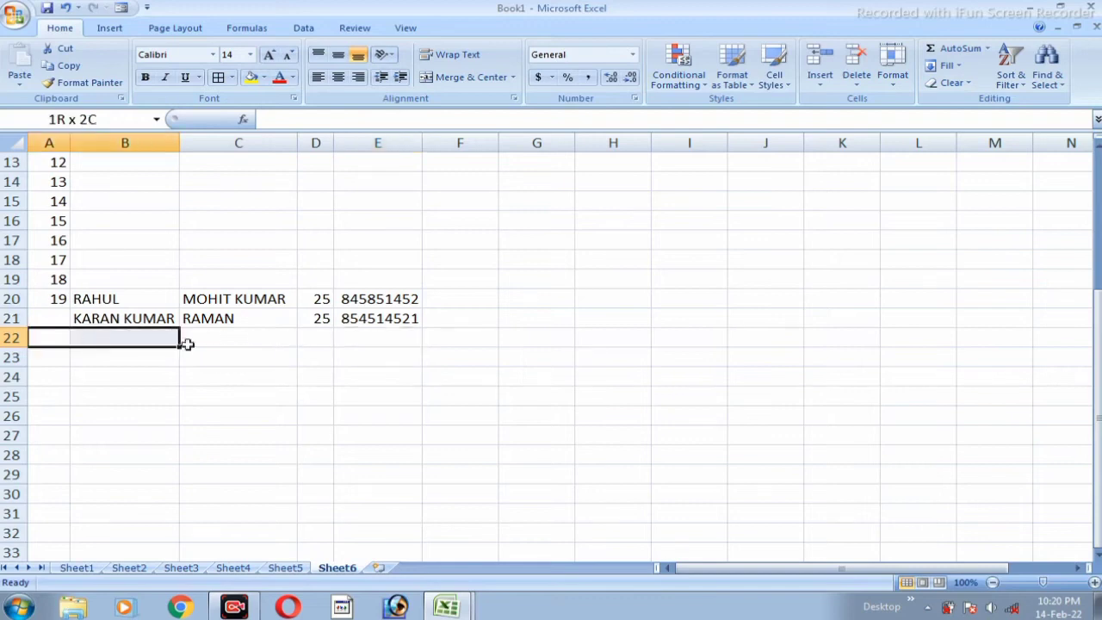
click(186, 315)
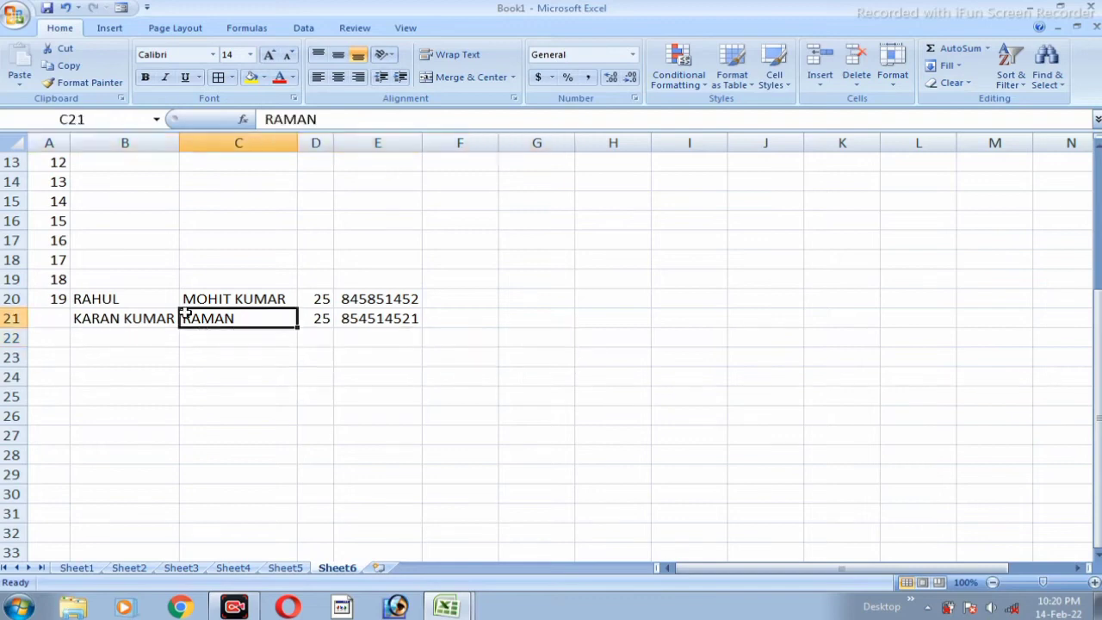
click(112, 332)
click(216, 339)
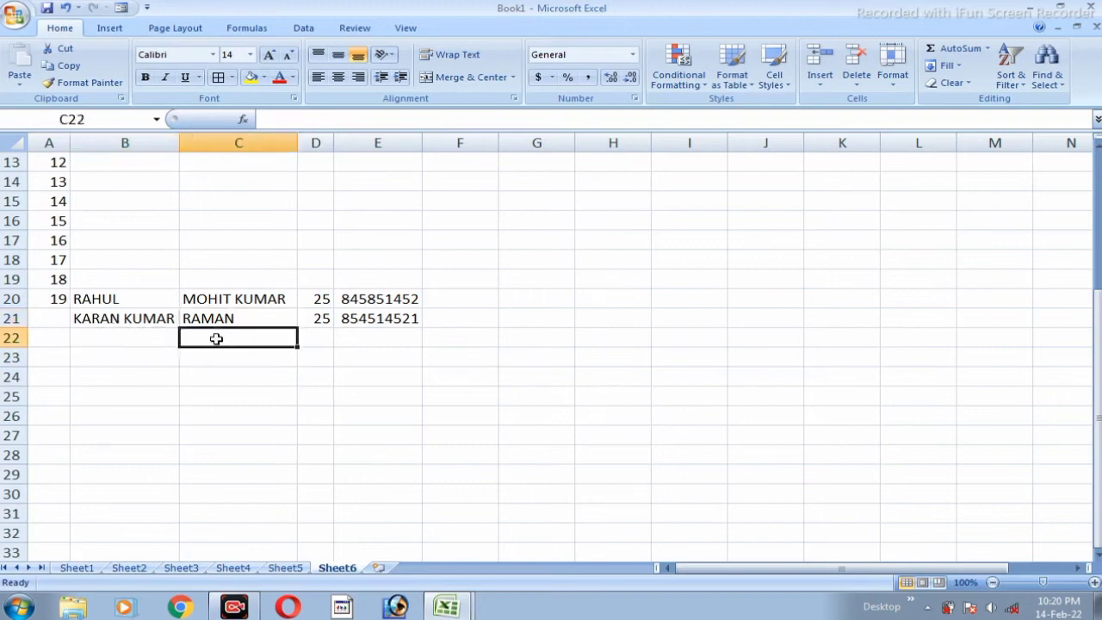
click(339, 339)
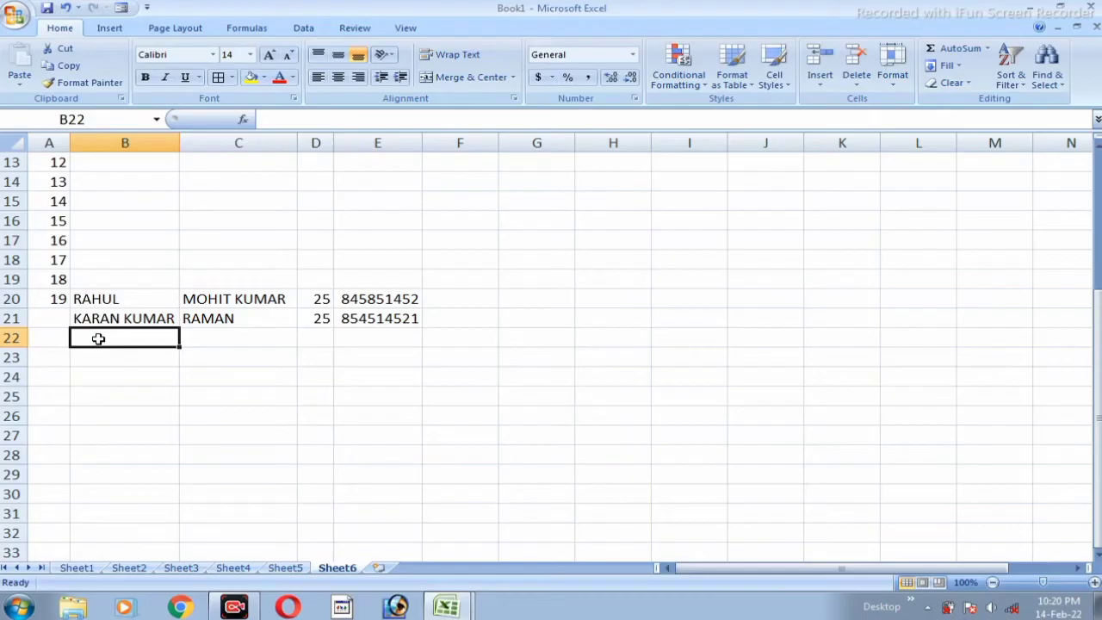
drag(94, 338, 342, 351)
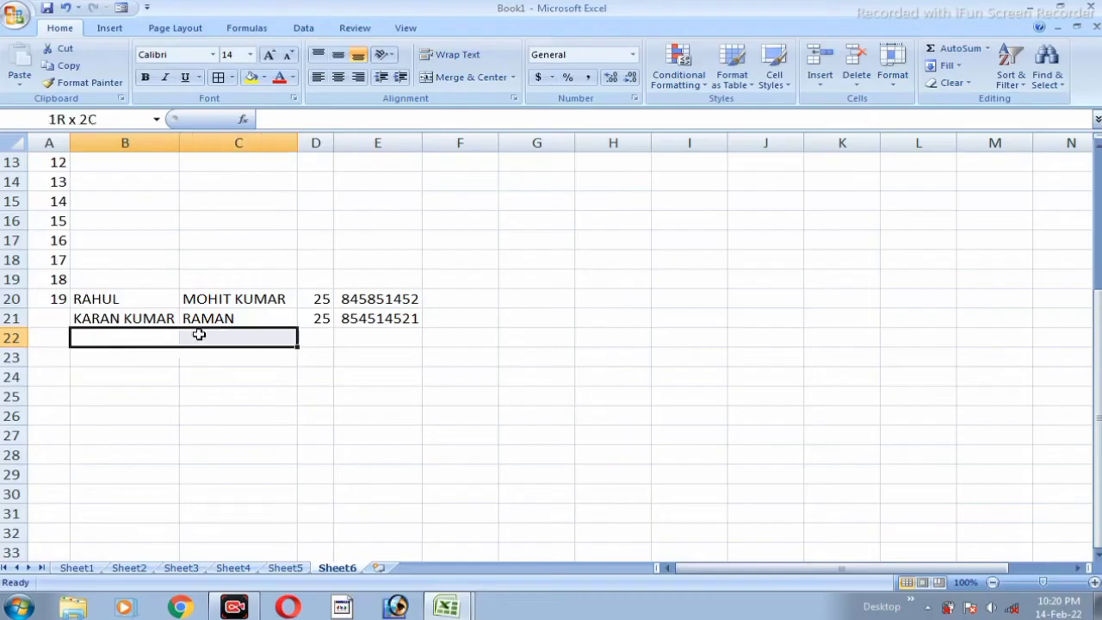
click(316, 385)
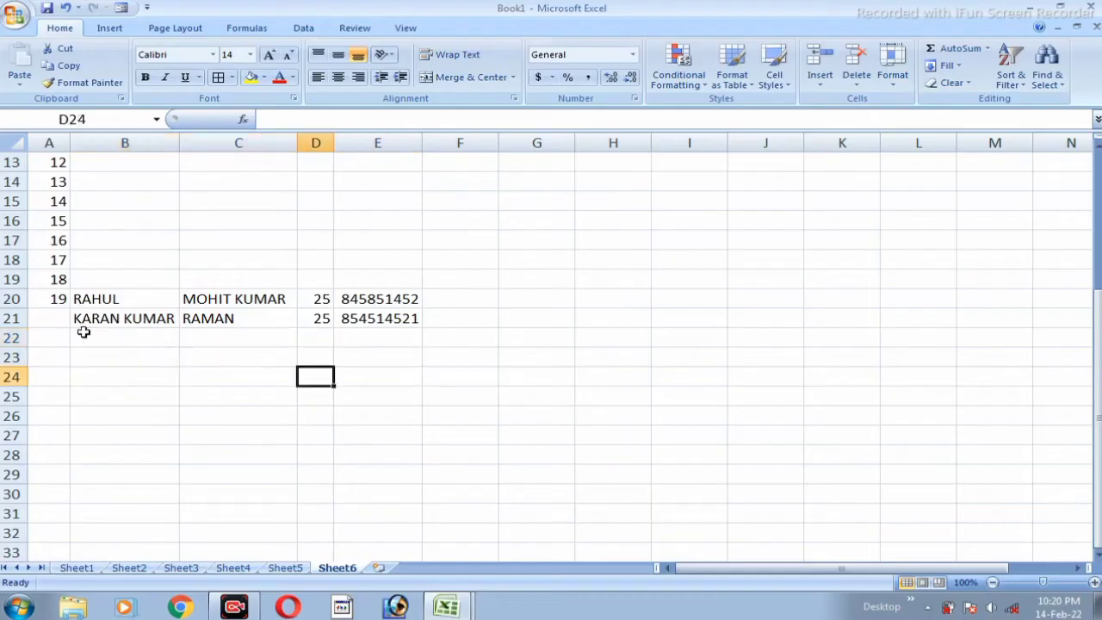
drag(84, 336, 418, 353)
scroll(301, 316, up, 3)
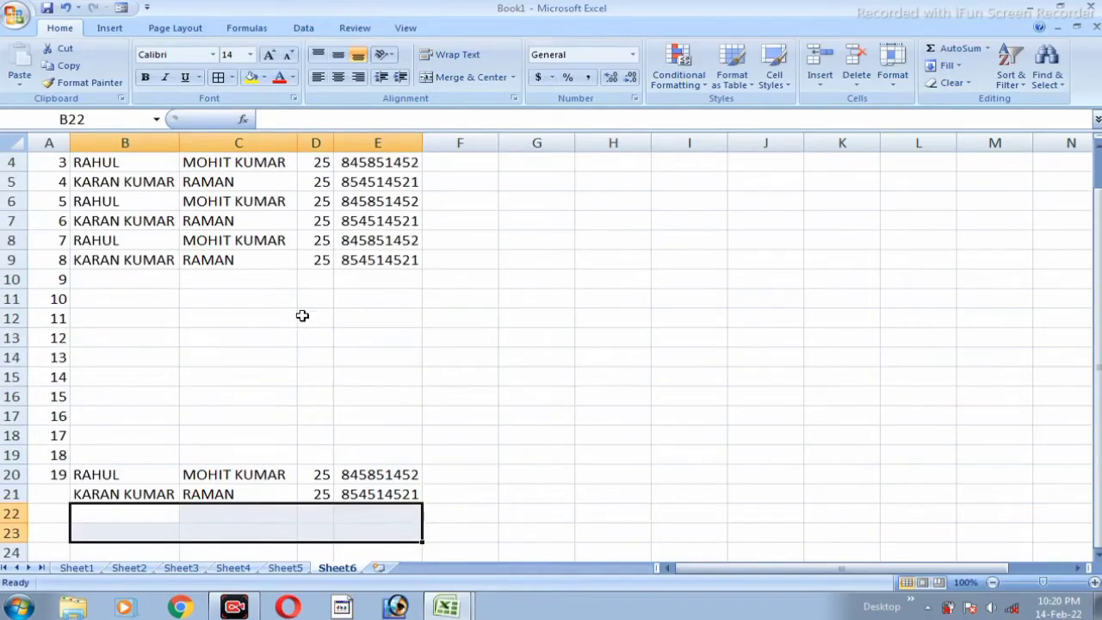
scroll(301, 316, up, 1)
drag(34, 162, 366, 181)
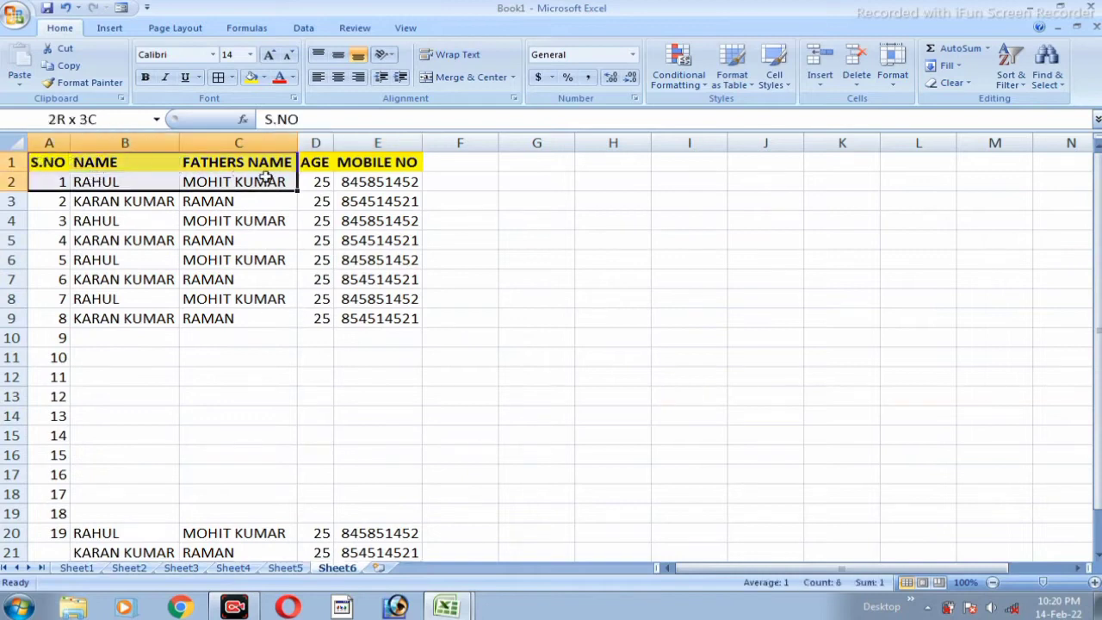
click(337, 242)
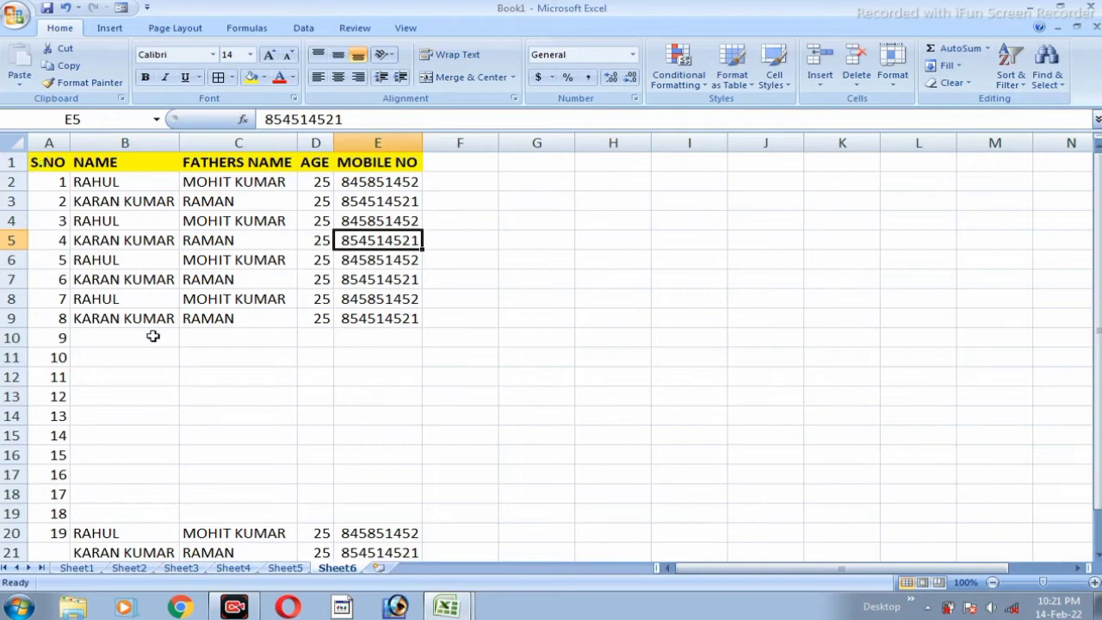
drag(152, 336, 153, 357)
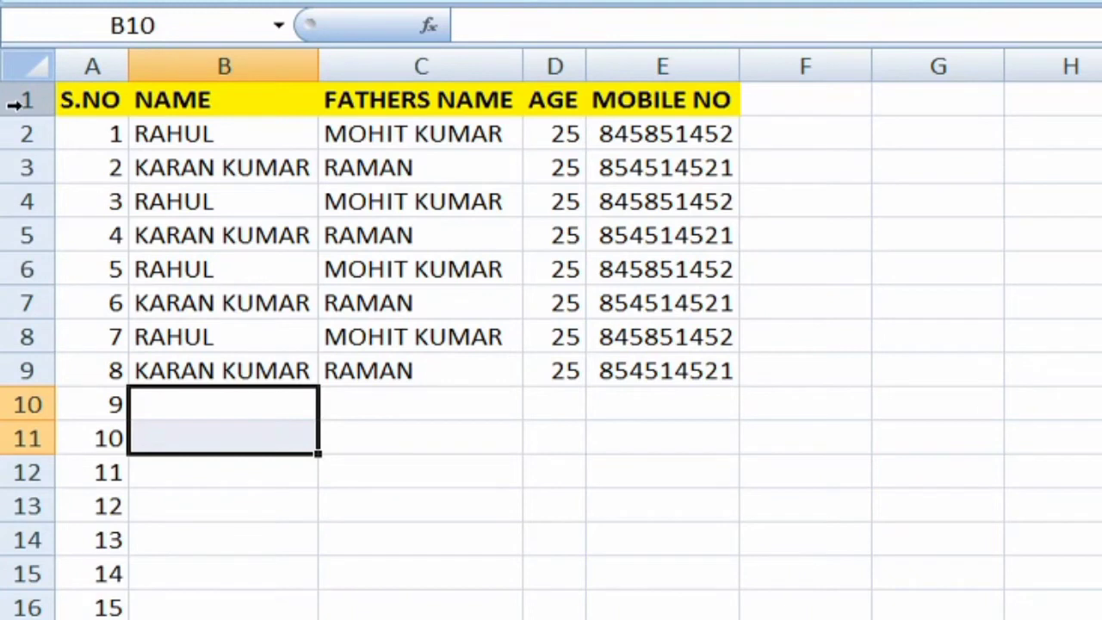
click(15, 103)
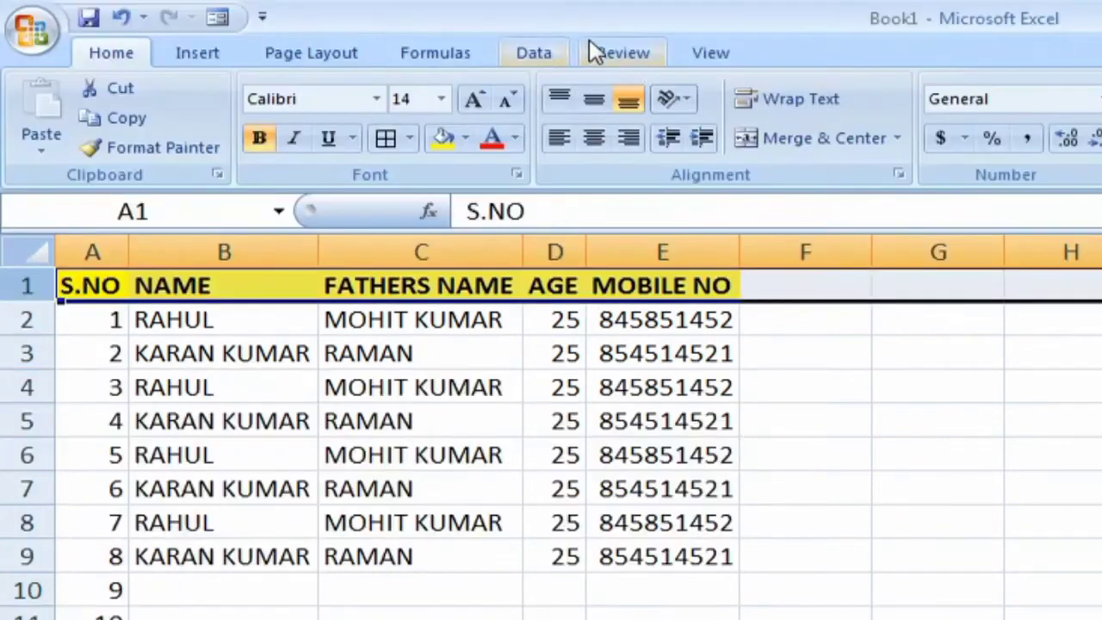
Apply View > Freeze Panes to fix rows 1–10 and columns A–G
click(711, 55)
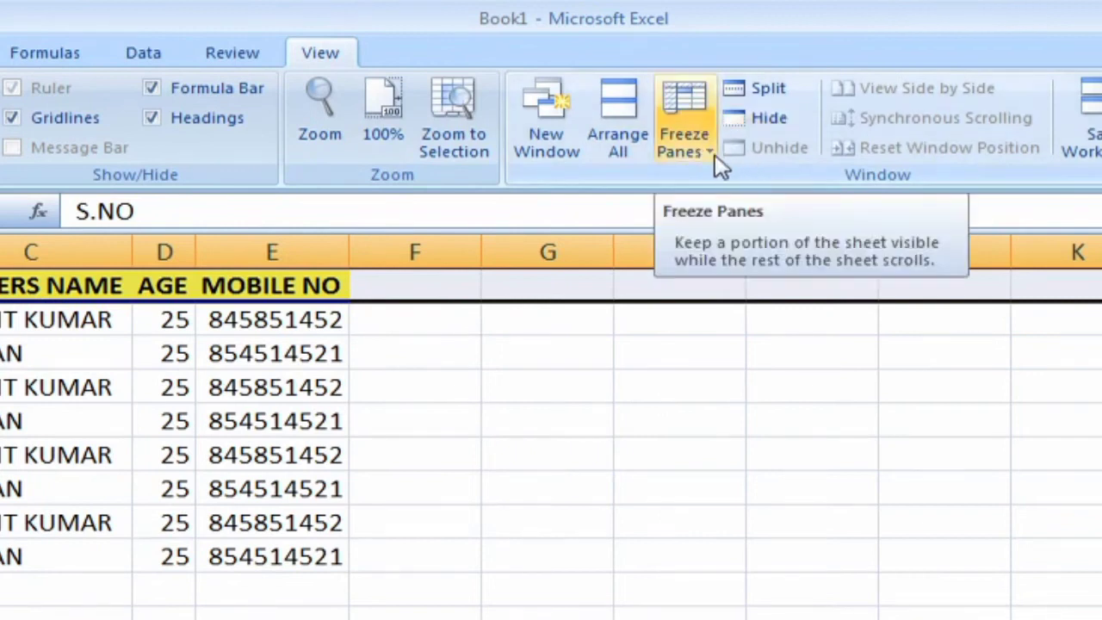
click(714, 155)
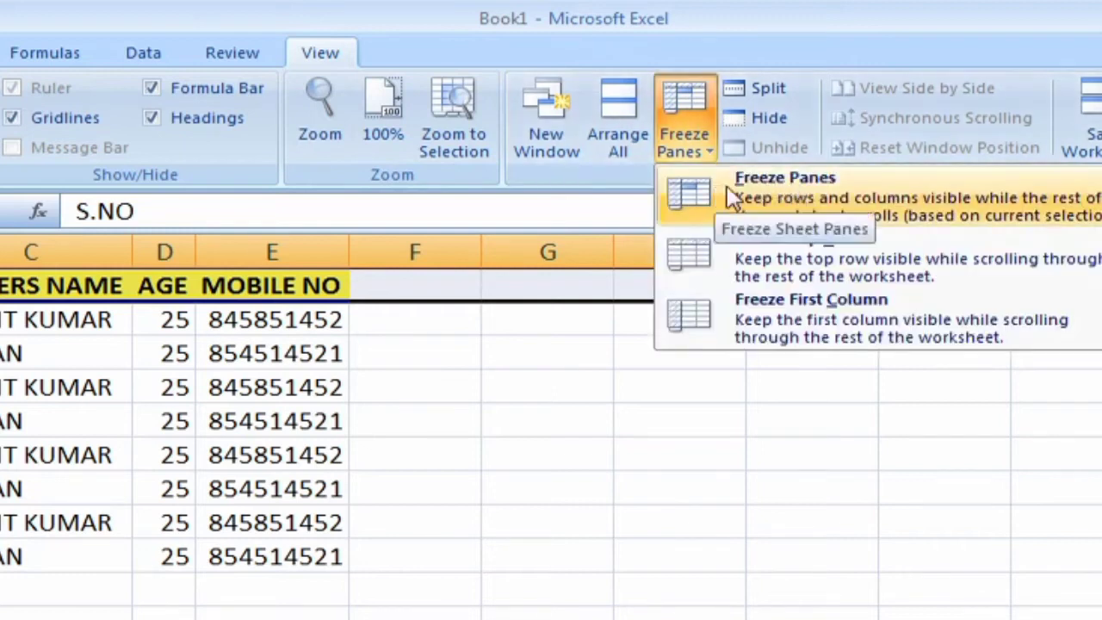
click(799, 191)
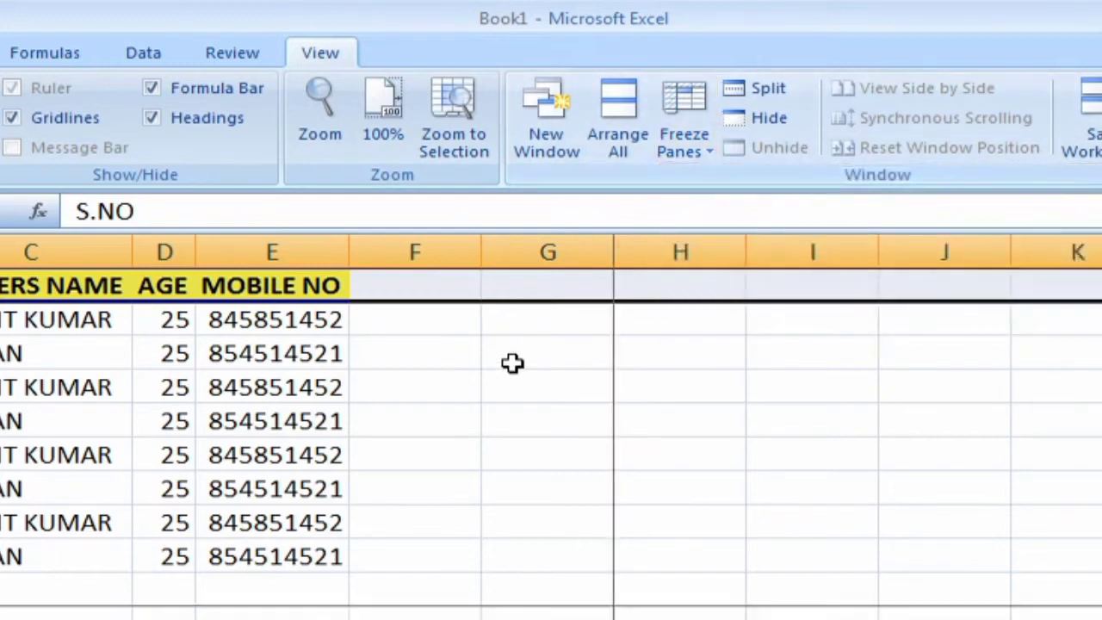
click(425, 442)
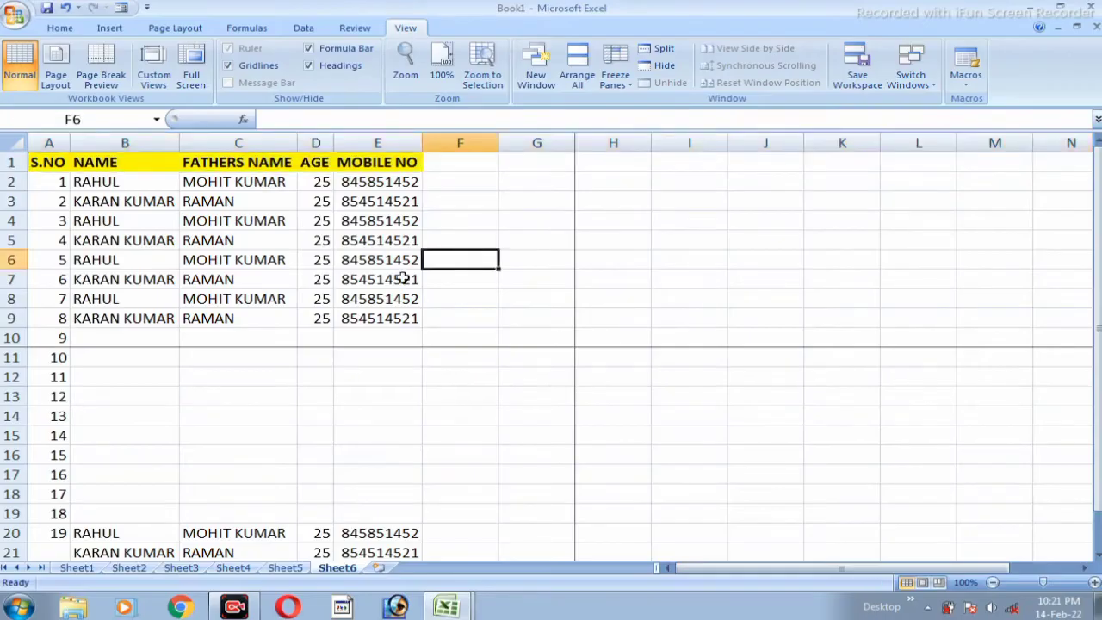
Scroll down to rows 104–114 to show the frozen top rows, then select row 1
scroll(153, 404, down, 3)
scroll(160, 382, down, 3)
scroll(231, 388, down, 3)
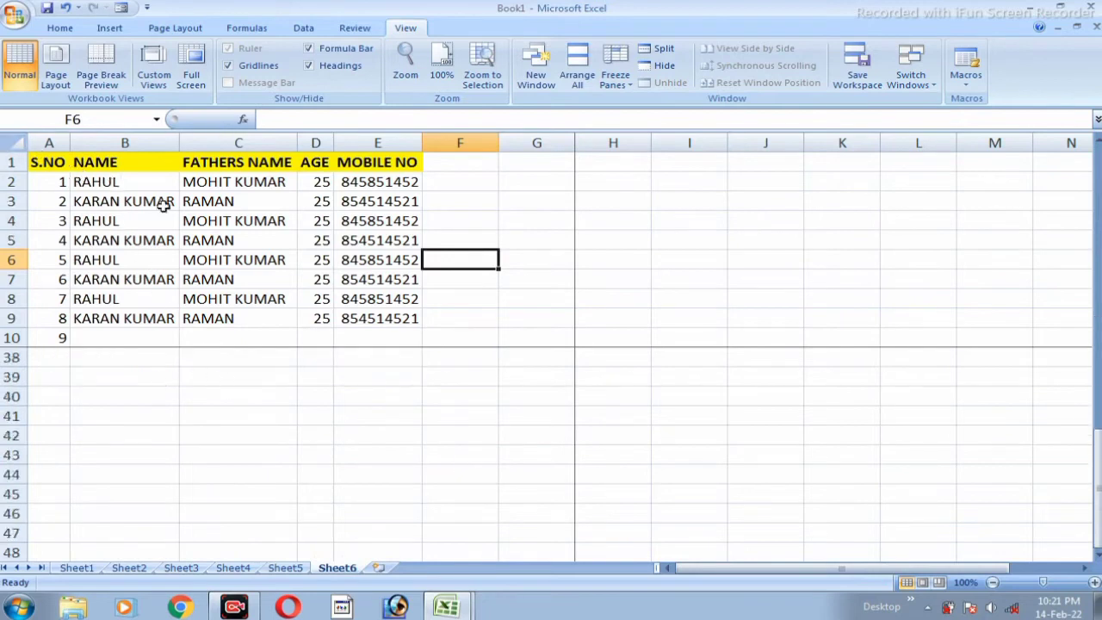
scroll(59, 402, down, 5)
scroll(129, 387, down, 3)
scroll(198, 364, up, 8)
scroll(198, 364, up, 5)
scroll(198, 363, up, 5)
scroll(199, 363, down, 6)
scroll(200, 363, down, 8)
scroll(200, 364, down, 2)
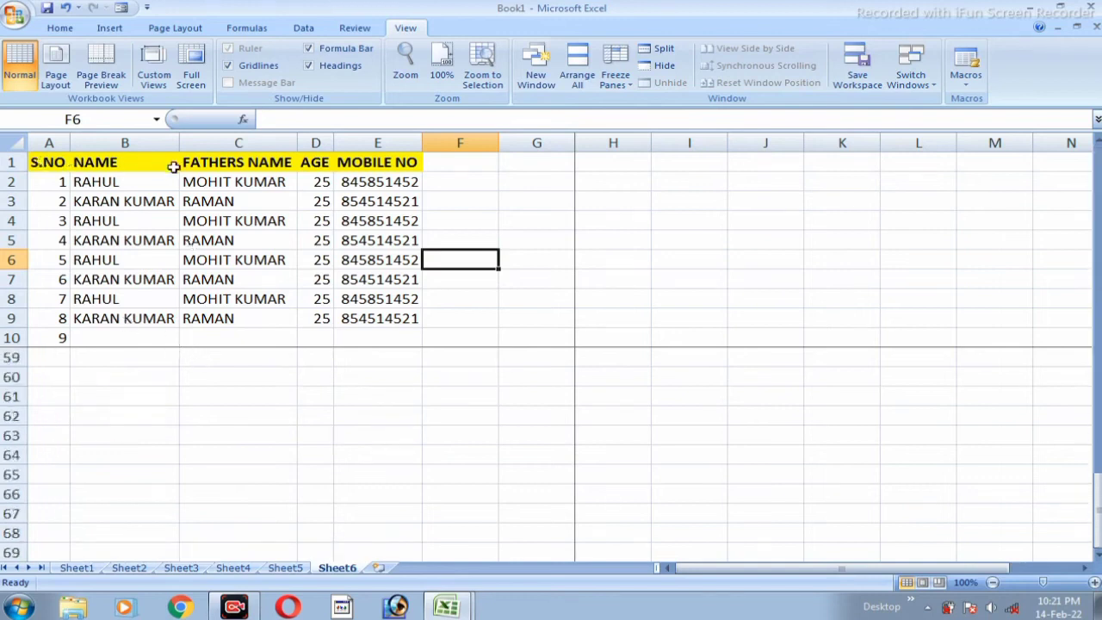
scroll(215, 573, down, 2)
scroll(216, 573, down, 3)
scroll(215, 573, down, 5)
scroll(216, 572, down, 1)
scroll(168, 488, down, 4)
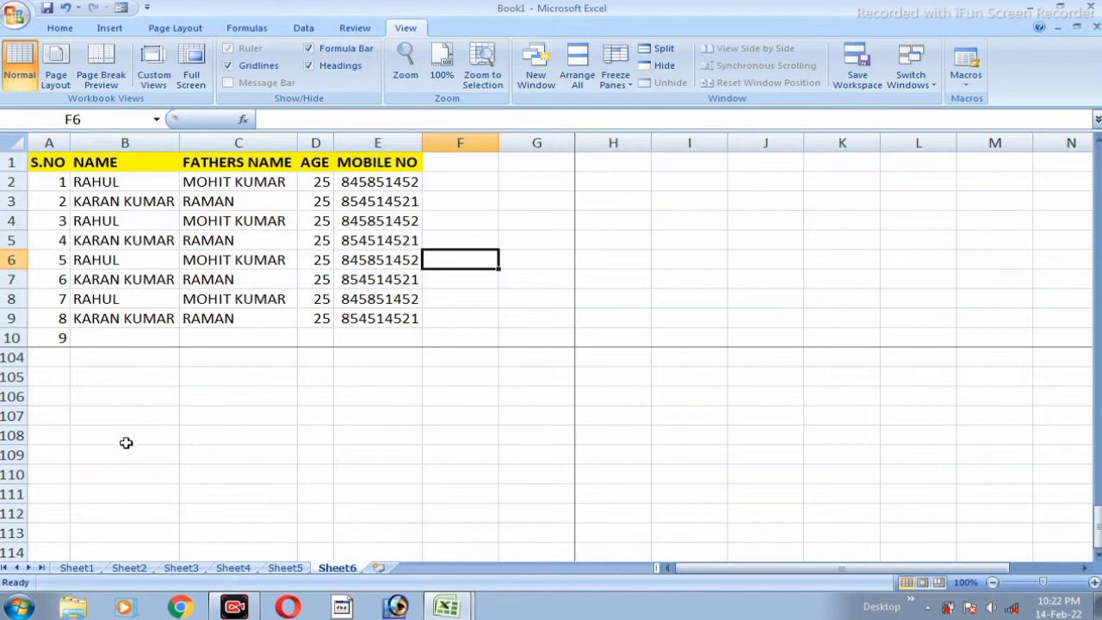
click(6, 163)
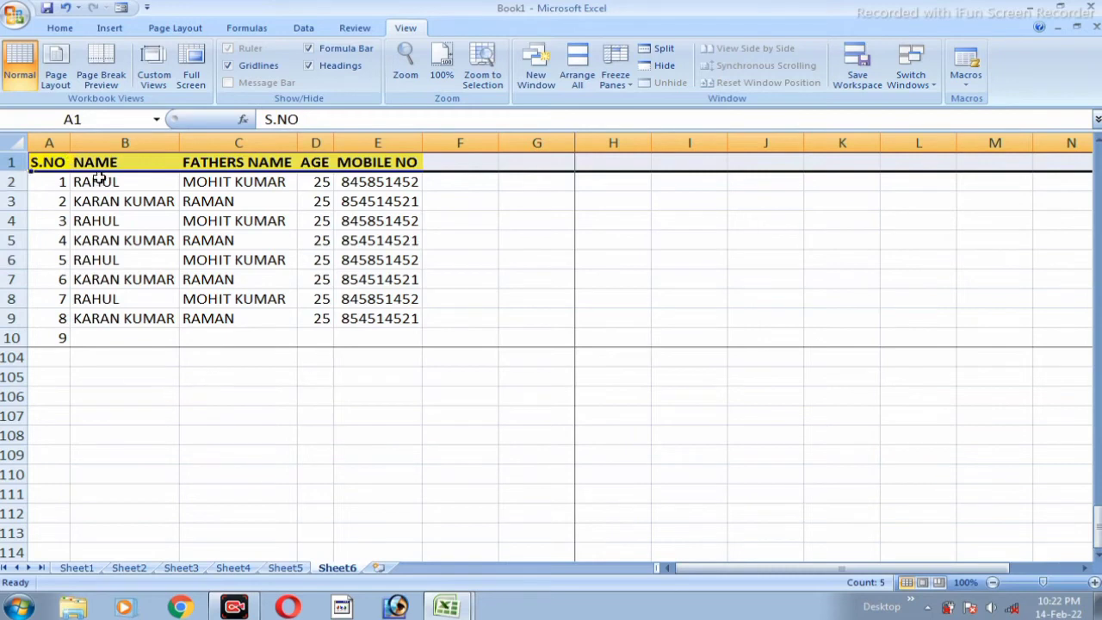
Choose Unfreeze Panes from the View tab's Freeze Panes menu
click(629, 81)
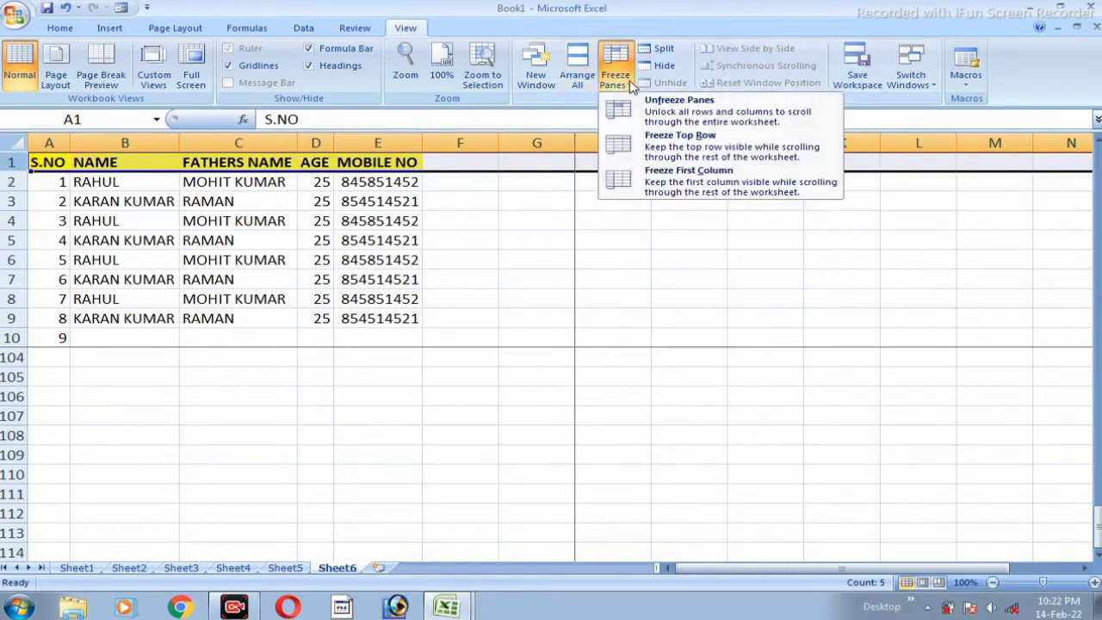
click(691, 110)
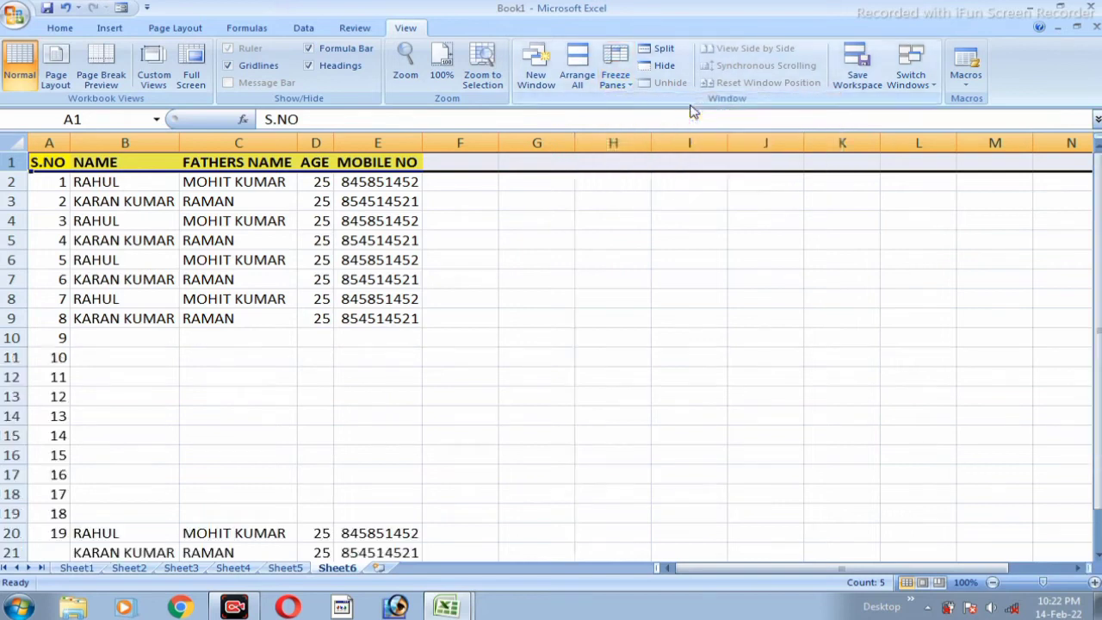
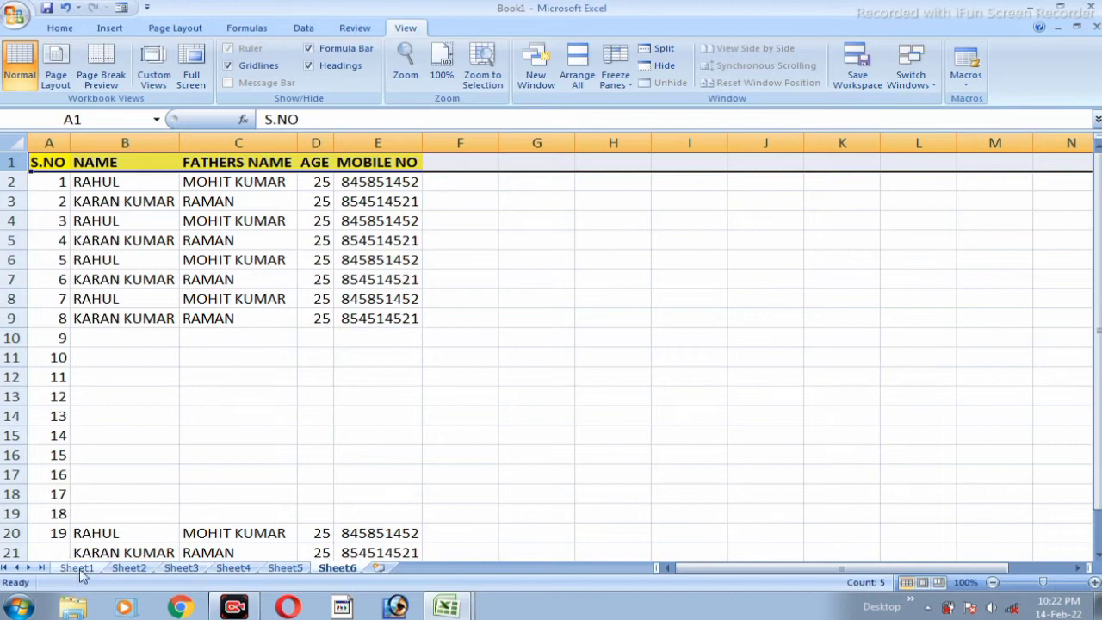
Clear all contents and formatting from row 26, including the merged SUNDAY SUNDAY cells
scroll(444, 355, down, 2)
scroll(438, 352, up, 4)
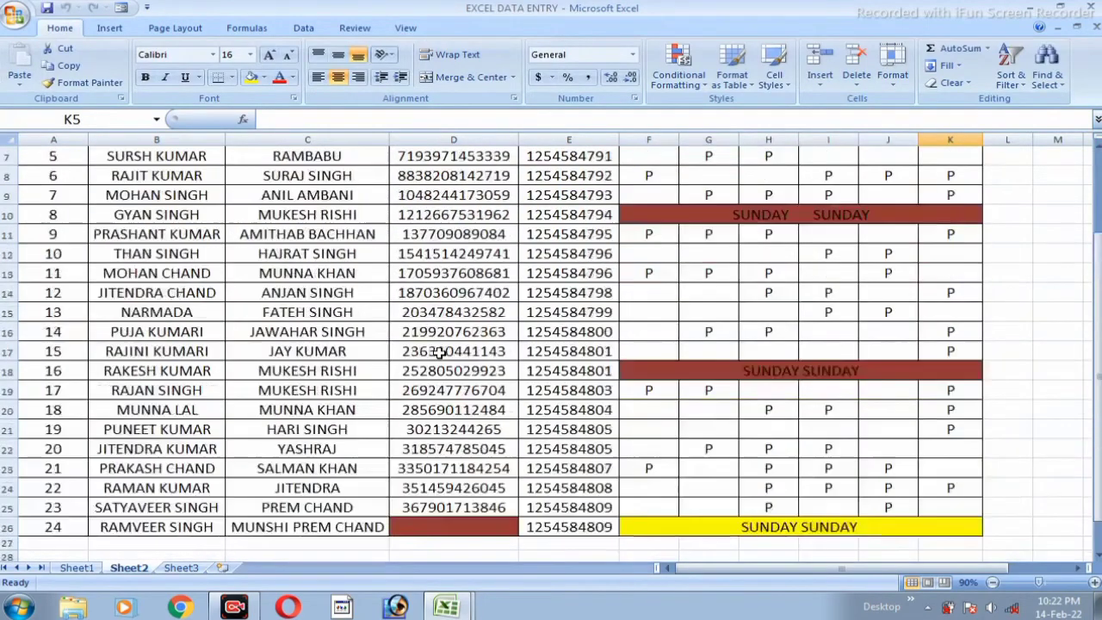
scroll(372, 385, down, 2)
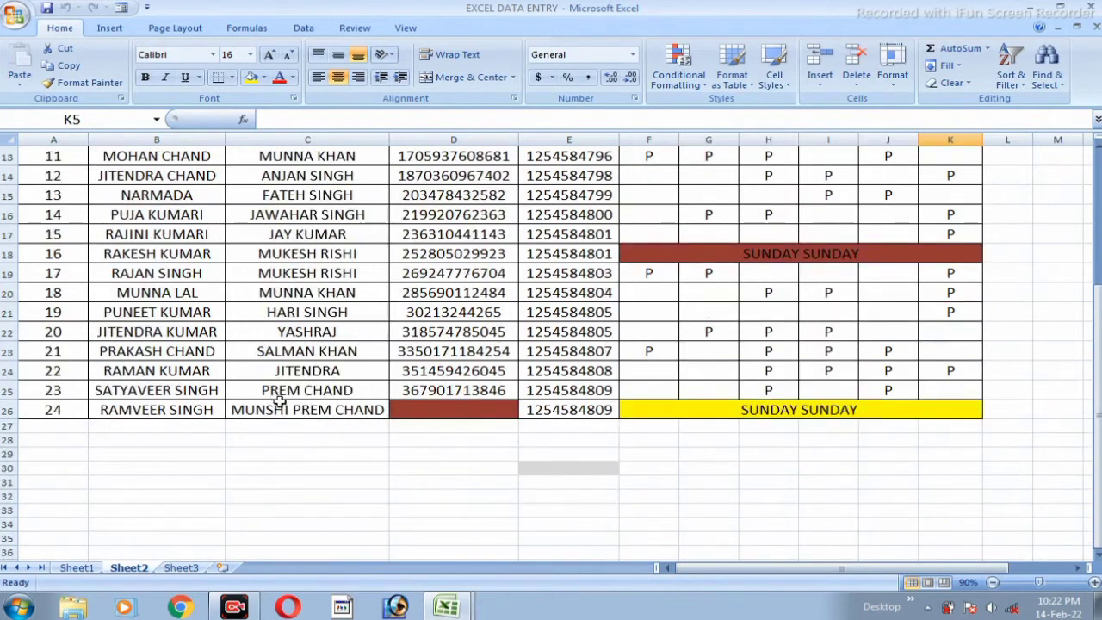
click(9, 411)
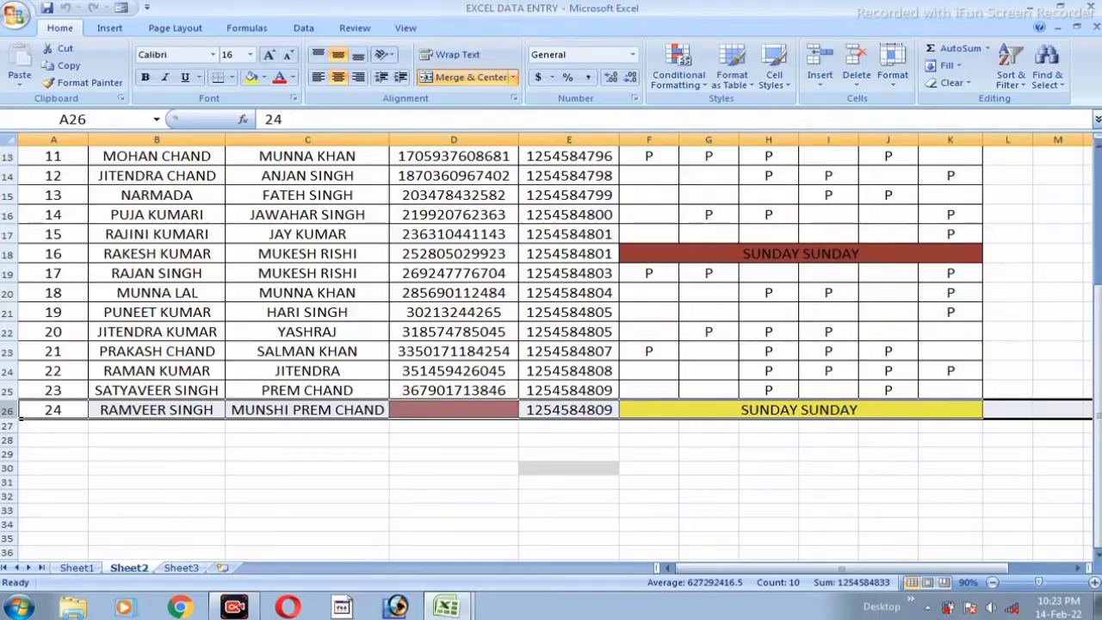
click(262, 77)
click(280, 238)
key(Delete)
click(266, 441)
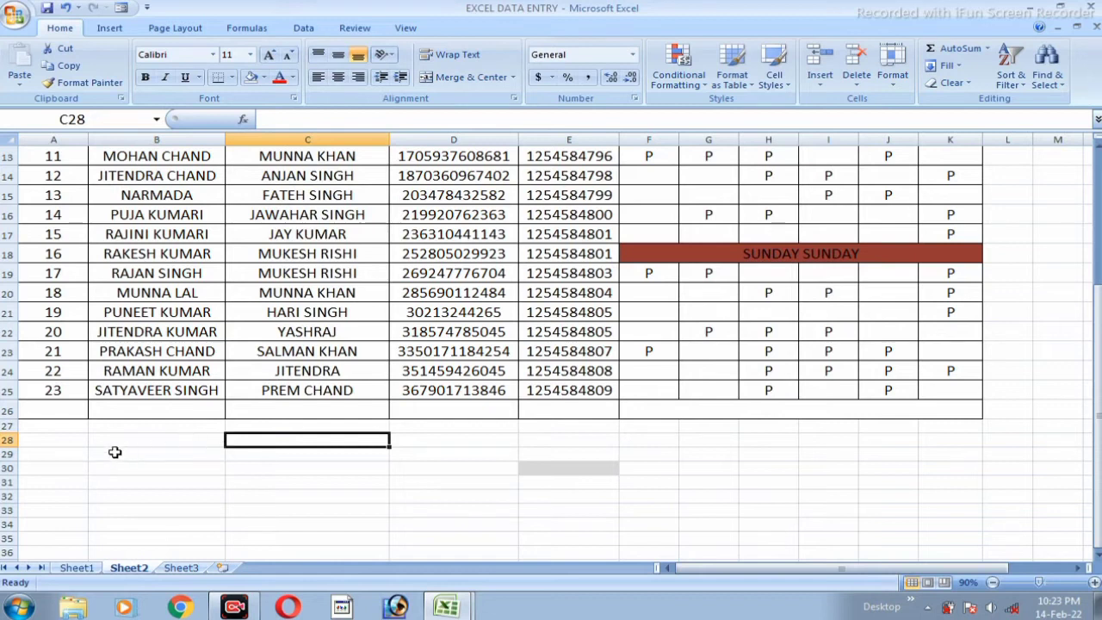
Practise selecting cells B26 through E26 in the now-empty row 26
click(118, 413)
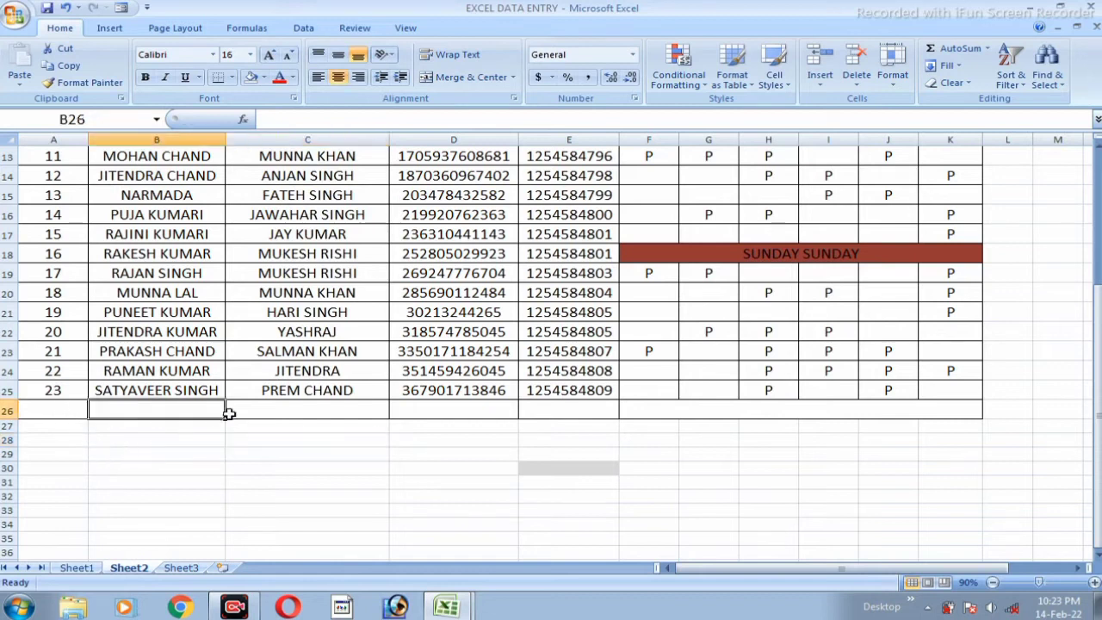
click(288, 416)
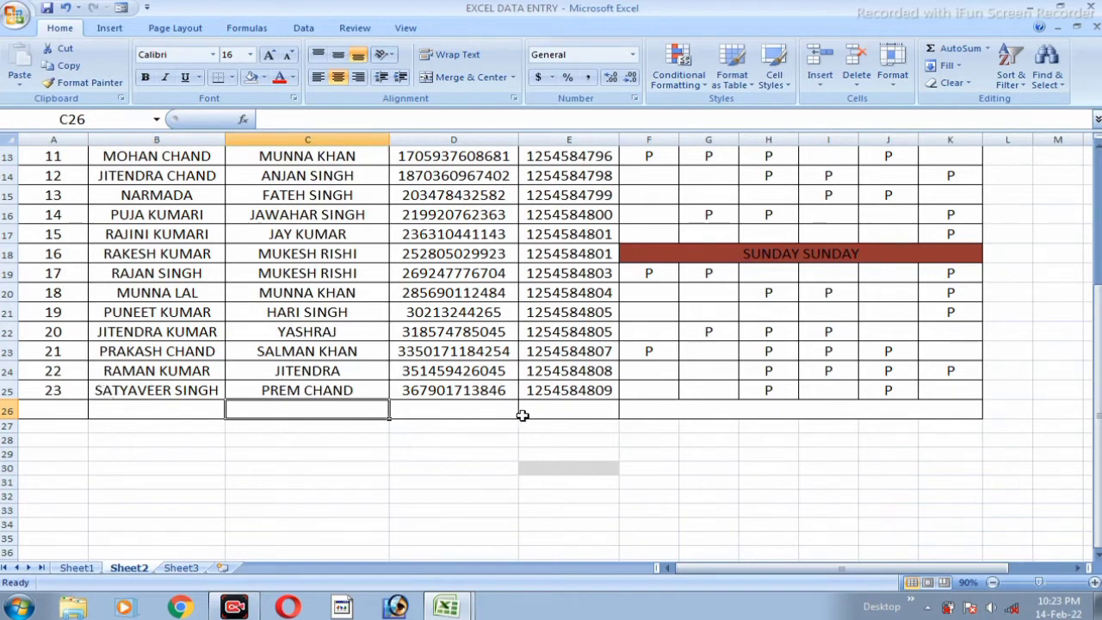
click(167, 411)
drag(166, 411, 544, 409)
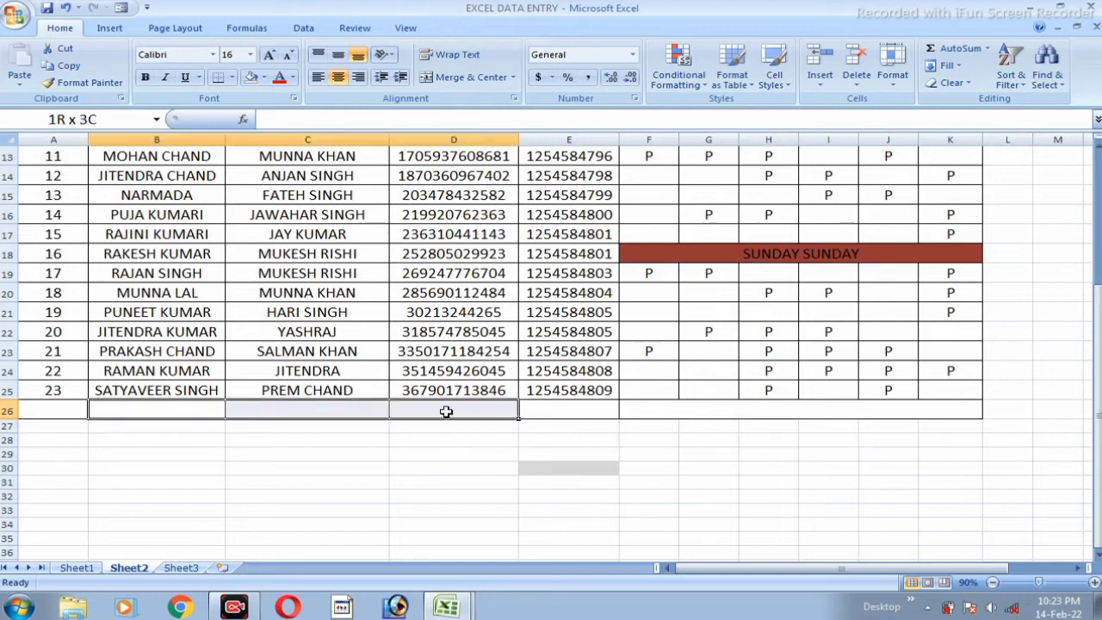
click(120, 406)
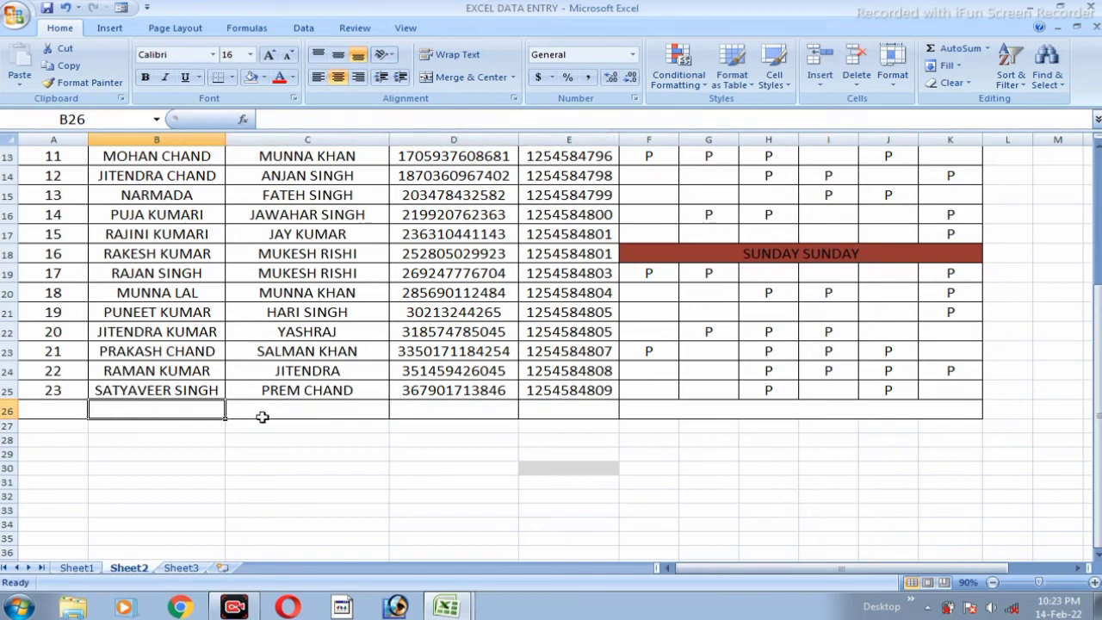
drag(263, 417, 586, 404)
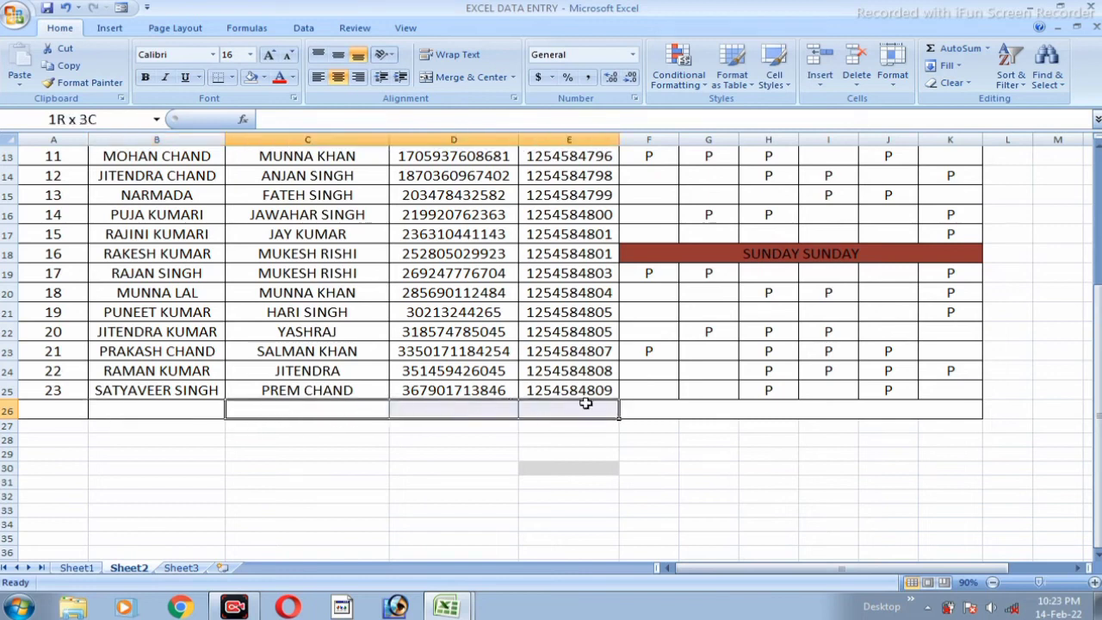
click(560, 414)
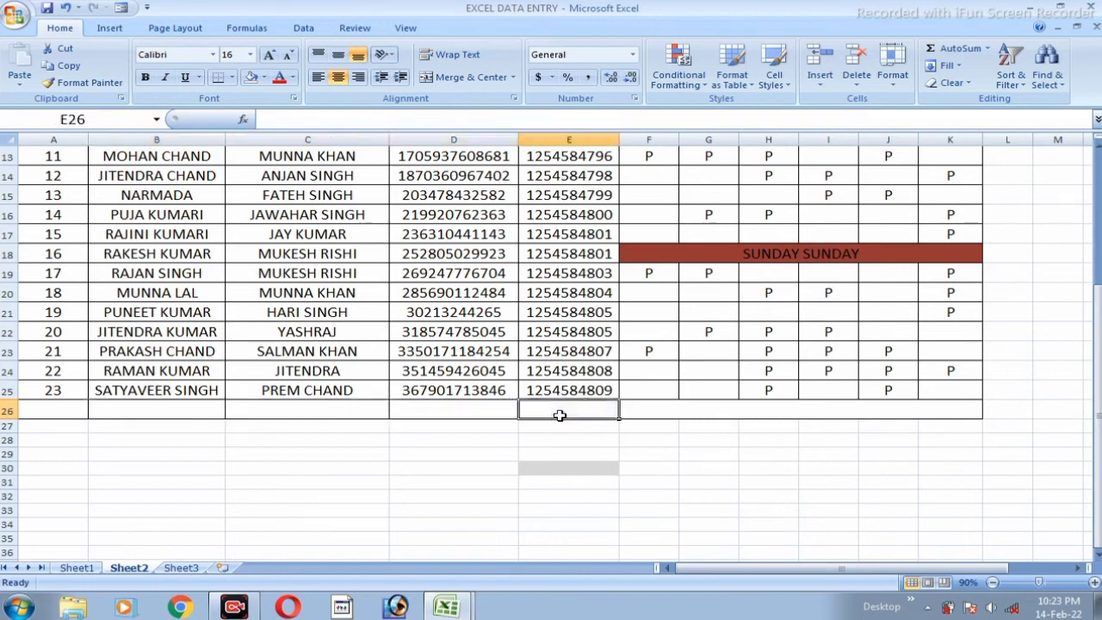
click(162, 407)
drag(425, 408, 551, 406)
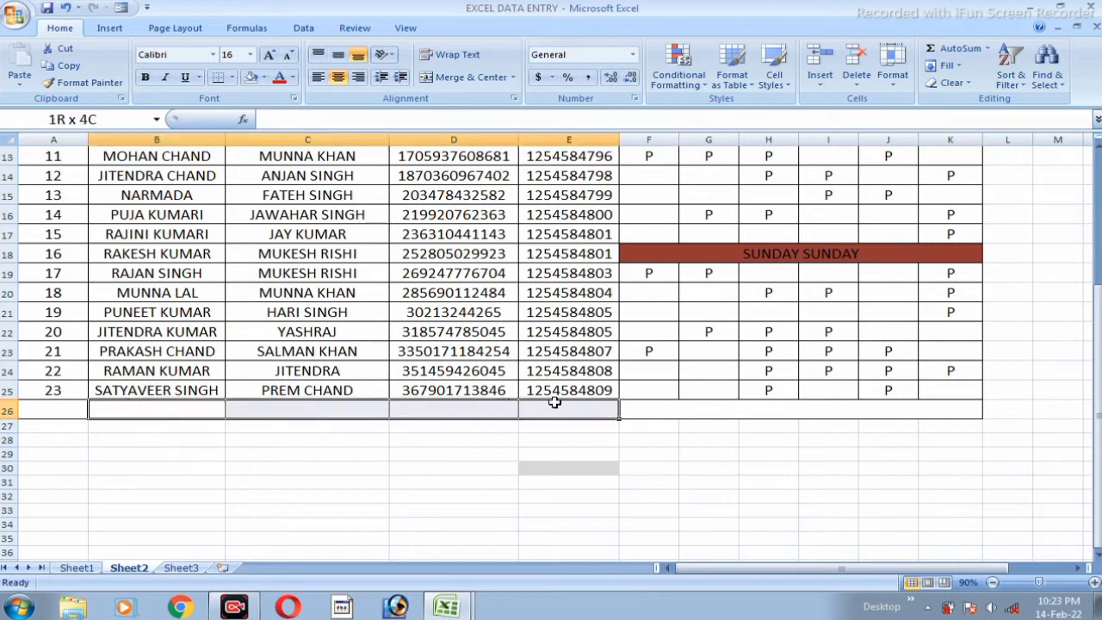
click(110, 430)
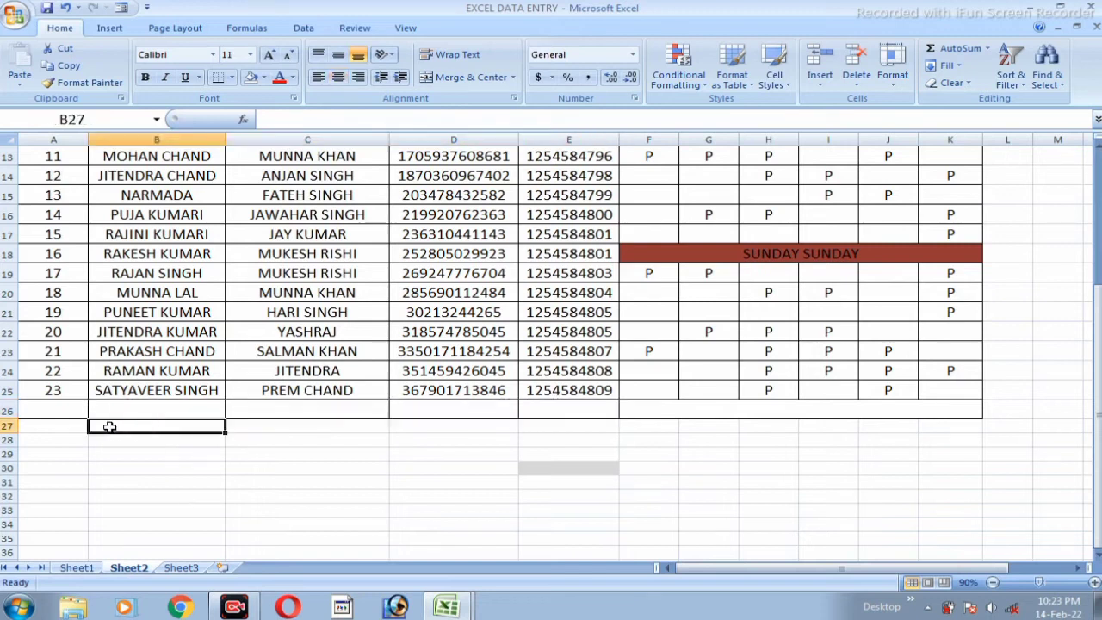
Fill row 25's entry down into B26:E26, rename B26 to BHURA, then undo the changes
drag(97, 411, 541, 404)
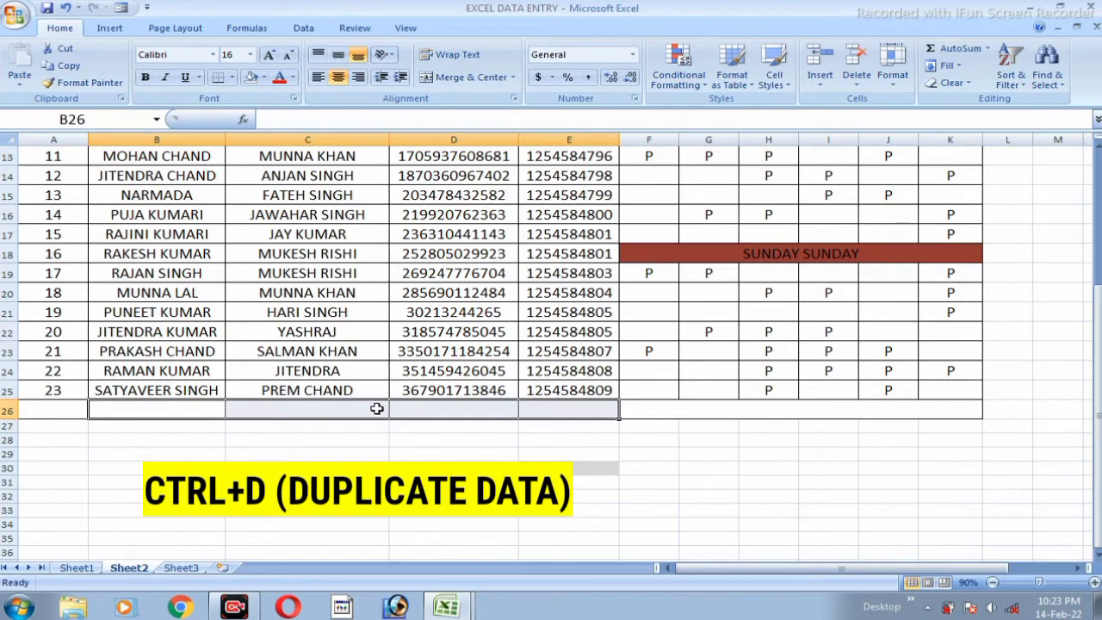
key(ctrl+d)
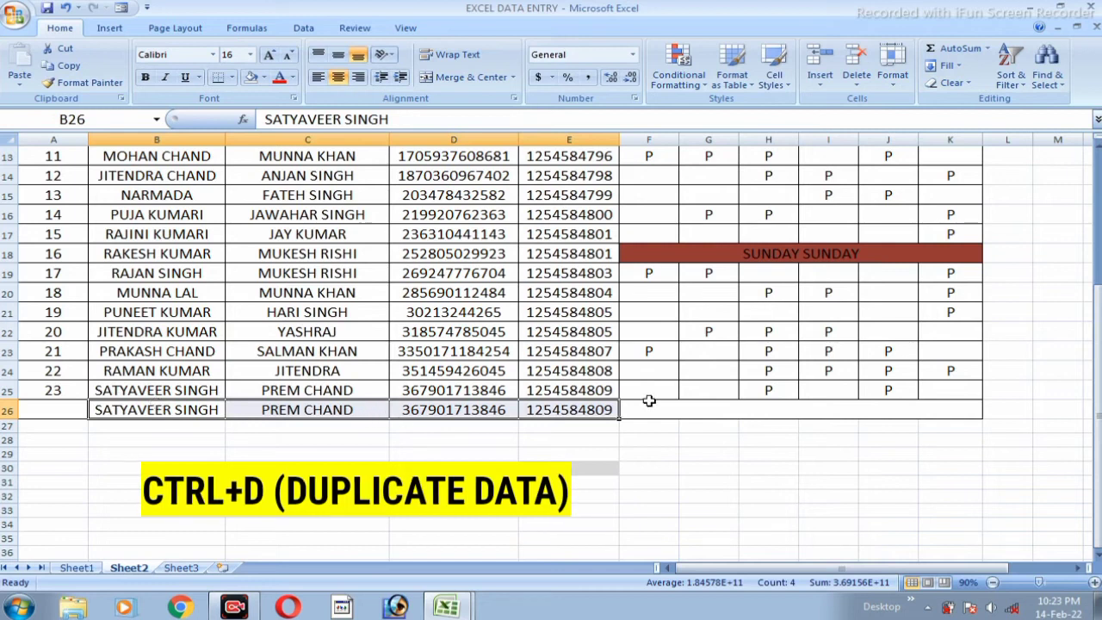
click(161, 410)
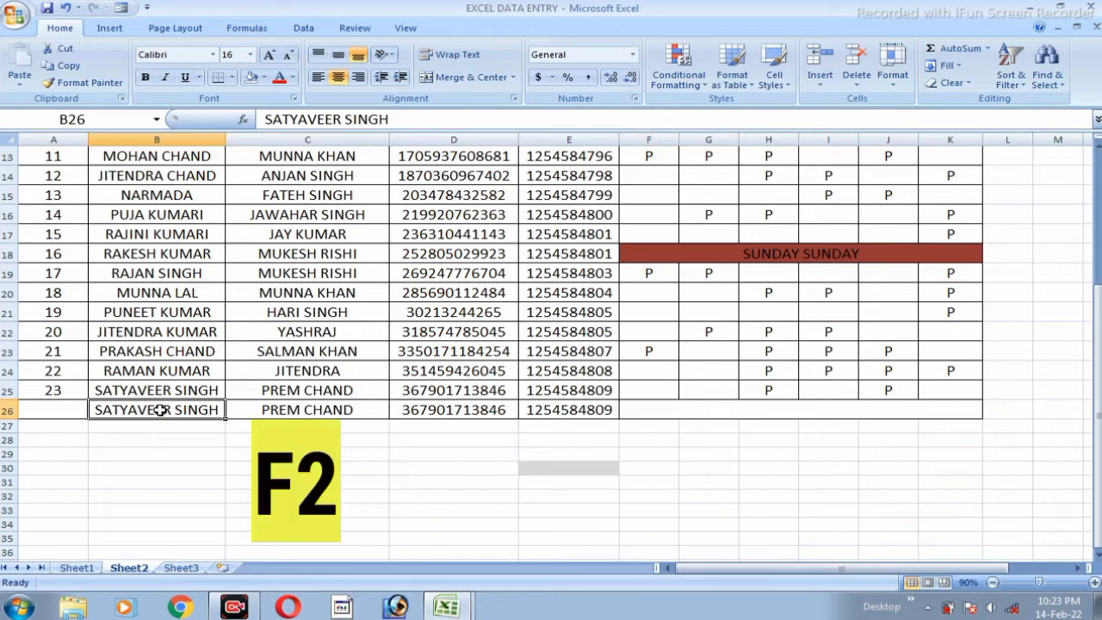
key(F2)
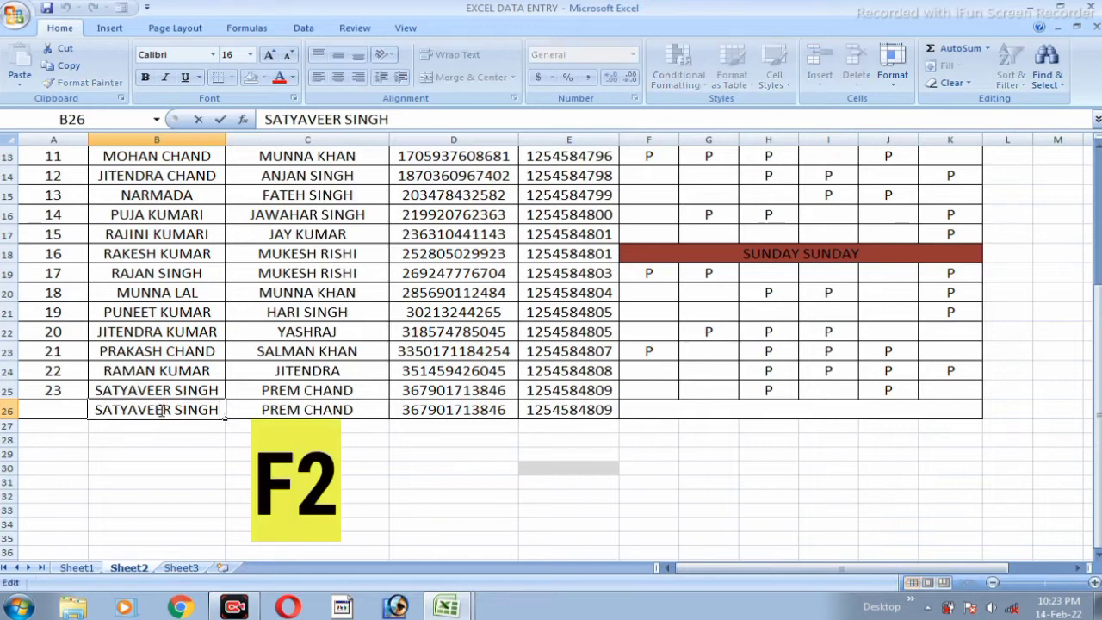
key(BackSpace)
key(BackSpace)
key(BackSpace)
key(BackSpace)
key(BackSpace)
key(BackSpace)
key(BackSpace)
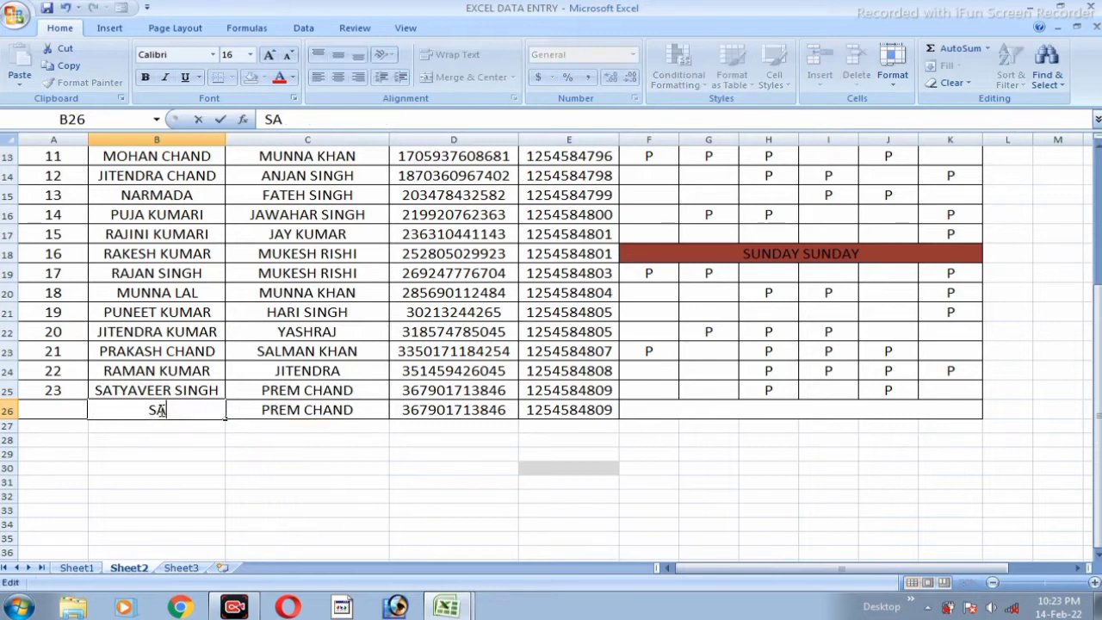
key(BackSpace)
key(BackSpace)
text(BHURA)
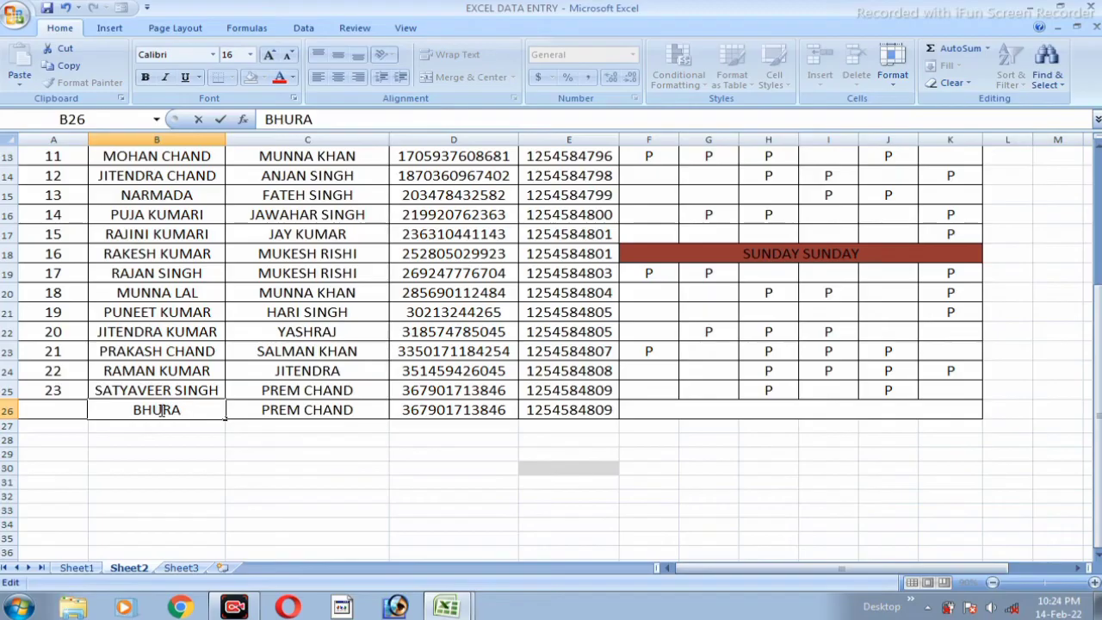
key(Return)
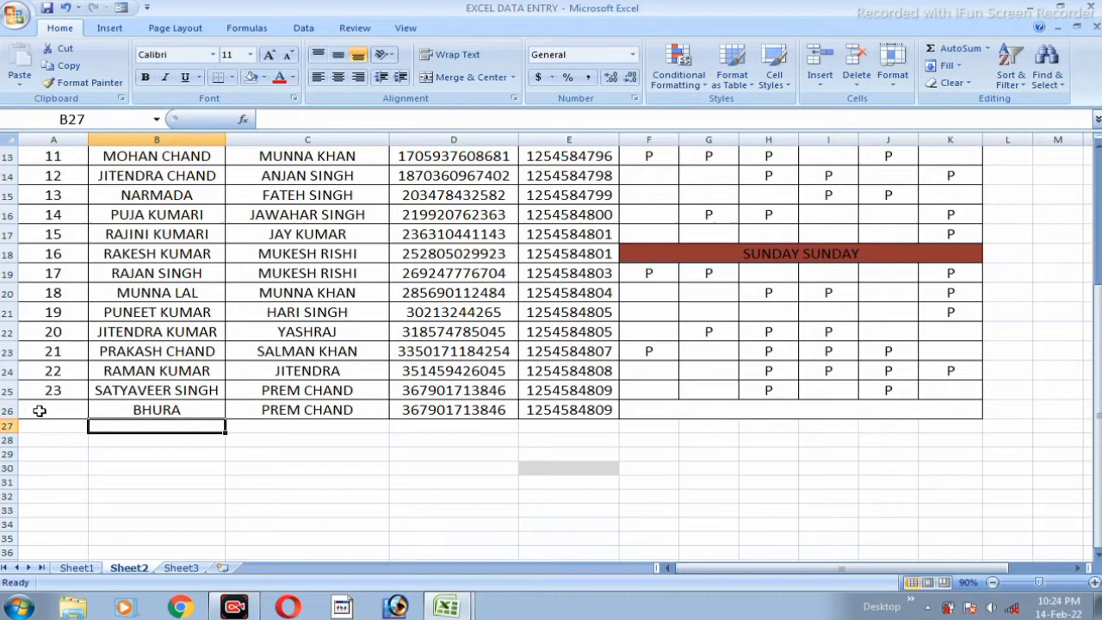
drag(138, 413, 381, 410)
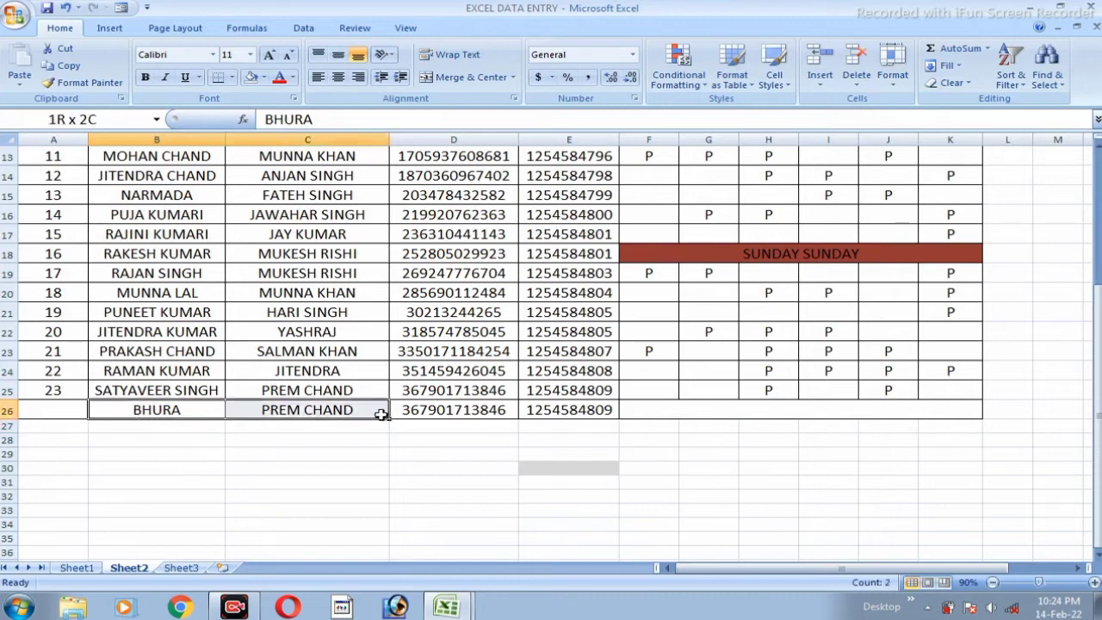
key(ctrl+z)
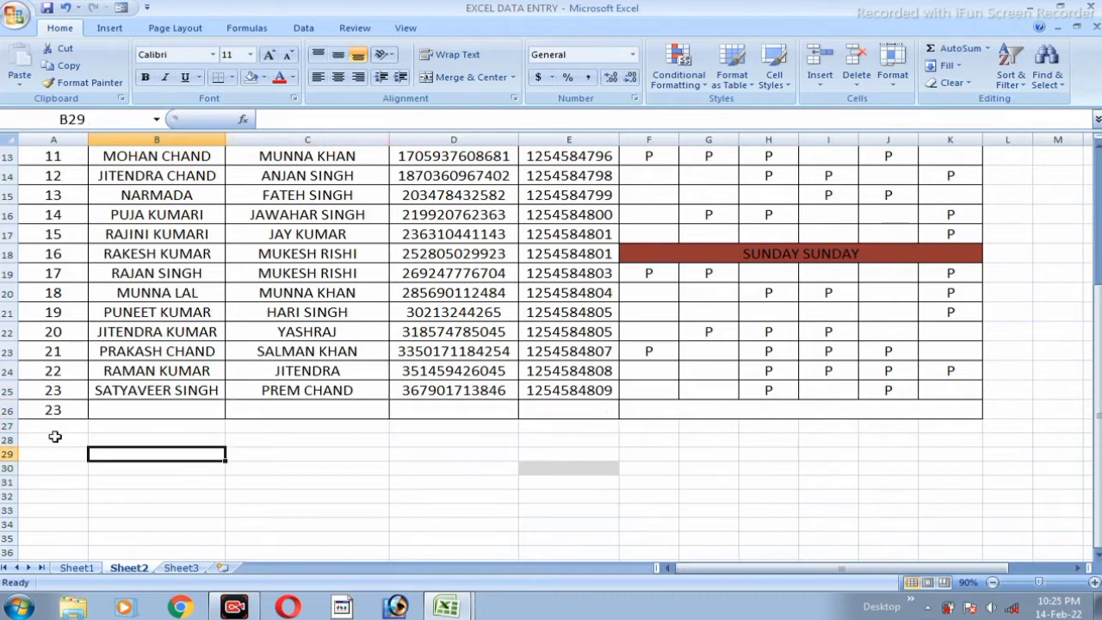
Type MOBILE into cell L1 and increase its font size
scroll(178, 444, up, 4)
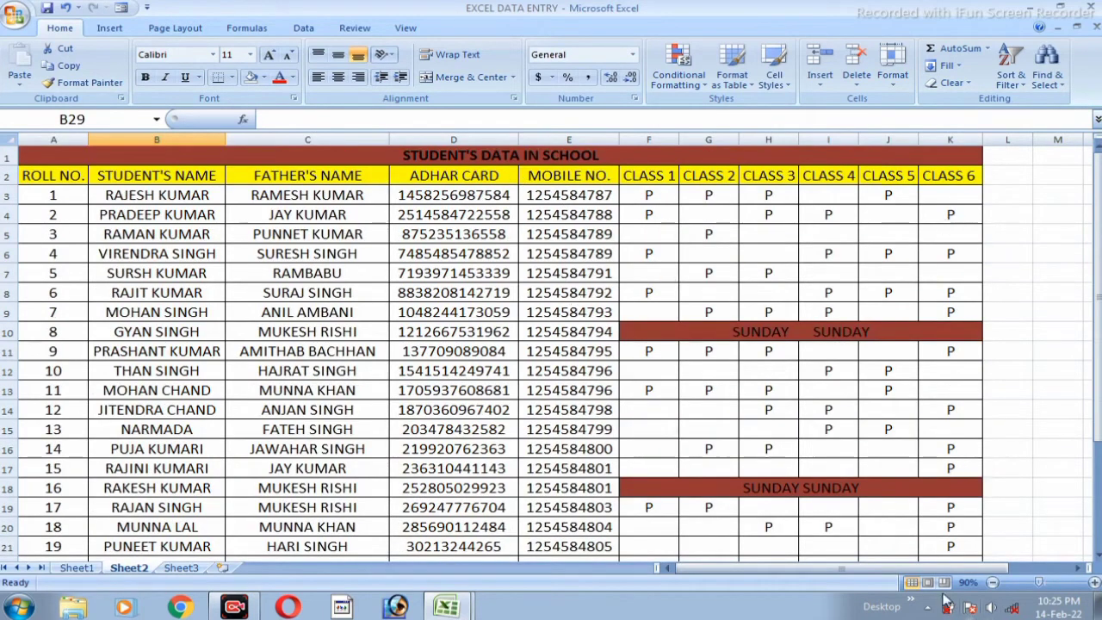
drag(892, 573, 905, 573)
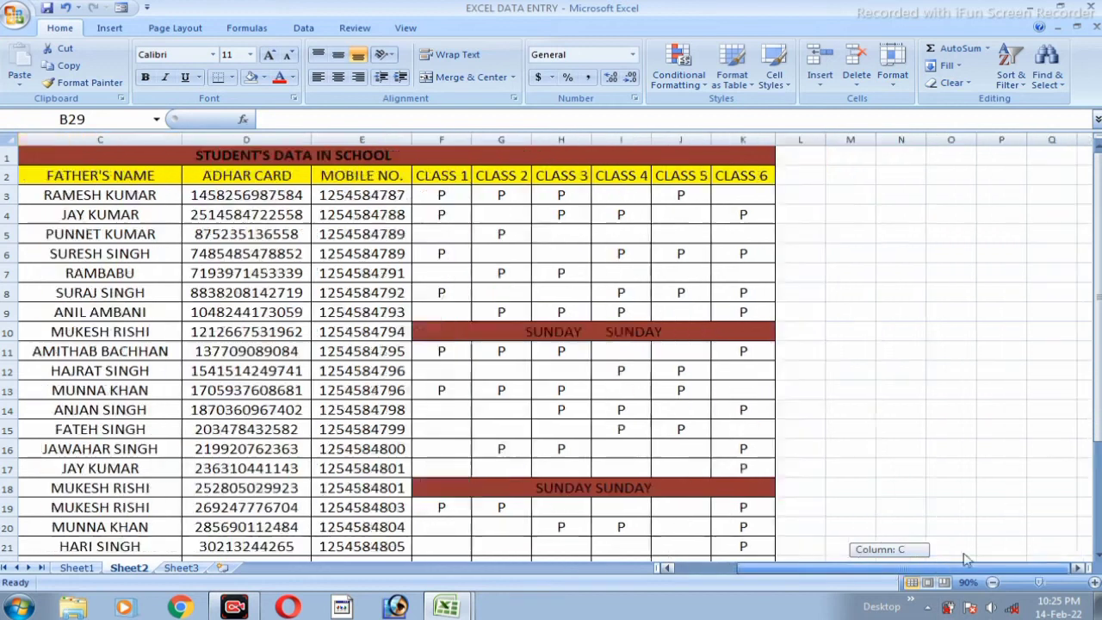
click(801, 167)
click(801, 156)
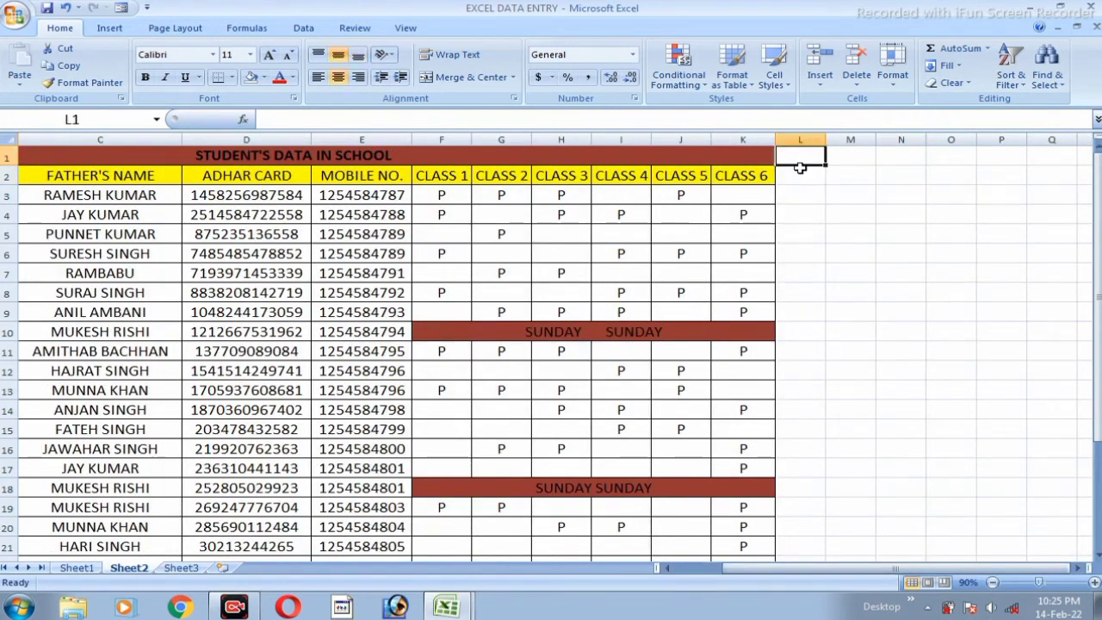
text(MOB)
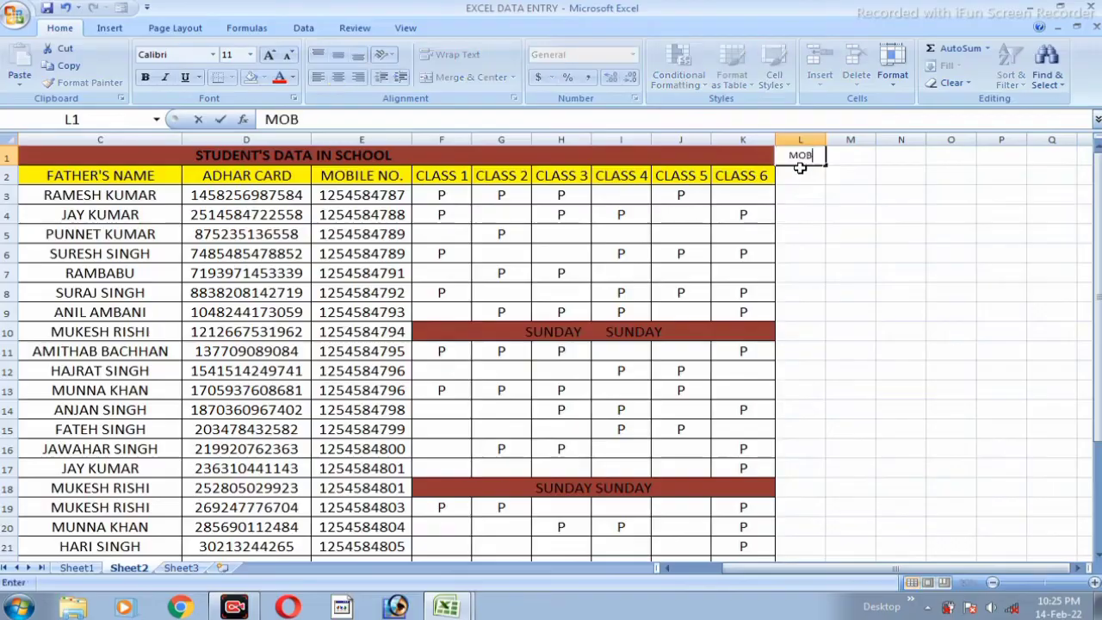
text(ILE)
key(Return)
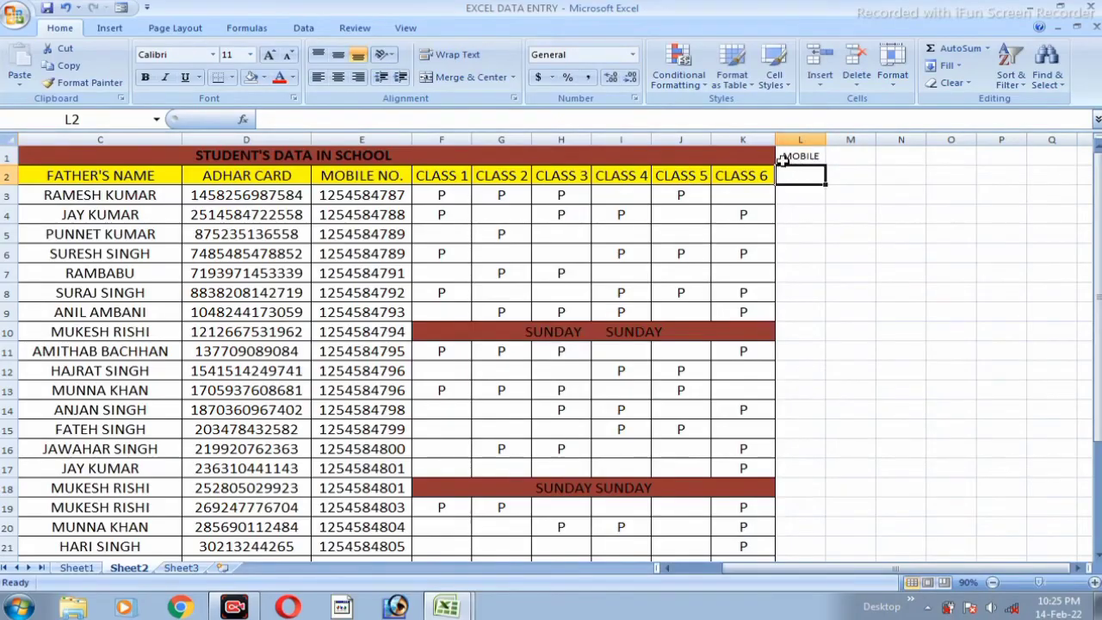
click(784, 161)
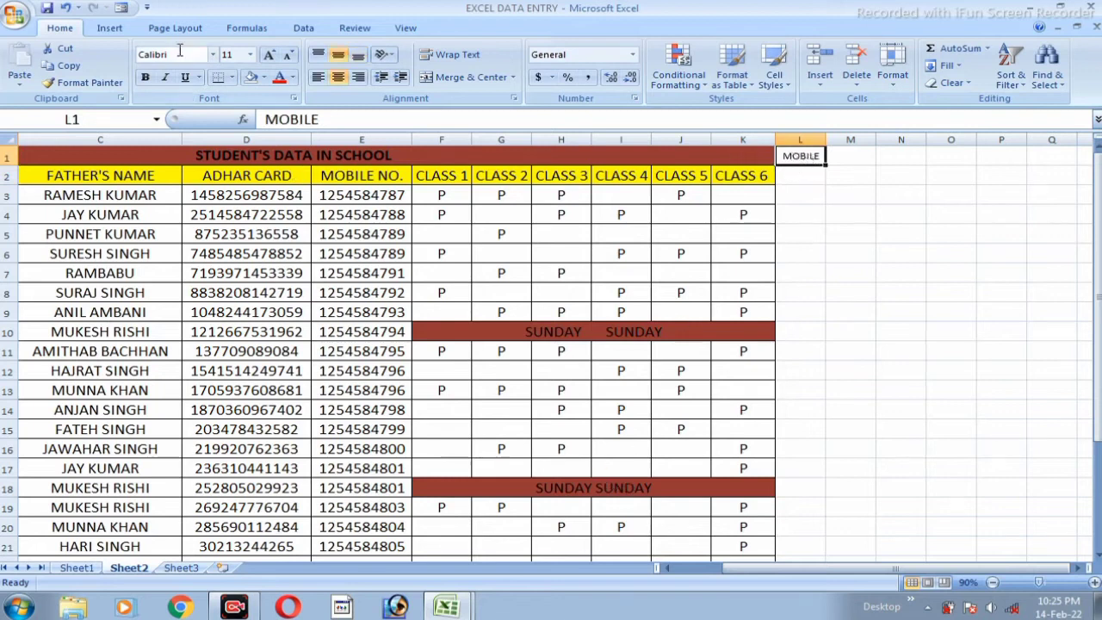
click(268, 56)
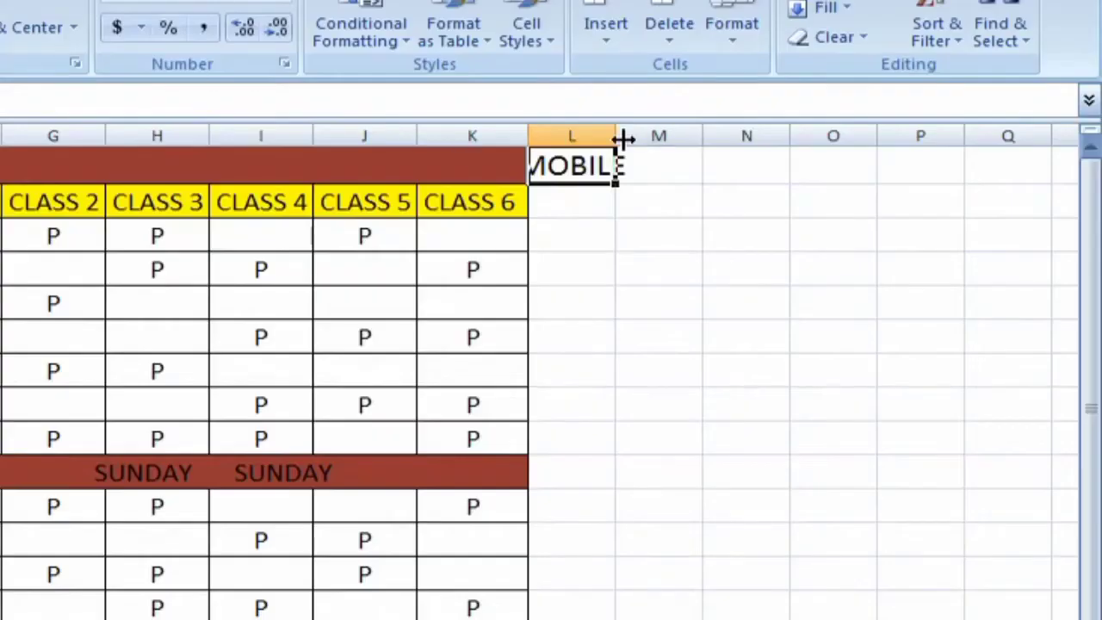
double_click(622, 137)
click(594, 209)
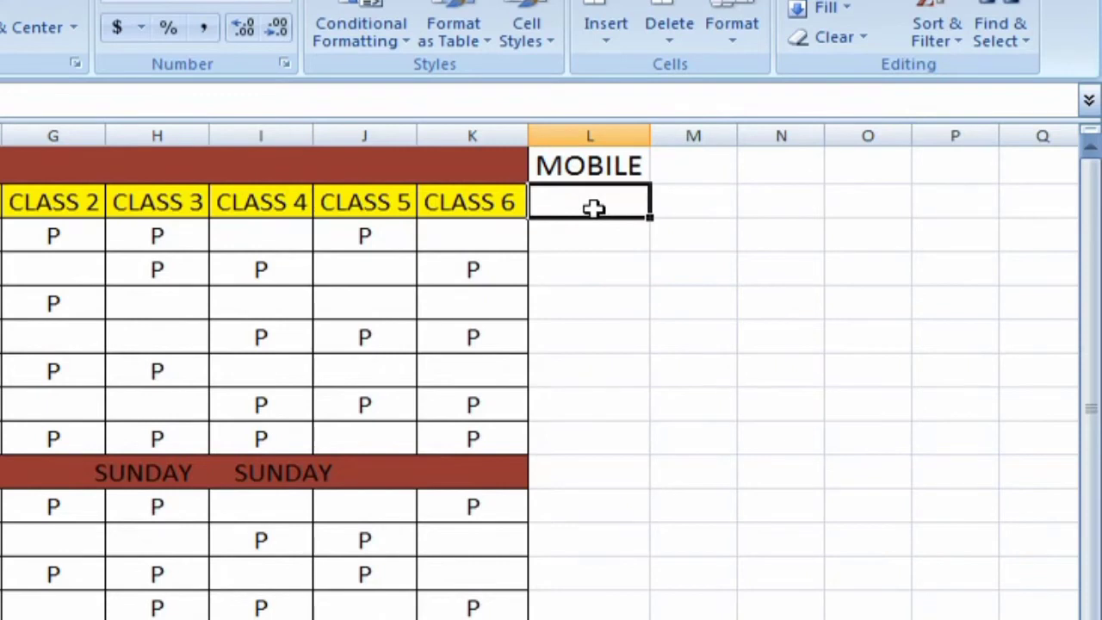
text(1234567891)
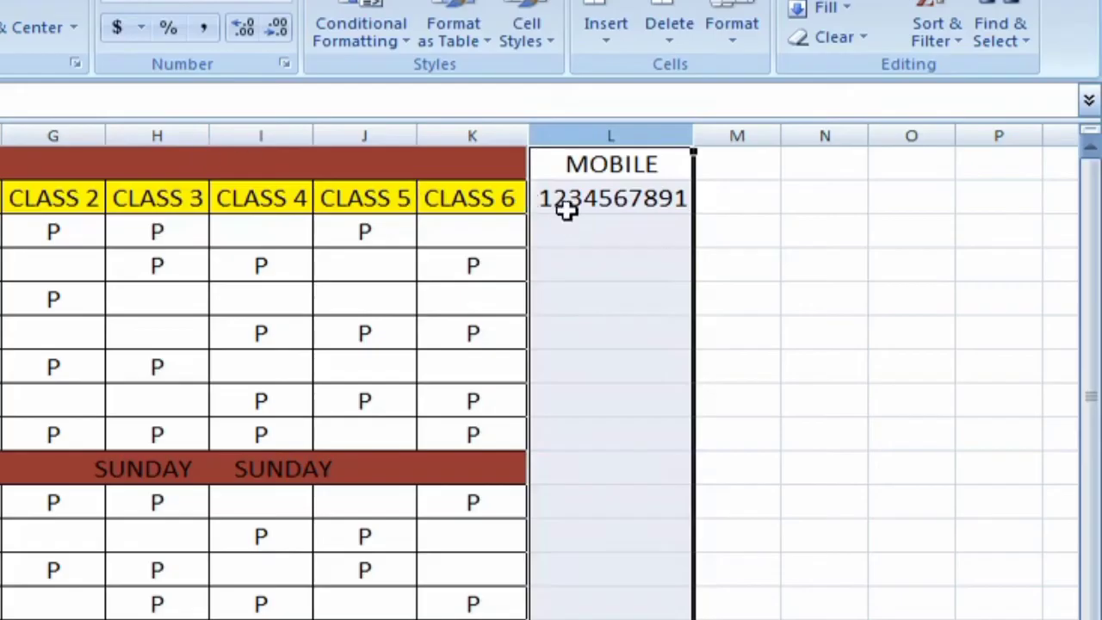
click(565, 206)
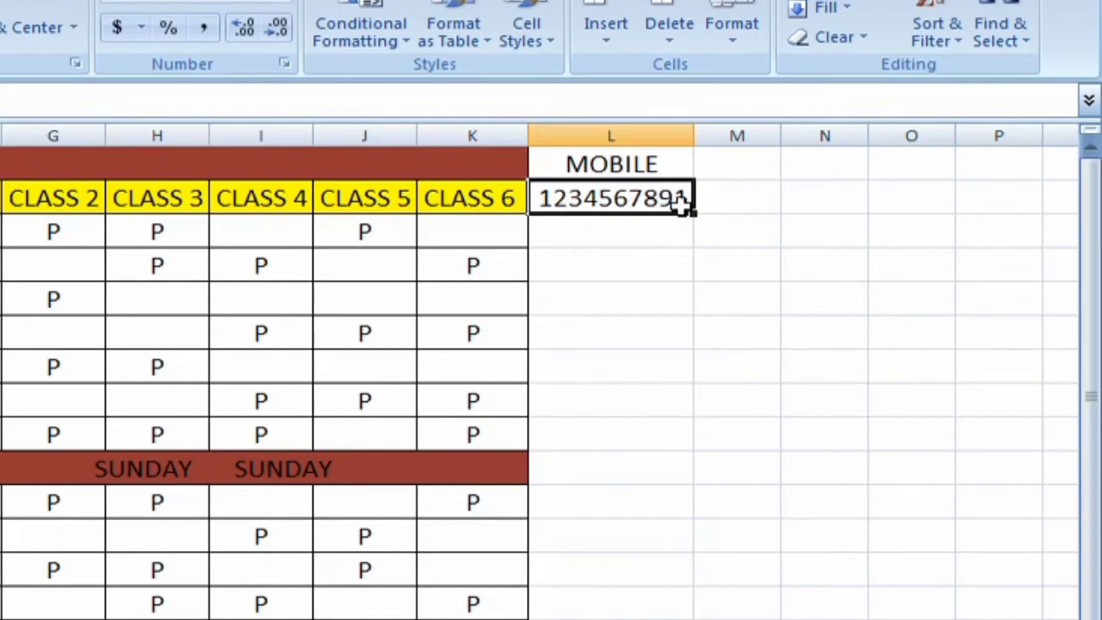
key(Down)
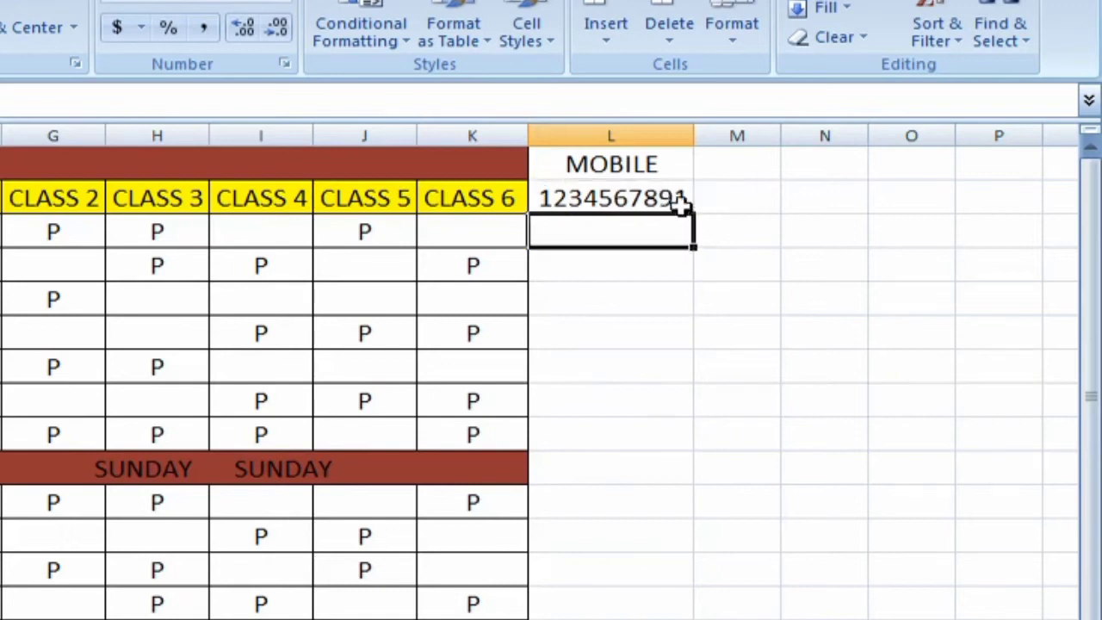
text(123455)
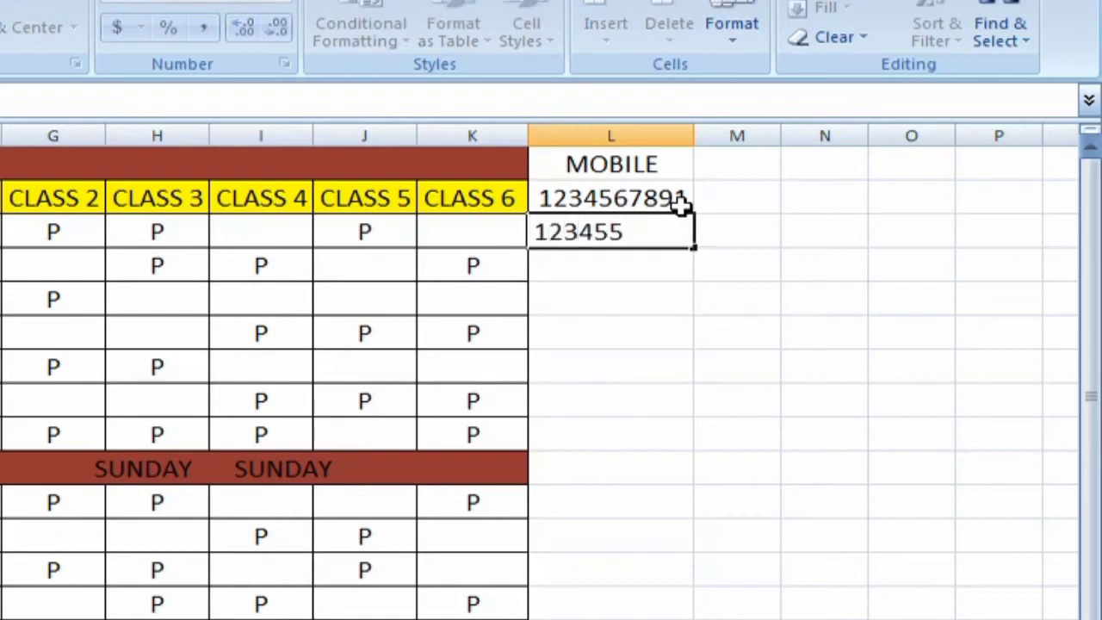
key(Return)
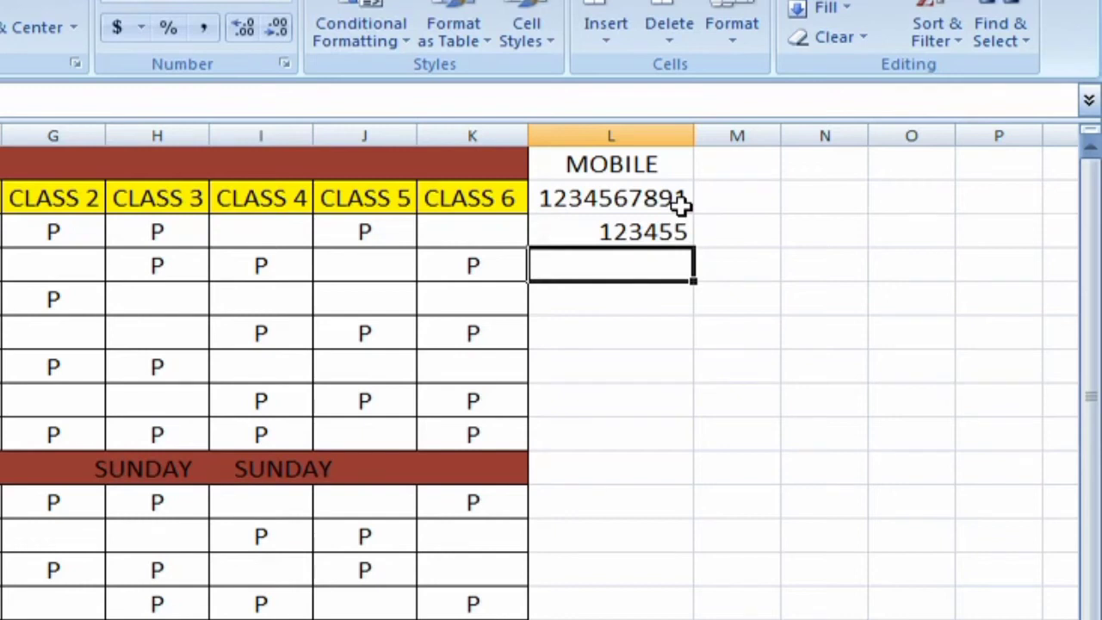
Delete the test numbers from L2:L3
click(627, 232)
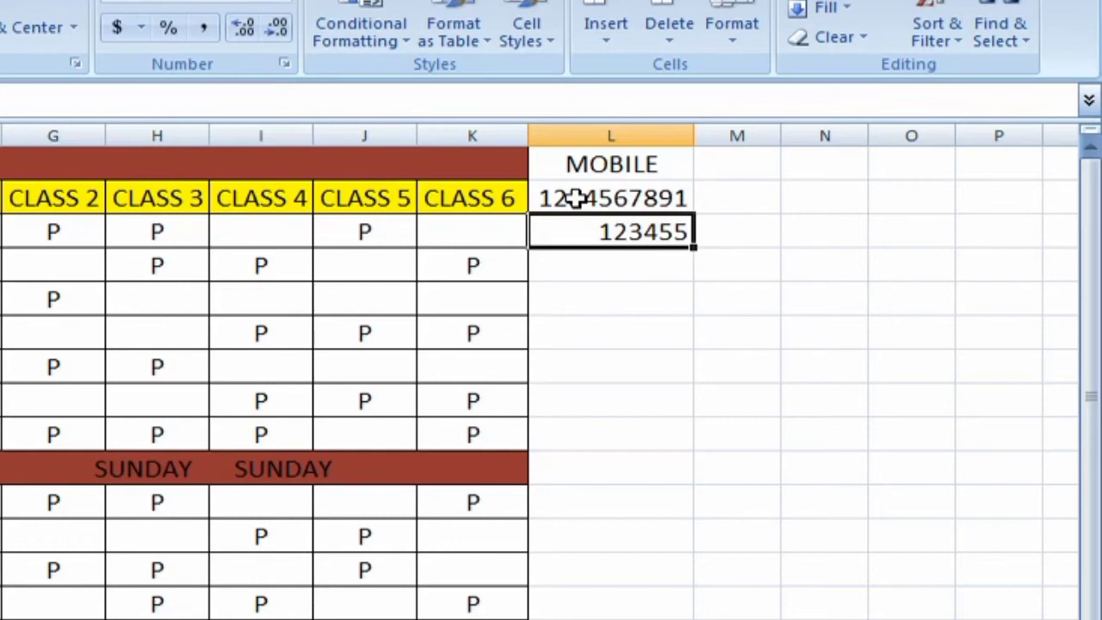
drag(575, 198, 624, 232)
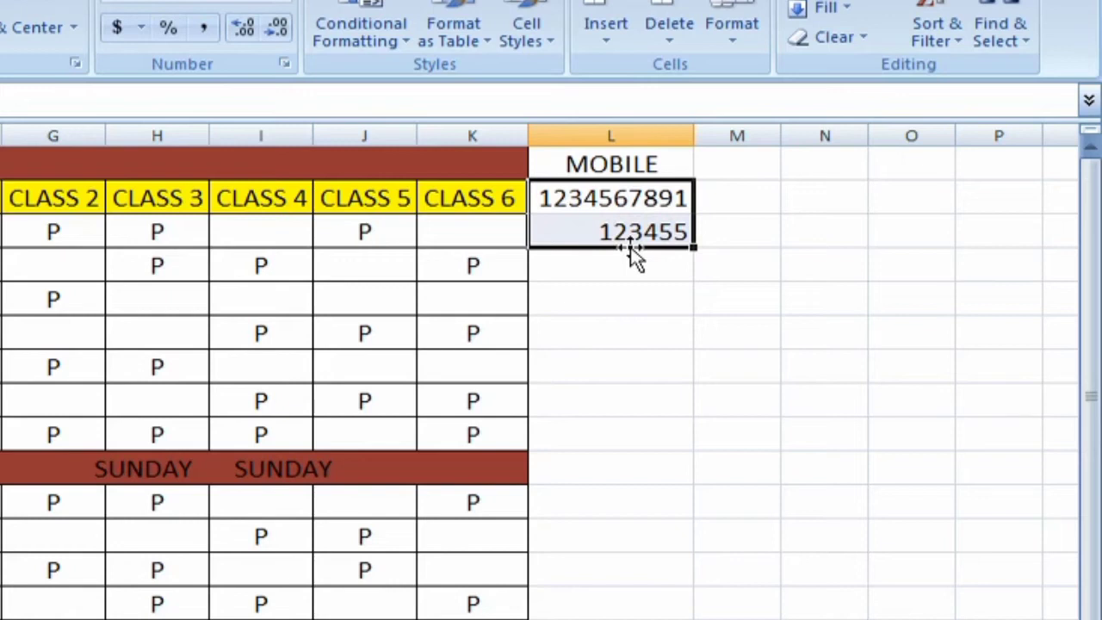
key(Delete)
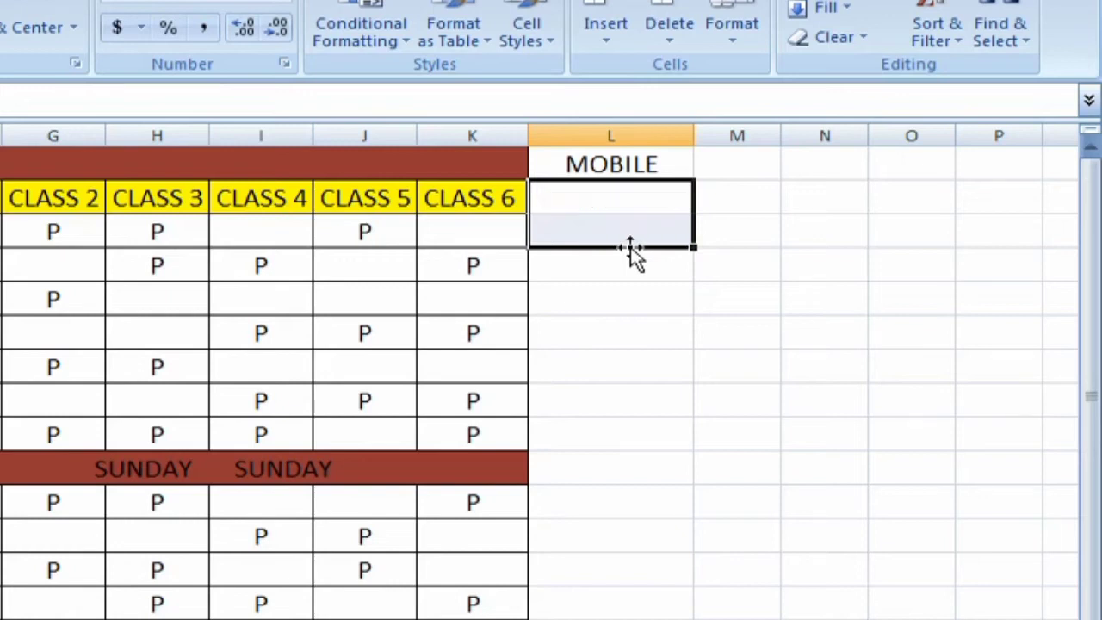
click(599, 265)
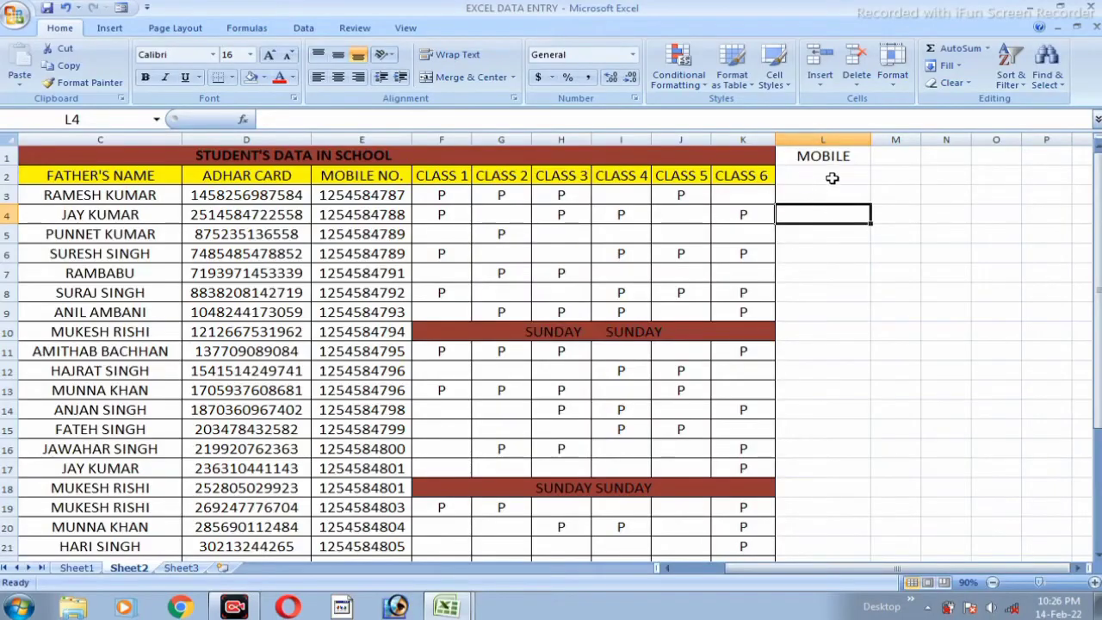
Select the entire MOBILE column L and open Data > Data Validation
drag(831, 179, 836, 527)
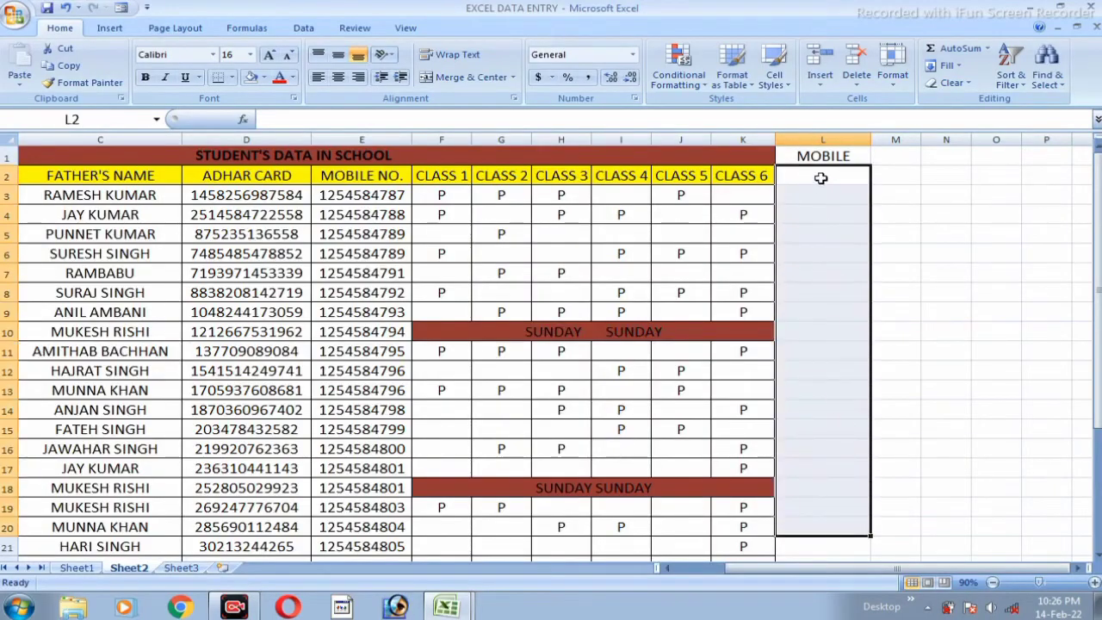
click(822, 136)
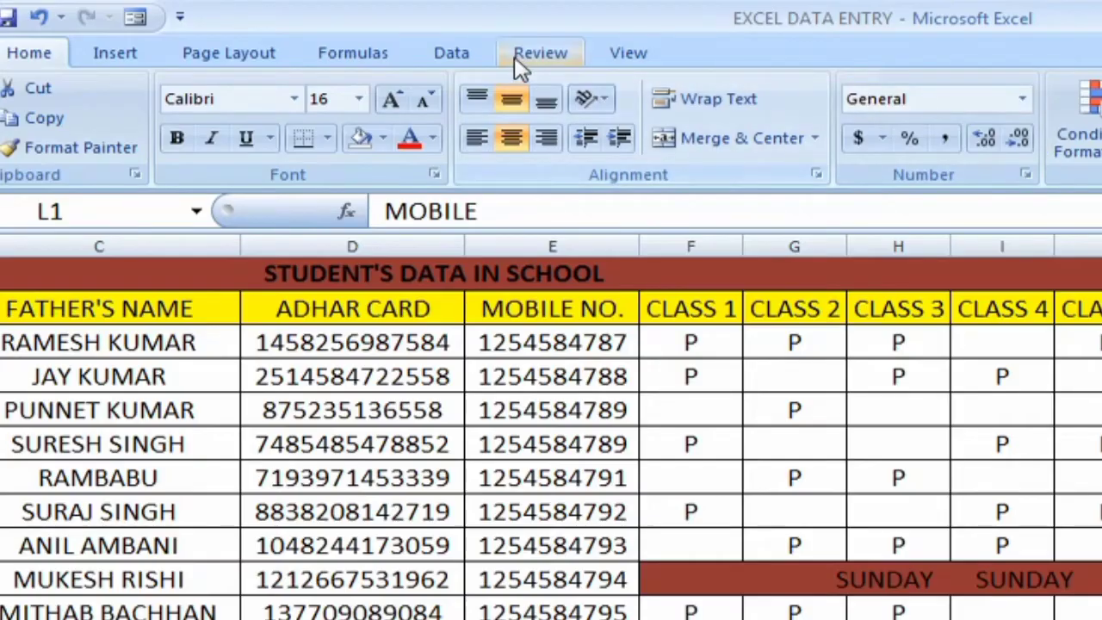
click(457, 56)
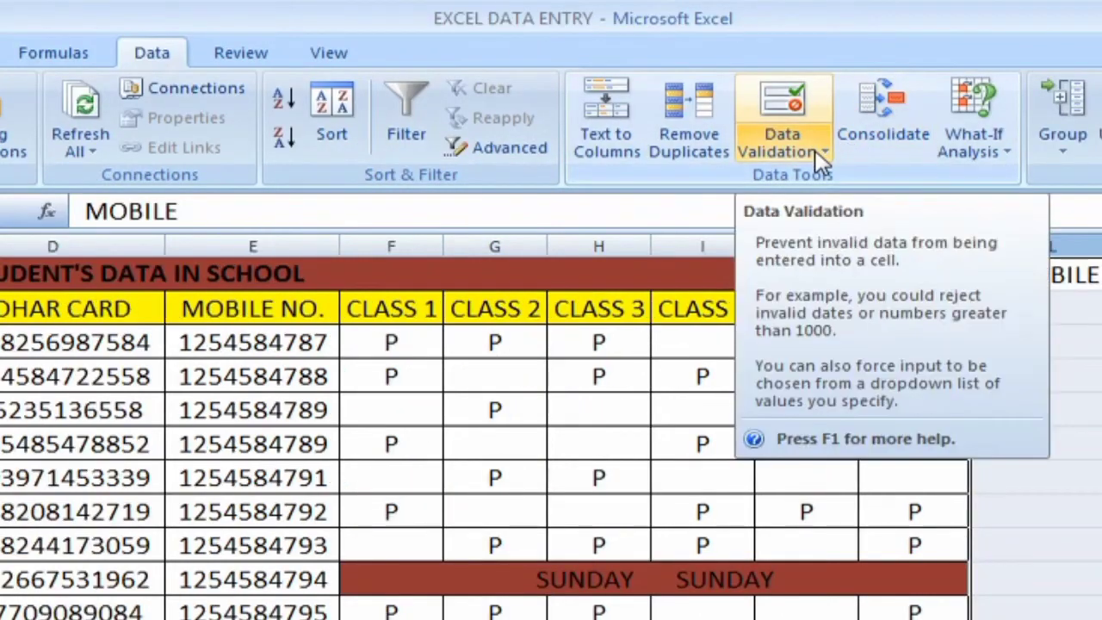
click(824, 155)
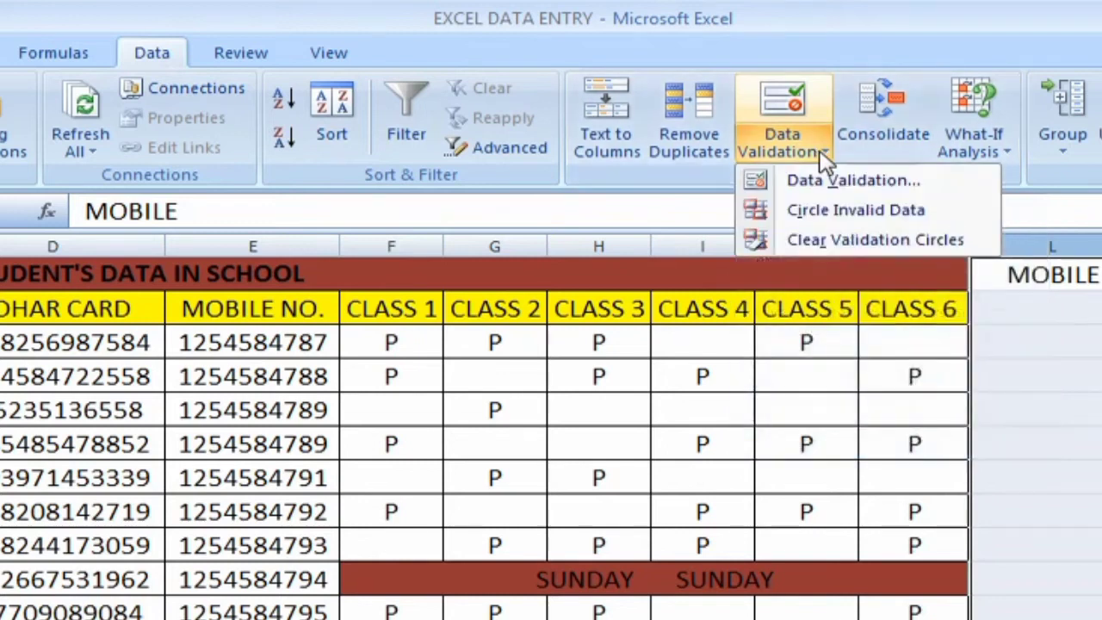
click(866, 190)
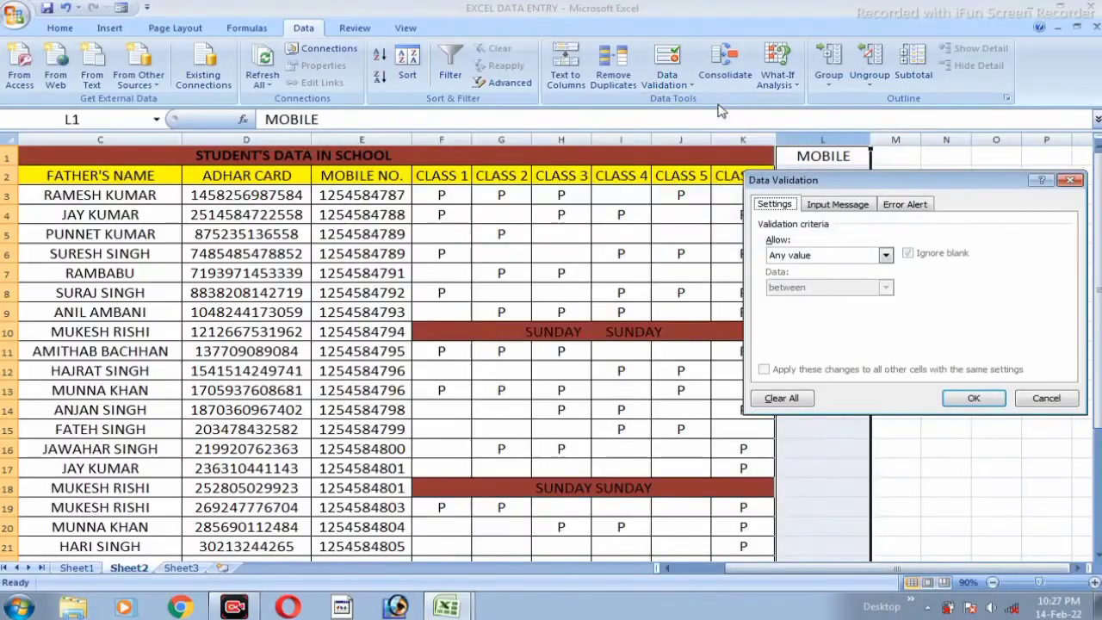
Allow only text length between a minimum of 10 and a maximum of 10
drag(859, 186, 412, 148)
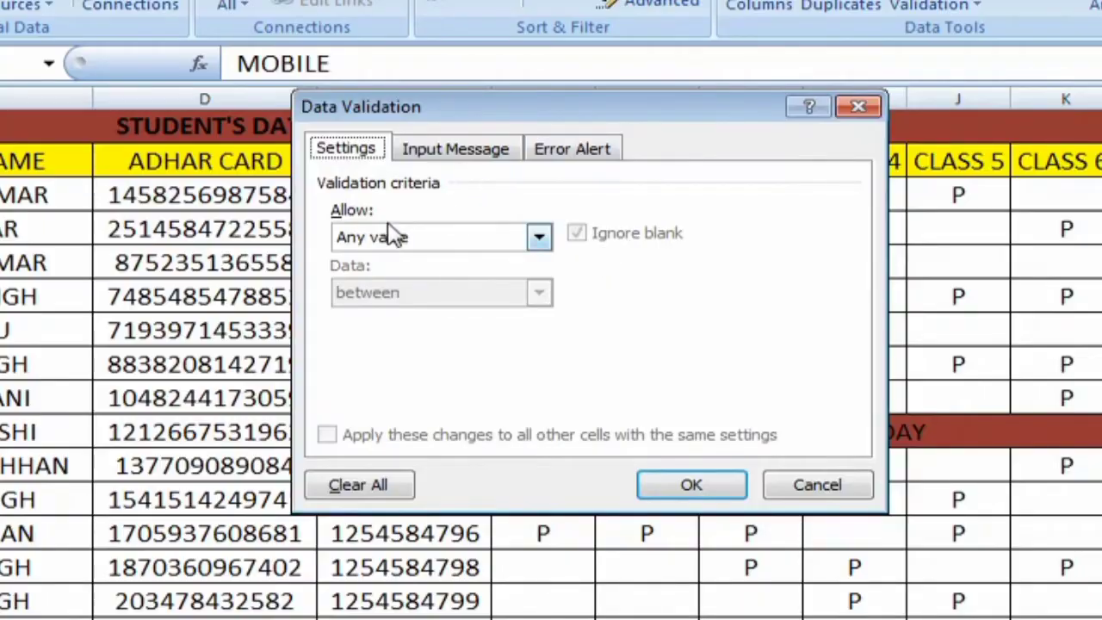
click(538, 240)
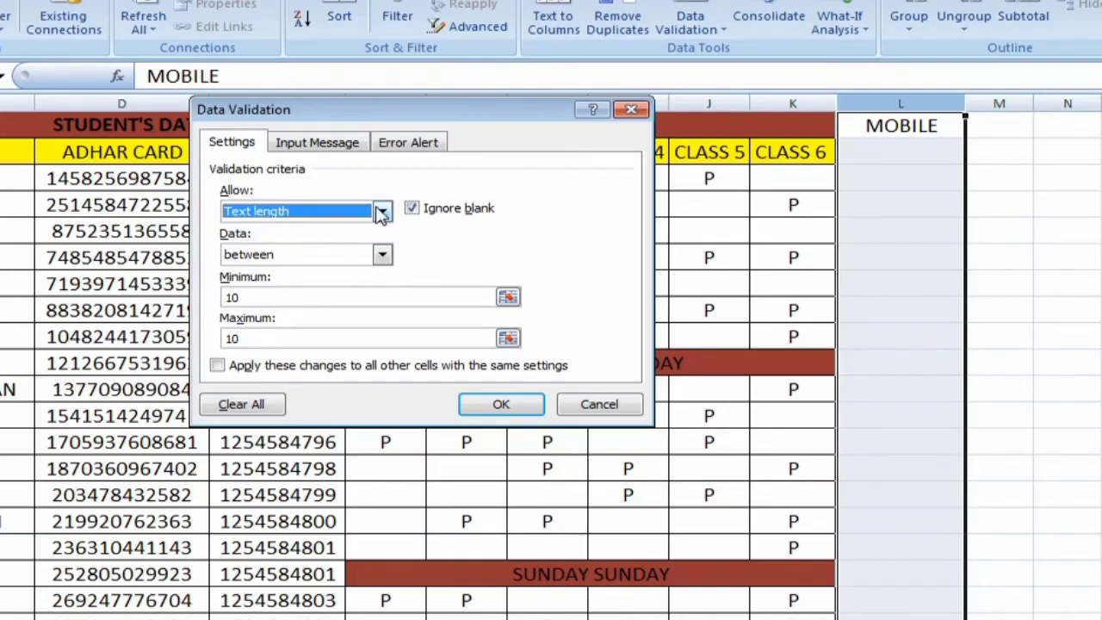
click(261, 296)
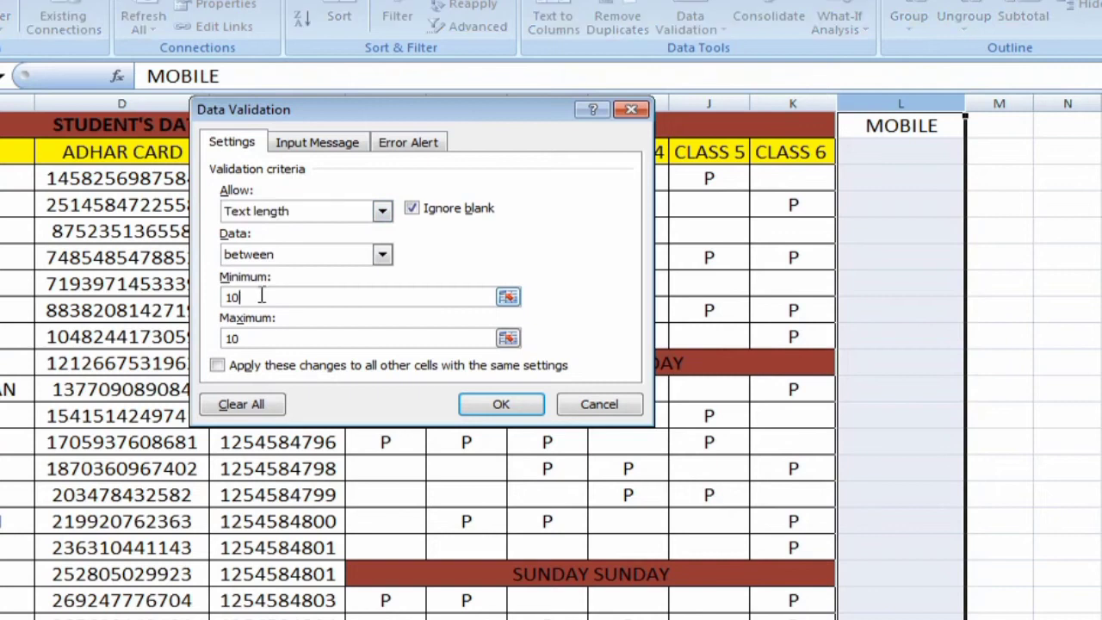
click(272, 340)
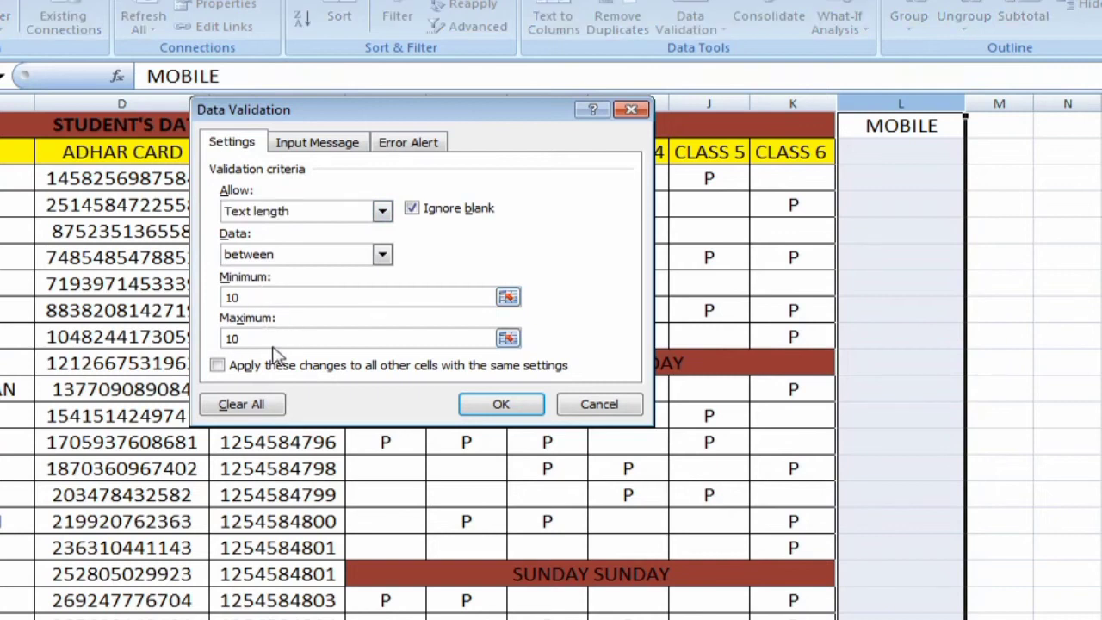
Add a Stop error alert titled RUKO RUKO reading RUKO NUMBER GALAT HAI and apply it
click(411, 148)
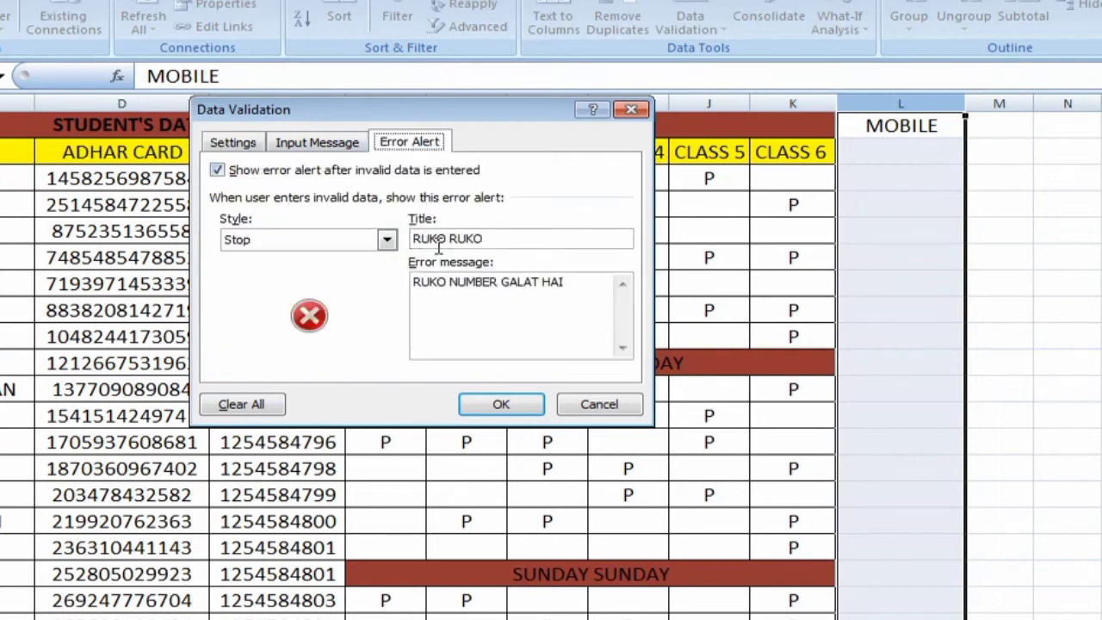
click(495, 240)
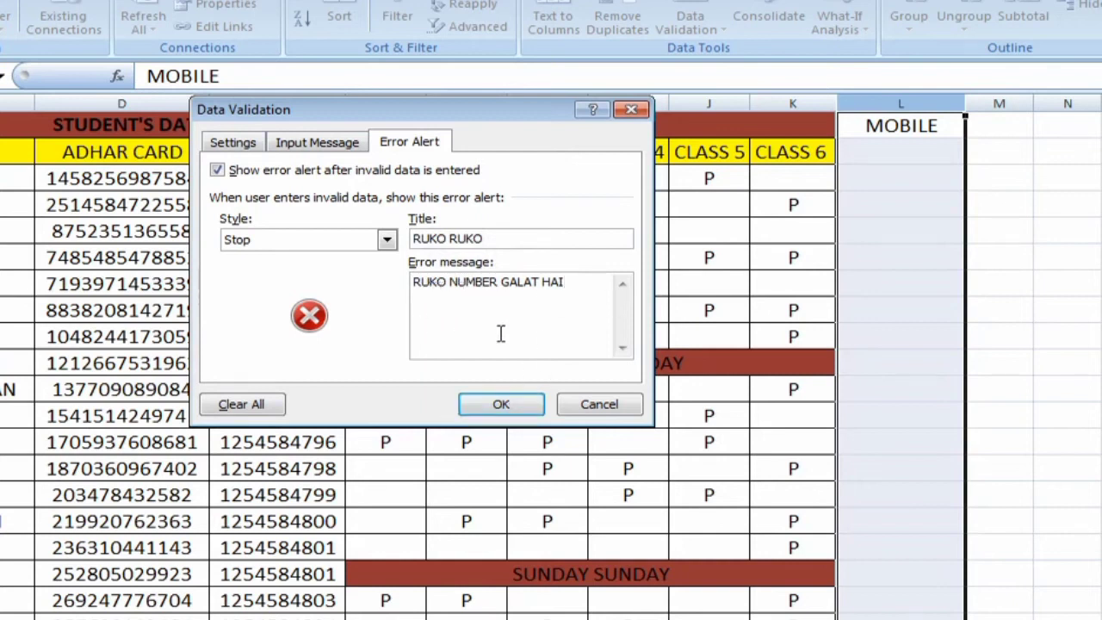
click(500, 402)
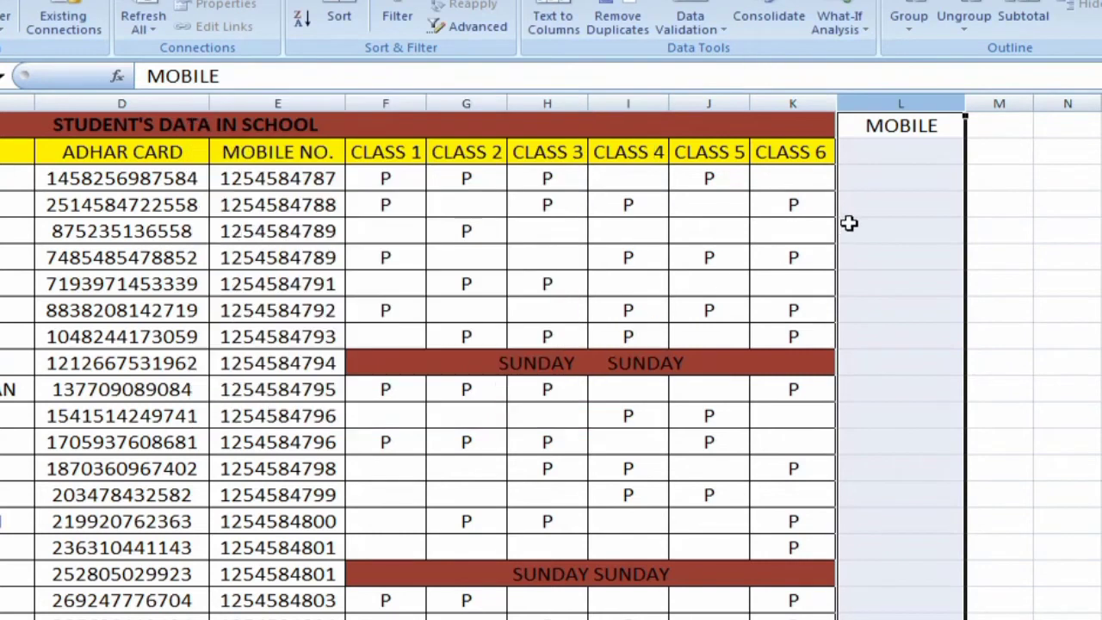
Test the rule in L2 with 12345 and 12, dismissing both rejection alerts
click(882, 151)
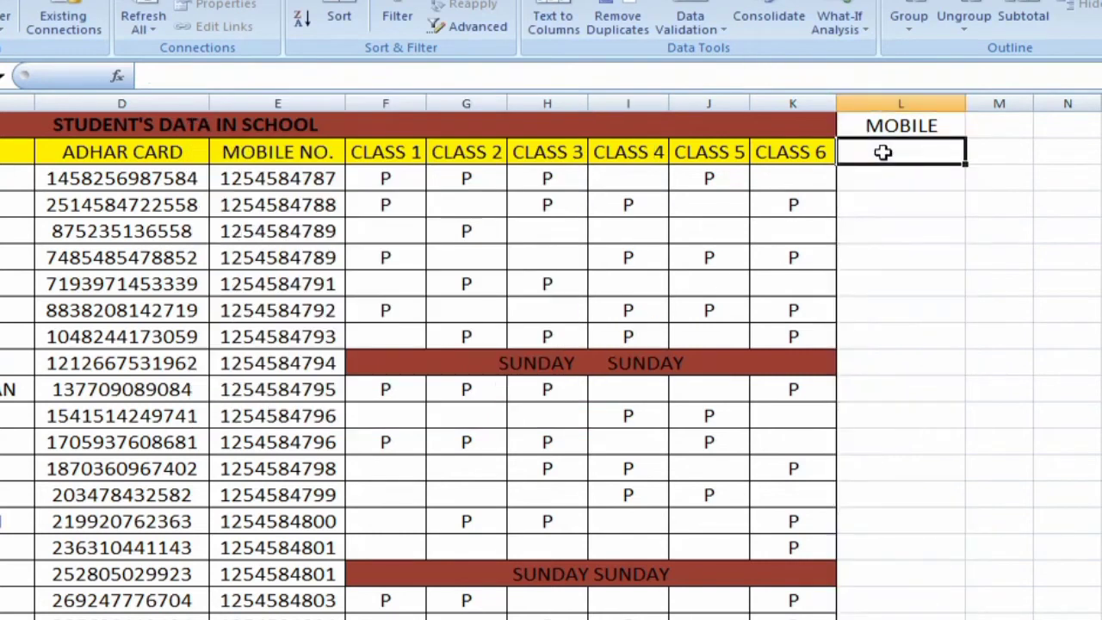
text(12345)
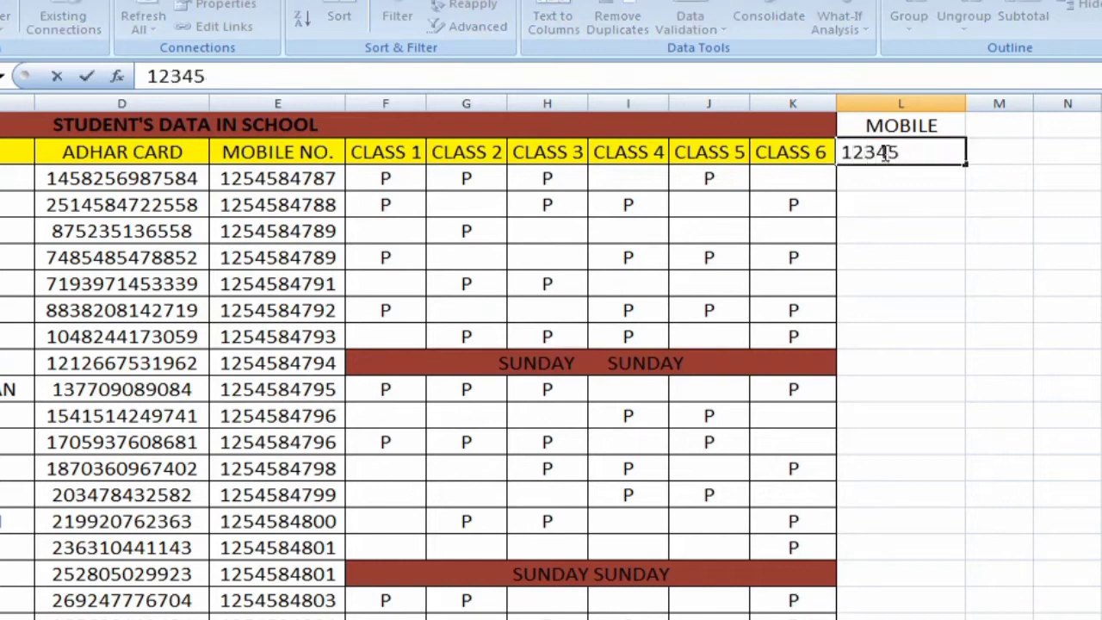
key(Return)
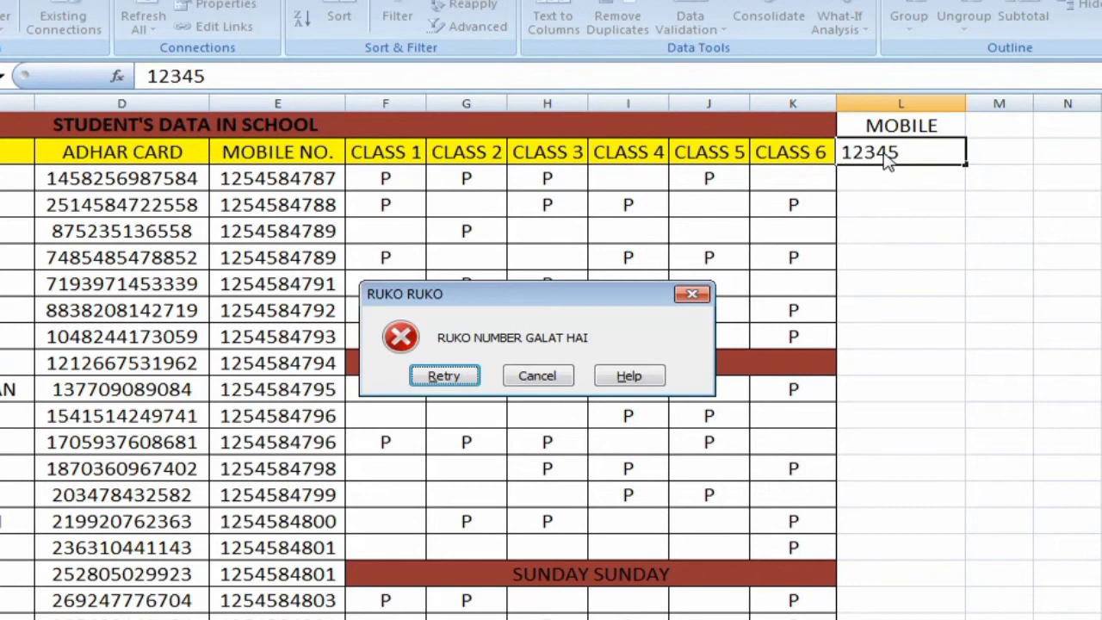
drag(594, 294, 705, 294)
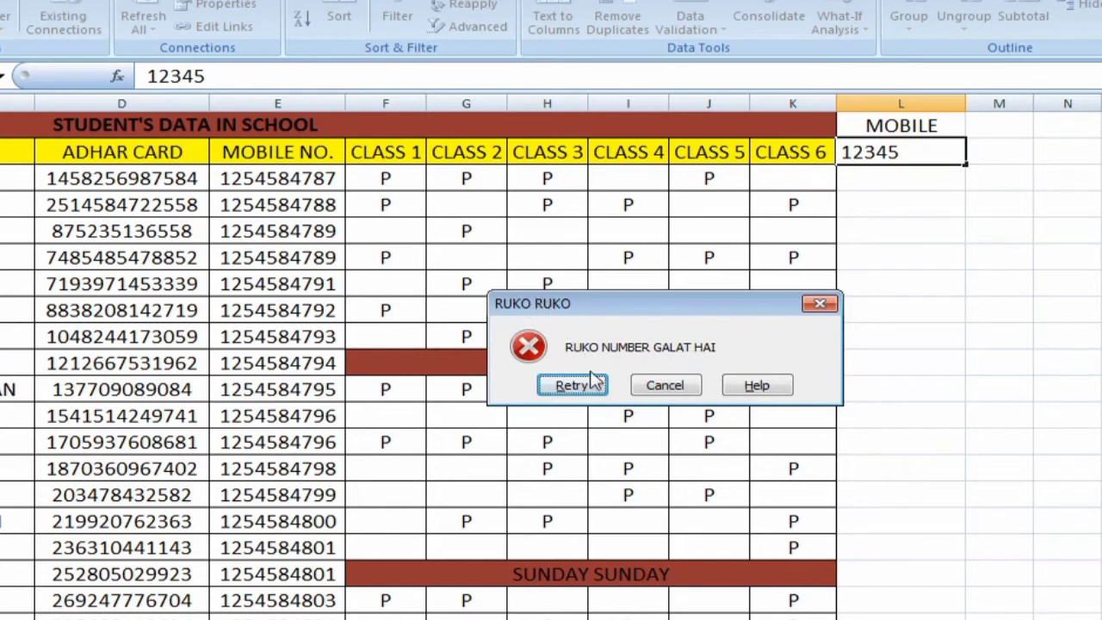
click(671, 394)
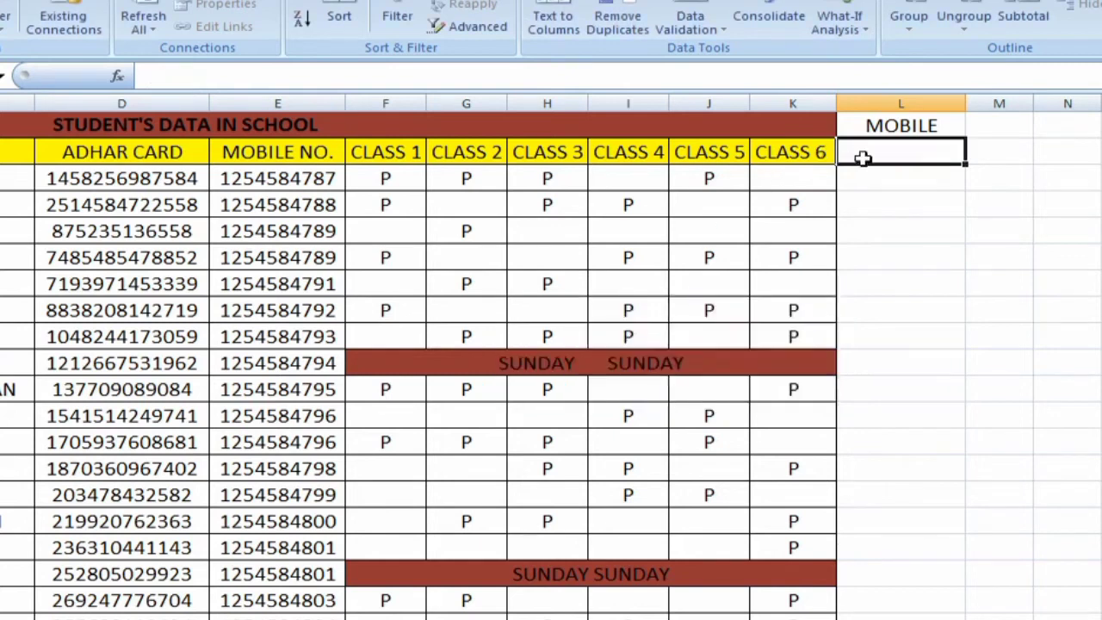
text(12)
key(Return)
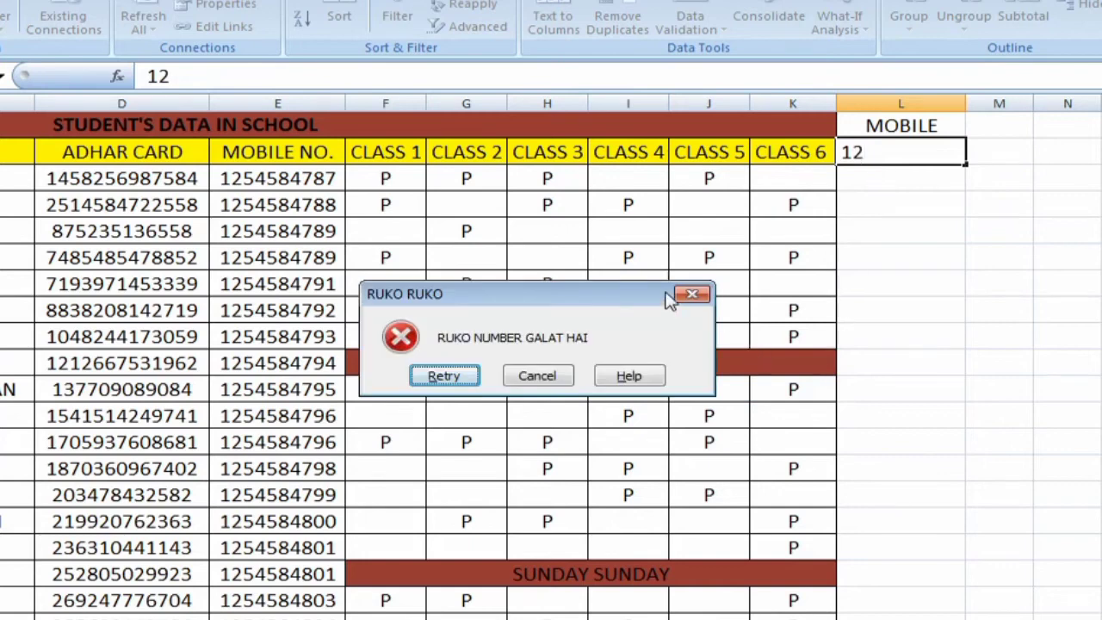
click(691, 294)
text(1234567890)
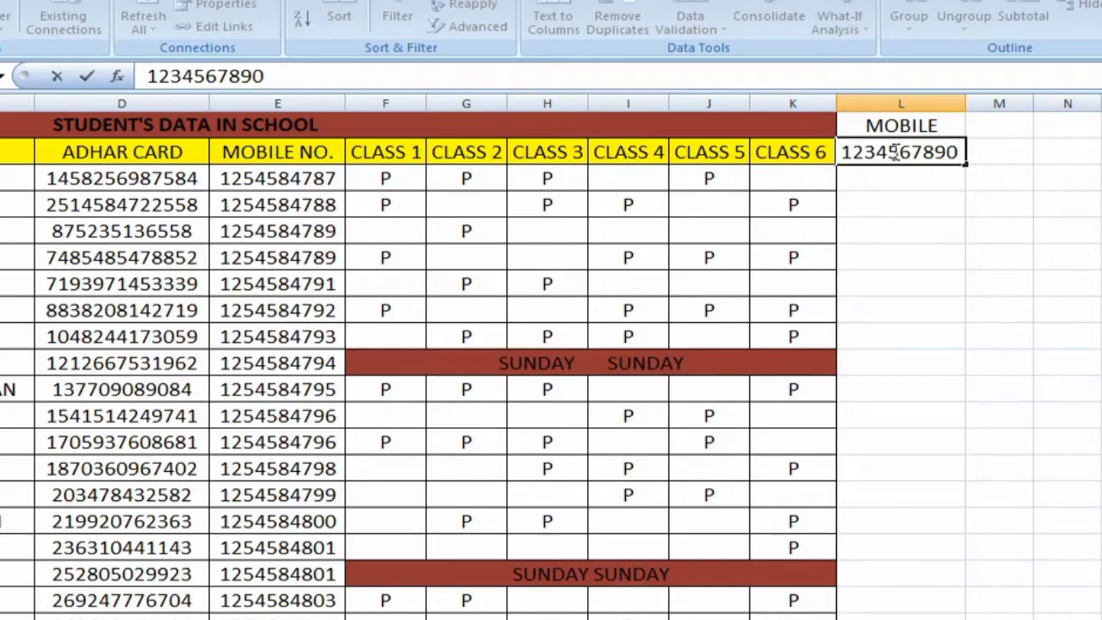
key(Return)
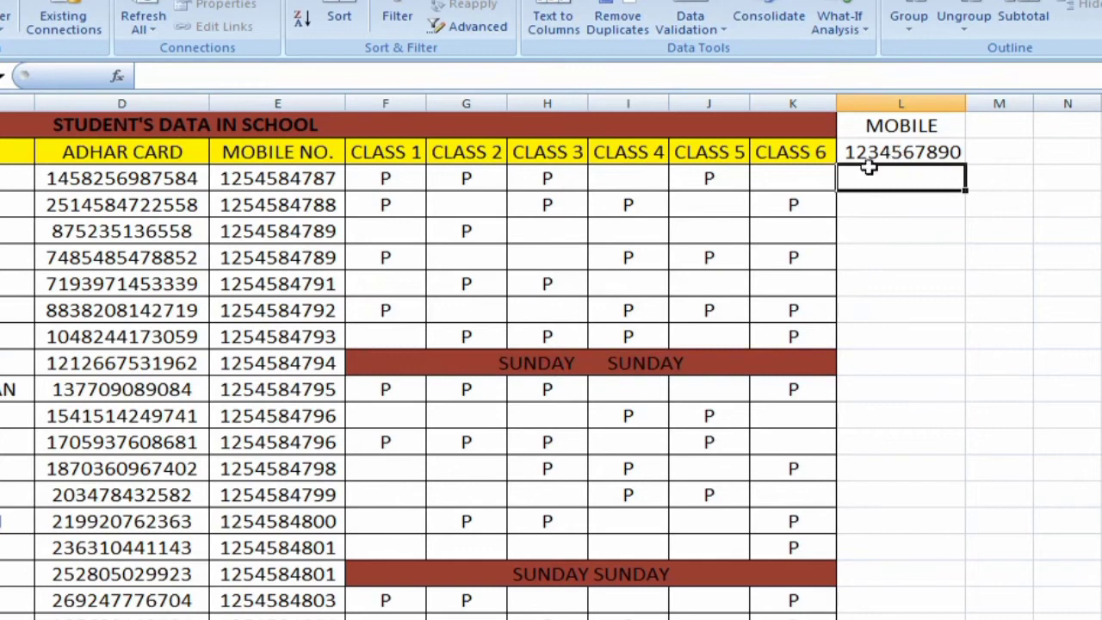
text(125478)
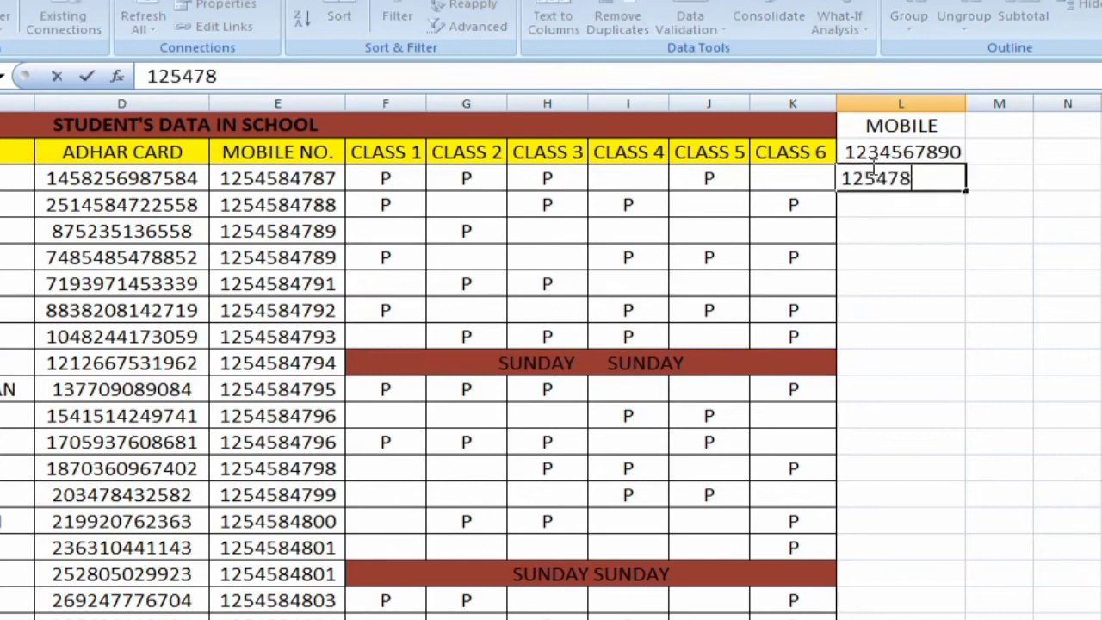
text(9854788)
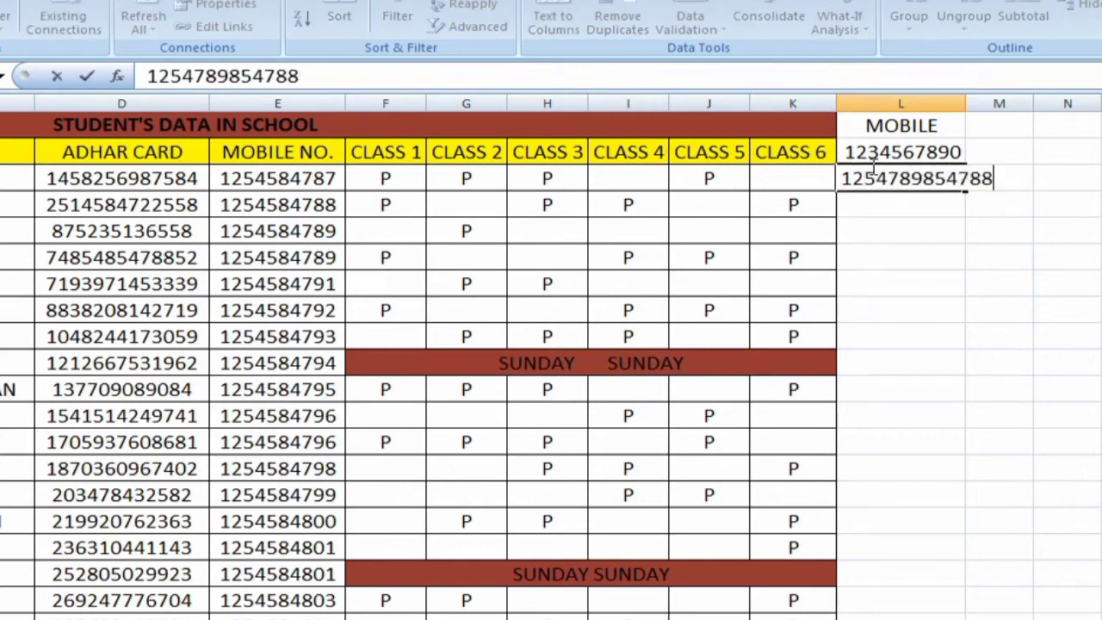
key(Return)
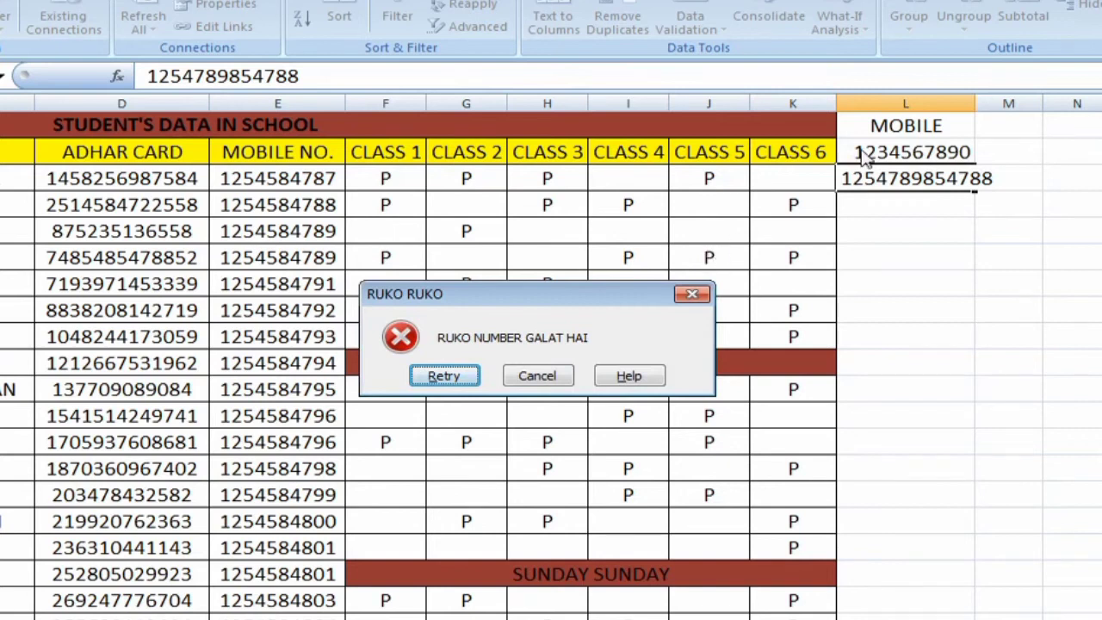
click(692, 297)
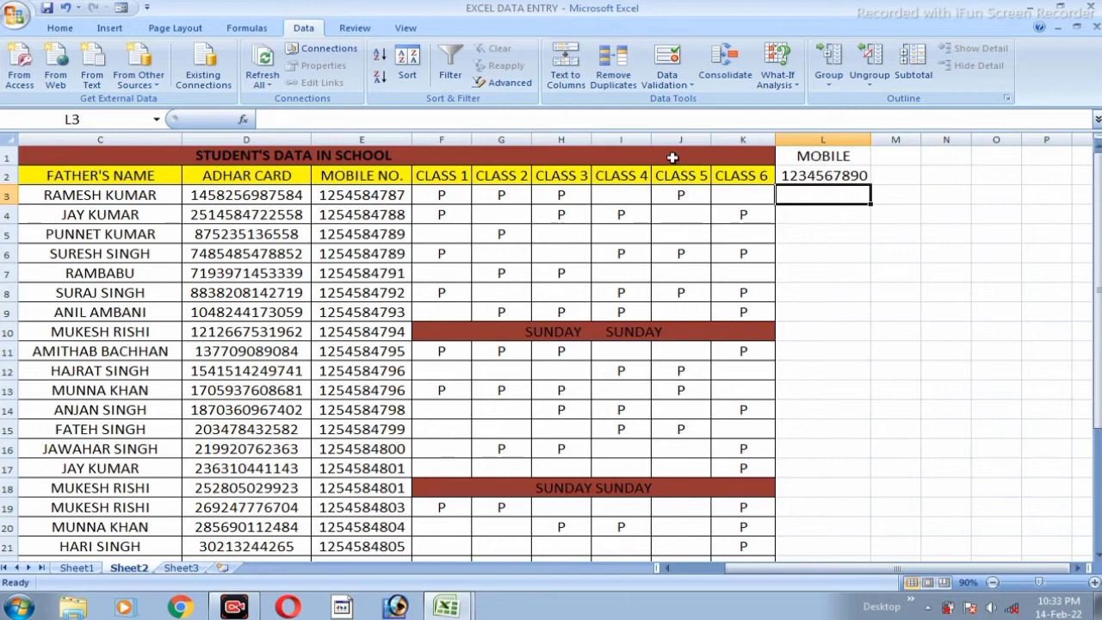
Insert a blank column before the CLASS 1 column
click(555, 138)
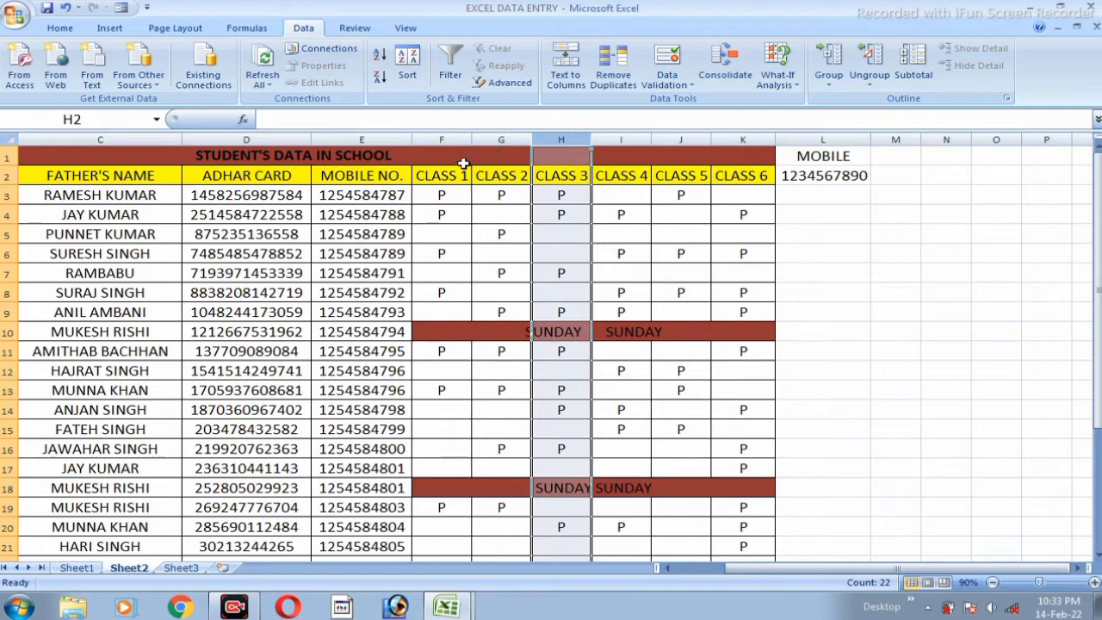
click(442, 137)
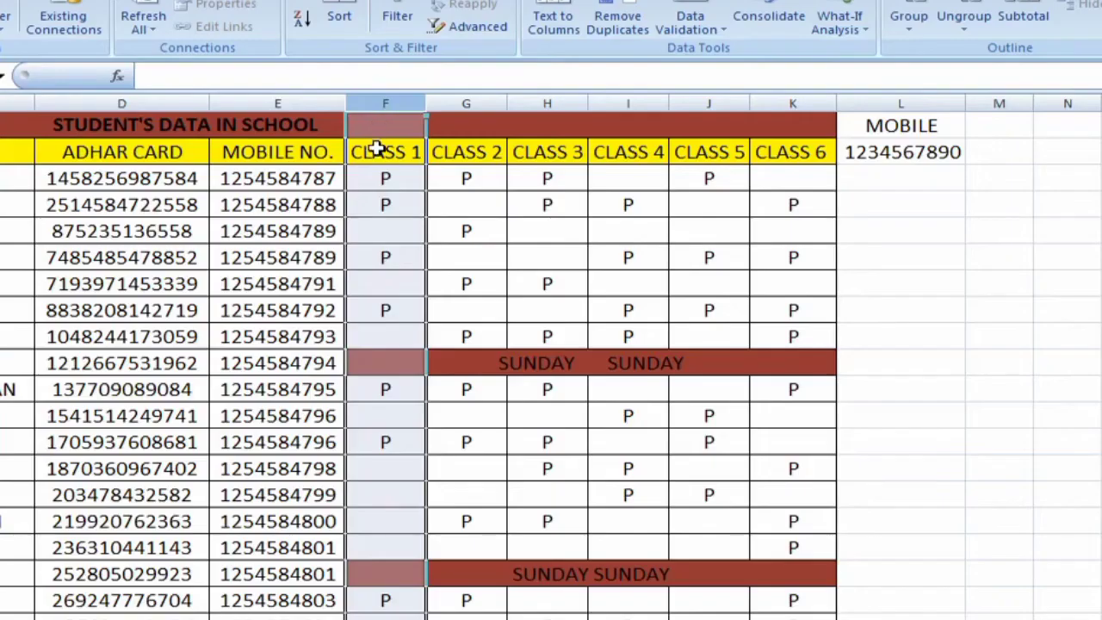
right_click(387, 145)
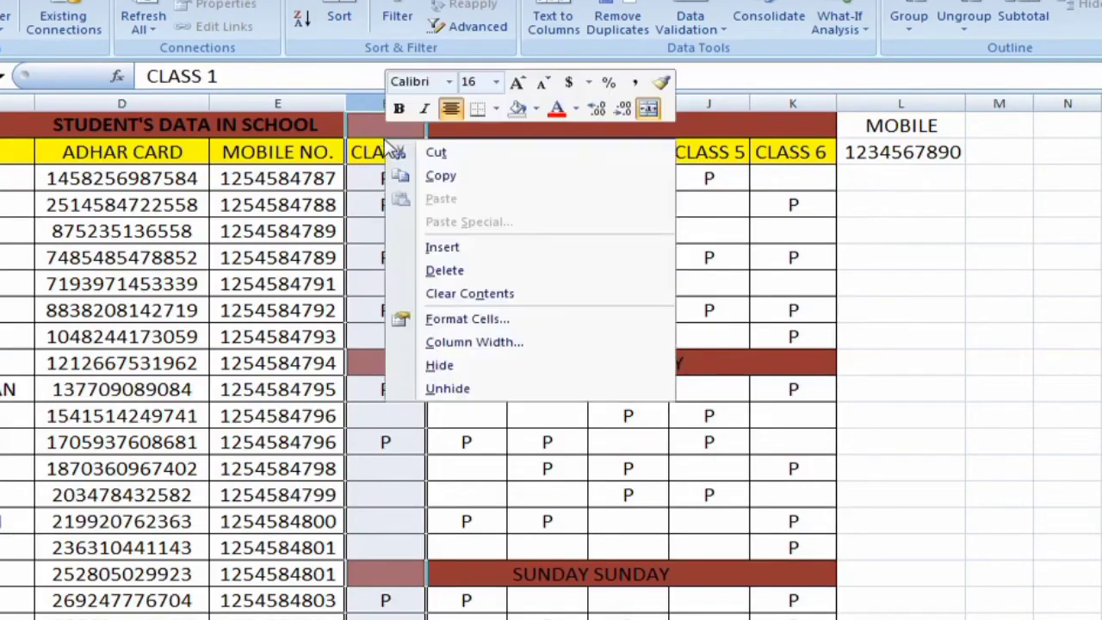
click(443, 248)
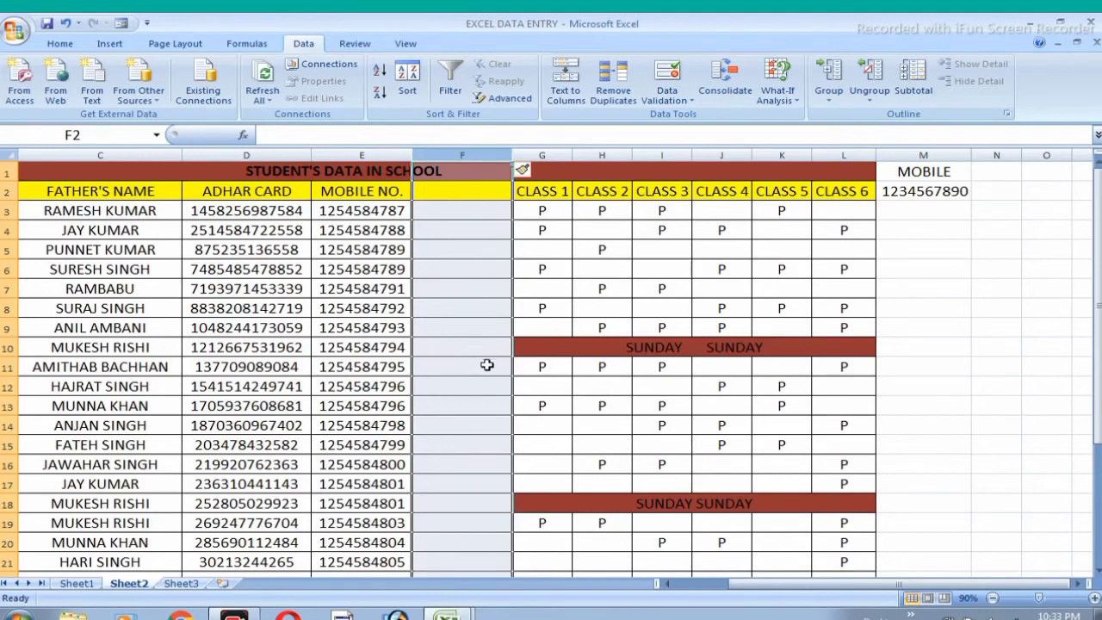
Enter the header SCHOOL in F2 and AB SCHOOL for the first student below it
click(465, 217)
click(462, 192)
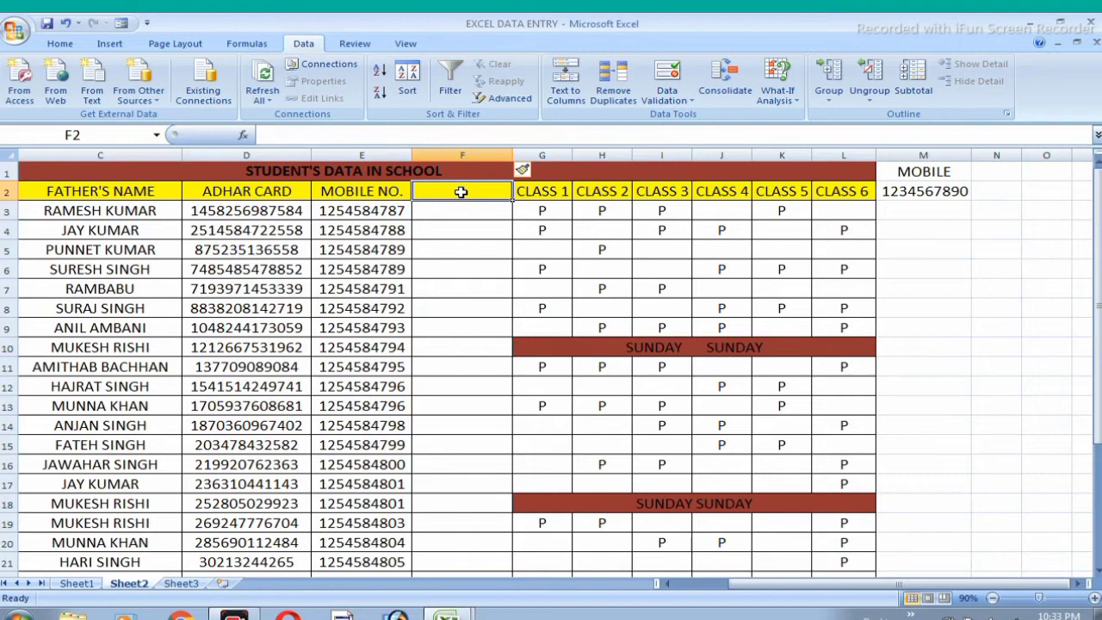
text(SCHOOL)
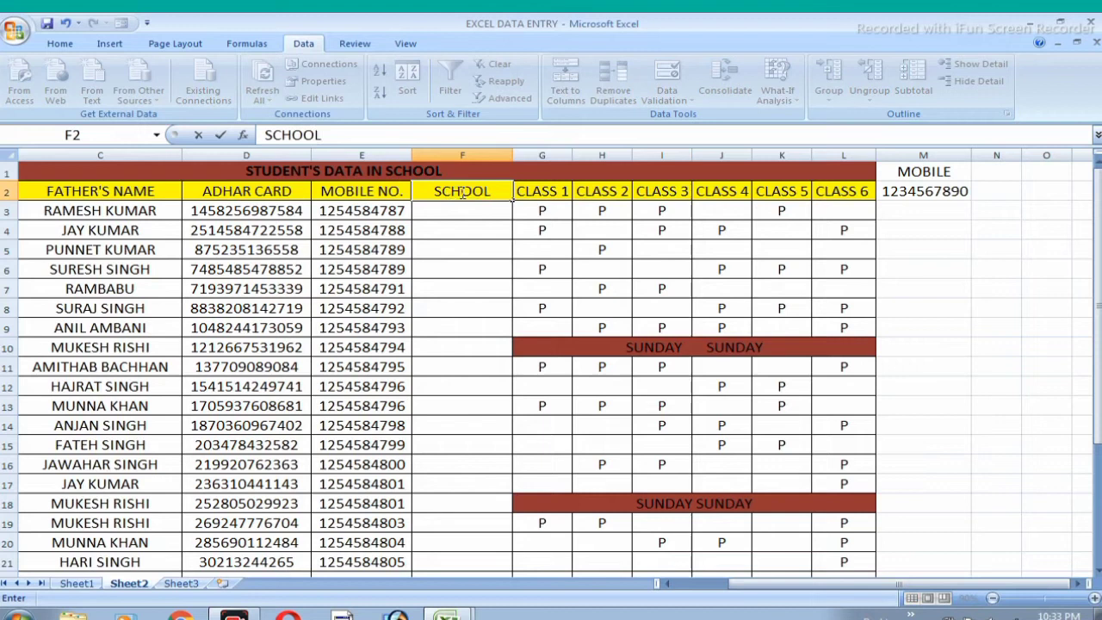
key(Return)
text(AB SCHOOLA)
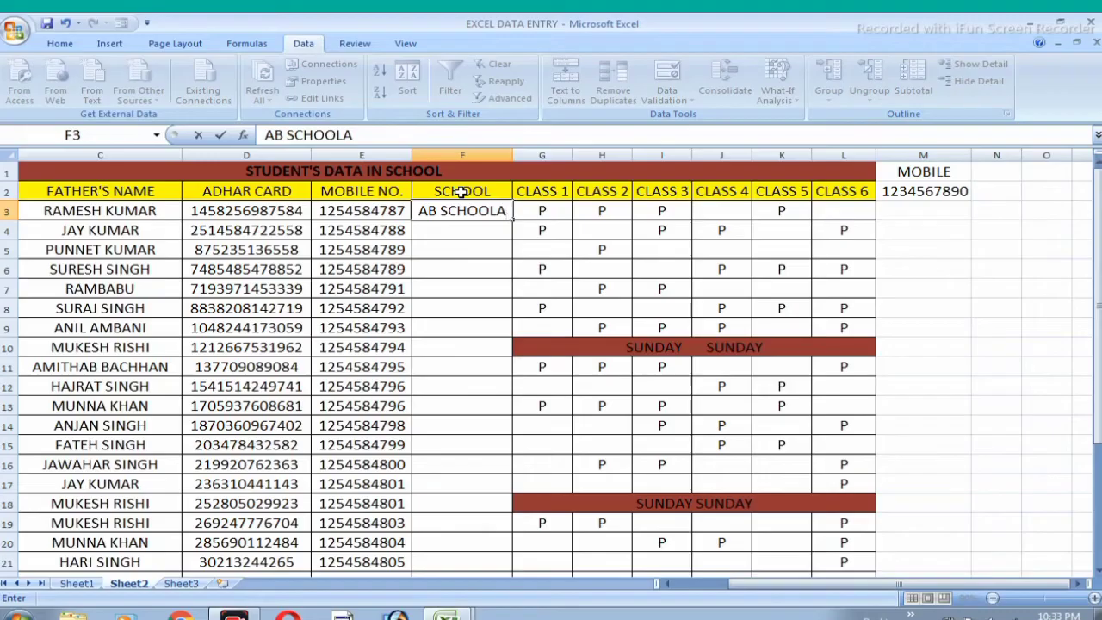
key(BackSpace)
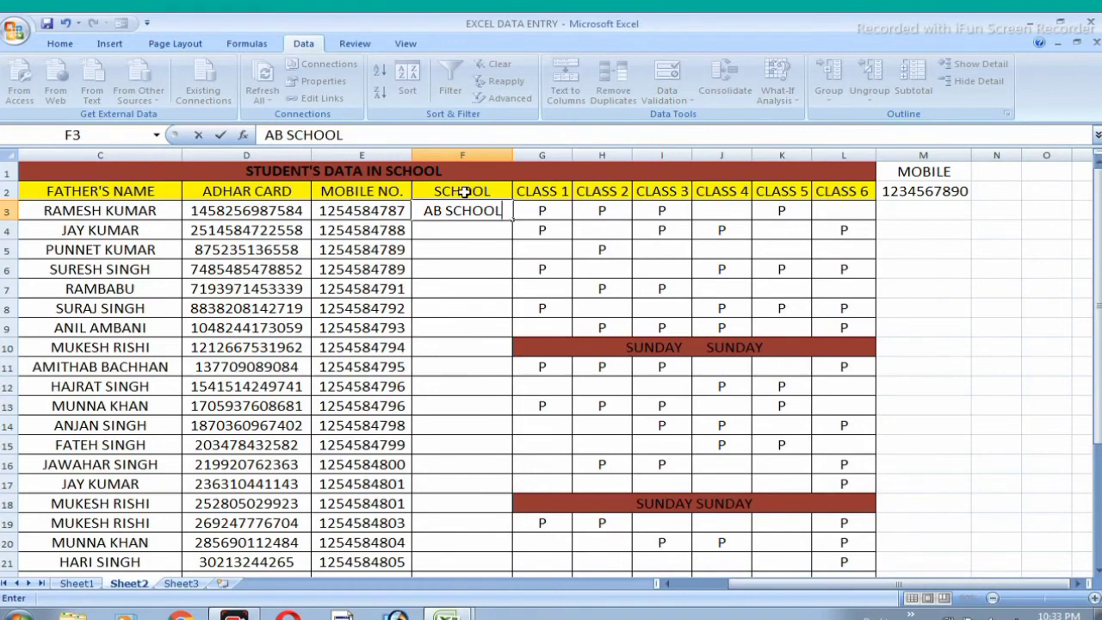
key(Return)
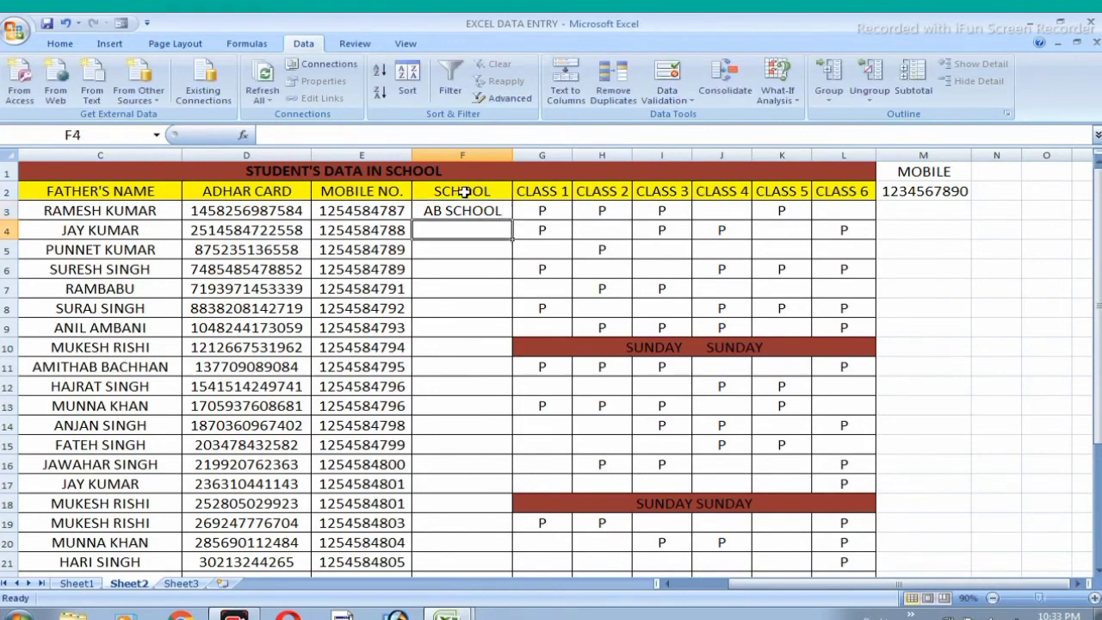
click(347, 175)
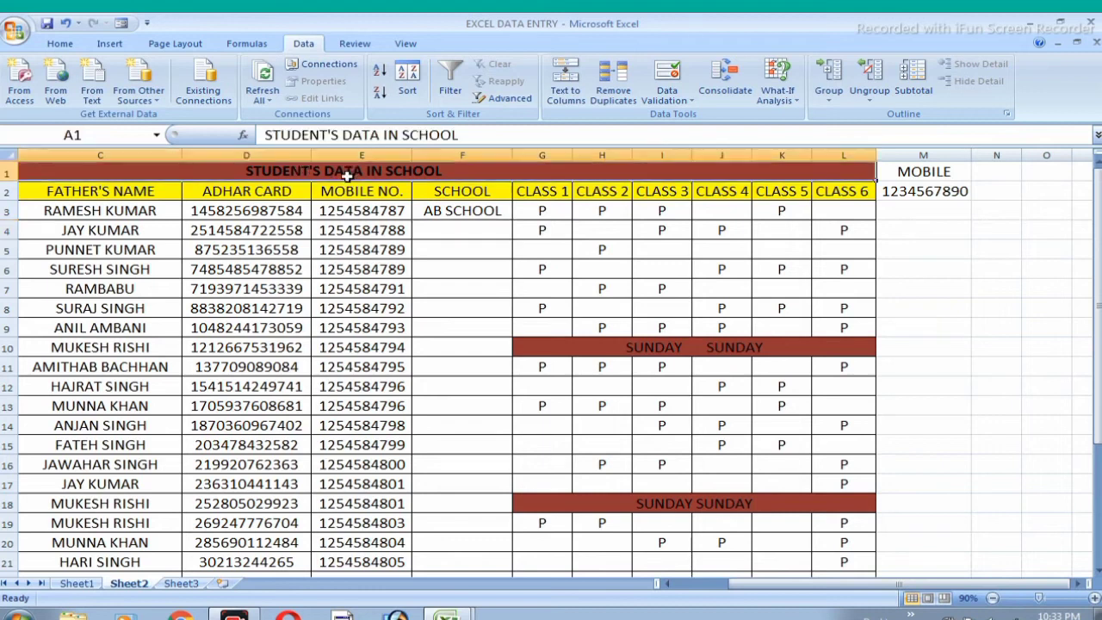
click(351, 155)
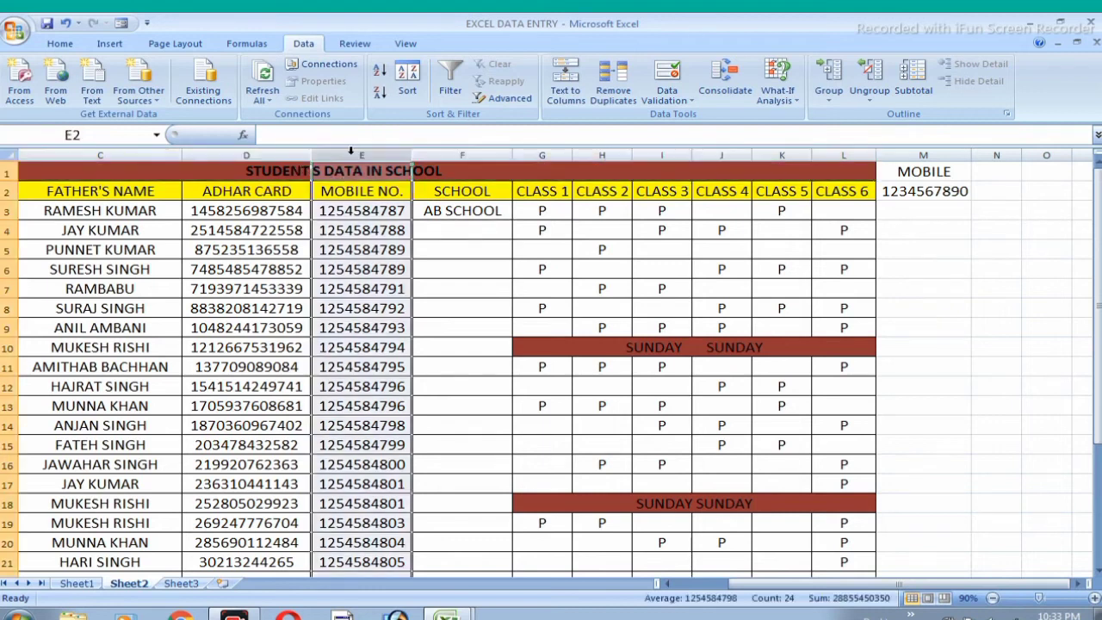
right_click(367, 193)
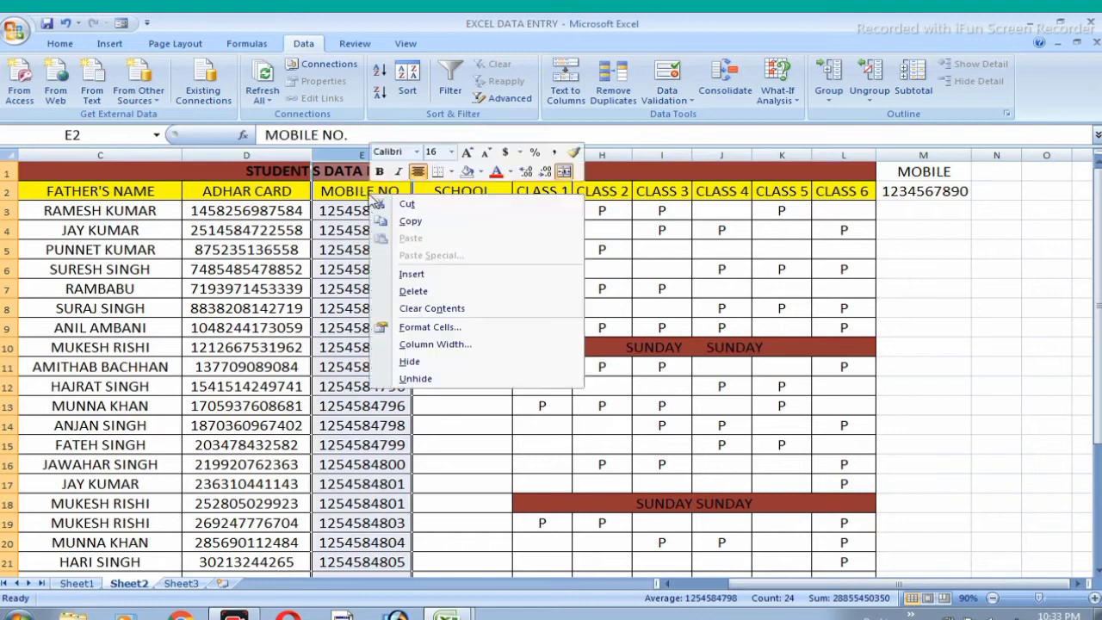
click(421, 276)
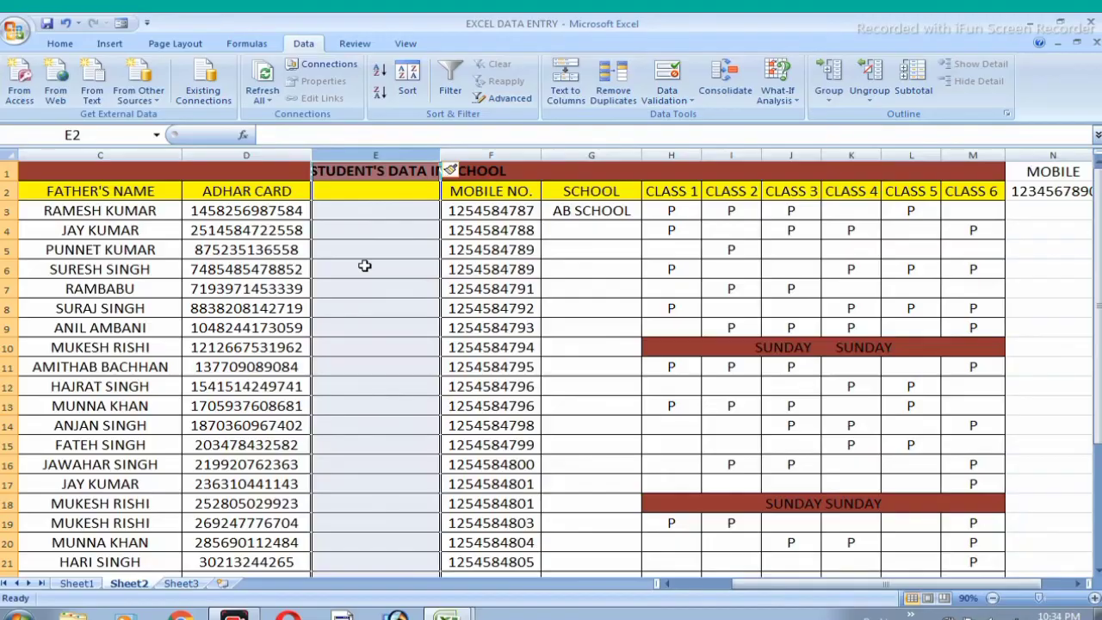
key(ctrl+minus)
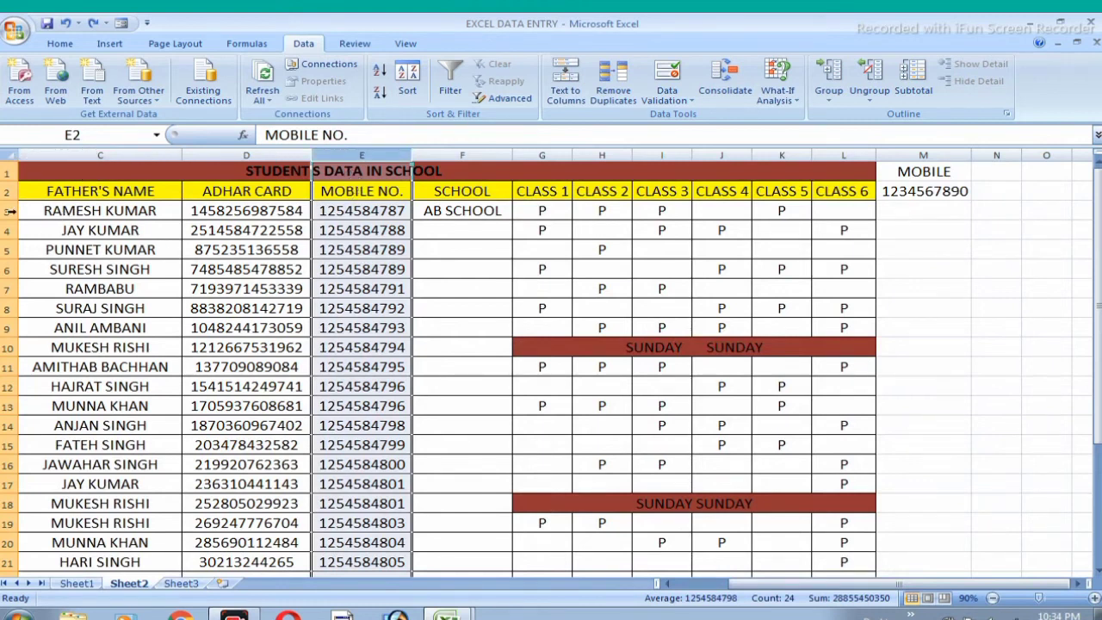
Insert a new blank row above the title row and make it much taller
click(7, 173)
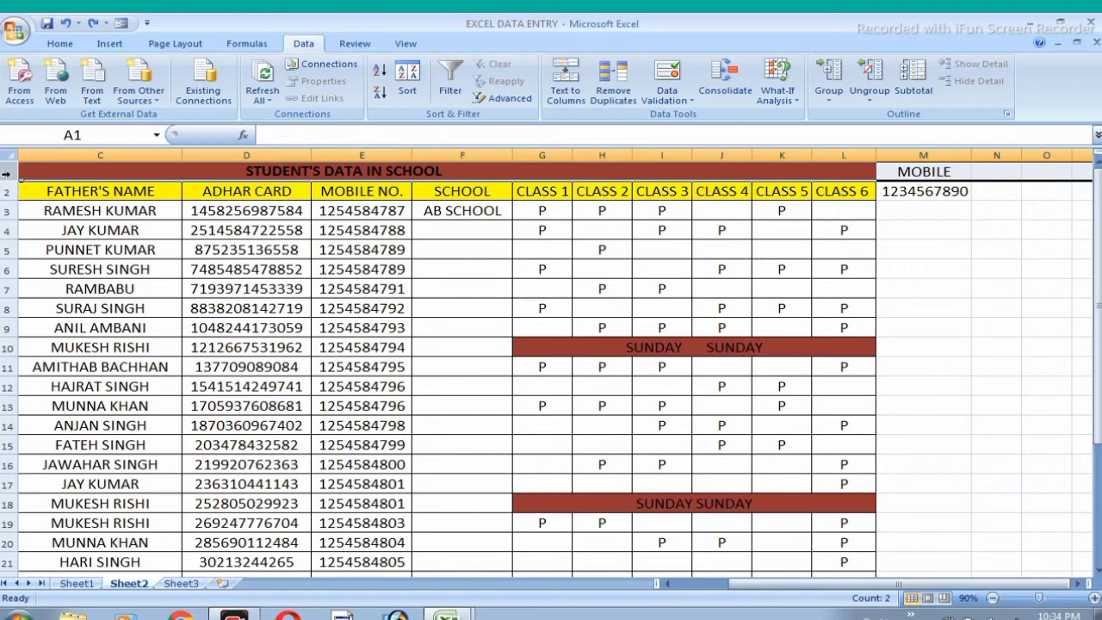
key(ctrl+shift+plus)
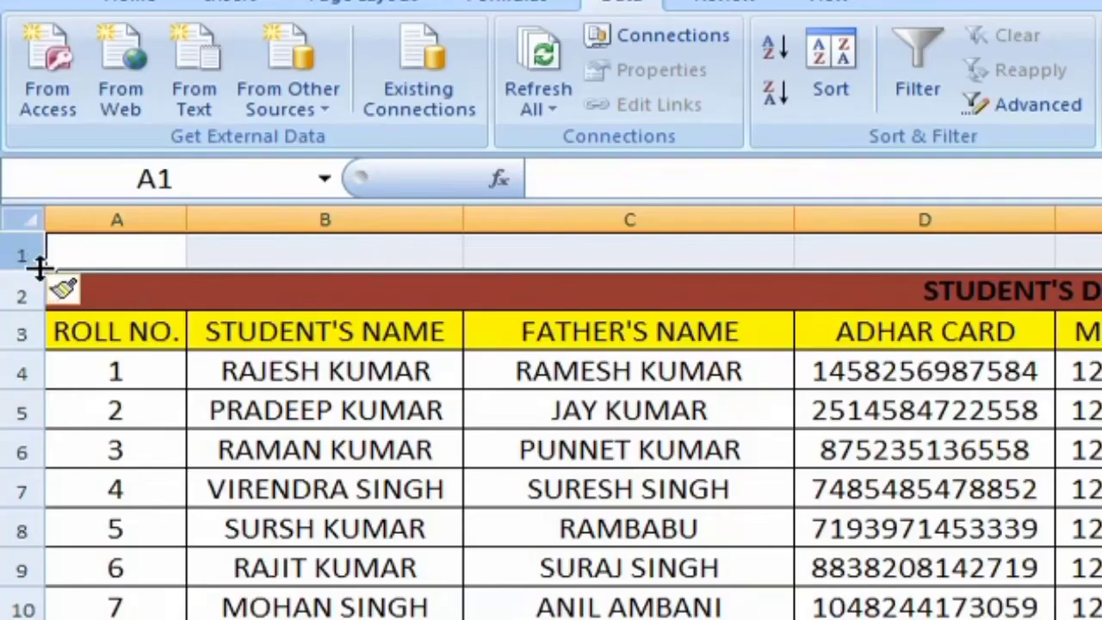
drag(31, 269, 19, 376)
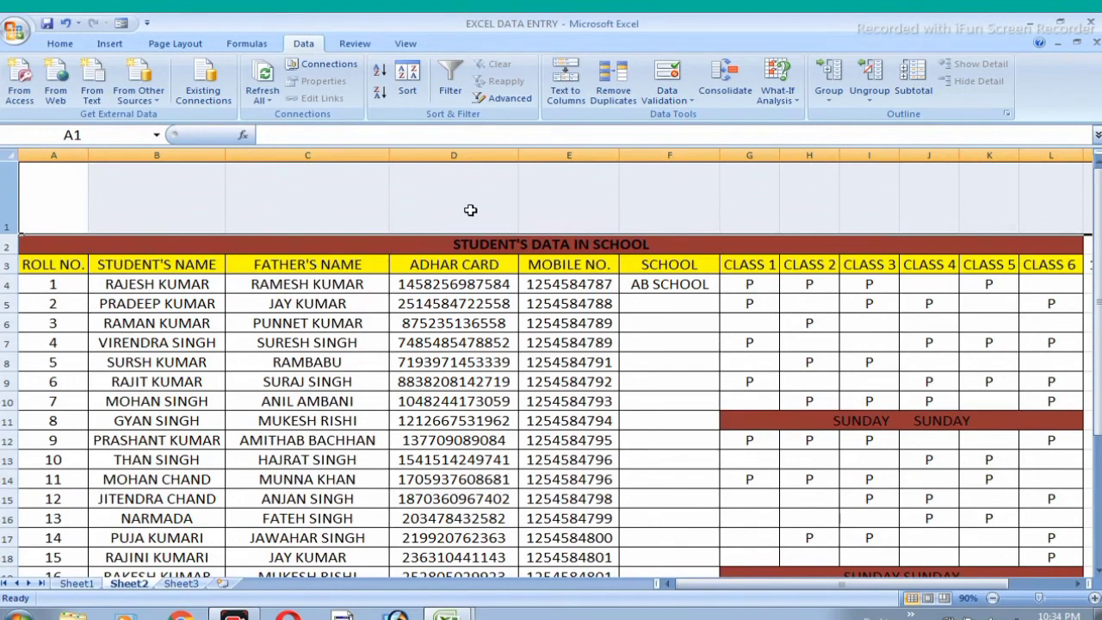
Merge and centre A1:L1, set the font to 16, and type SCHOOL NAME
click(63, 46)
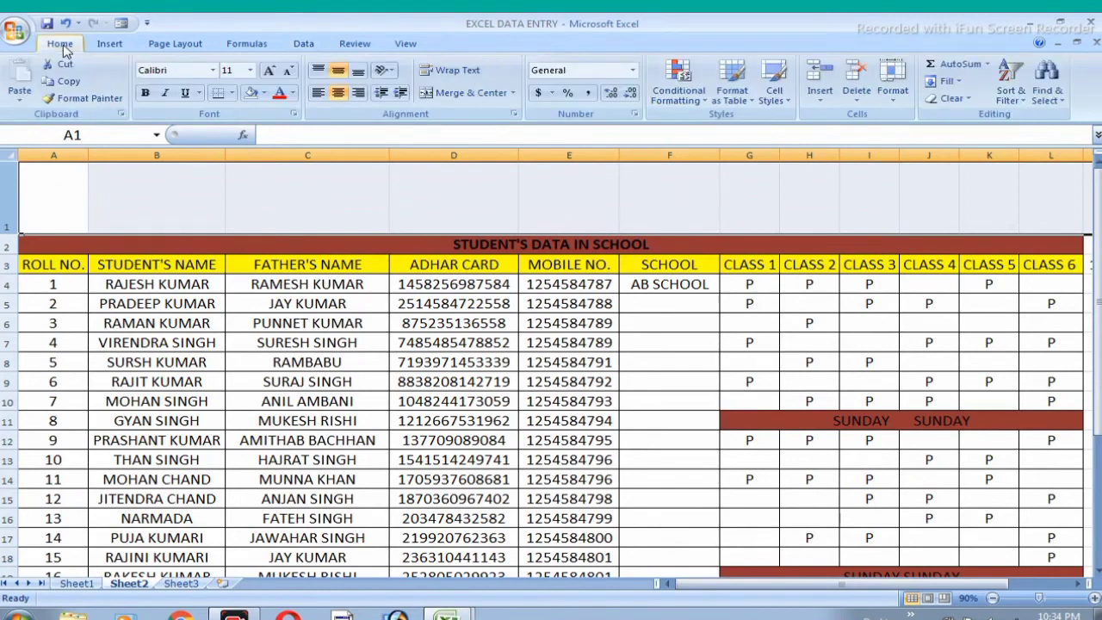
click(465, 93)
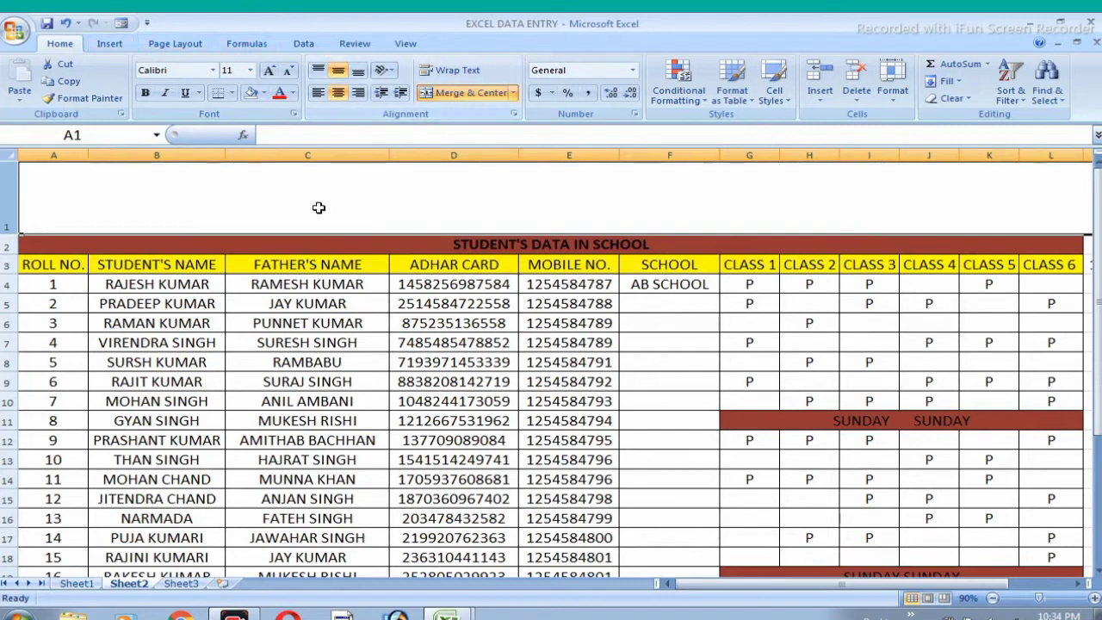
click(269, 70)
click(270, 70)
click(269, 70)
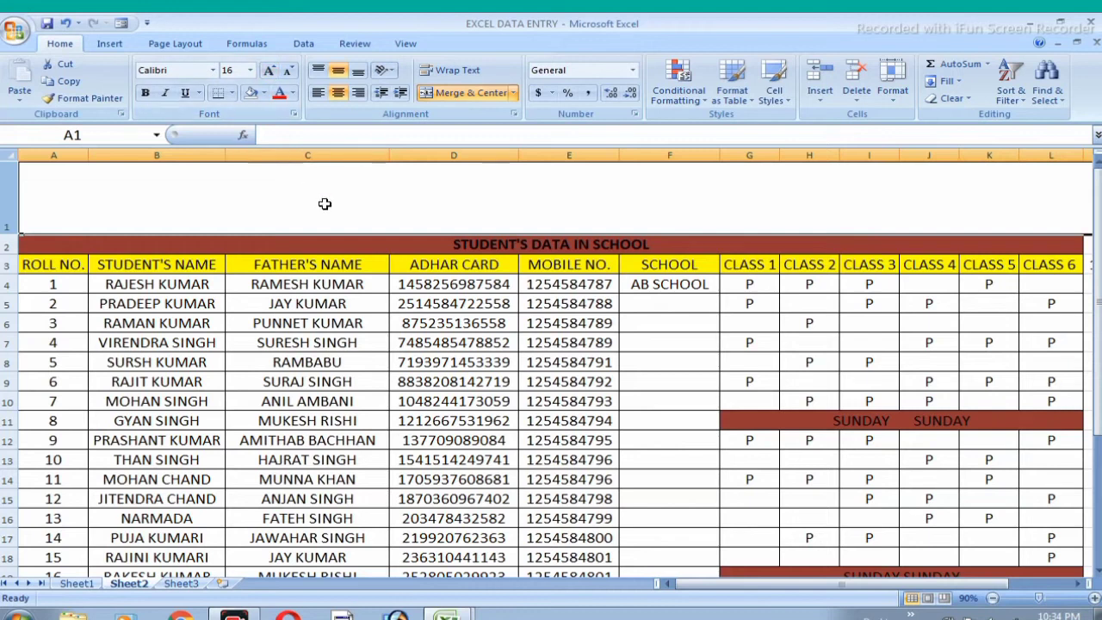
text(SCHOOL NAME)
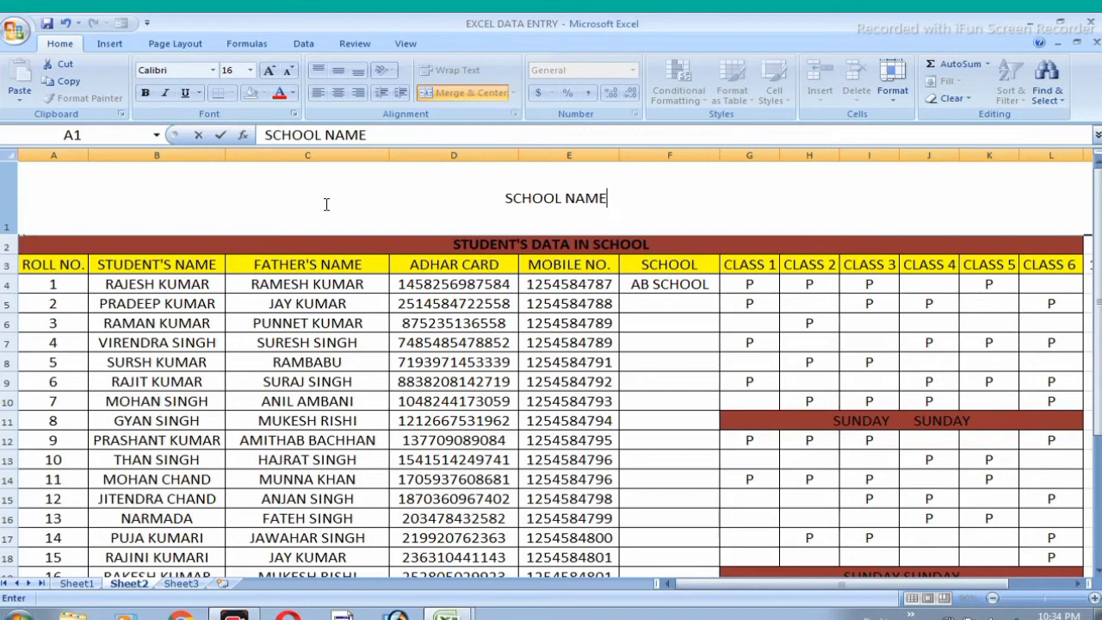
Enter SCHHOL NAME in cell D33 with the font enlarged to 18
scroll(712, 325, down, 5)
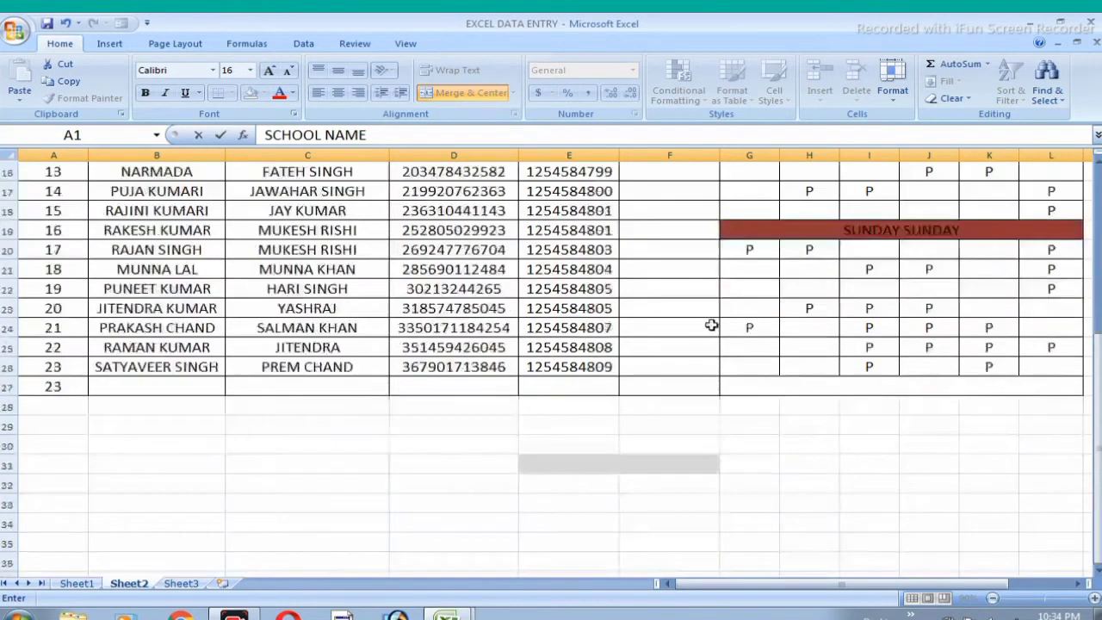
scroll(711, 325, down, 3)
click(420, 323)
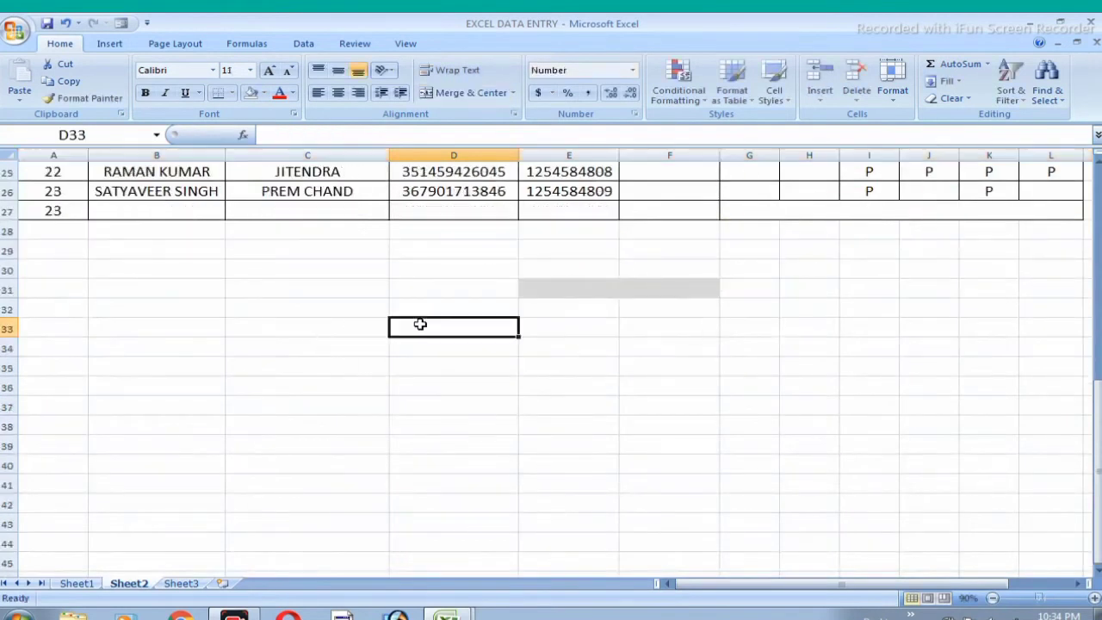
click(269, 70)
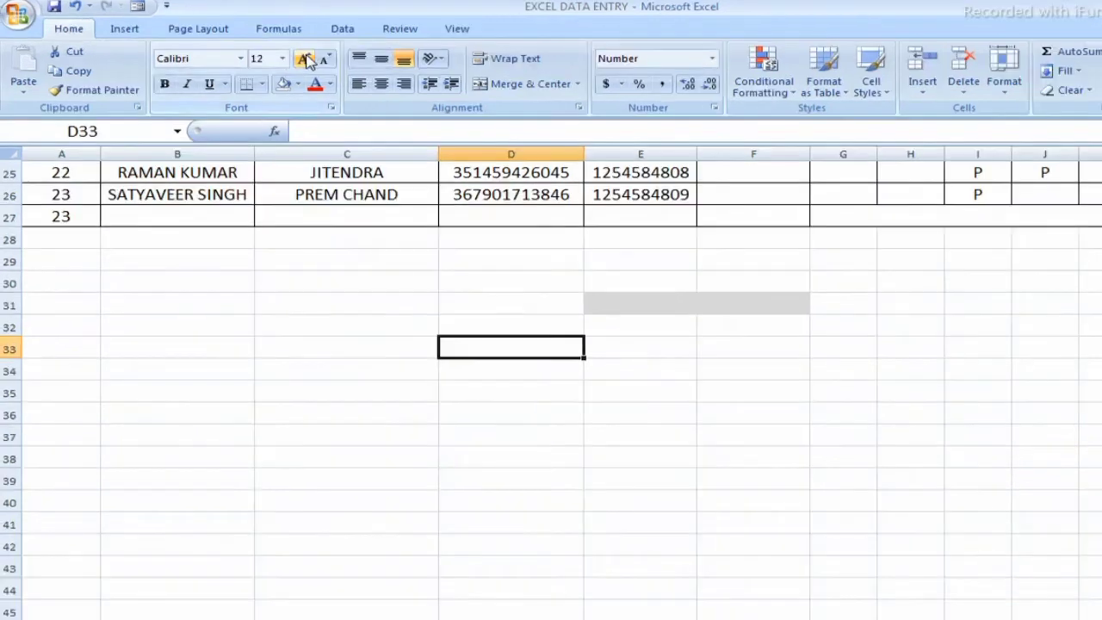
click(306, 59)
click(306, 59)
click(306, 59)
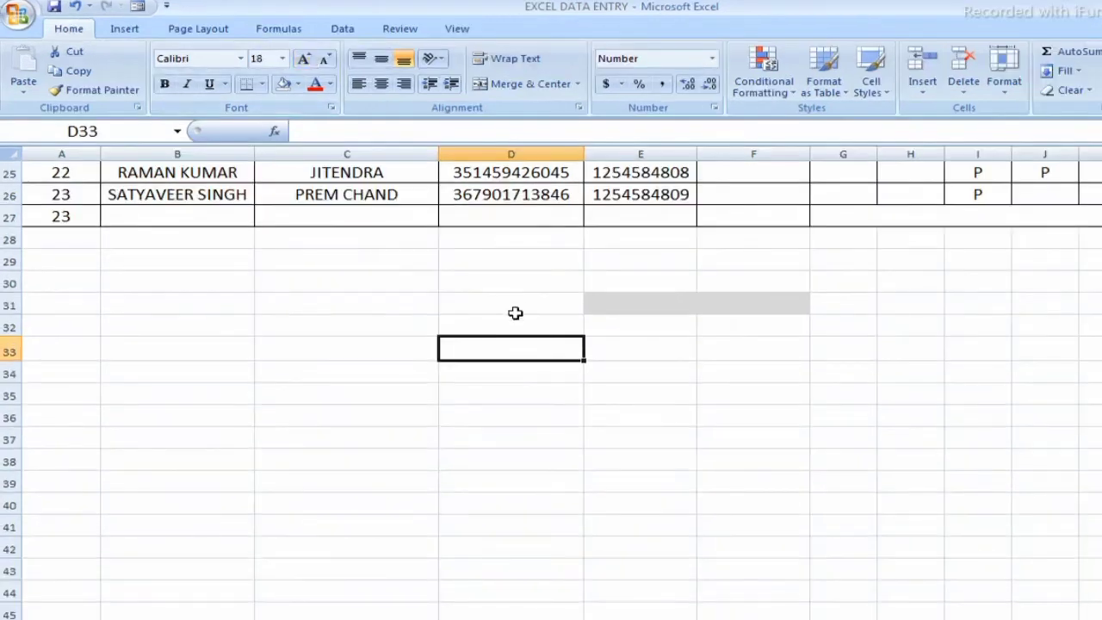
text(SCHHOL )
text(NAME)
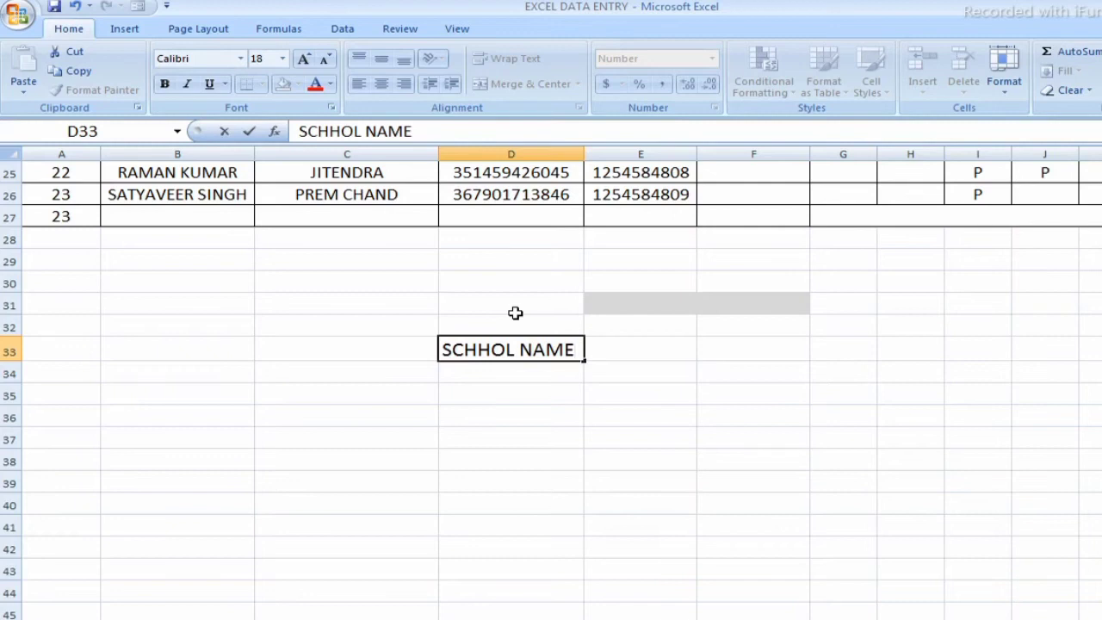
text(C)
Cancel the accidental edit in D25, keeping its number unchanged
scroll(515, 313, up, 2)
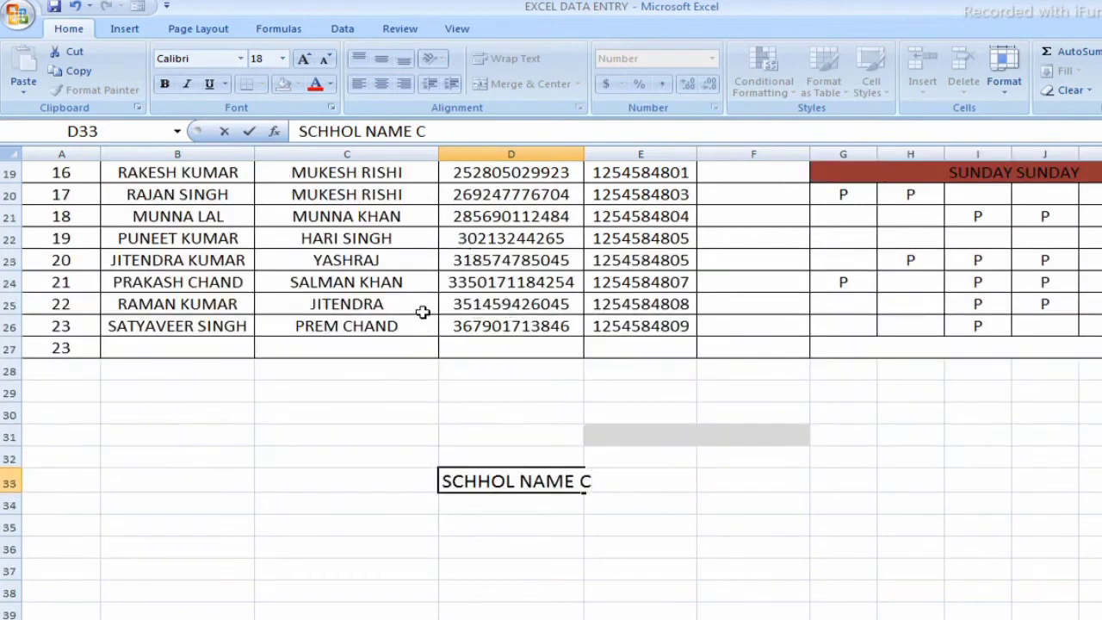
drag(442, 298, 516, 310)
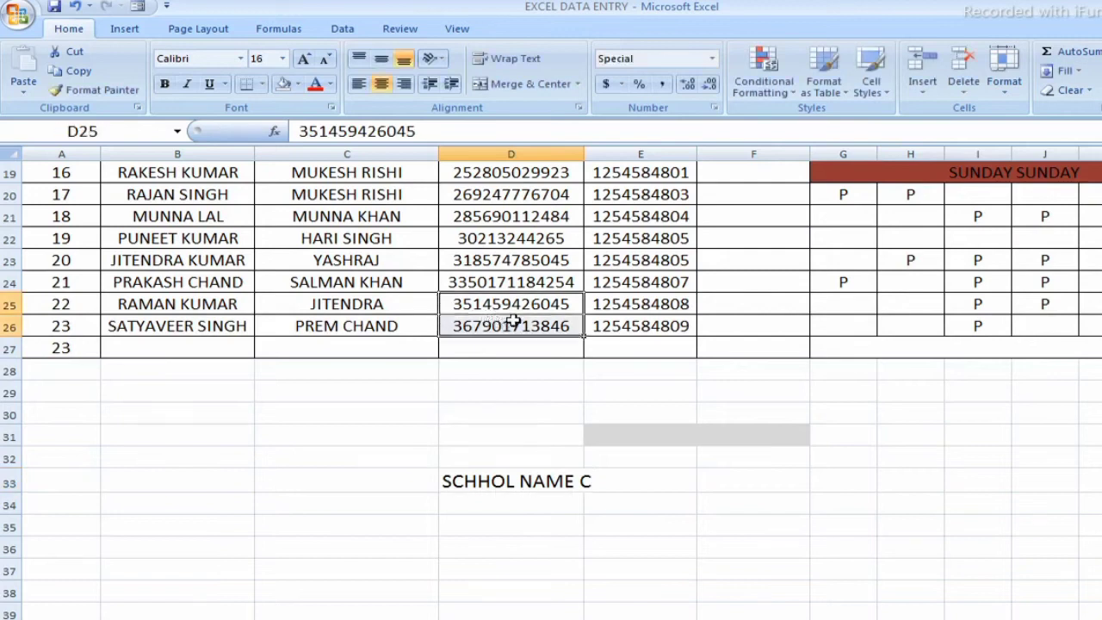
scroll(558, 380, down, 2)
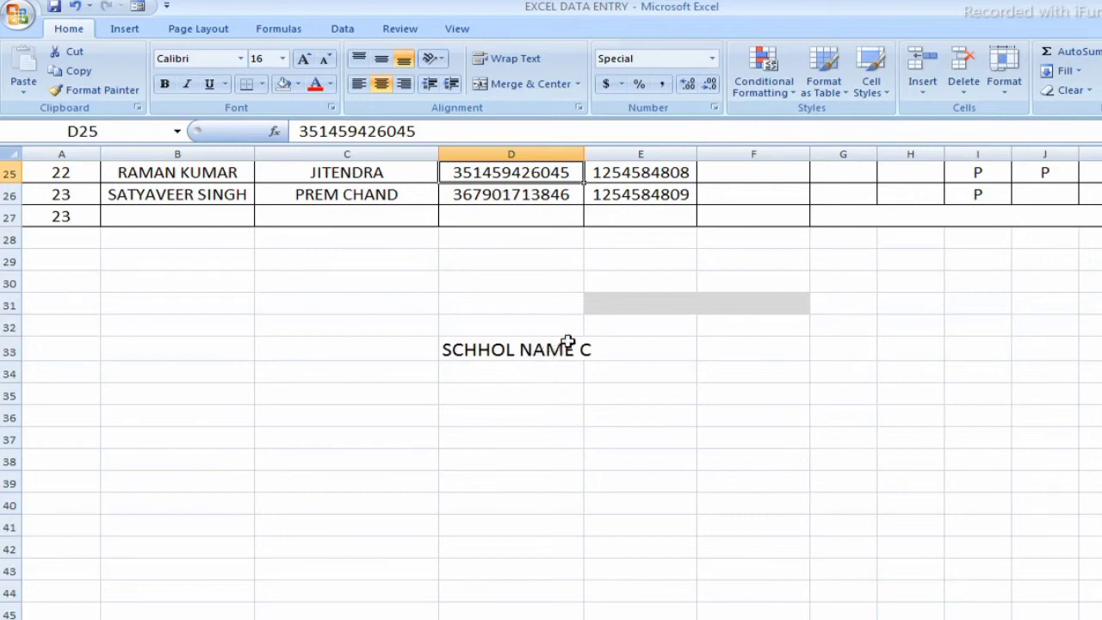
key(BackSpace)
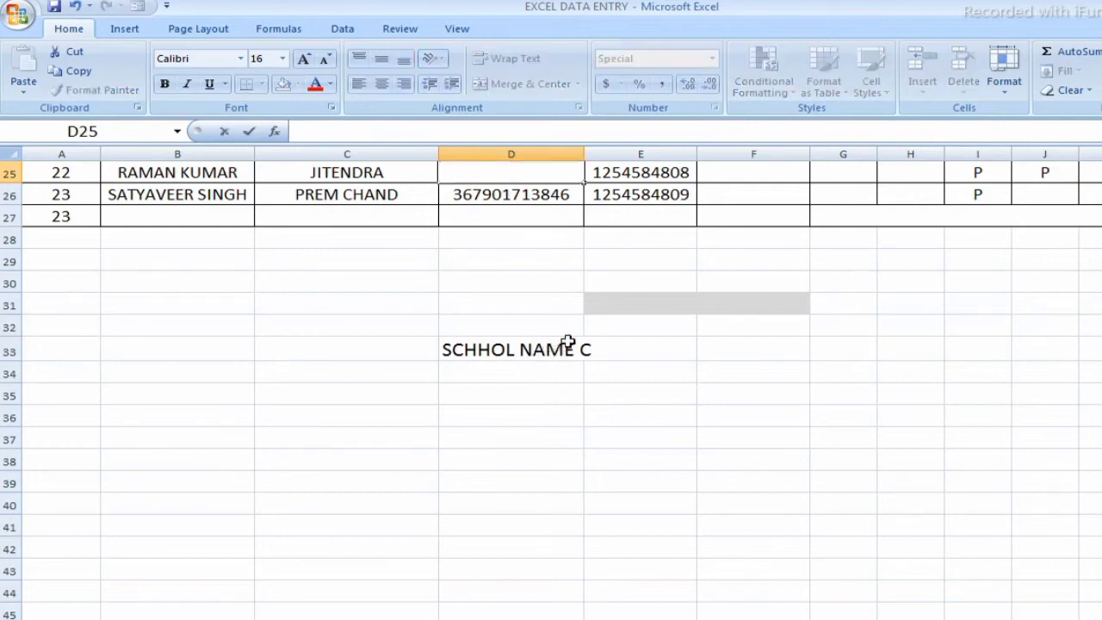
key(Escape)
Edit D33 to drop the trailing C and add CLASS 5 as a second line
click(577, 346)
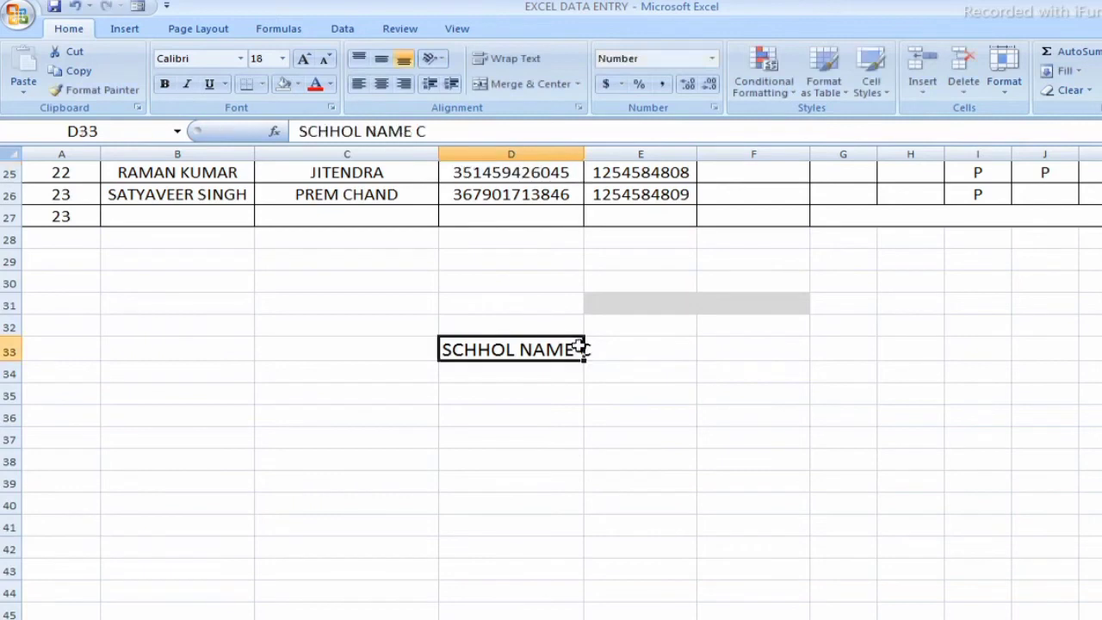
double_click(579, 347)
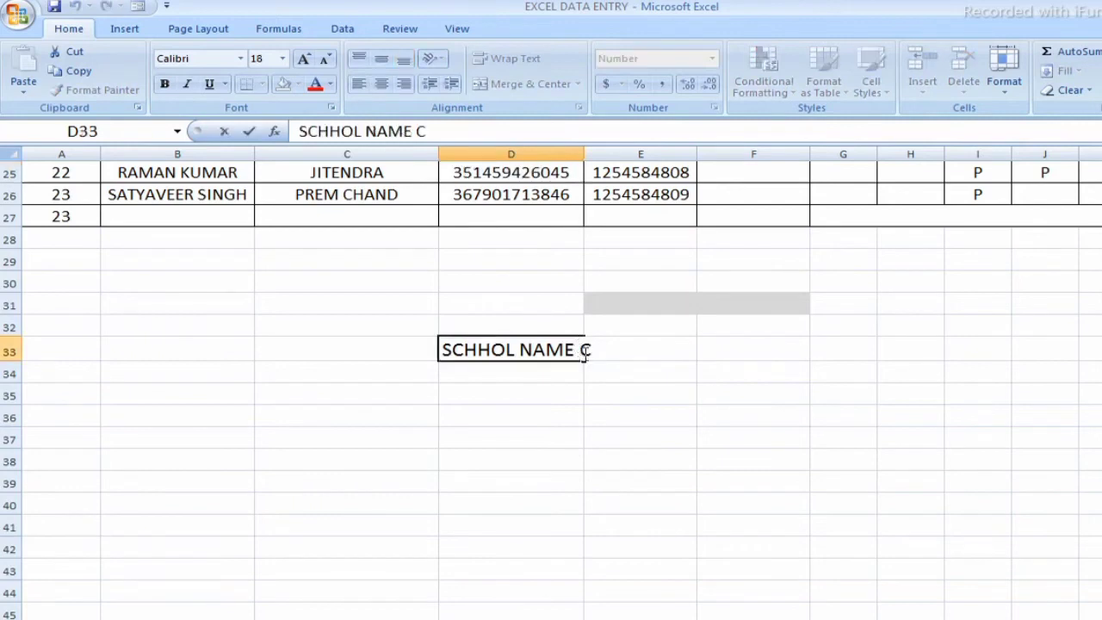
key(BackSpace)
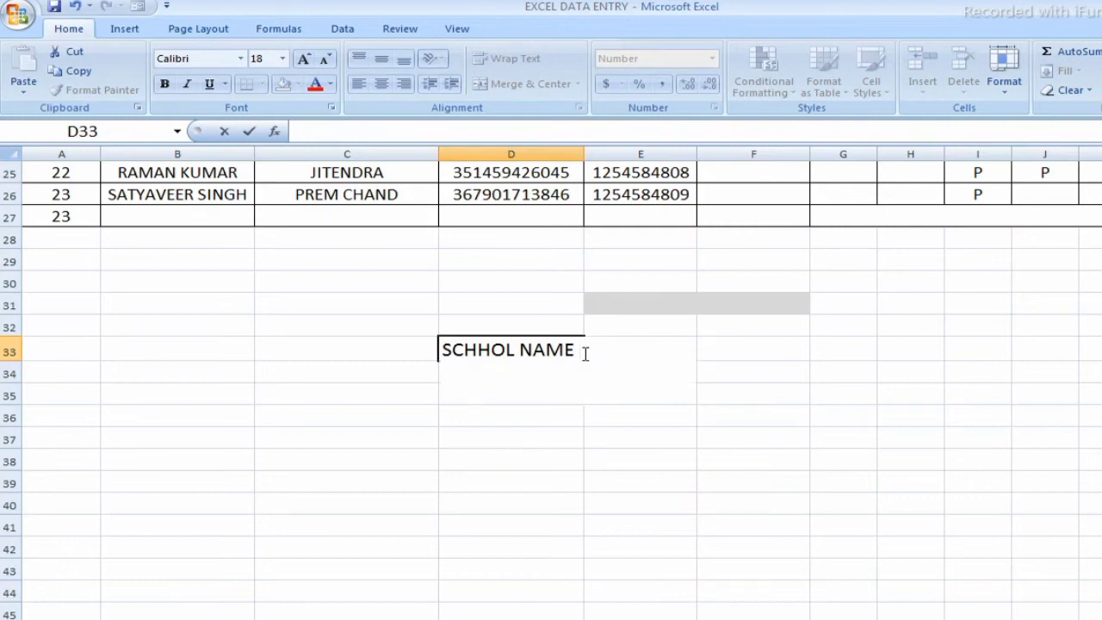
text(CLASS )
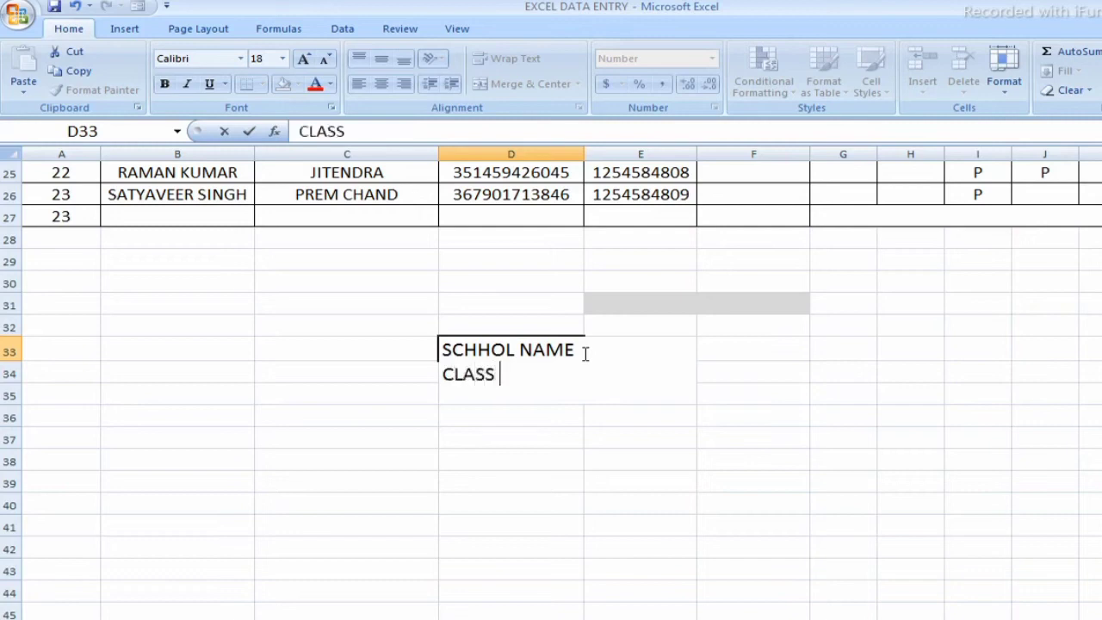
text(5)
drag(399, 416, 360, 391)
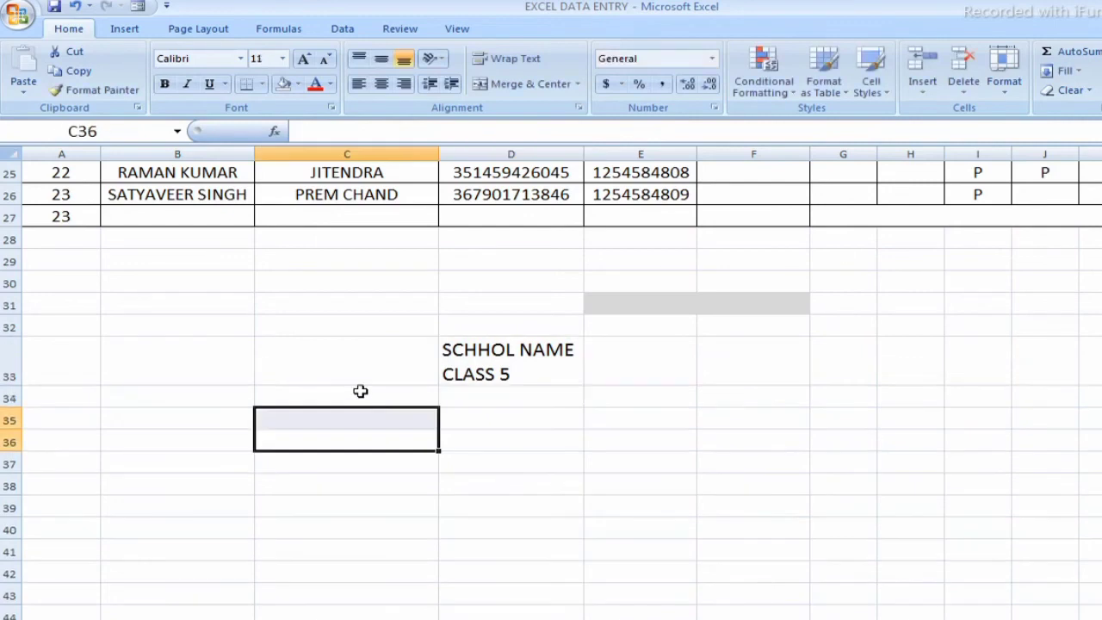
click(479, 370)
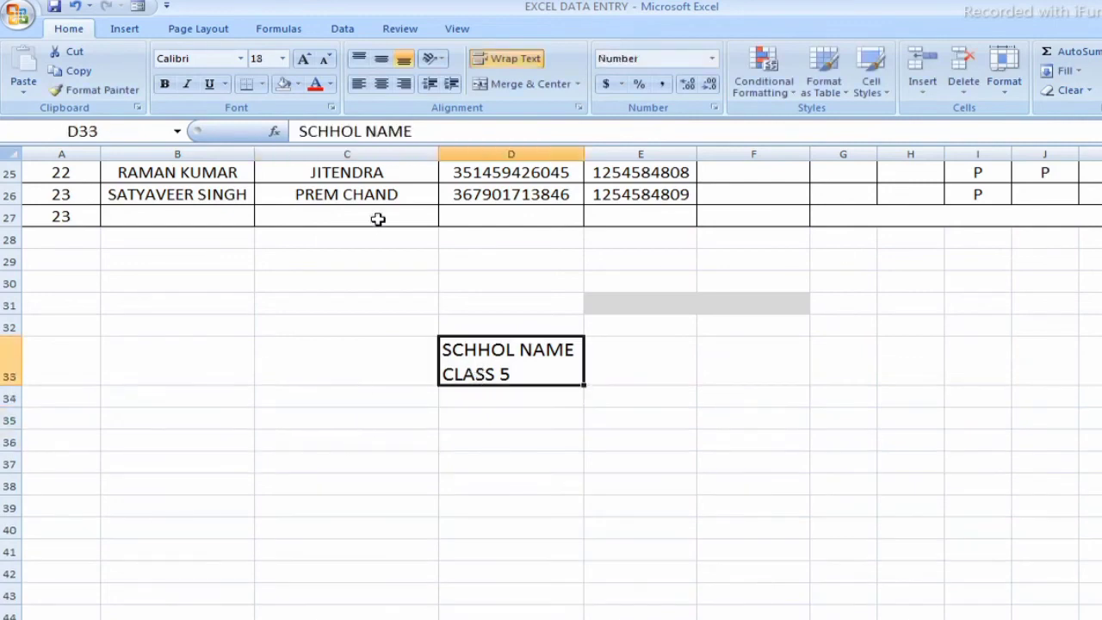
Centre the SCHHOL NAME / CLASS 5 note in D33 vertically and horizontally, and bold it
click(381, 62)
click(381, 84)
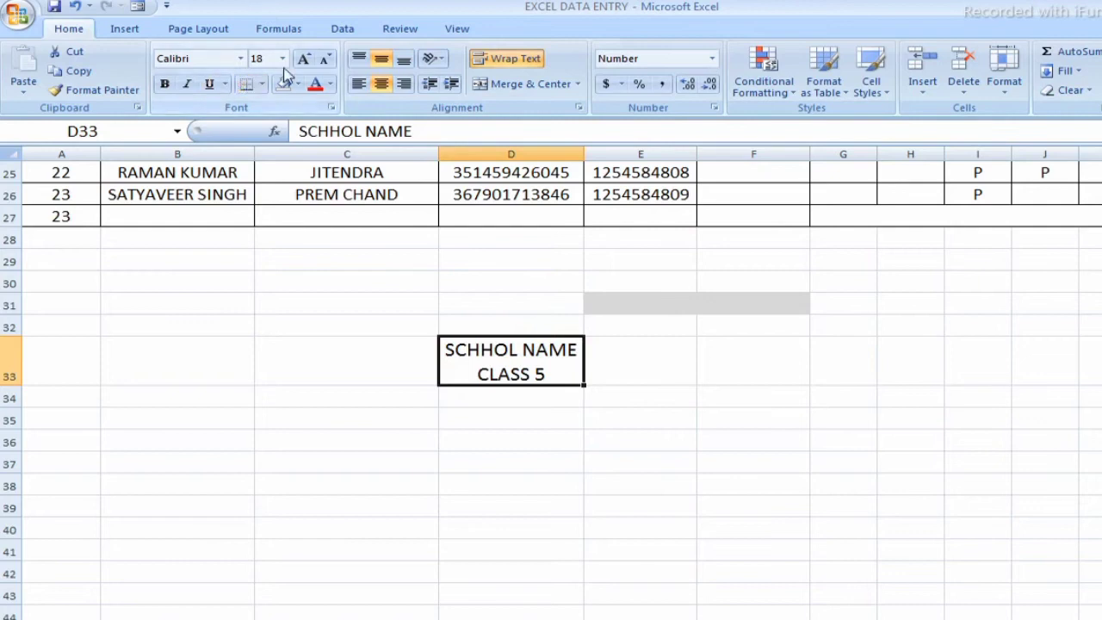
click(164, 85)
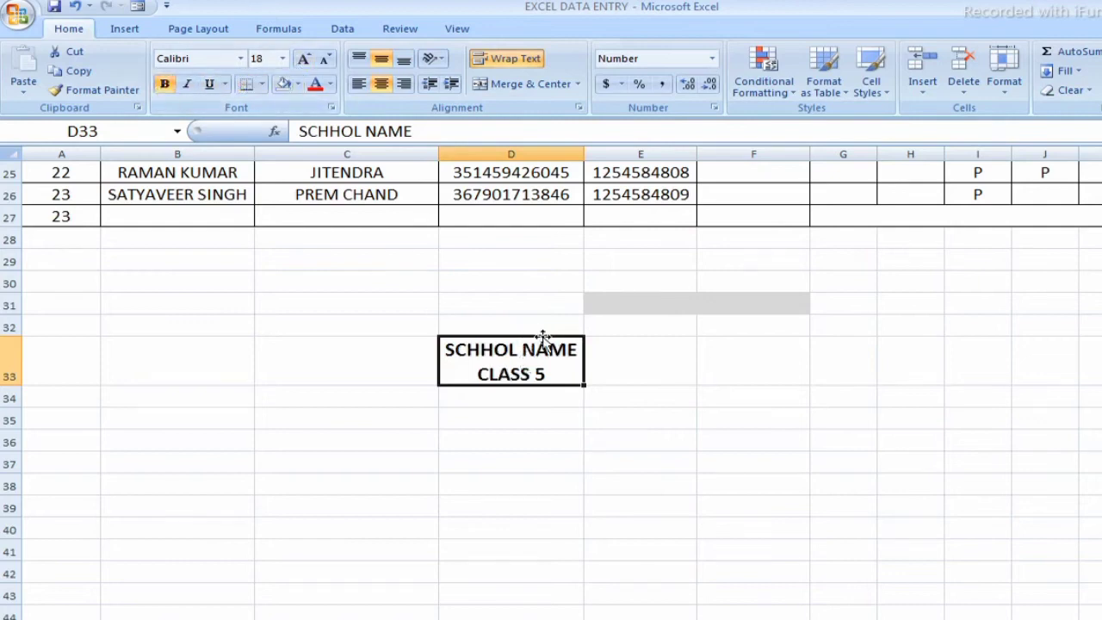
click(565, 401)
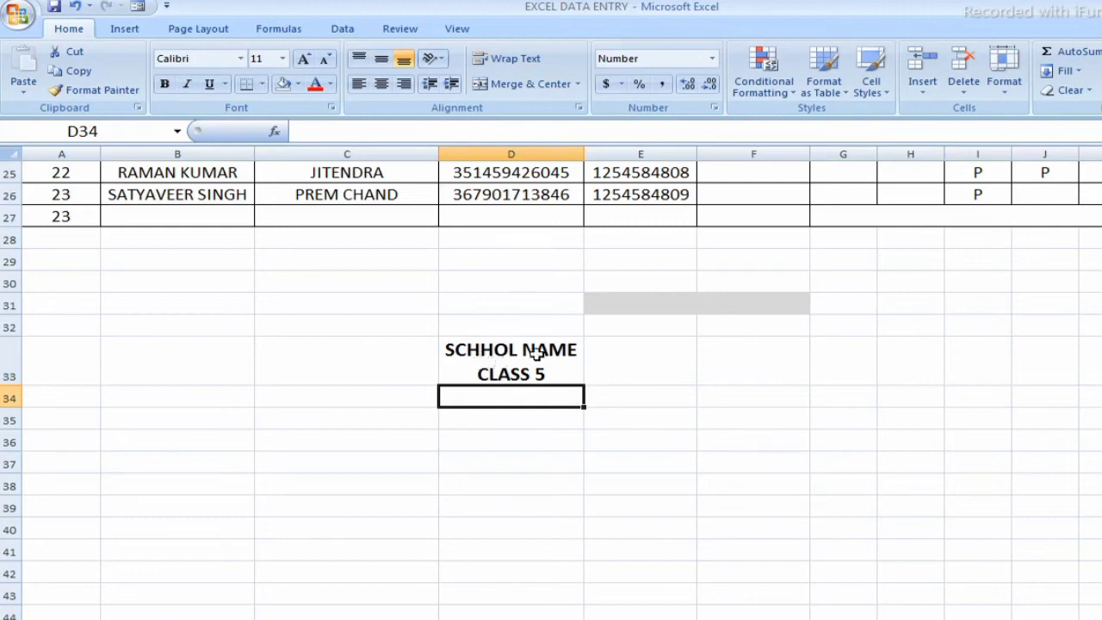
click(568, 349)
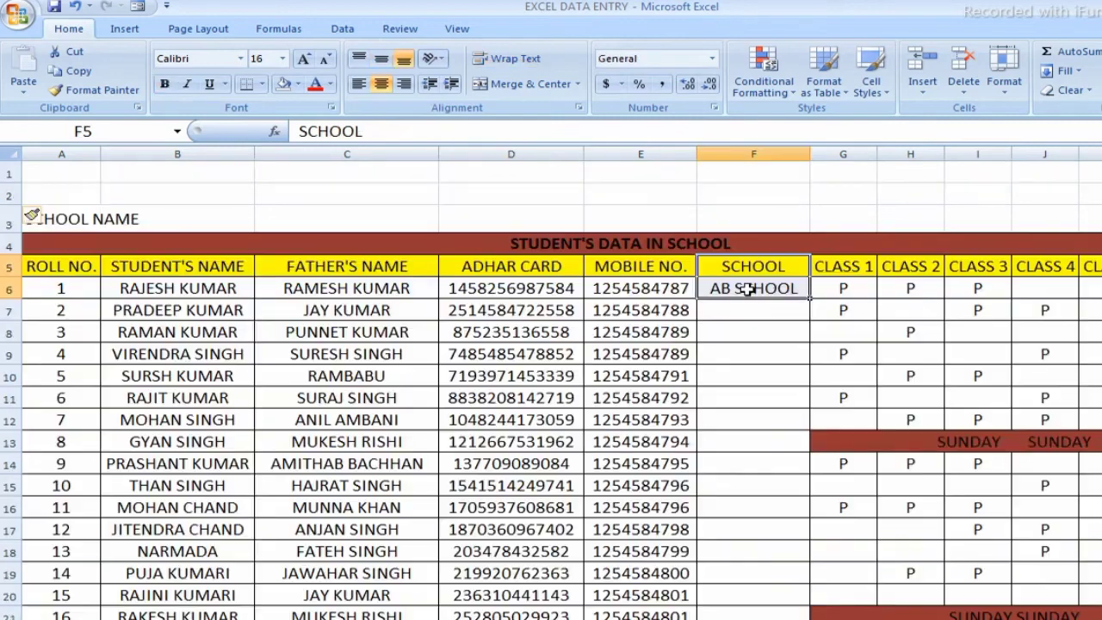
Replace the old text in F5 with the heading ADDRESS
key(Delete)
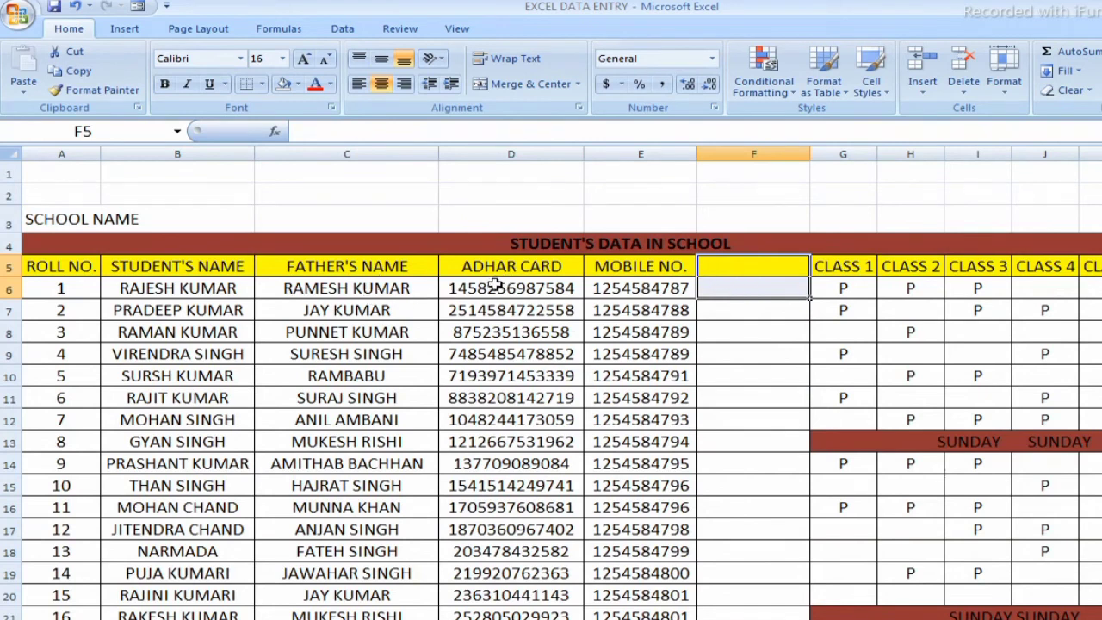
click(748, 272)
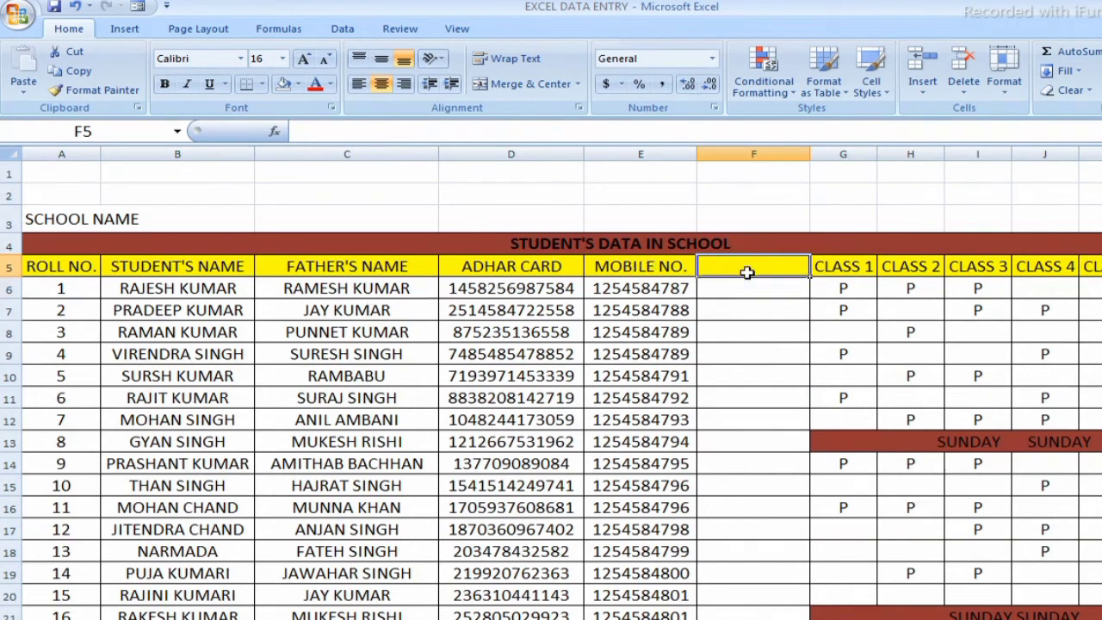
text(ADDRESS)
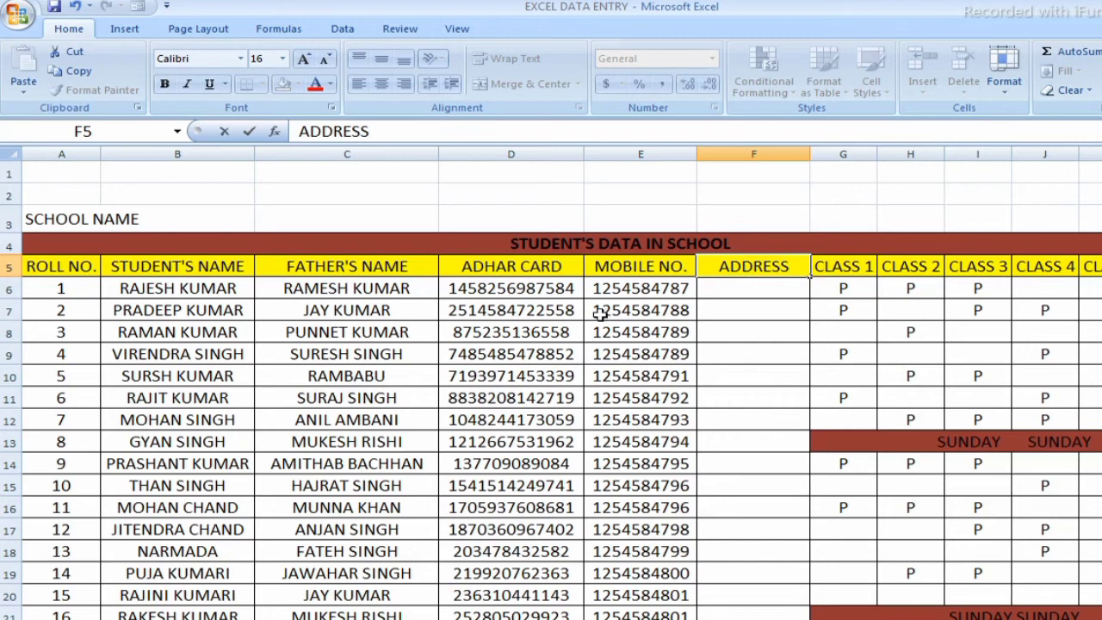
click(751, 290)
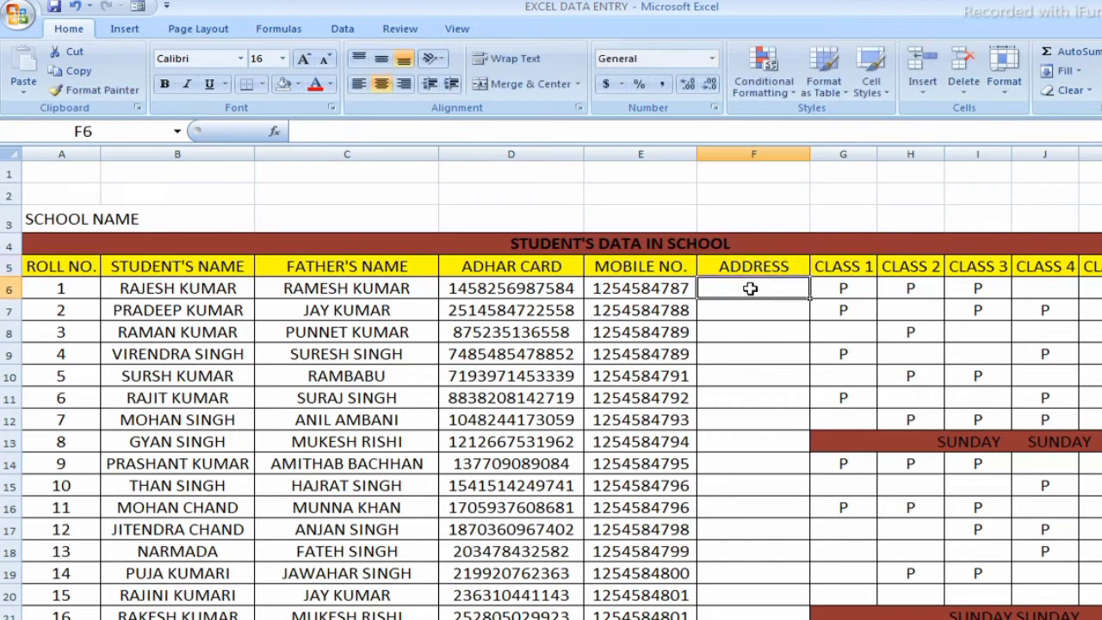
Enter AGRA, MATHURA, HATHRAS, BARSANA and BRANDAWAN in F6:F10
text(AGRA)
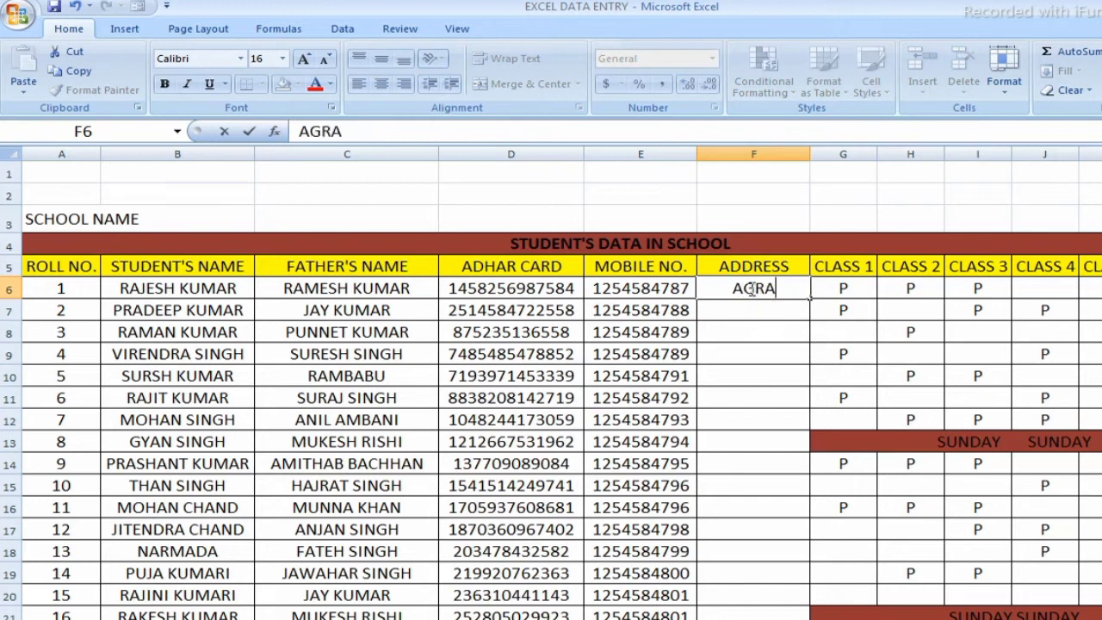
key(Return)
text(MATHU)
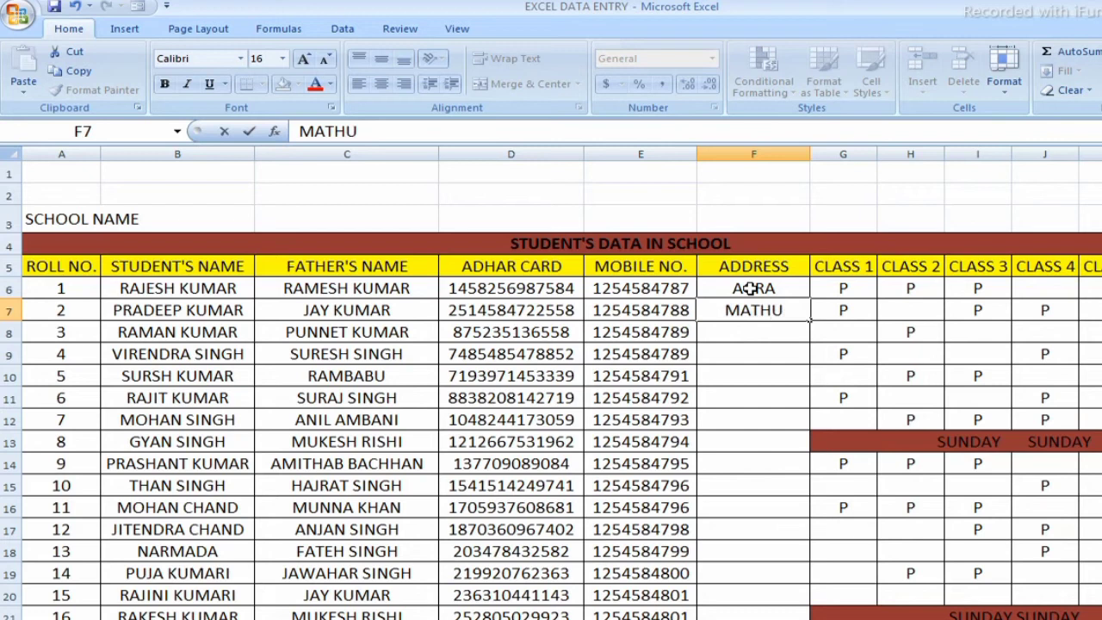
text(RA)
key(Return)
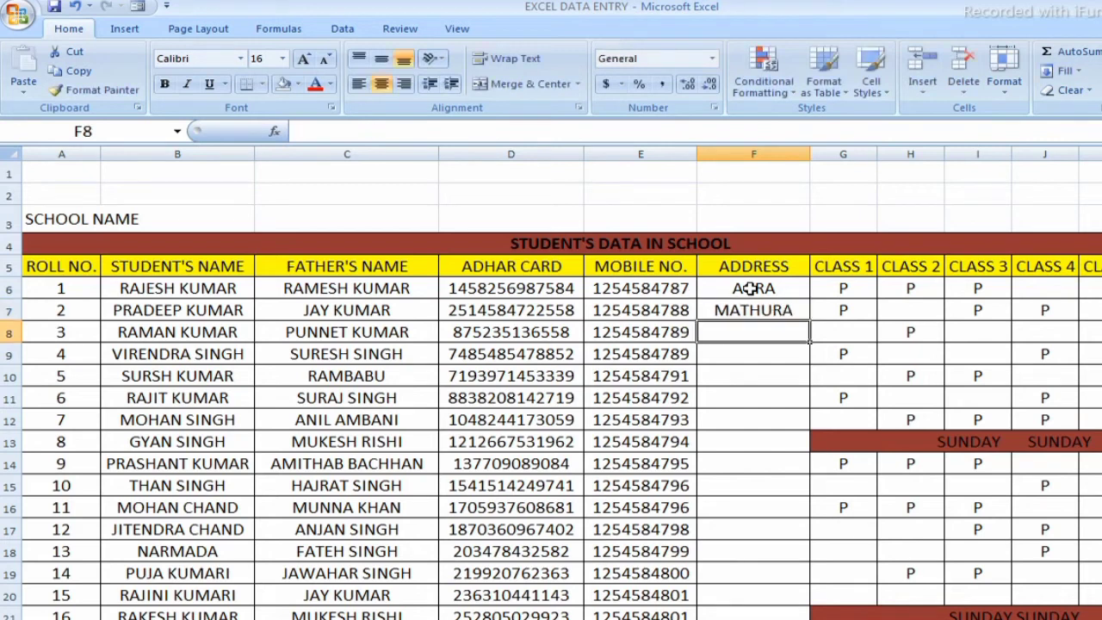
text(HATHRAS)
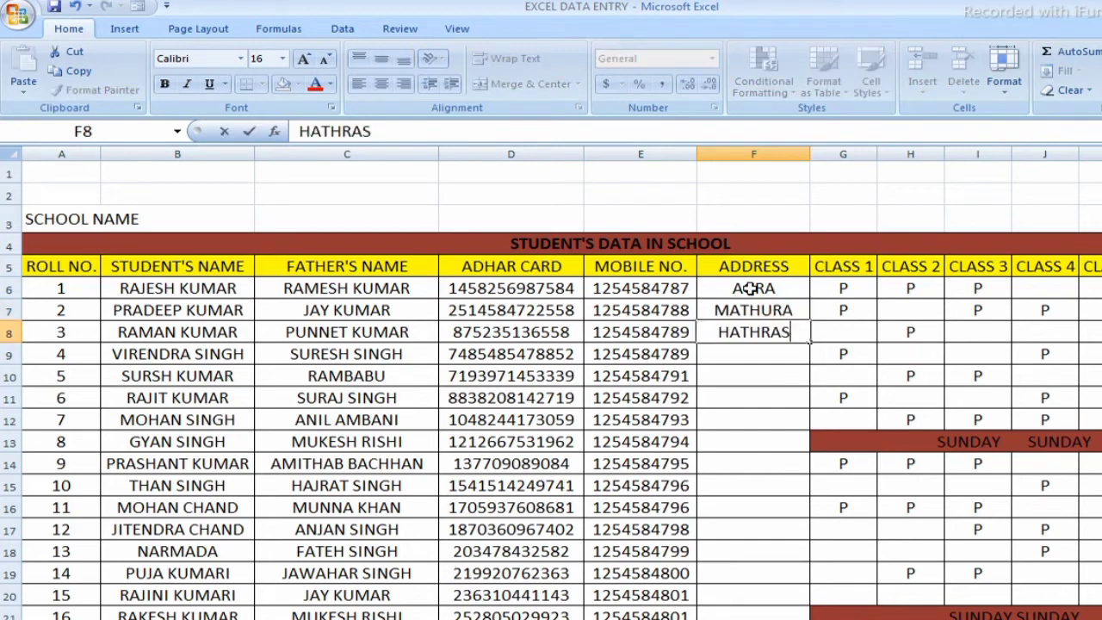
key(Return)
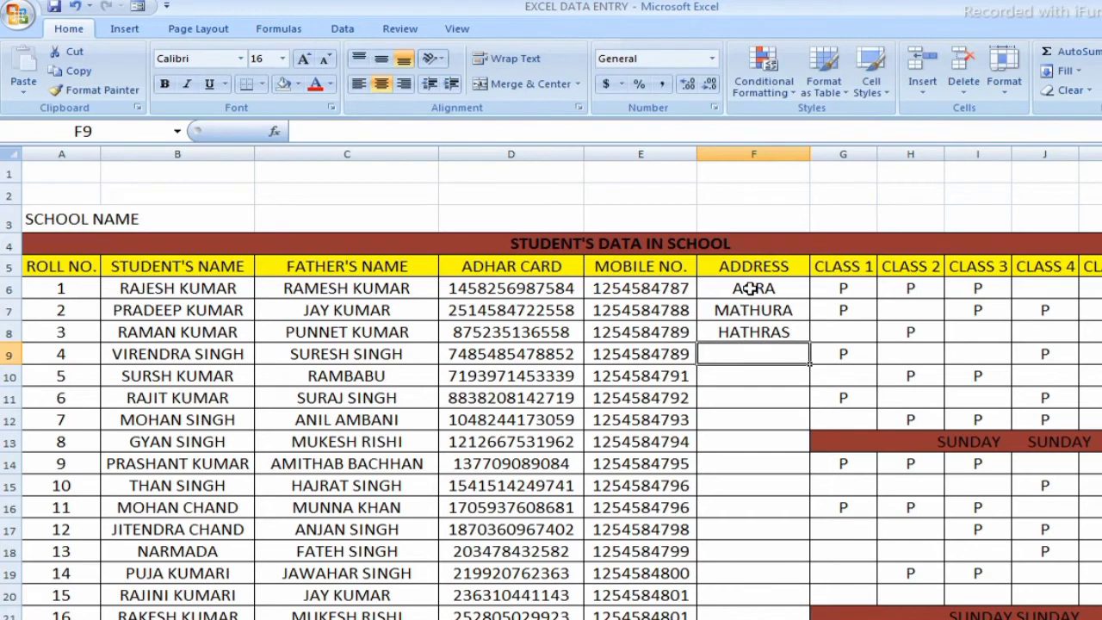
text(BARSANA)
key(Return)
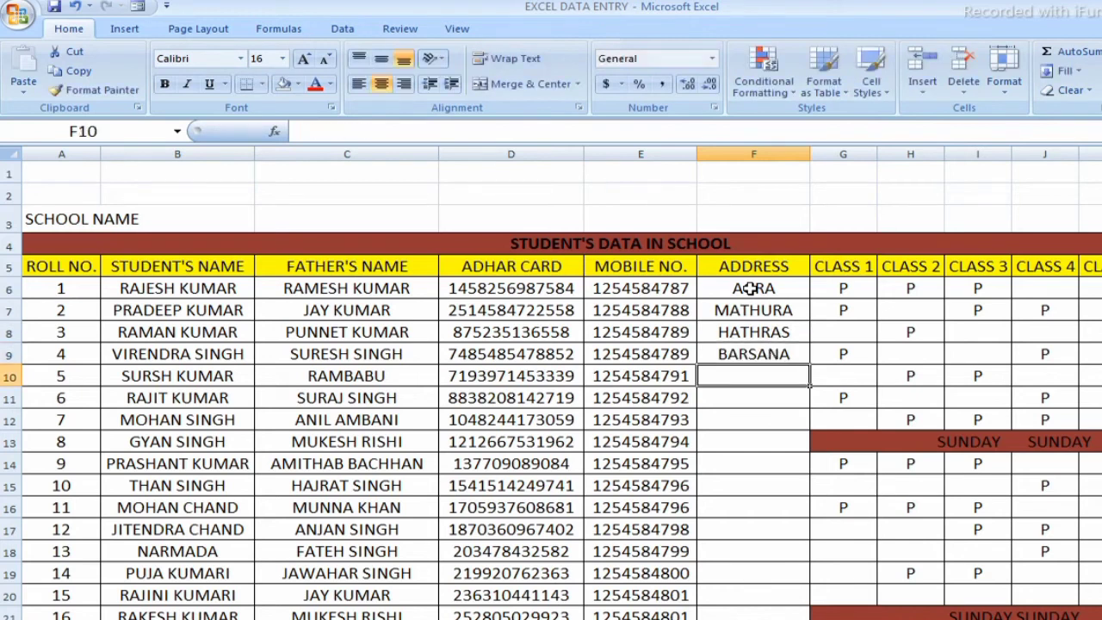
text(BRANDAWAN)
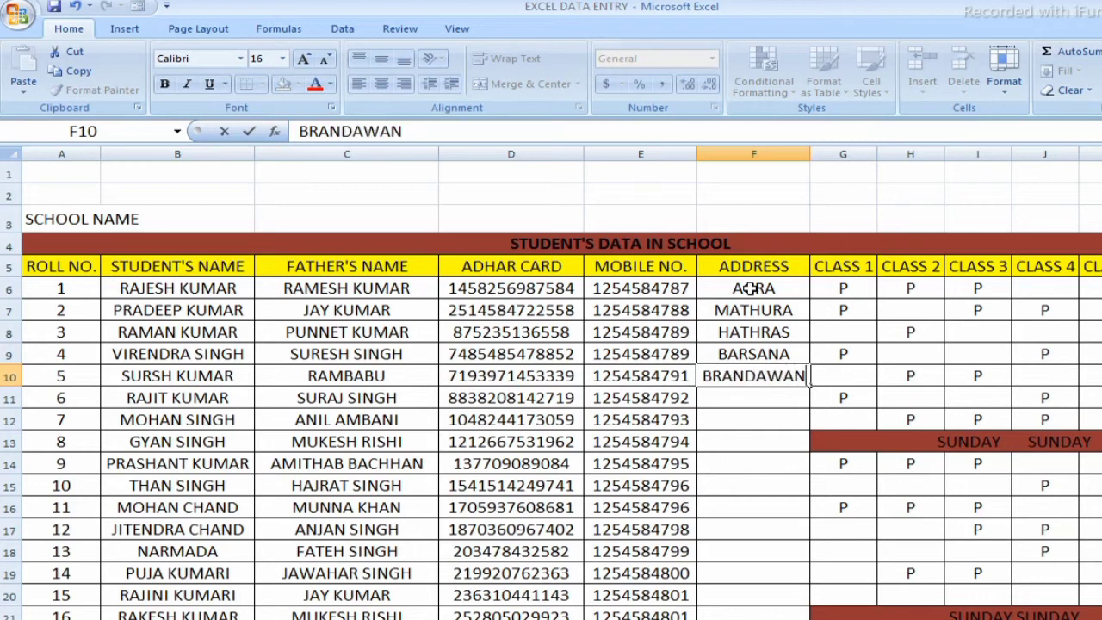
key(Return)
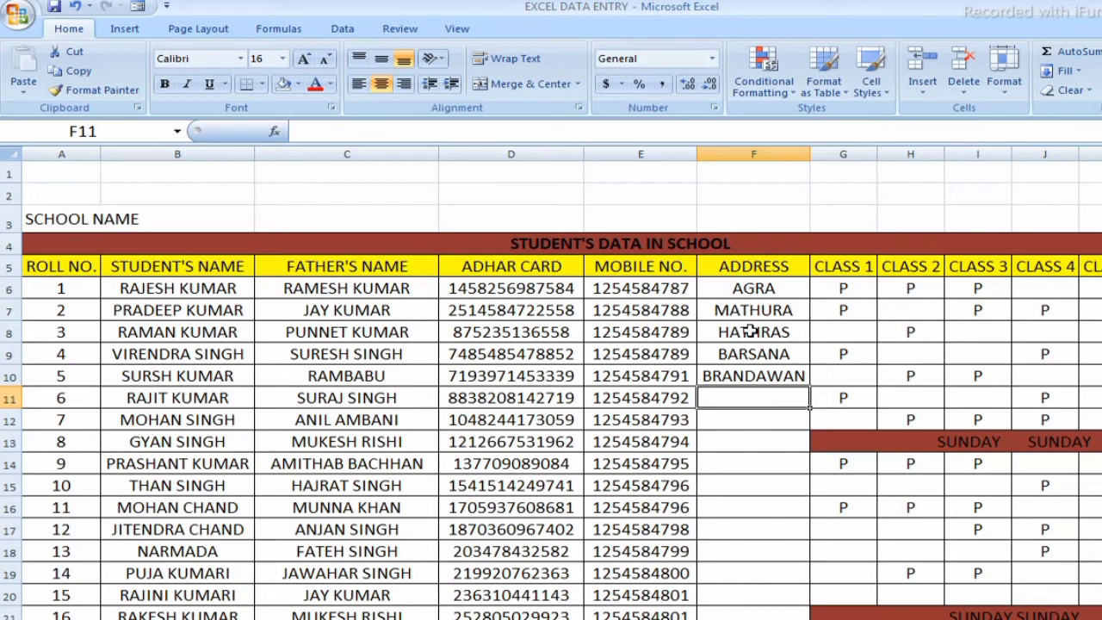
Select the five address cells F6:F10
drag(746, 288, 753, 308)
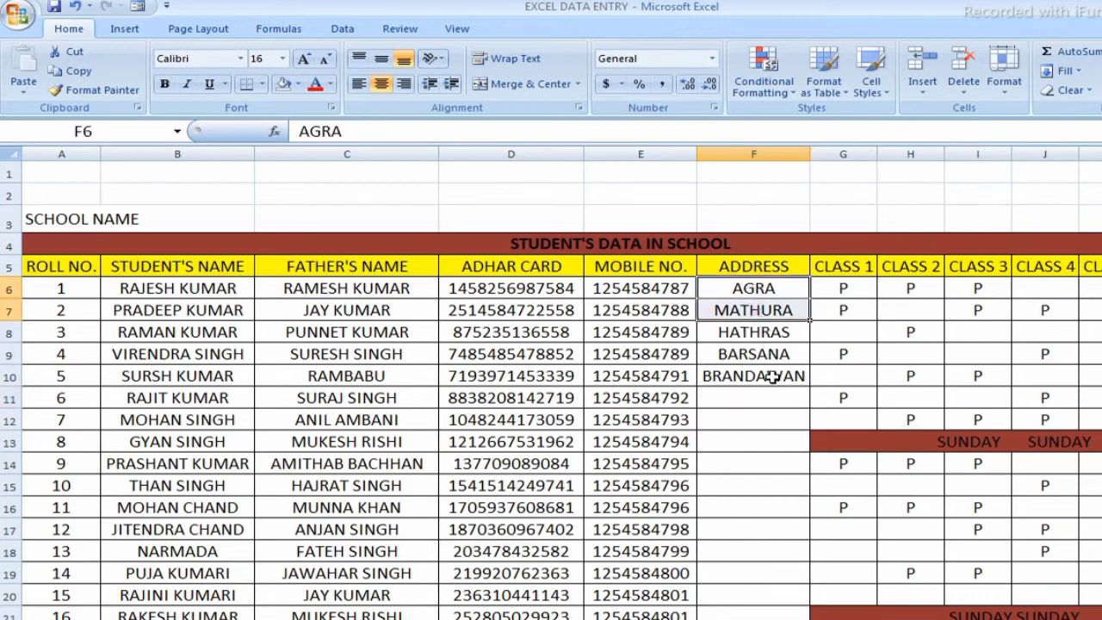
drag(763, 289, 773, 376)
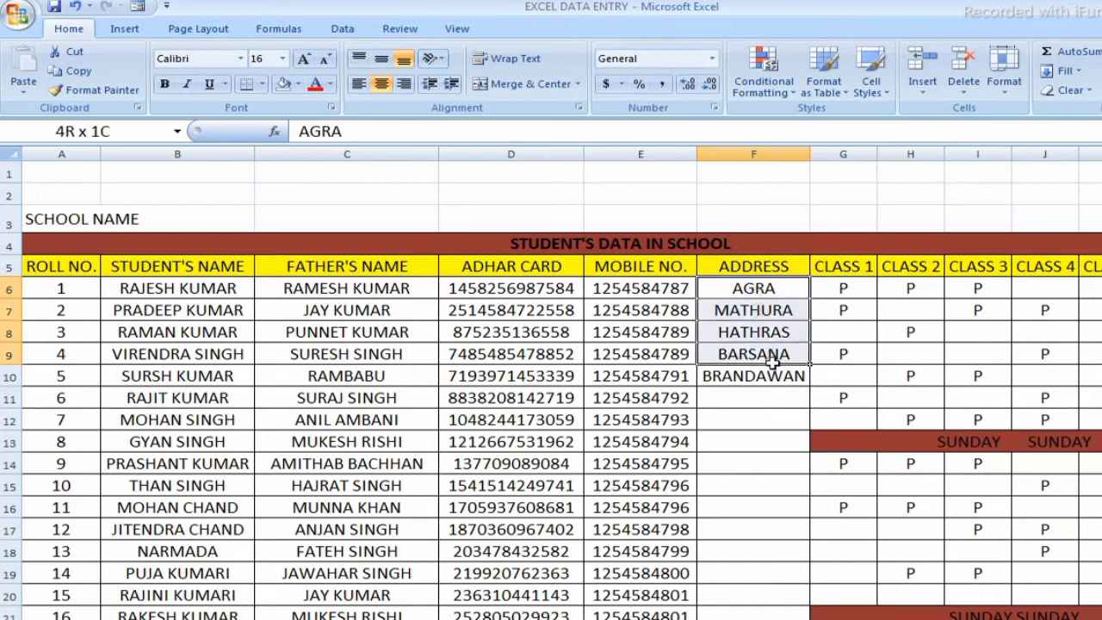
click(766, 346)
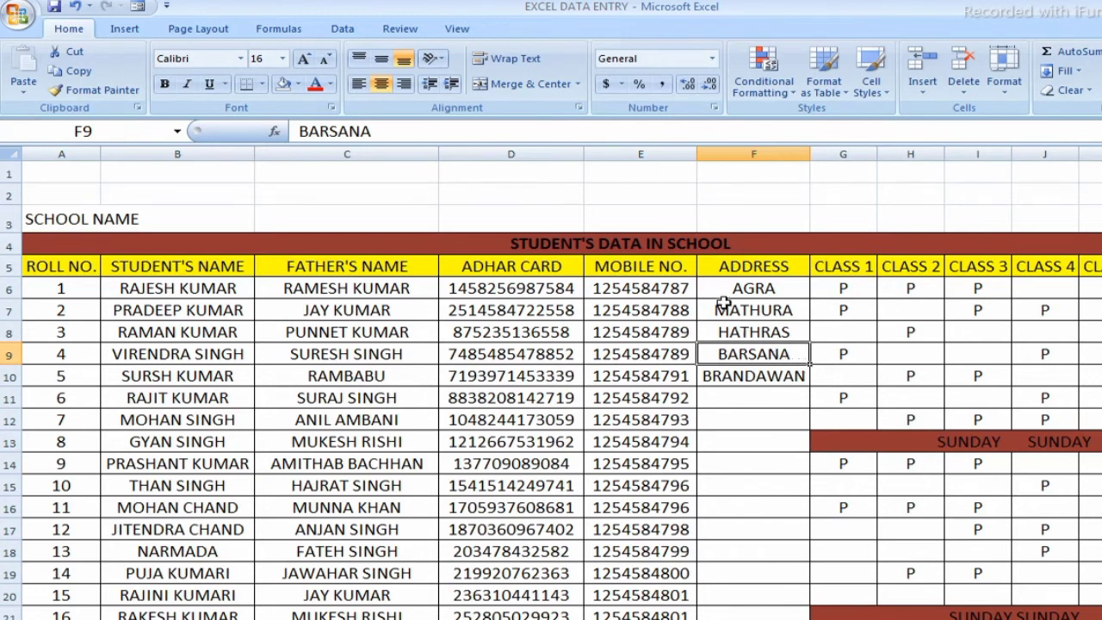
drag(727, 291, 769, 366)
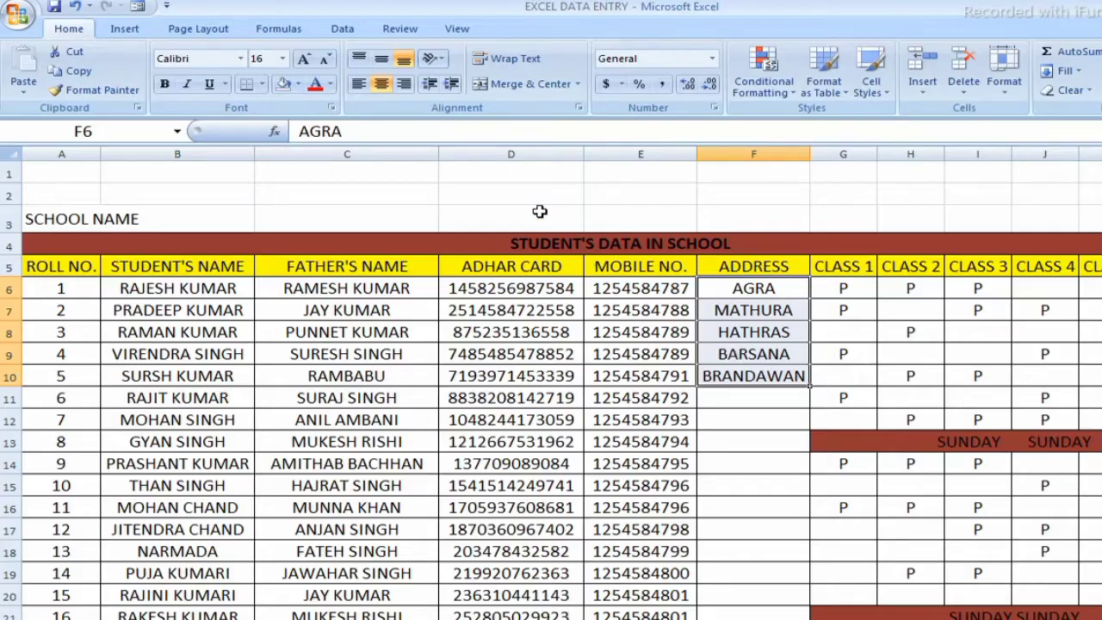
Add List data validation with source =$F$6:$F$10 to the address cells
click(341, 30)
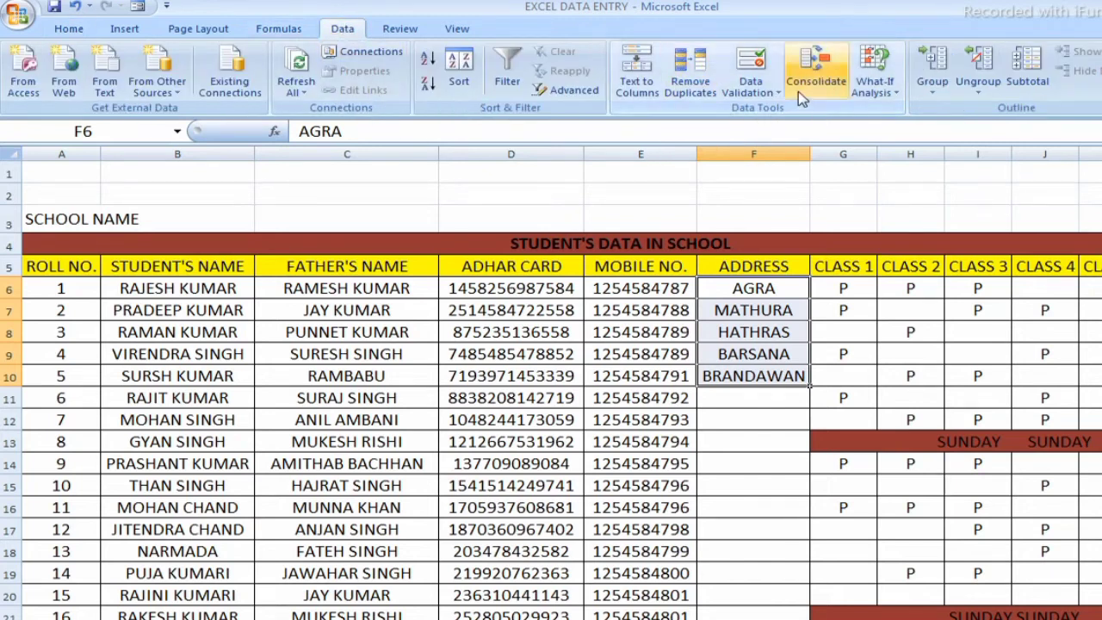
click(774, 93)
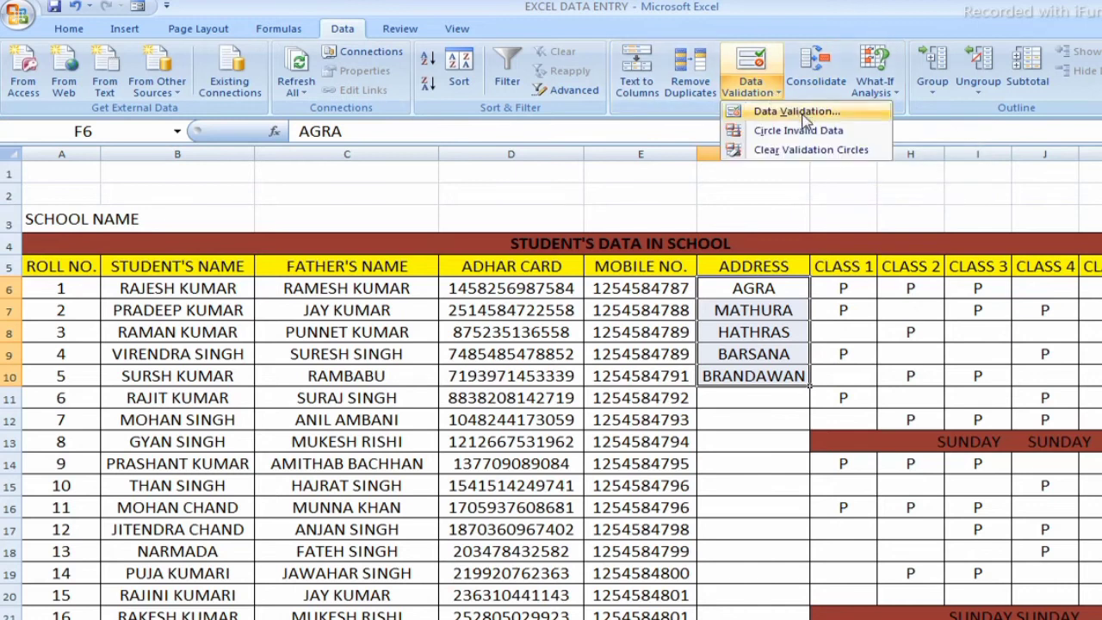
click(792, 111)
key(ctrl+Tab)
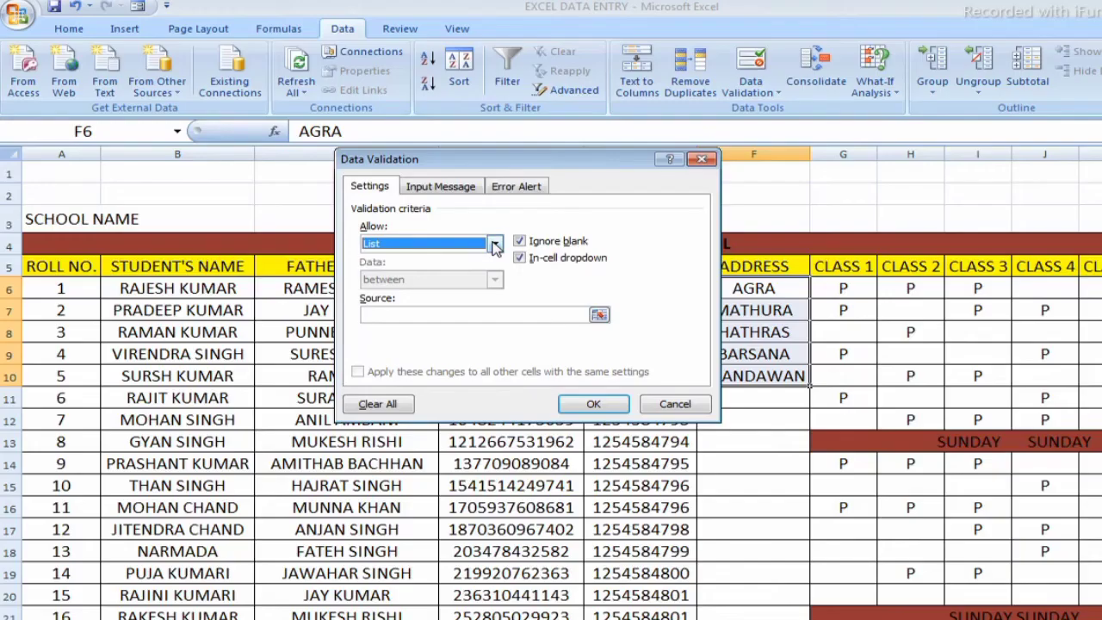
click(495, 244)
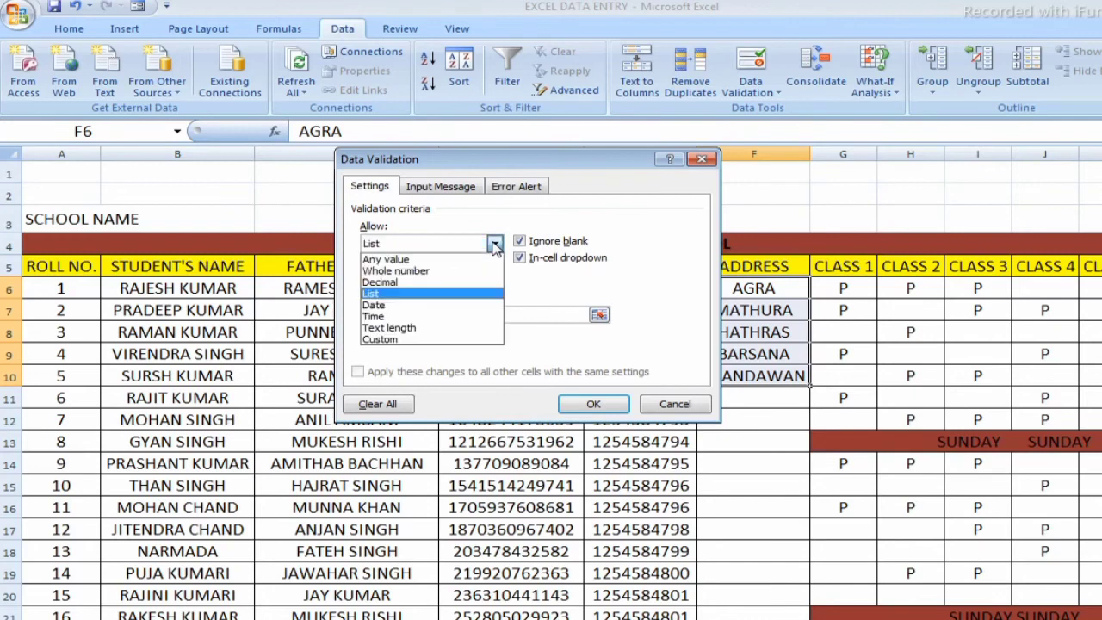
click(388, 295)
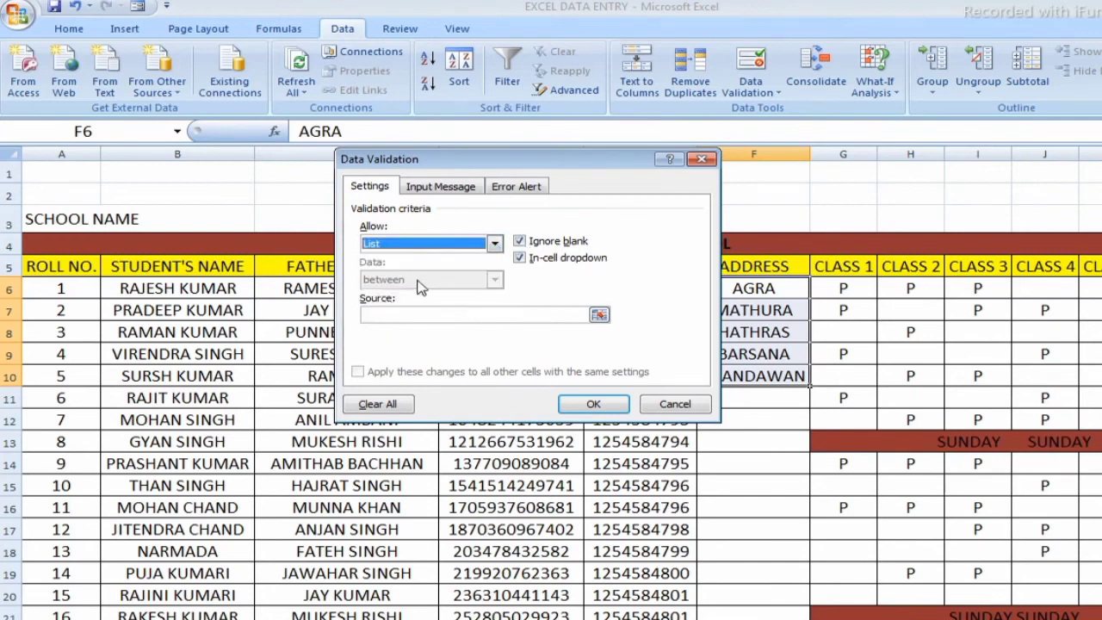
click(387, 317)
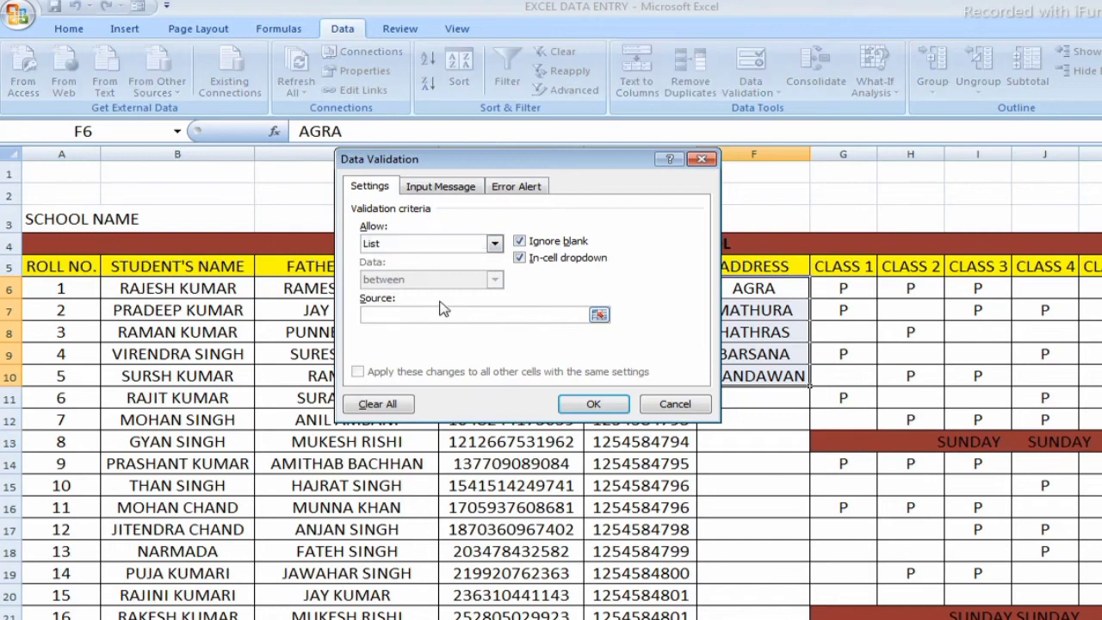
drag(521, 160, 702, 168)
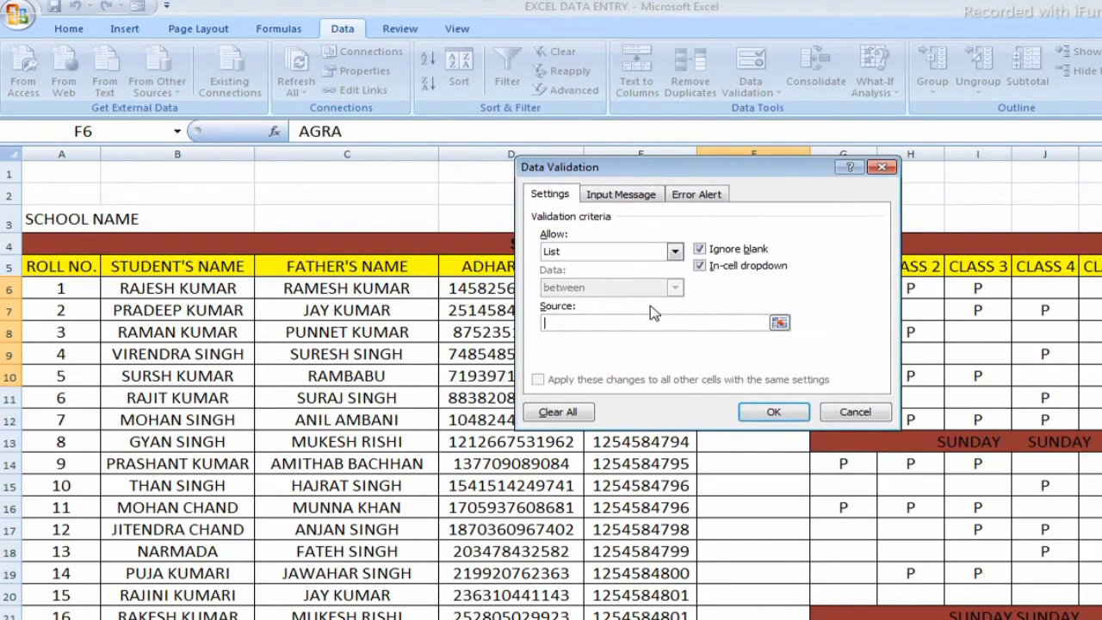
text(A)
drag(747, 176, 487, 234)
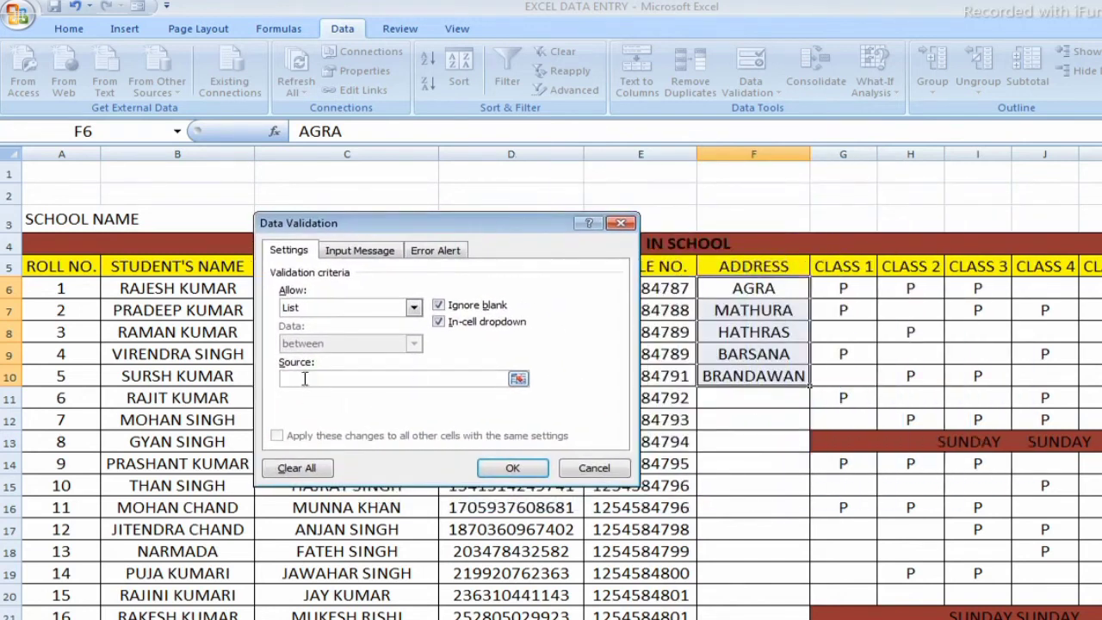
drag(711, 287, 743, 376)
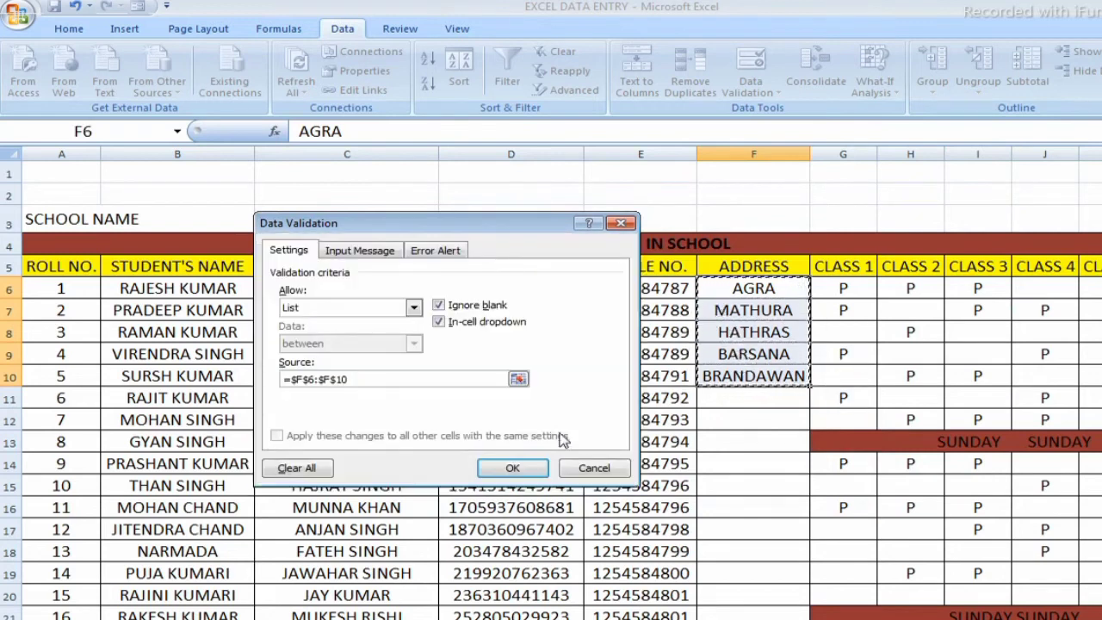
click(515, 468)
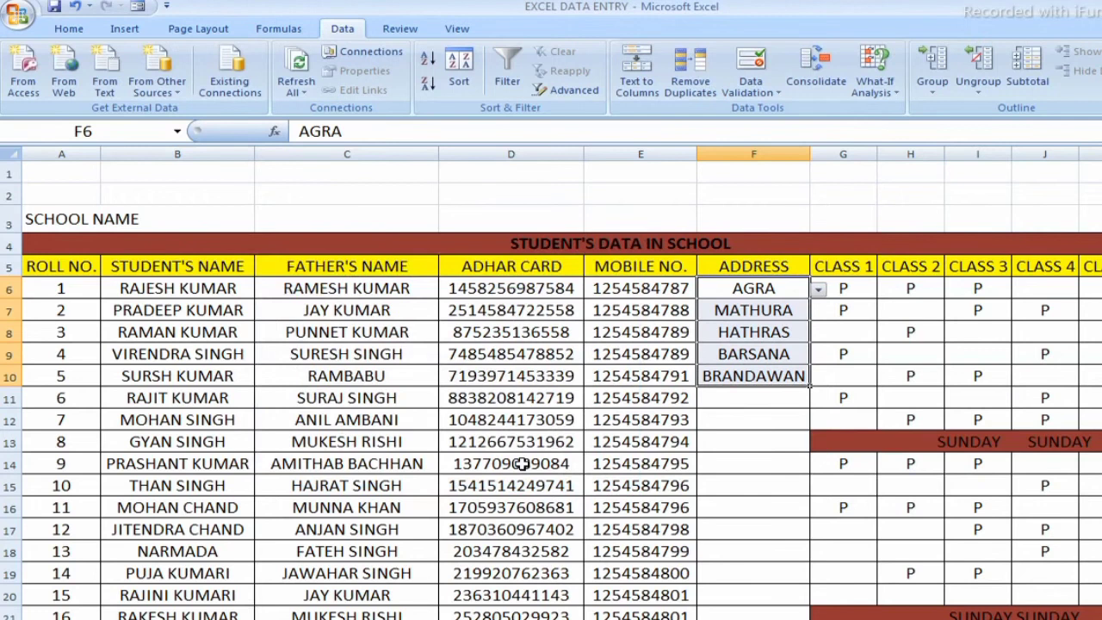
Use the dropdowns to set F10 to BARSANA and F9 to MATHURA
click(745, 403)
click(756, 377)
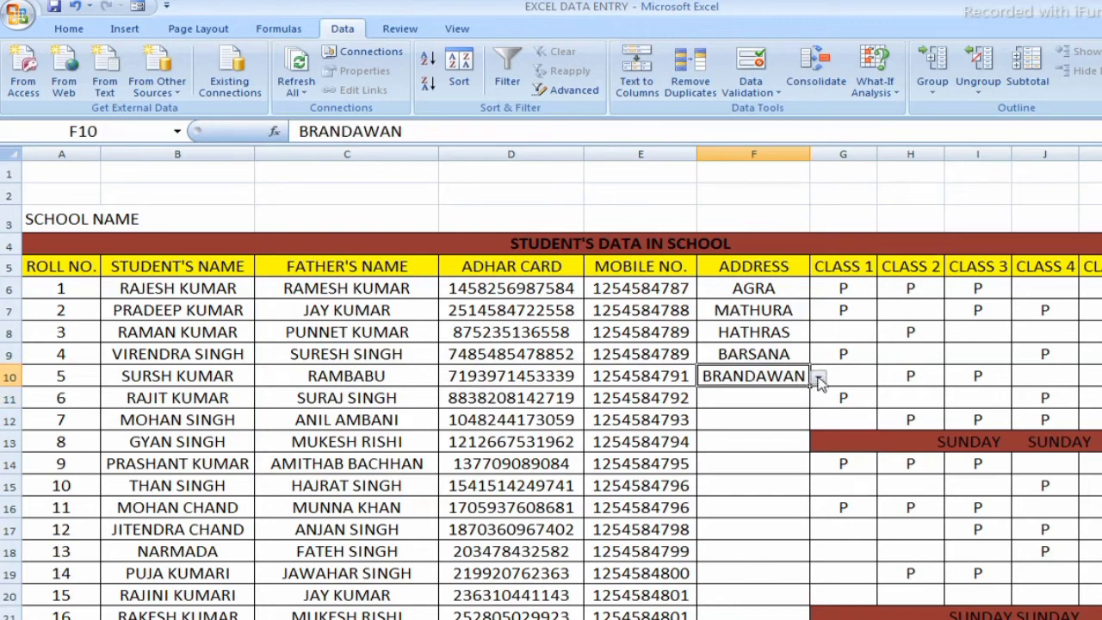
click(818, 381)
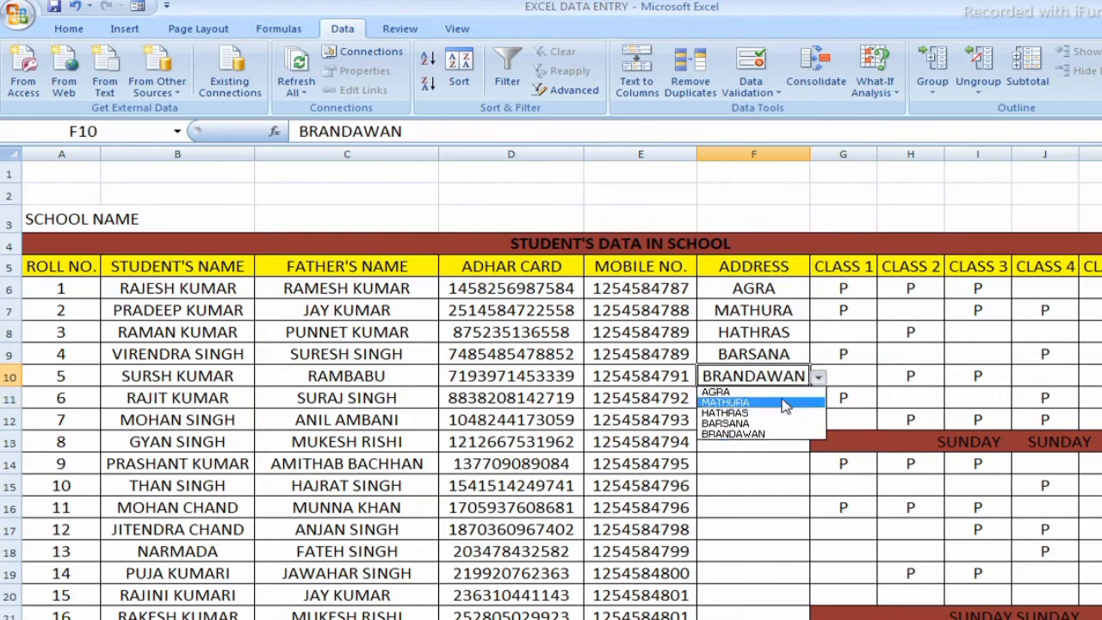
key(Up)
key(Up)
key(Up)
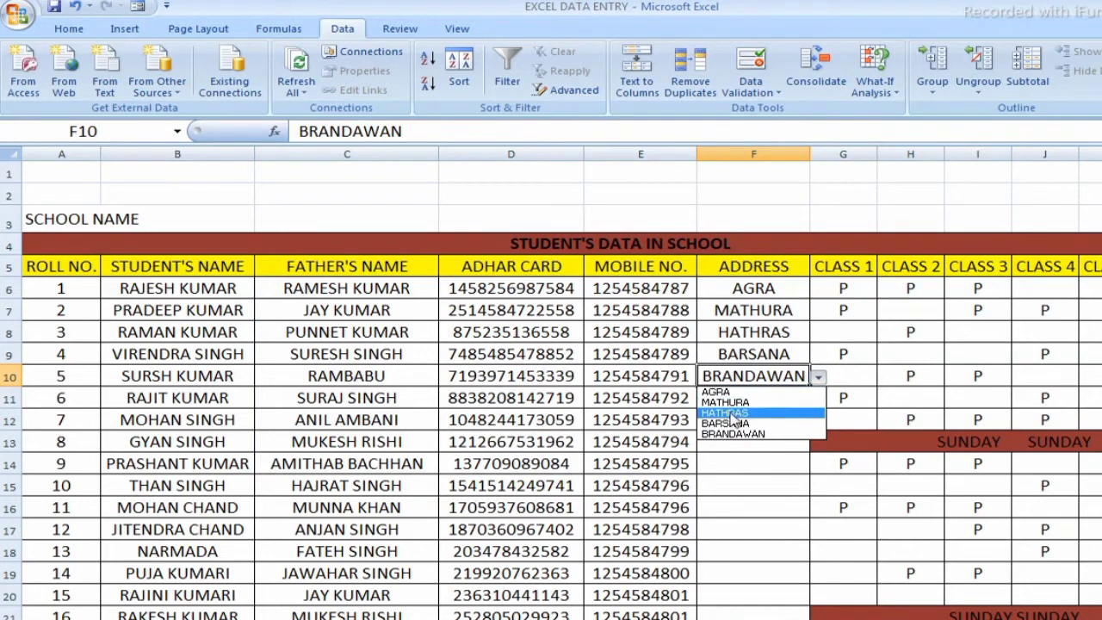
click(738, 425)
click(792, 355)
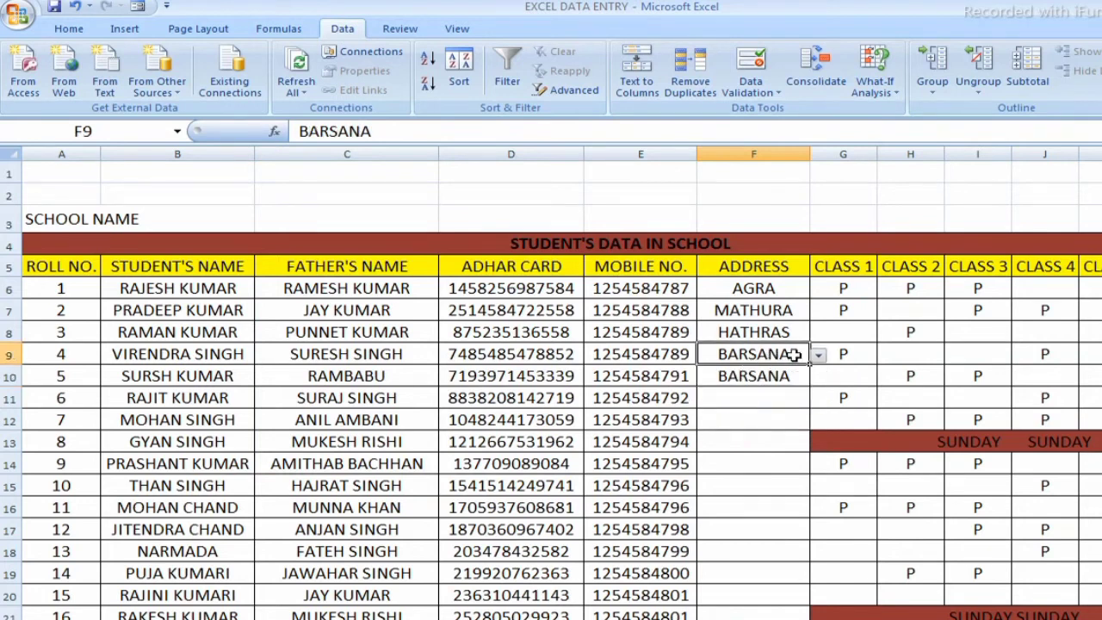
click(818, 354)
click(776, 381)
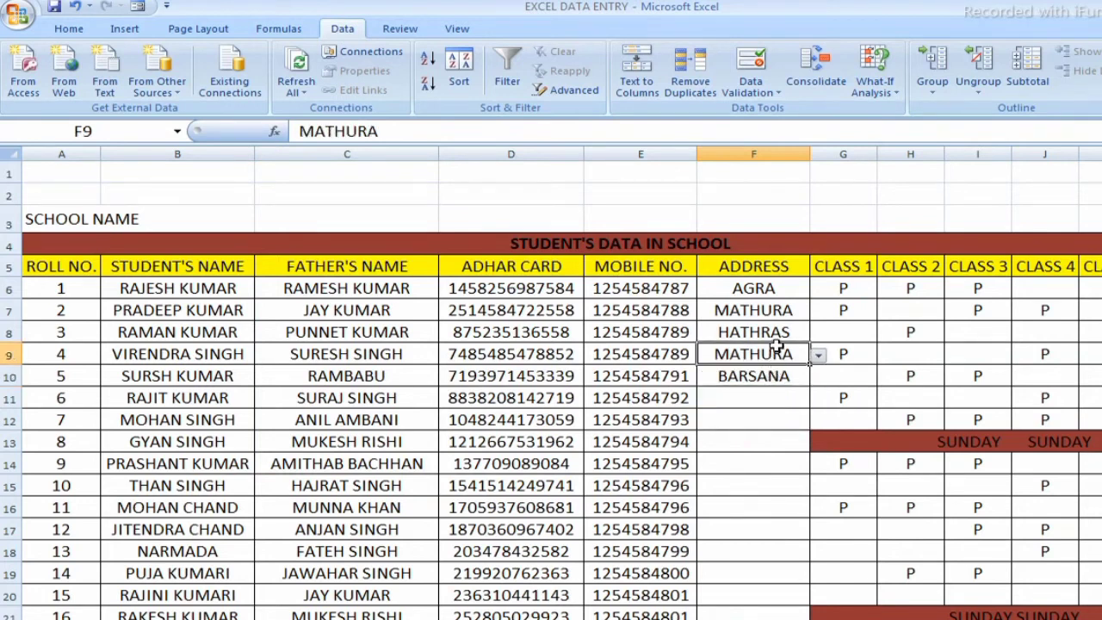
Check cells F6 through F12 to see which ones show the address dropdown
click(779, 337)
click(817, 341)
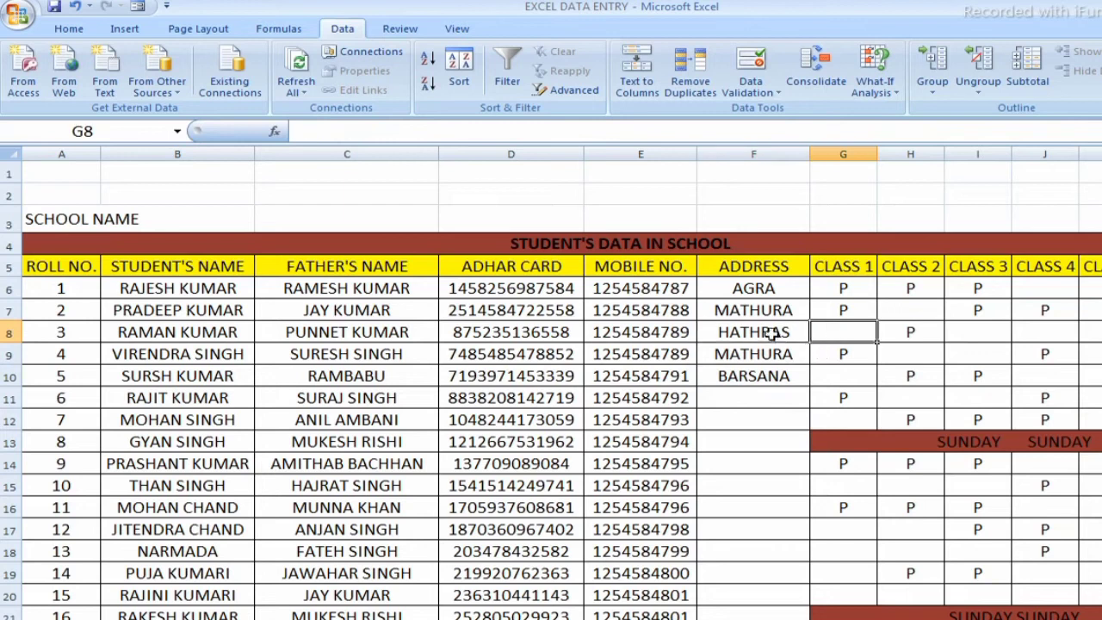
click(766, 294)
click(773, 329)
click(769, 376)
click(767, 399)
click(767, 421)
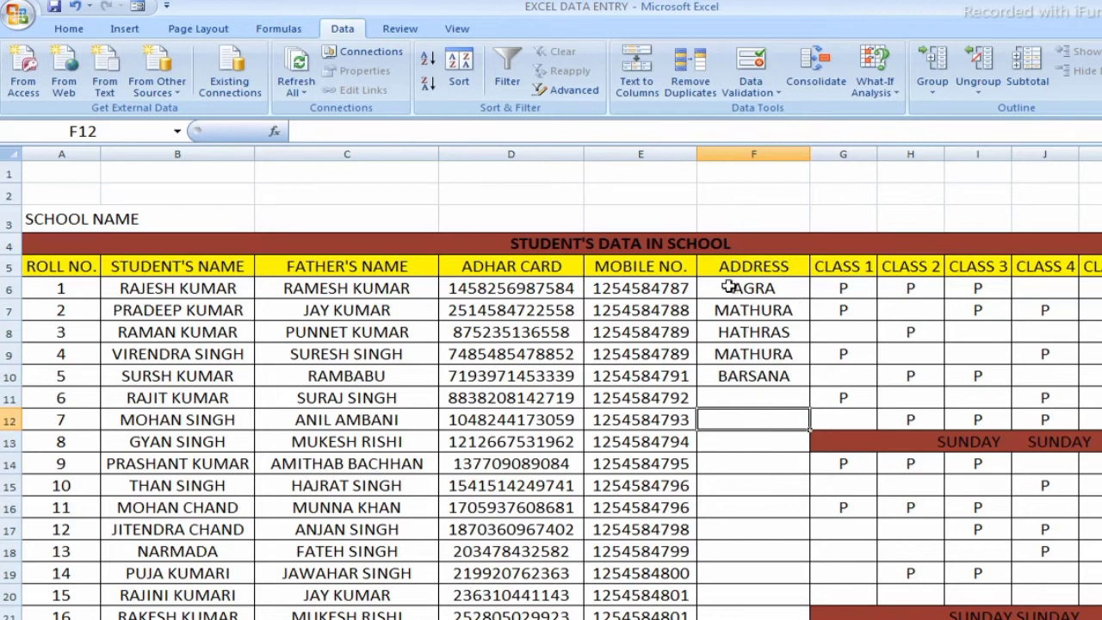
Extend the address list validation to the entire column F
drag(731, 287, 762, 370)
click(773, 417)
click(772, 147)
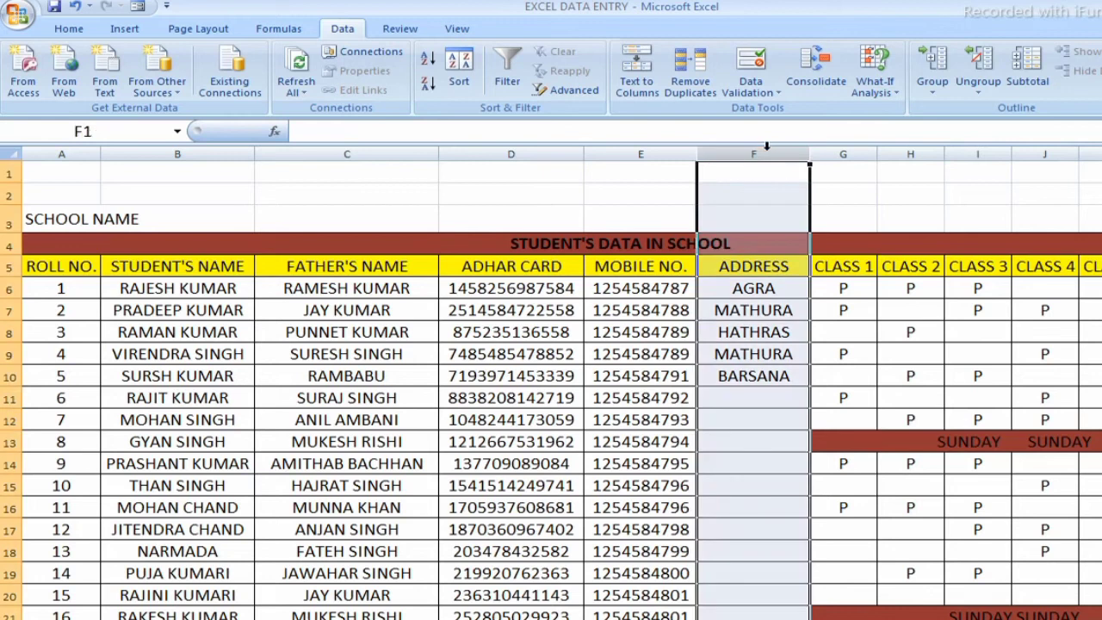
click(751, 86)
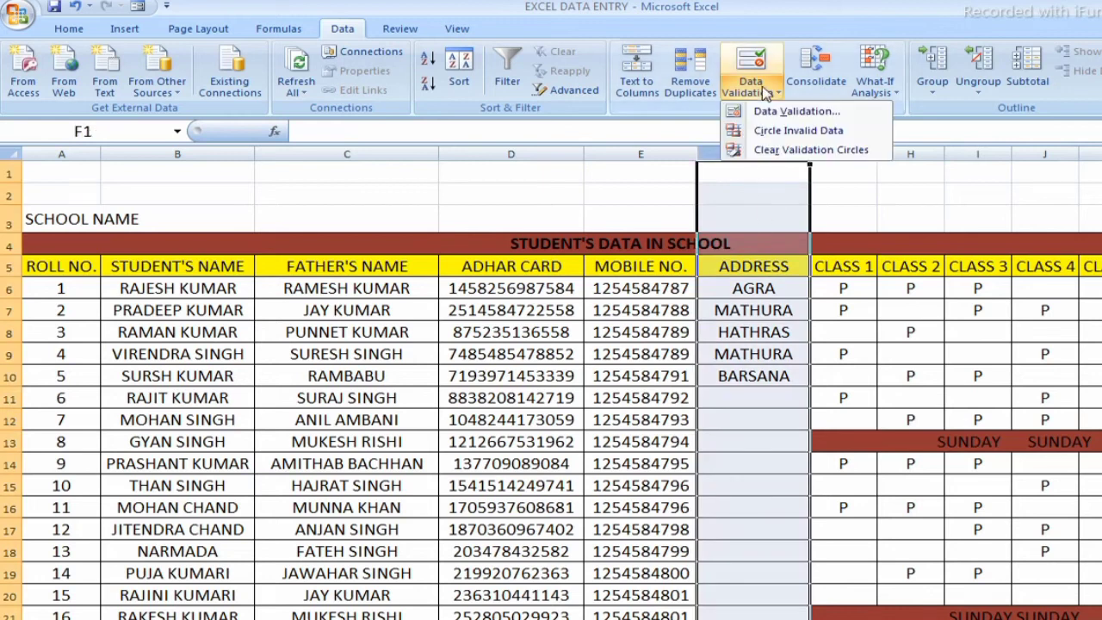
click(792, 114)
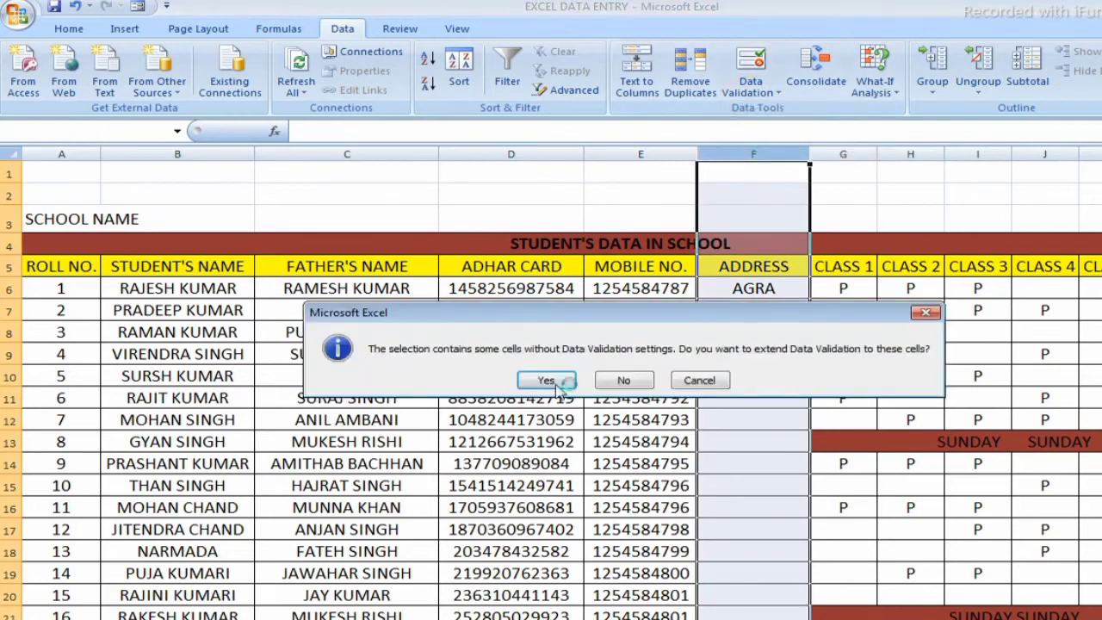
click(558, 382)
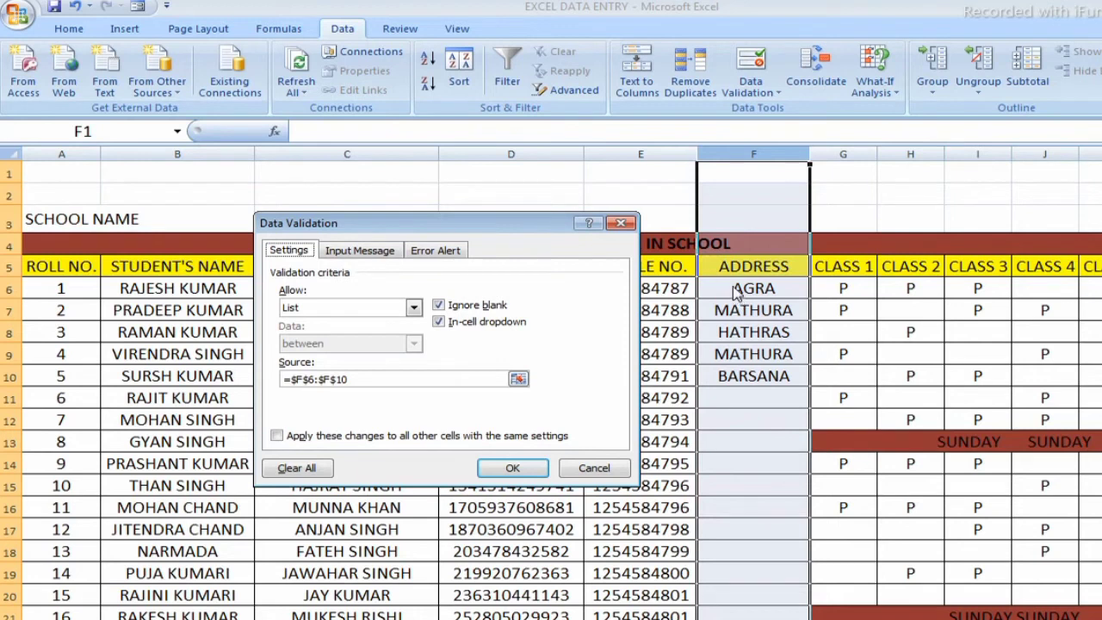
click(513, 468)
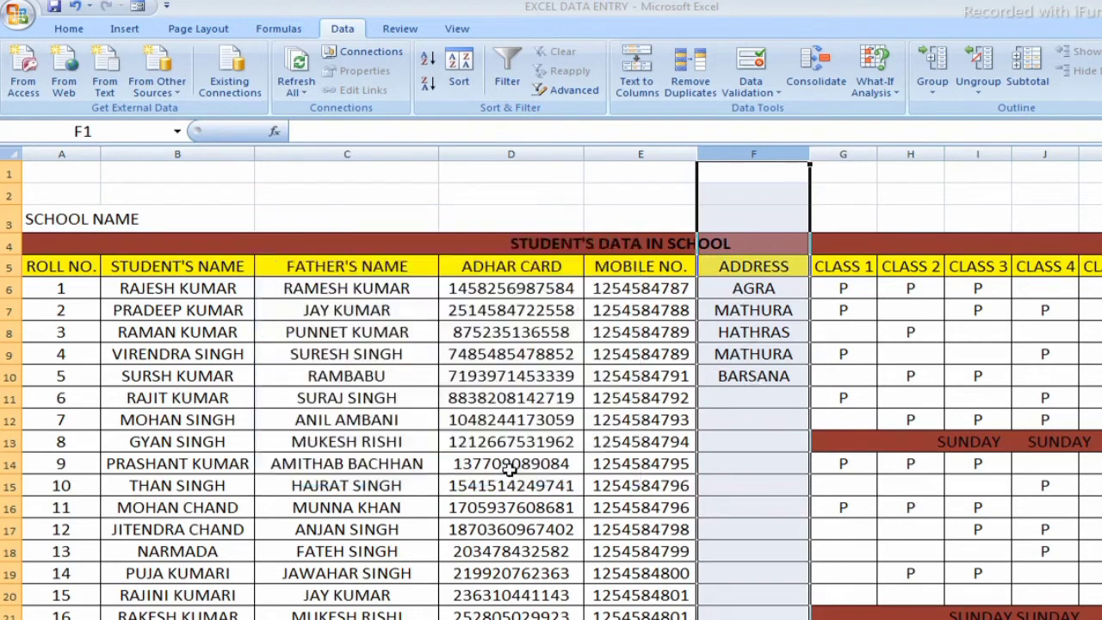
Test the address dropdown on F16 further down, closing it without picking
click(765, 310)
click(780, 398)
click(782, 419)
click(783, 463)
click(780, 507)
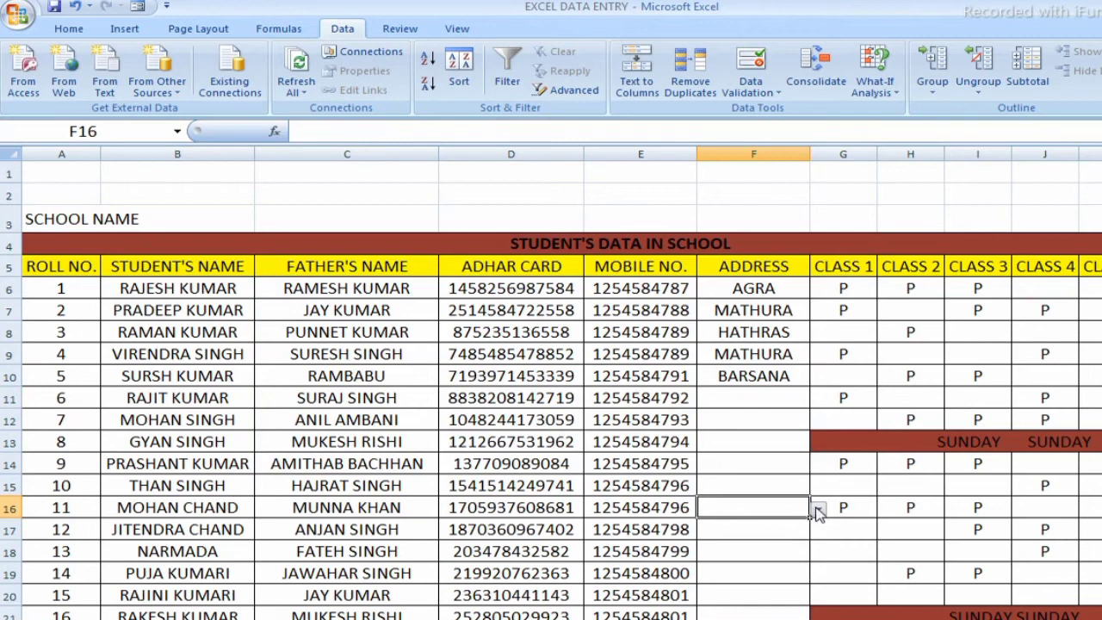
click(818, 509)
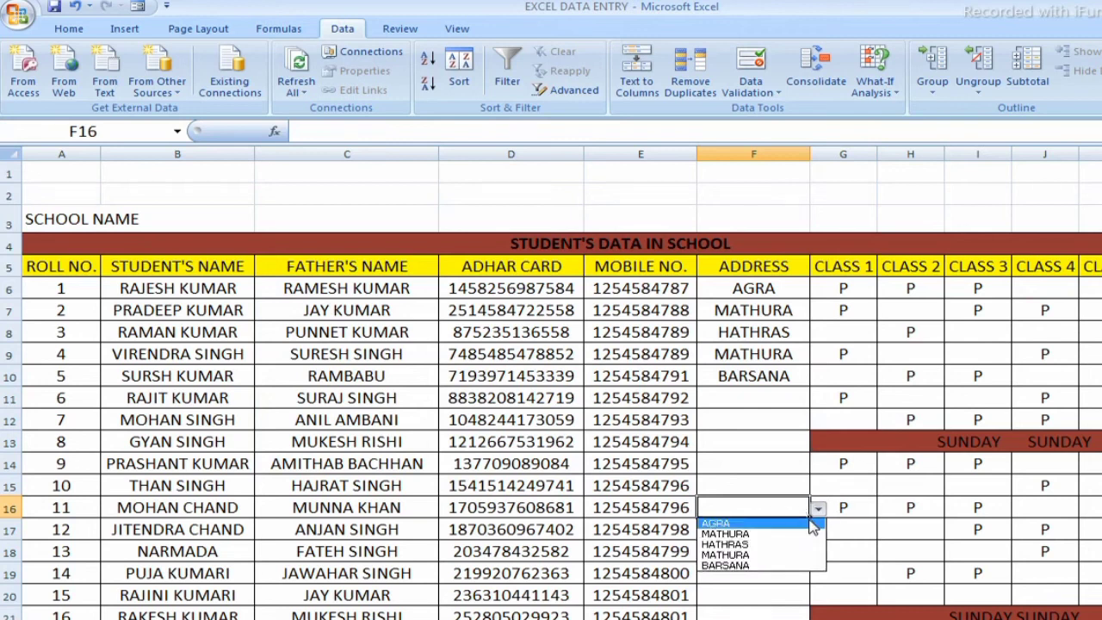
key(Escape)
Fill F12 with AGRA and F13 with MATHURA using AutoComplete (AG, MA)
click(734, 420)
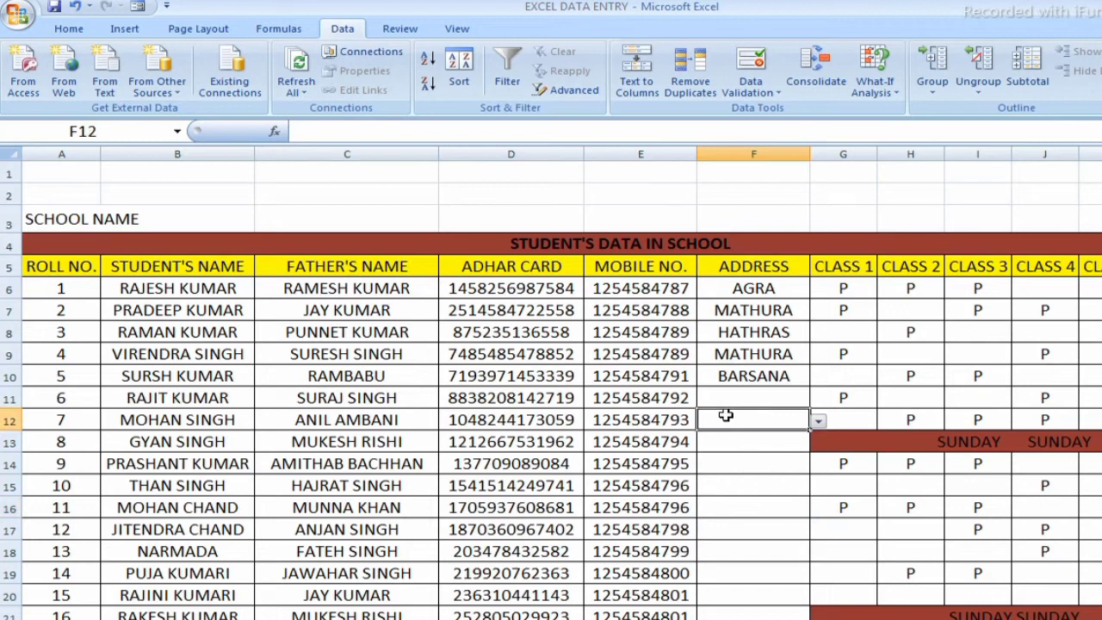
text(A)
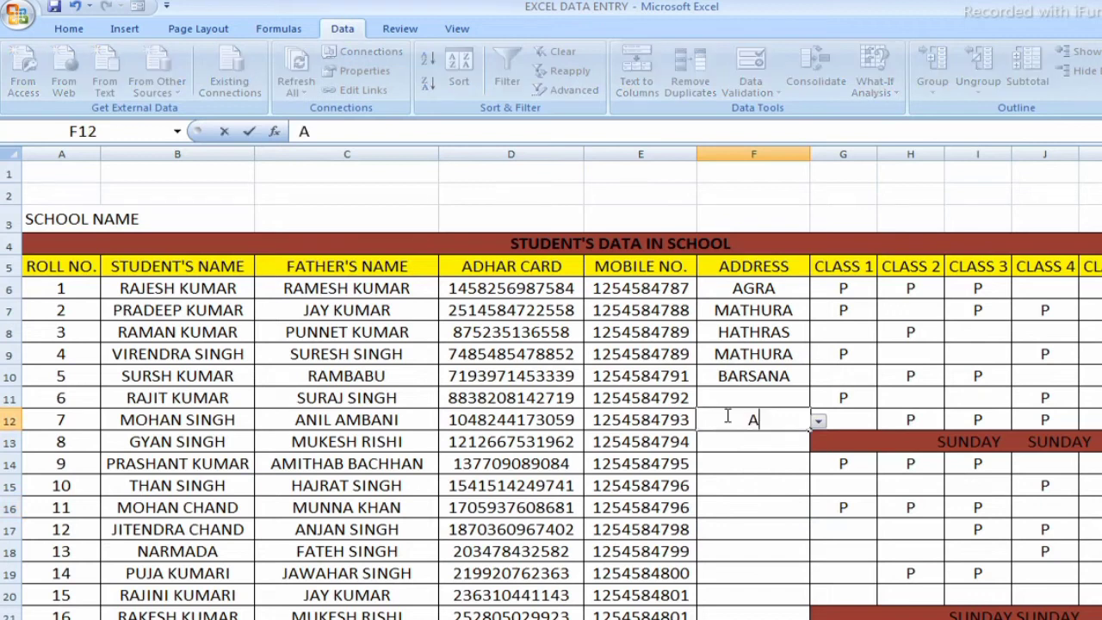
text(GRA)
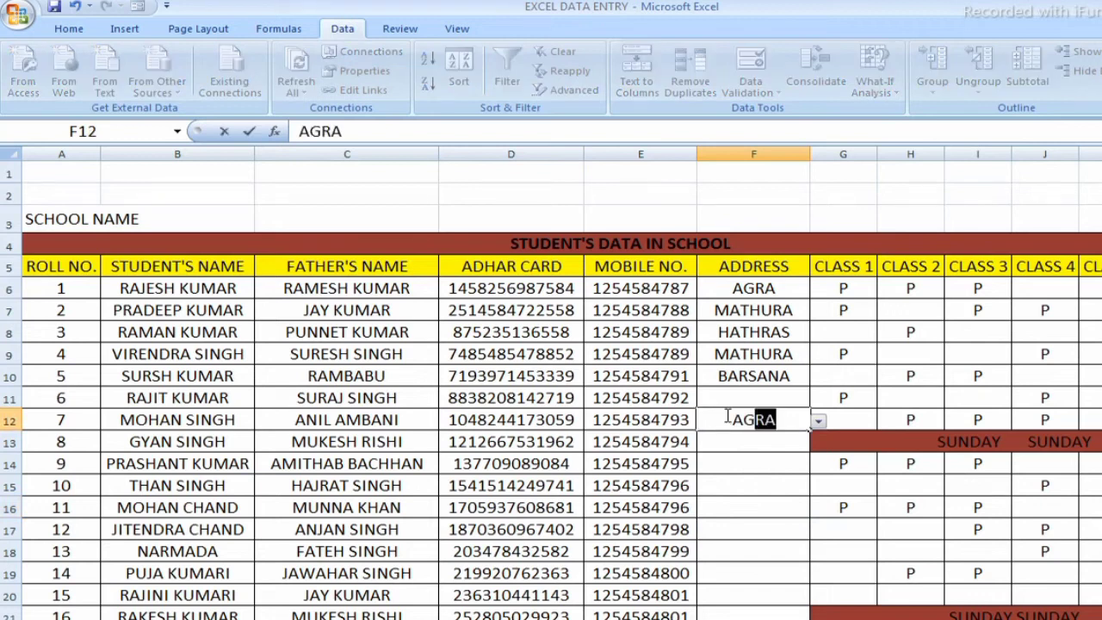
key(Return)
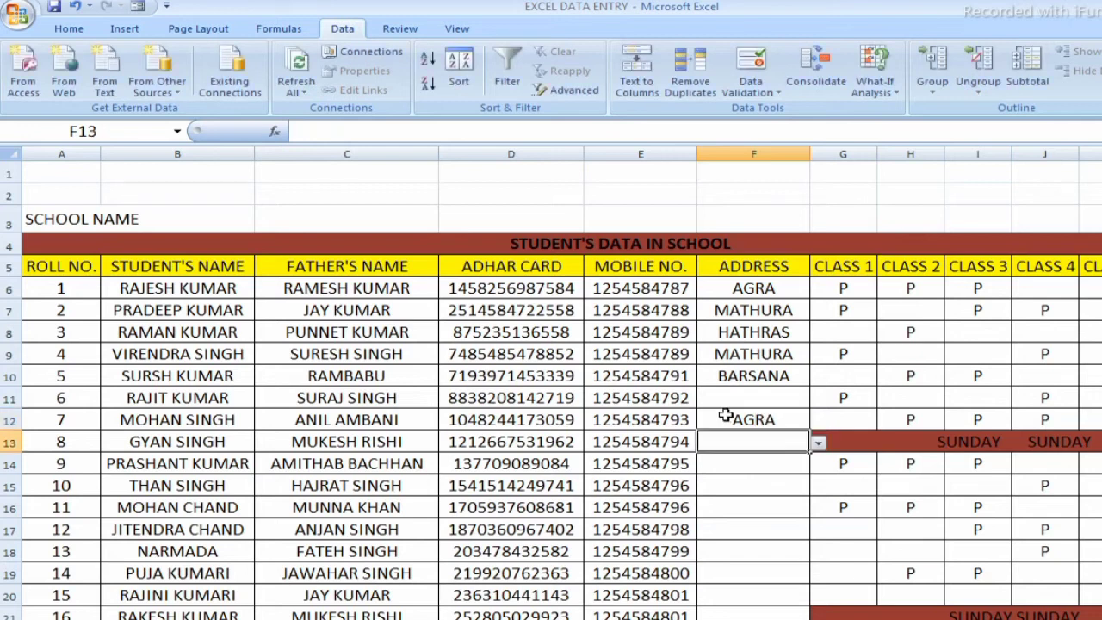
text(MA)
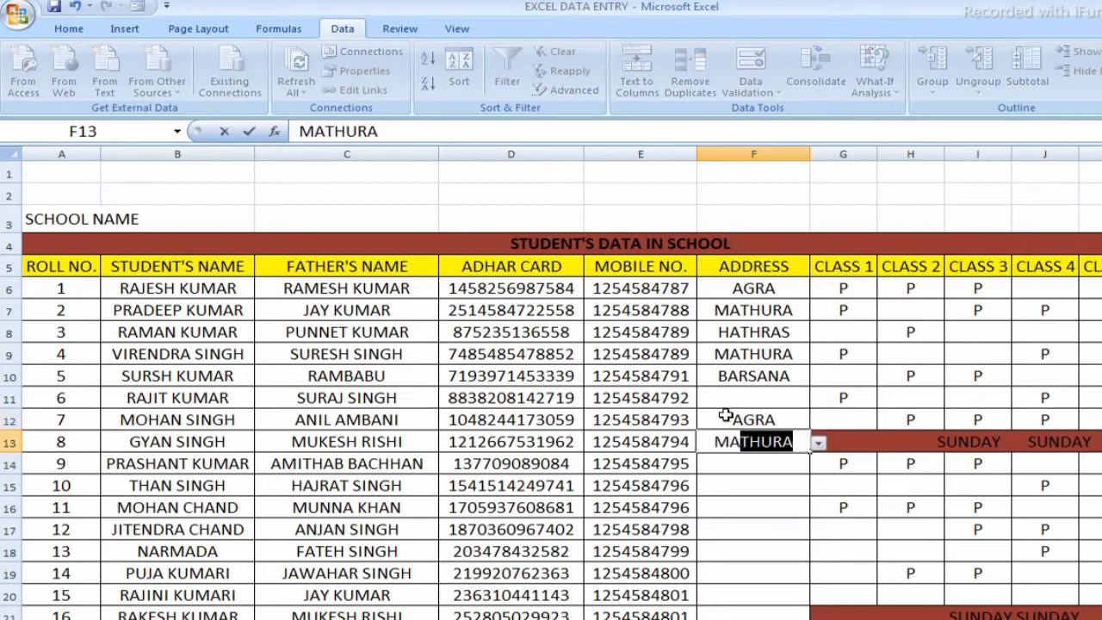
key(Return)
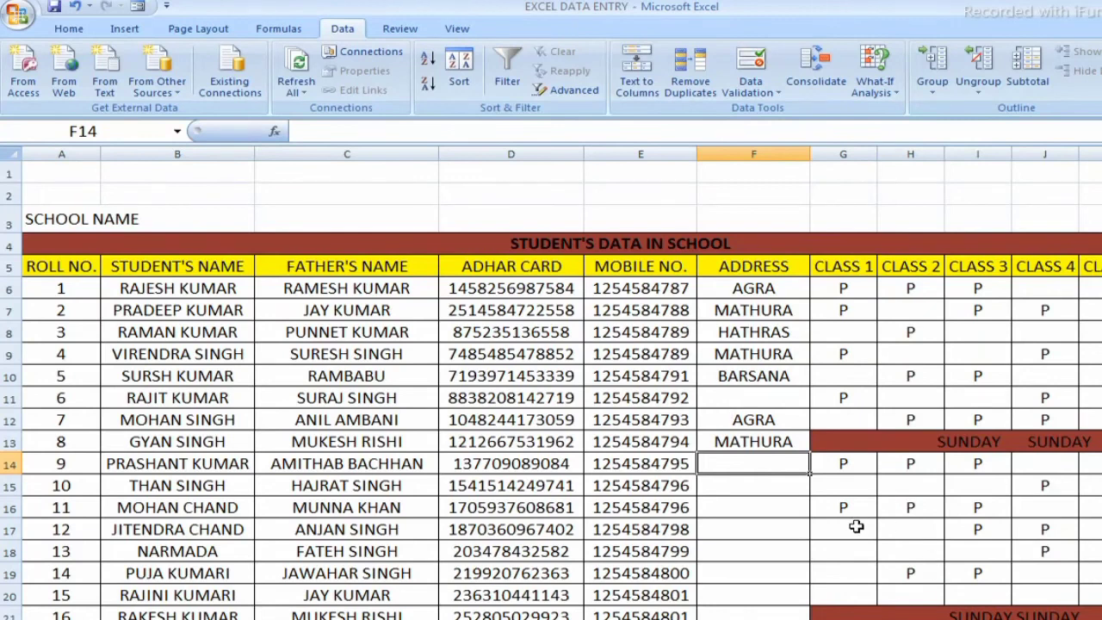
Select C33:D36 lower on the sheet, then move to Sheet4
scroll(663, 473, down, 3)
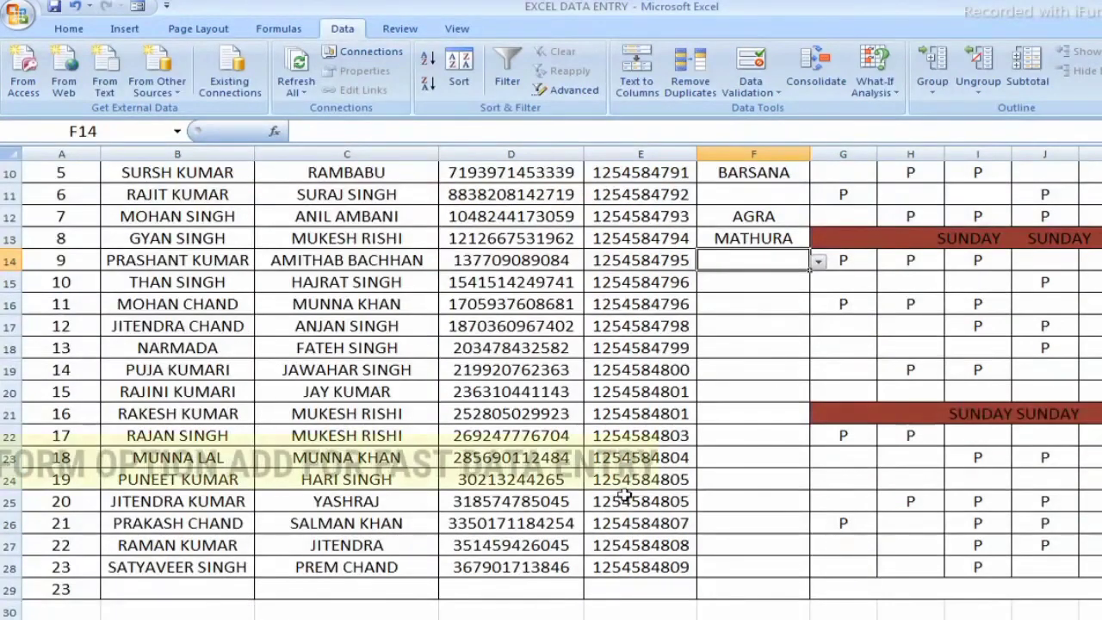
scroll(625, 490, down, 3)
drag(413, 484, 584, 567)
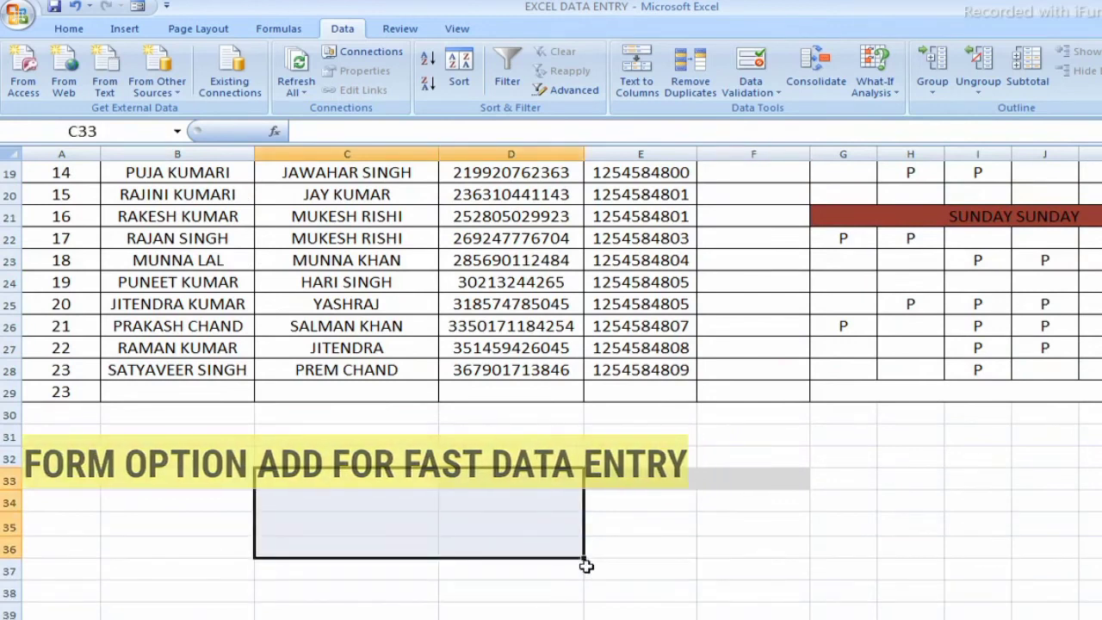
click(664, 519)
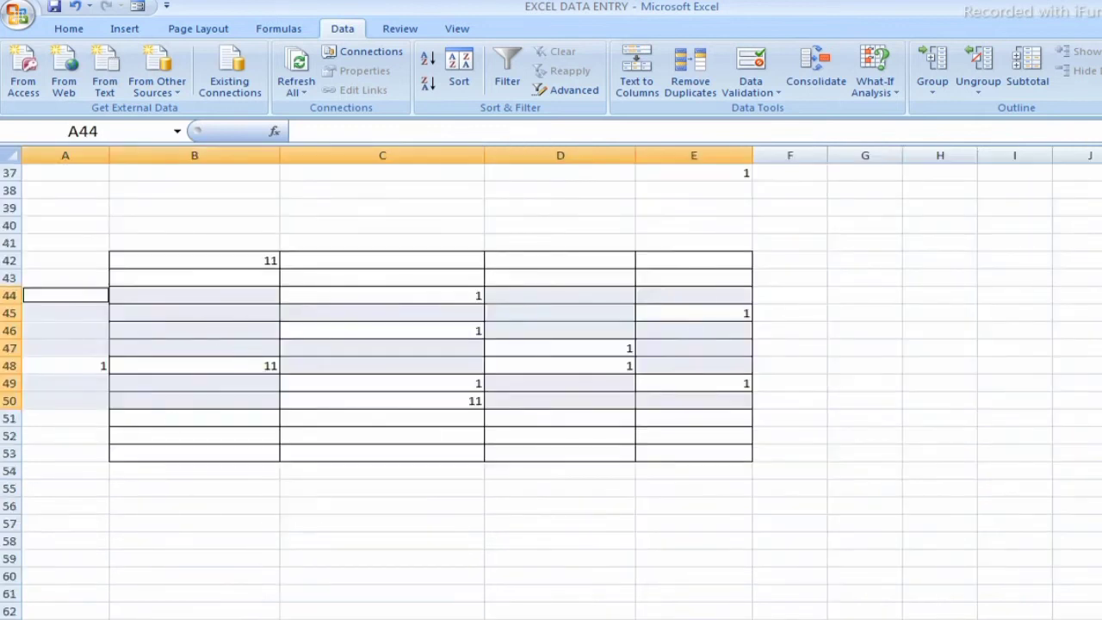
click(228, 568)
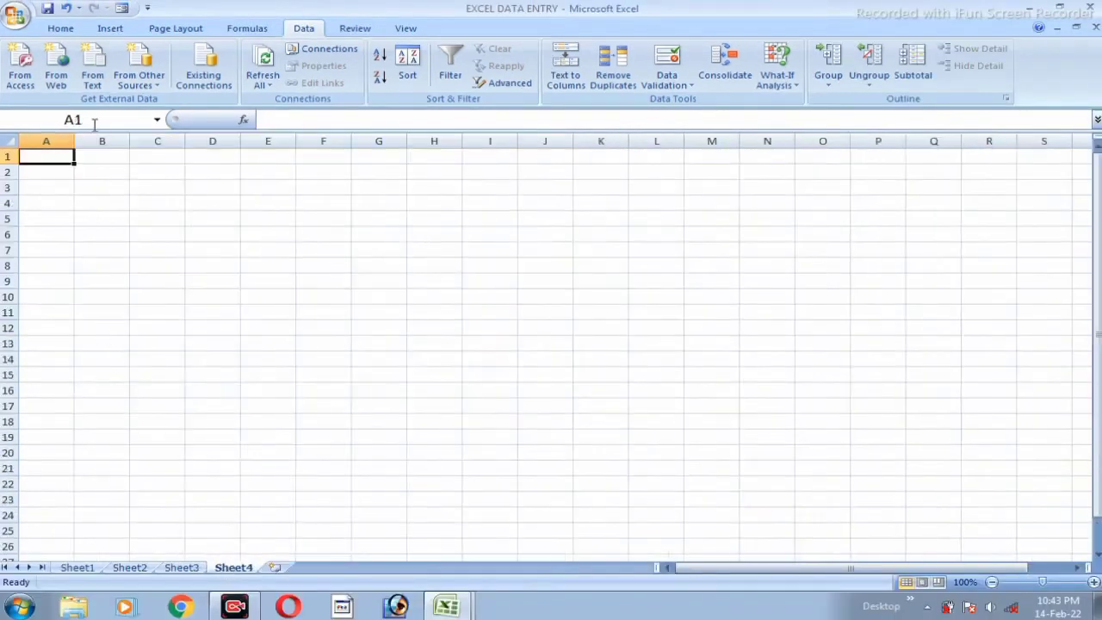
Enlarge the font size across the whole of Sheet4
click(9, 141)
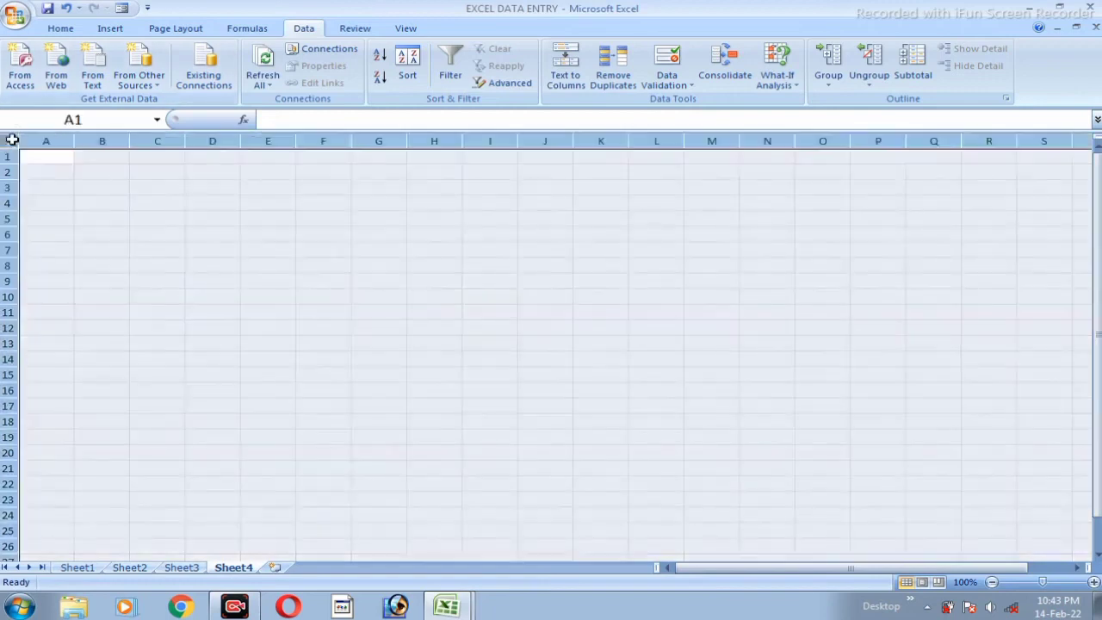
click(60, 28)
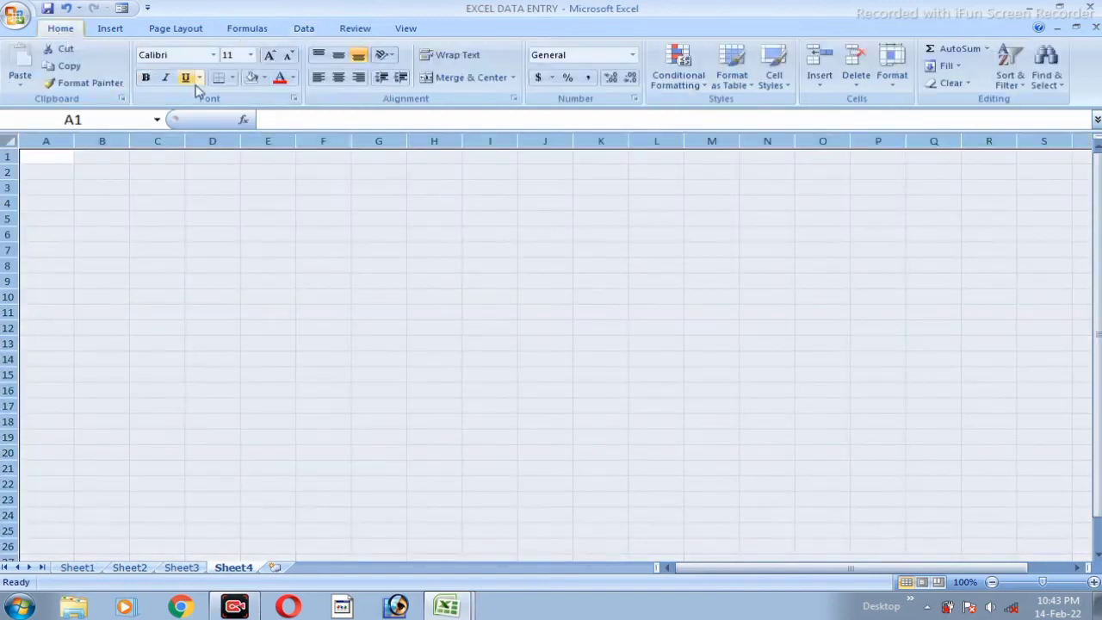
click(268, 56)
click(268, 55)
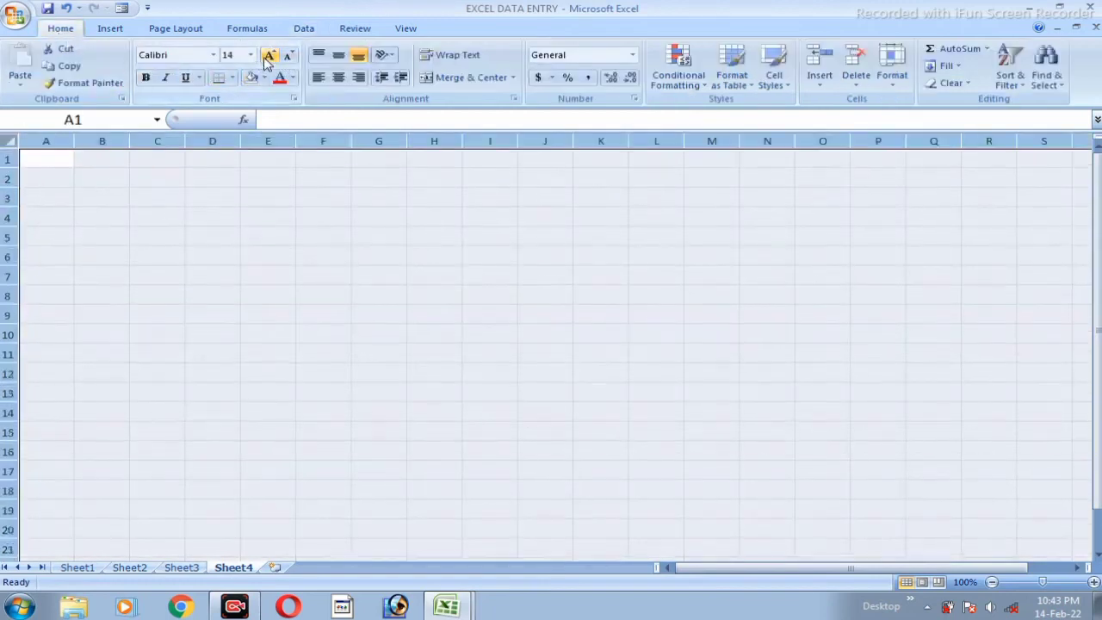
click(268, 56)
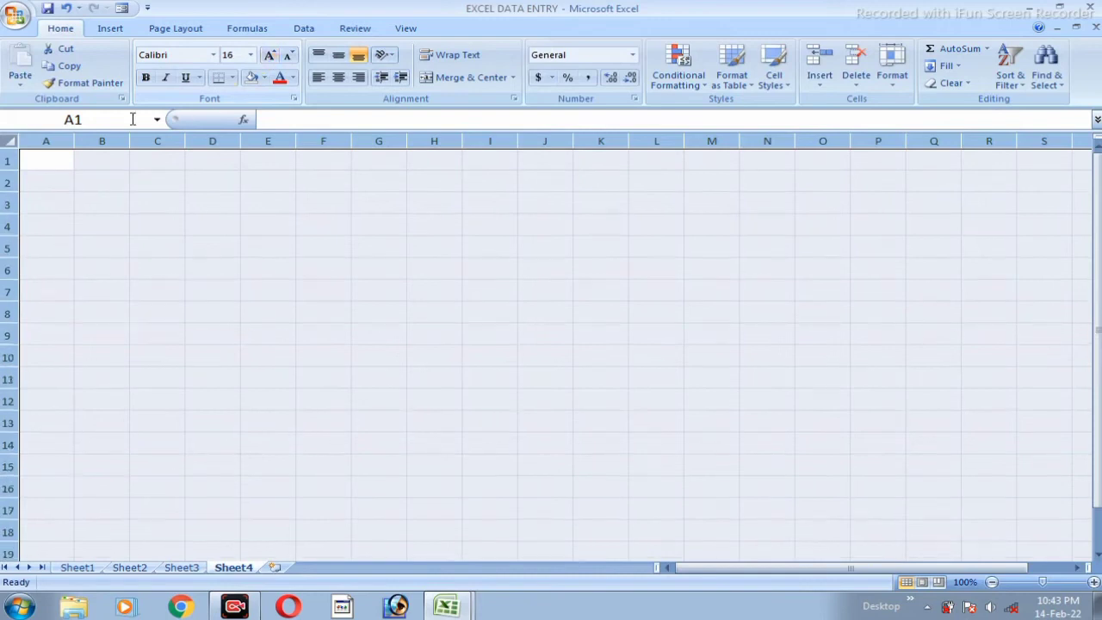
click(103, 162)
Type headers S.NO, STUDENTS NAME, FATHERS from A1 and AutoFit the columns
click(26, 161)
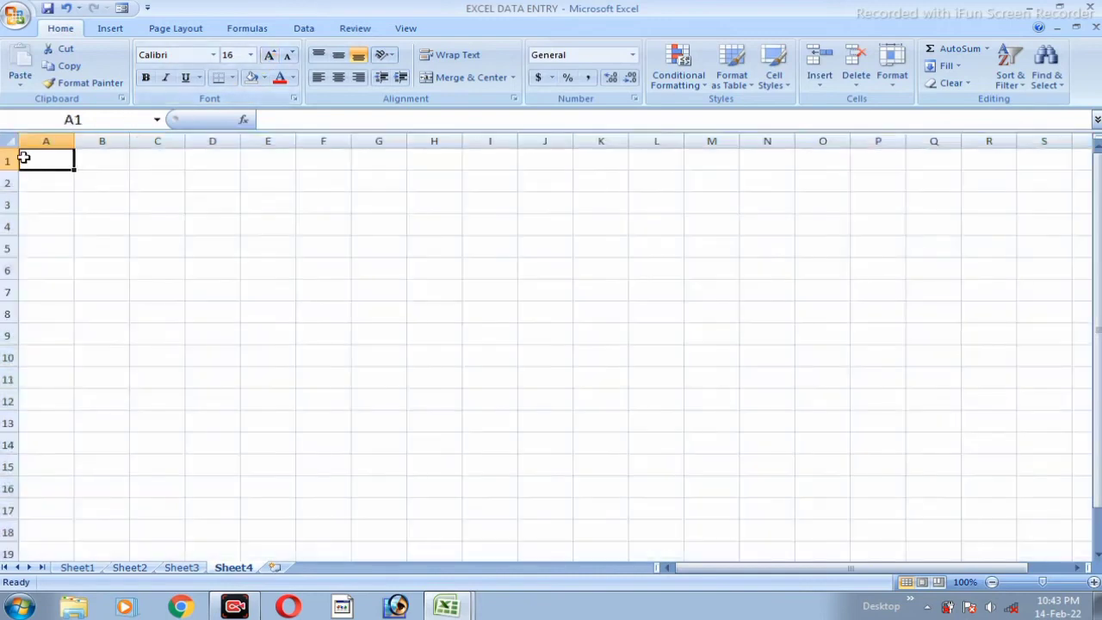
text(S.)
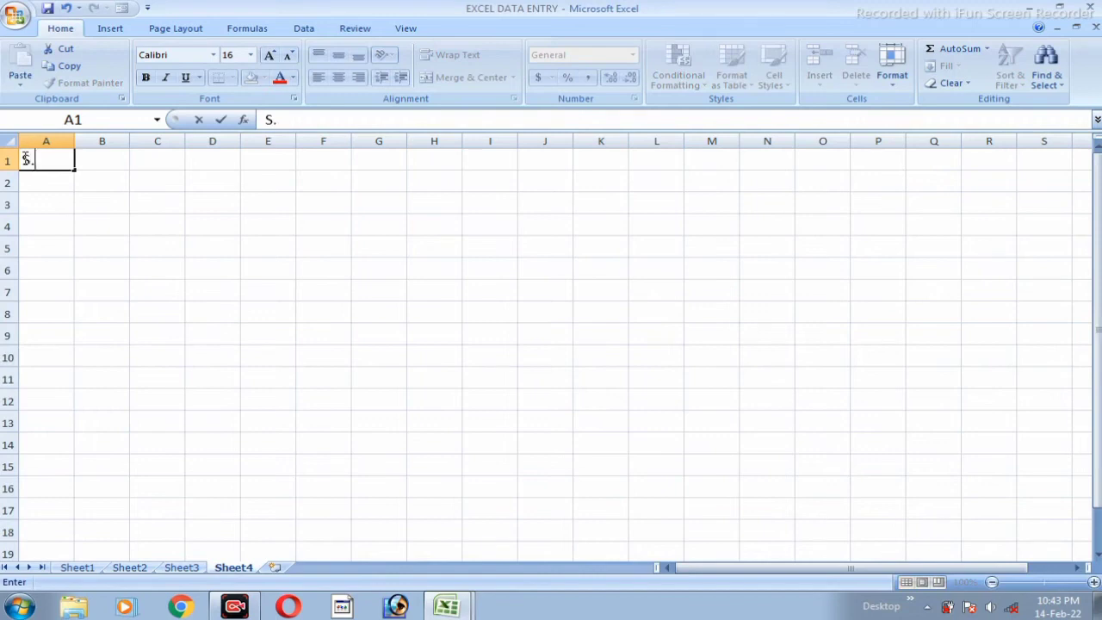
text(NO)
key(Tab)
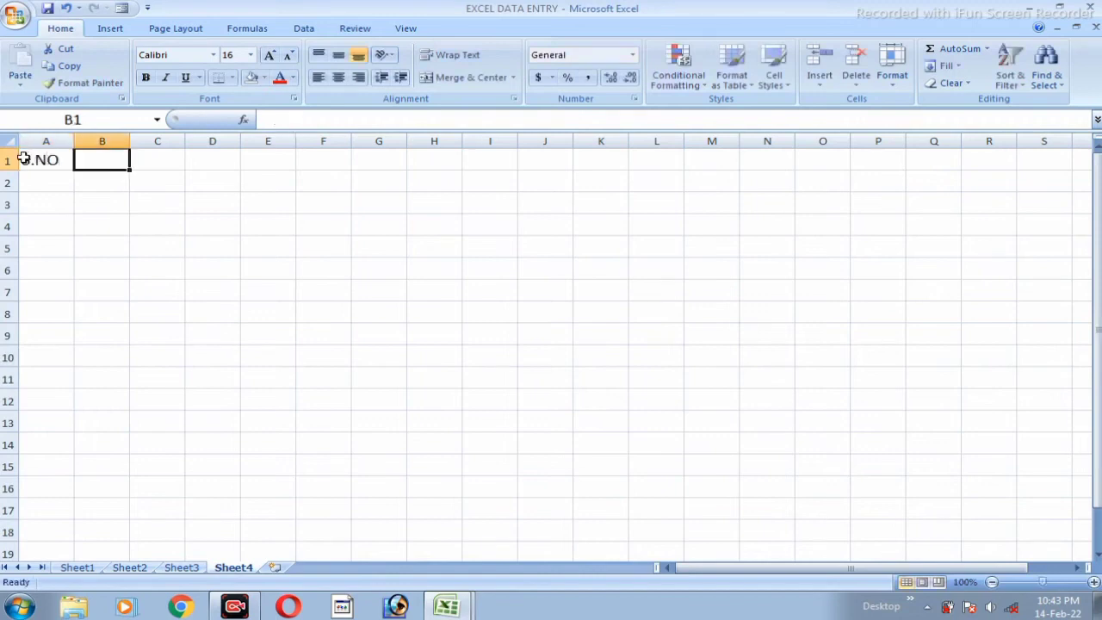
text(STUDENTS NAME)
key(Tab)
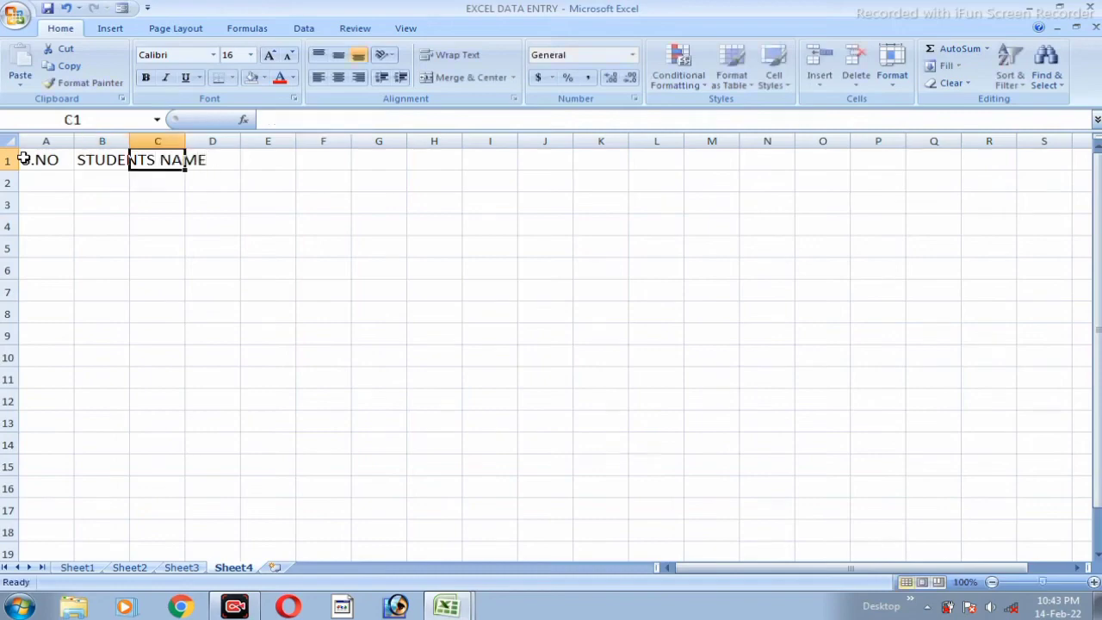
text(FATHERS)
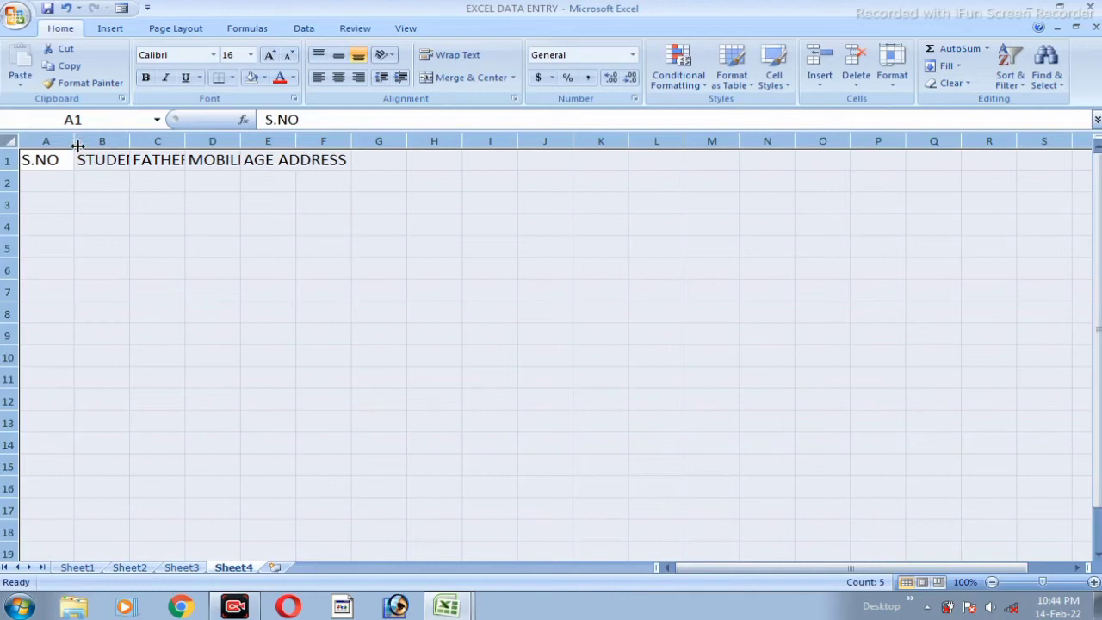
double_click(77, 142)
click(120, 181)
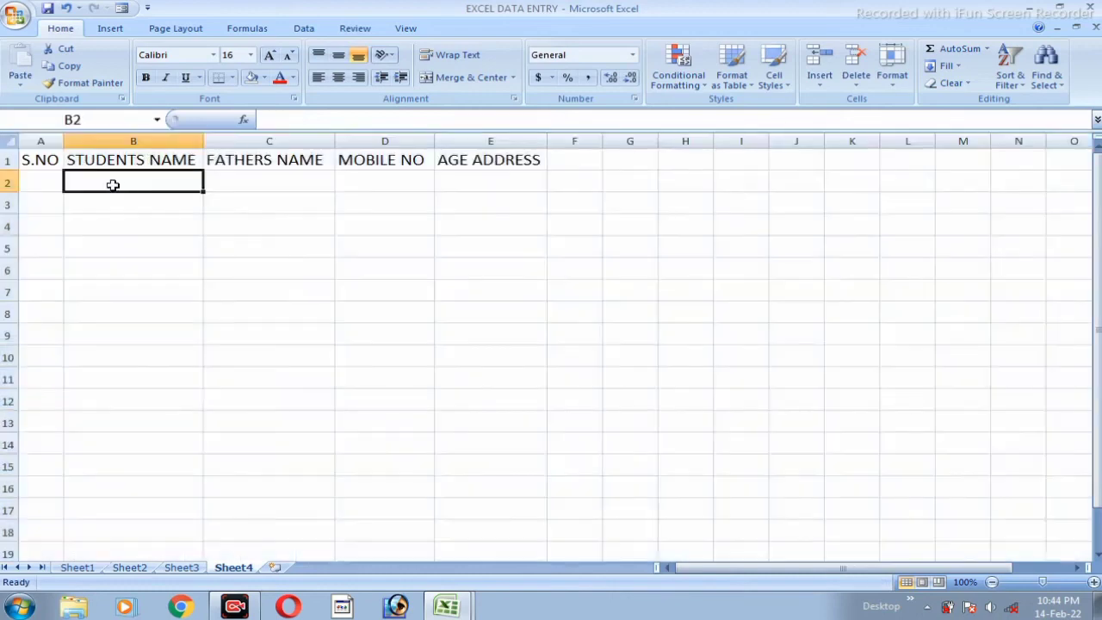
Fill the header row A1:E1 yellow
drag(34, 163, 500, 155)
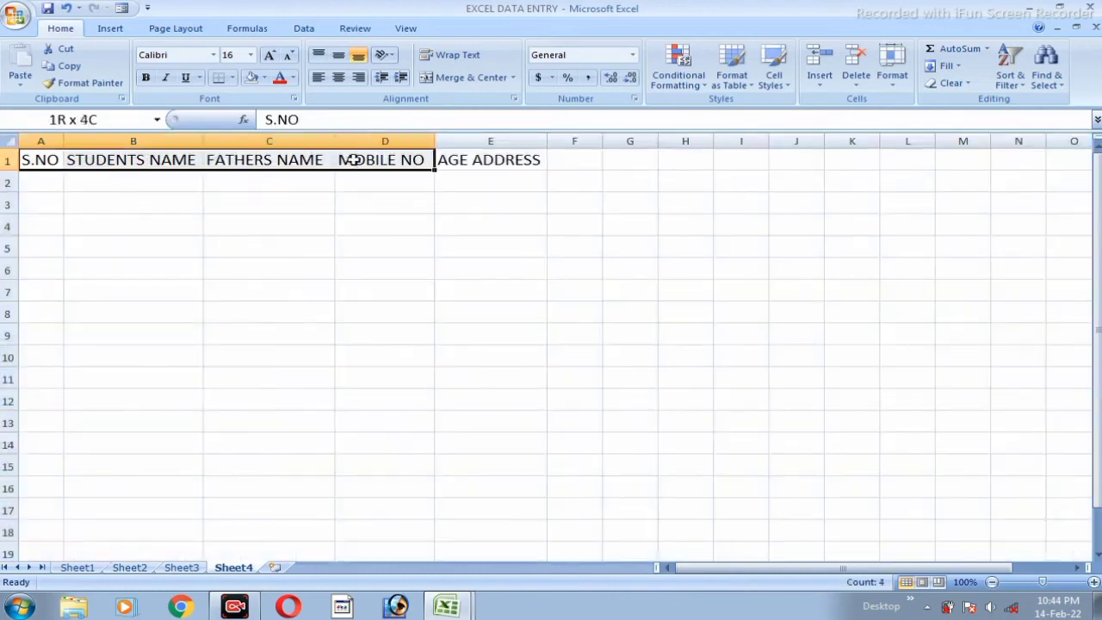
click(265, 77)
click(302, 193)
click(129, 204)
drag(29, 159, 500, 154)
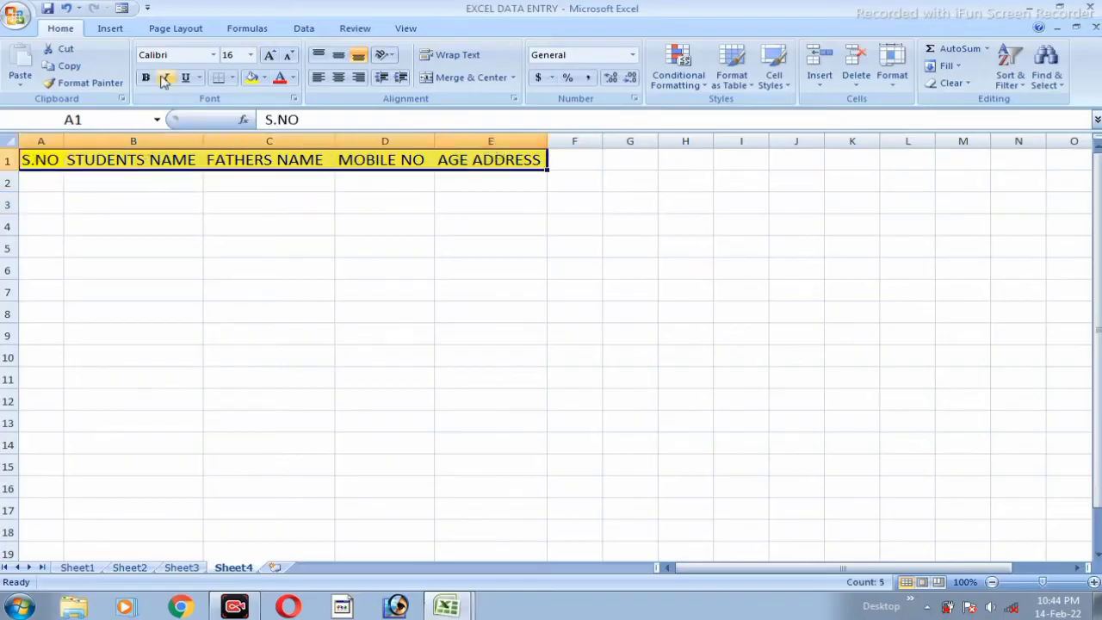
Open the data form with row 1 as labels and add record S.NO 1, age 25
click(123, 10)
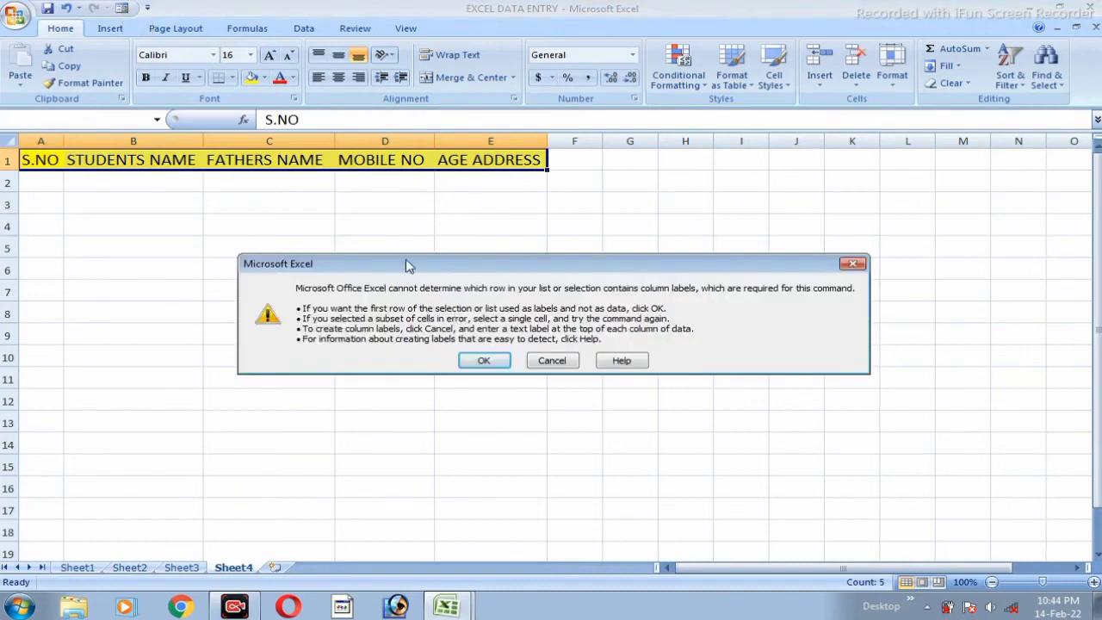
drag(409, 265, 334, 232)
click(412, 332)
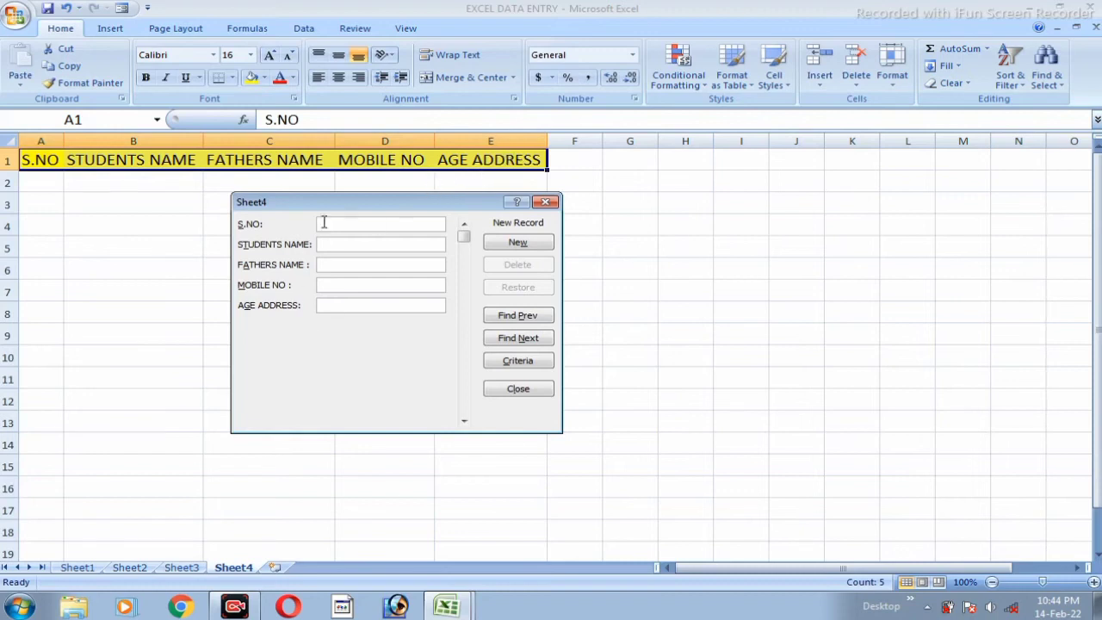
drag(344, 201, 413, 228)
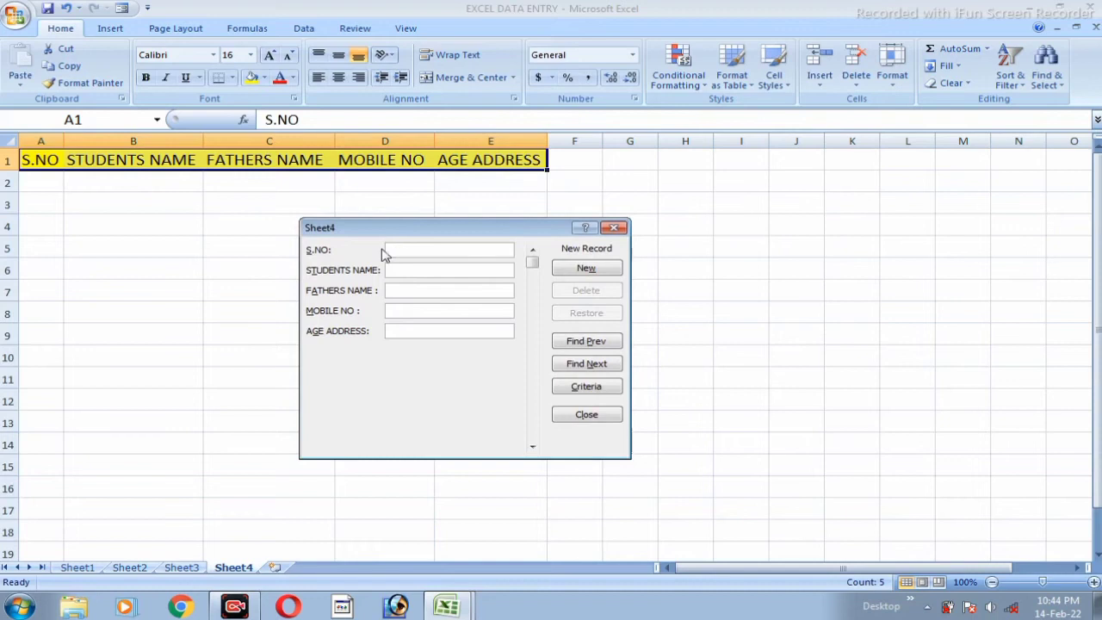
text(1)
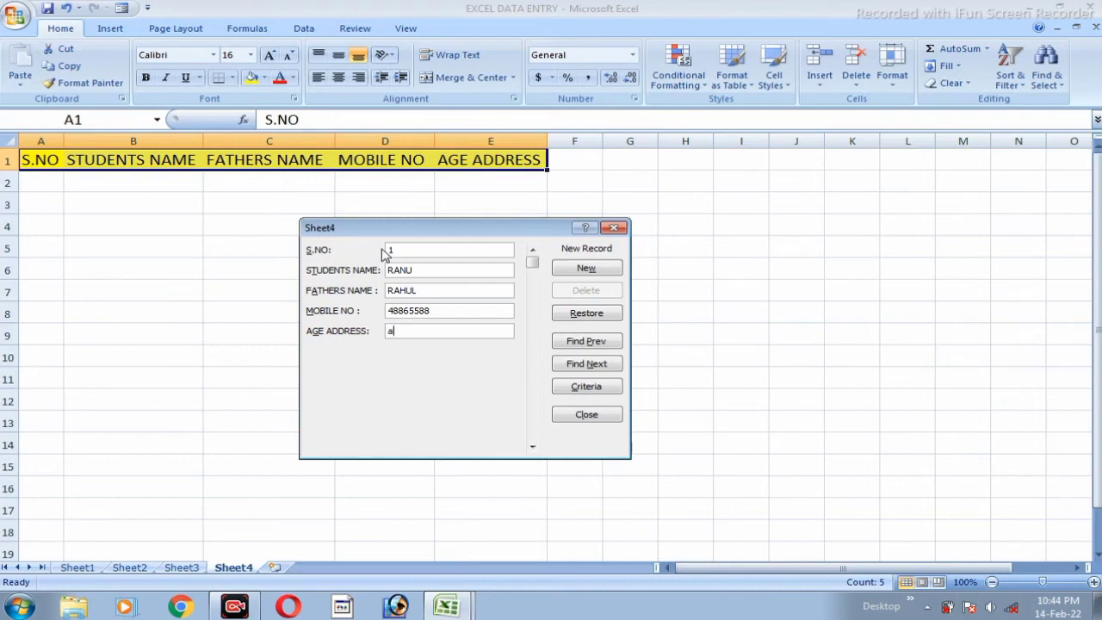
key(BackSpace)
key(BackSpace)
key(BackSpace)
click(591, 272)
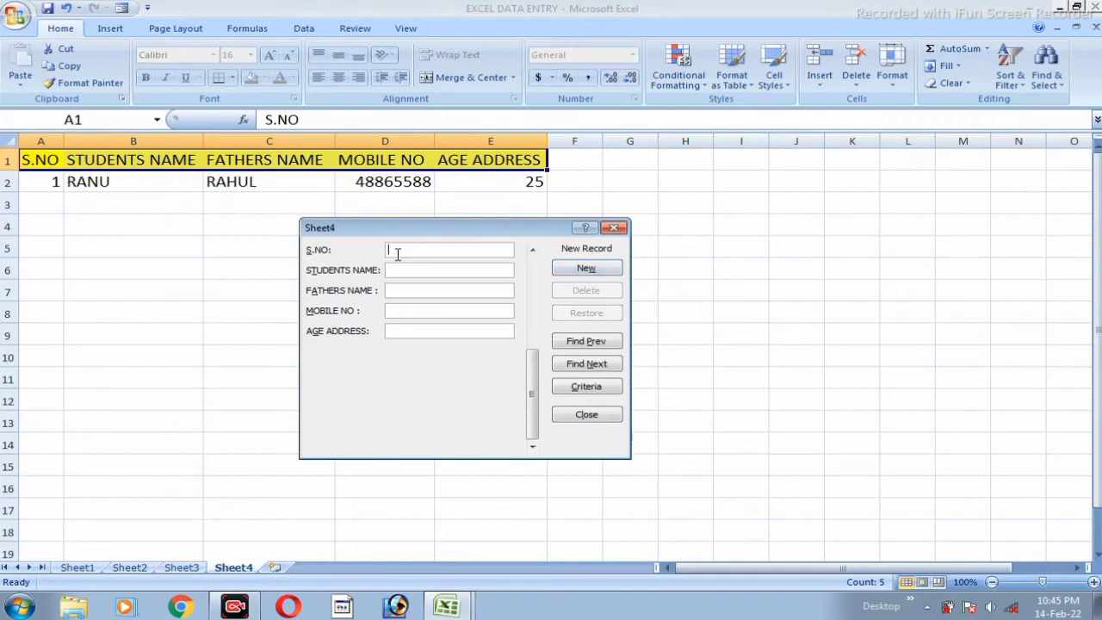
Add the second student record, S.NO 2 with age 25, as row 3
text(2)
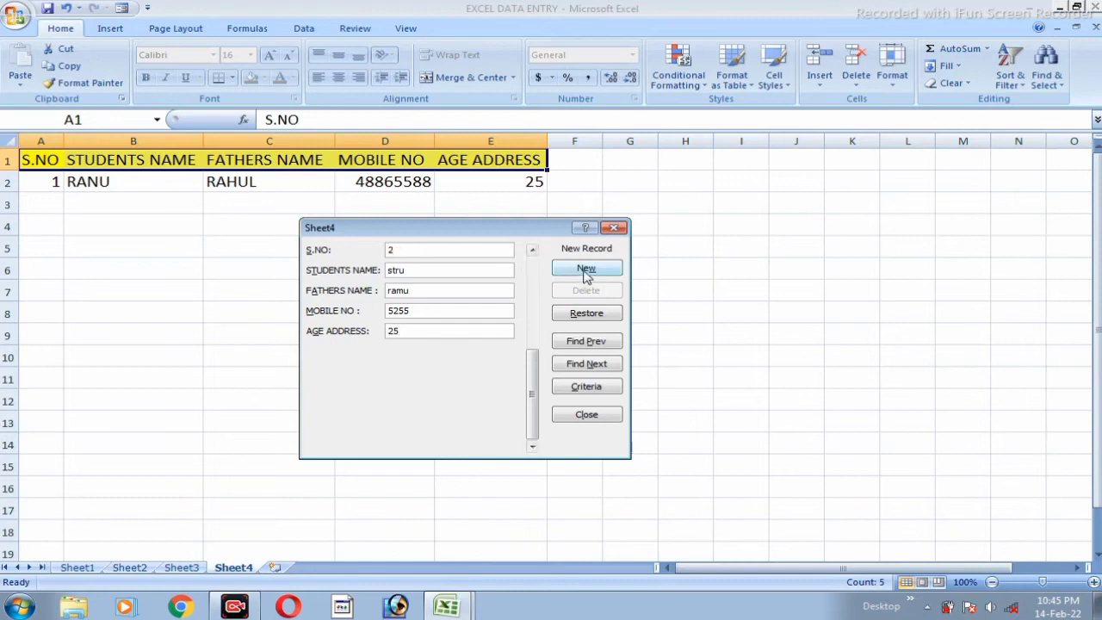
key(Return)
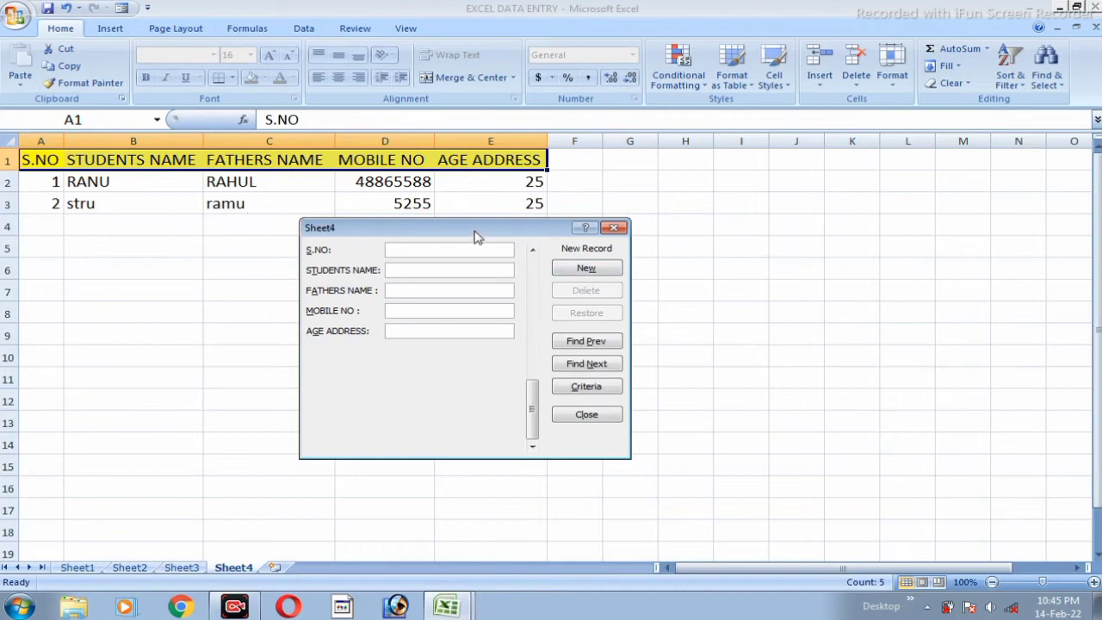
drag(478, 237, 488, 276)
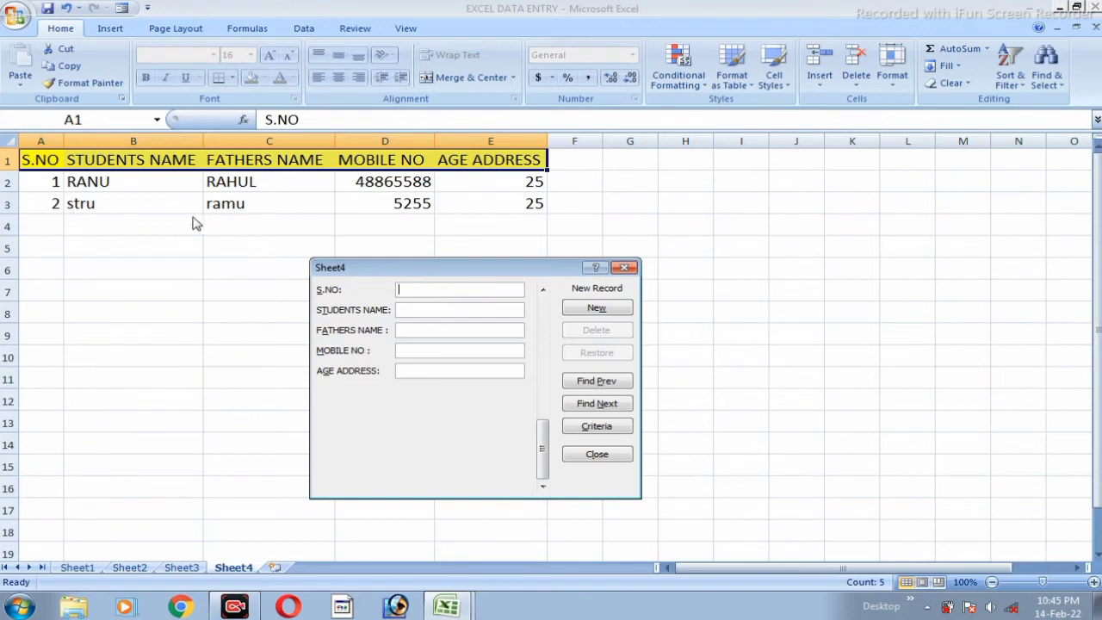
Return to the second record, fix the student's name, and close the data form
drag(415, 275, 406, 246)
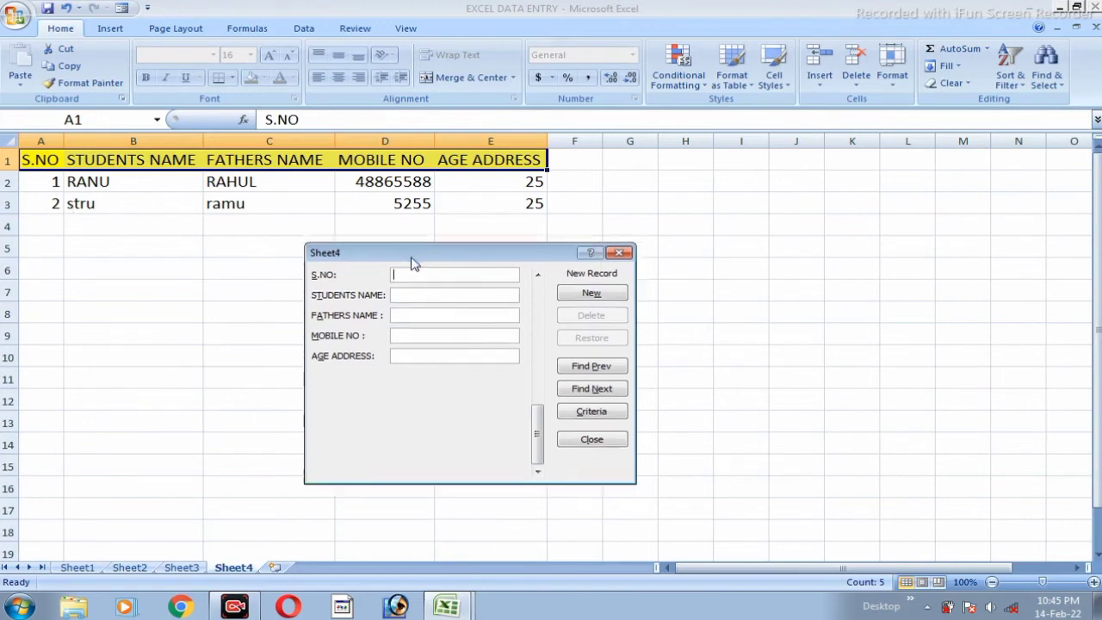
click(591, 360)
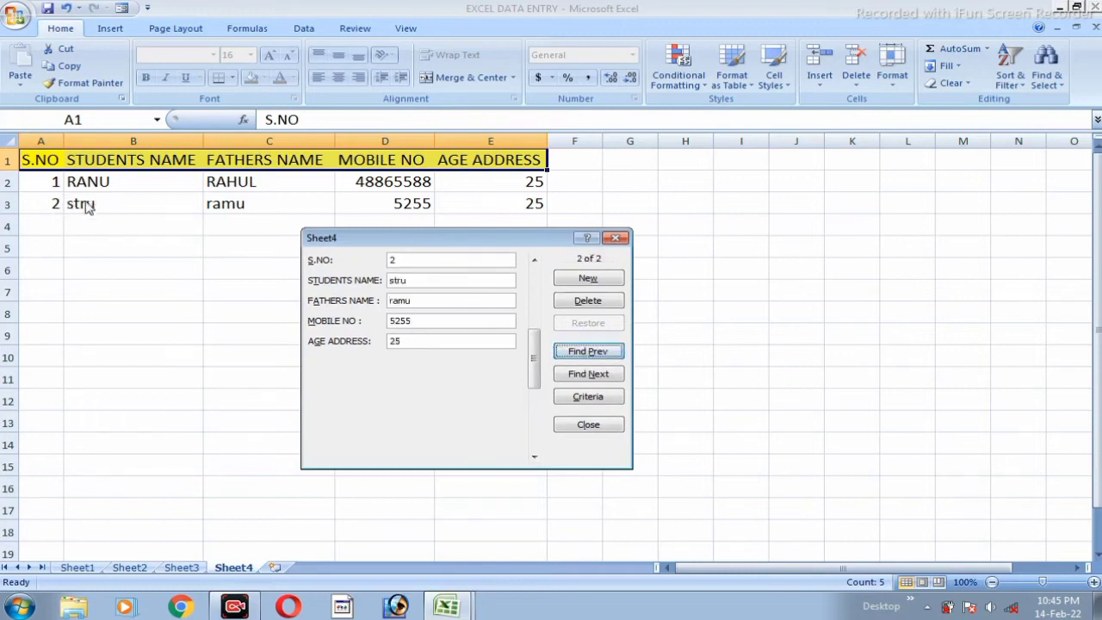
click(410, 280)
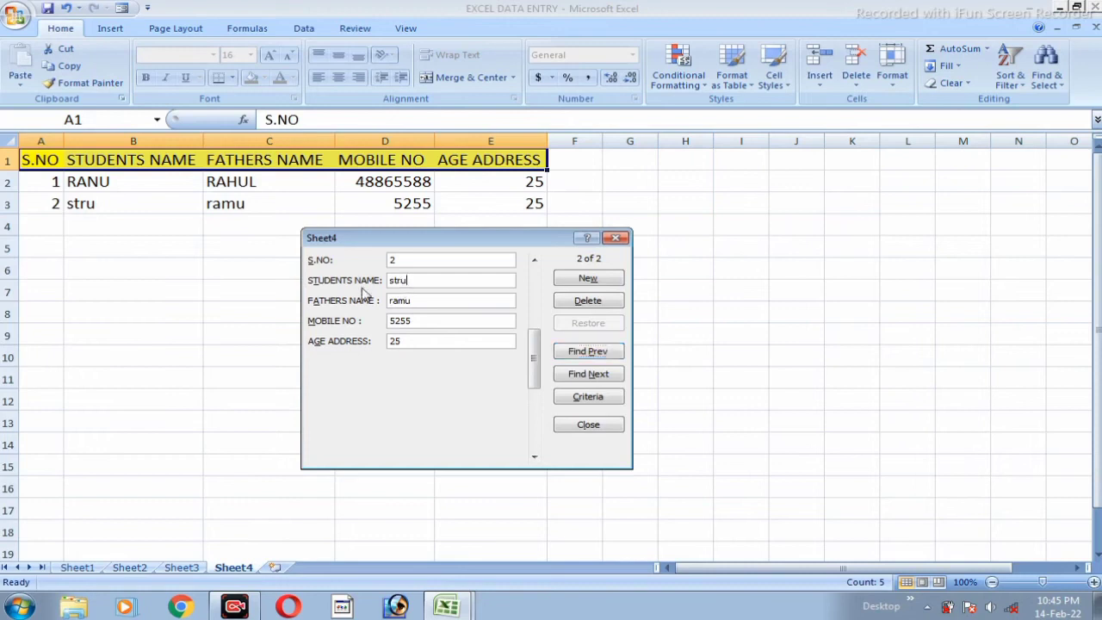
key(BackSpace)
key(BackSpace)
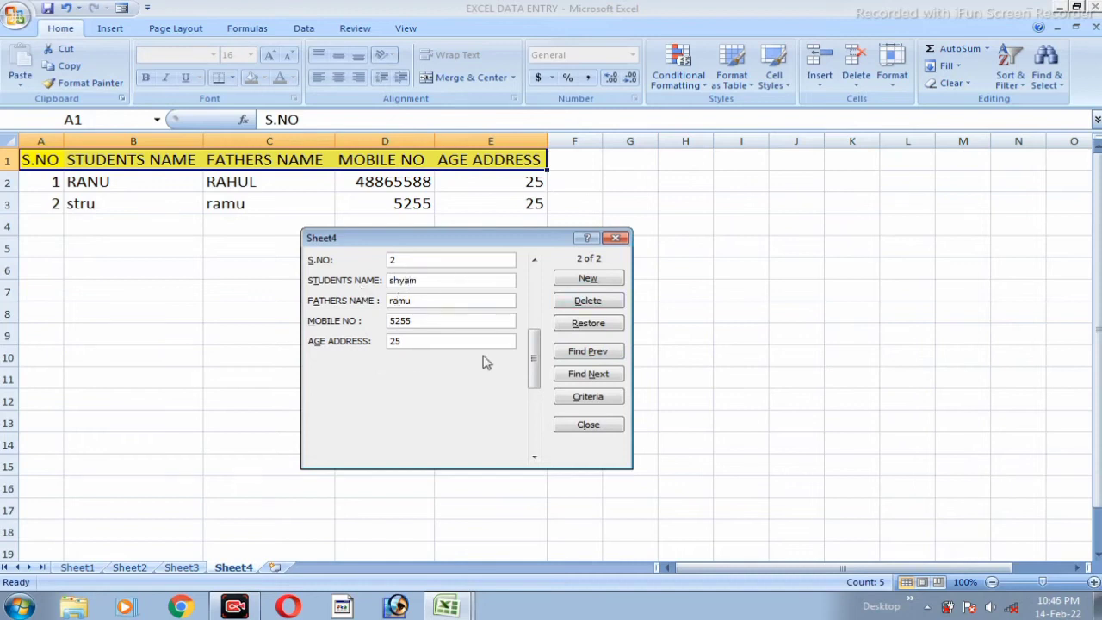
key(Return)
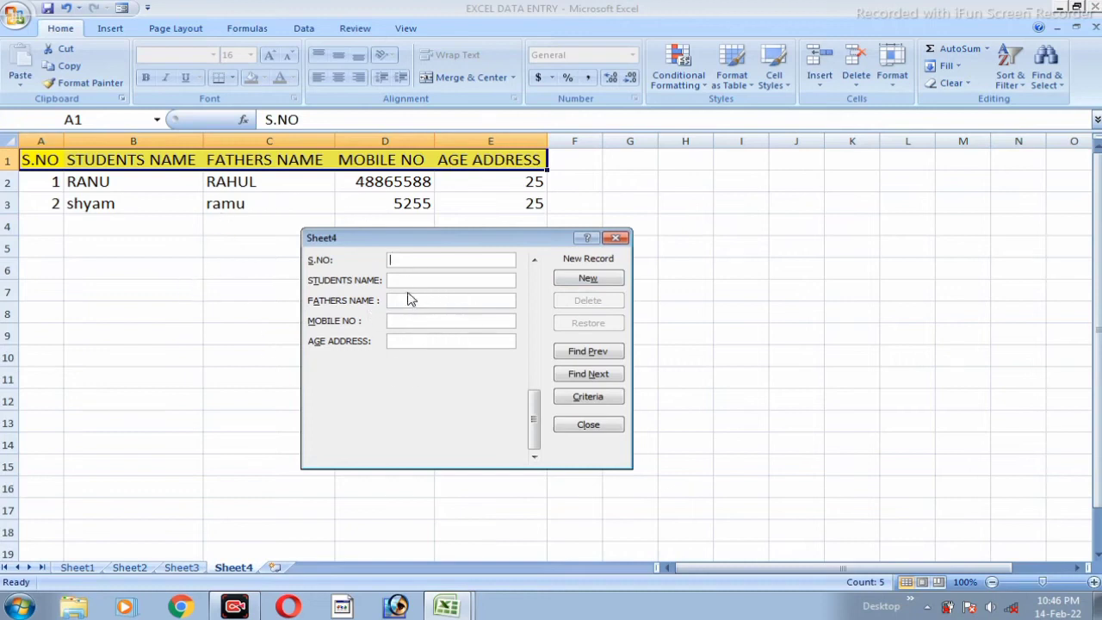
click(615, 239)
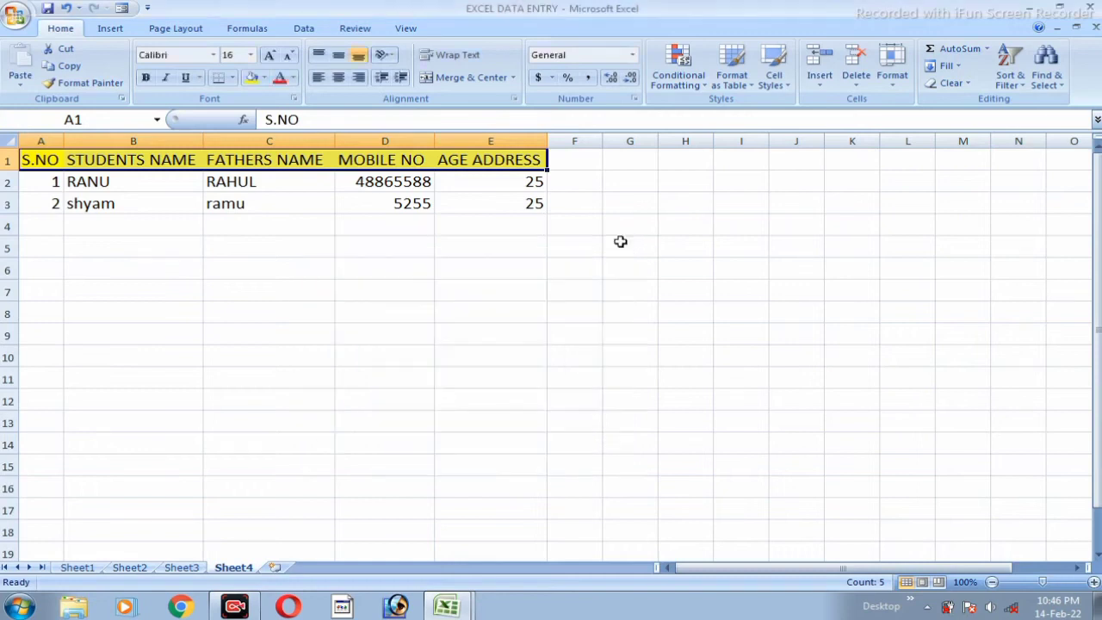
Reopen the Quick Access Toolbar settings, close Excel Options, and open the Office menu
click(272, 336)
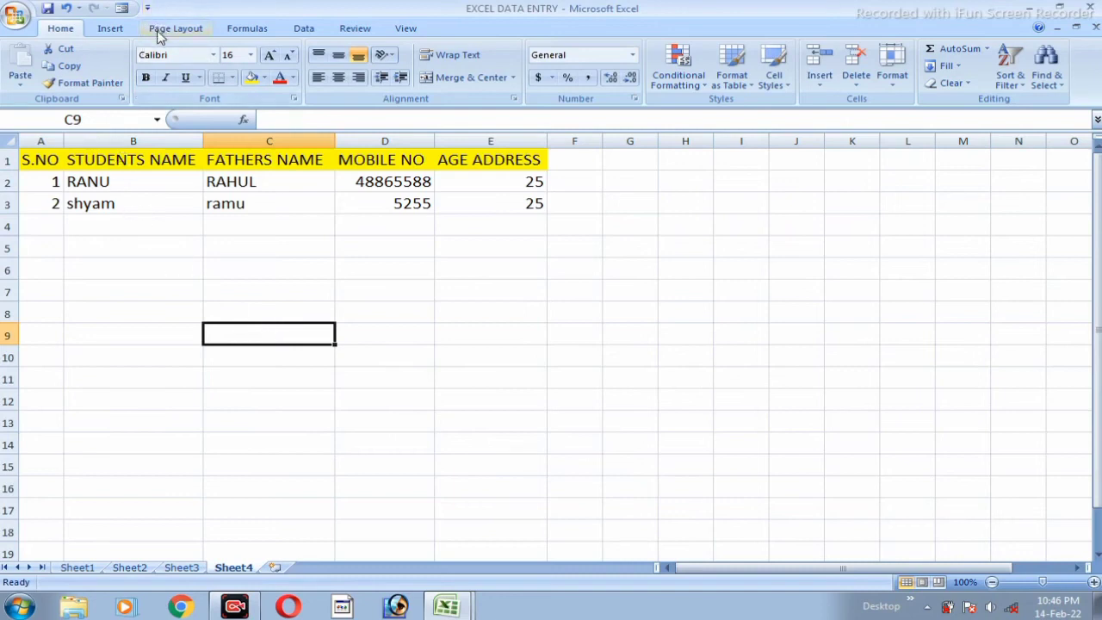
click(147, 8)
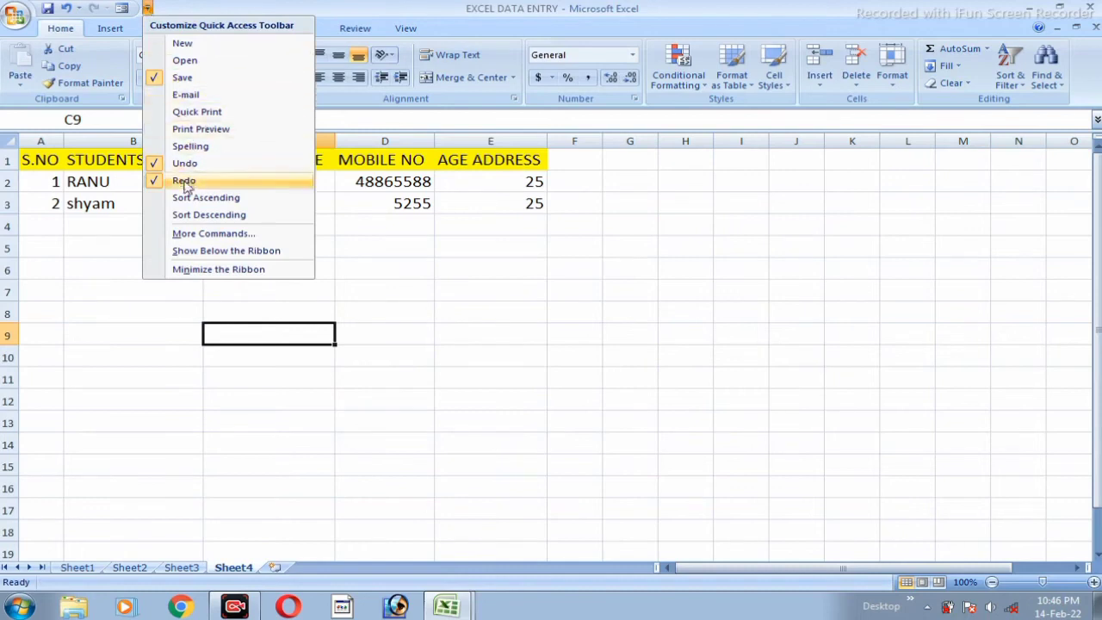
click(184, 236)
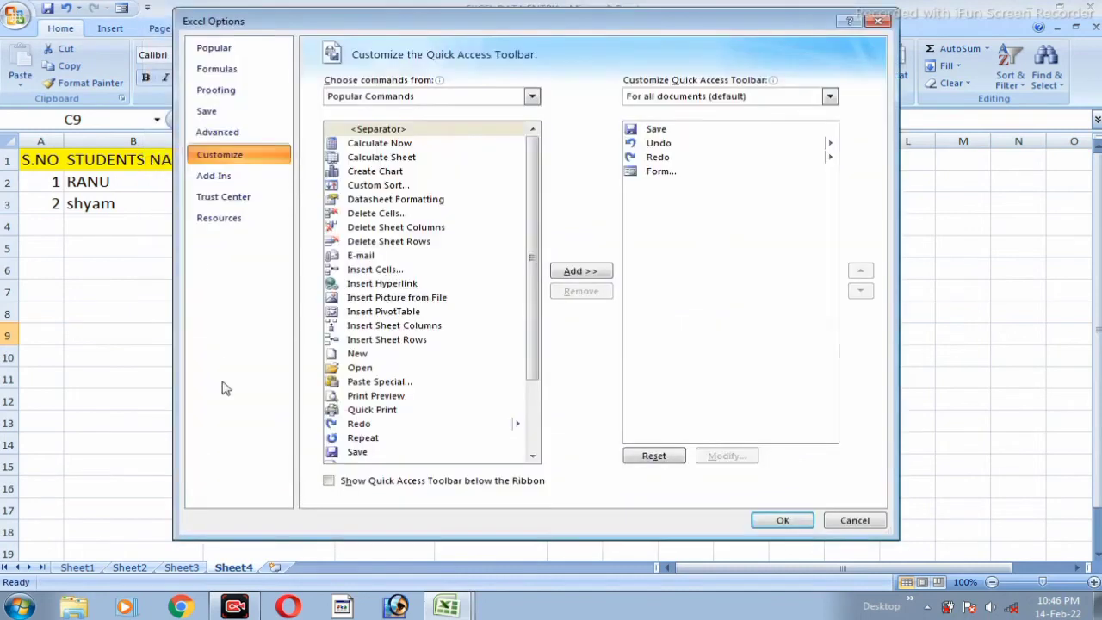
click(877, 20)
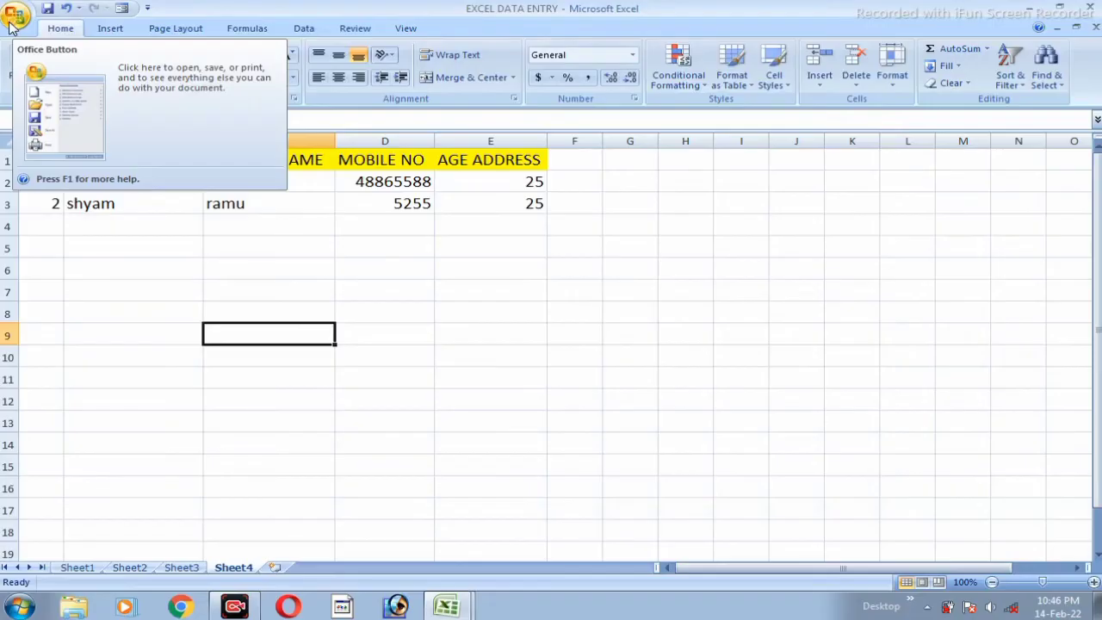
click(16, 17)
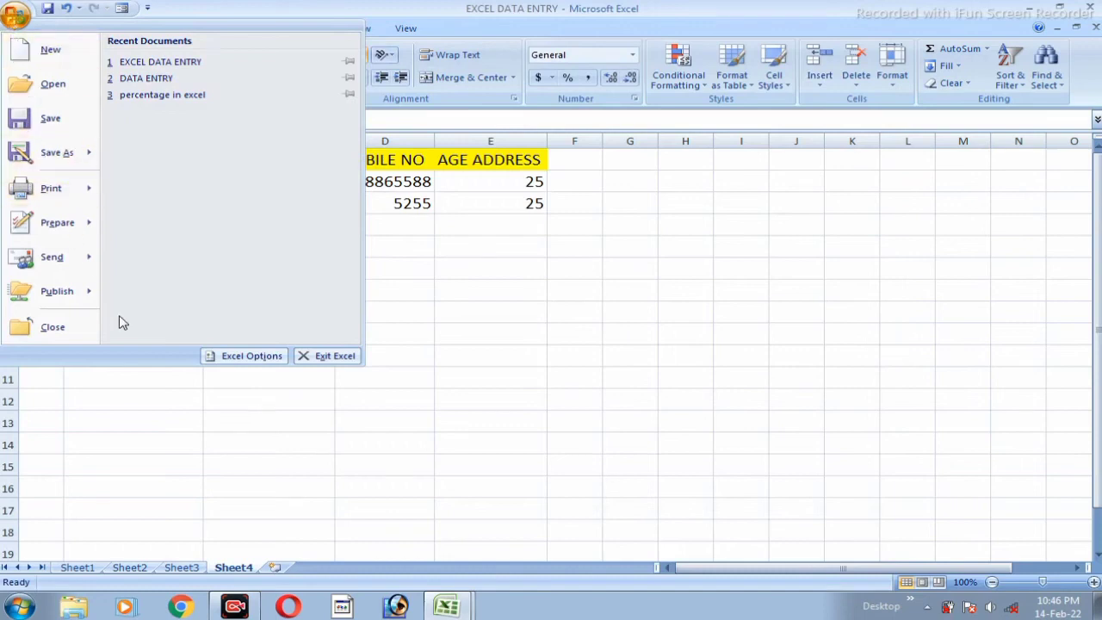
In Excel Options' Customize page, list All Commands
click(252, 356)
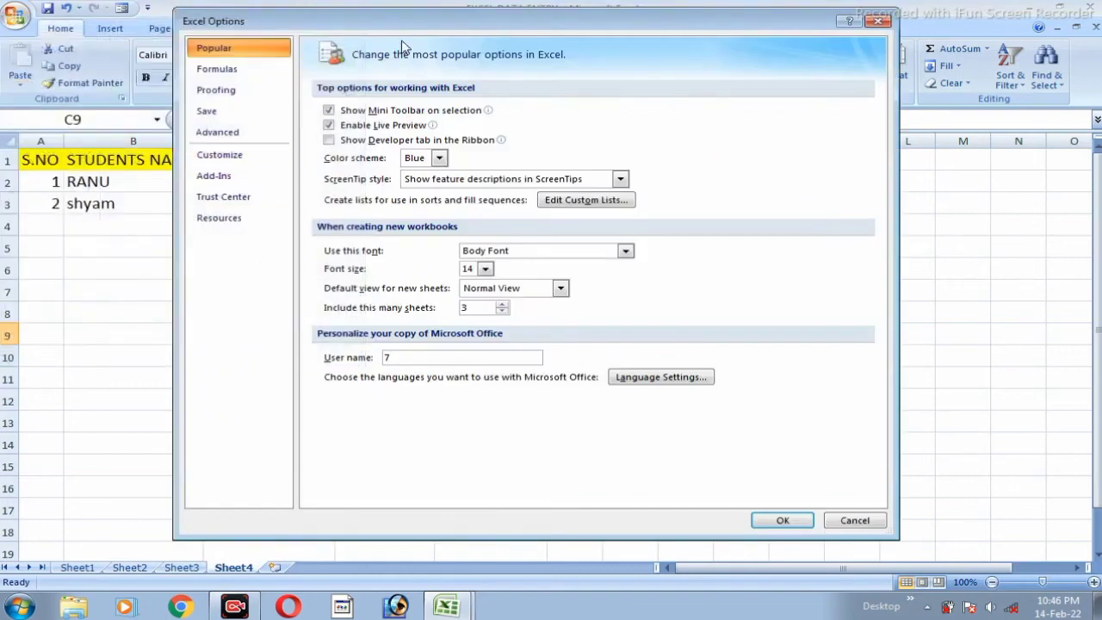
drag(411, 28, 462, 37)
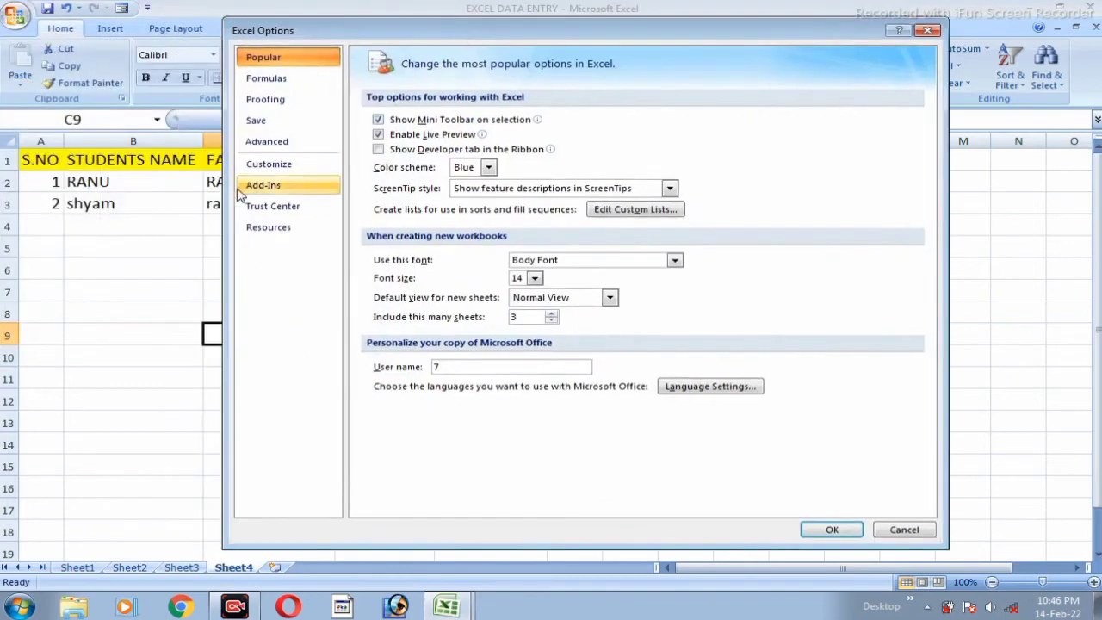
click(269, 168)
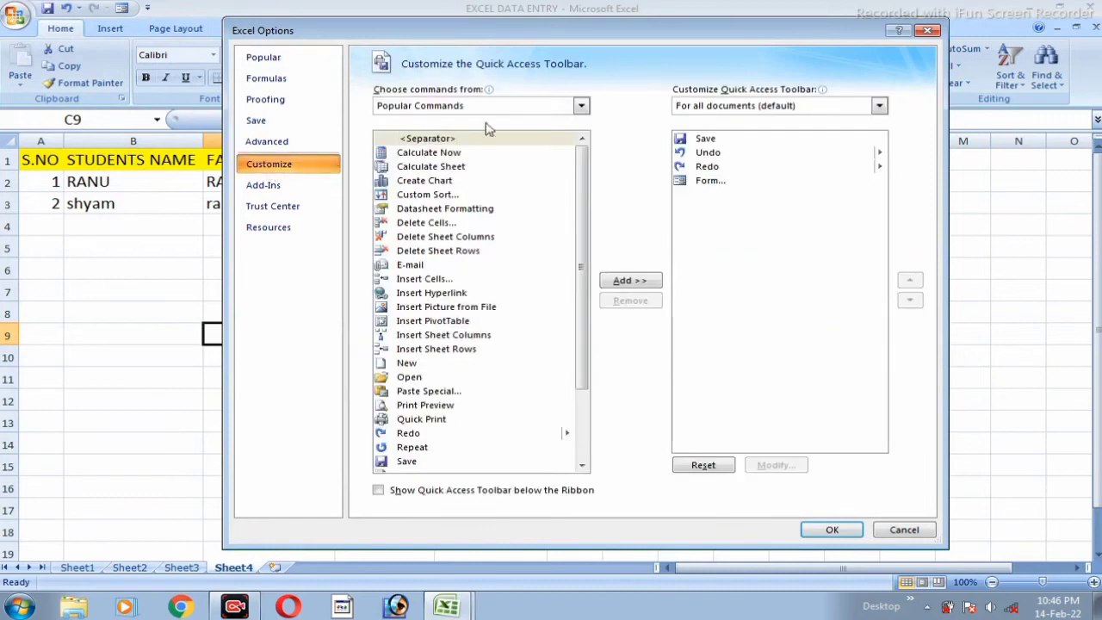
click(580, 106)
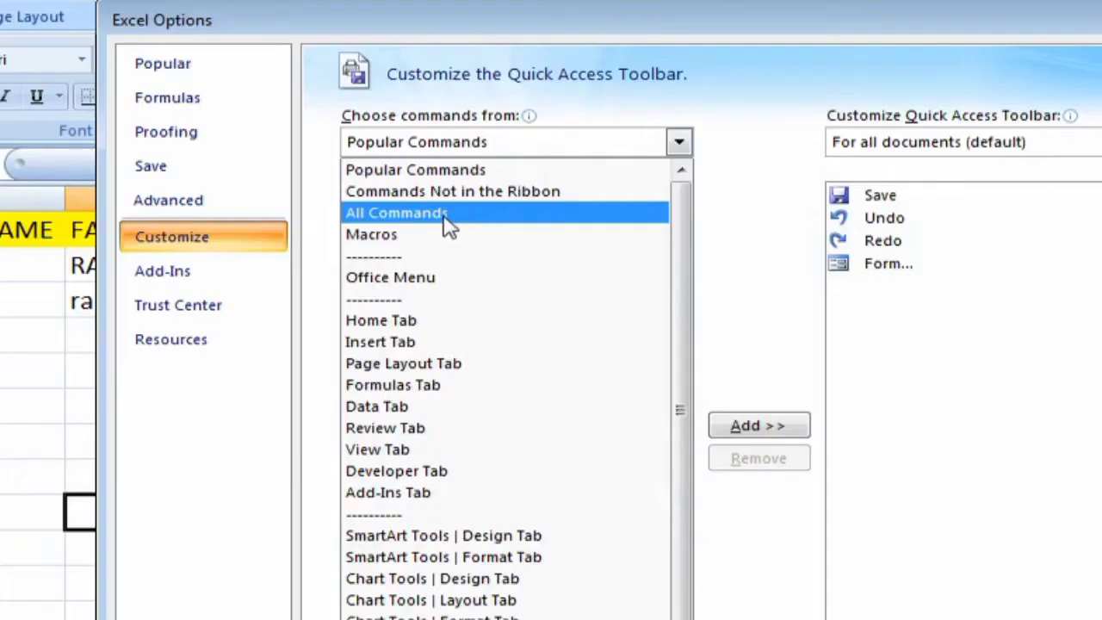
click(448, 226)
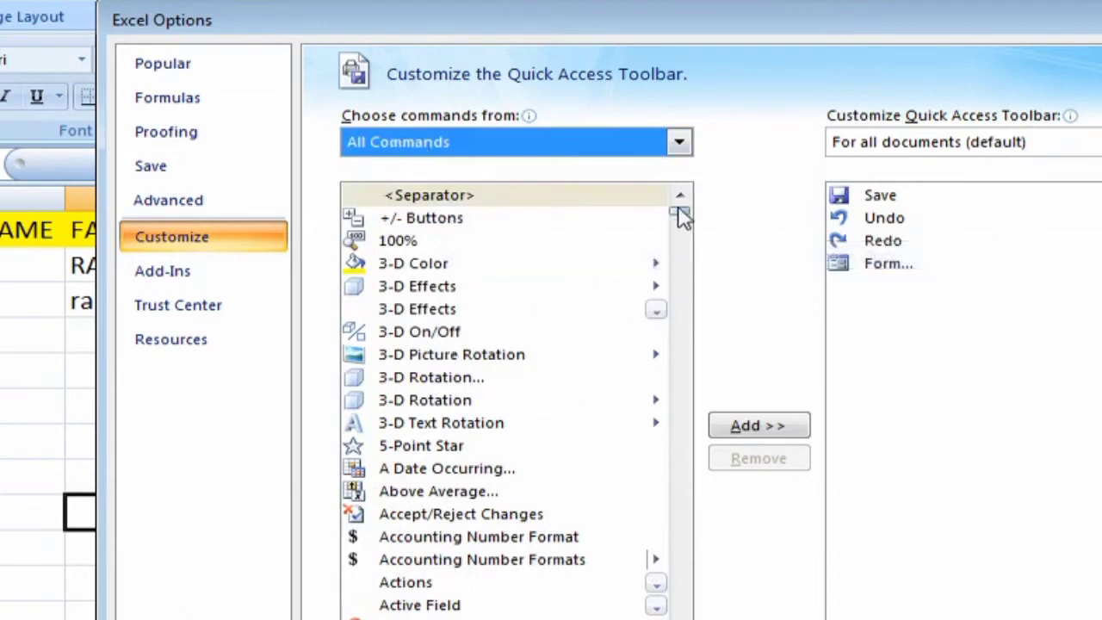
Find Form... in the command list and add it to the Quick Access Toolbar
drag(680, 215, 684, 355)
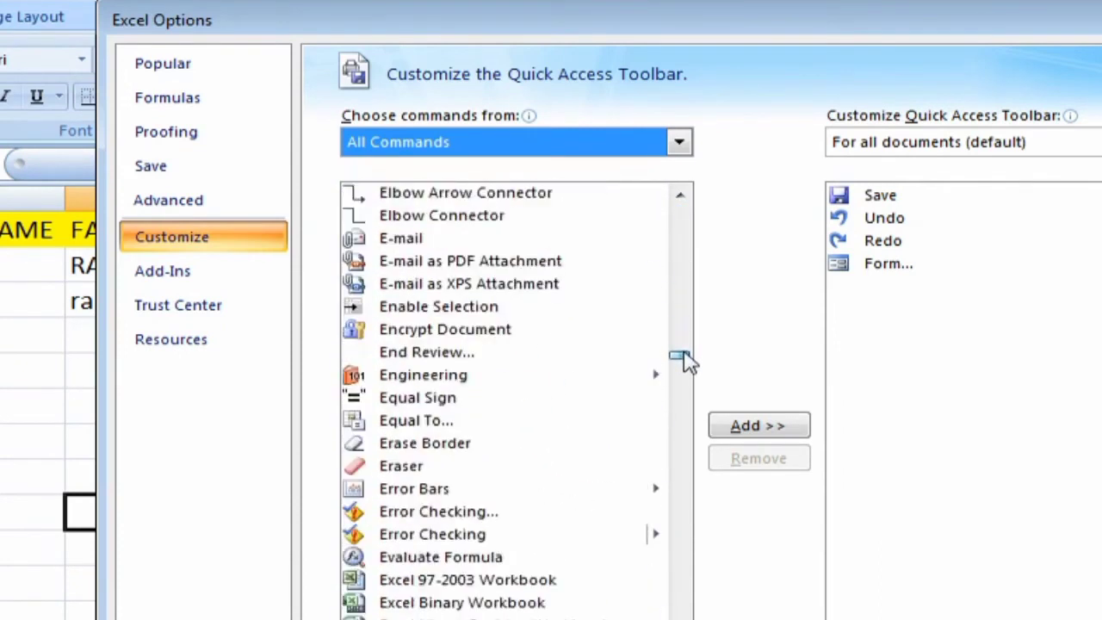
click(680, 196)
click(680, 196)
click(680, 196)
click(680, 196)
click(680, 197)
click(680, 197)
drag(680, 353, 684, 382)
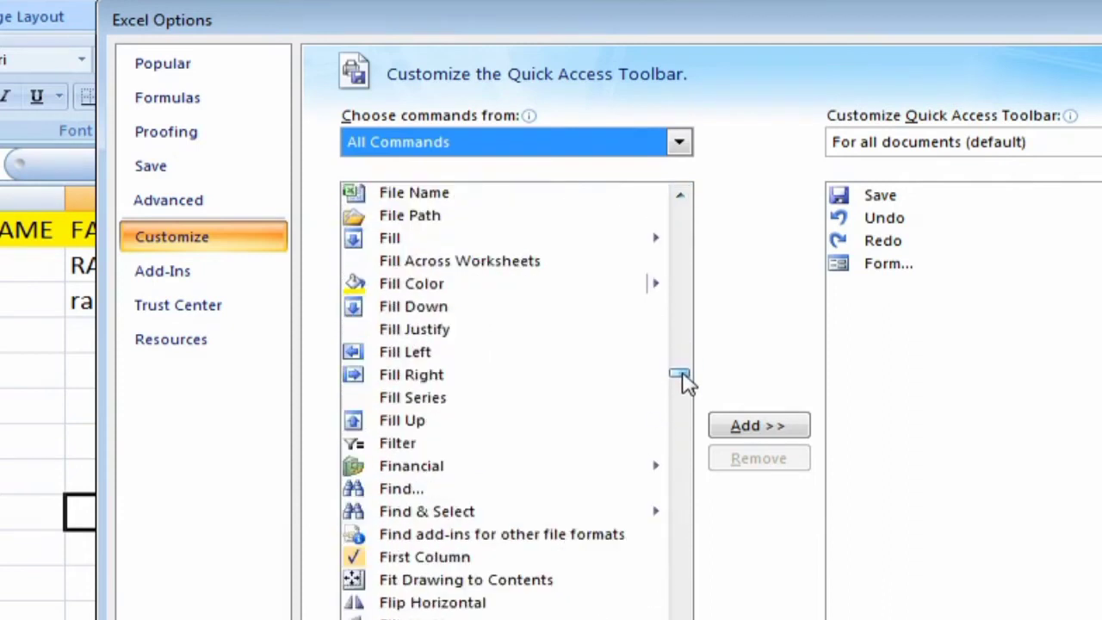
click(413, 600)
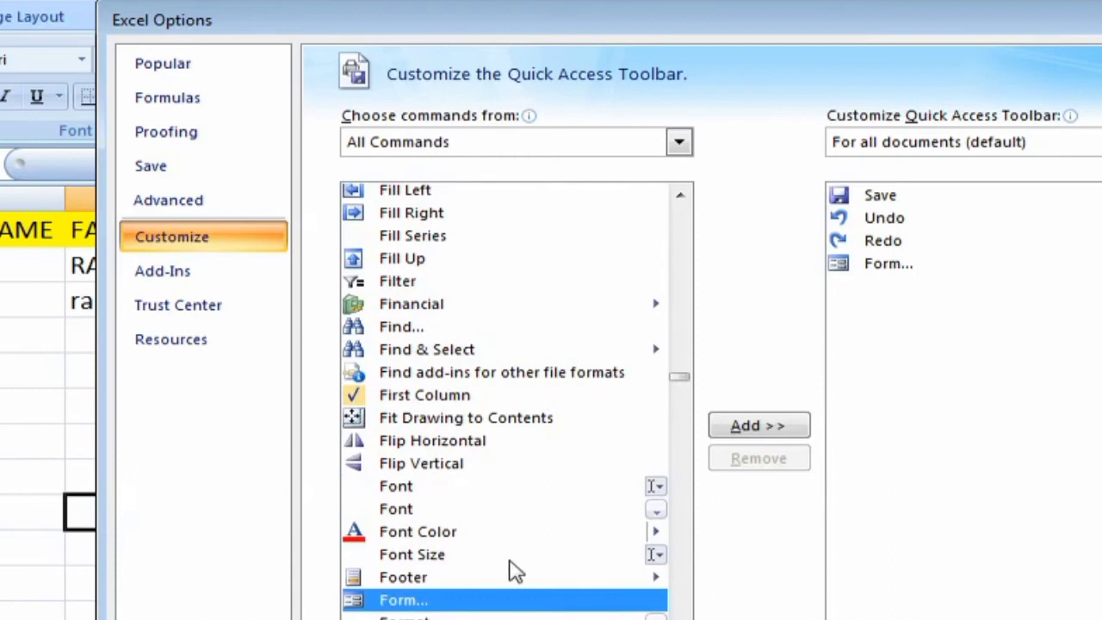
click(758, 428)
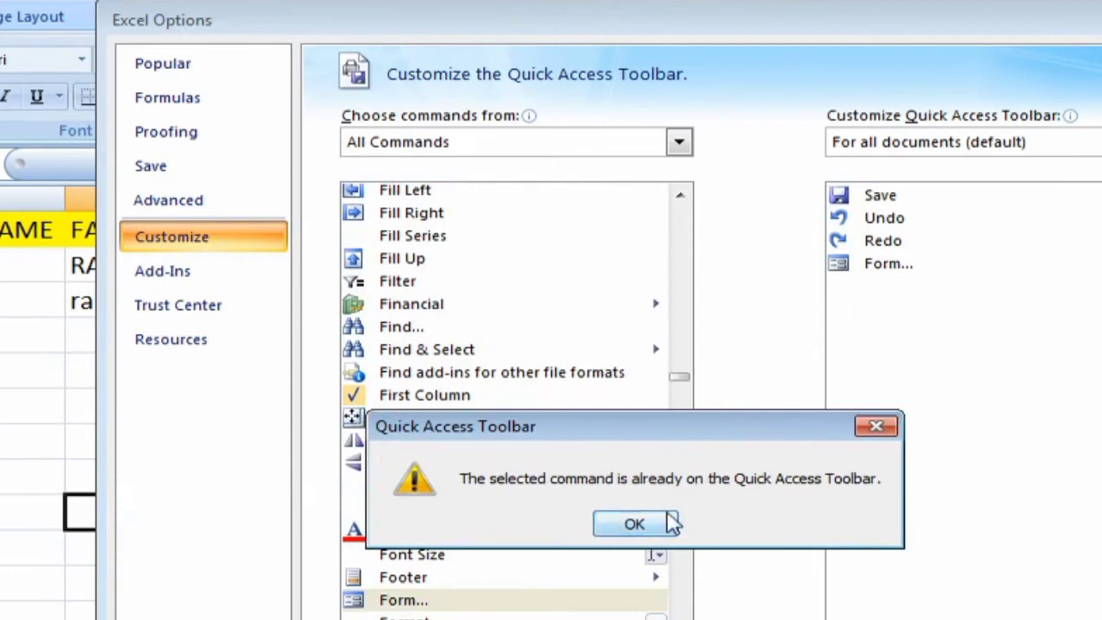
Dismiss the already-added warning and close Excel Options with OK
click(646, 527)
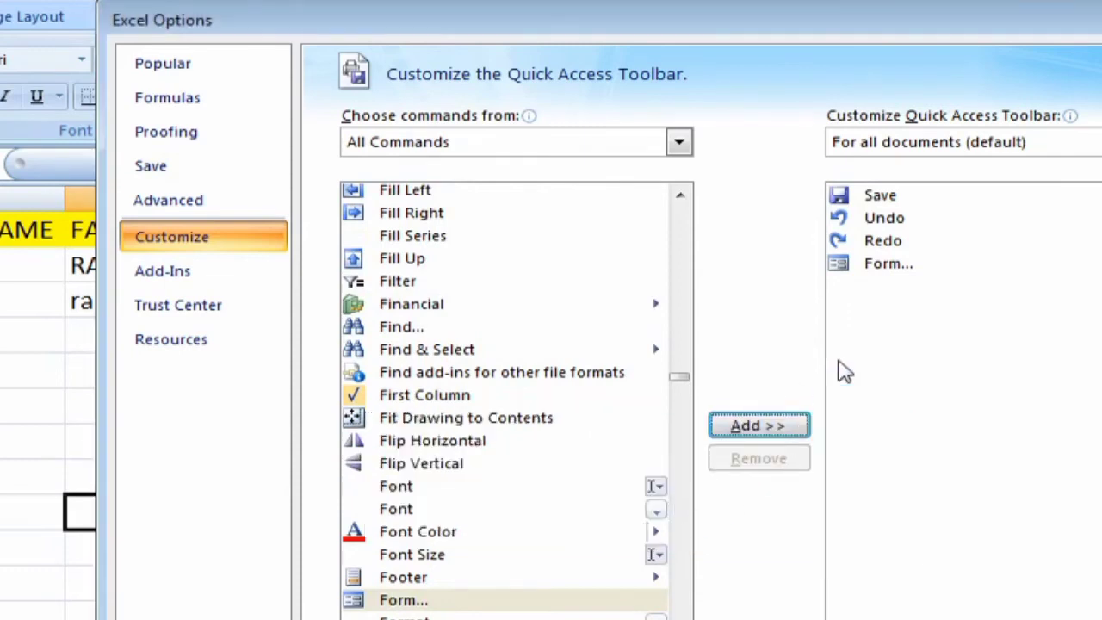
click(899, 266)
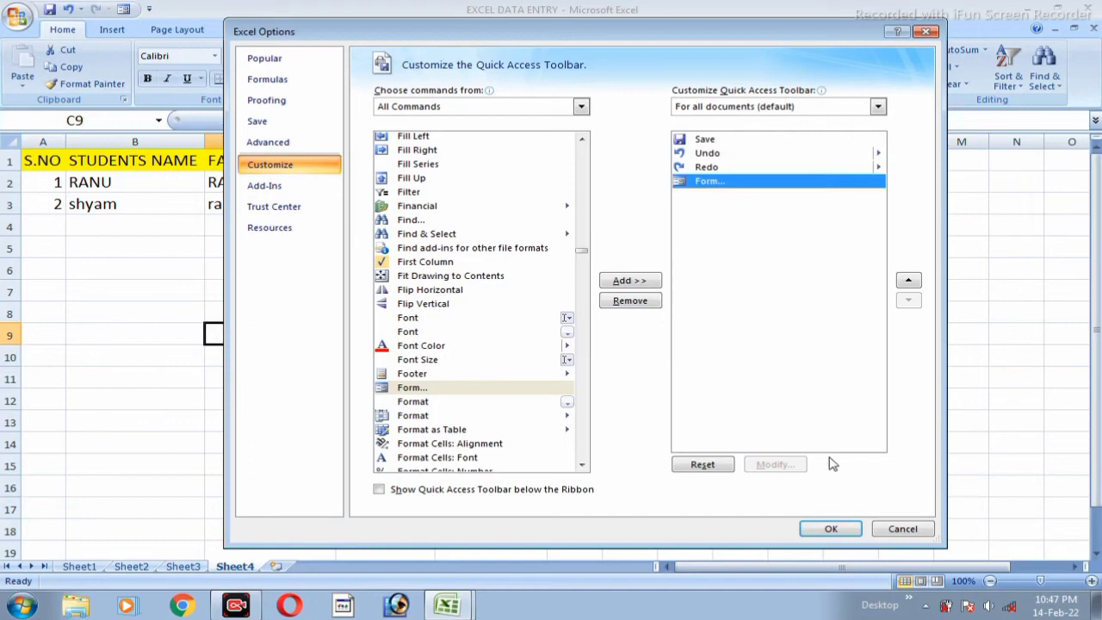
click(831, 528)
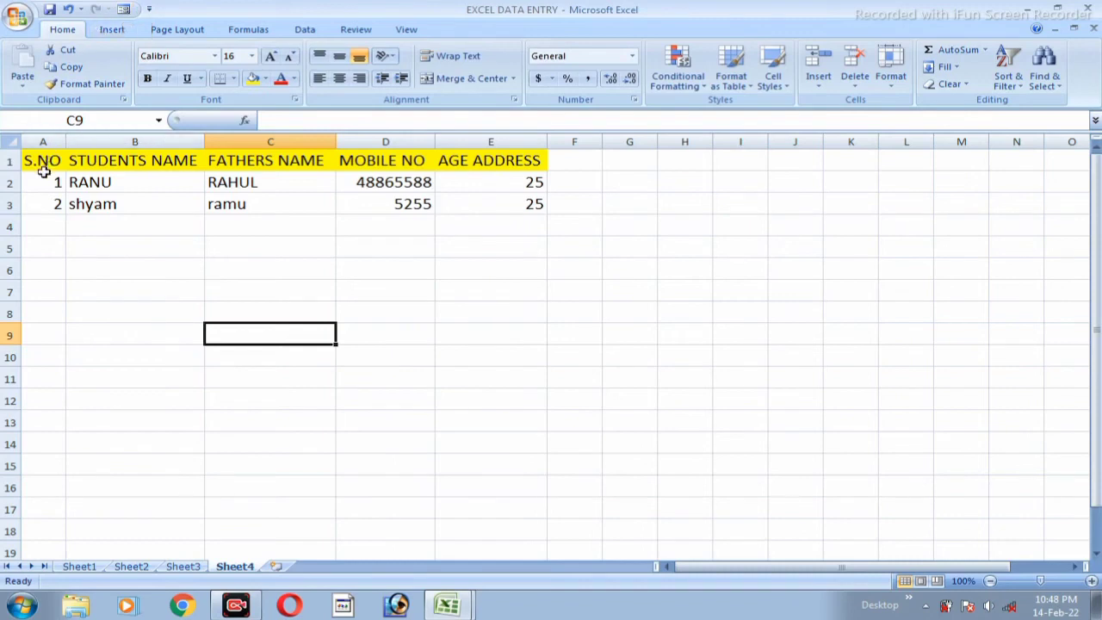
drag(38, 166, 452, 164)
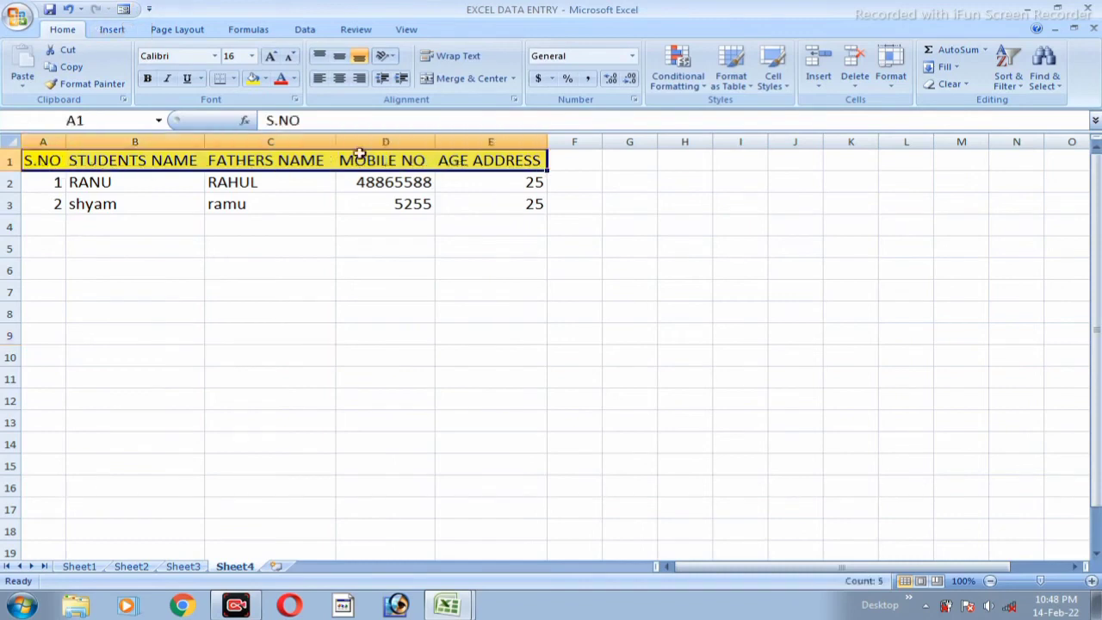
click(124, 10)
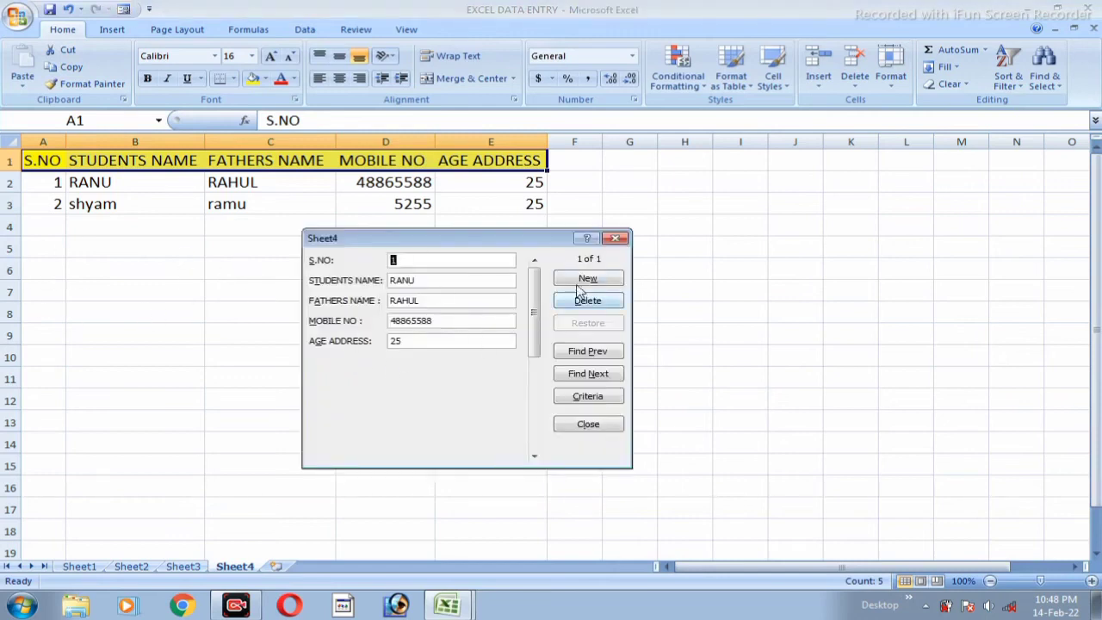
click(615, 239)
click(97, 221)
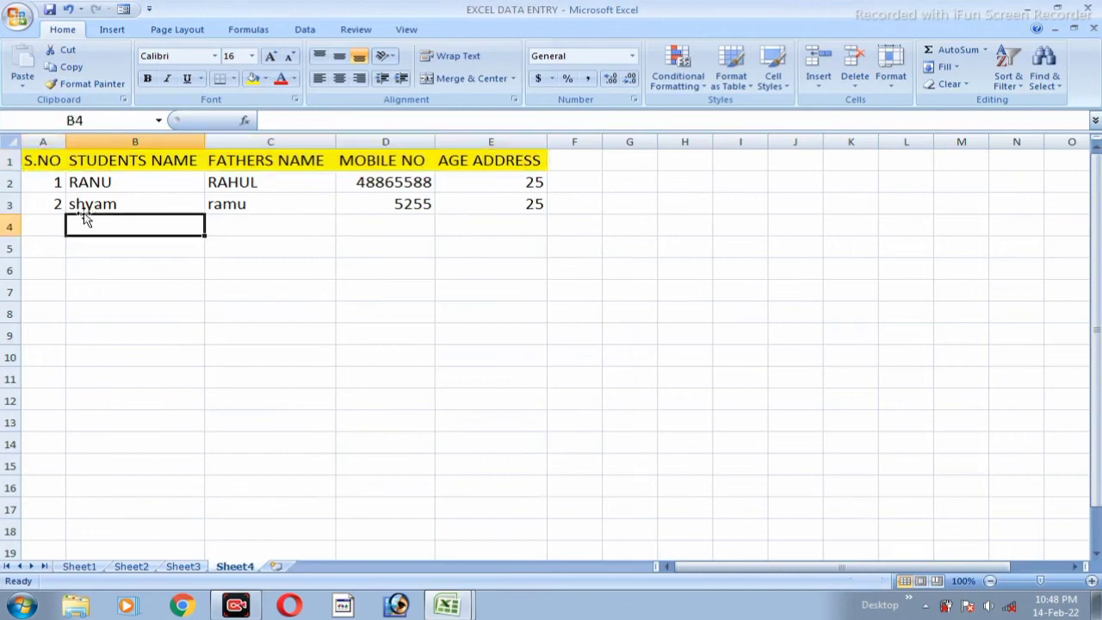
click(124, 8)
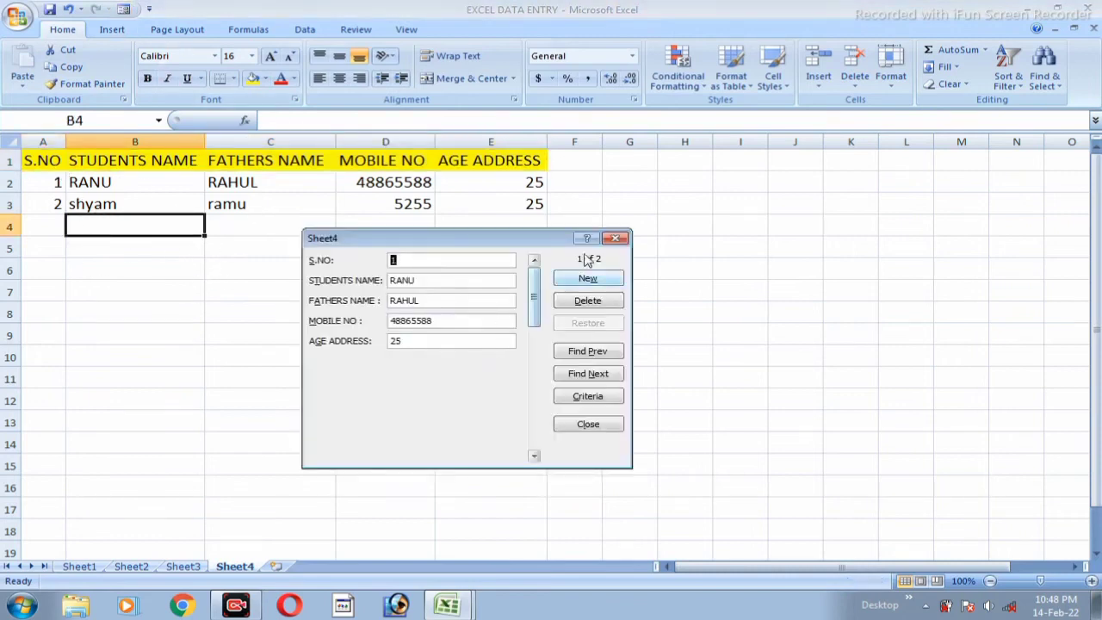
click(615, 239)
click(41, 255)
click(405, 306)
click(824, 159)
click(229, 271)
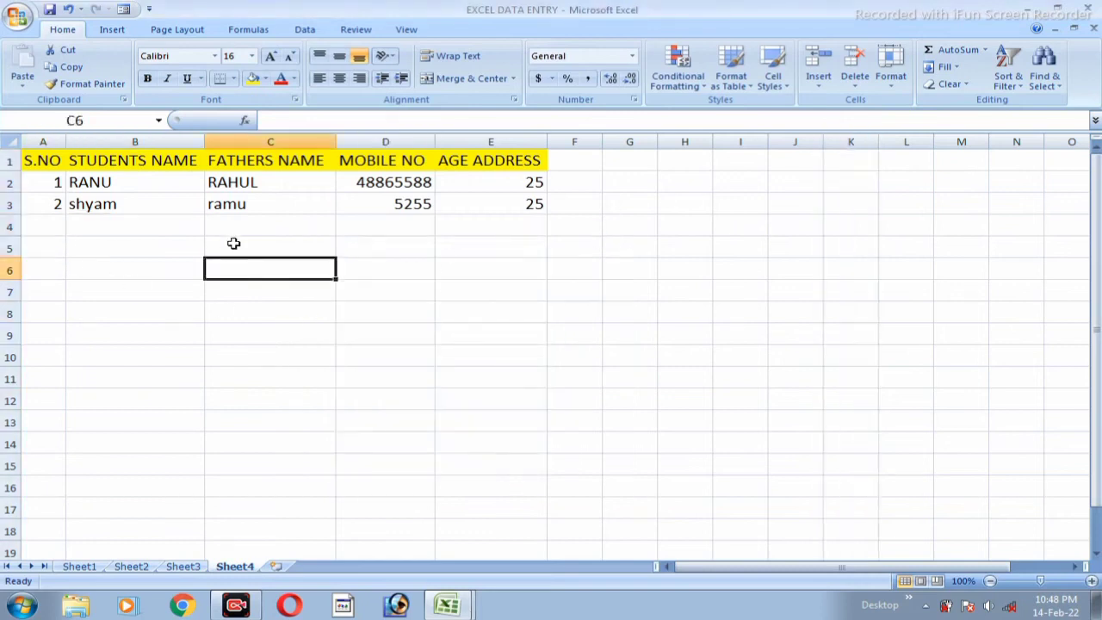
click(124, 10)
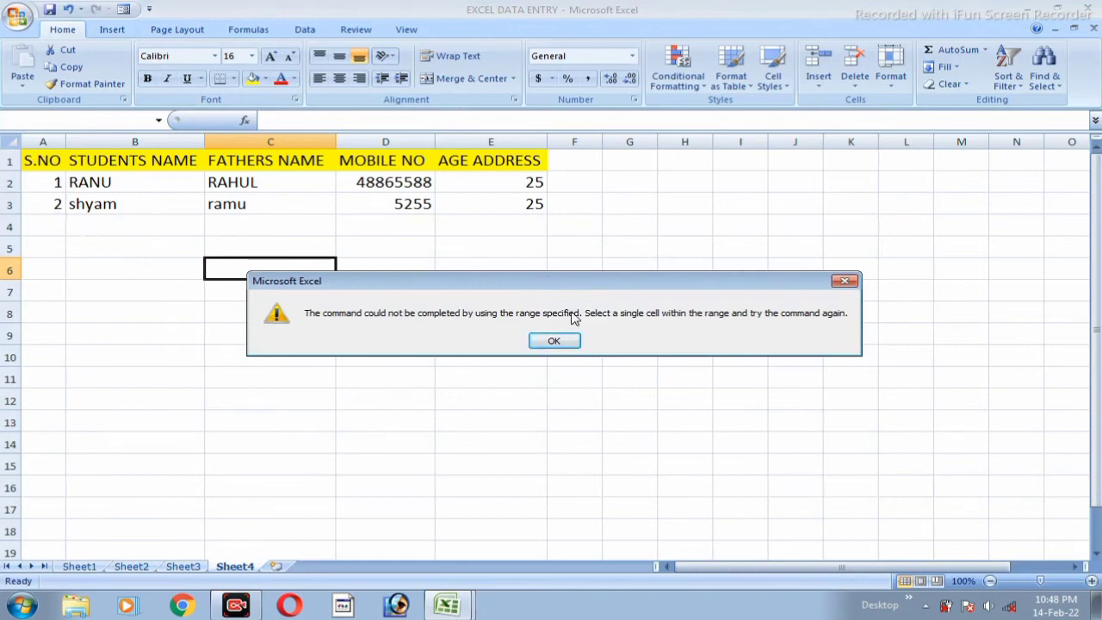
click(575, 348)
drag(49, 156, 495, 160)
click(125, 10)
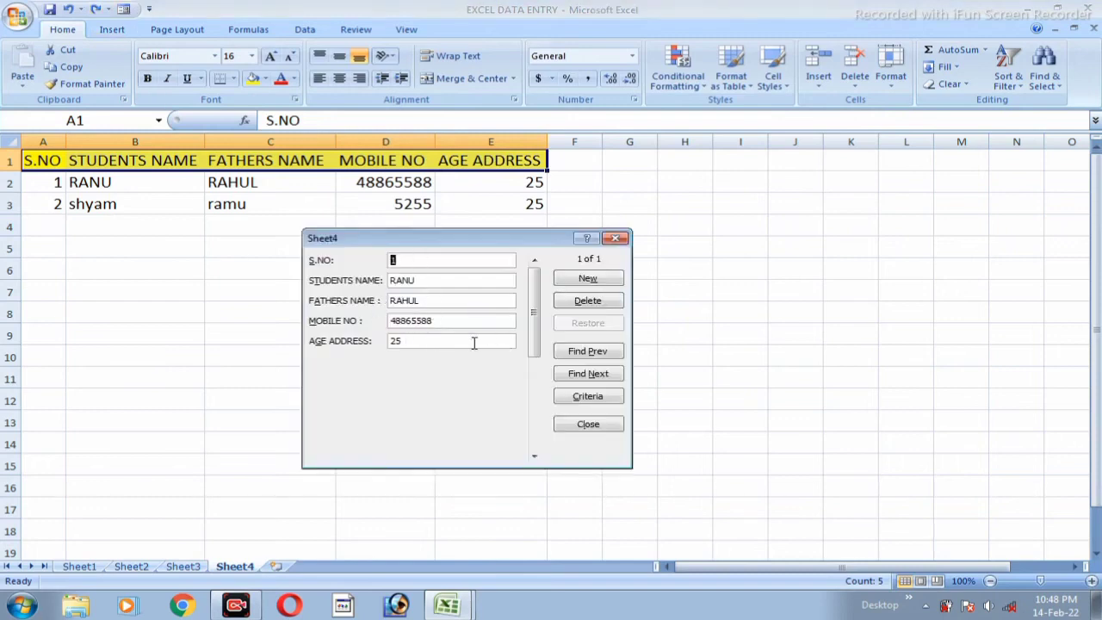
click(605, 379)
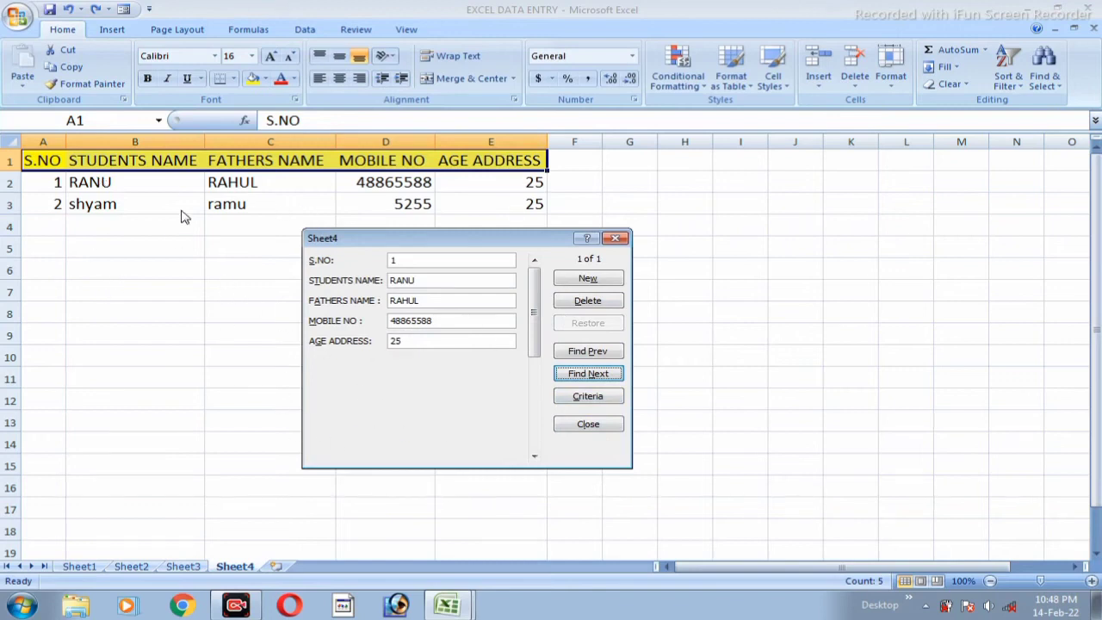
click(587, 278)
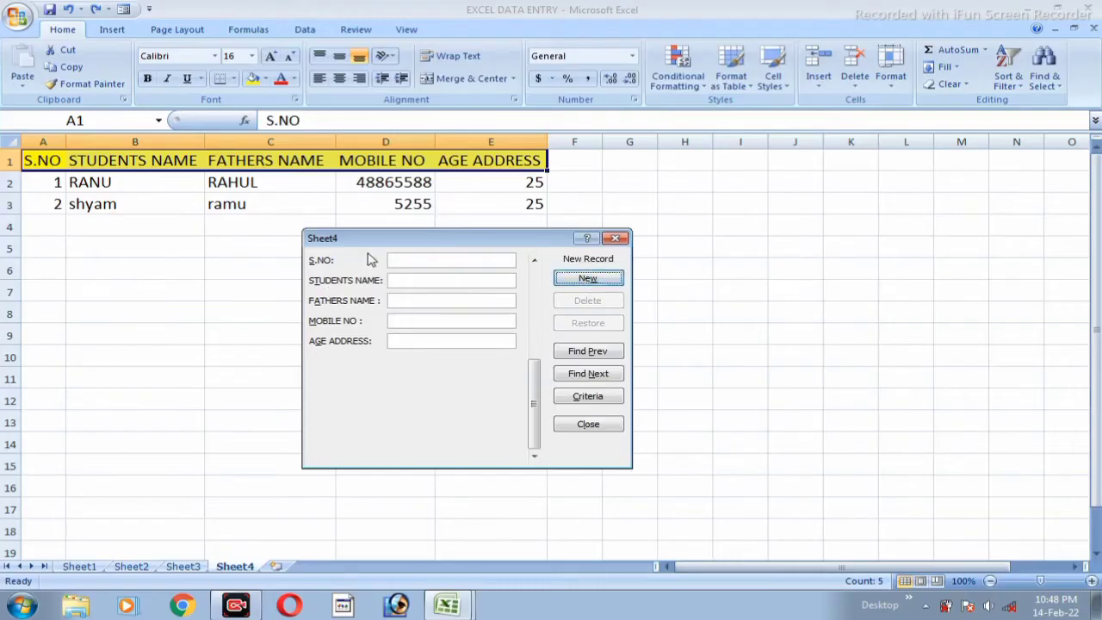
click(614, 238)
drag(53, 184, 475, 211)
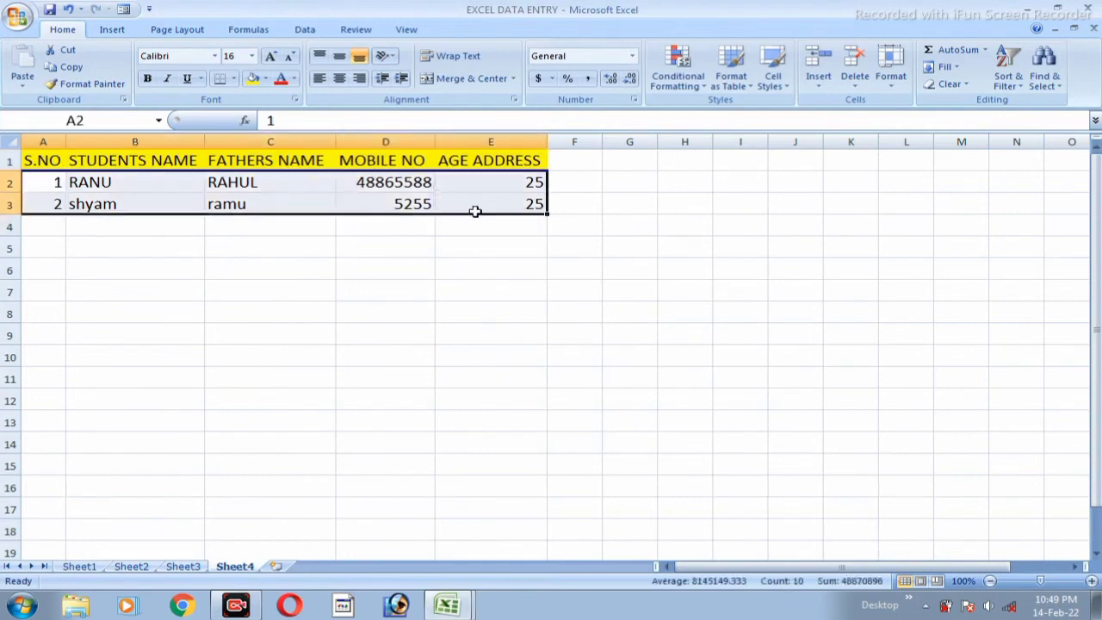
key(Delete)
click(51, 159)
drag(64, 159, 482, 155)
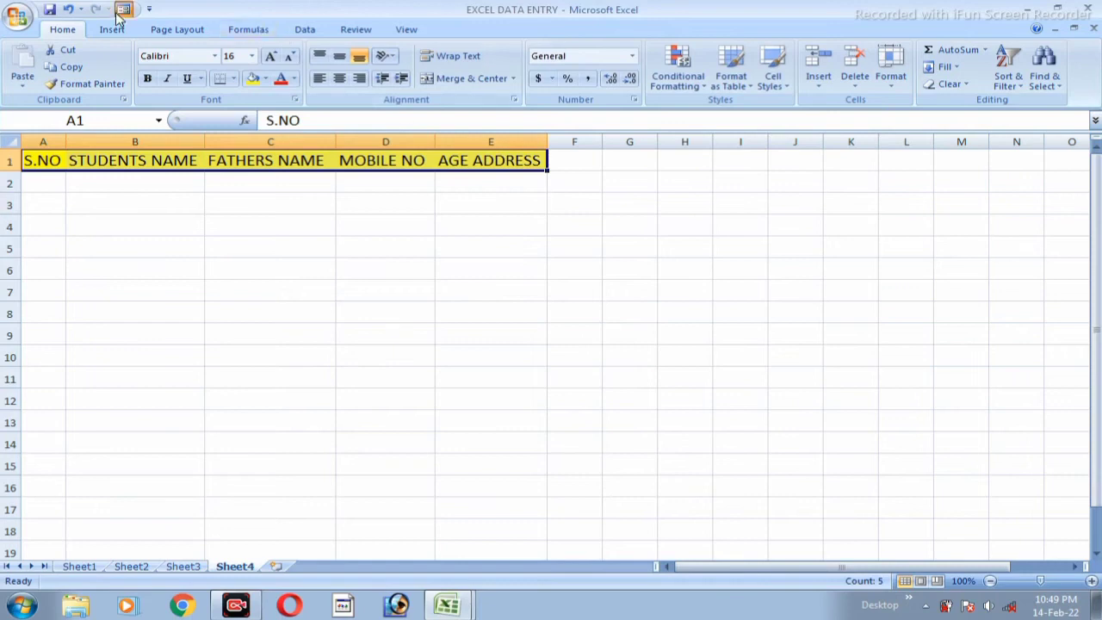
click(121, 10)
click(488, 363)
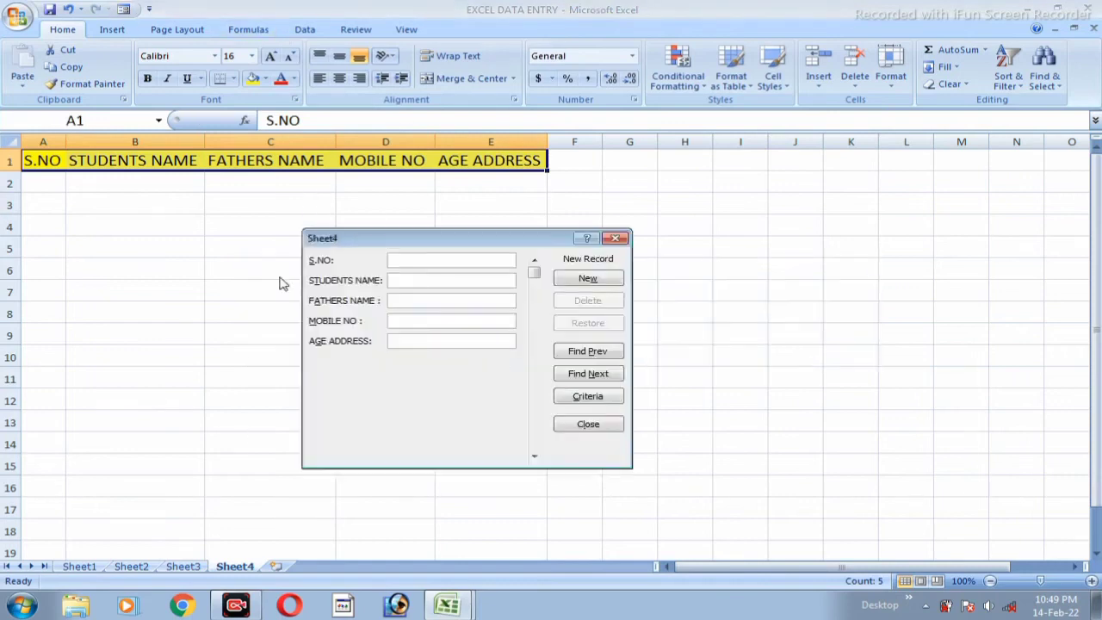
click(615, 238)
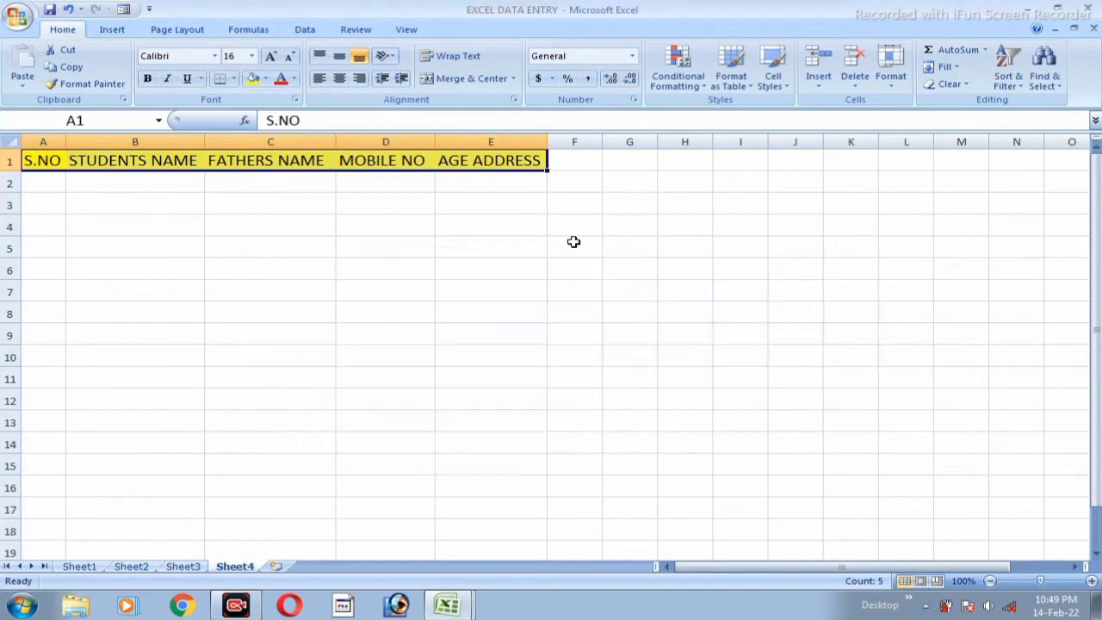
mouse_move(43, 183)
mouse_down()
mouse_move(106, 270)
mouse_move(483, 402)
mouse_up()
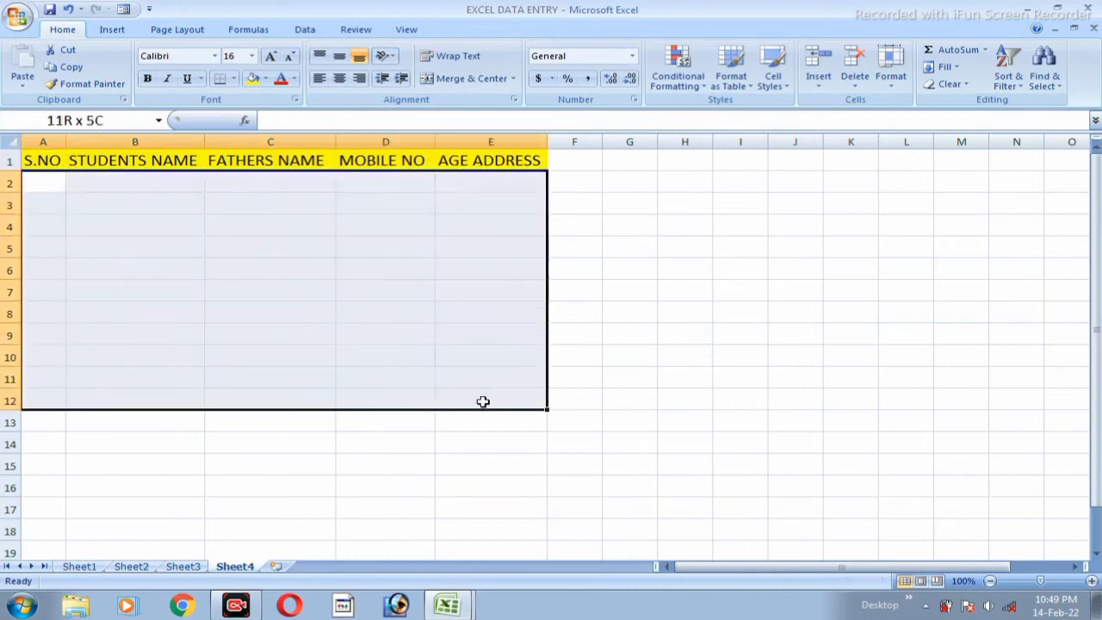
click(384, 357)
drag(34, 160, 483, 157)
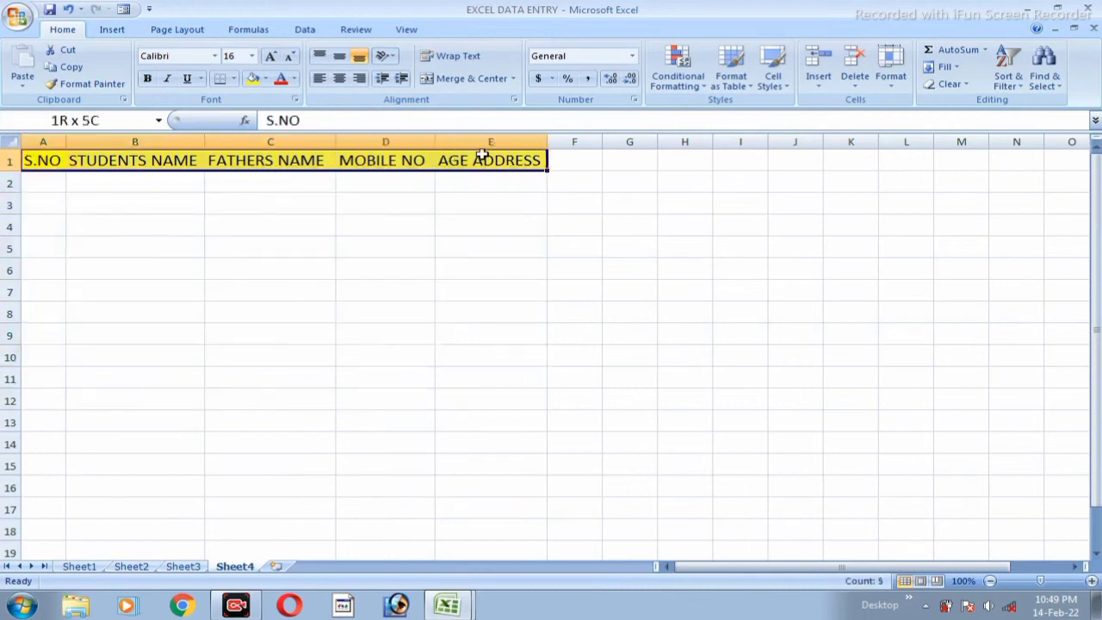
click(226, 333)
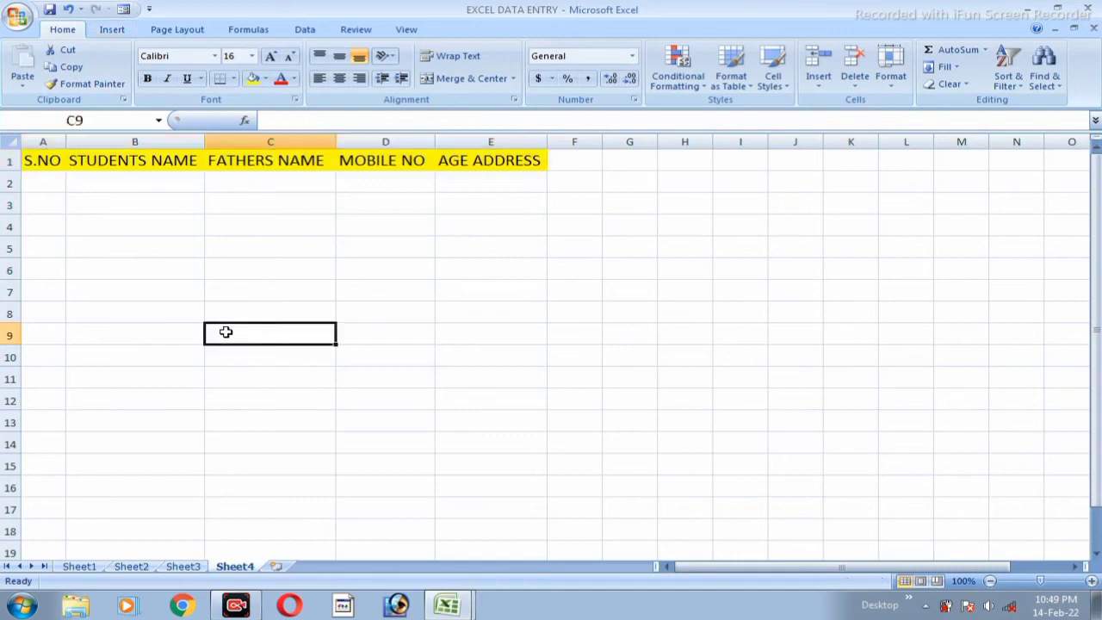
mouse_move(52, 202)
mouse_down()
mouse_move(155, 485)
mouse_move(480, 440)
mouse_up()
mouse_move(39, 182)
mouse_down()
mouse_move(305, 406)
mouse_move(508, 478)
mouse_up()
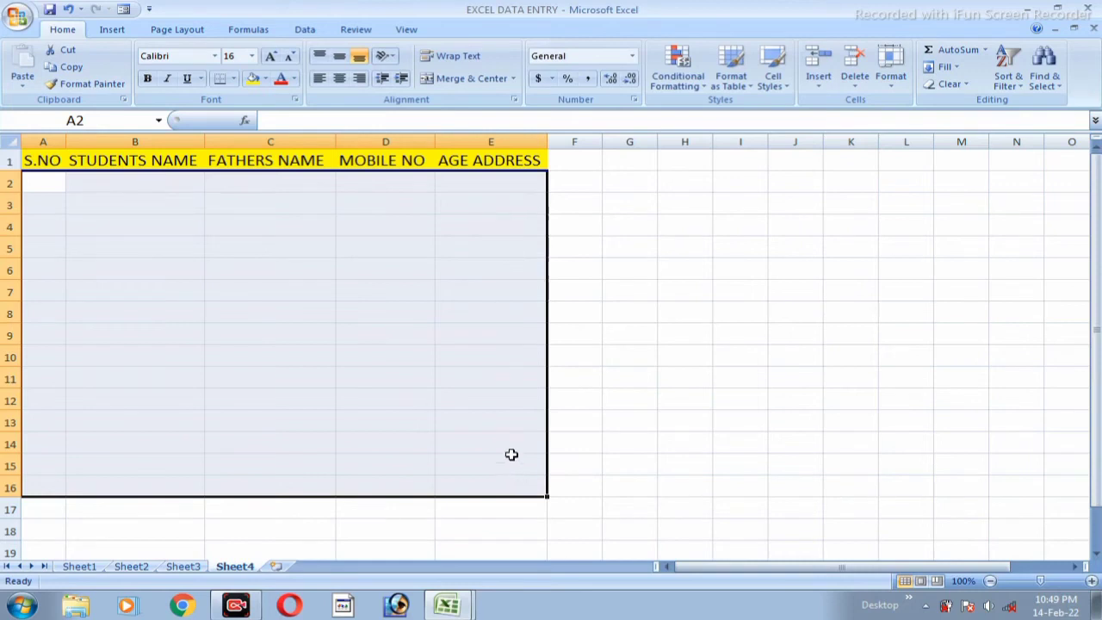
click(466, 323)
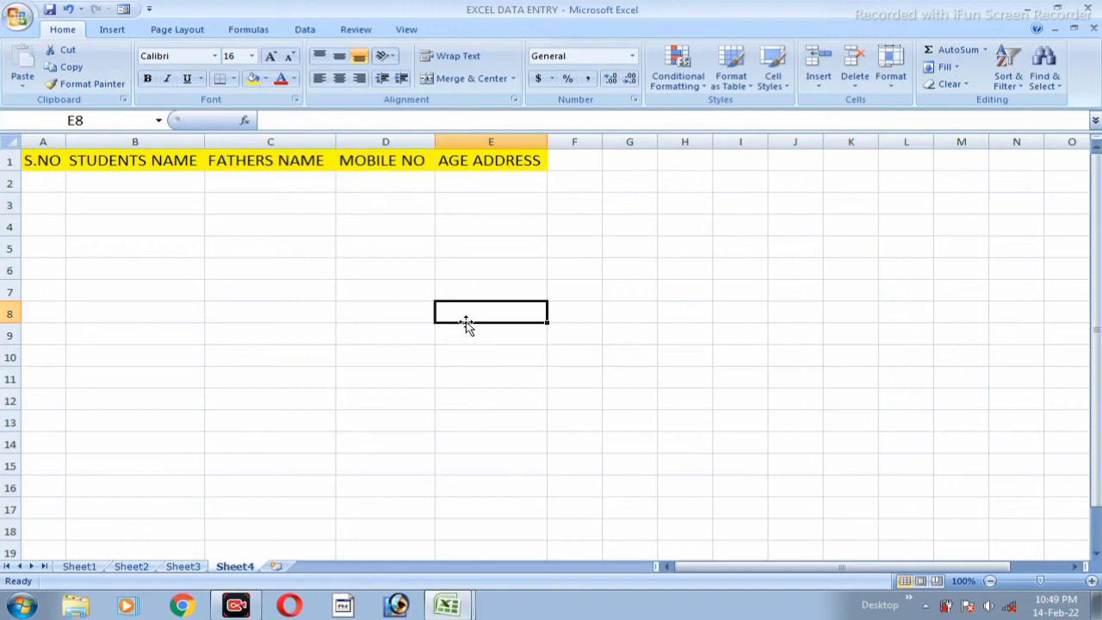
On Sheet1, select the item table's heading cells from S.NO. to ITEM BRAND
click(68, 569)
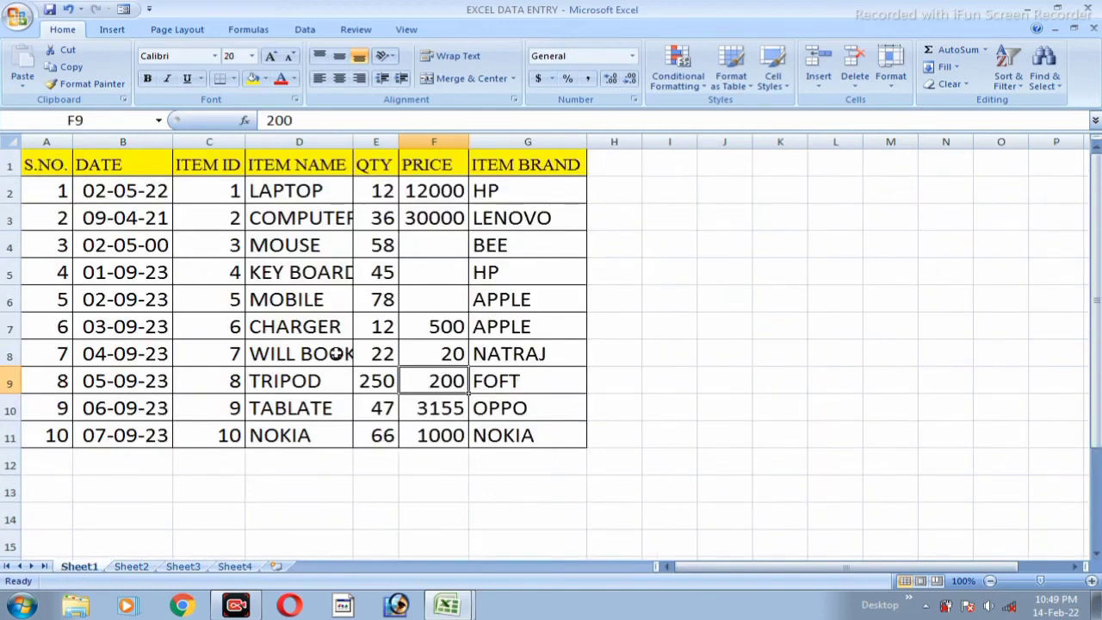
drag(47, 185, 91, 234)
click(41, 171)
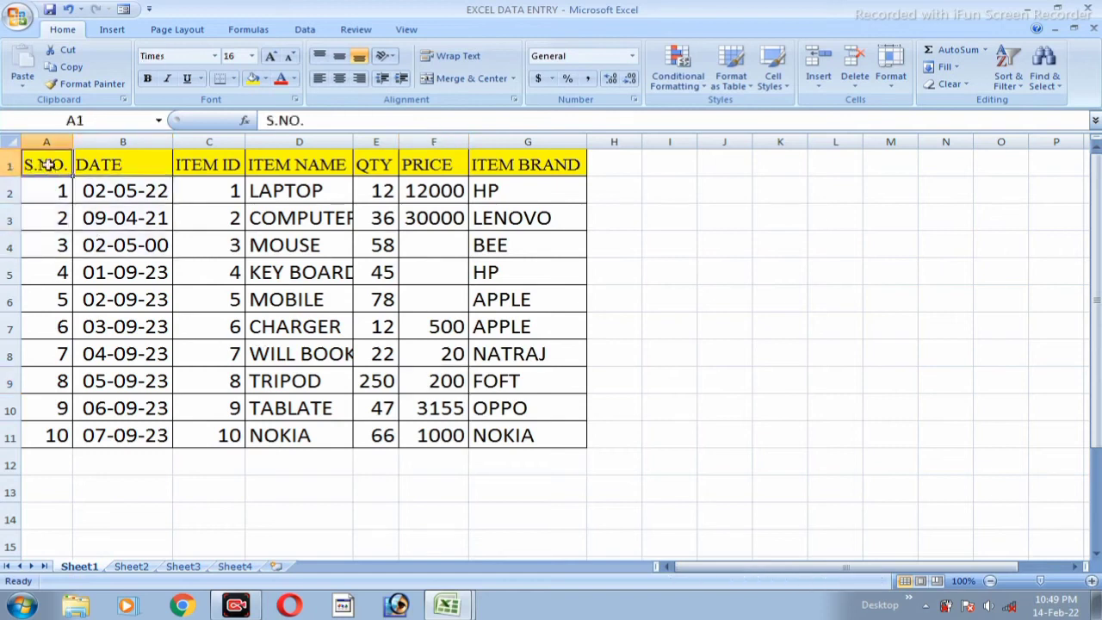
click(115, 170)
click(177, 165)
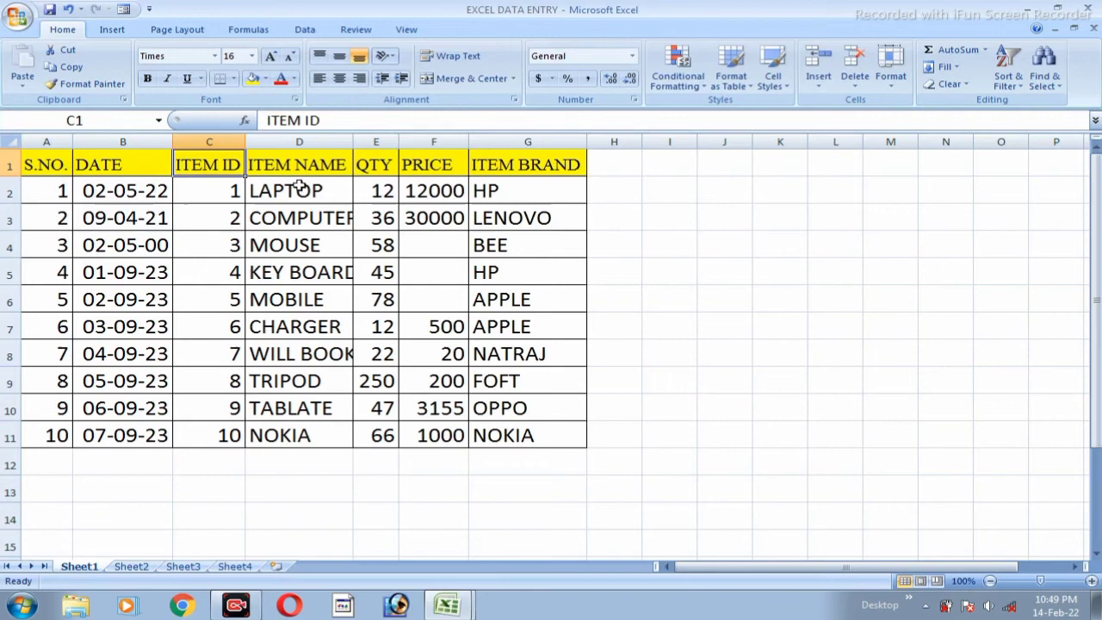
click(7, 165)
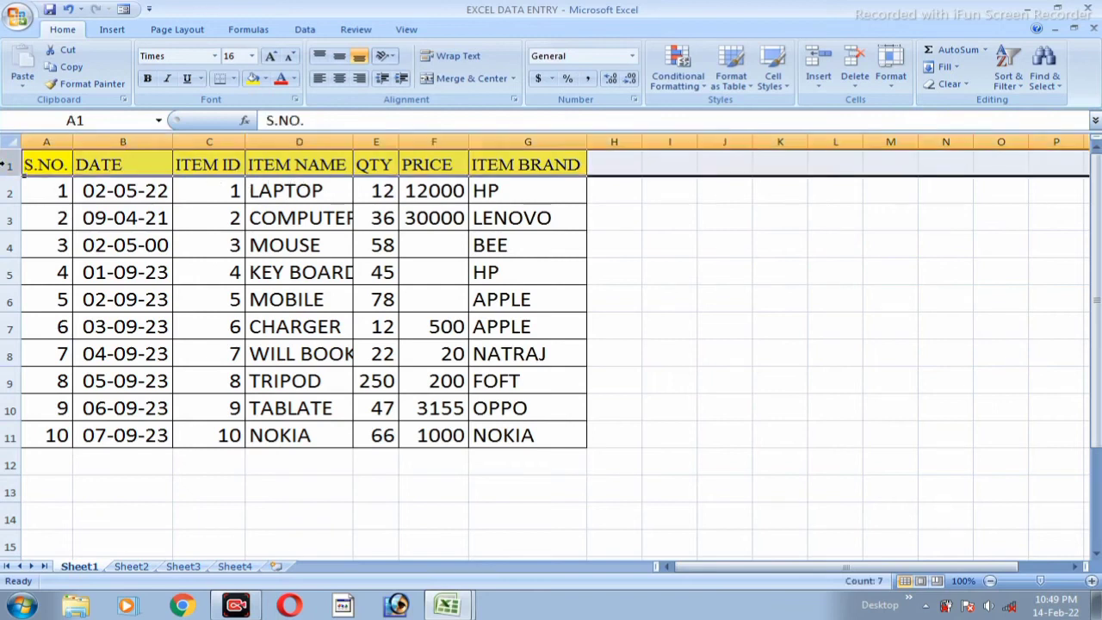
click(554, 157)
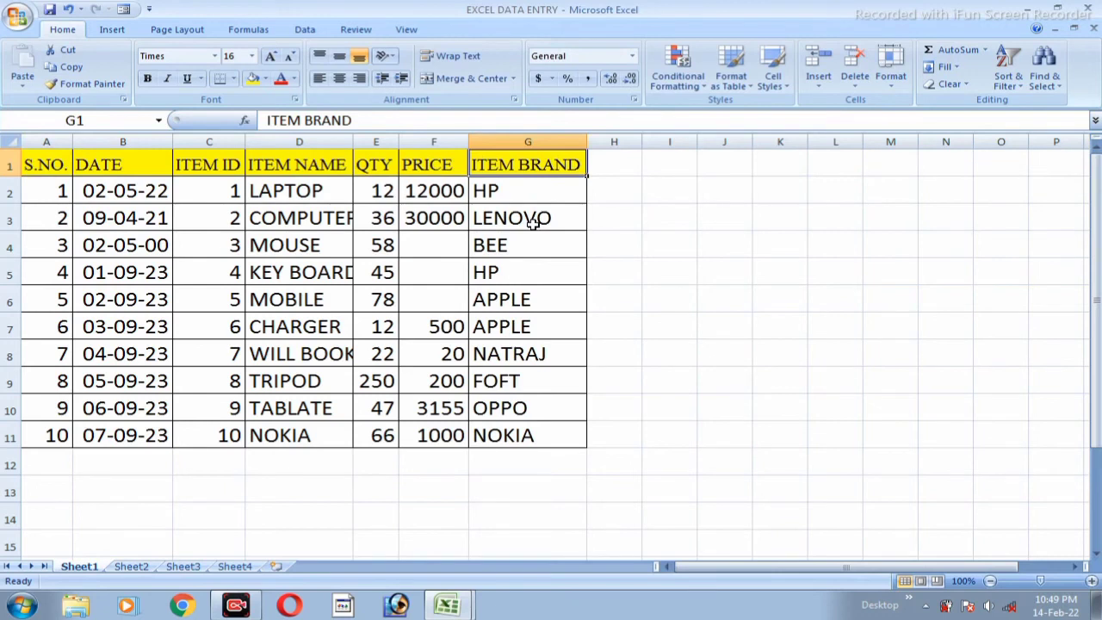
mouse_move(41, 170)
mouse_down()
mouse_move(459, 435)
mouse_move(499, 437)
mouse_up()
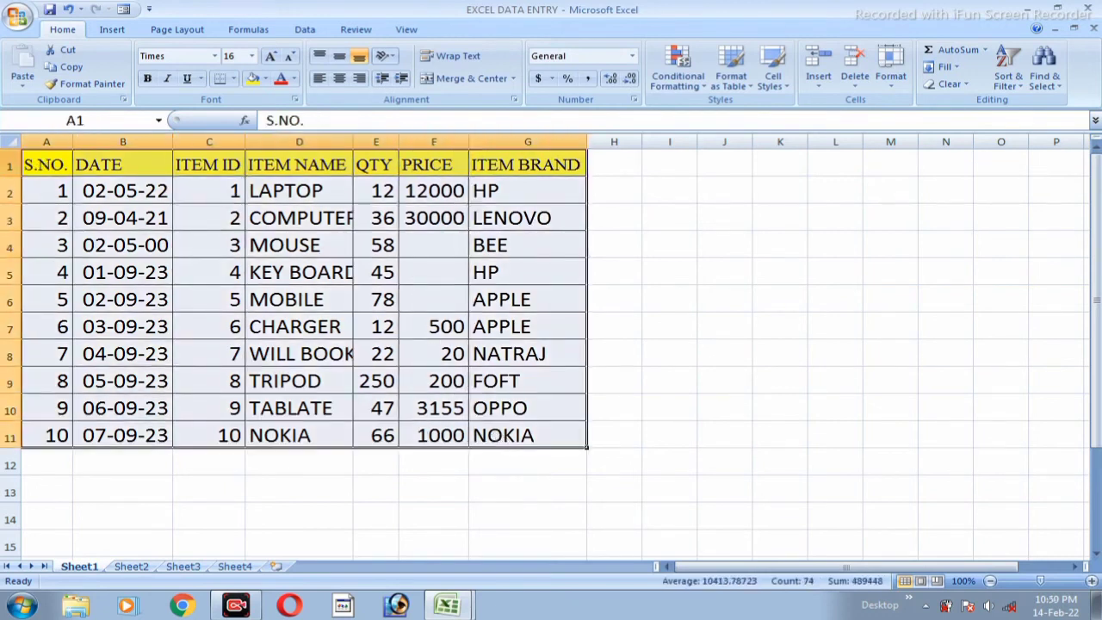
Select the entire item table with Ctrl+A and copy it with Ctrl+C
click(43, 165)
click(46, 141)
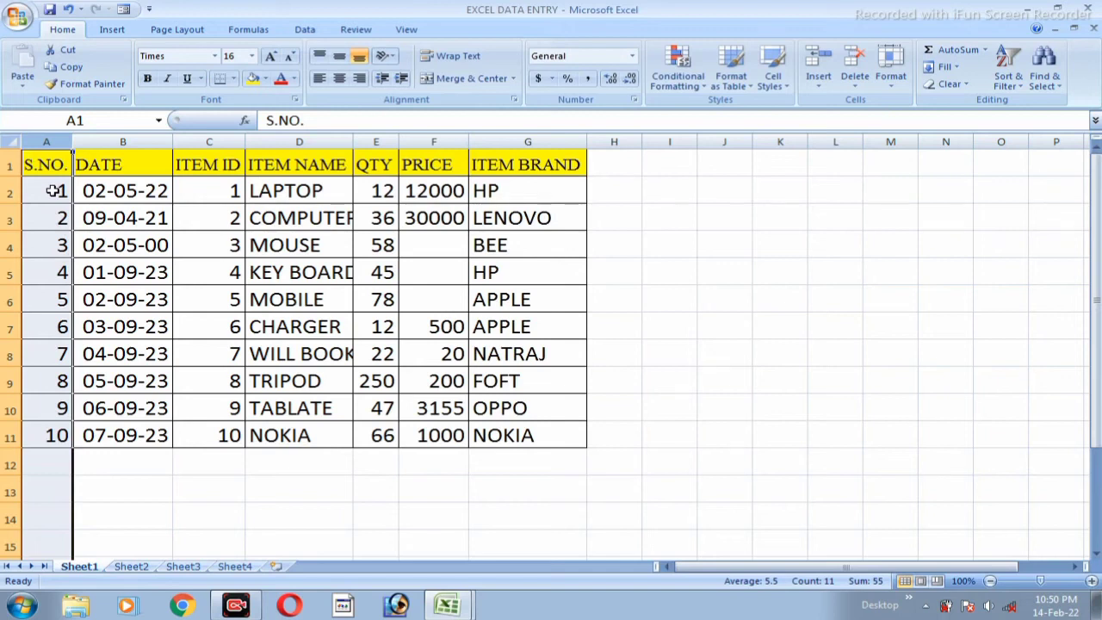
click(192, 220)
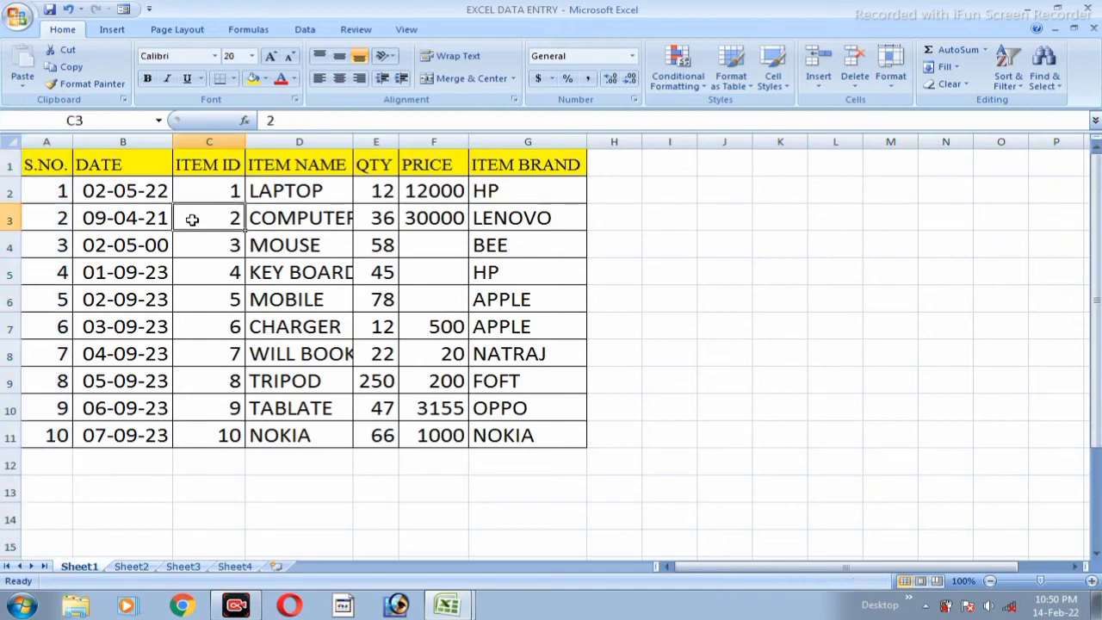
click(205, 291)
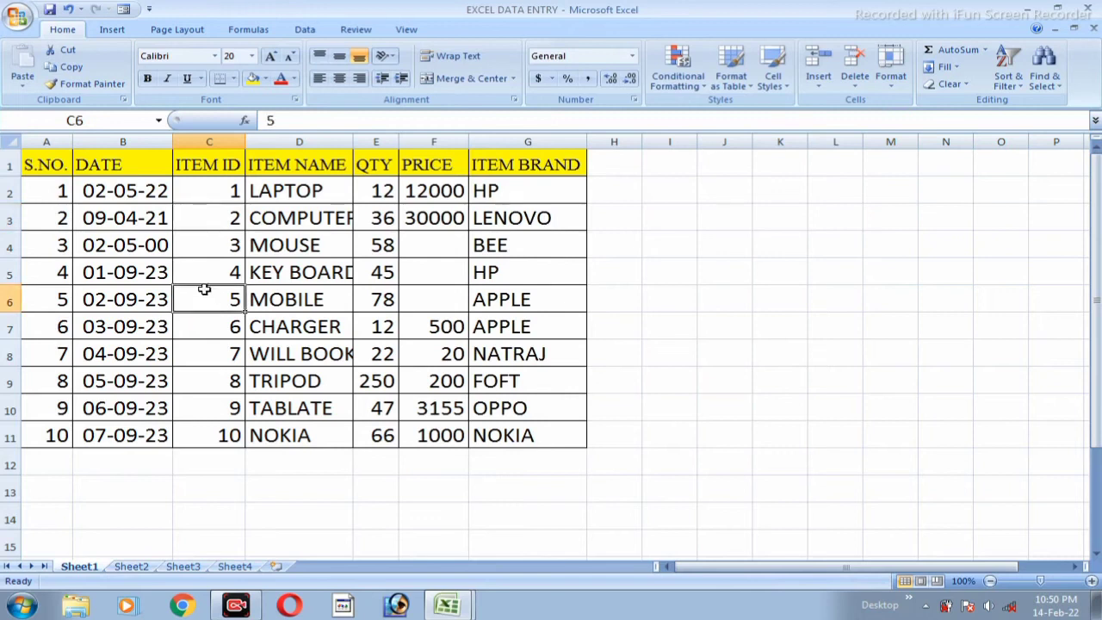
key(ctrl+a)
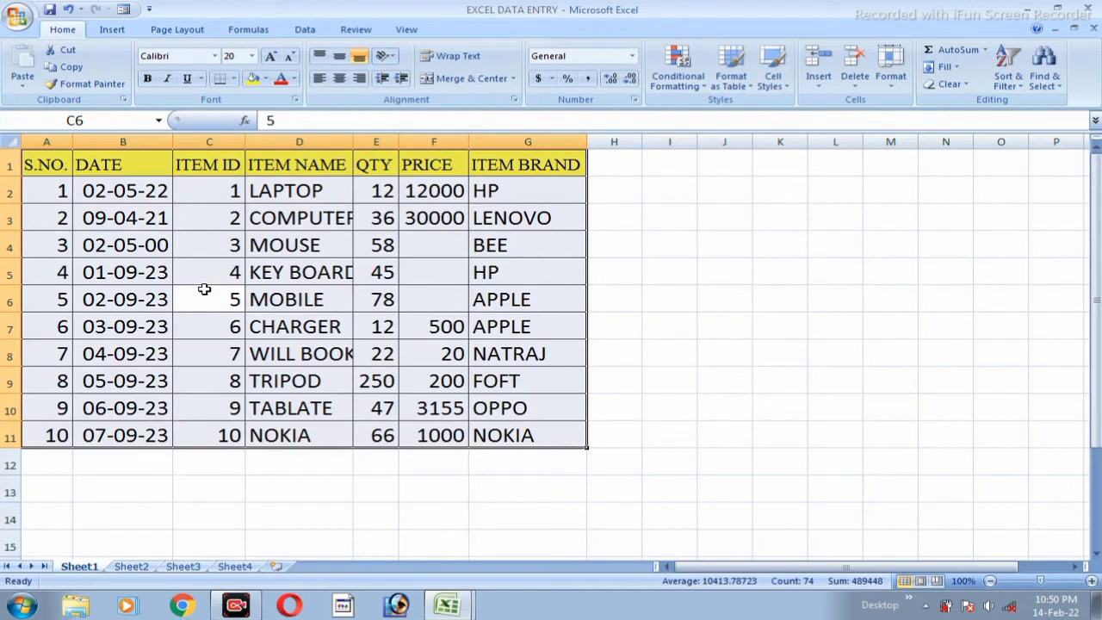
key(ctrl+c)
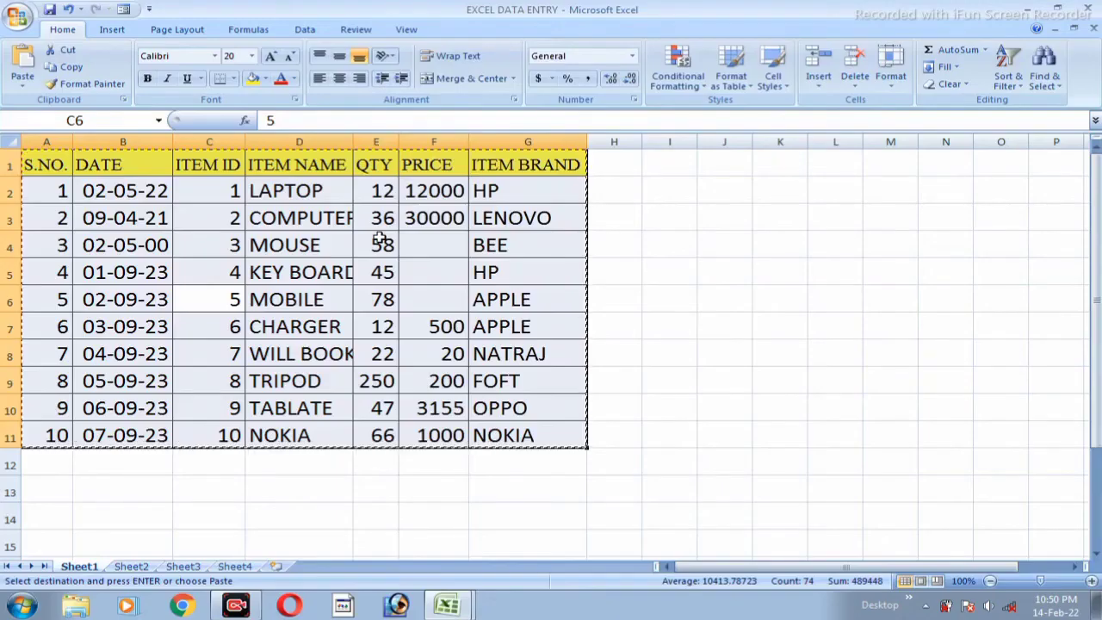
Insert a new worksheet and go to the empty Sheet5
click(275, 567)
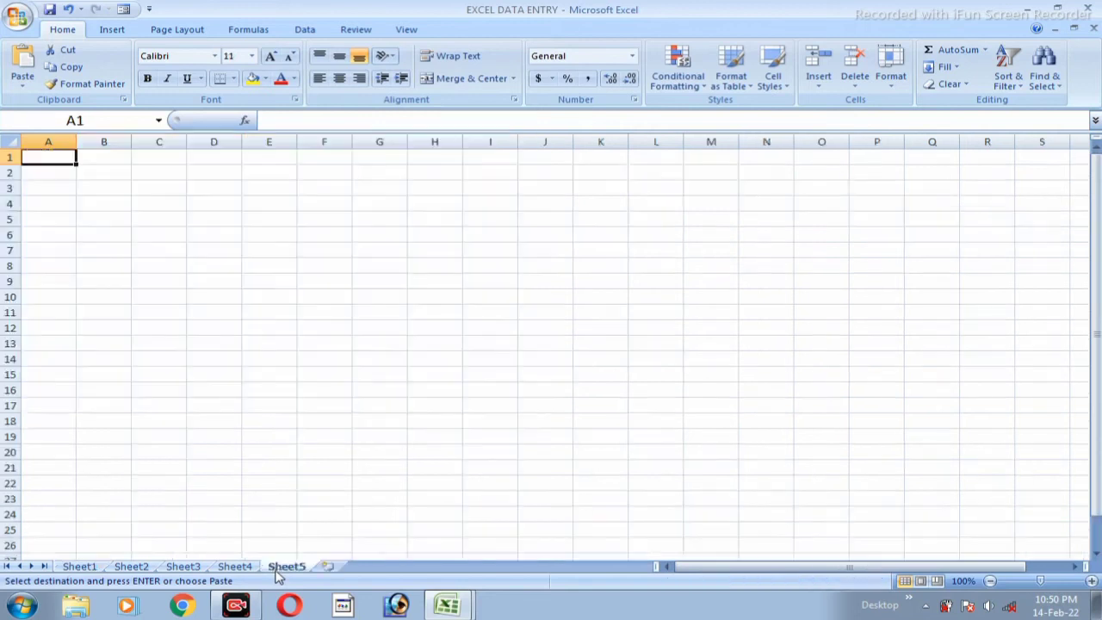
click(138, 569)
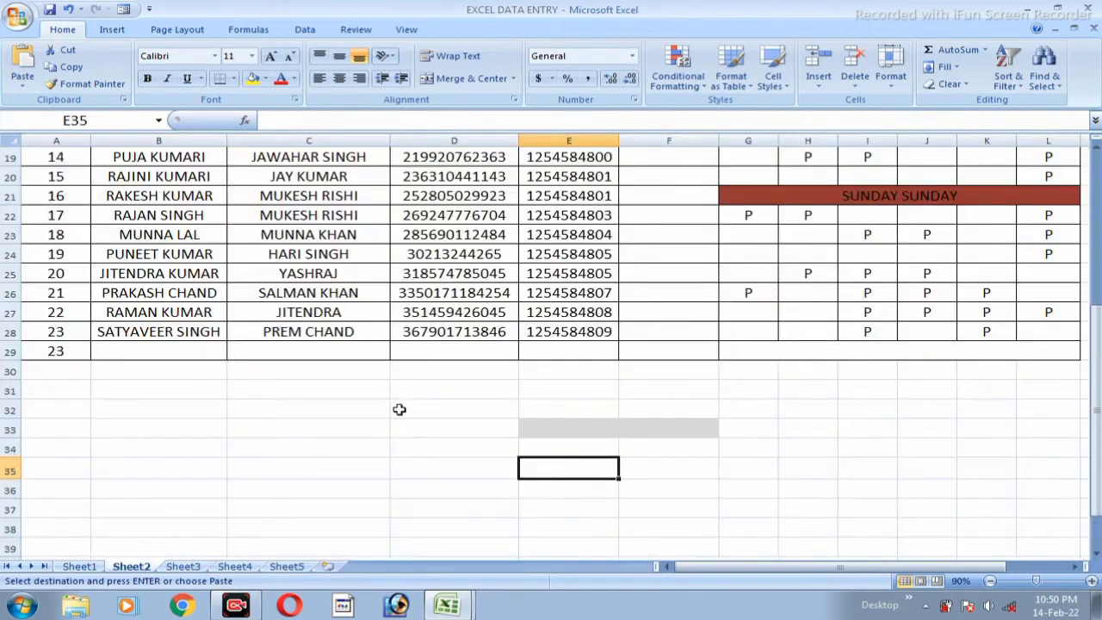
click(251, 568)
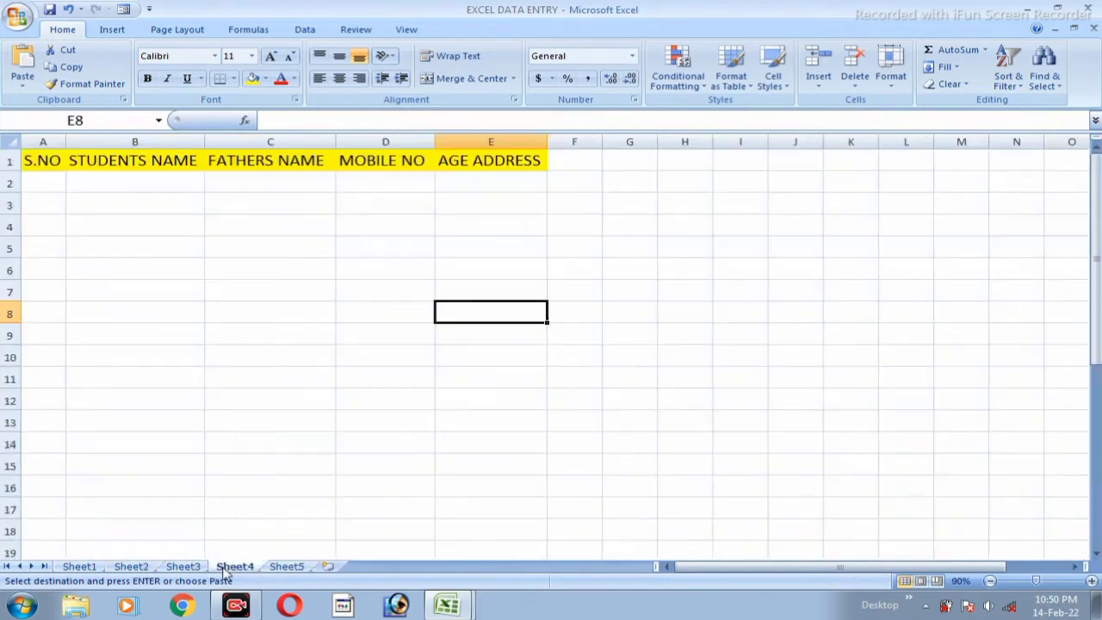
click(297, 567)
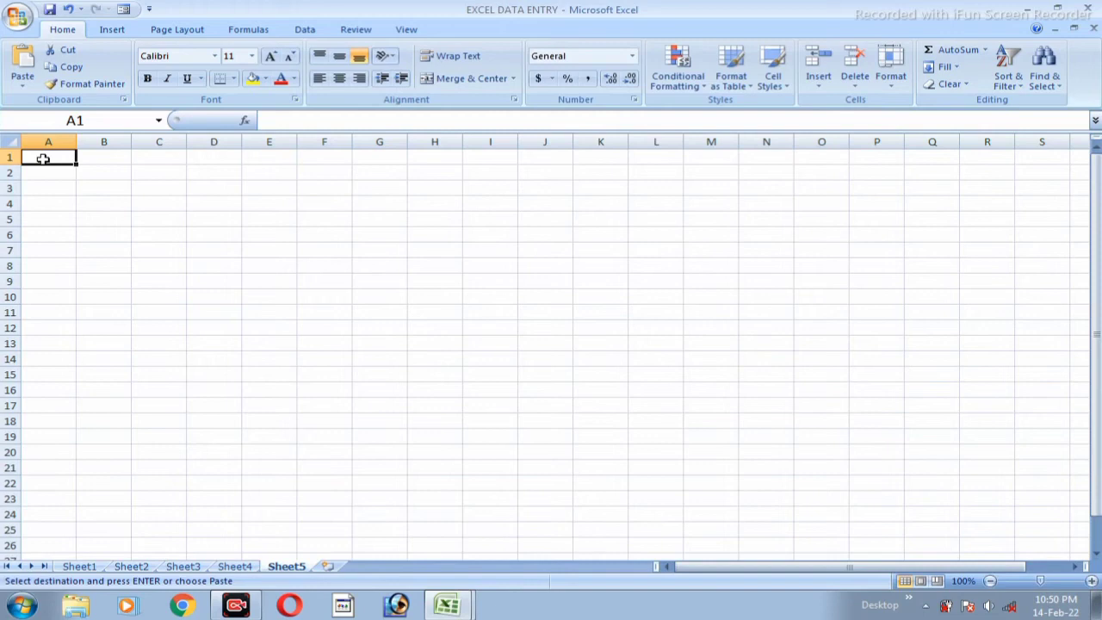
Paste the copied table at A1 using Paste Special with Transpose ticked
right_click(43, 160)
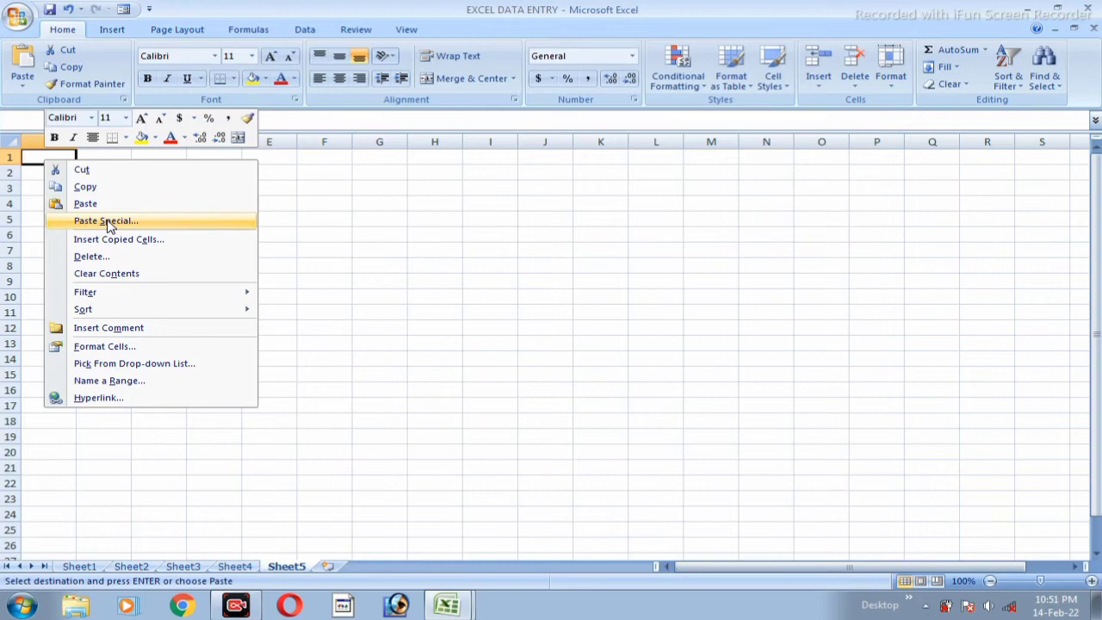
click(108, 223)
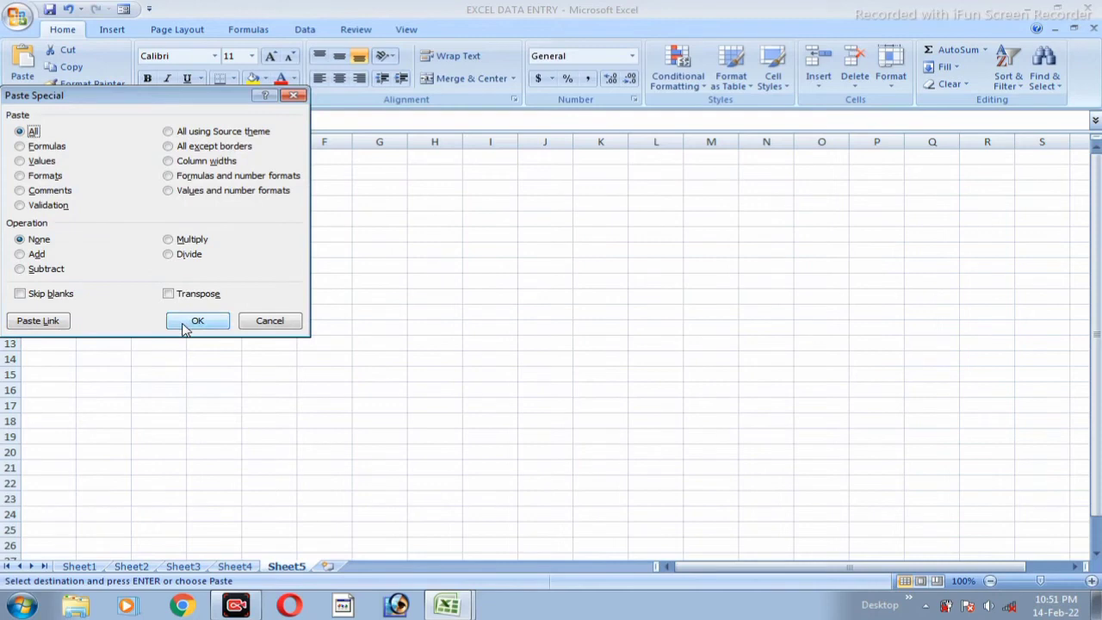
click(169, 294)
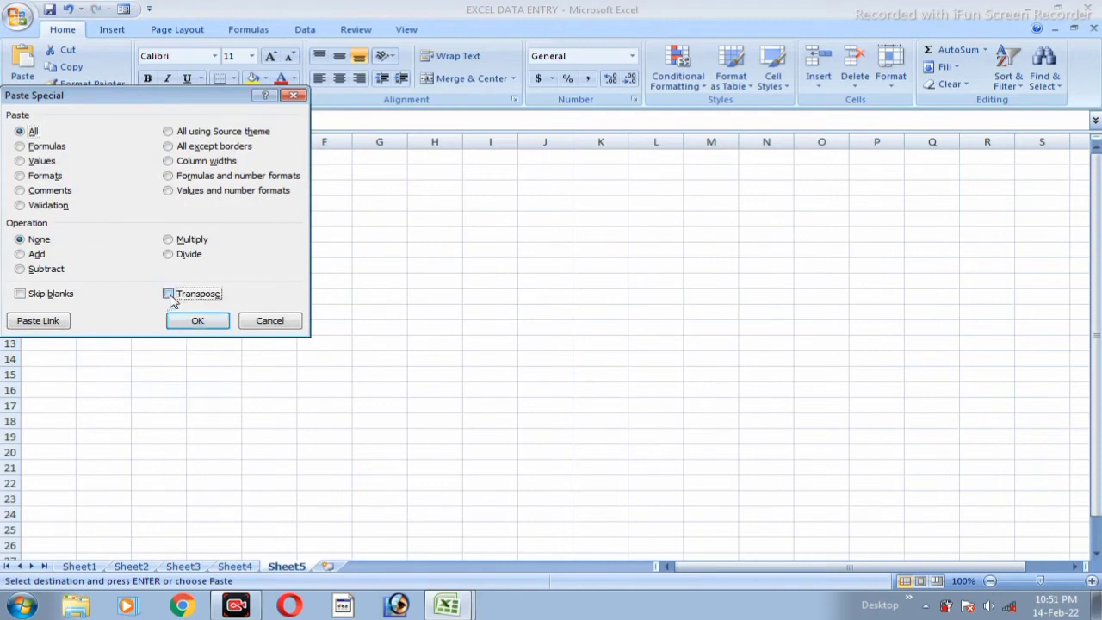
click(197, 322)
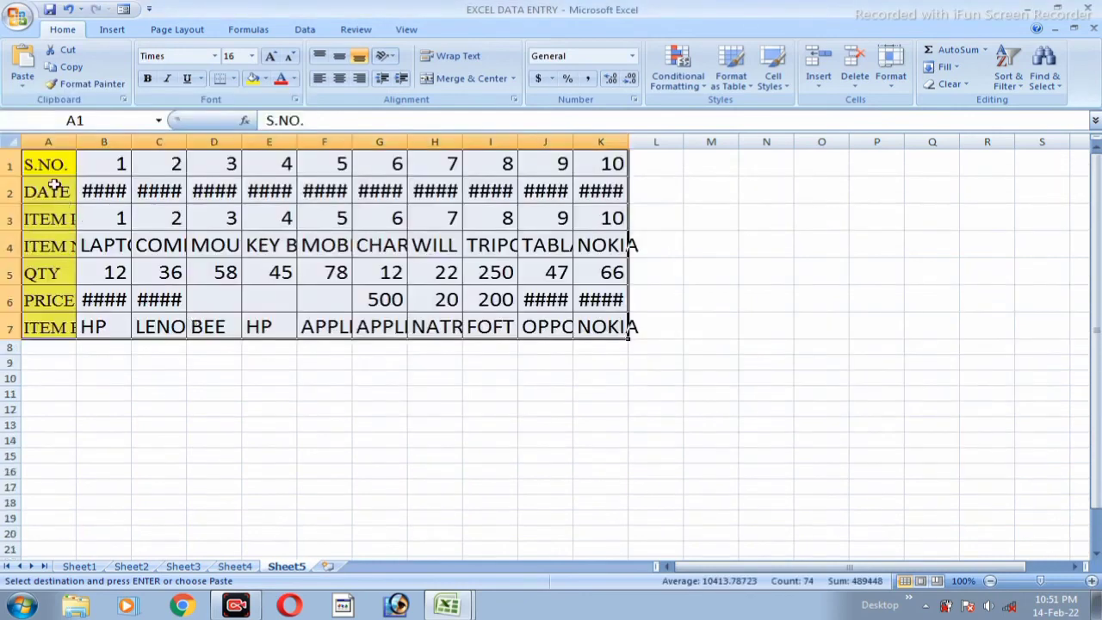
Check the hidden dates in row 2 and widen column B to show its date
click(49, 141)
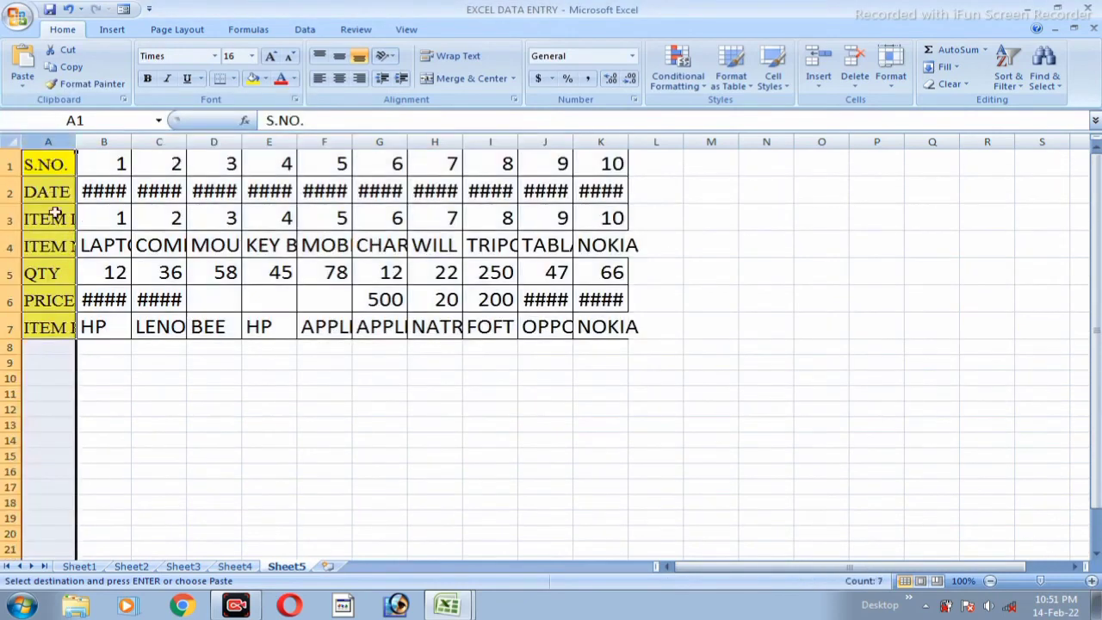
click(80, 362)
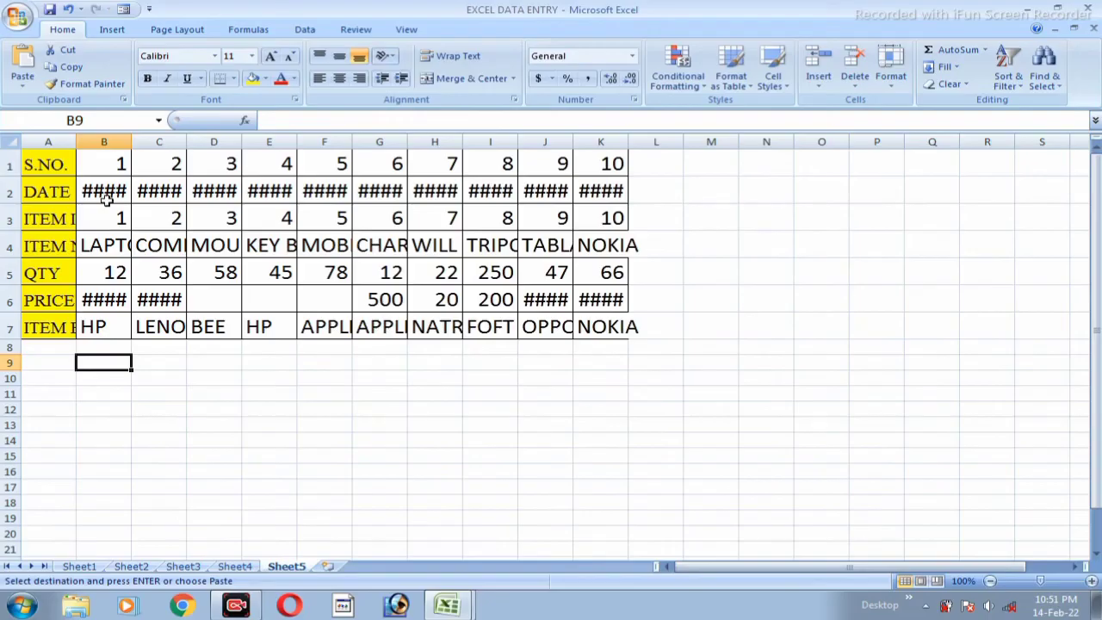
click(107, 195)
click(176, 195)
click(214, 195)
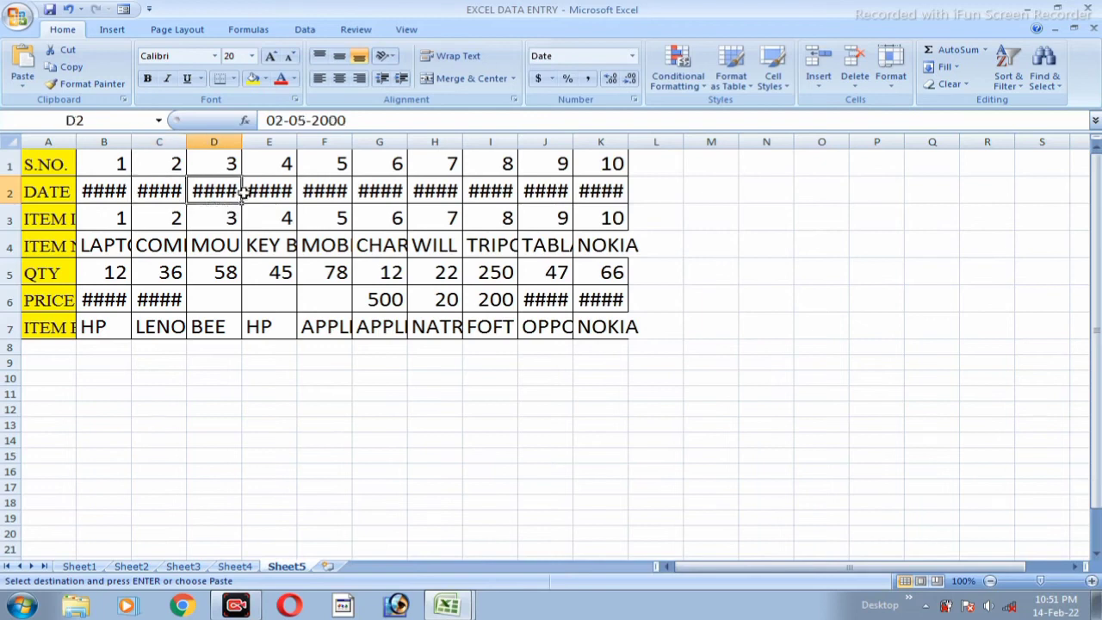
click(272, 194)
click(344, 197)
click(374, 186)
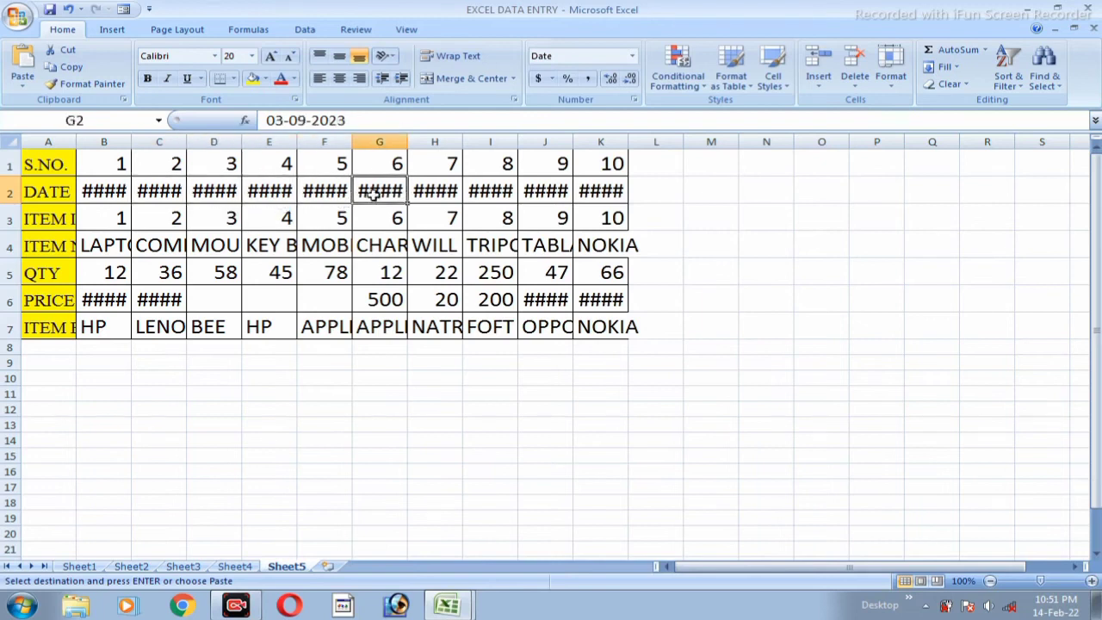
click(593, 196)
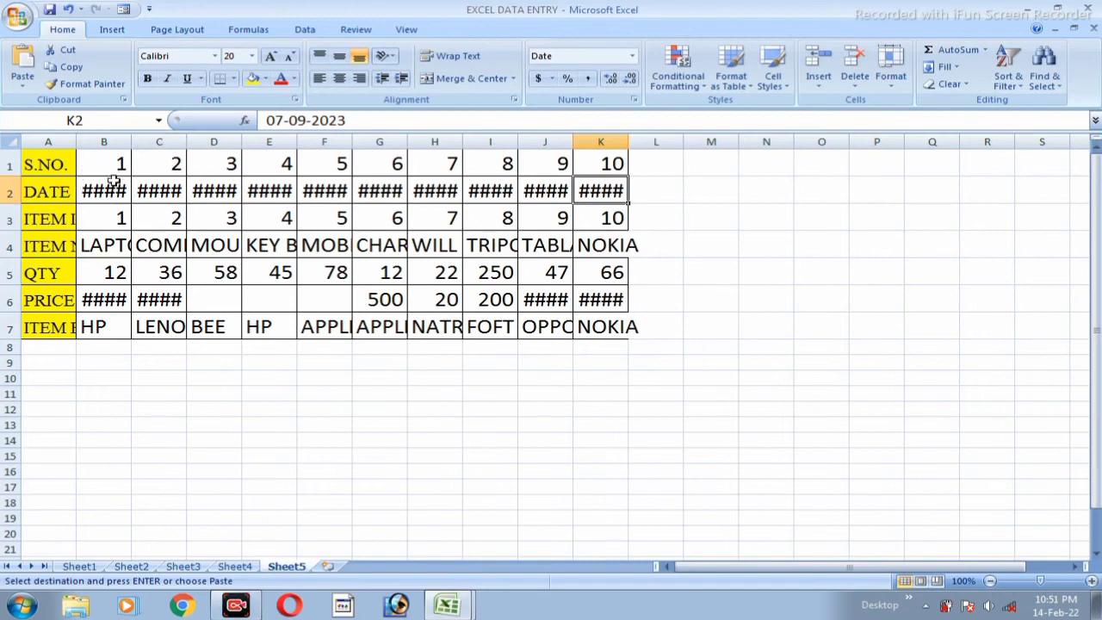
drag(131, 140, 179, 141)
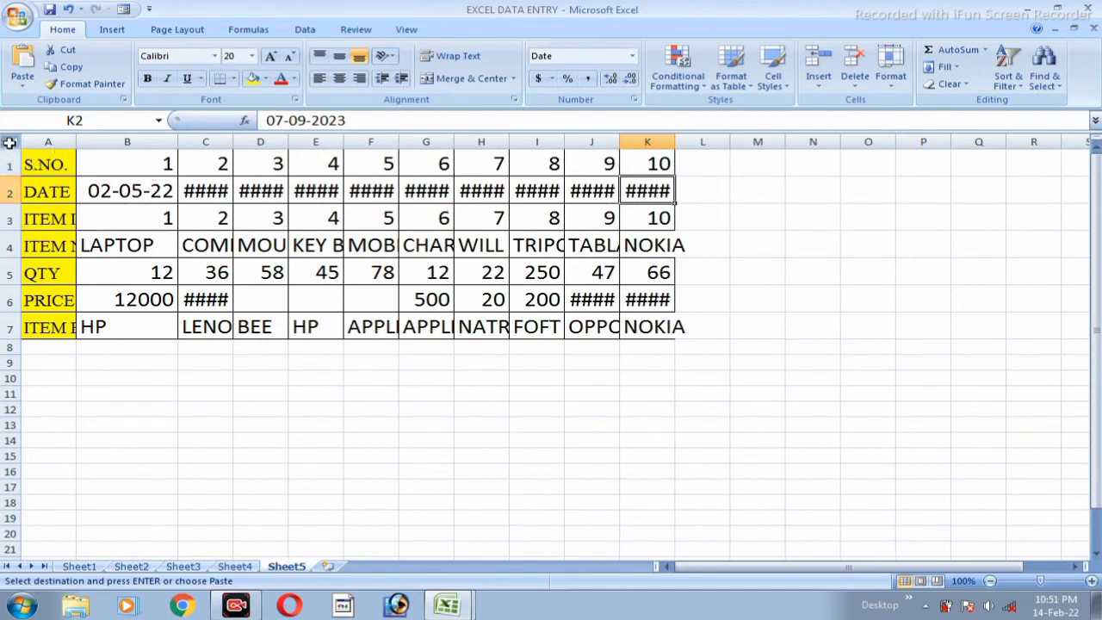
Select the whole sheet and AutoFit all column widths to their contents
click(10, 141)
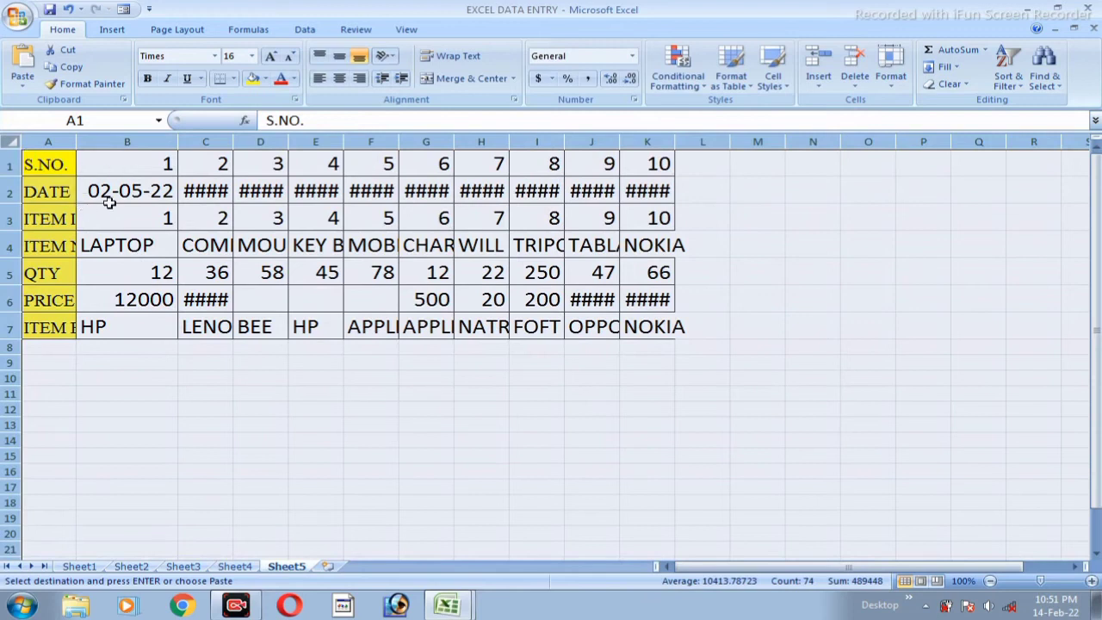
drag(178, 144, 177, 145)
double_click(177, 145)
click(231, 213)
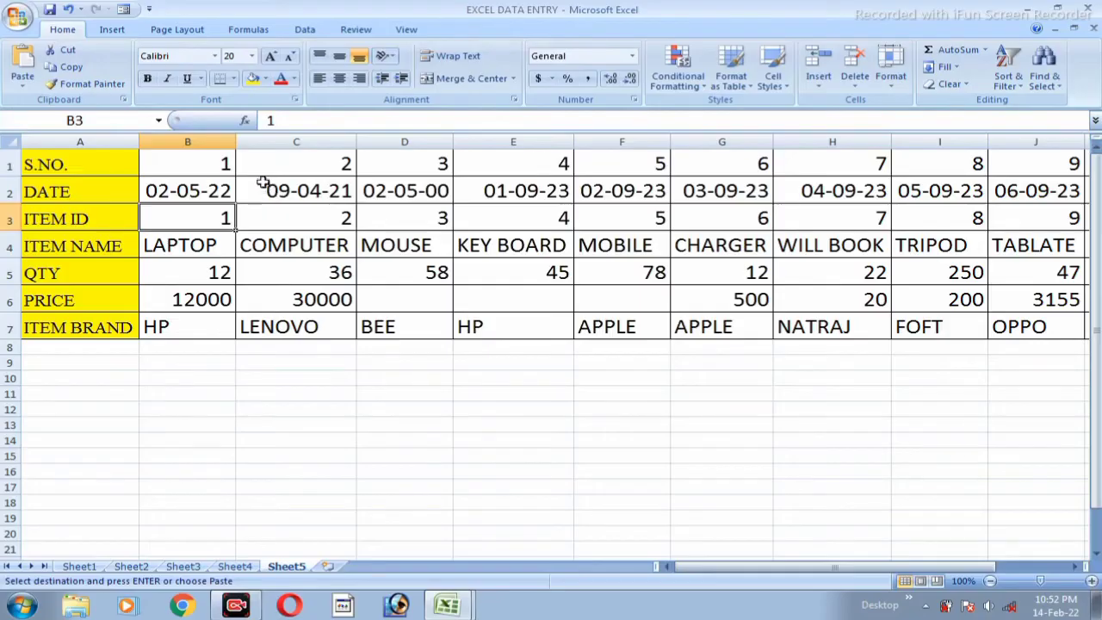
On Sheet1, replace the LAPTOP brand HP in cell G2 with apple
click(183, 566)
click(229, 566)
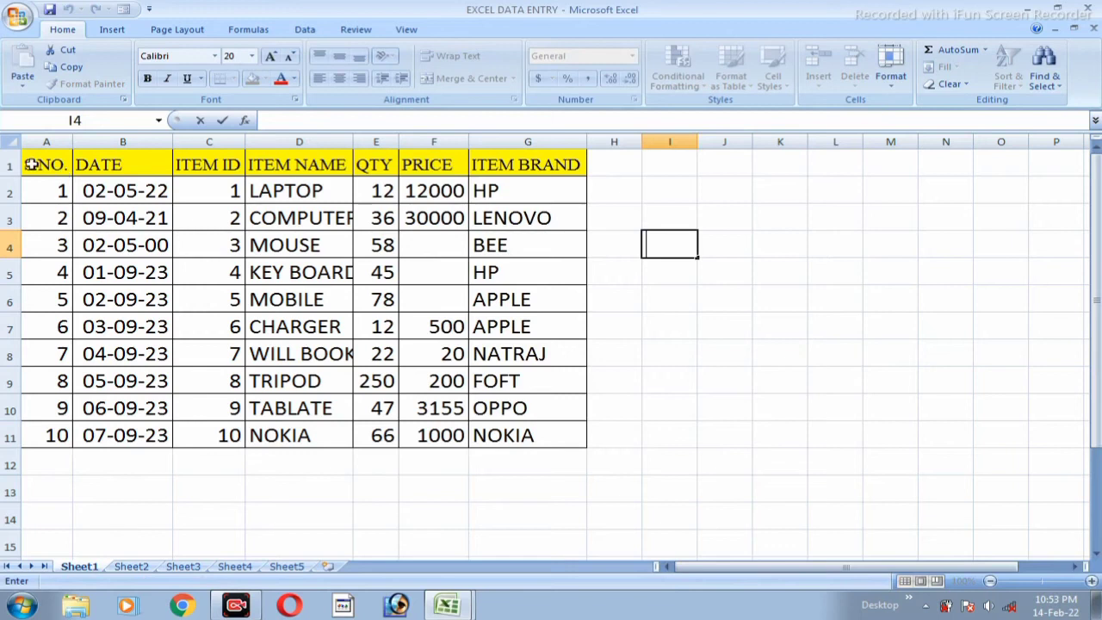
drag(34, 164, 498, 429)
click(463, 382)
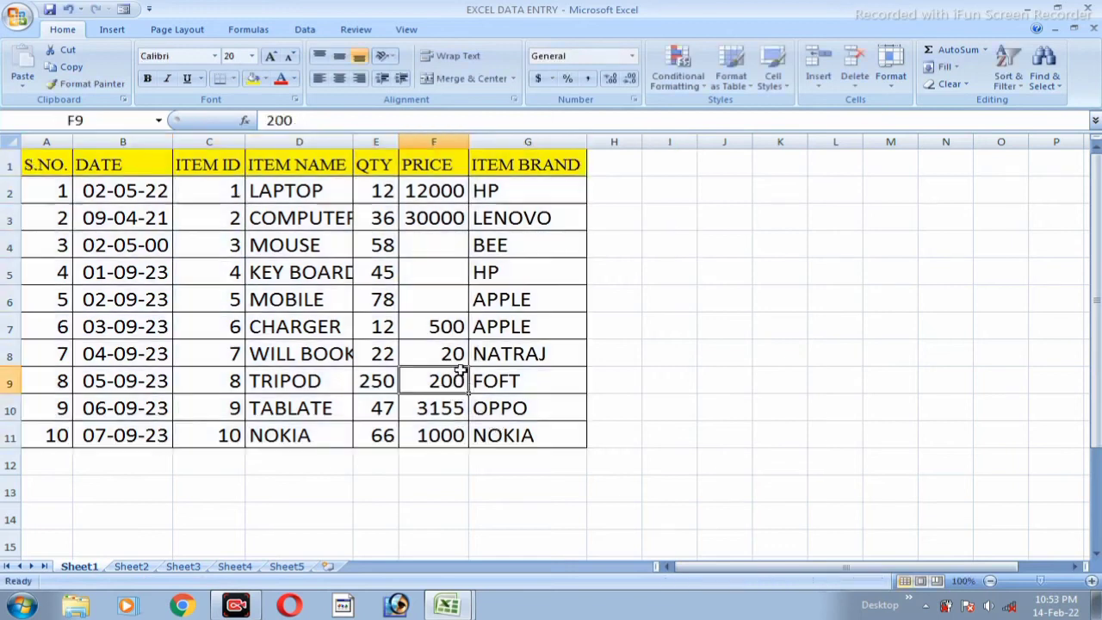
click(564, 434)
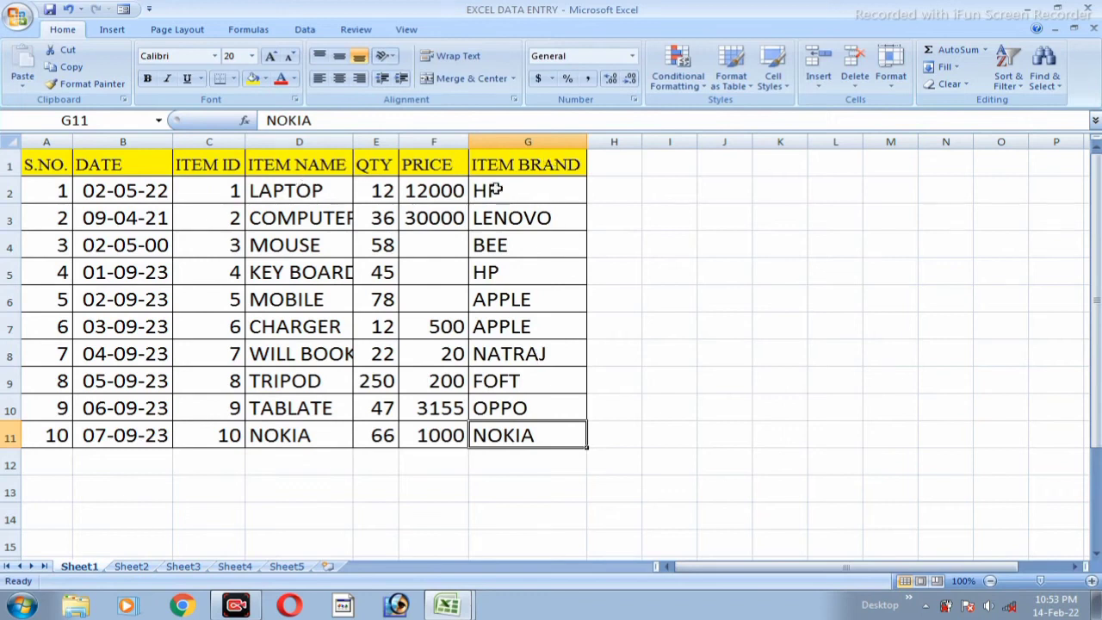
click(545, 187)
double_click(530, 192)
key(BackSpace)
key(BackSpace)
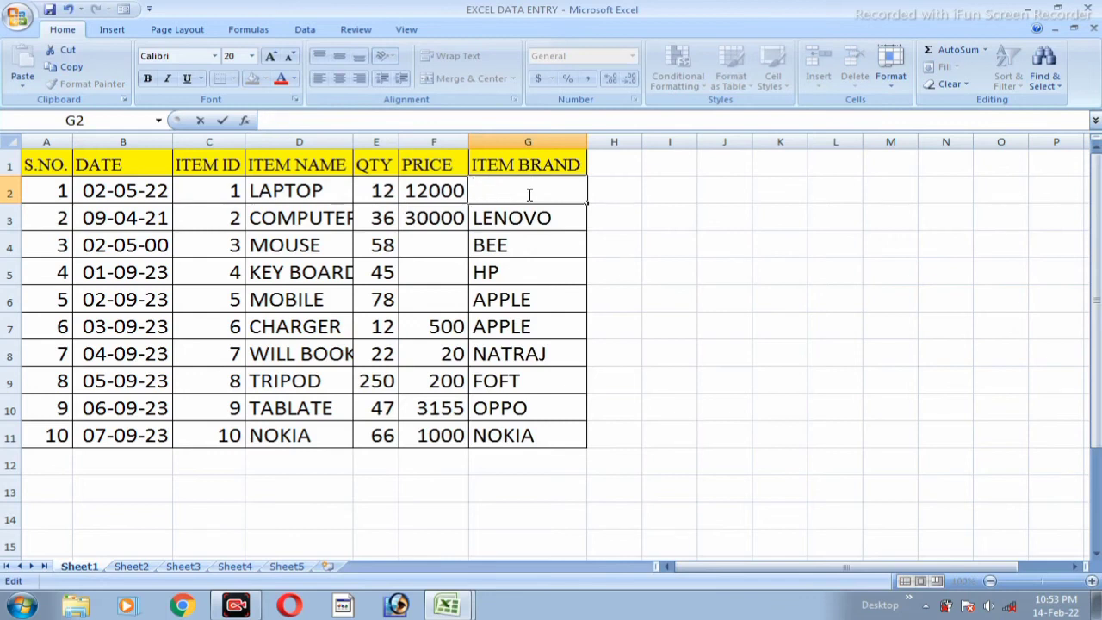
text(apple)
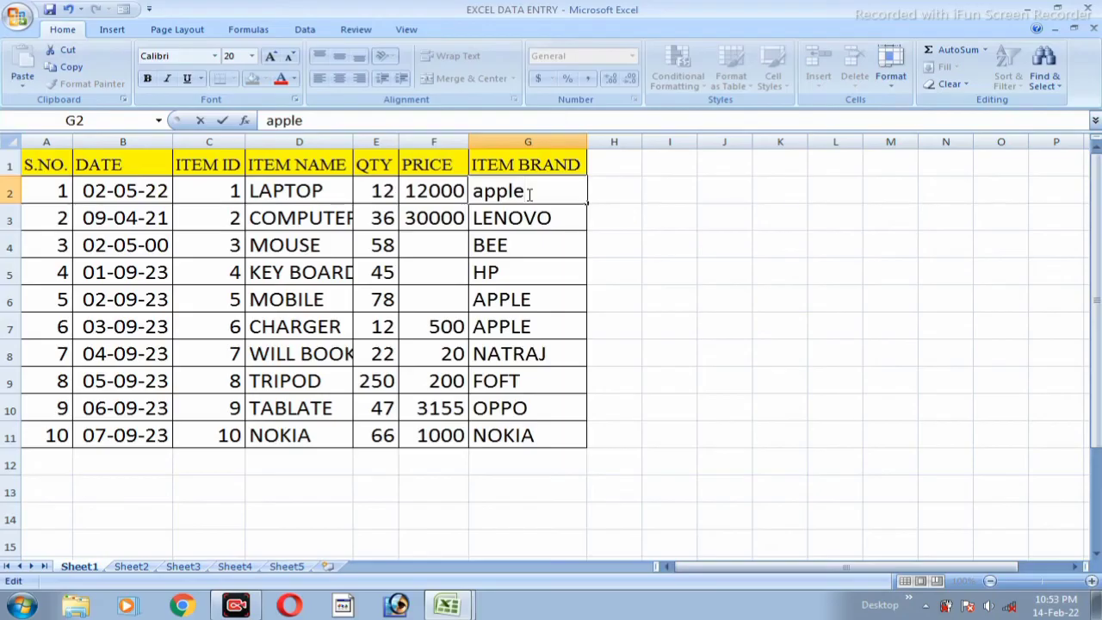
key(Return)
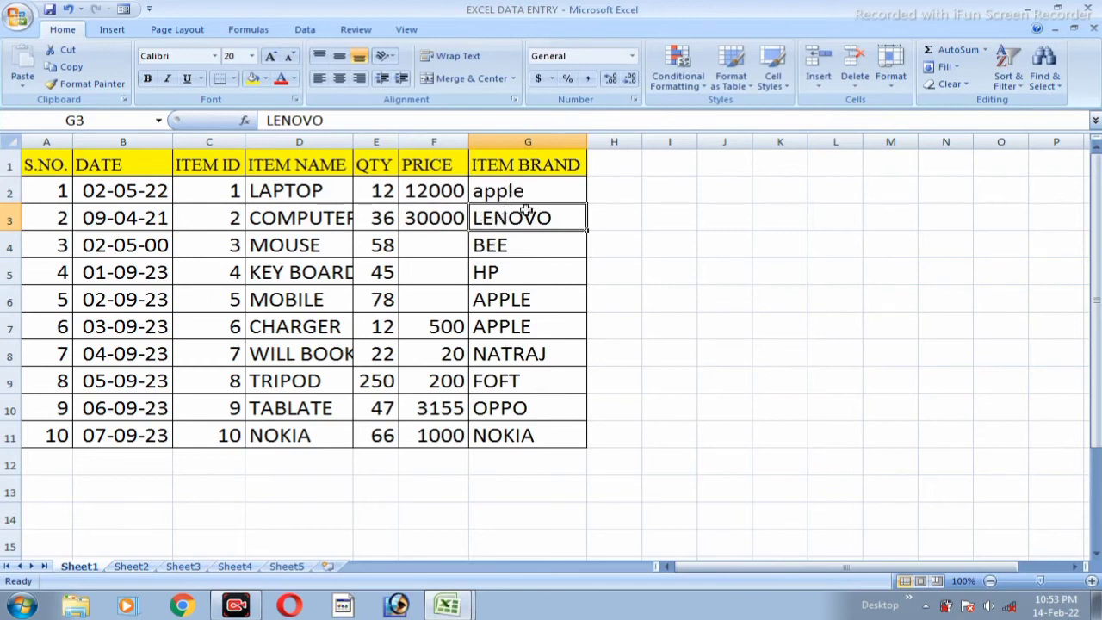
click(527, 191)
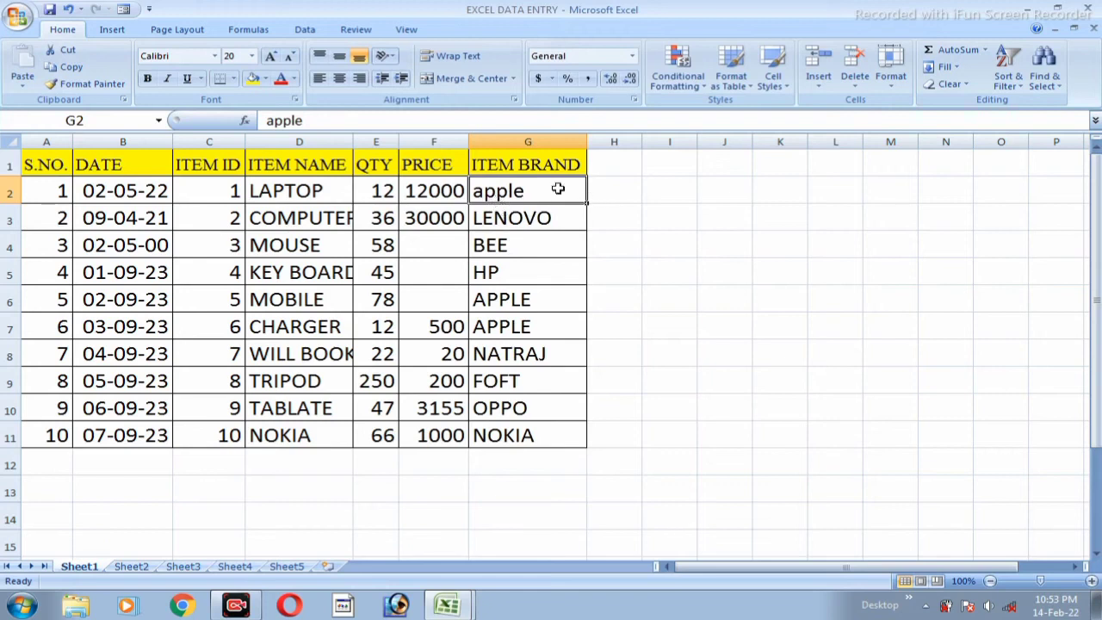
click(97, 189)
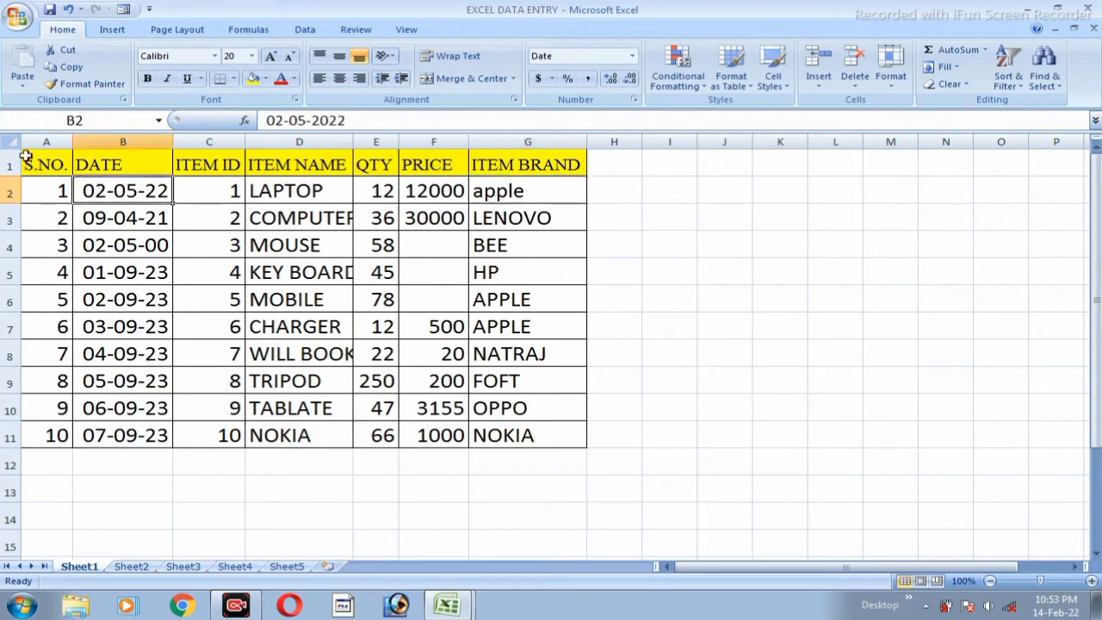
key(Down)
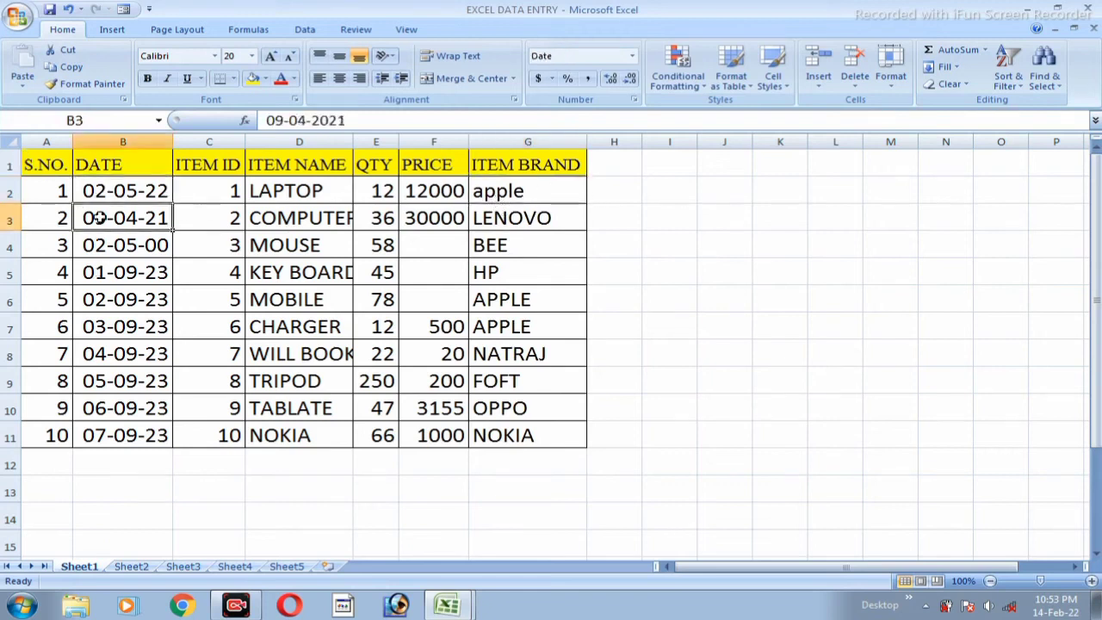
click(102, 193)
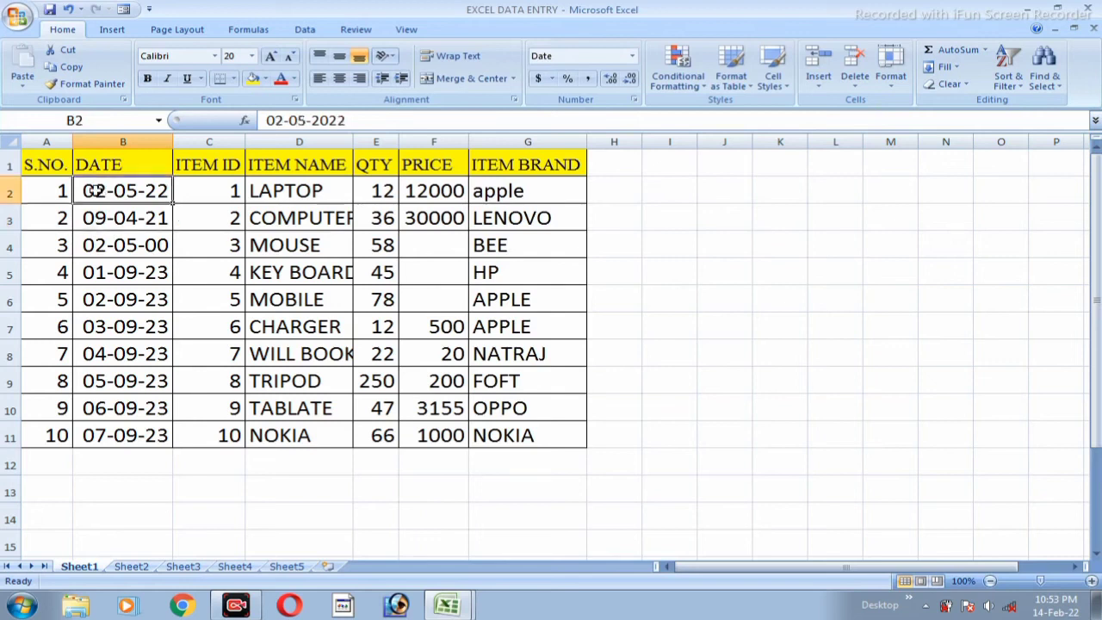
key(Right)
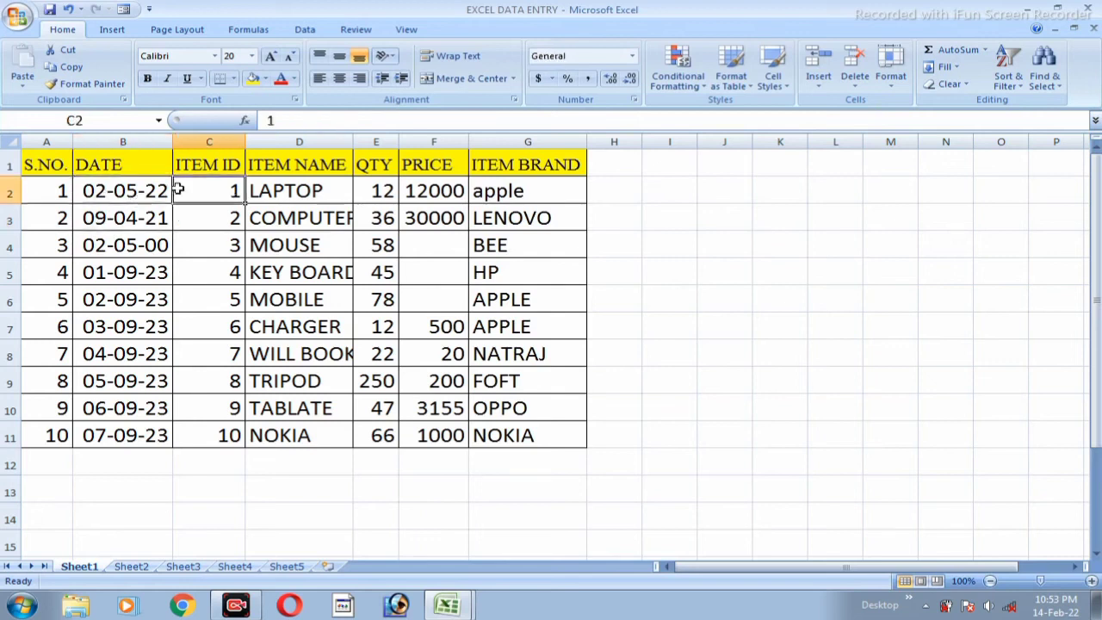
key(Right)
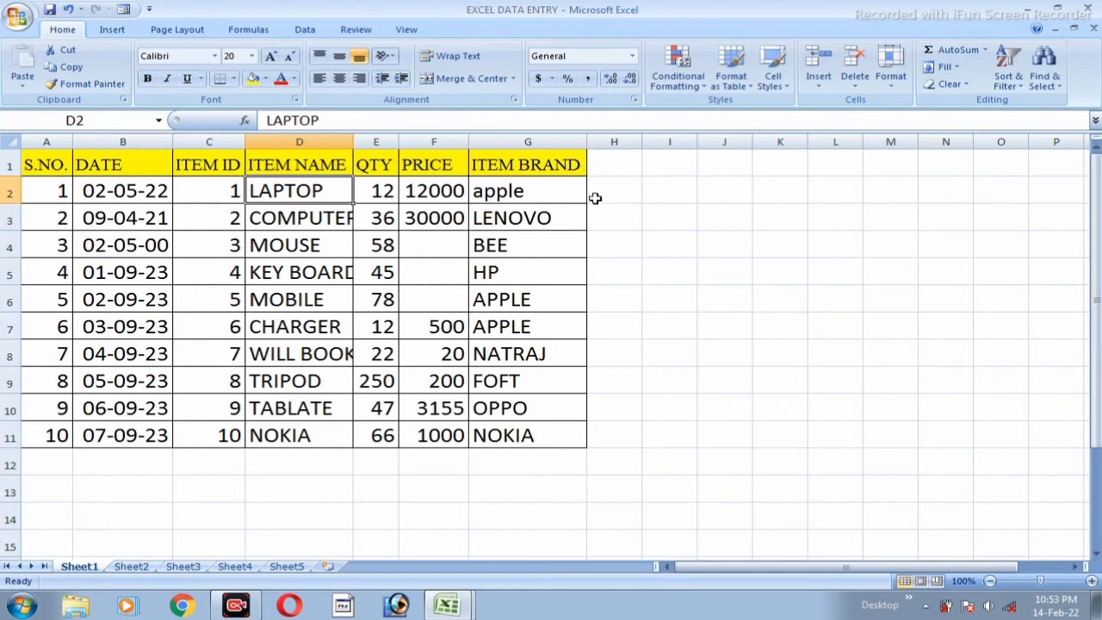
key(Right)
key(Right)
key(Right)
key(Right)
key(Right)
key(Right)
click(616, 192)
key(Down)
key(Down)
key(Down)
key(Down)
key(Down)
key(Down)
key(Down)
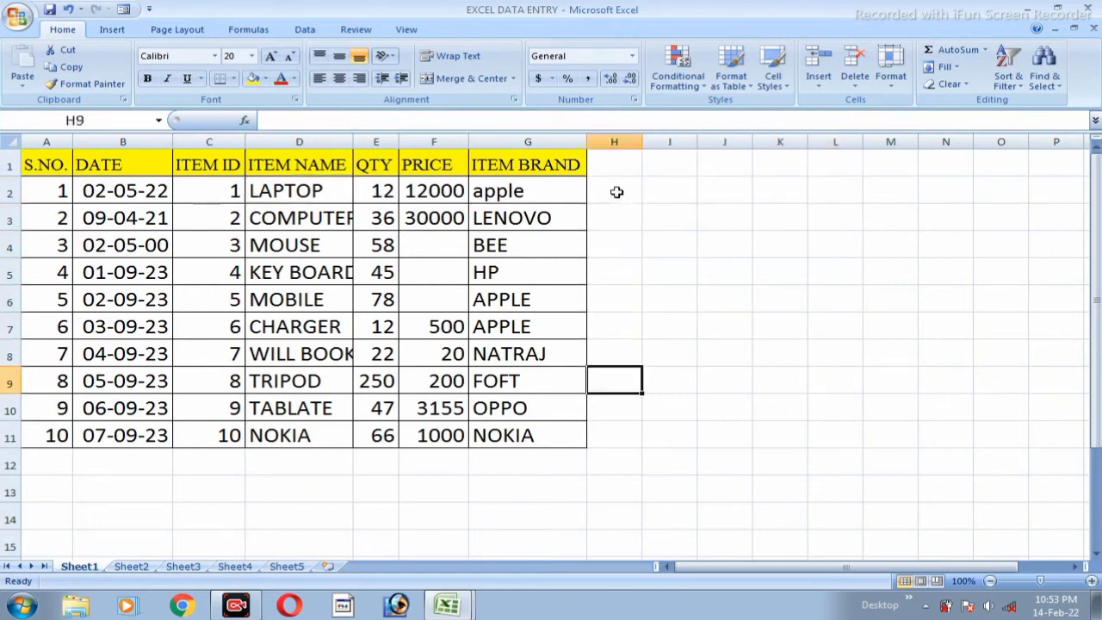
click(617, 192)
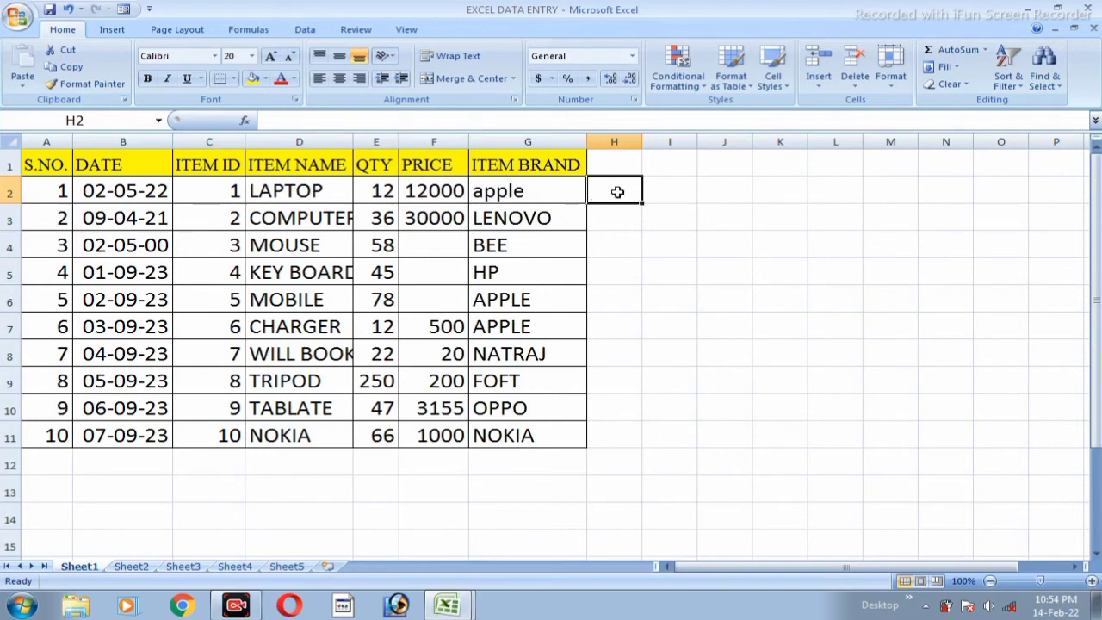
key(Right)
key(Right)
key(Right)
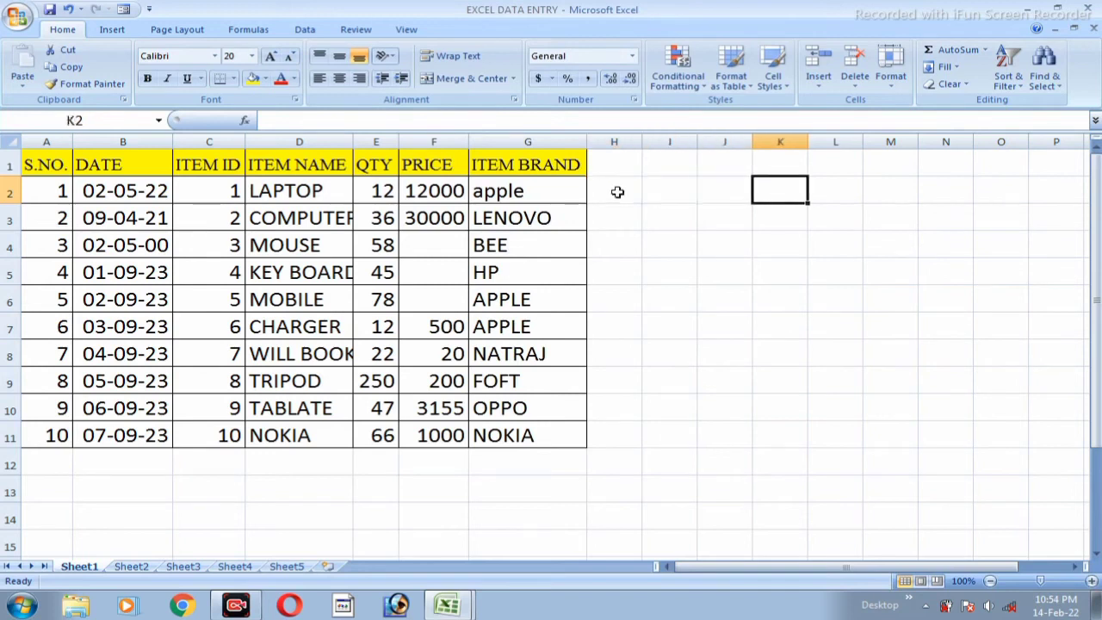
key(Return)
key(Return)
key(Return)
key(Return)
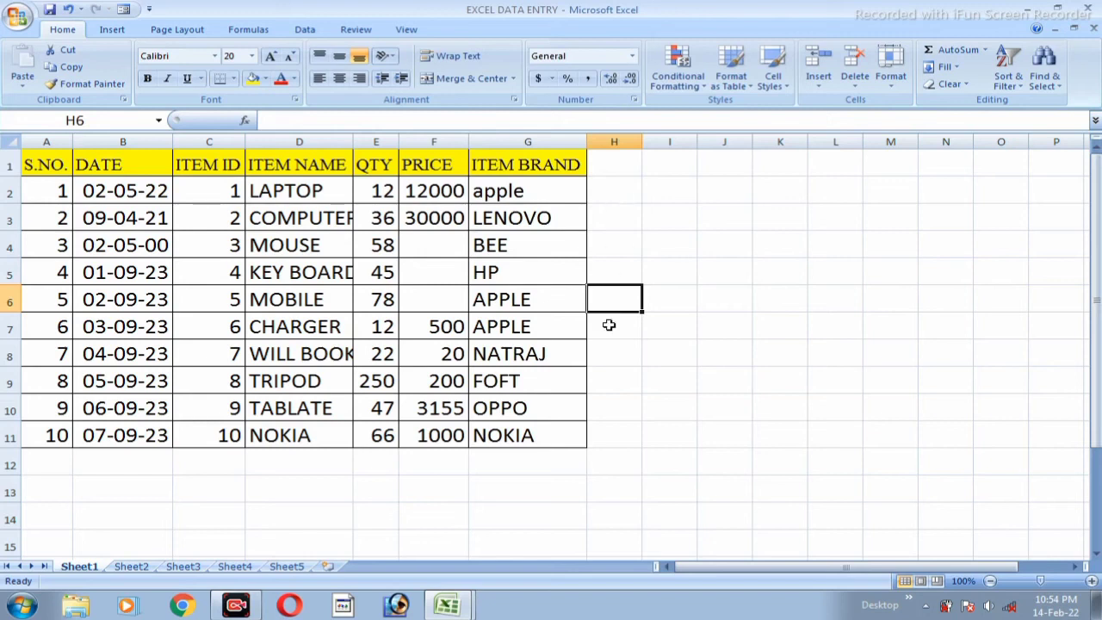
click(607, 330)
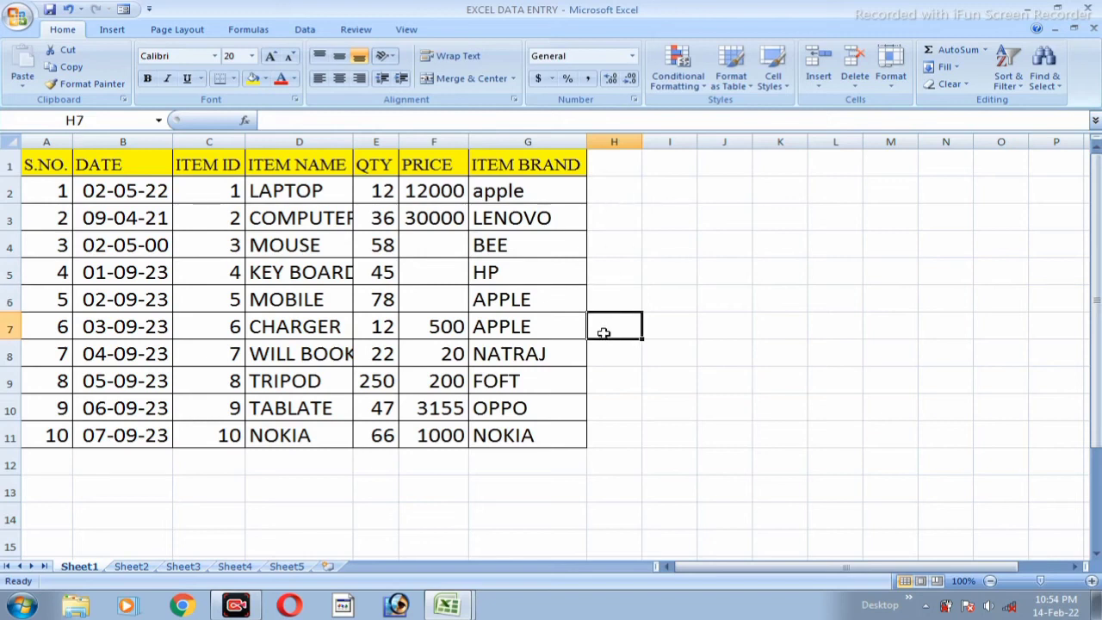
Set the 'After pressing Enter, move selection' direction to Right in Advanced options, testing from H6
click(14, 22)
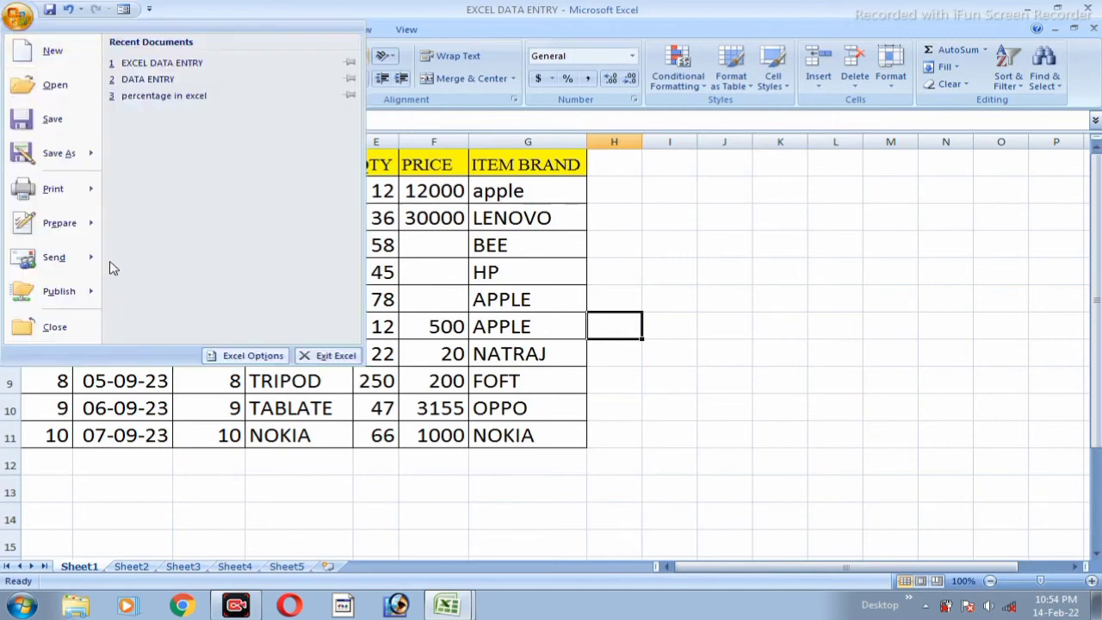
click(245, 357)
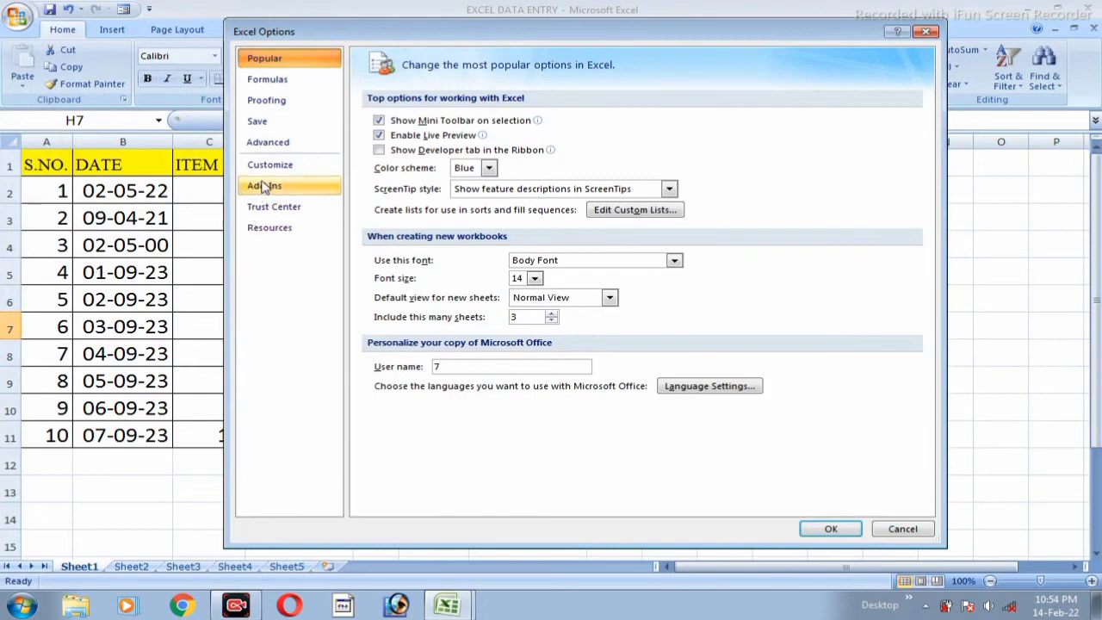
click(266, 146)
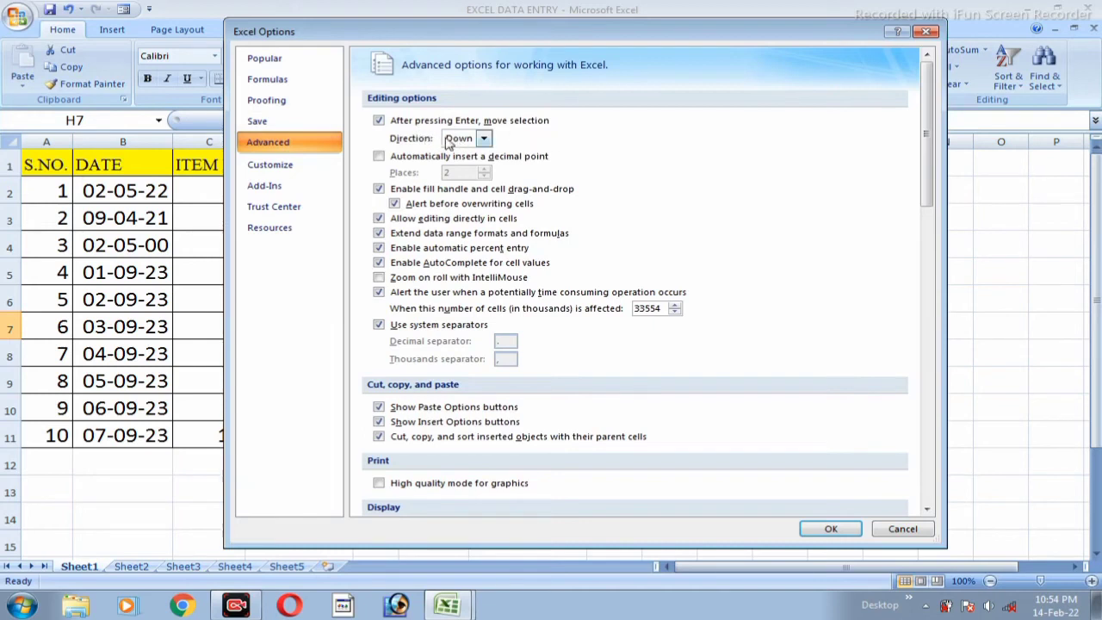
click(485, 140)
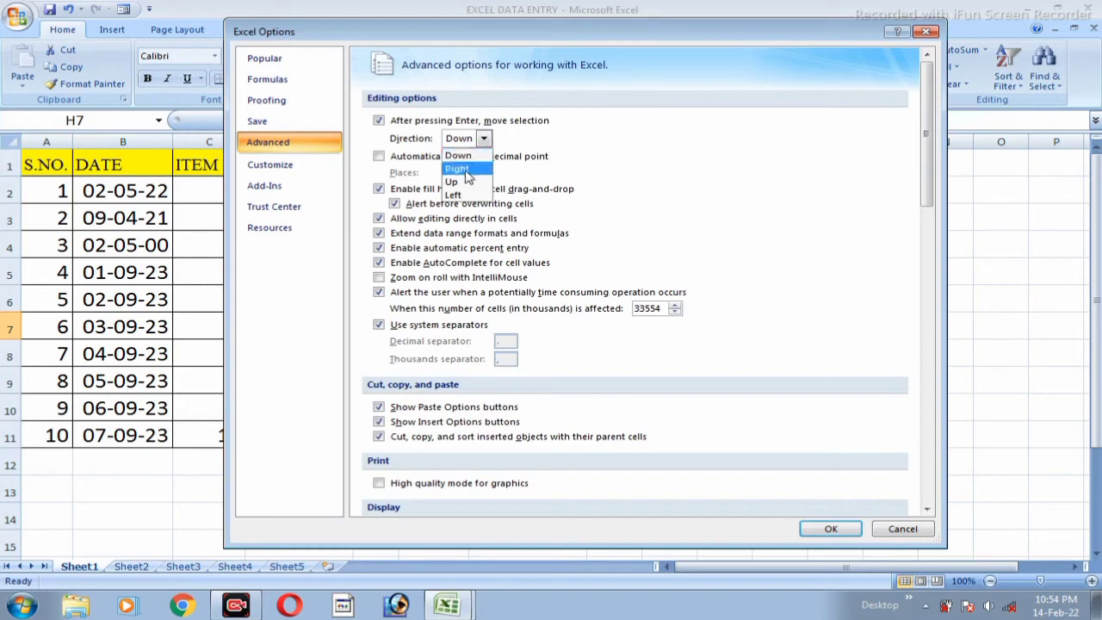
click(465, 169)
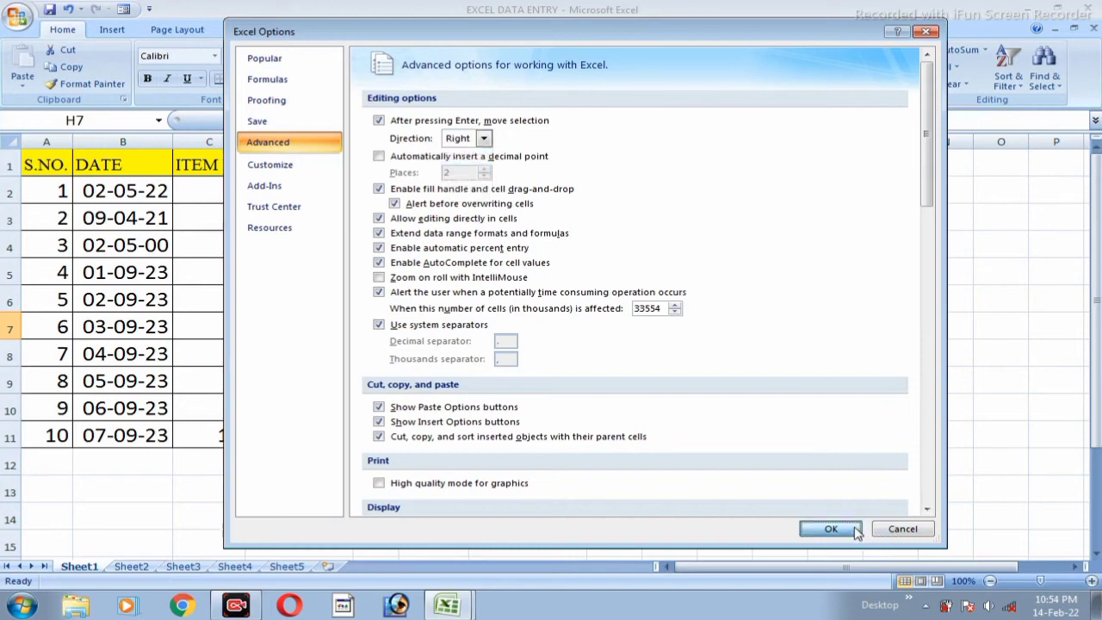
click(857, 531)
click(614, 299)
key(Return)
key(Return)
key(Return)
key(Return)
key(Return)
key(Return)
key(Return)
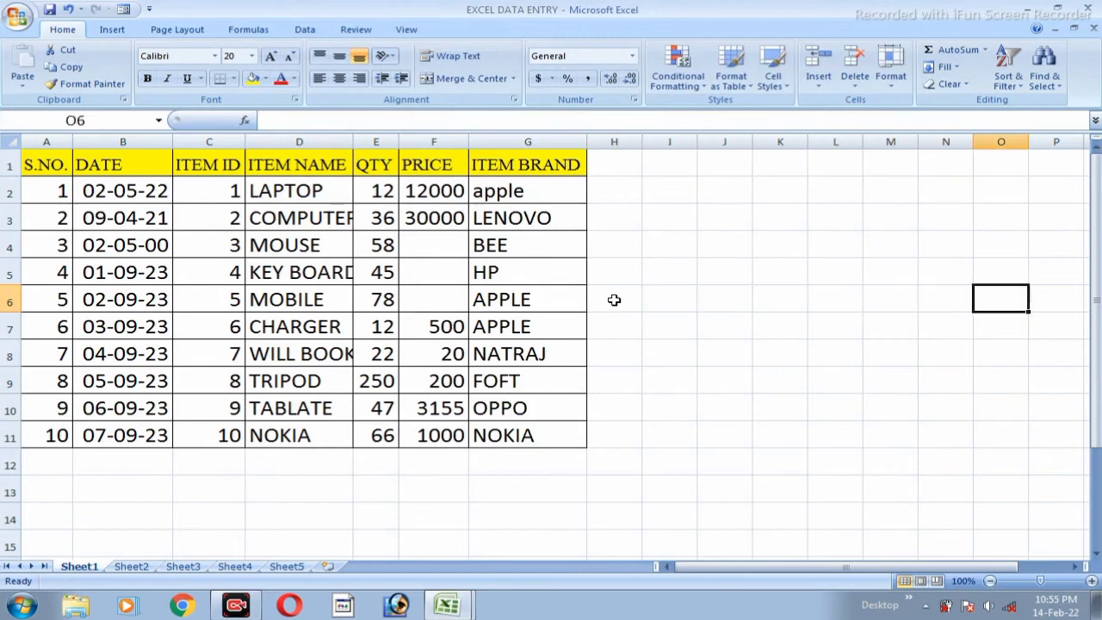
click(616, 360)
click(621, 260)
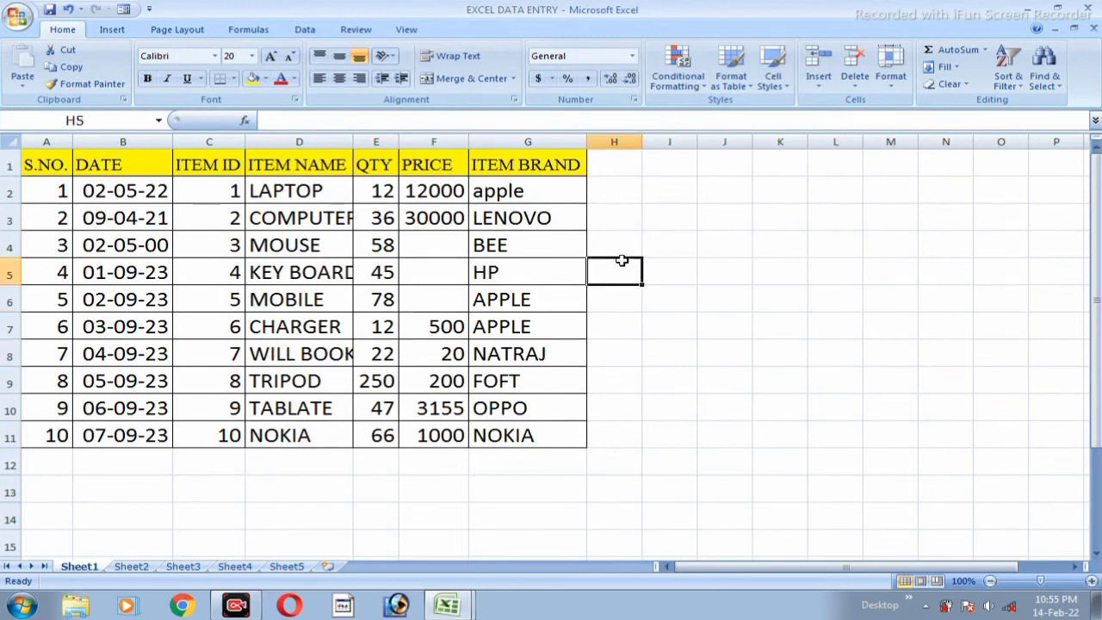
key(Return)
key(Return)
key(Return)
key(Return)
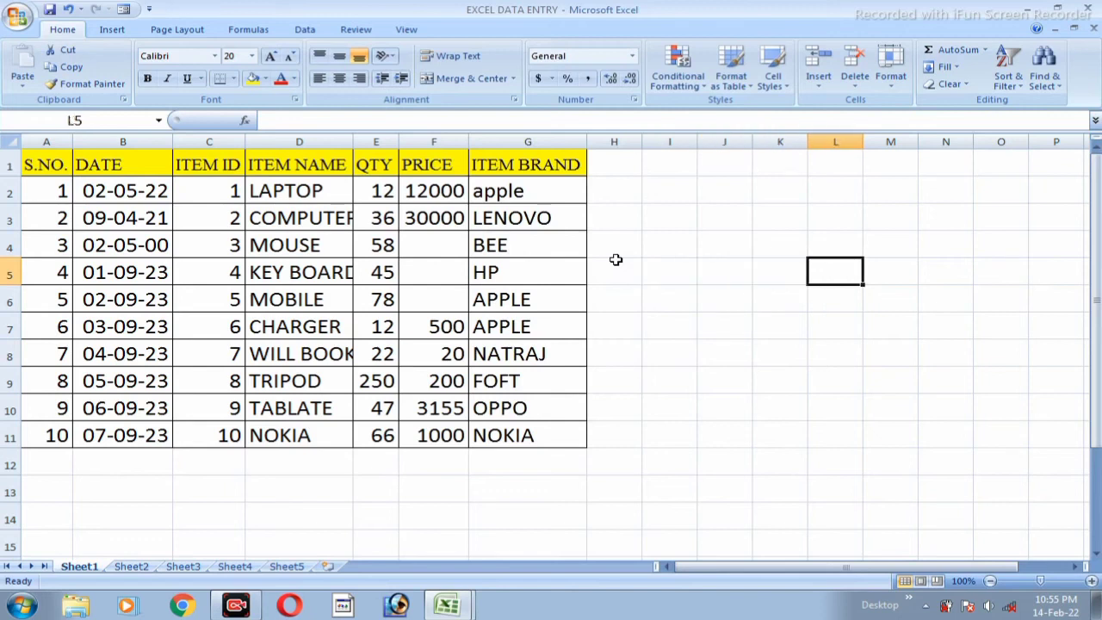
key(Down)
key(Down)
key(Down)
key(Down)
key(Down)
key(Down)
key(Down)
key(Up)
key(Up)
key(Up)
key(Up)
key(Up)
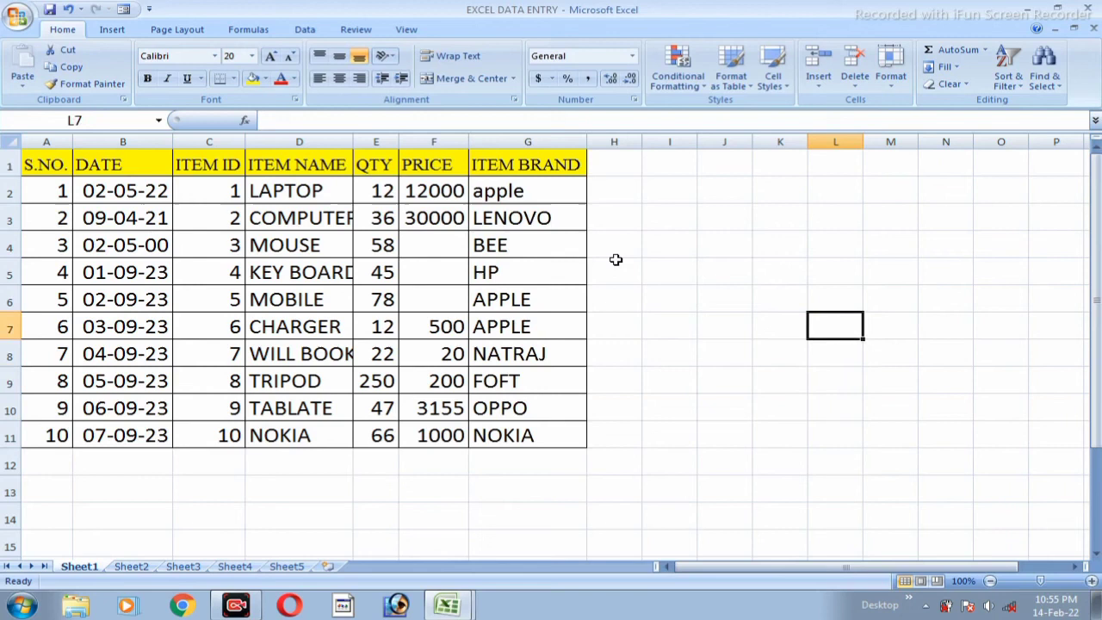
key(Up)
key(Up)
key(Right)
key(Right)
key(Right)
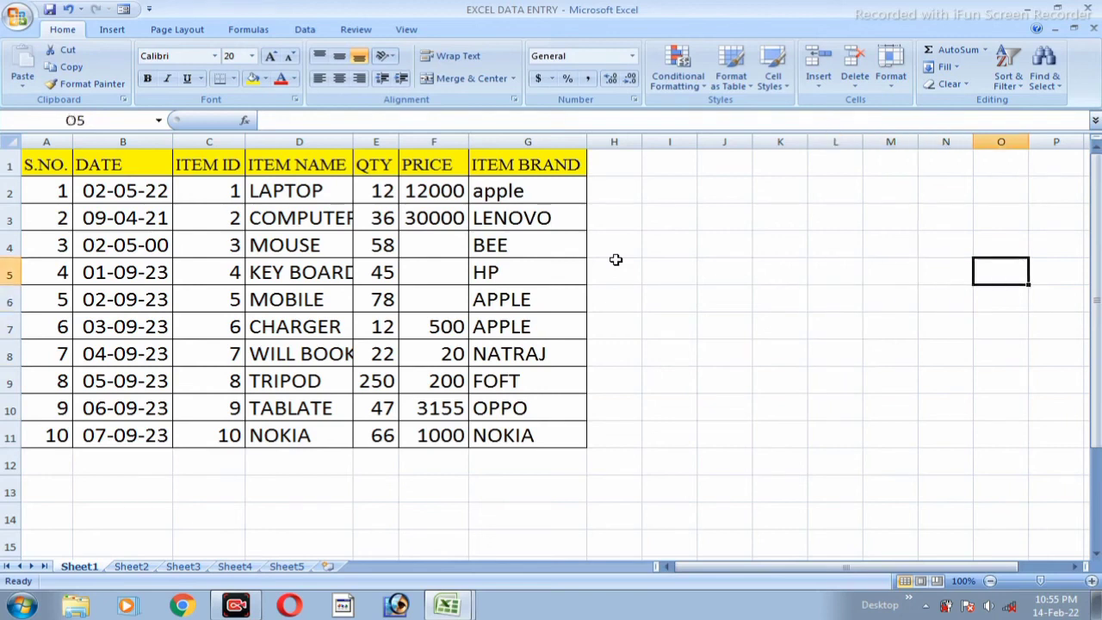
click(615, 259)
key(Right)
key(Right)
key(Right)
key(Right)
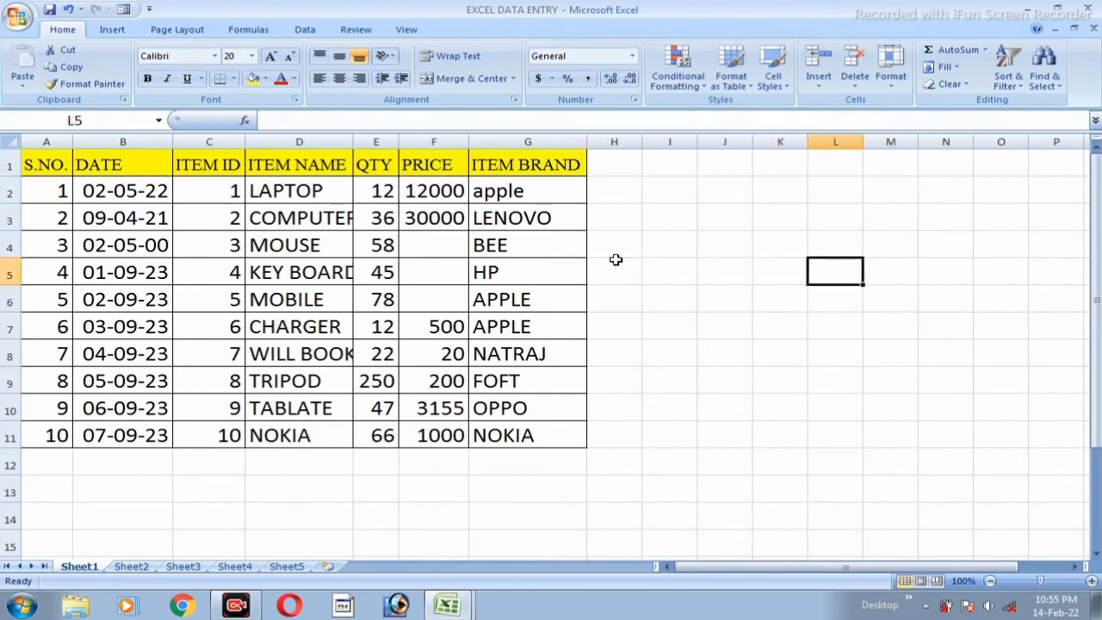
key(Right)
click(611, 280)
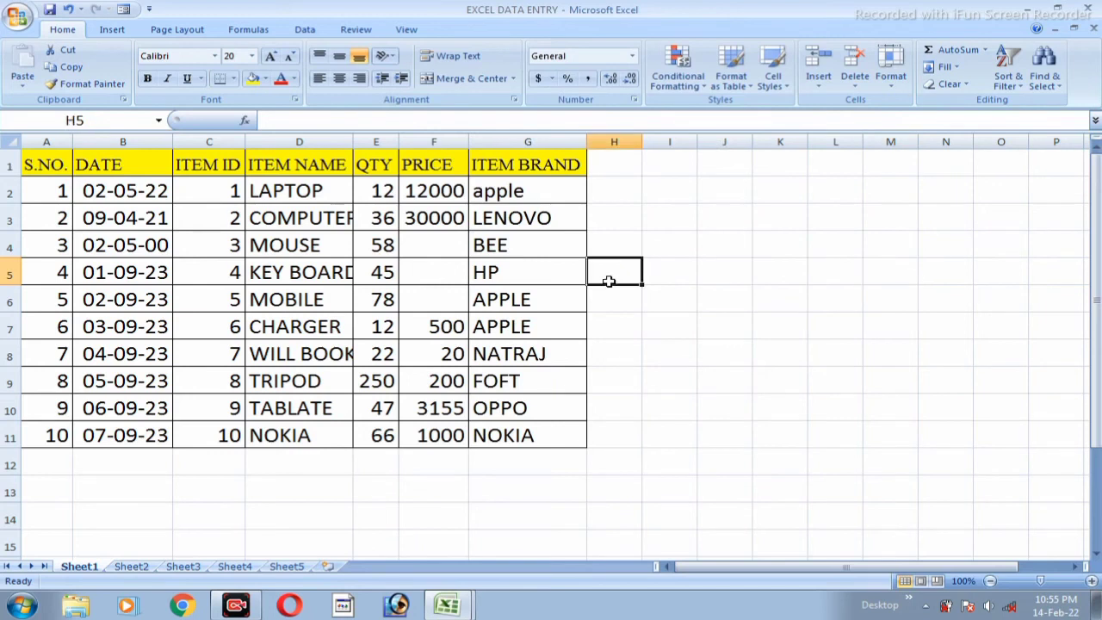
click(649, 277)
click(730, 271)
click(789, 276)
click(842, 275)
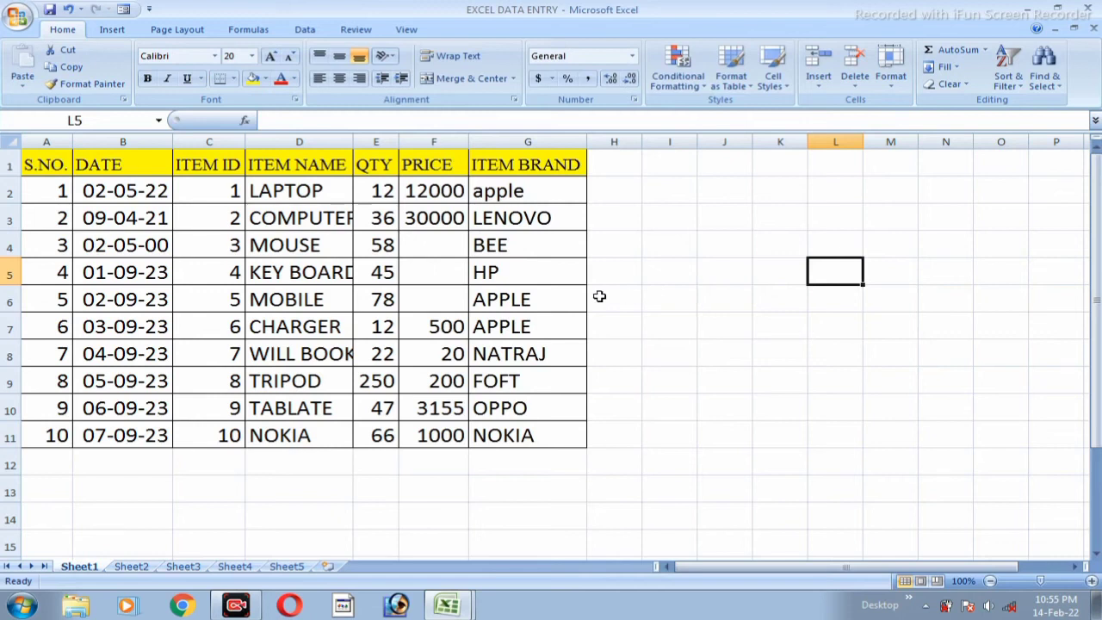
Set the 'After pressing Enter, move selection' direction back to Down, testing from H3
click(17, 17)
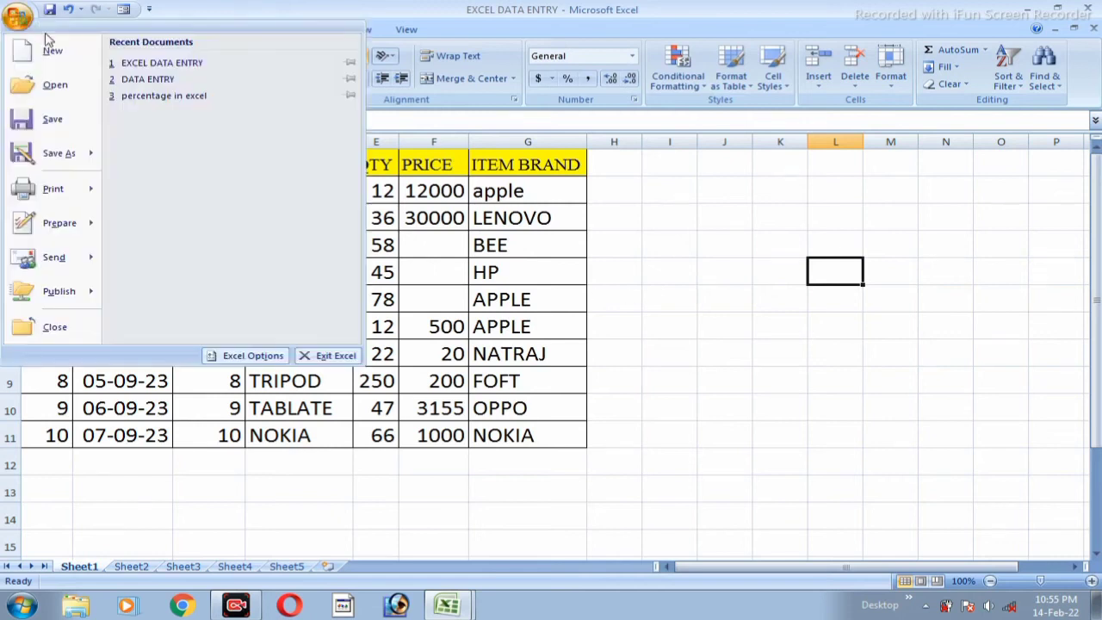
click(245, 355)
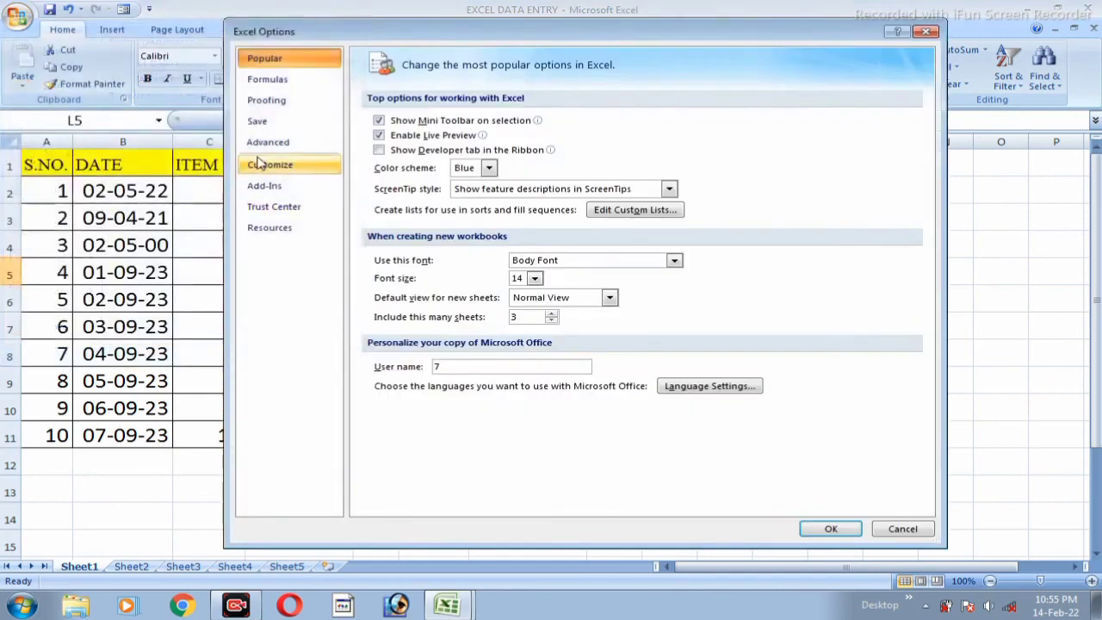
click(267, 143)
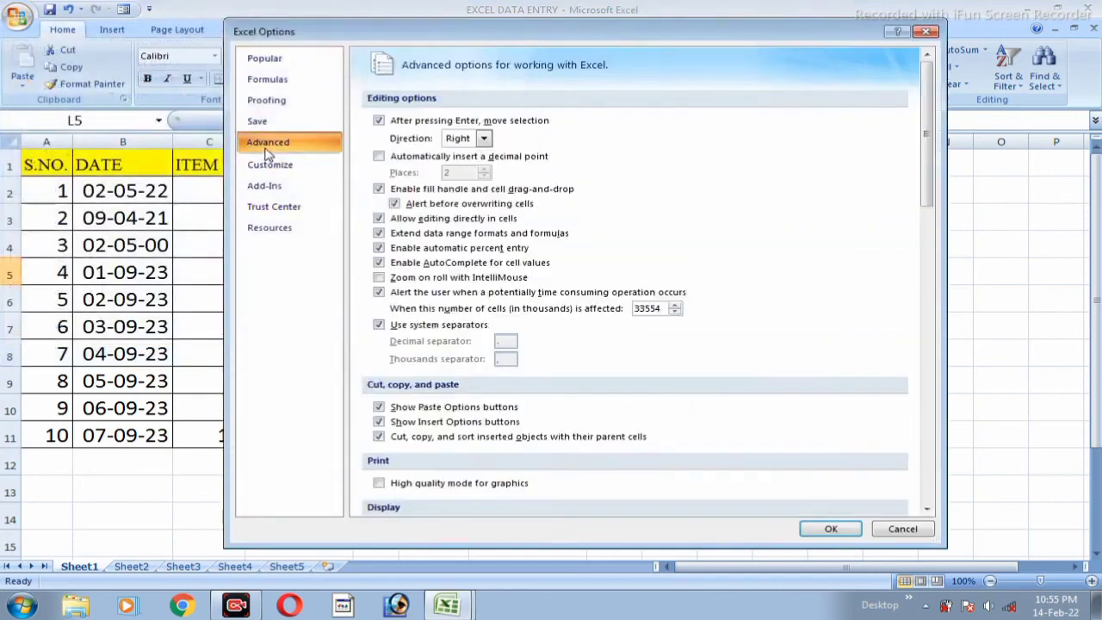
click(484, 138)
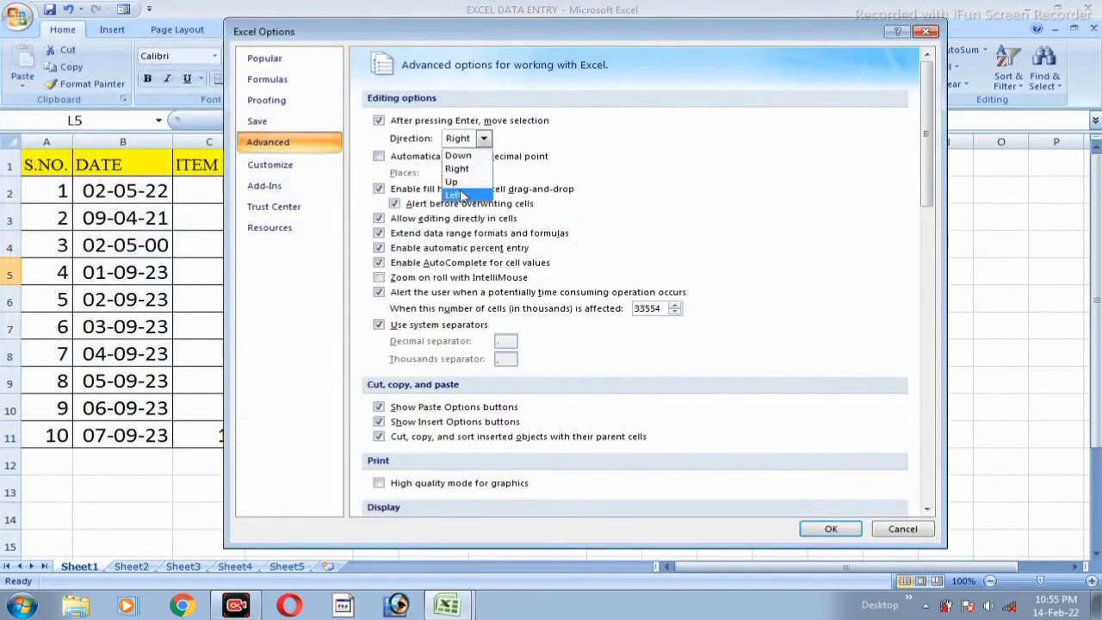
click(457, 156)
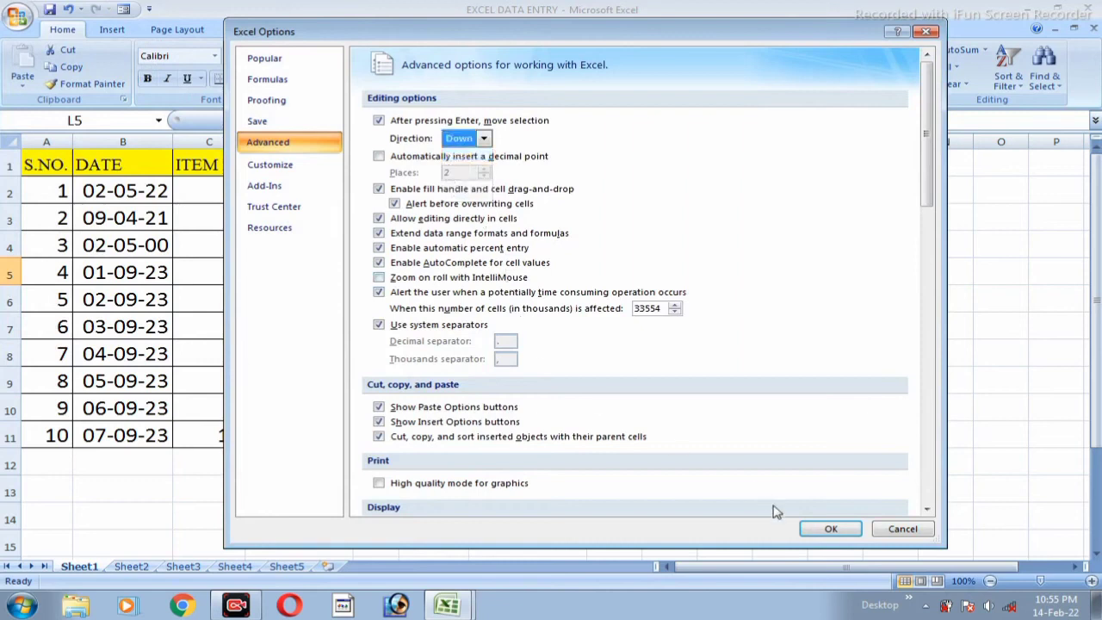
click(814, 529)
click(592, 228)
key(Return)
key(Return)
key(Return)
key(Return)
key(Return)
key(Return)
key(Return)
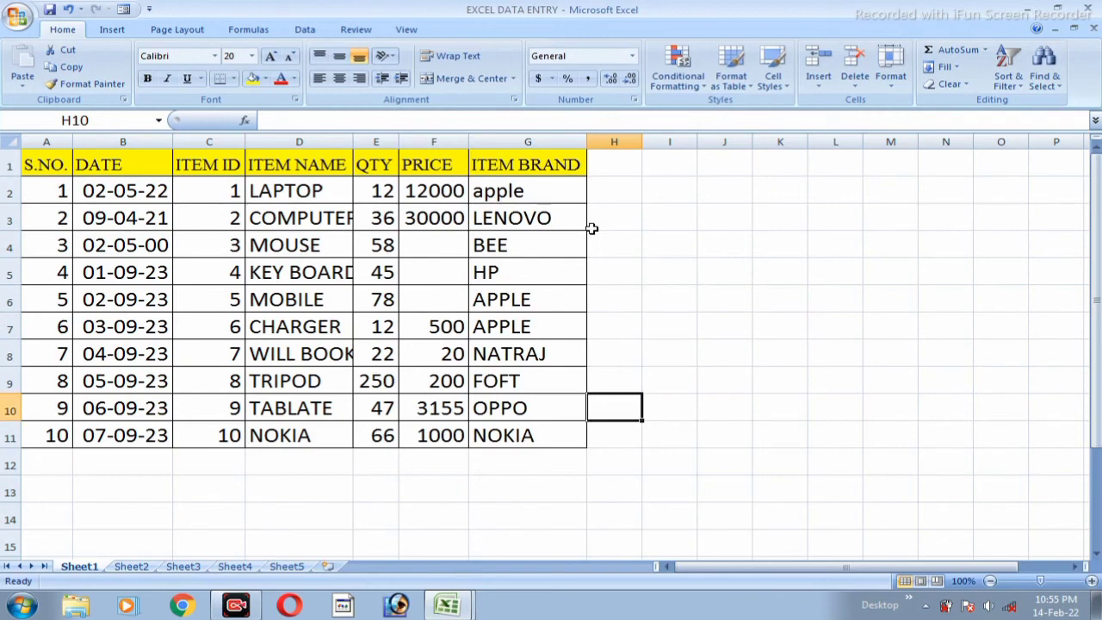
Select the header cells G1 through H1 for a new heading
click(598, 229)
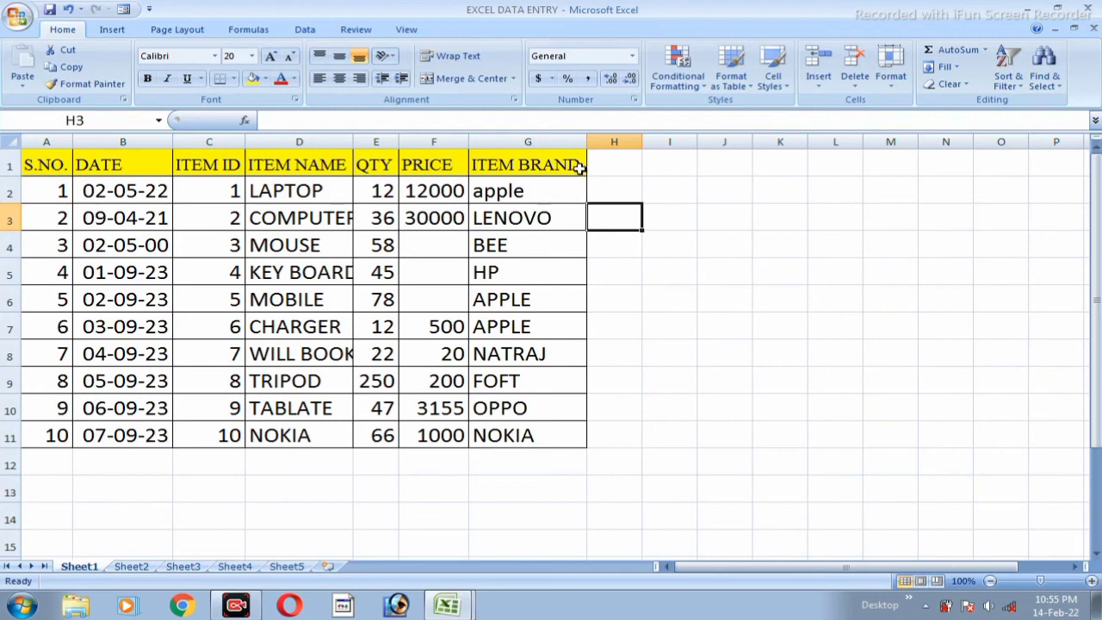
drag(575, 166, 607, 167)
click(604, 165)
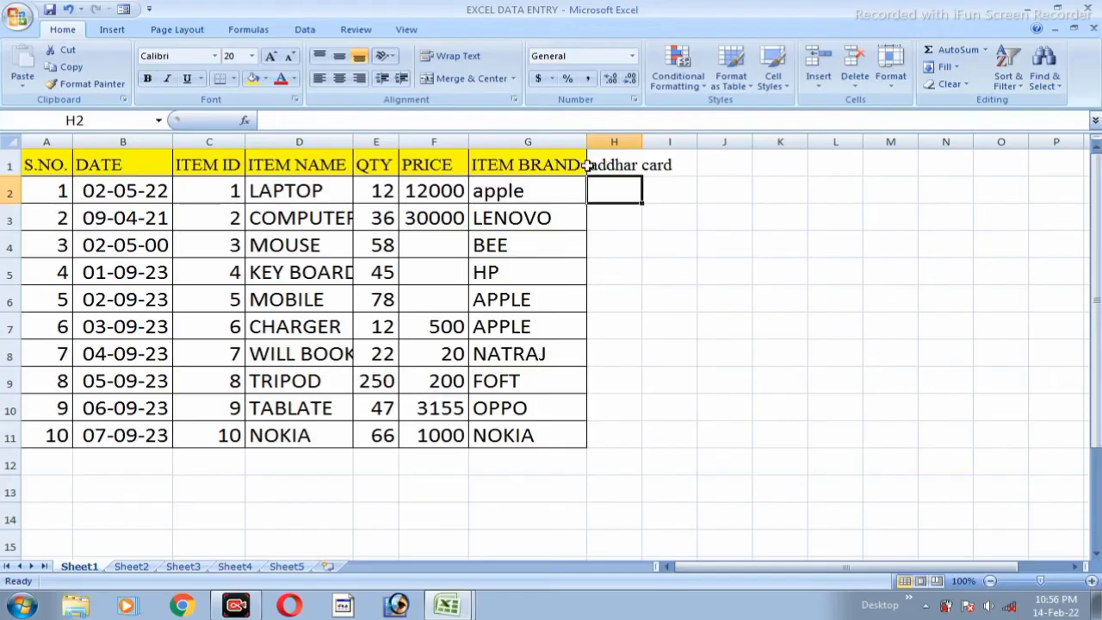
drag(583, 165, 685, 165)
click(253, 79)
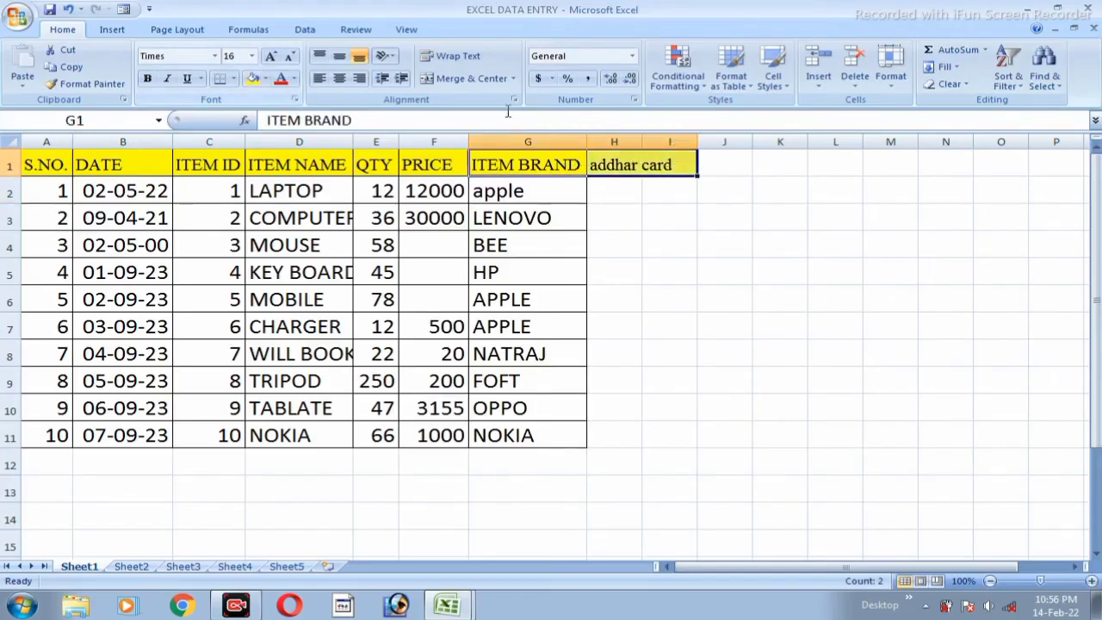
click(667, 188)
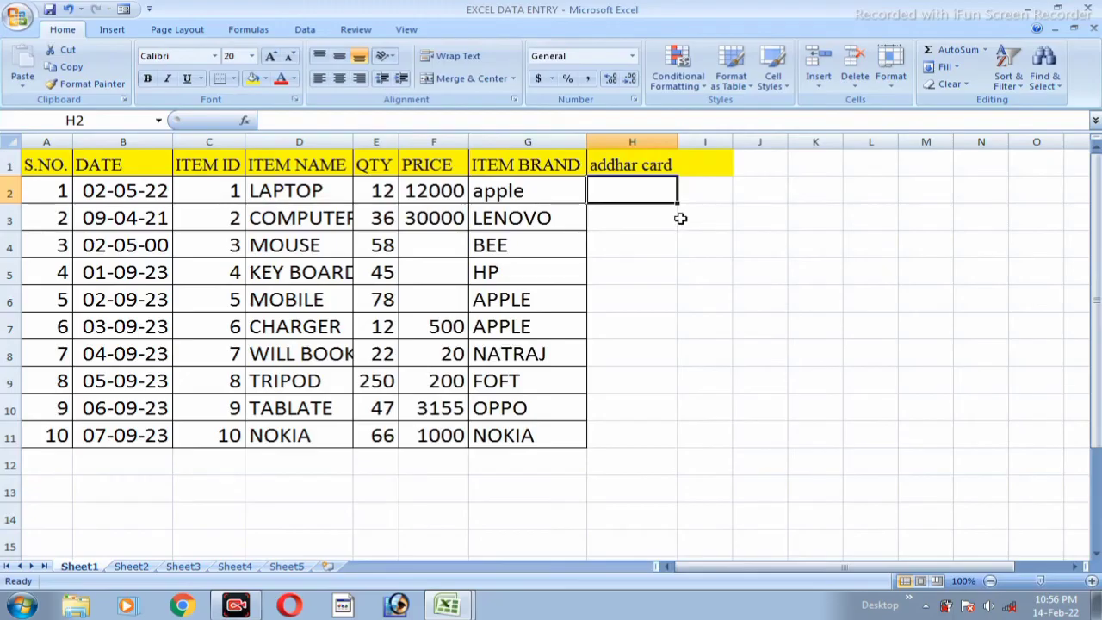
text(1234567)
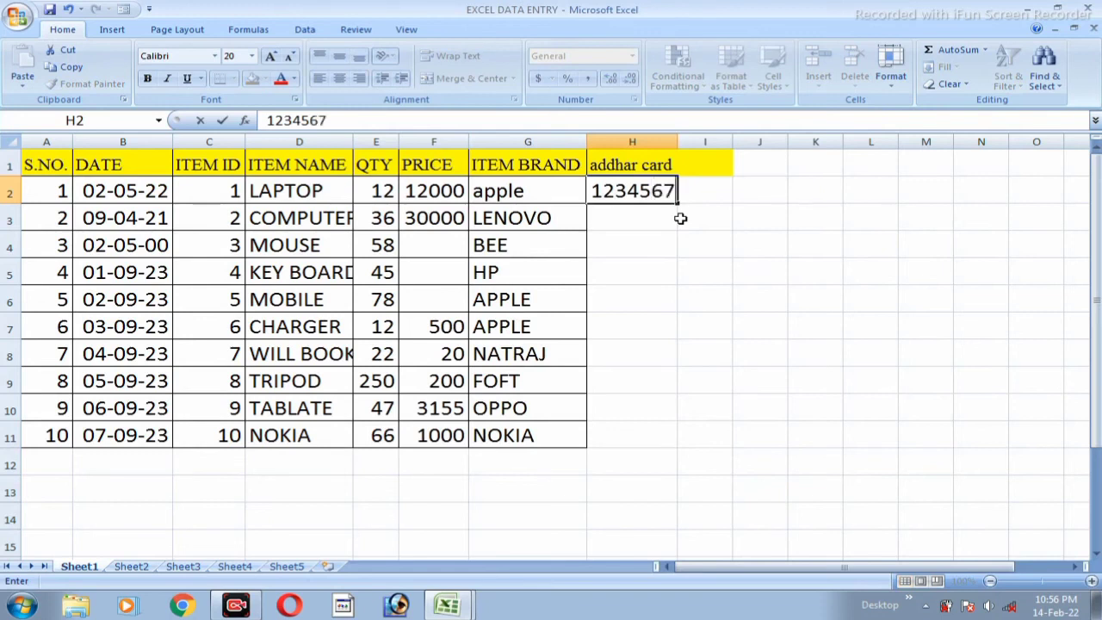
text(9558885)
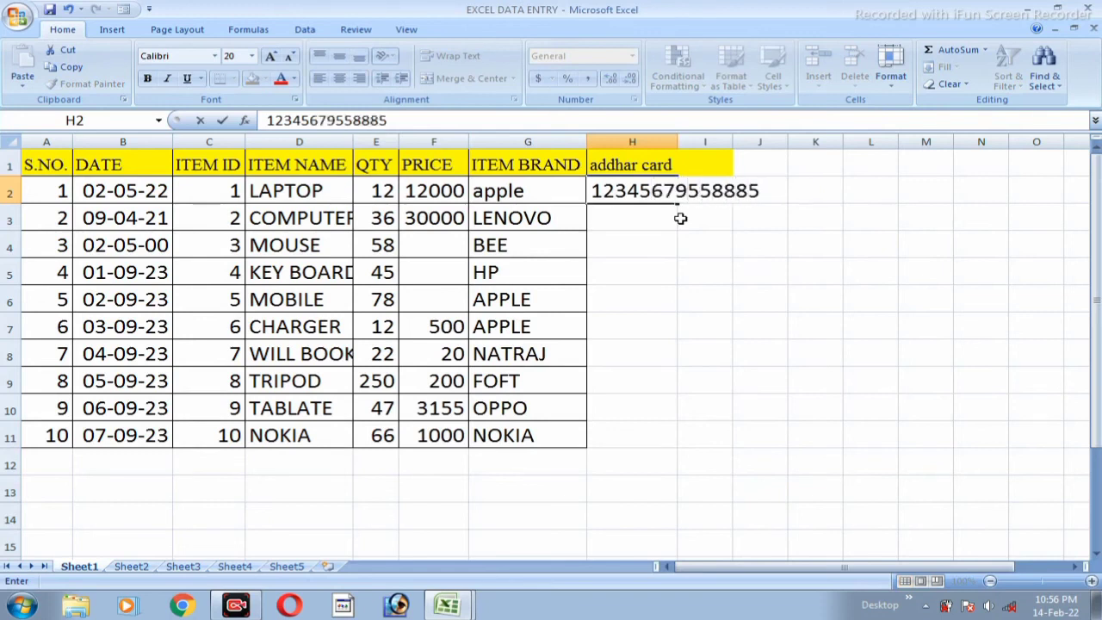
key(Return)
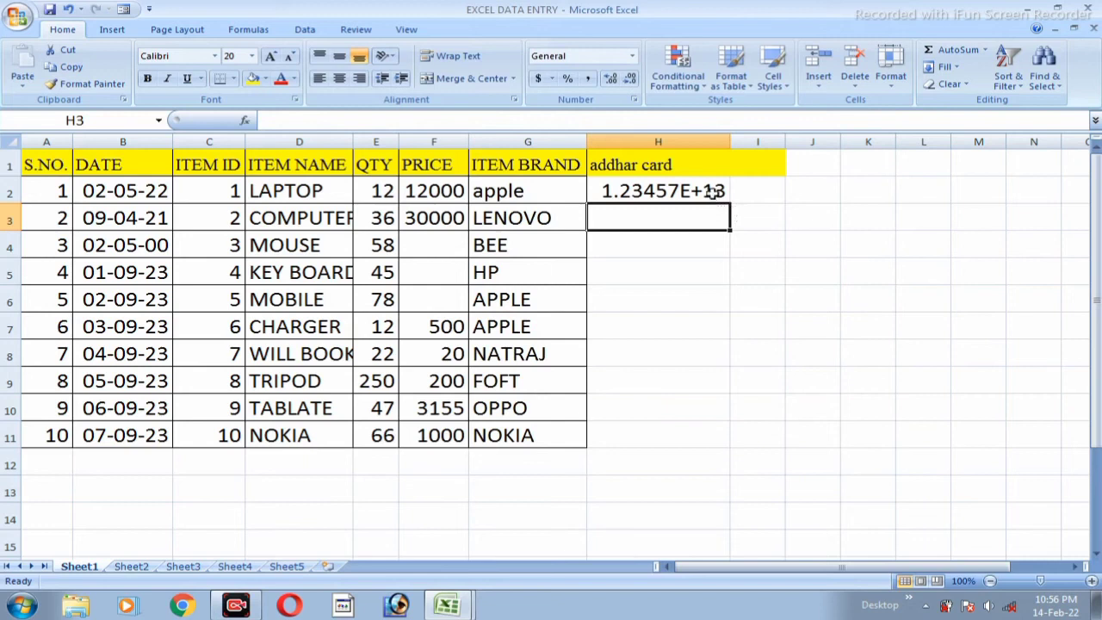
Adjust column H's width and apply the Number format to the whole column
drag(730, 142, 851, 142)
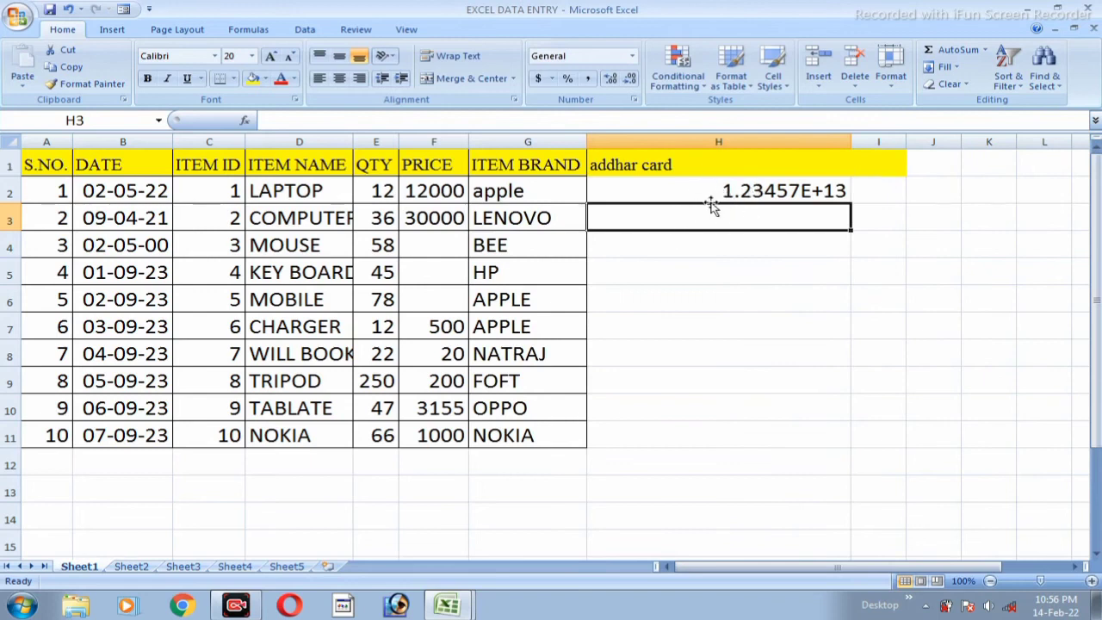
drag(851, 141, 714, 142)
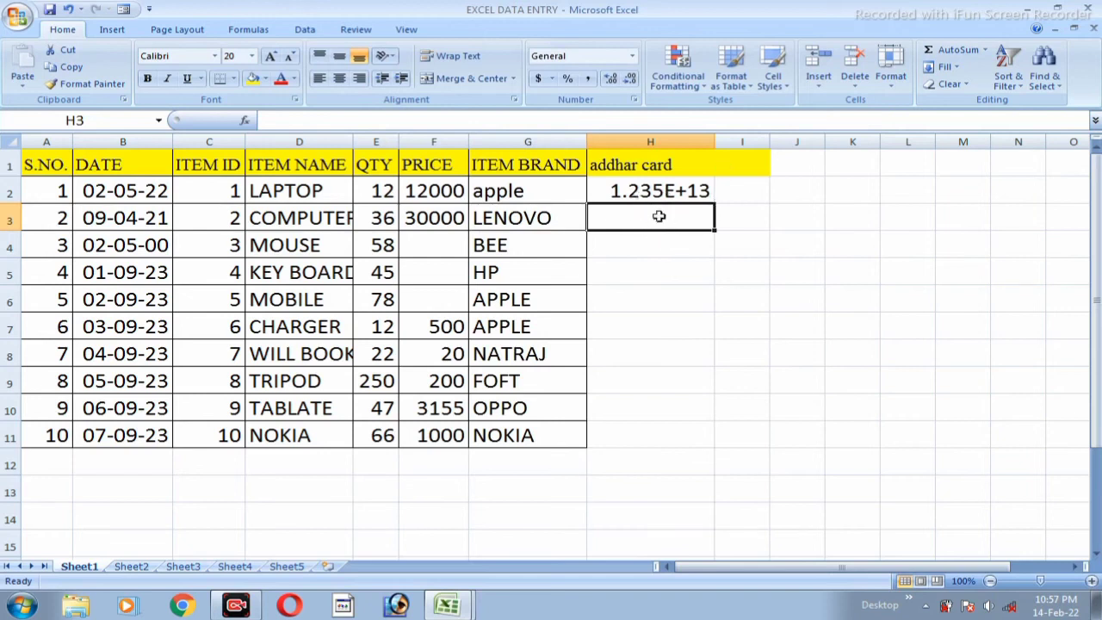
click(655, 234)
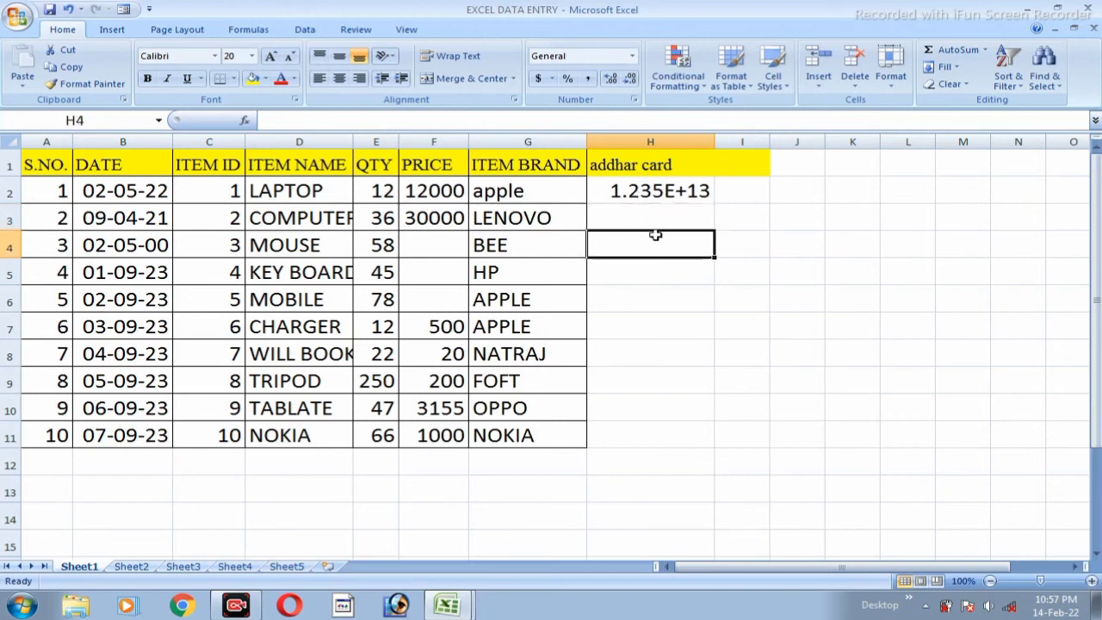
click(650, 192)
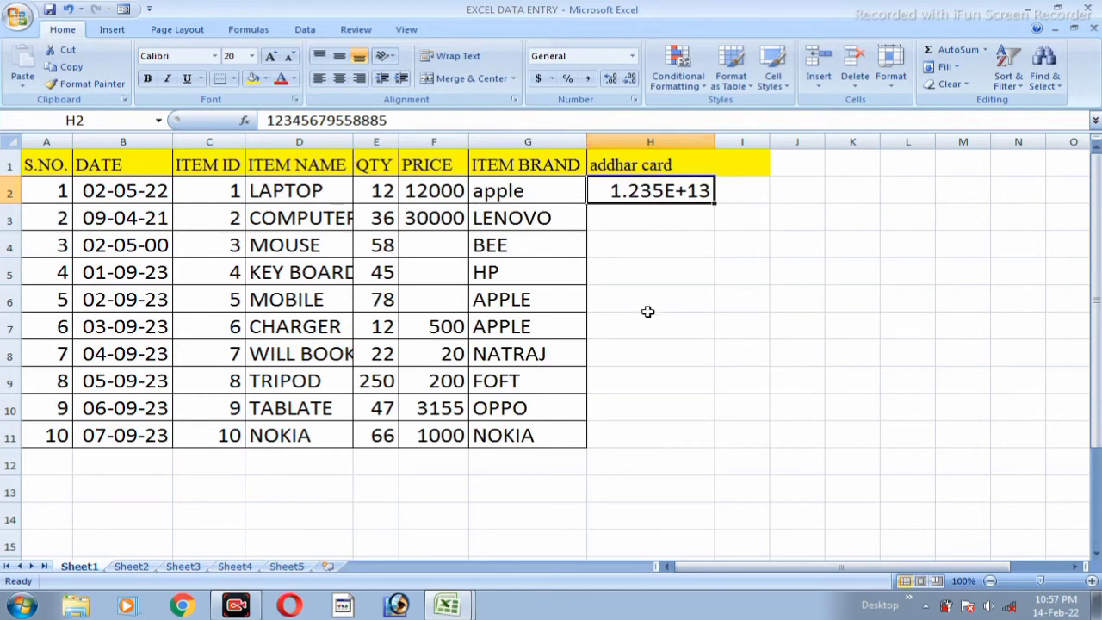
click(647, 138)
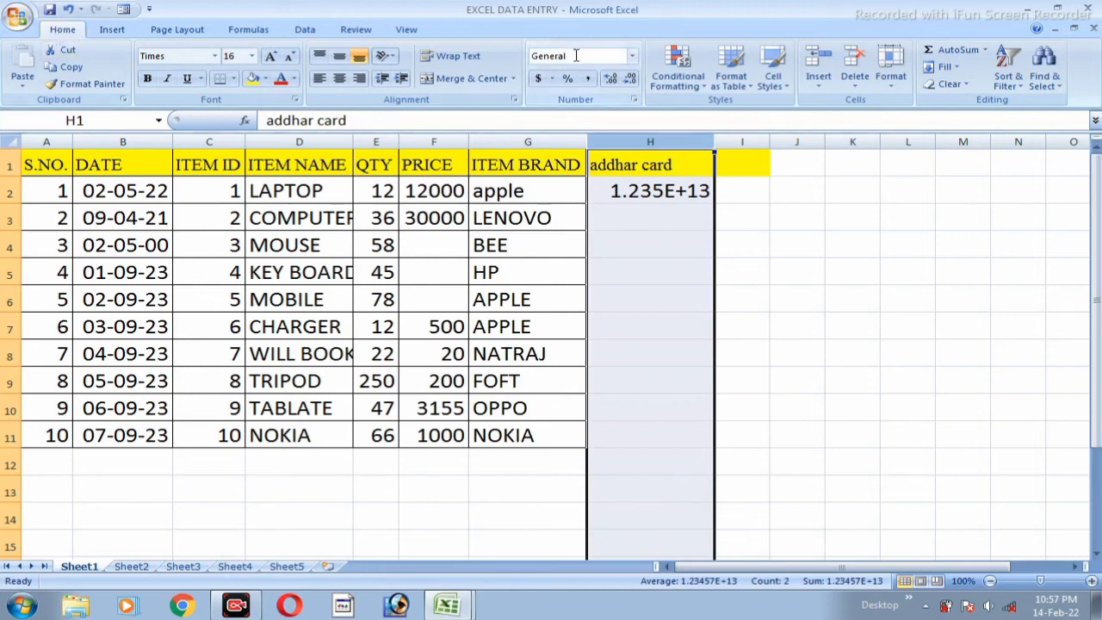
click(633, 58)
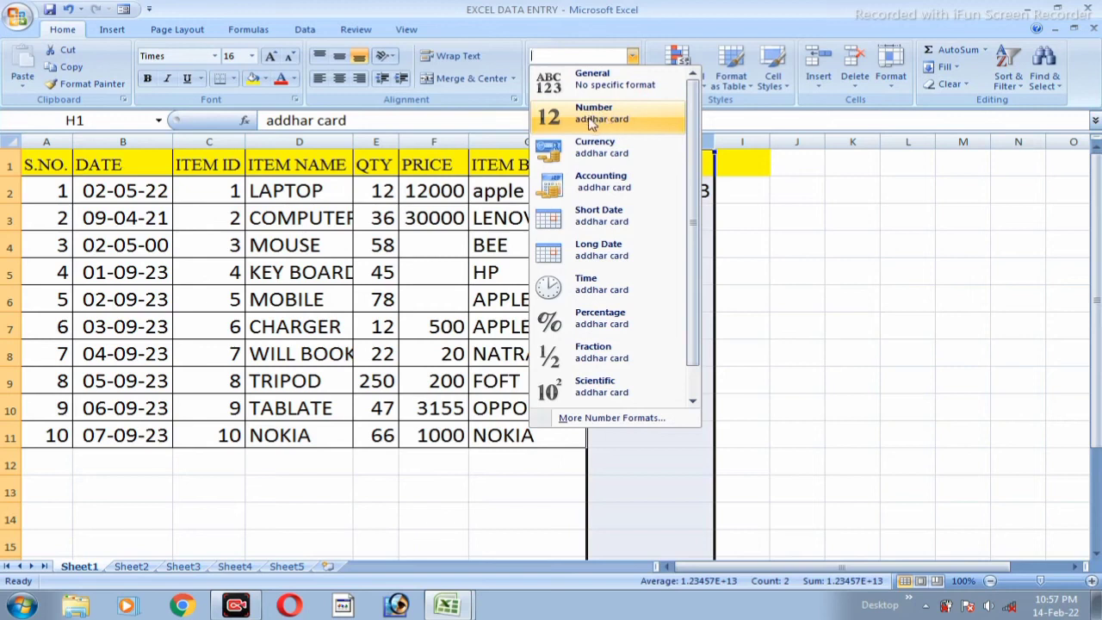
click(591, 118)
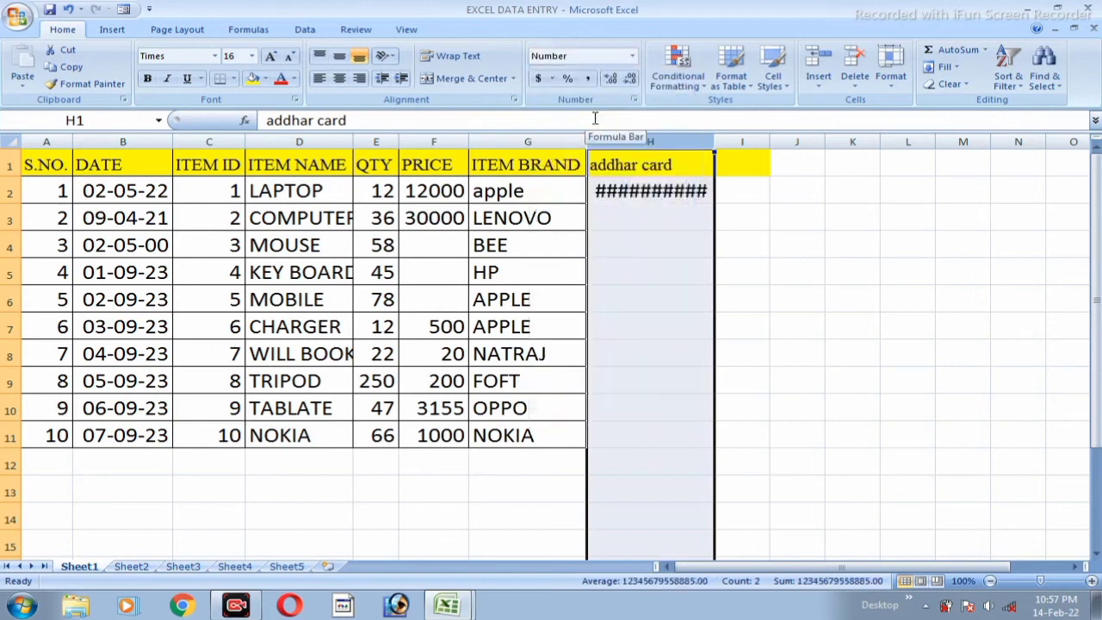
click(649, 194)
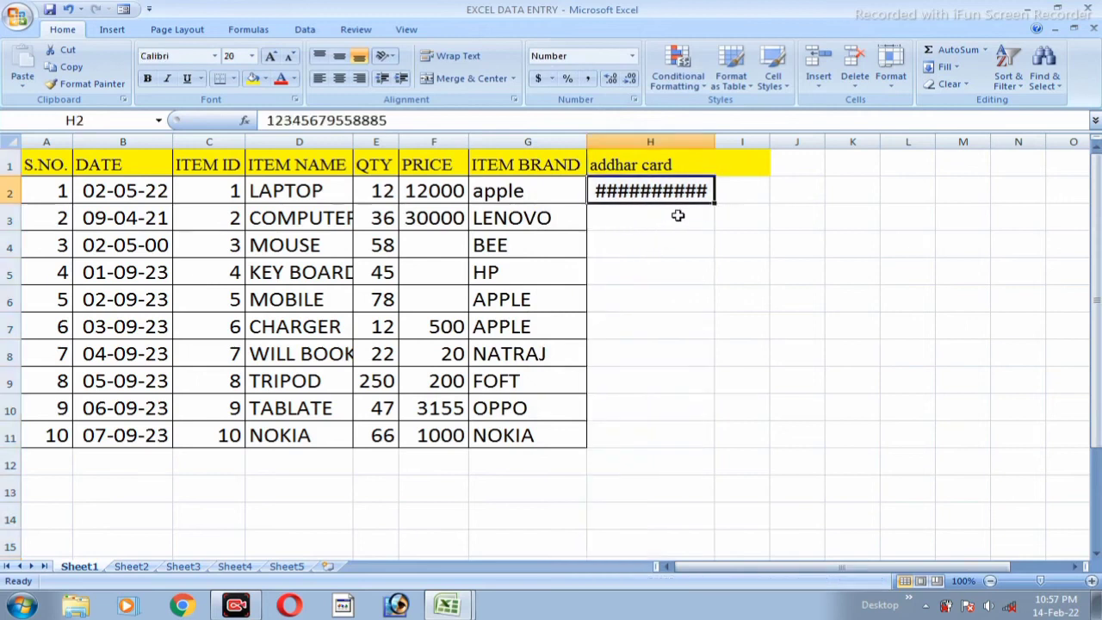
Widen column H, decrease its decimals twice, then undo the last reduction
drag(715, 141, 811, 143)
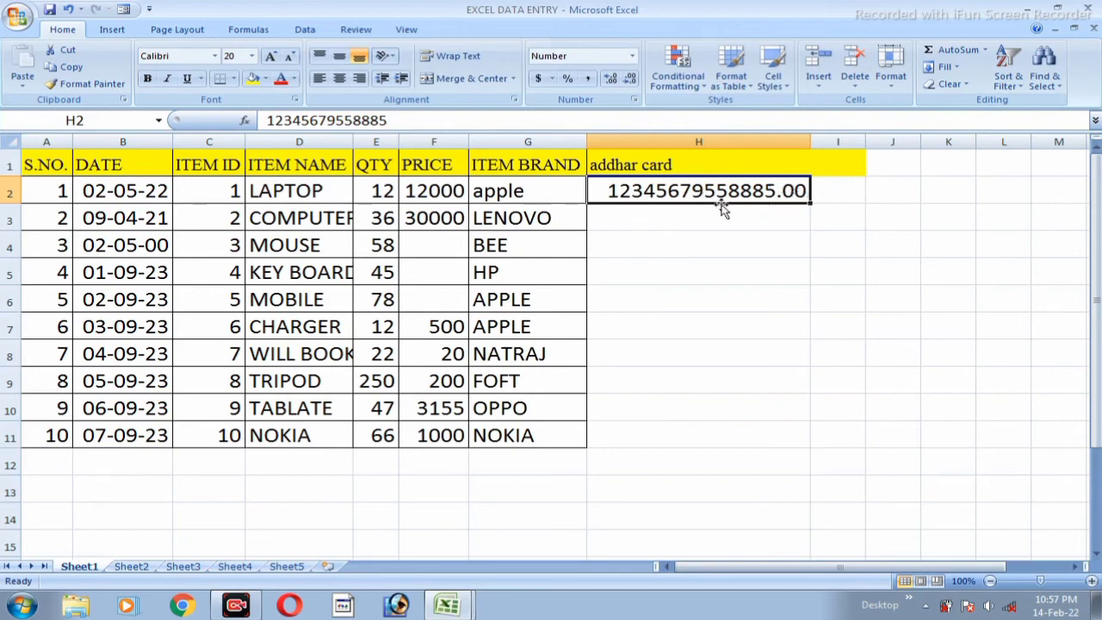
click(698, 139)
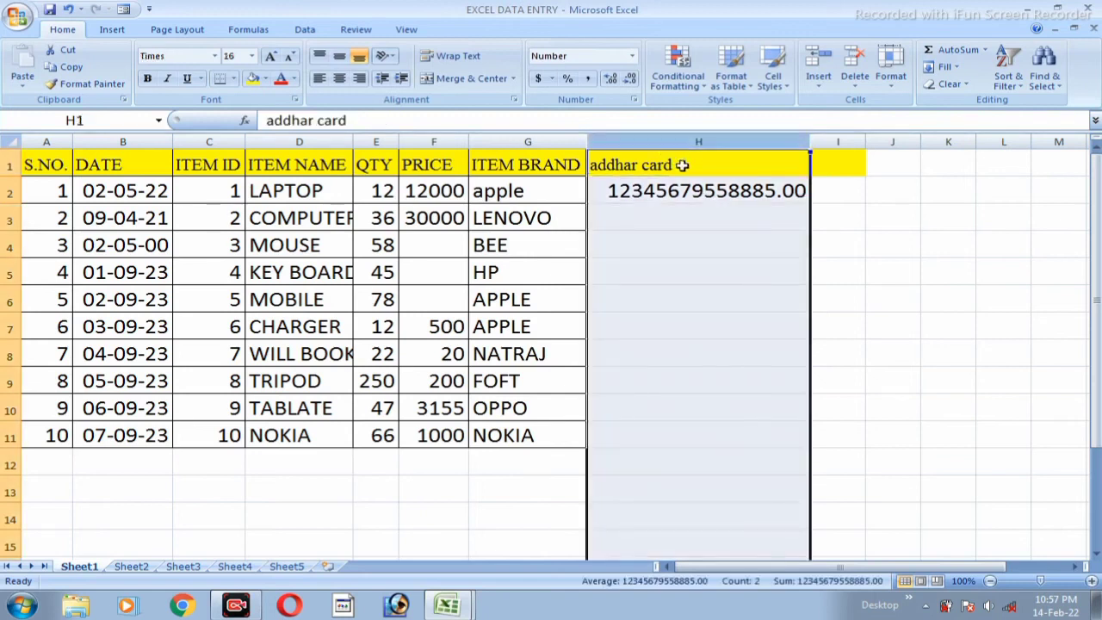
click(631, 79)
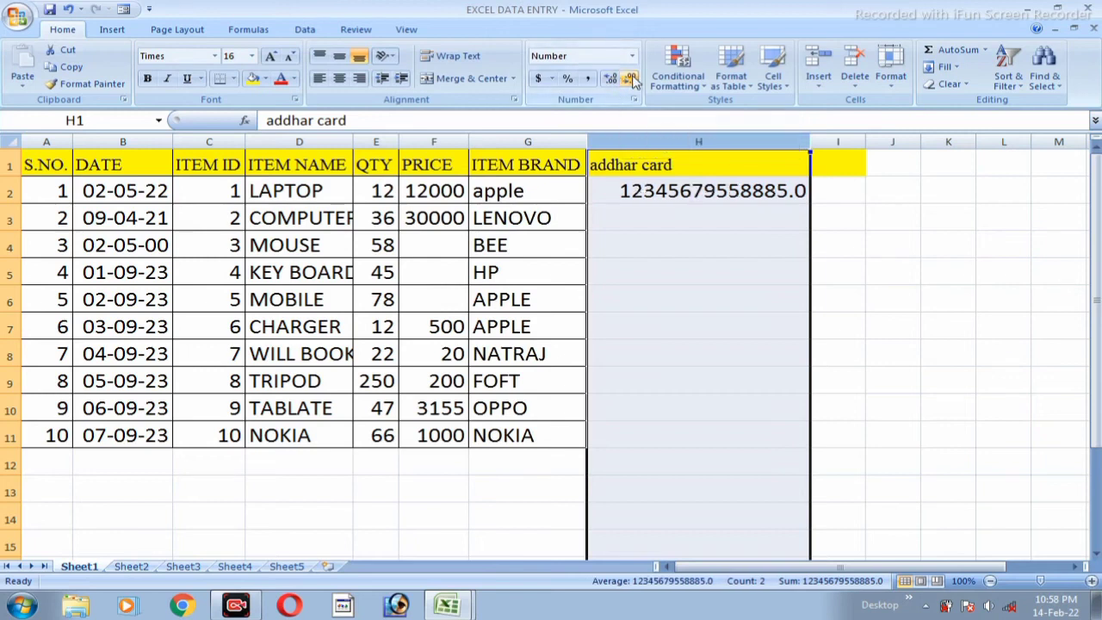
click(631, 78)
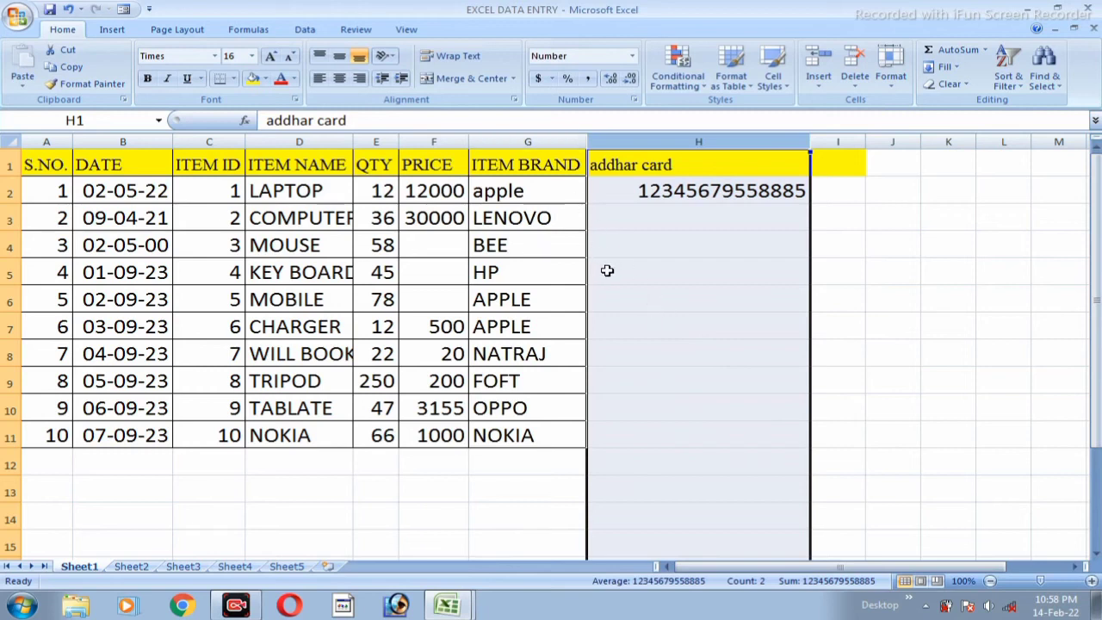
key(ctrl+z)
Give column H a custom 00 number format and widen it to show all 14 digits
key(ctrl+z)
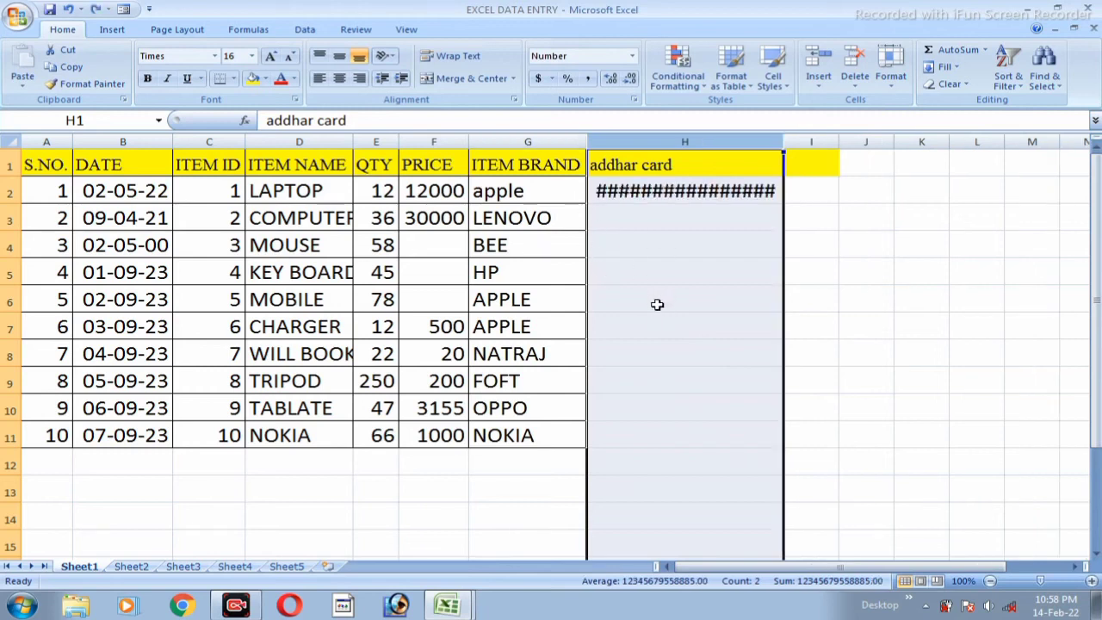
key(ctrl+z)
key(ctrl+z)
key(ctrl+z)
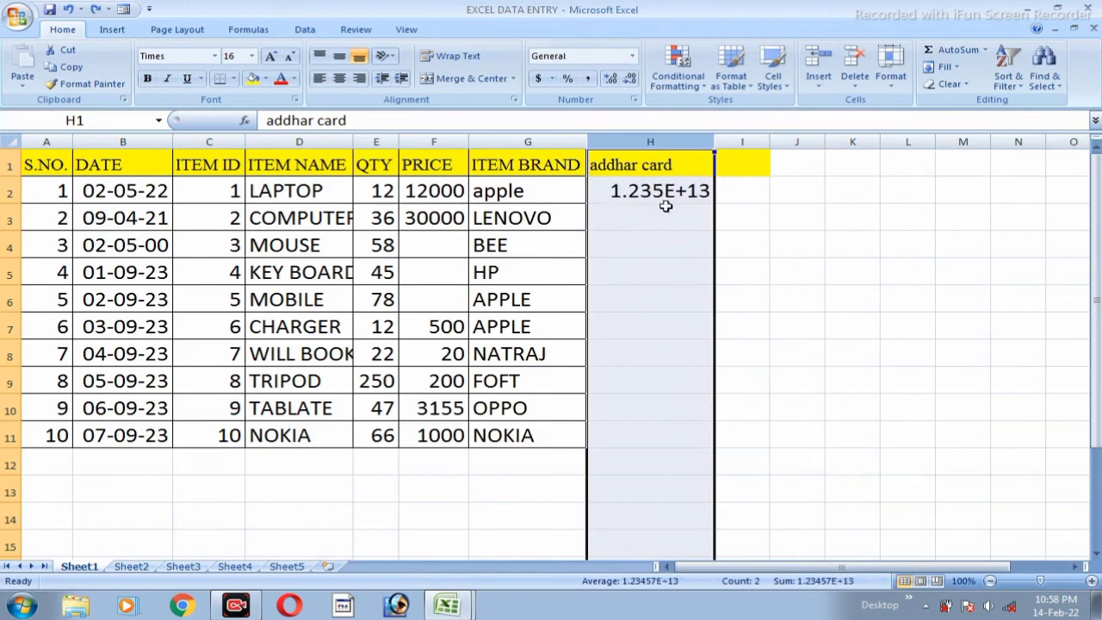
click(648, 244)
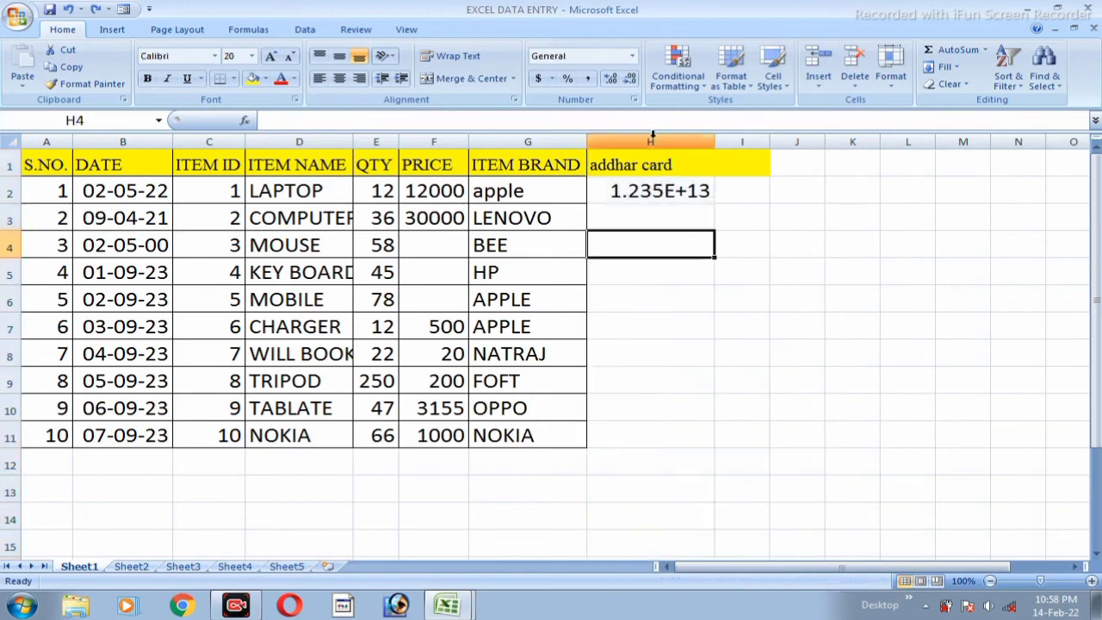
click(653, 141)
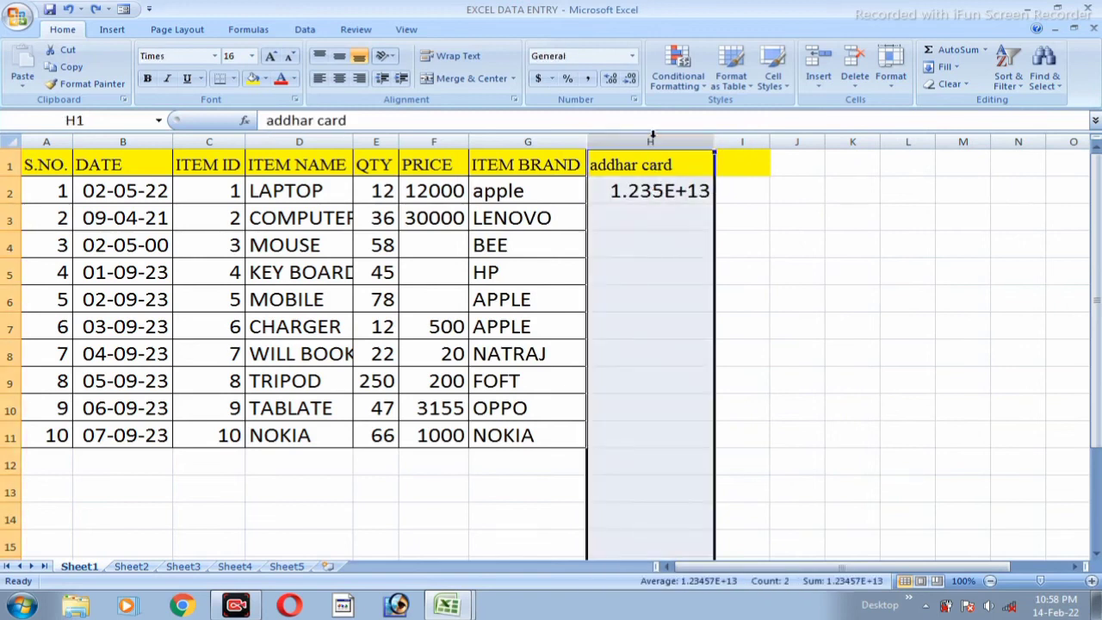
click(632, 56)
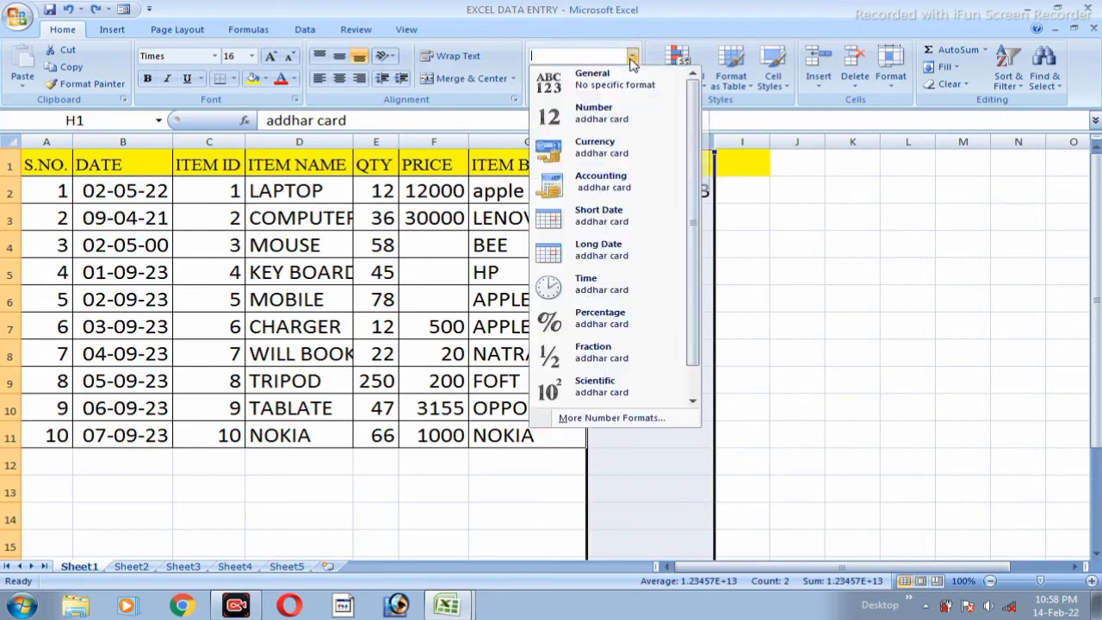
click(615, 419)
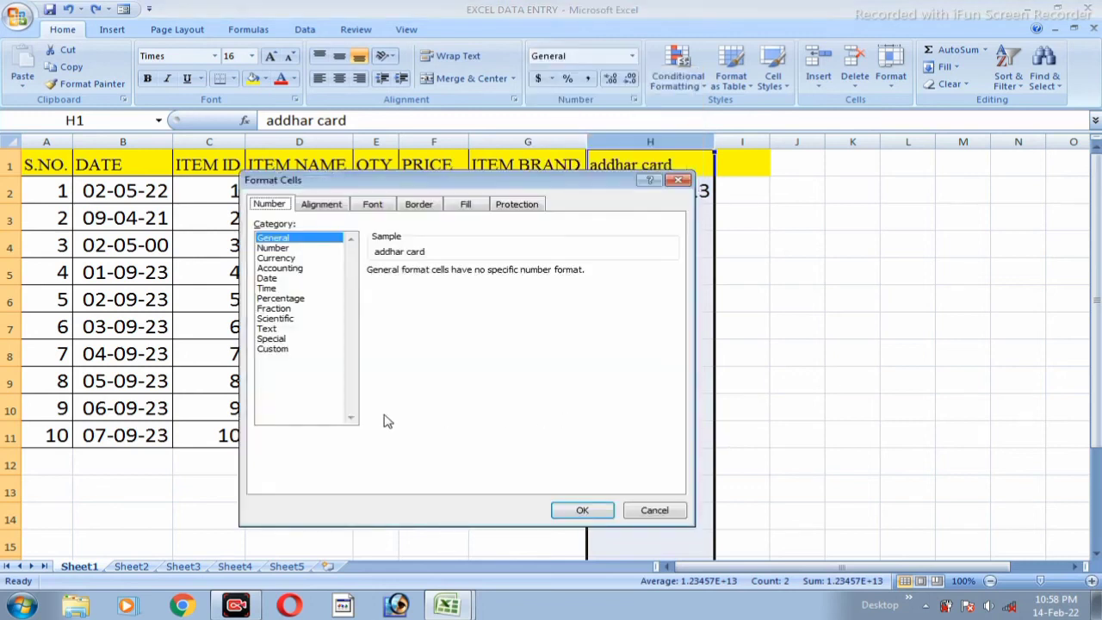
click(273, 349)
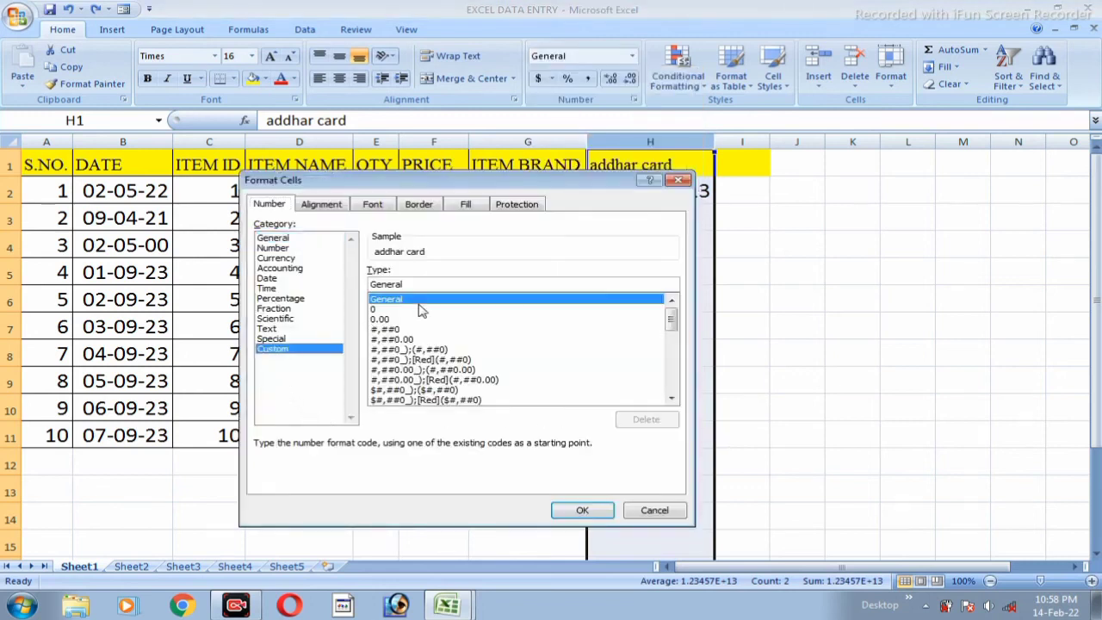
click(422, 285)
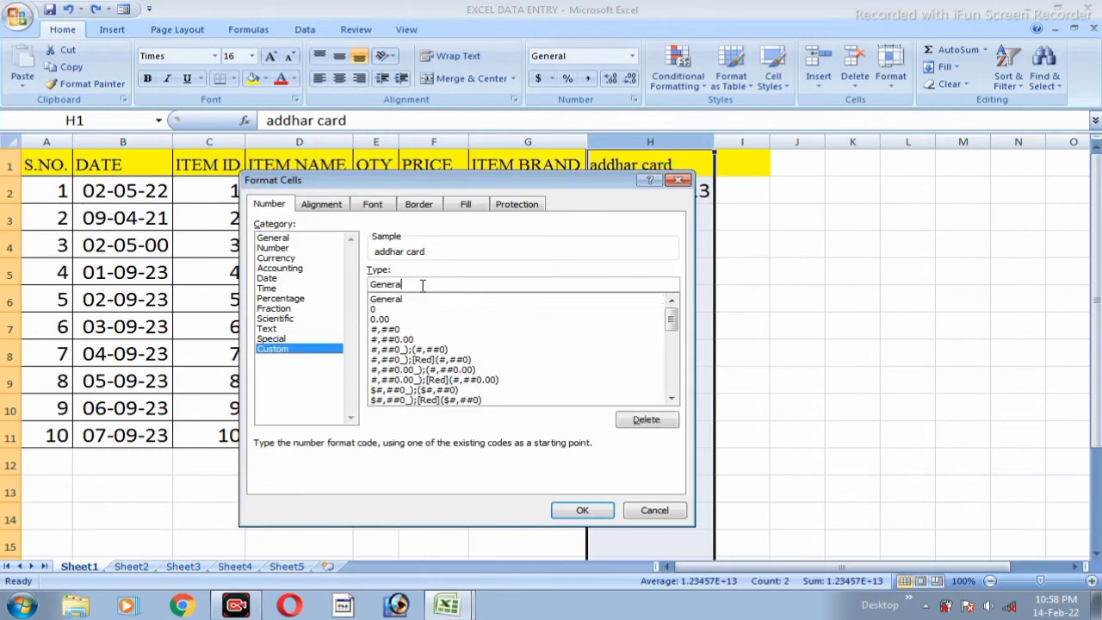
key(BackSpace)
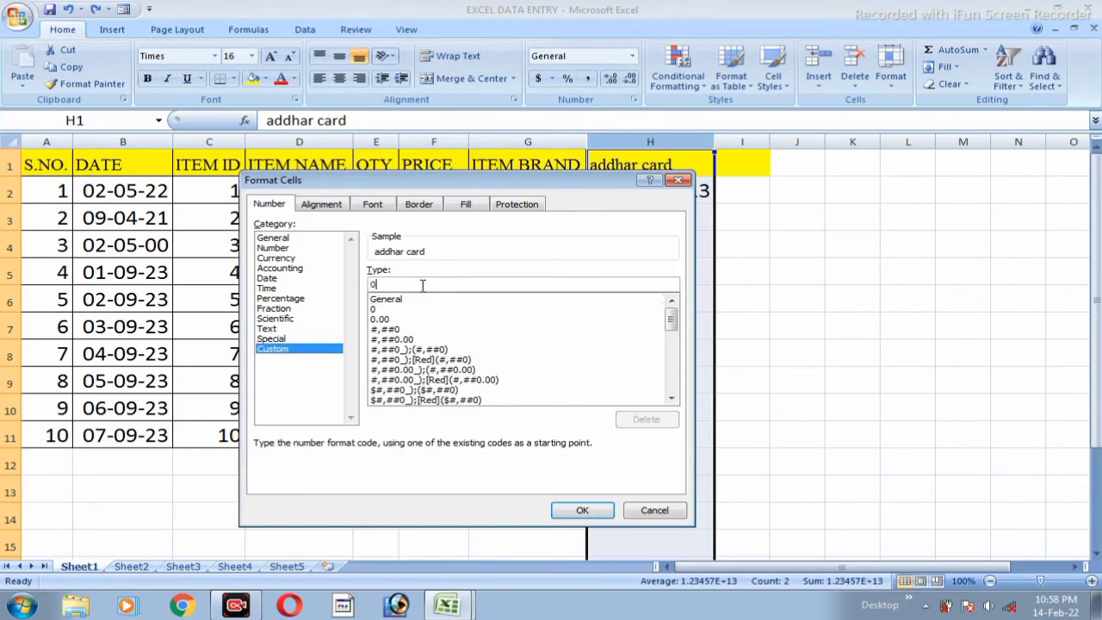
text(0)
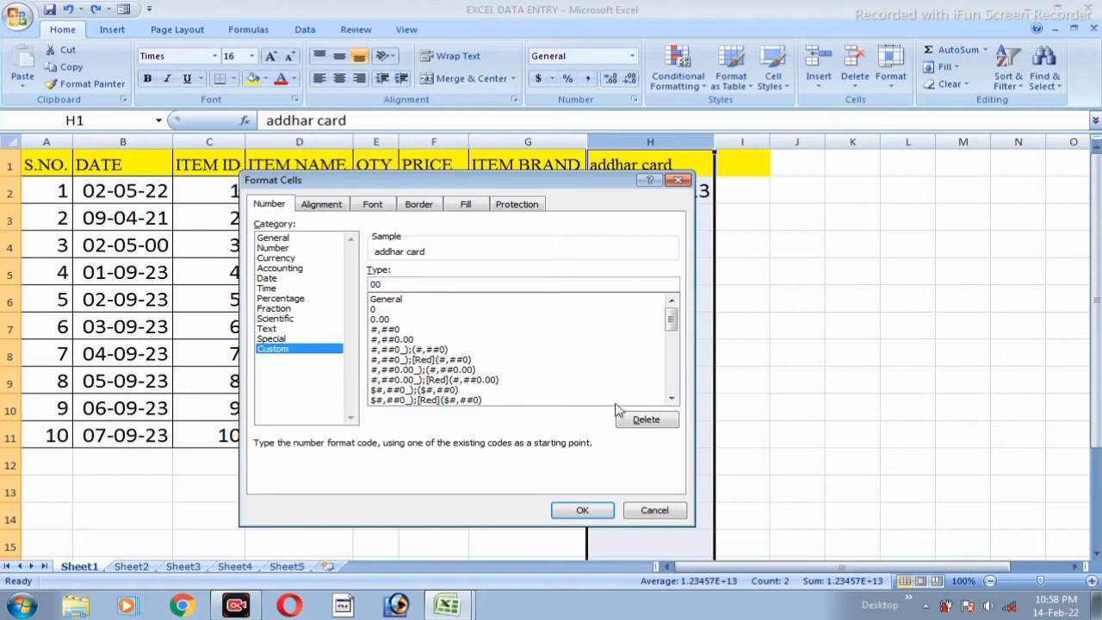
click(582, 511)
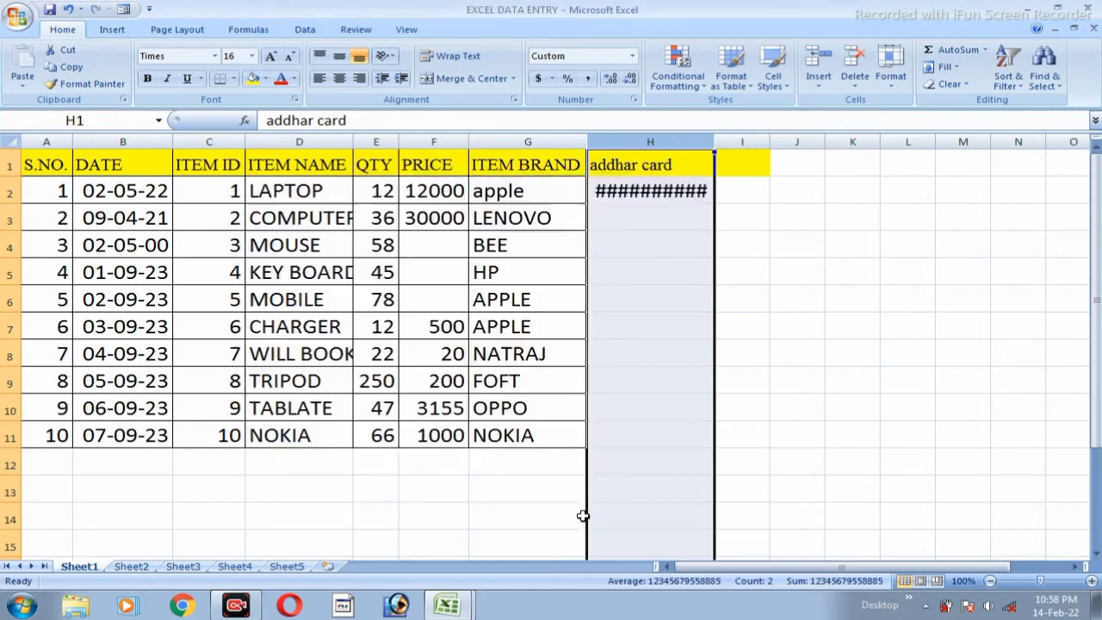
drag(710, 148, 836, 142)
click(754, 165)
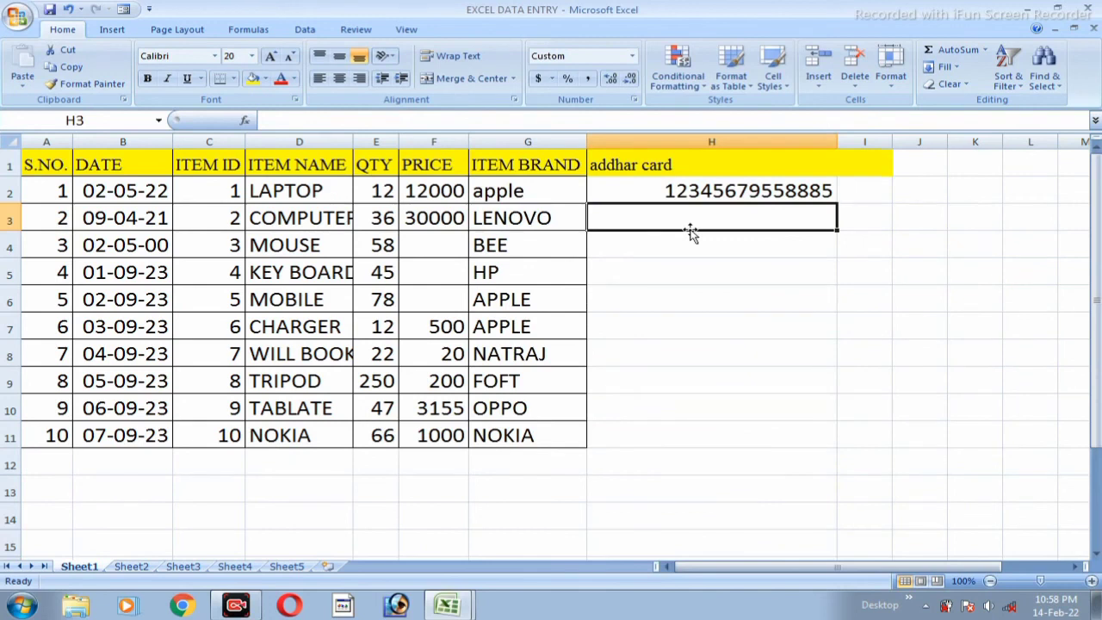
text(45565555)
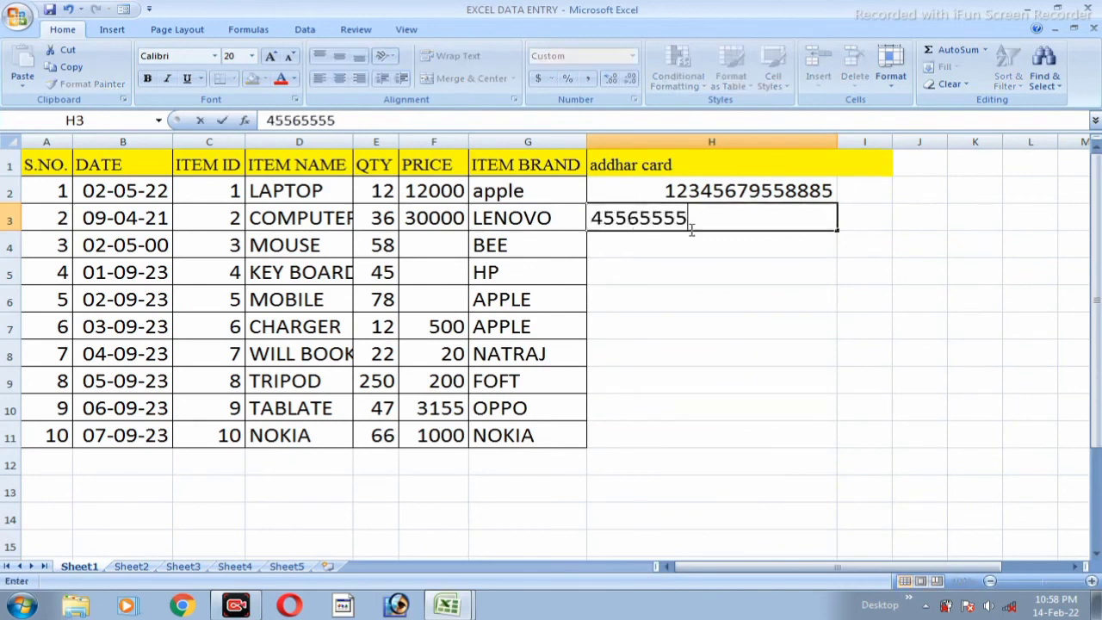
text(55555555)
key(Return)
key(Return)
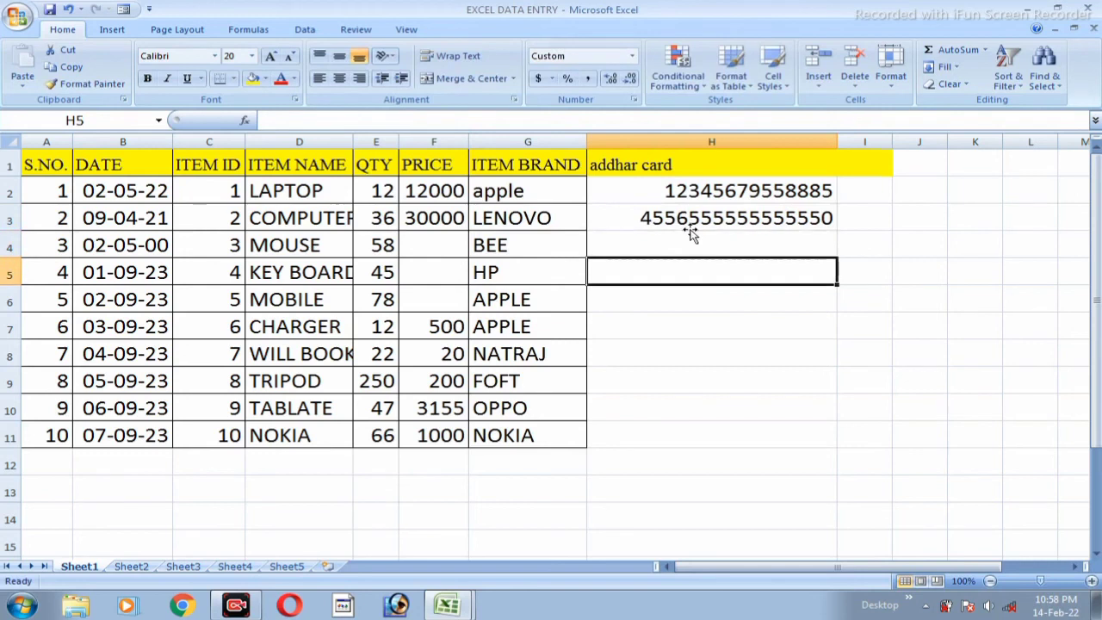
click(690, 225)
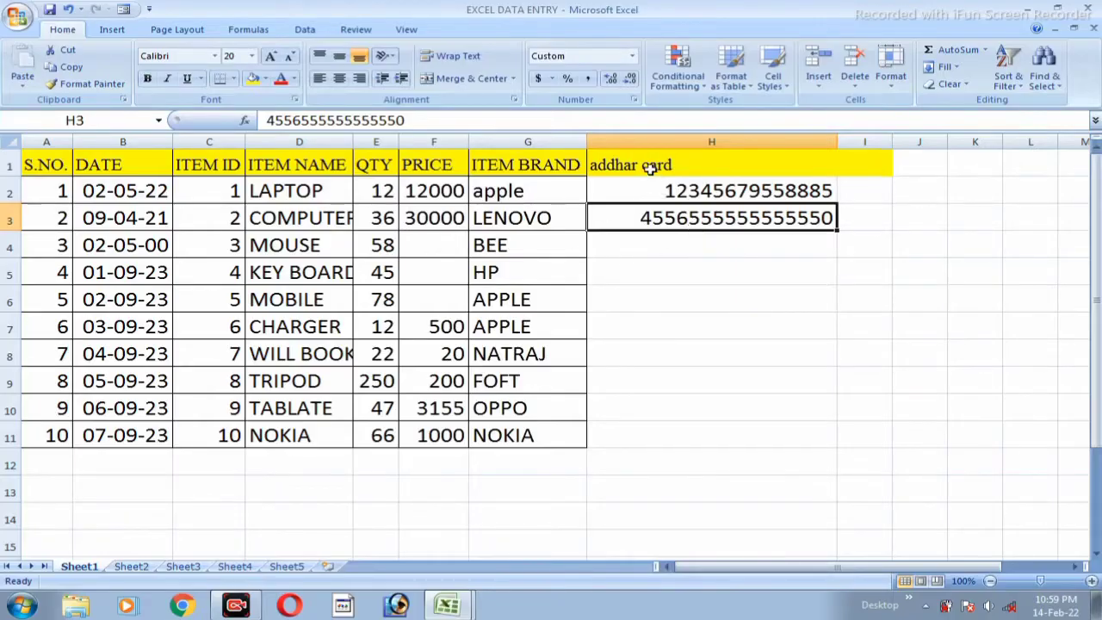
click(651, 135)
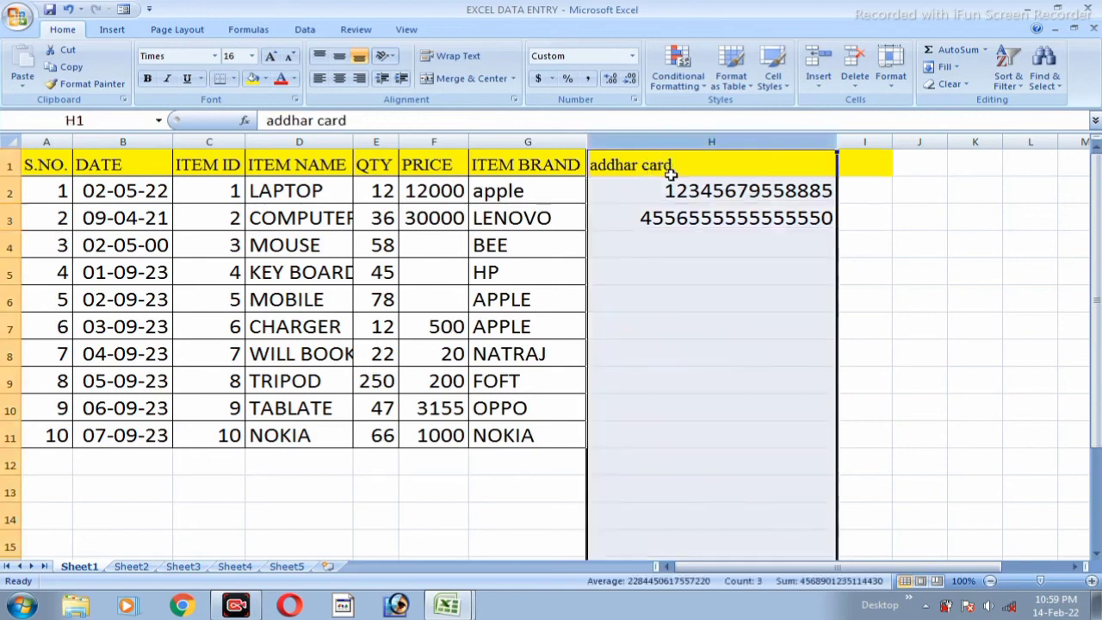
key(Delete)
click(664, 171)
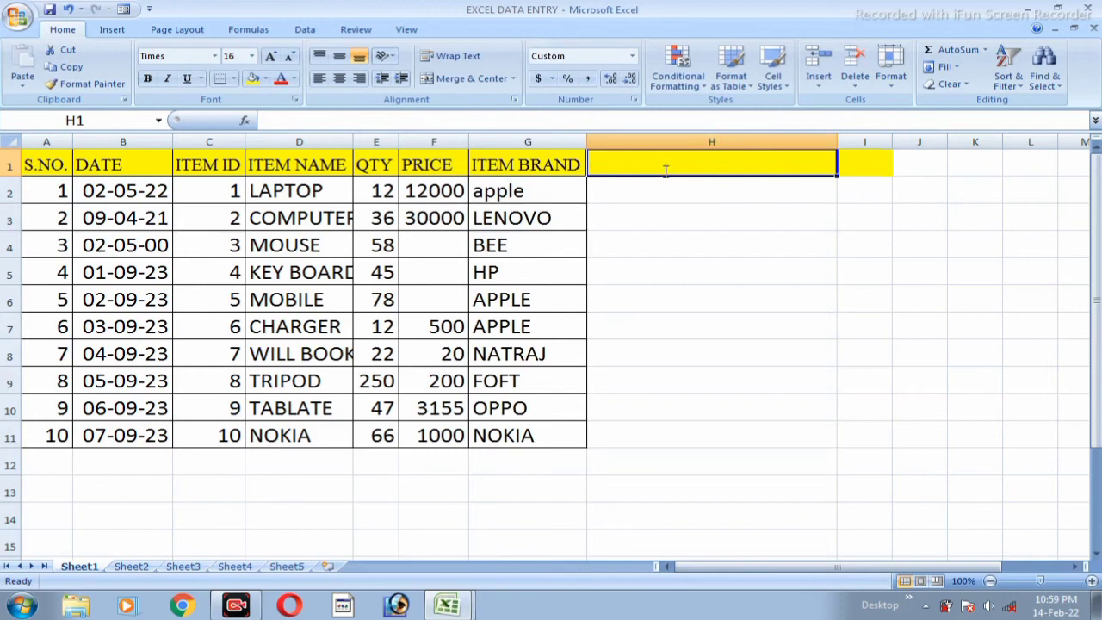
Enter the heading total in H1 and check the quantity and price in E2 and F2
text(total)
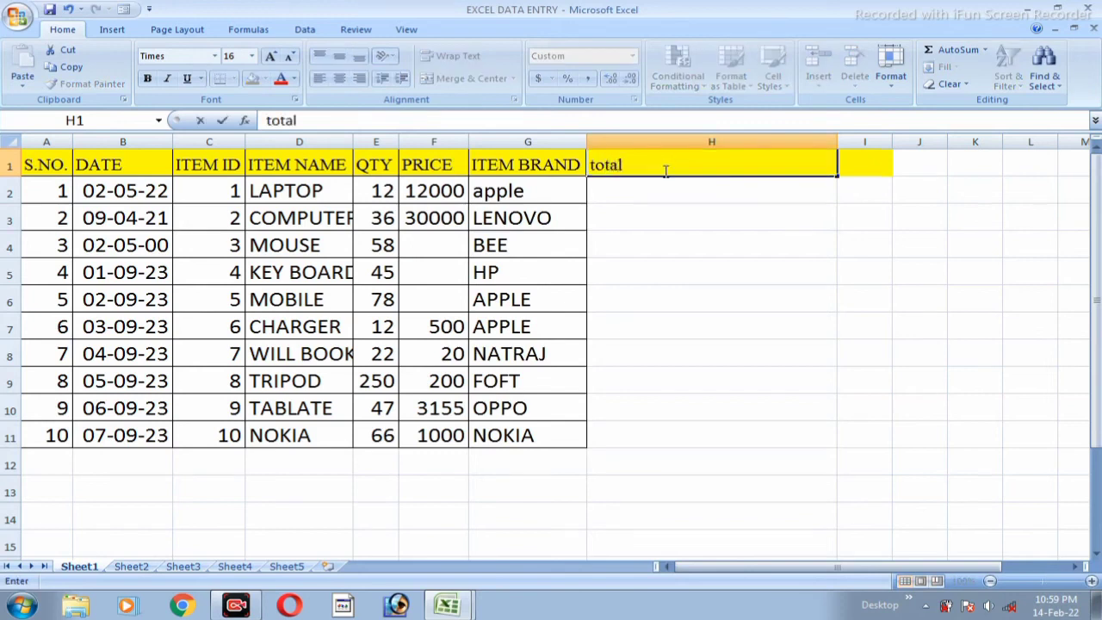
key(Return)
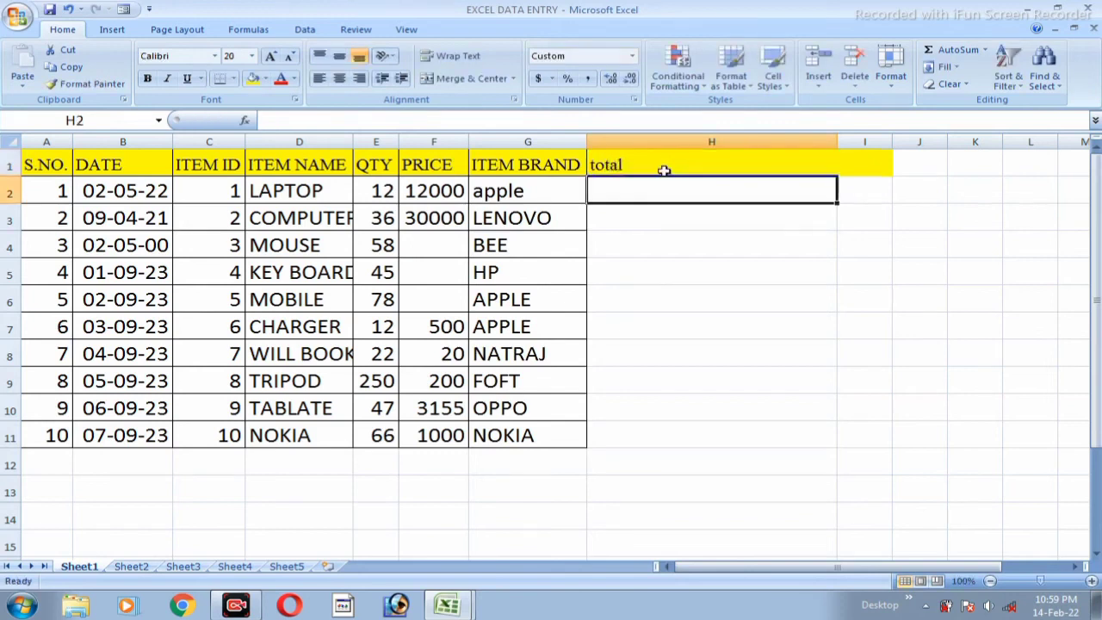
click(387, 172)
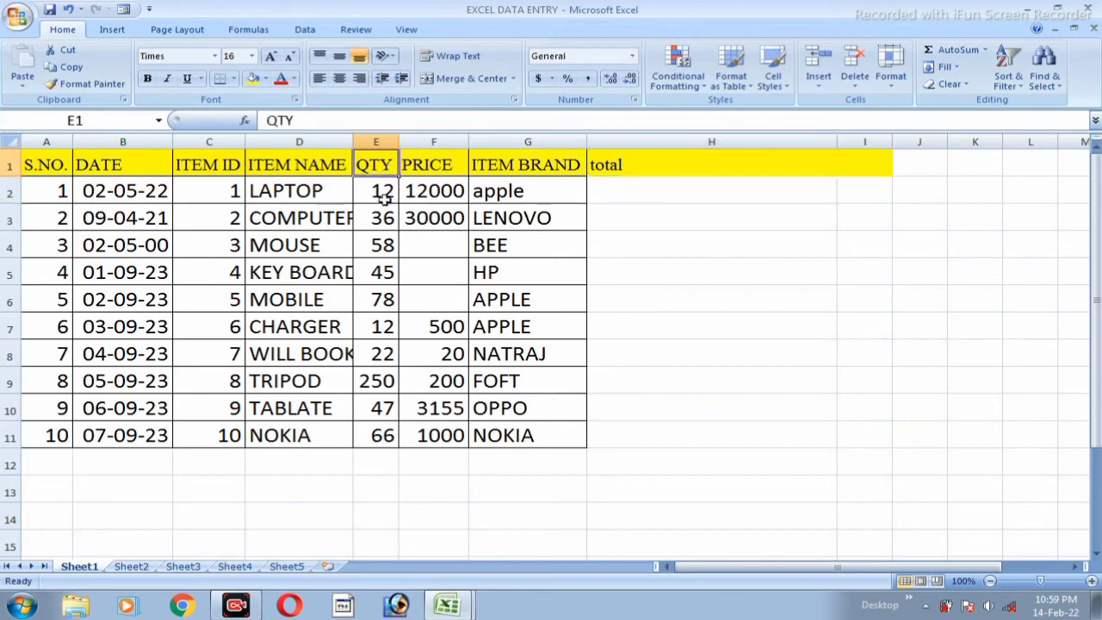
click(385, 197)
click(438, 171)
click(443, 193)
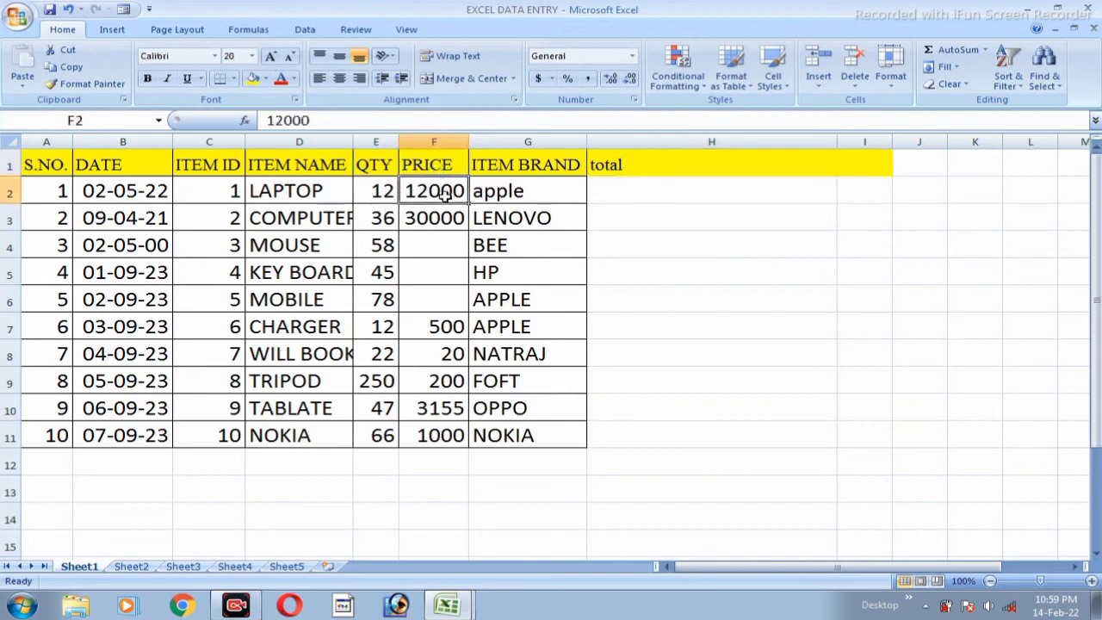
Enter =E2*F2 in H2, fill it down to row 11, then undo both
click(607, 196)
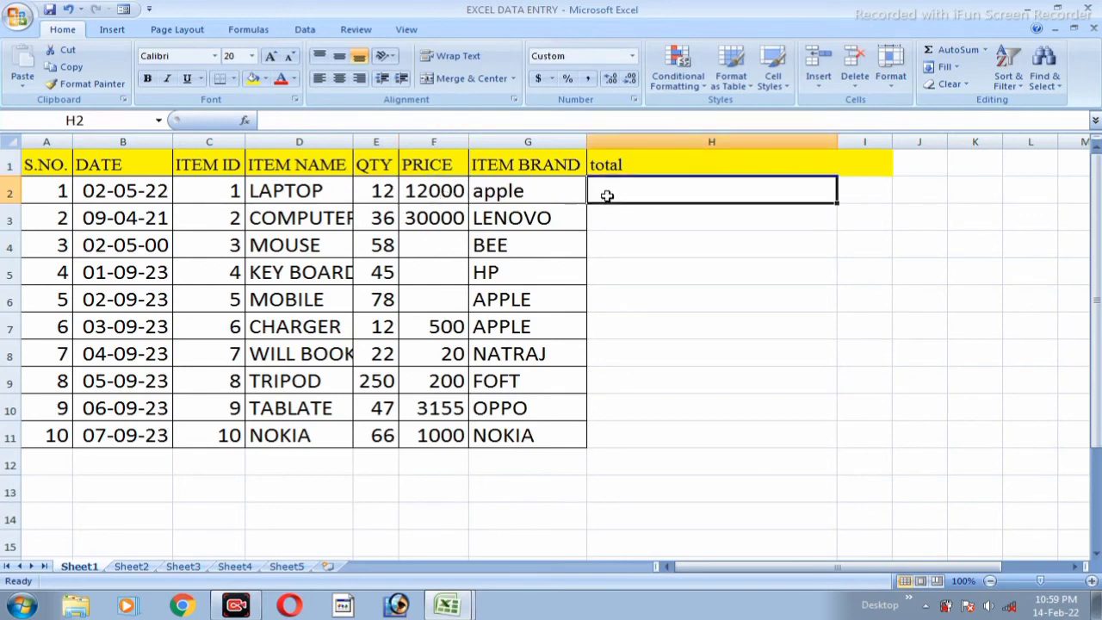
text(=)
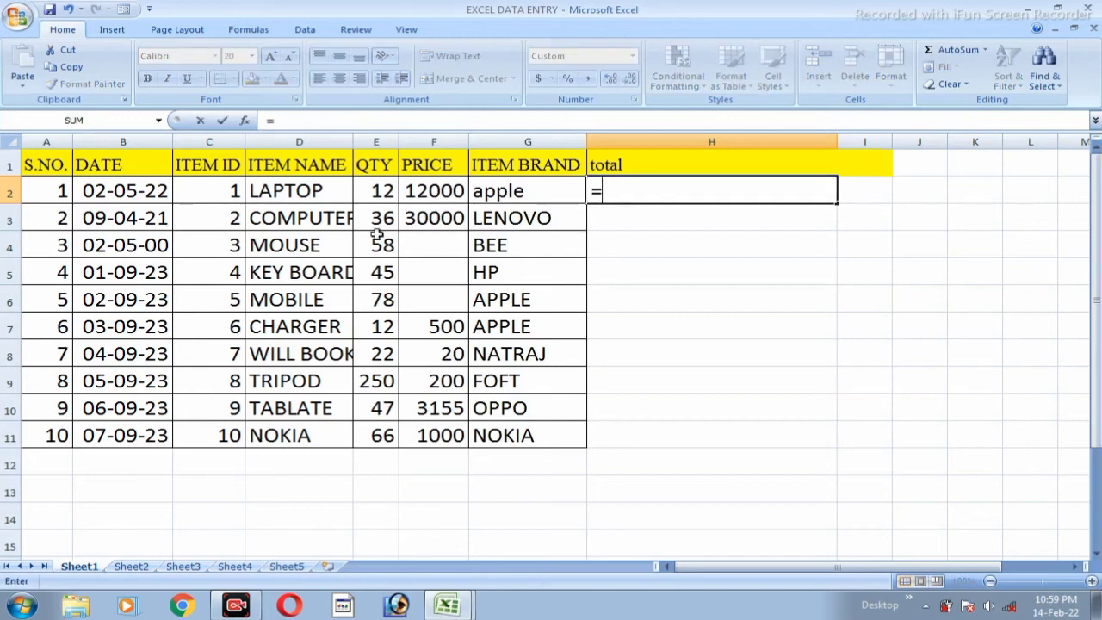
click(383, 191)
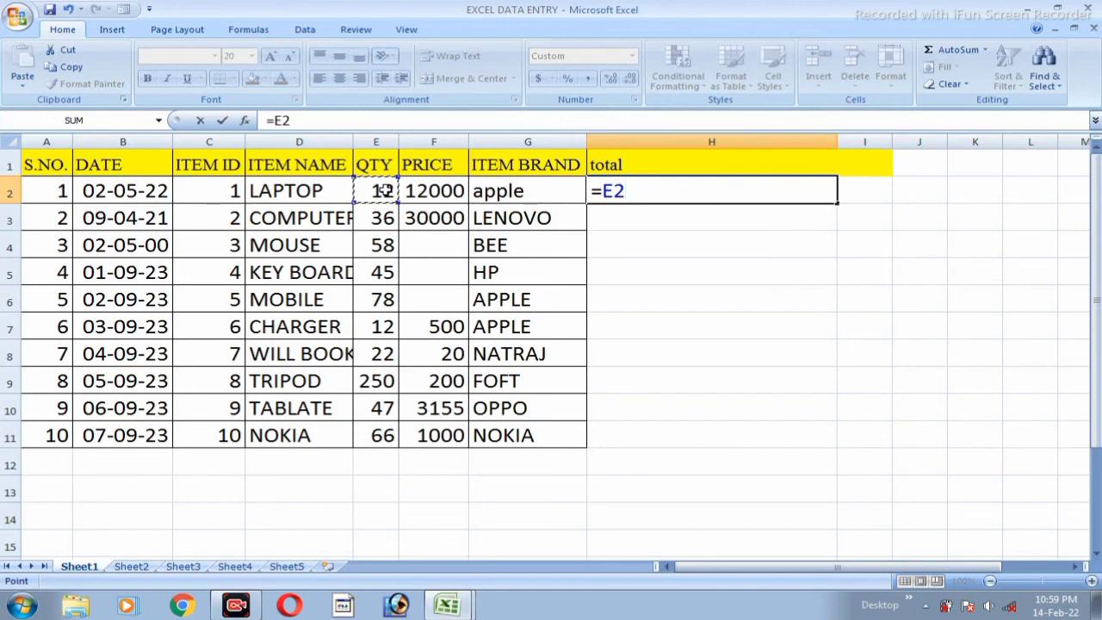
text(*)
click(424, 191)
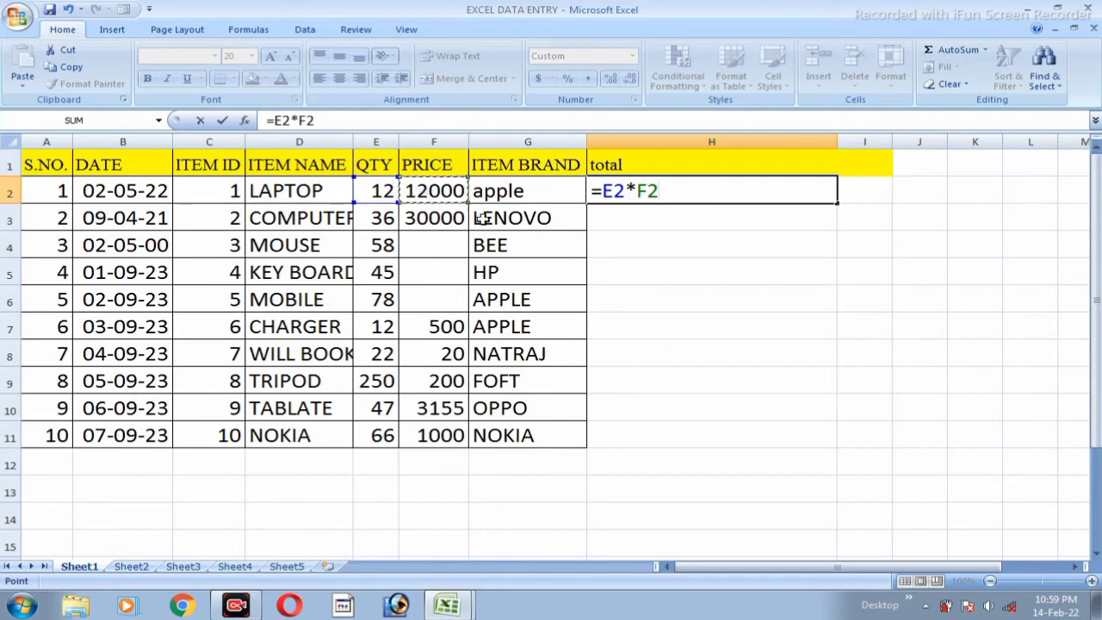
key(Return)
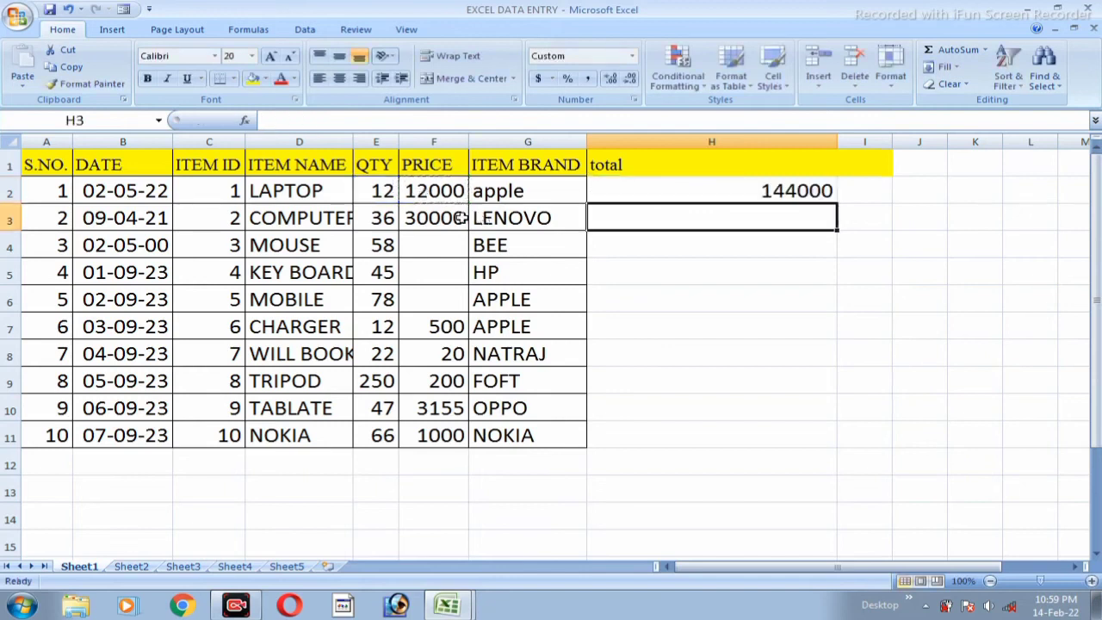
click(627, 196)
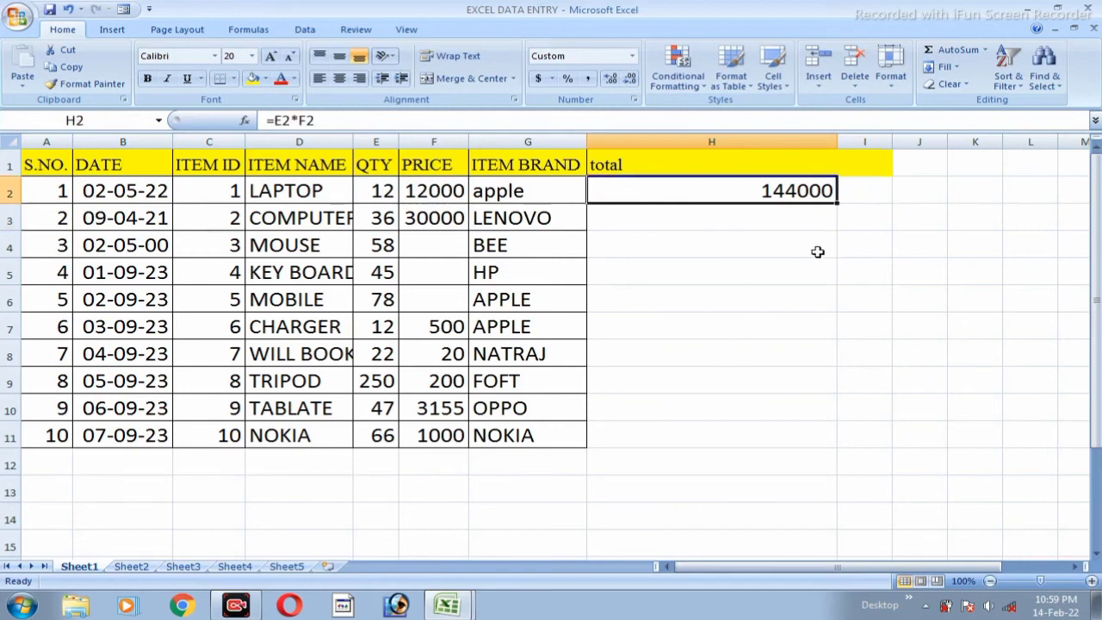
drag(835, 204, 849, 441)
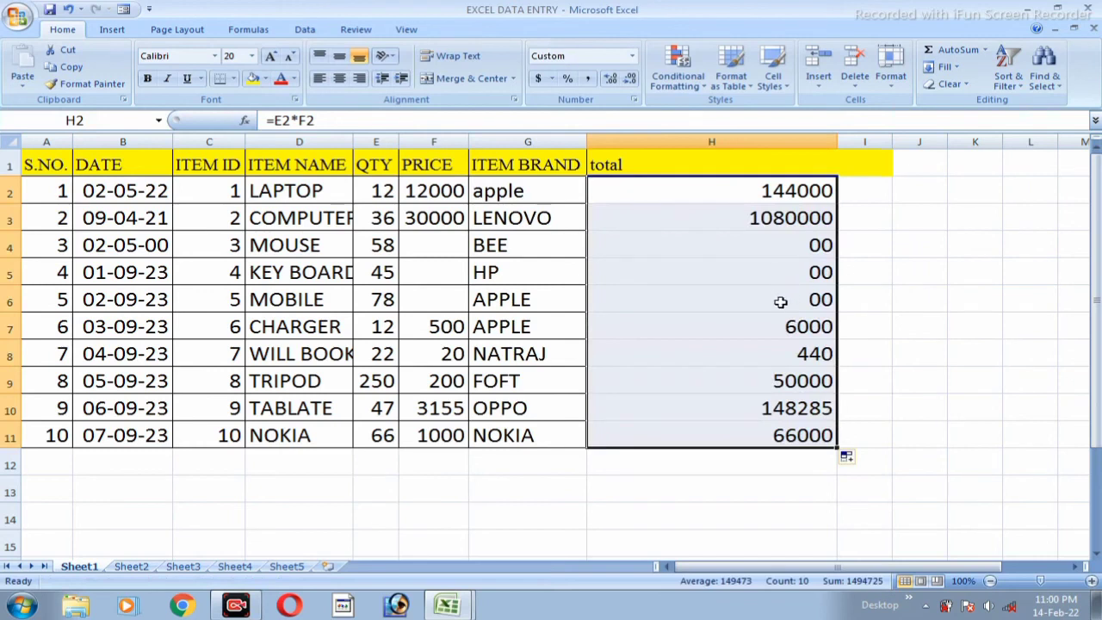
key(ctrl+z)
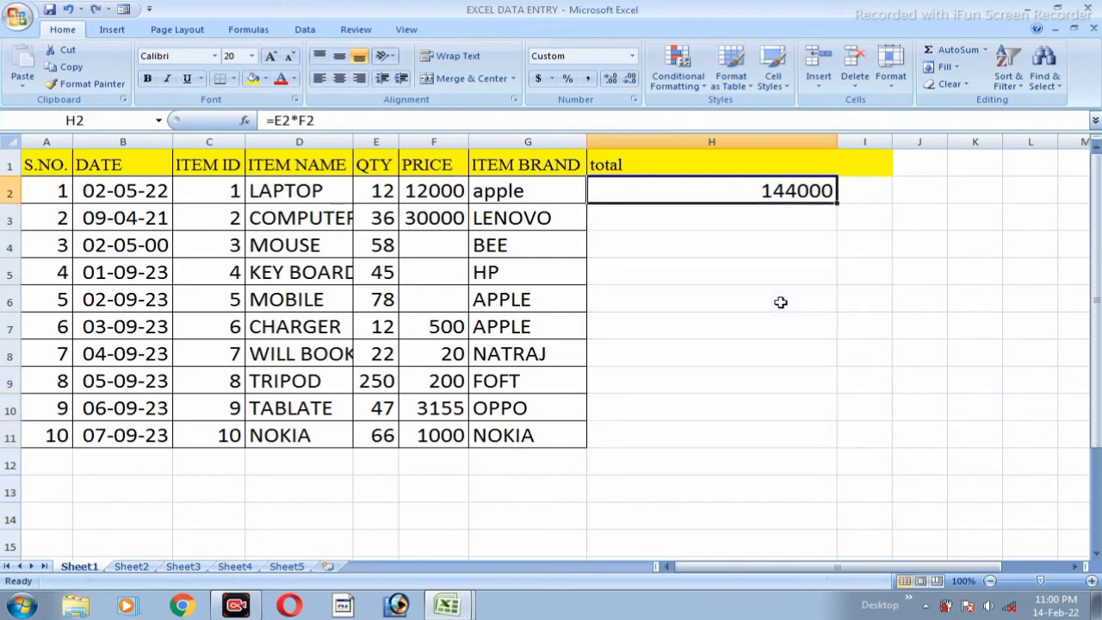
key(ctrl+z)
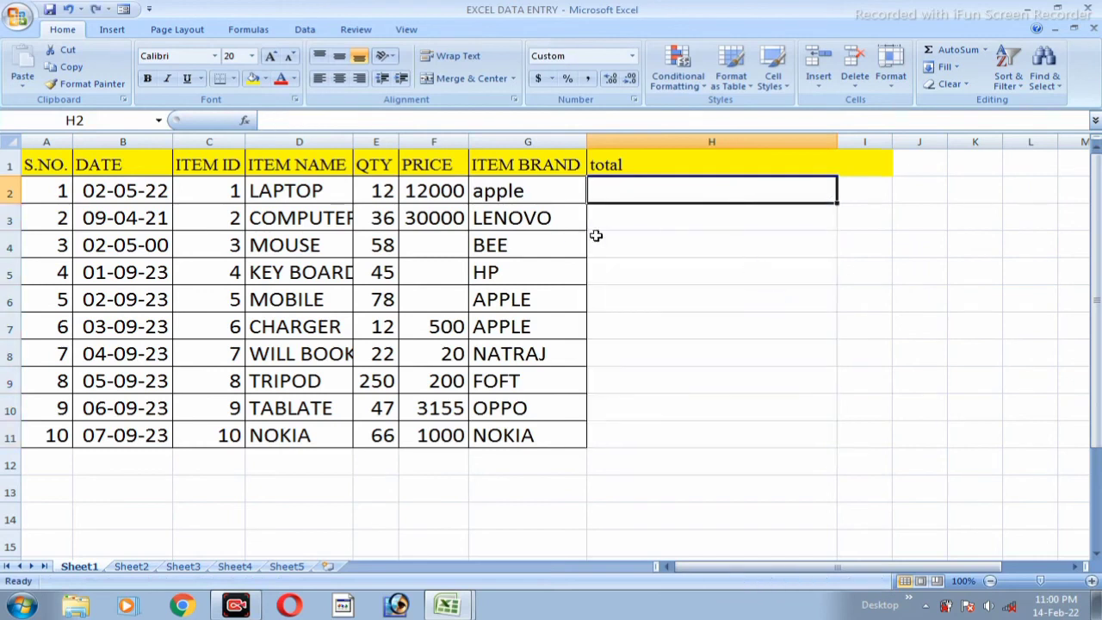
Widen column E and delete its QTY heading and quantities
click(332, 193)
click(382, 197)
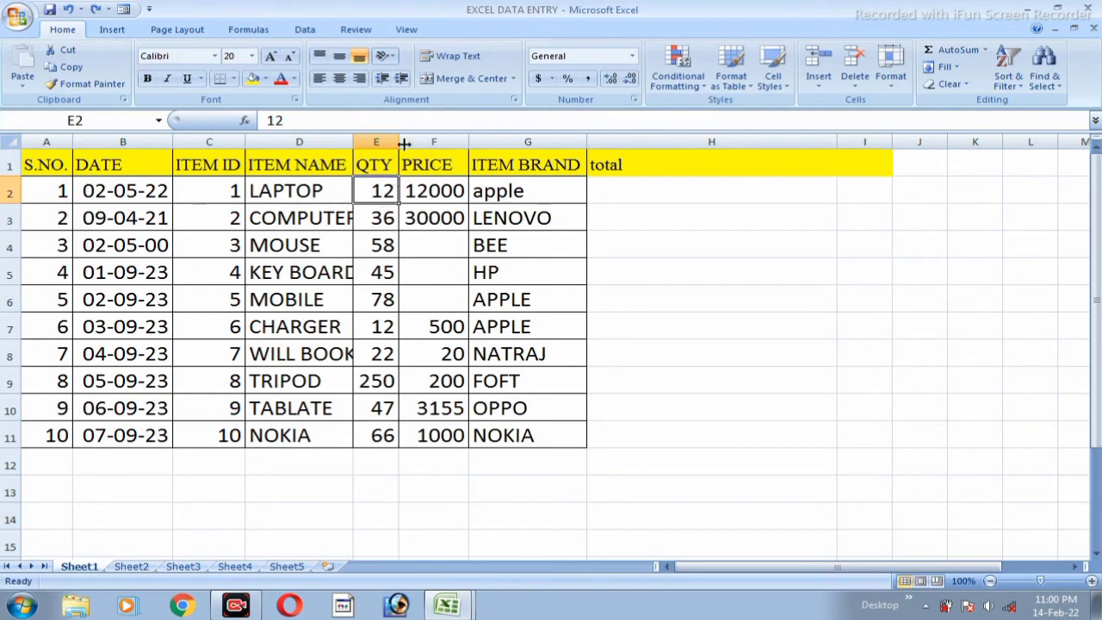
drag(399, 142, 437, 142)
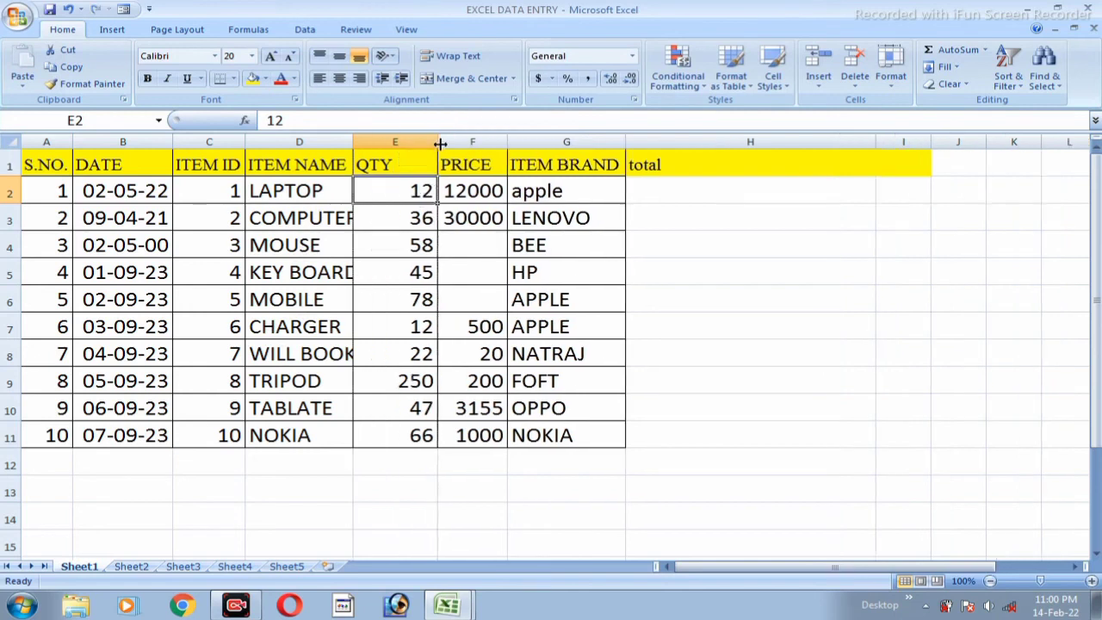
double_click(416, 191)
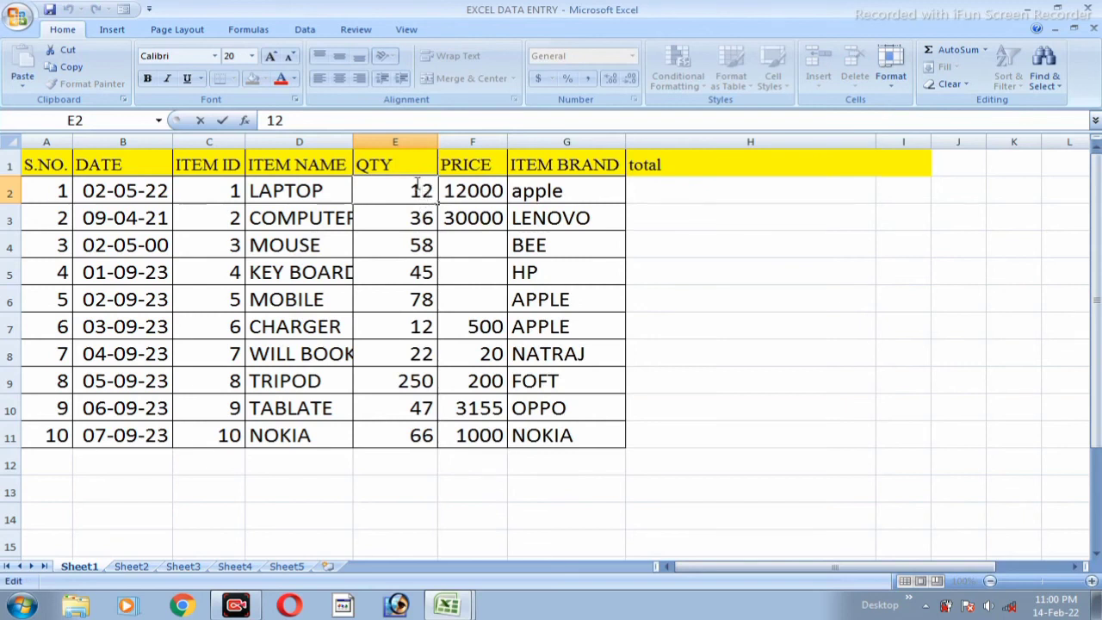
click(403, 140)
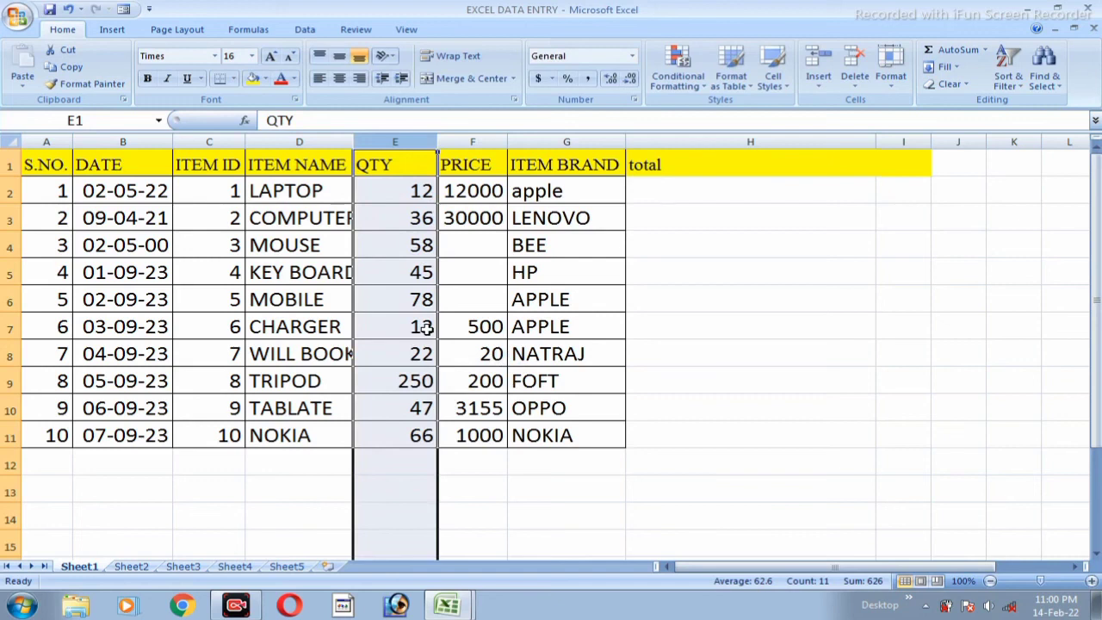
key(Delete)
Enter 12pcs as the laptop quantity in E2
click(381, 188)
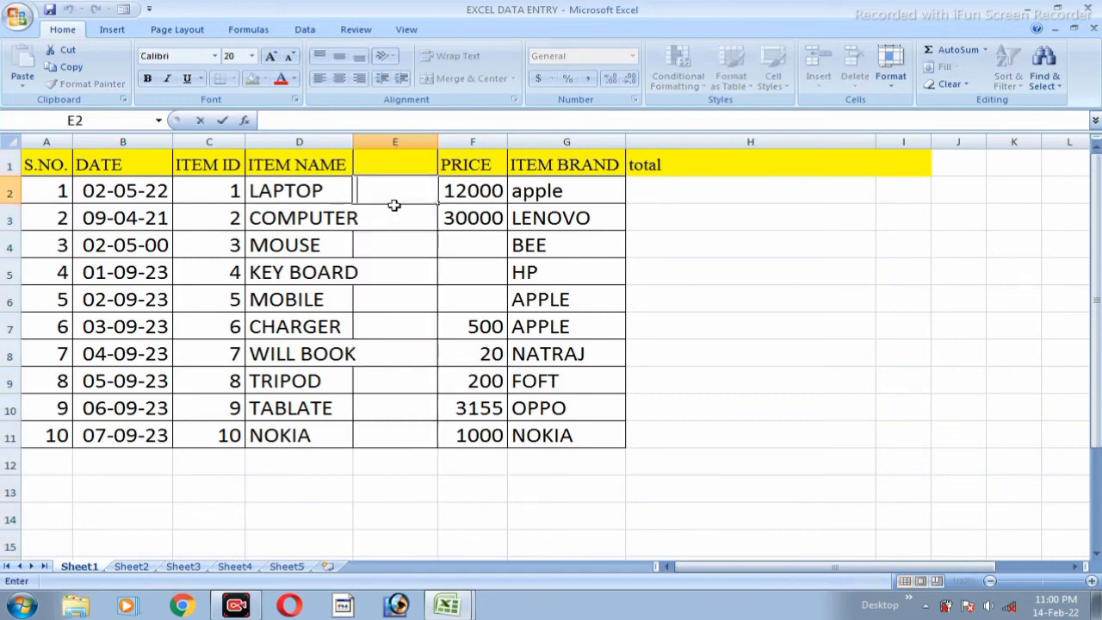
text(12)
text(pcs)
key(Return)
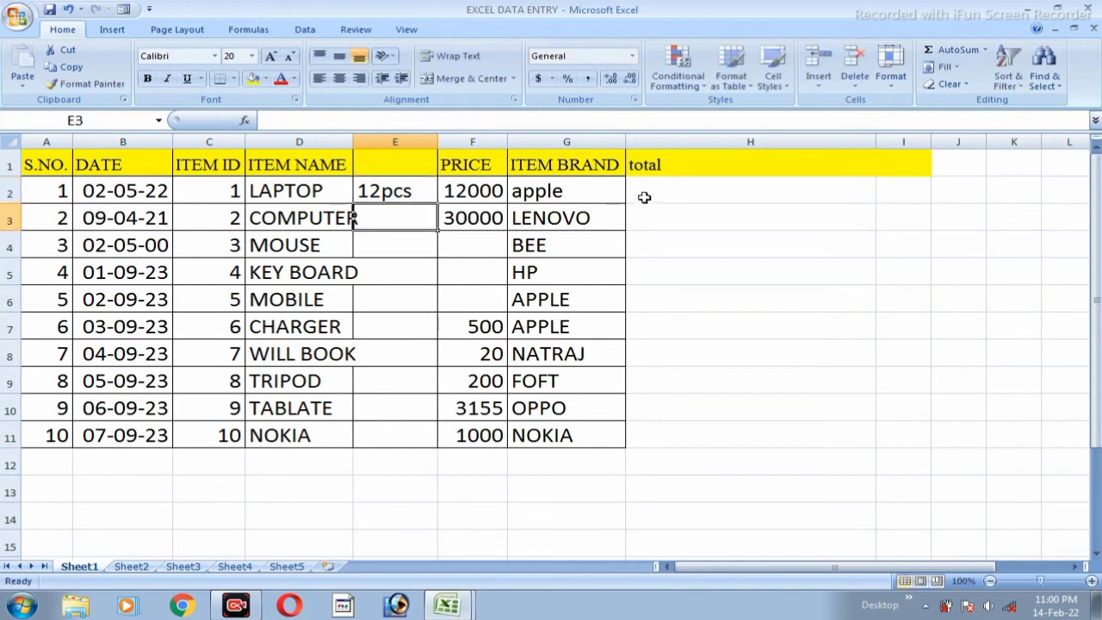
click(637, 194)
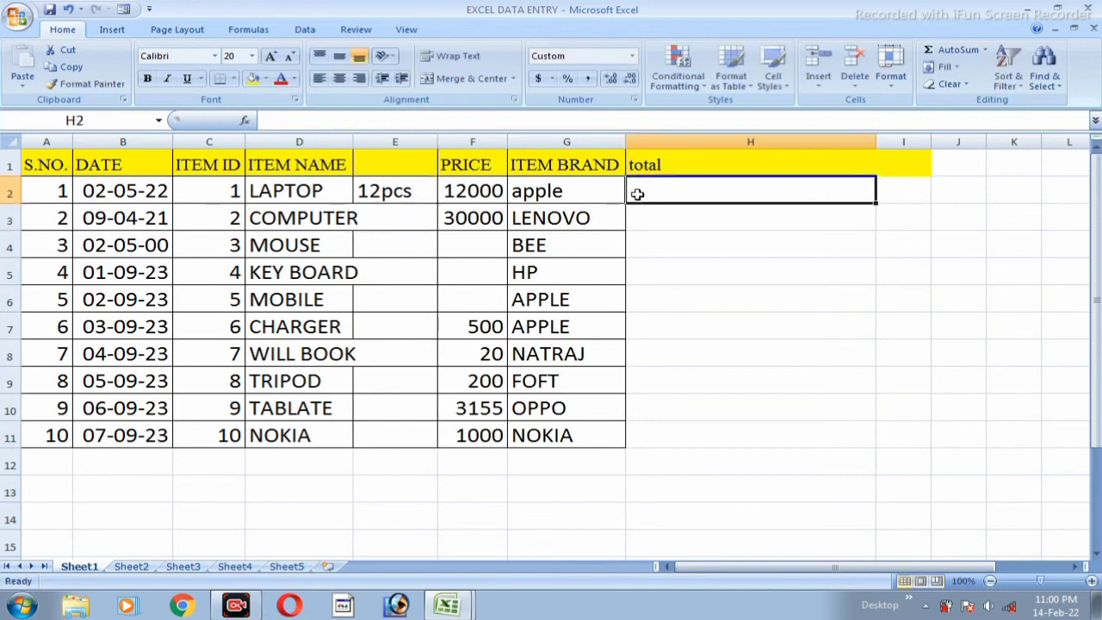
Enter =E2*F2 in H2, inspect the #VALUE! result, and widen the PRICE column F
text(=)
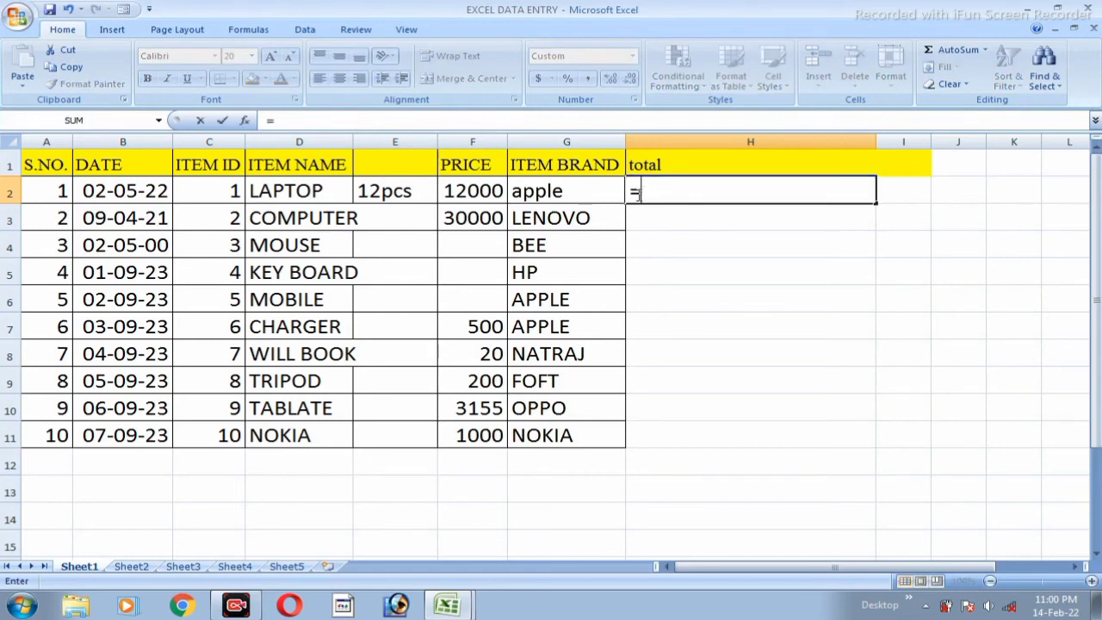
click(388, 191)
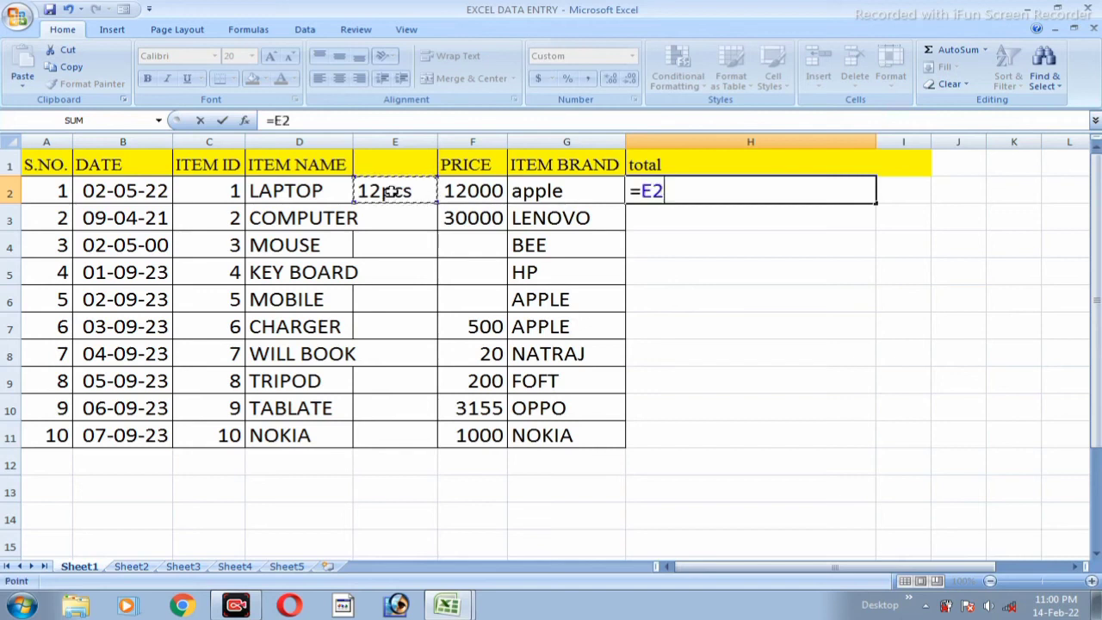
text(*)
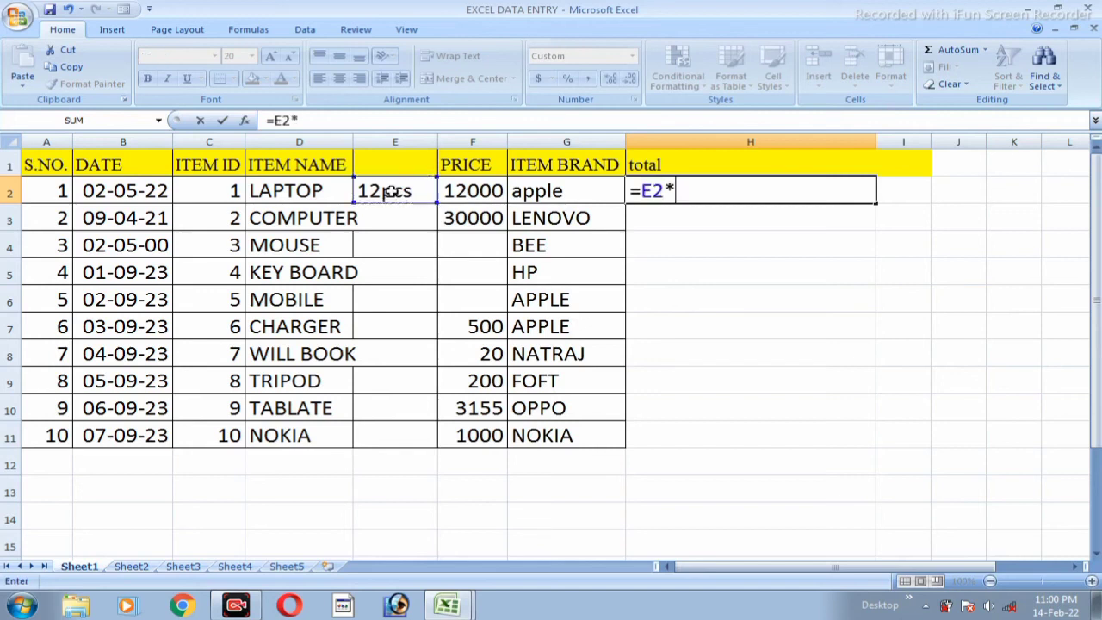
click(470, 194)
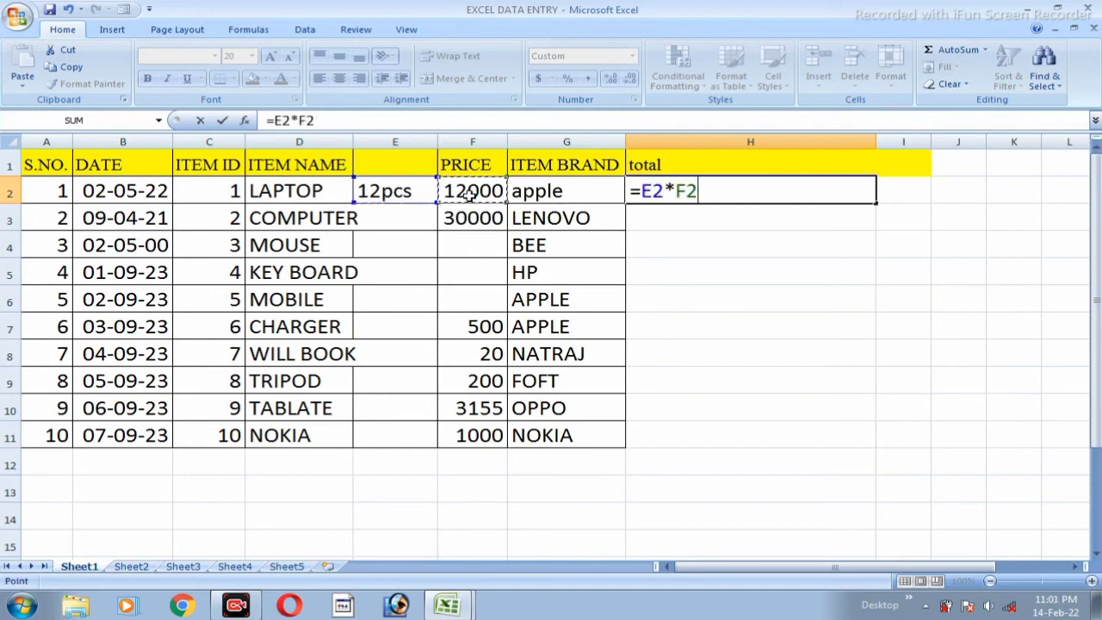
key(Return)
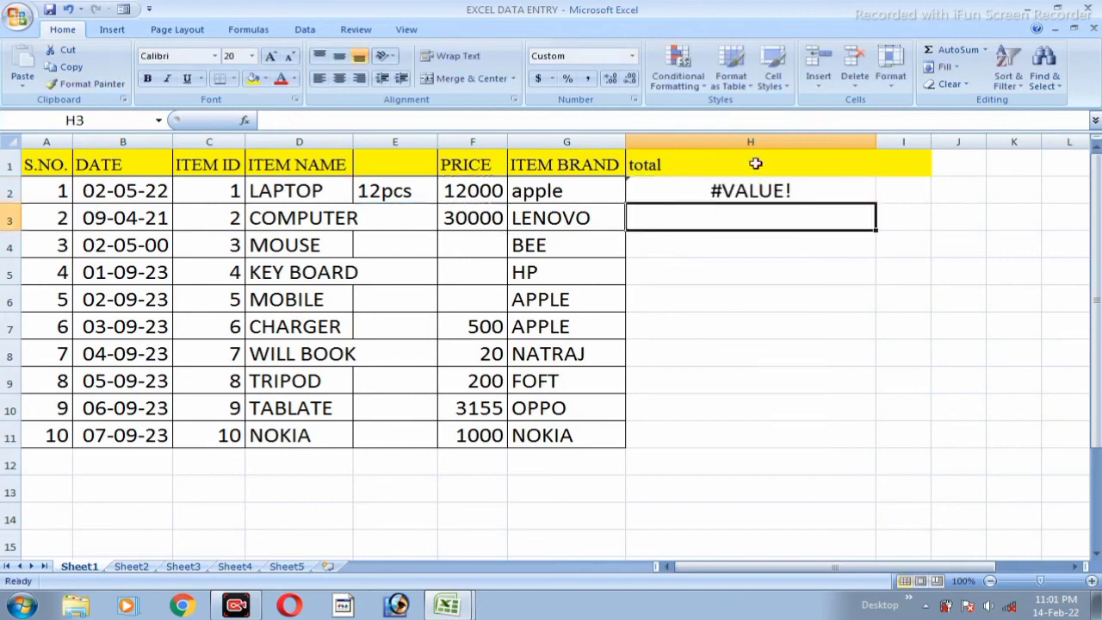
click(711, 184)
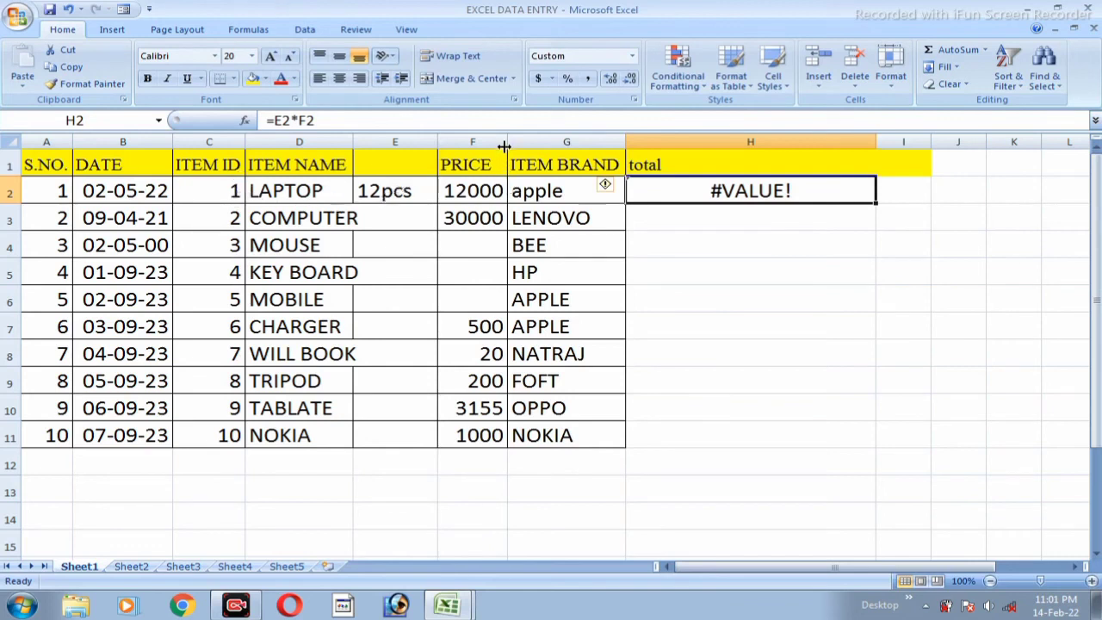
drag(505, 146, 586, 146)
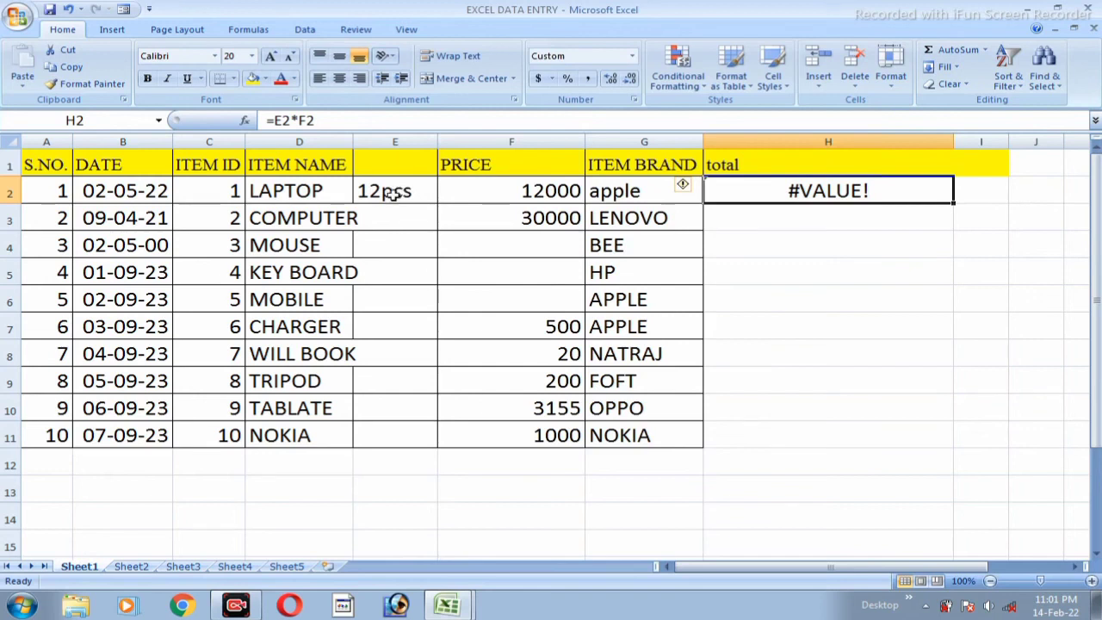
Change E2 from '12pcs' to 12 and give column E a custom # "pcs" number format
double_click(392, 195)
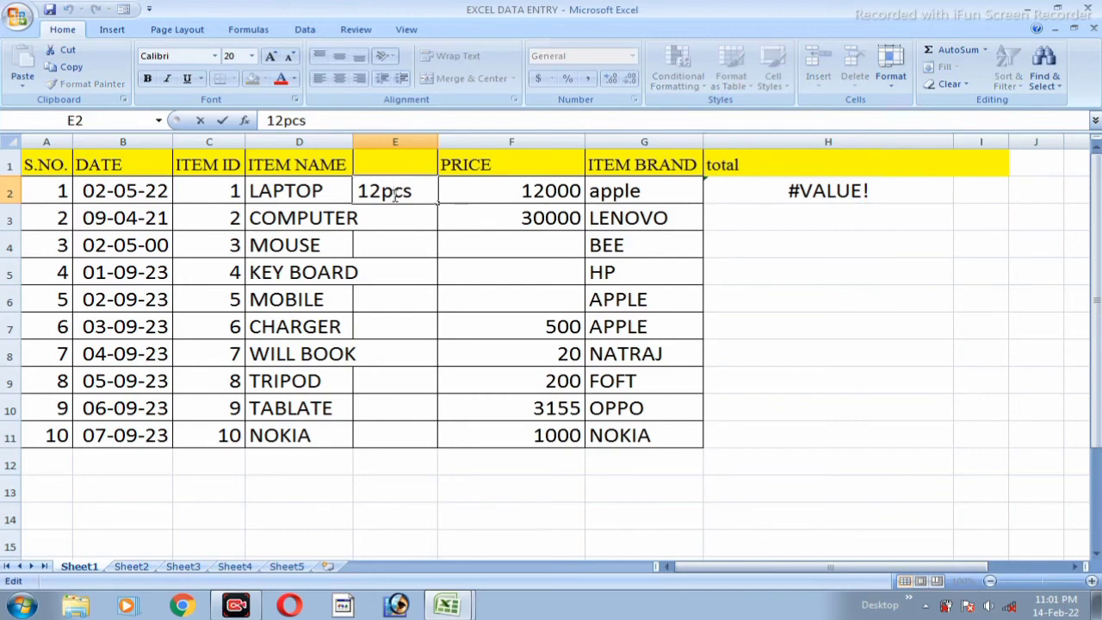
key(BackSpace)
key(BackSpace)
key(BackSpace)
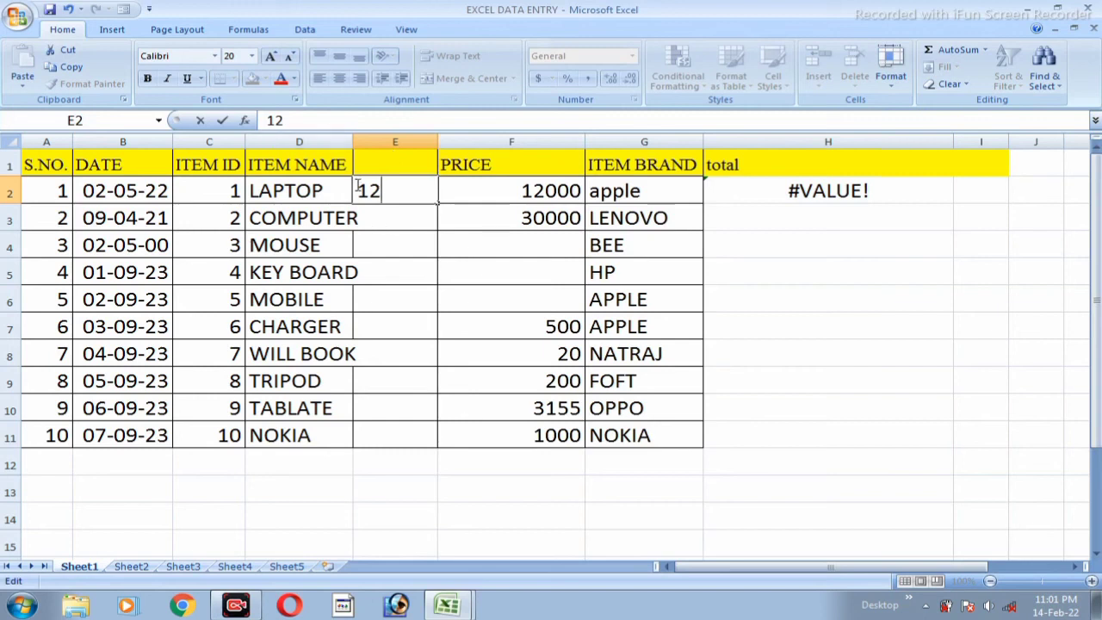
click(390, 140)
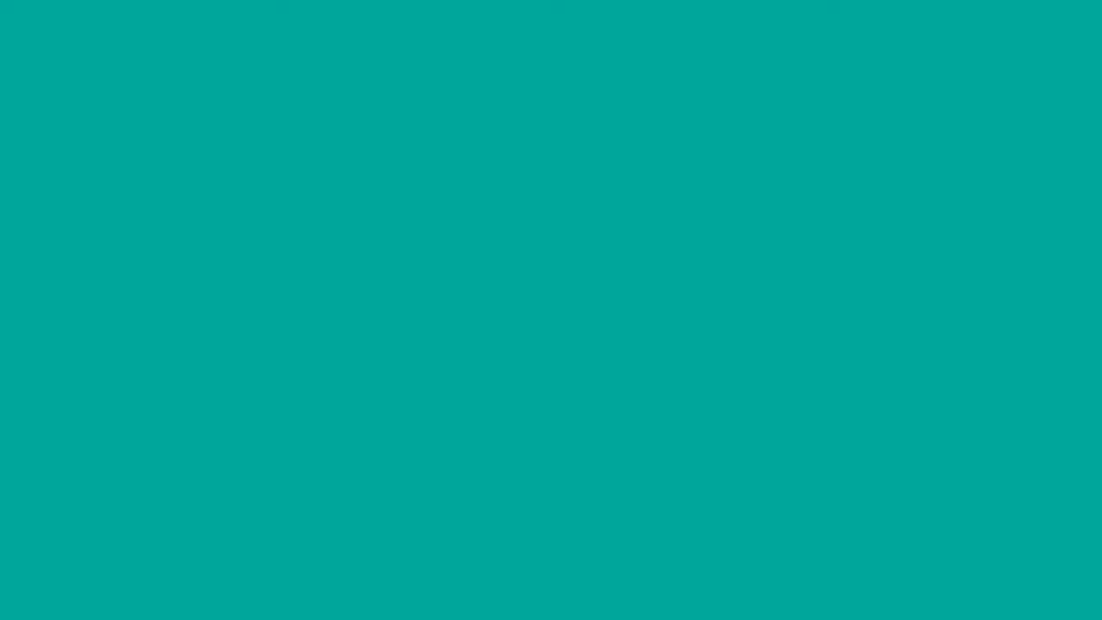
right_click(402, 231)
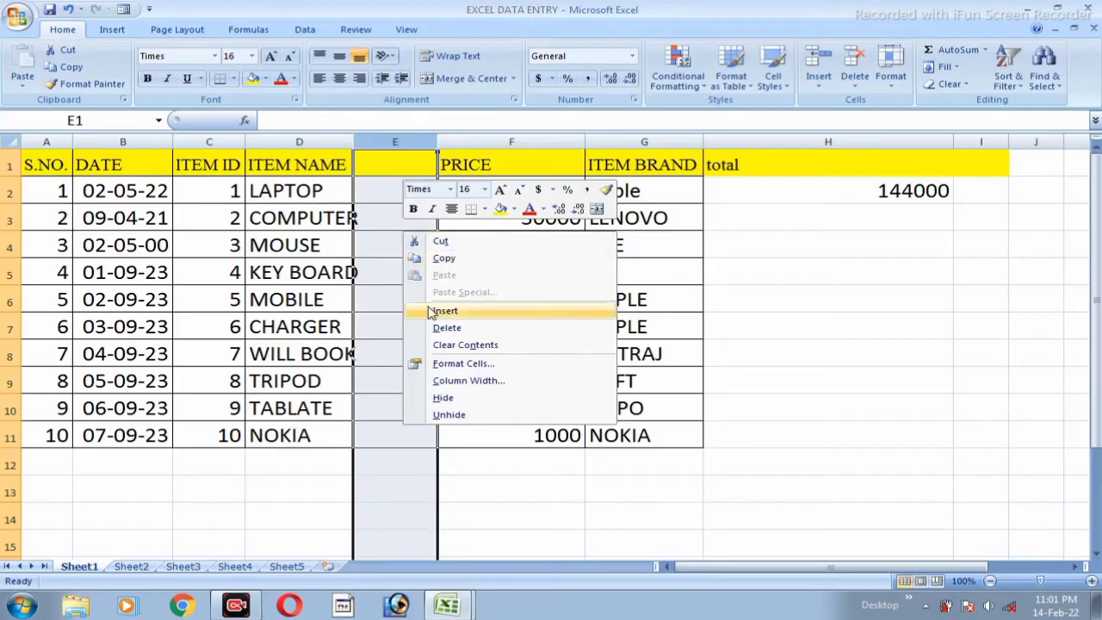
click(480, 365)
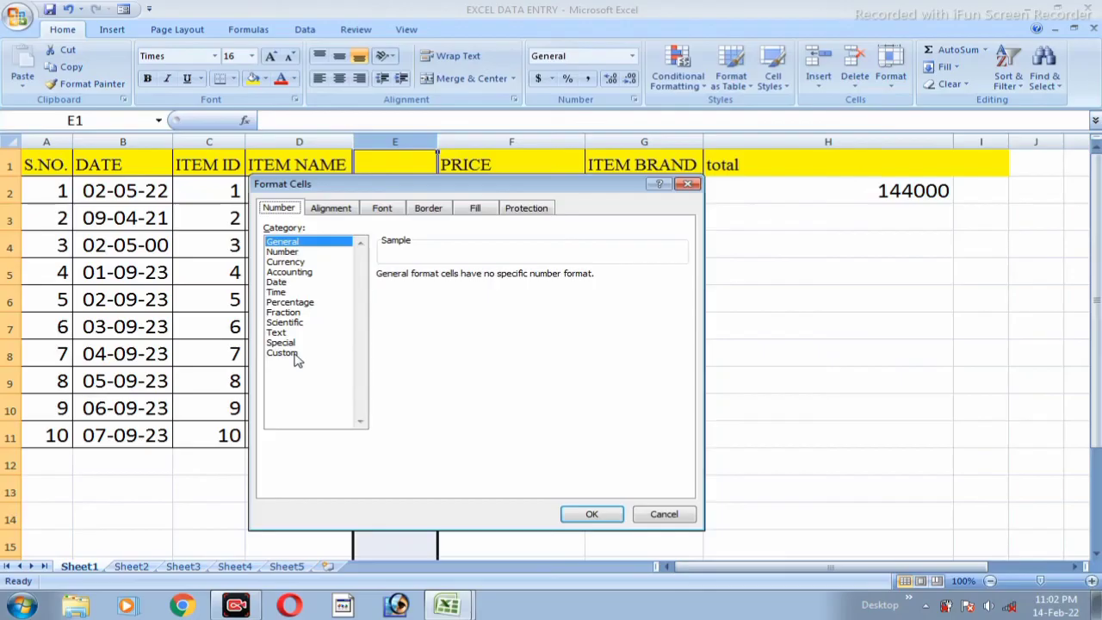
click(285, 353)
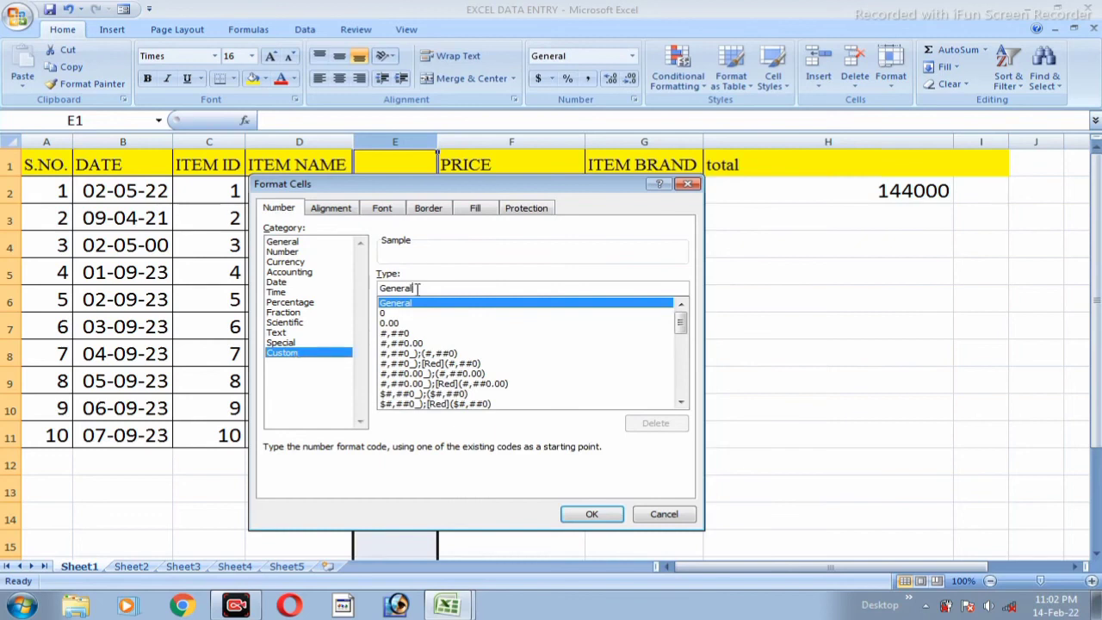
key(BackSpace)
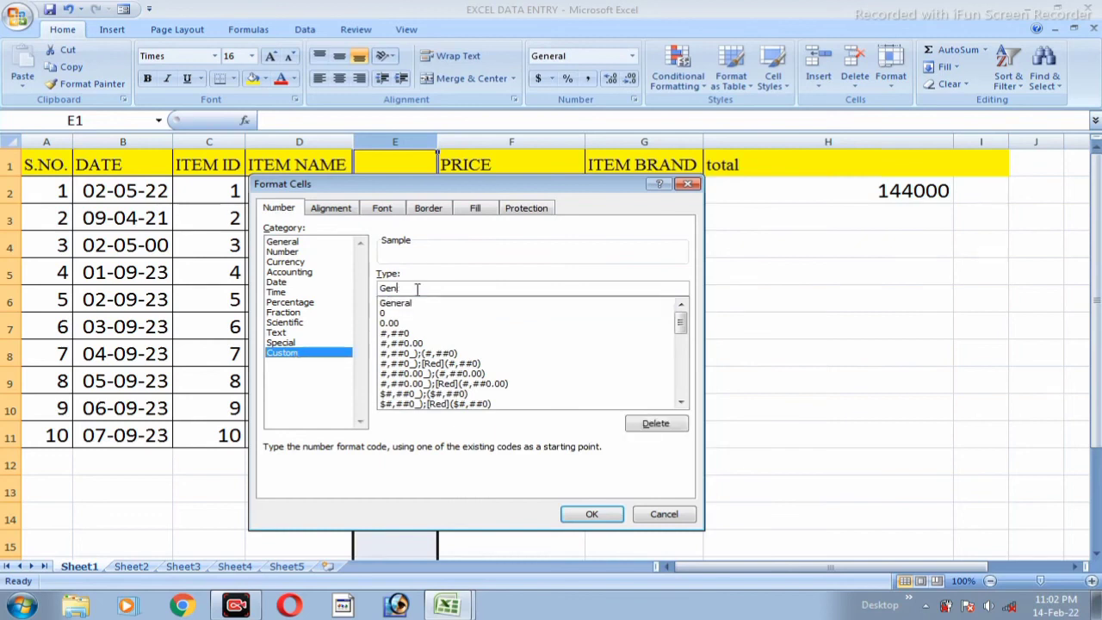
key(BackSpace)
key(BackSpace)
key(BackSpace)
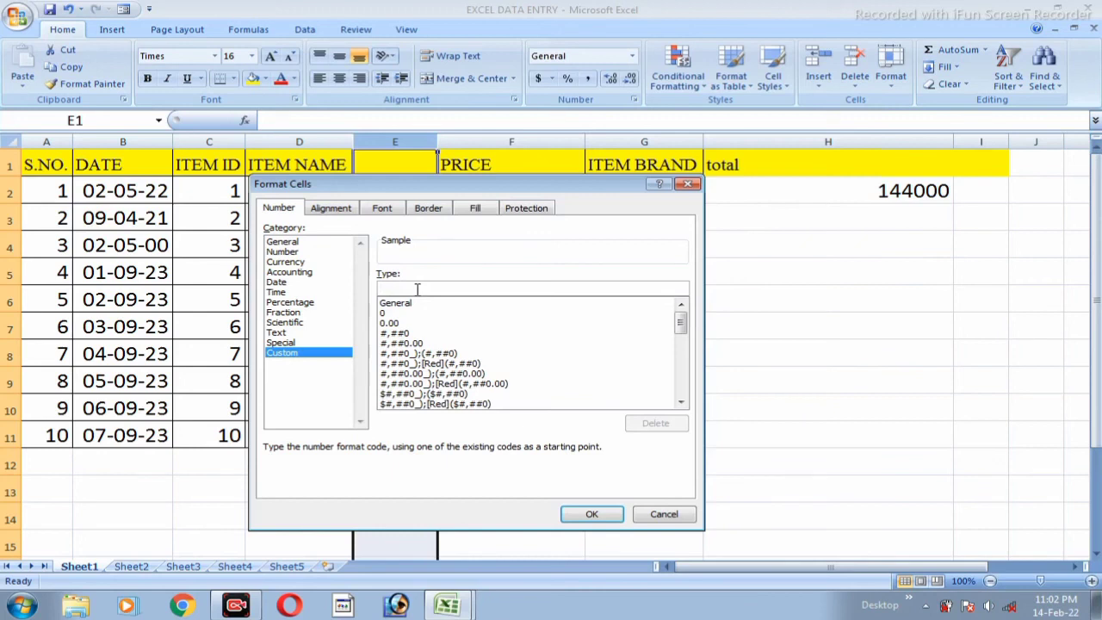
text(3)
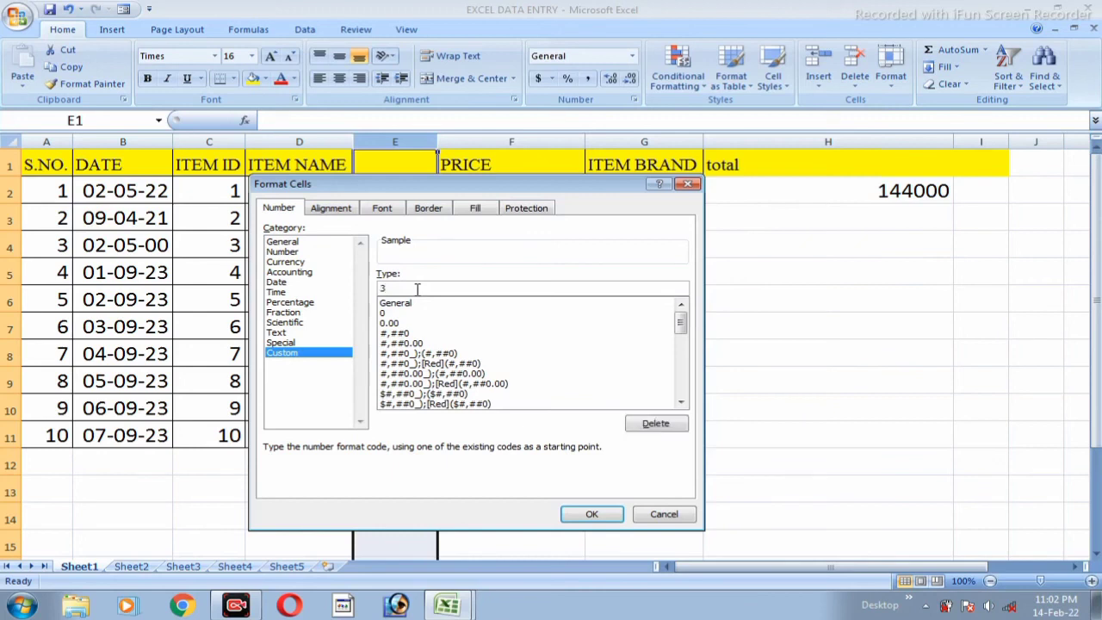
key(BackSpace)
text(# " pcs)
click(594, 514)
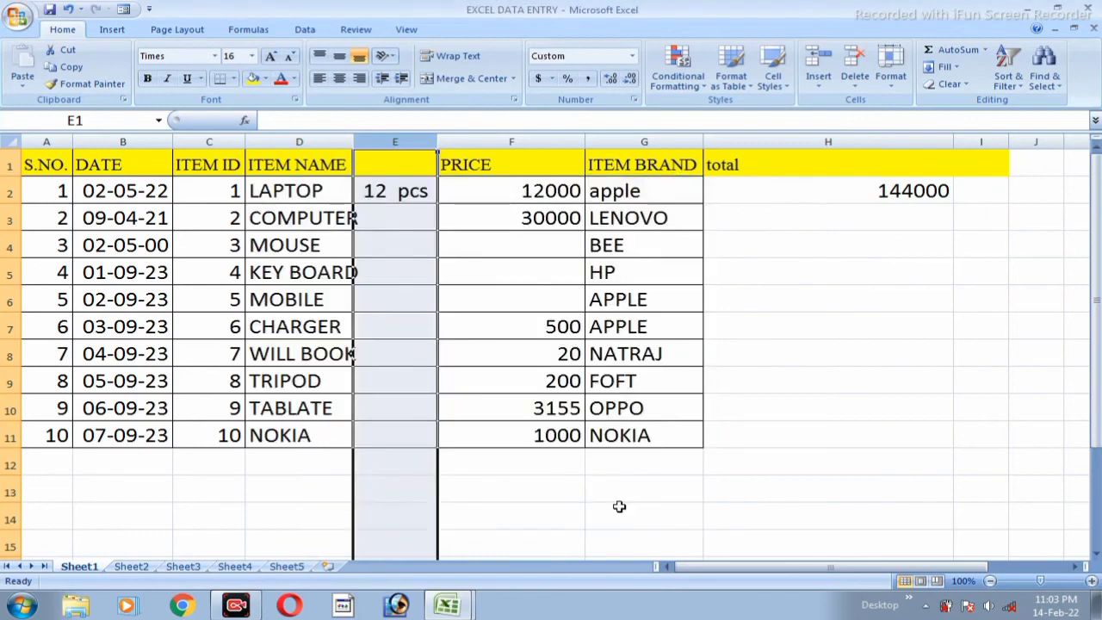
Widen column E and re-enter =E2*F2 in H2, showing 144000
click(389, 190)
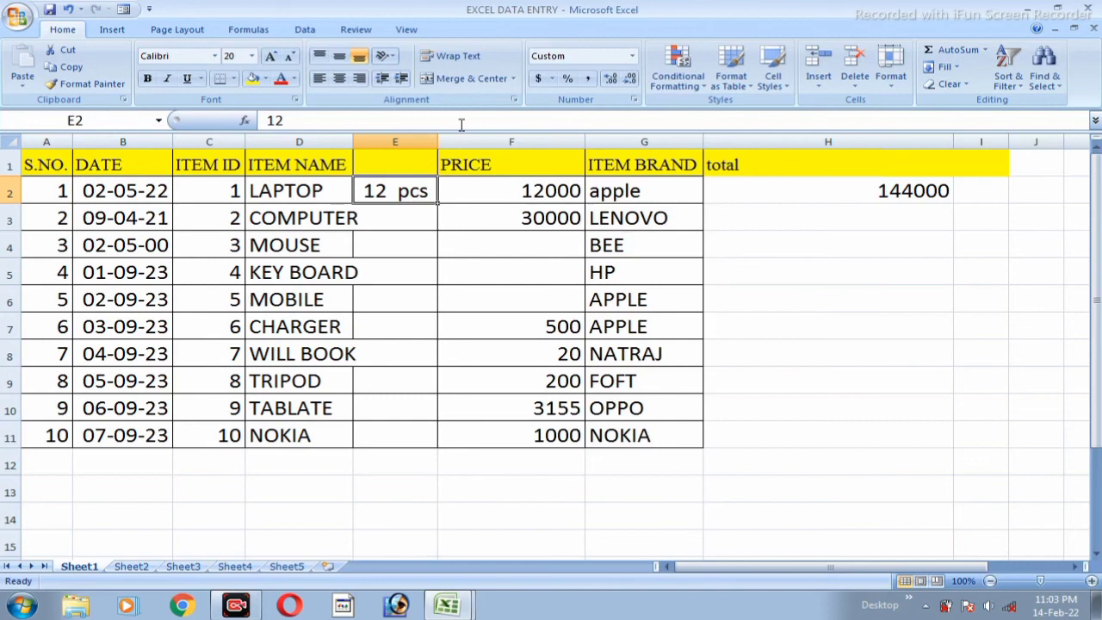
drag(434, 138, 475, 138)
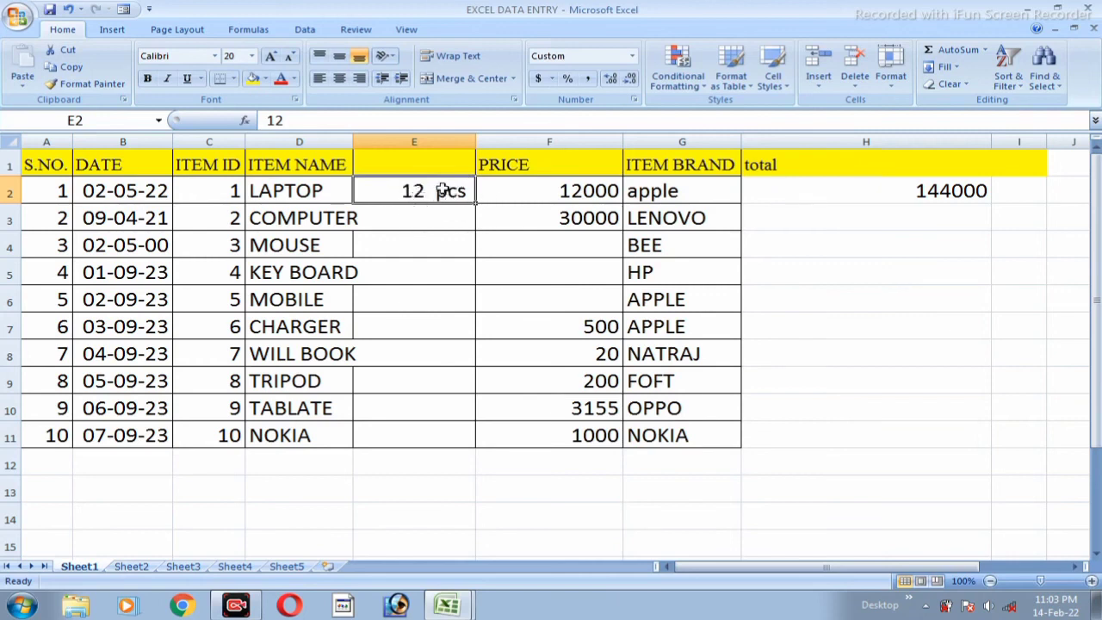
click(790, 186)
key(Delete)
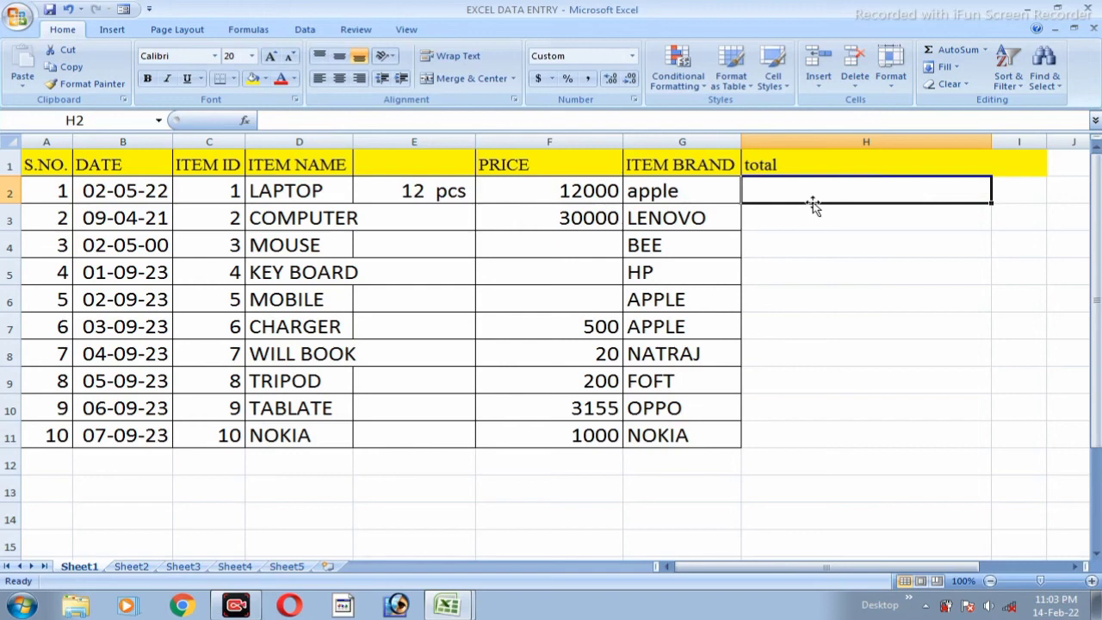
text(=)
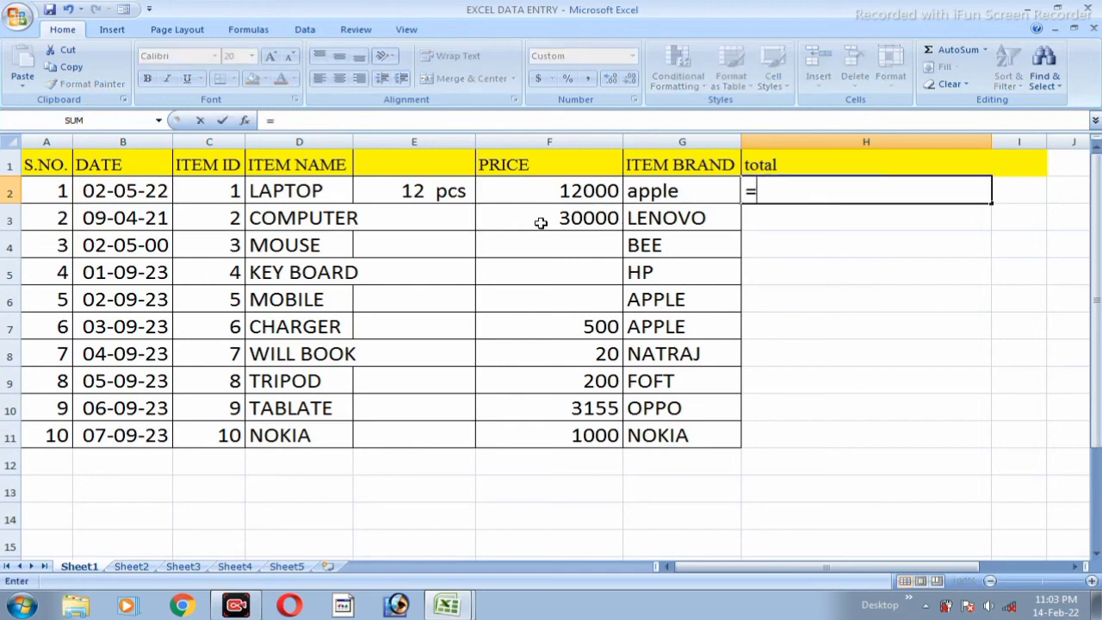
click(444, 199)
text(*)
click(504, 190)
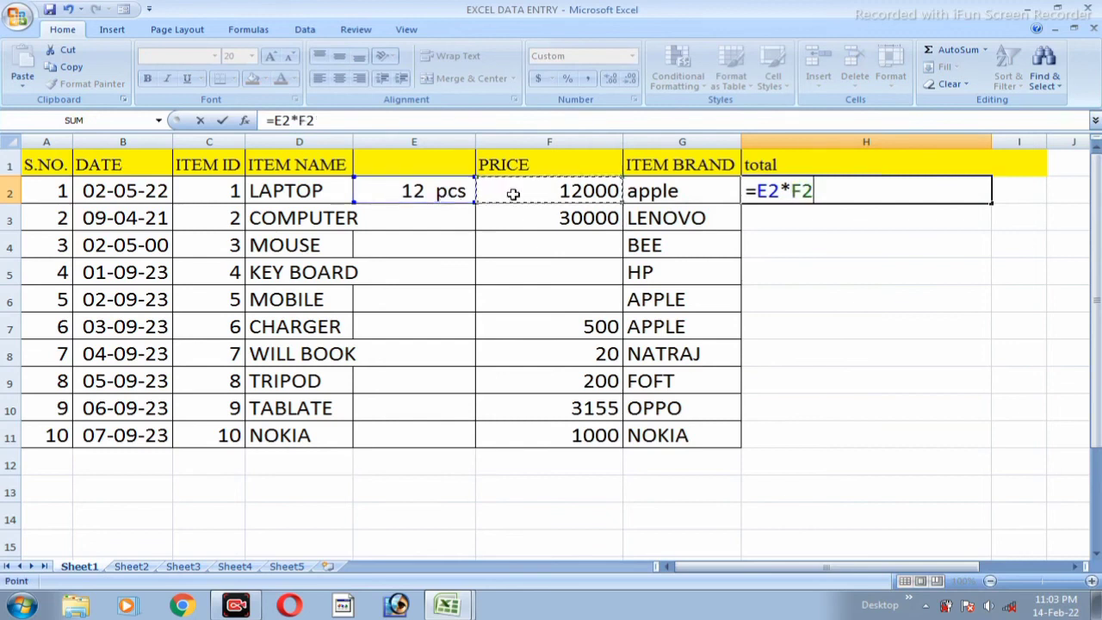
key(Return)
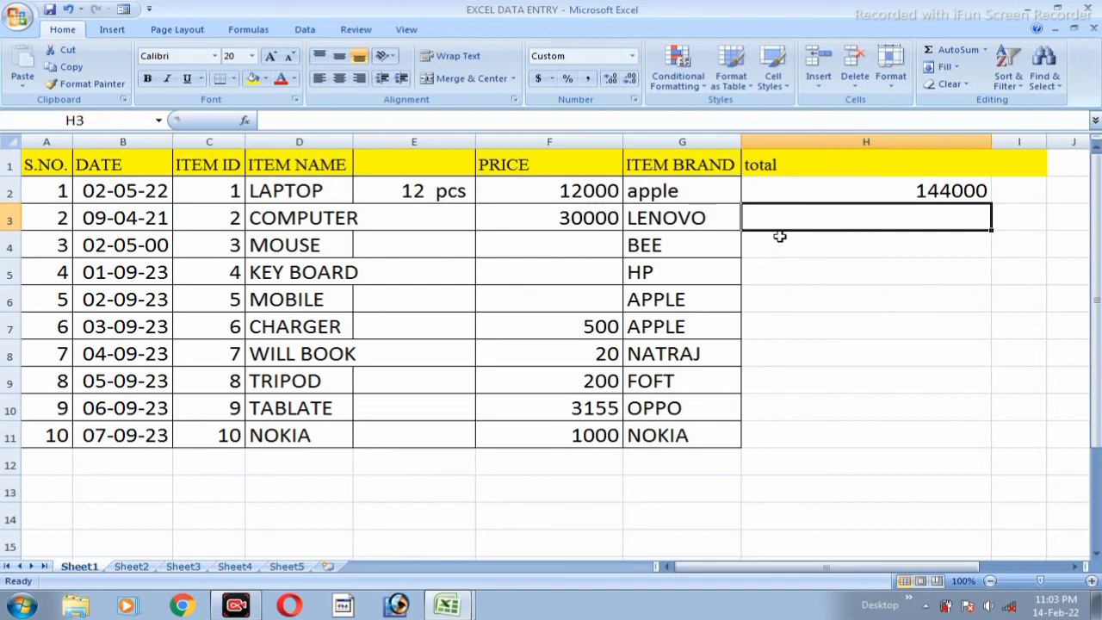
Inspect the H2 total formula, leaving it unchanged
click(848, 200)
double_click(851, 198)
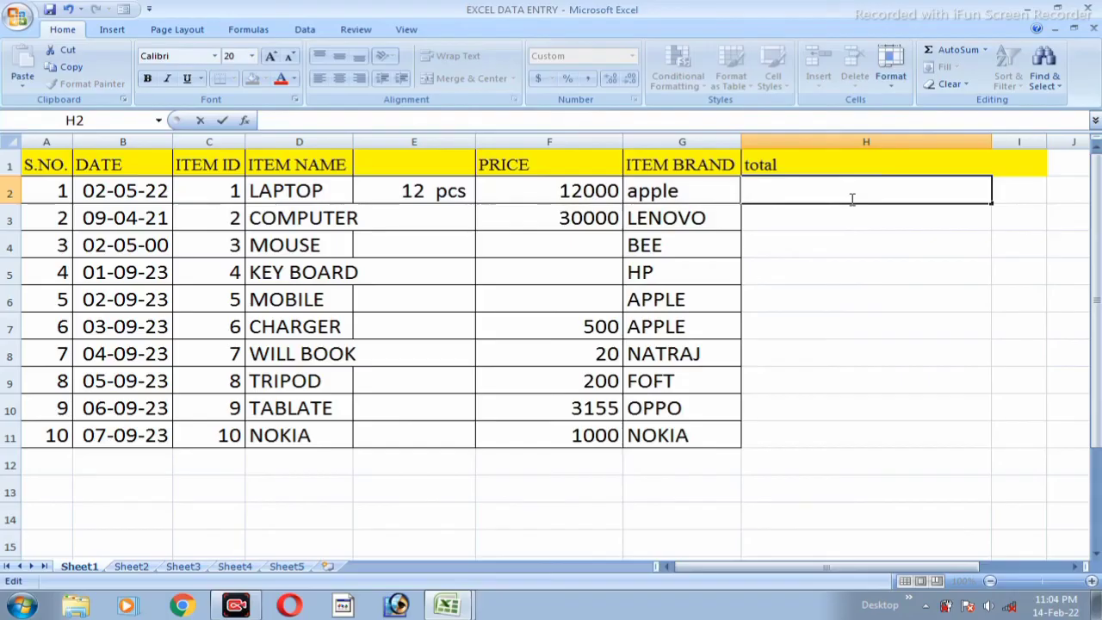
click(816, 240)
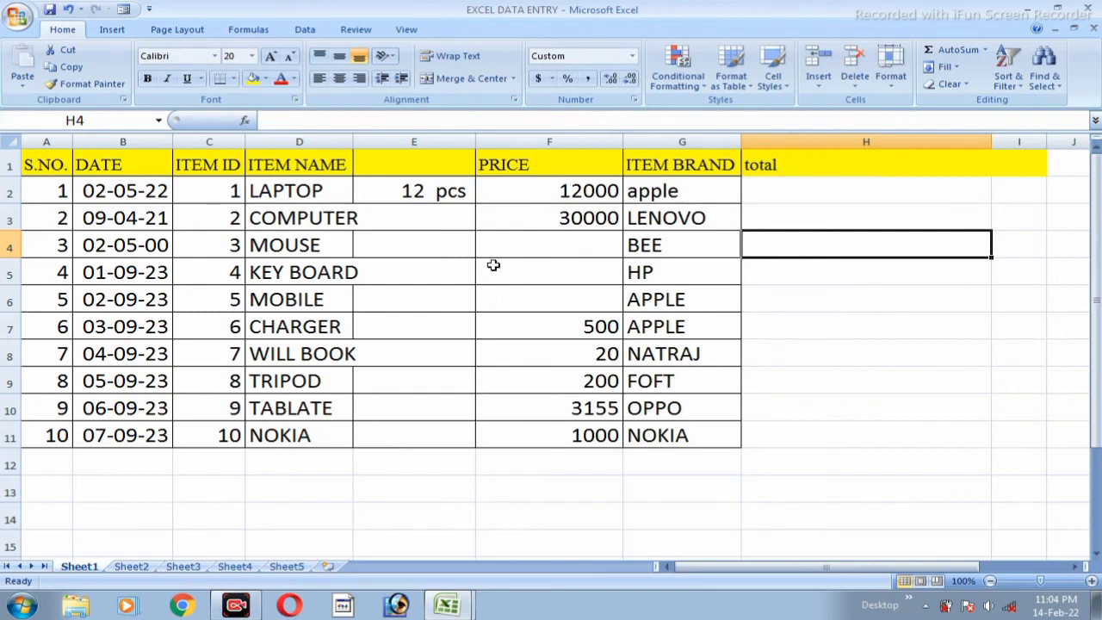
scroll(578, 264, down, 2)
scroll(580, 262, up, 2)
AutoSum the prices F7:F11 into F12, showing 4875
click(565, 465)
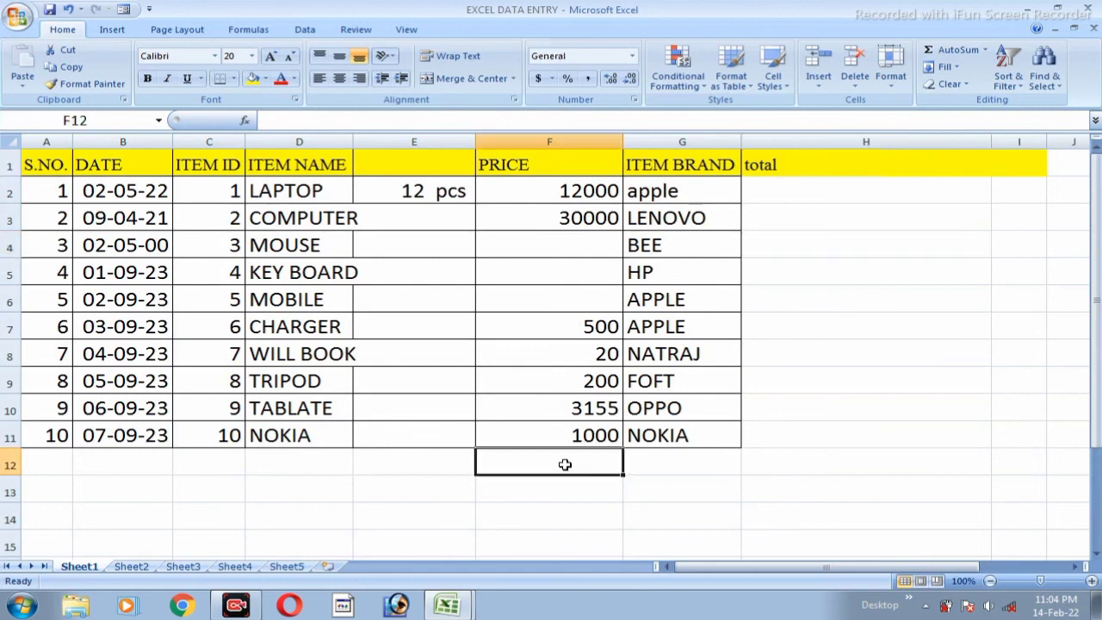
key(alt+equal)
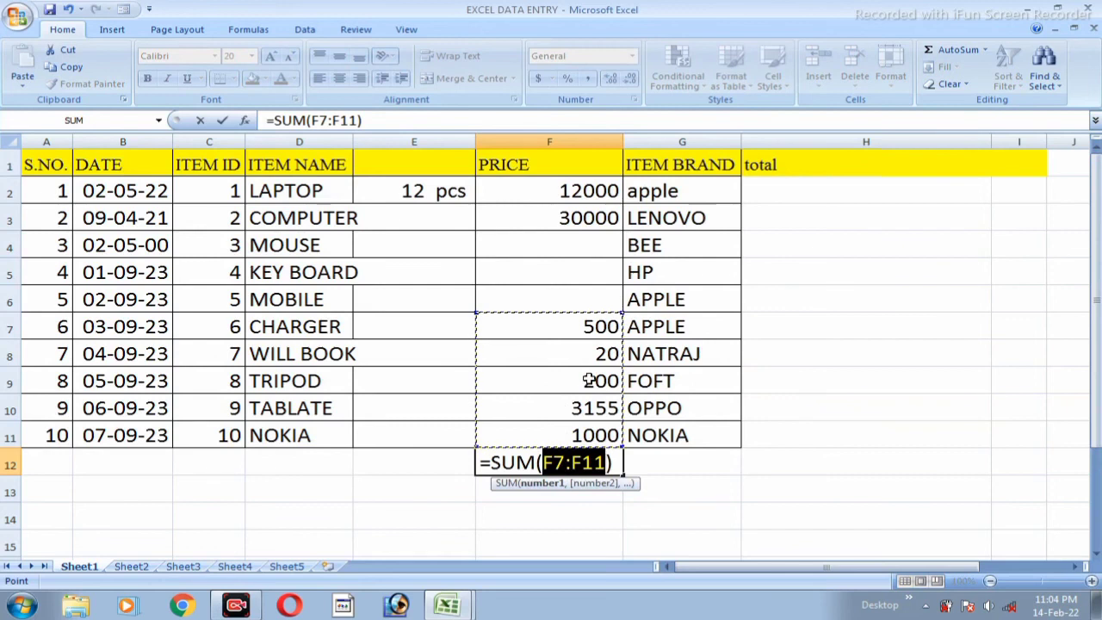
key(Return)
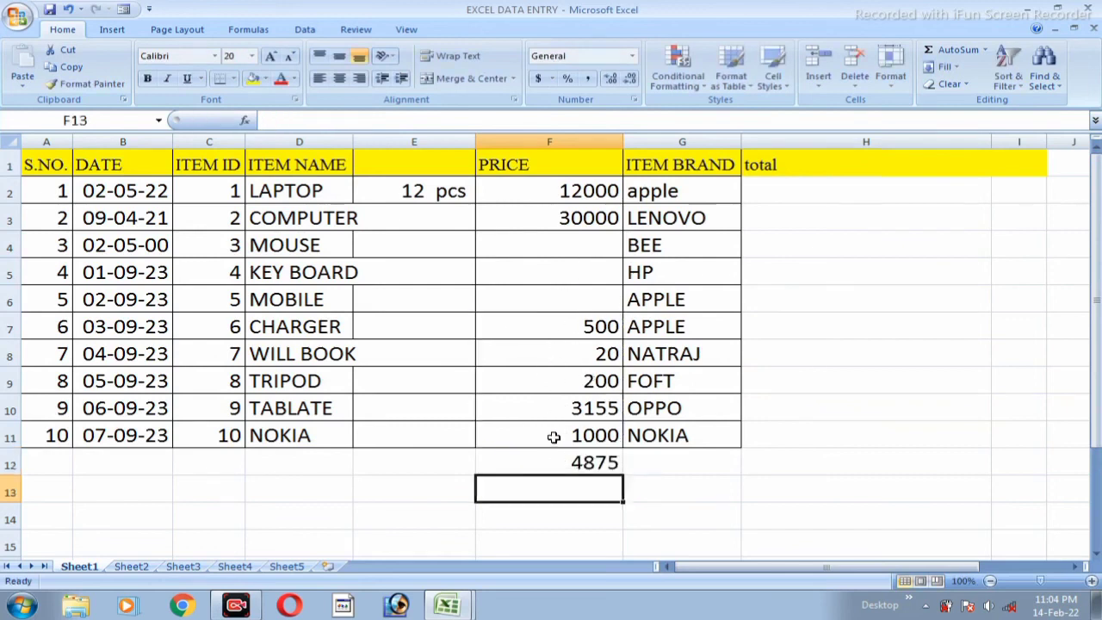
key(Up)
key(alt+equal)
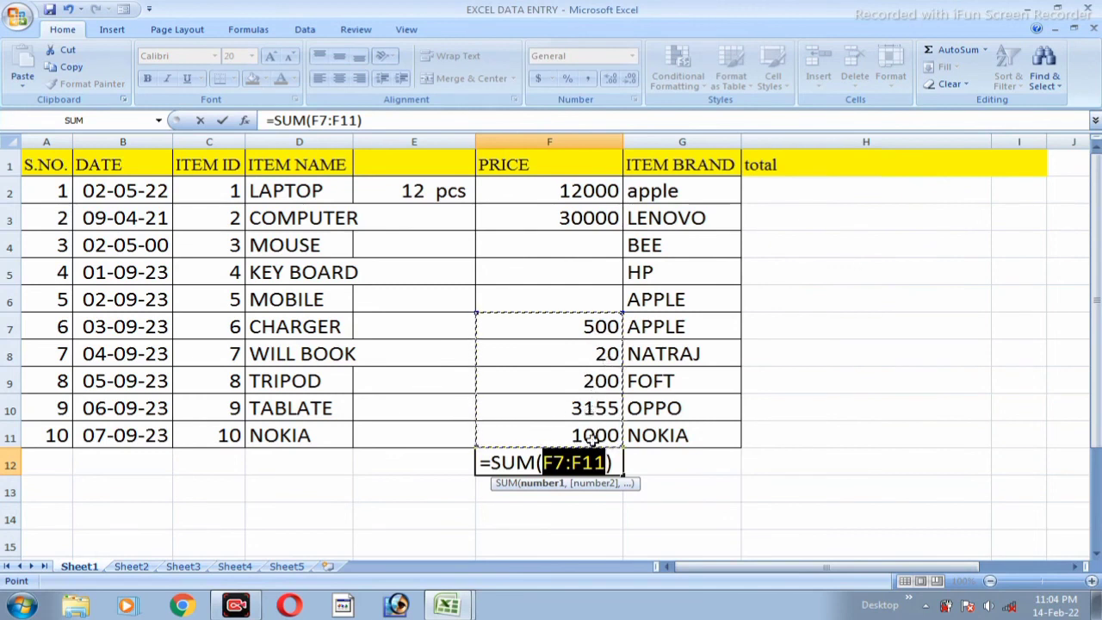
key(Return)
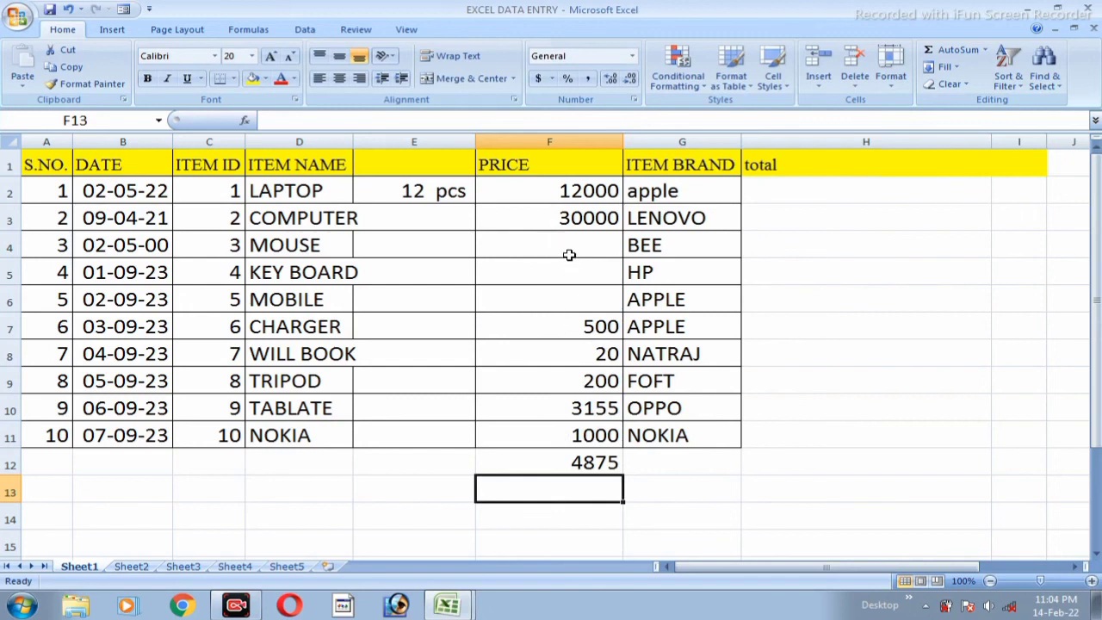
Fill the empty prices F4, F5 and F6 with 44, 55 and 55
drag(568, 238, 570, 305)
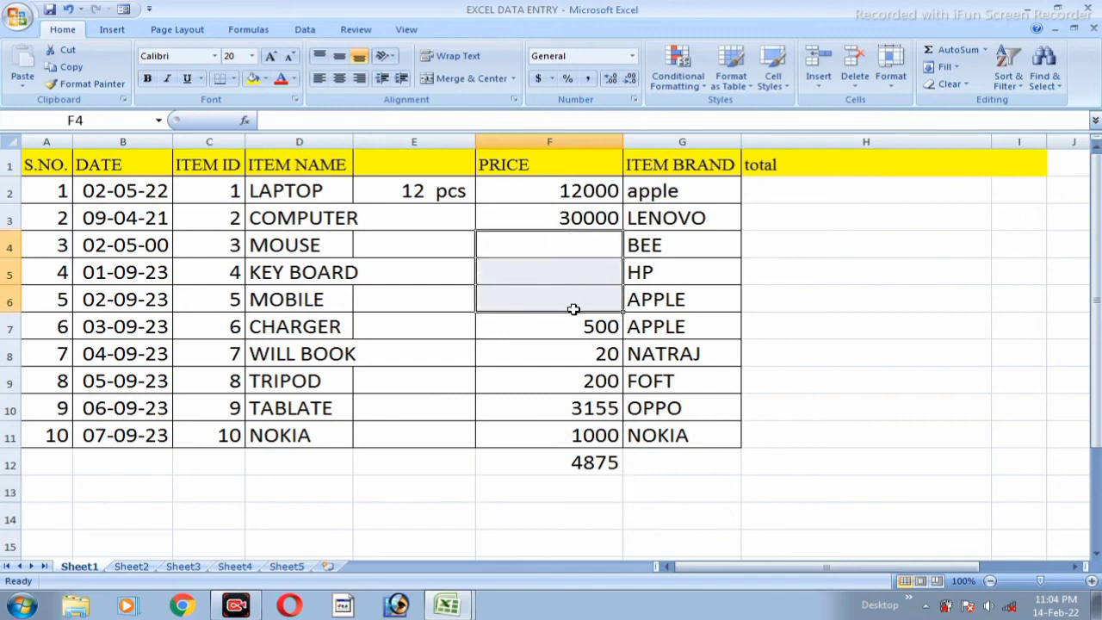
click(586, 360)
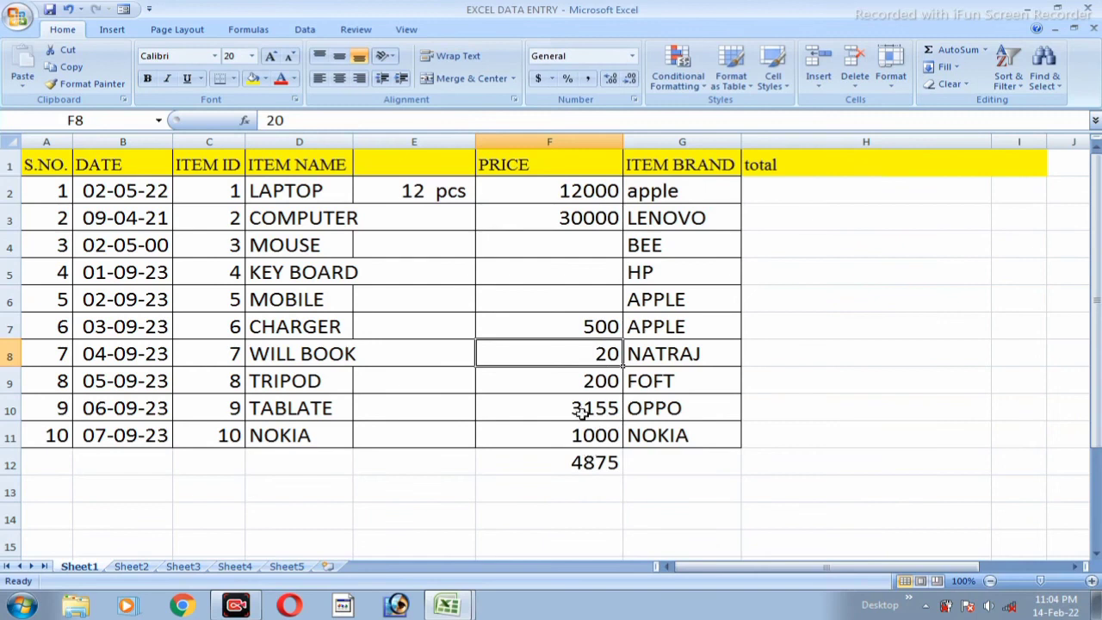
click(572, 250)
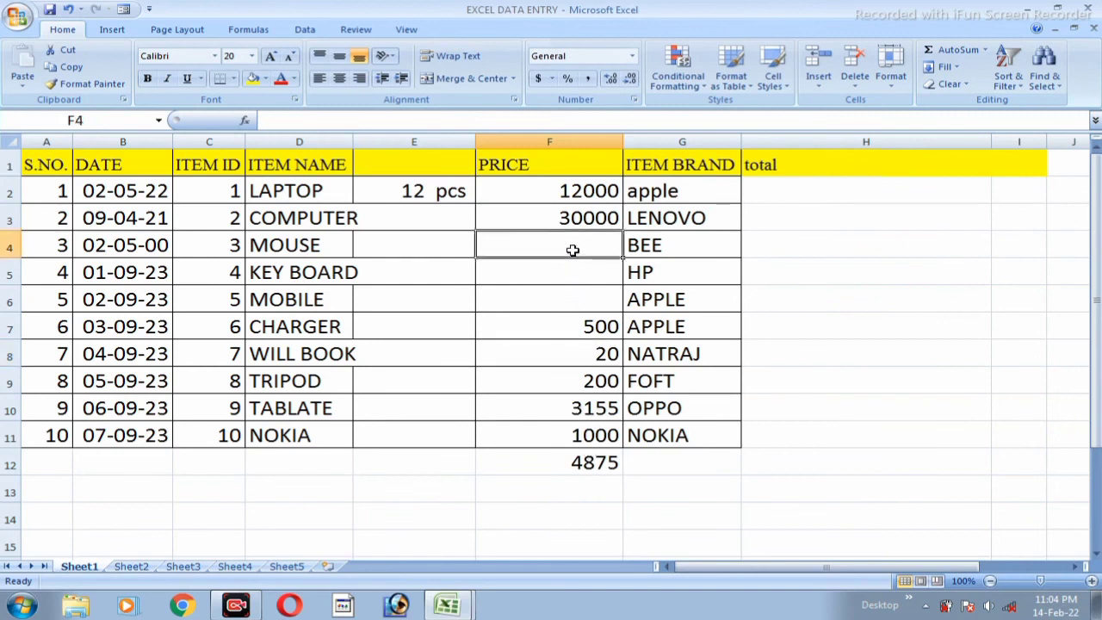
text(44)
key(Return)
text(55)
key(Return)
text(55)
key(Return)
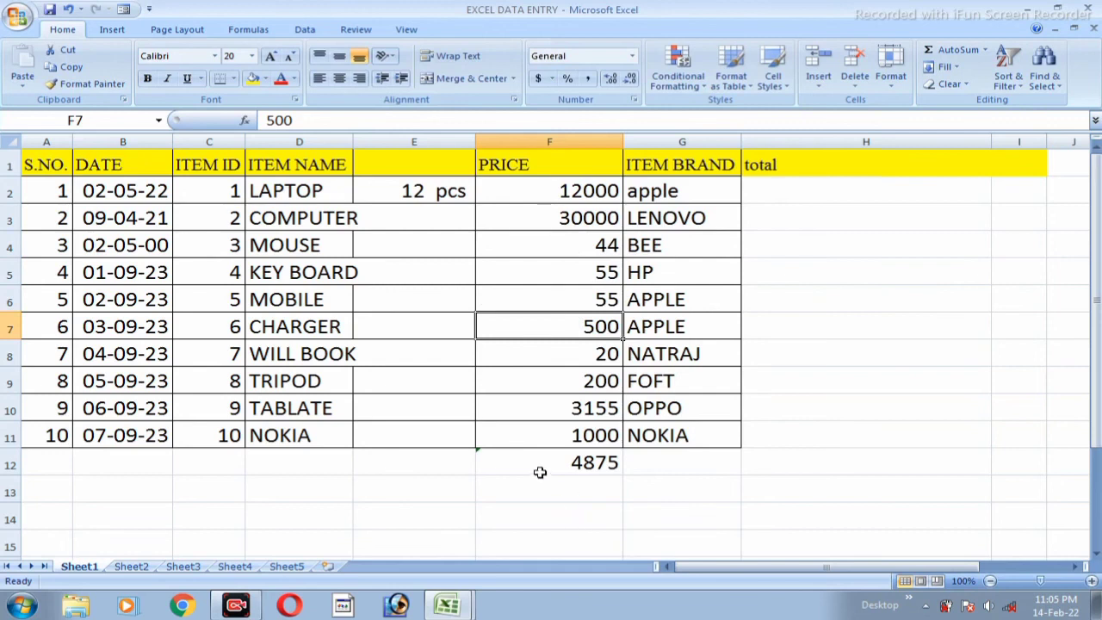
Replace the F12 sum with an AutoSum of F2 through F11
click(599, 463)
key(Delete)
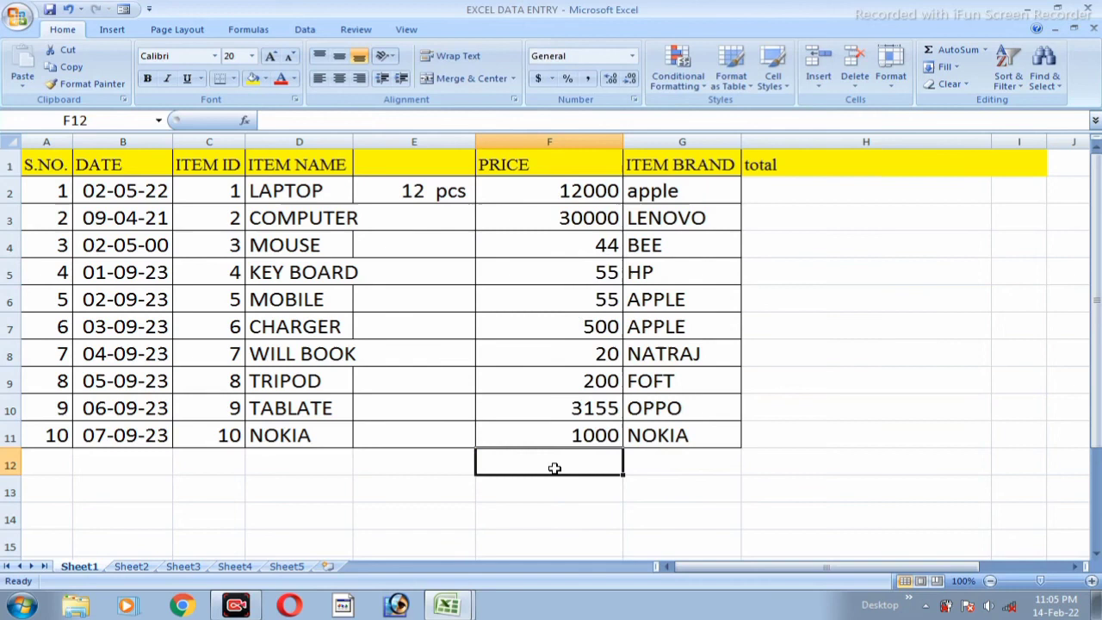
key(alt+equal)
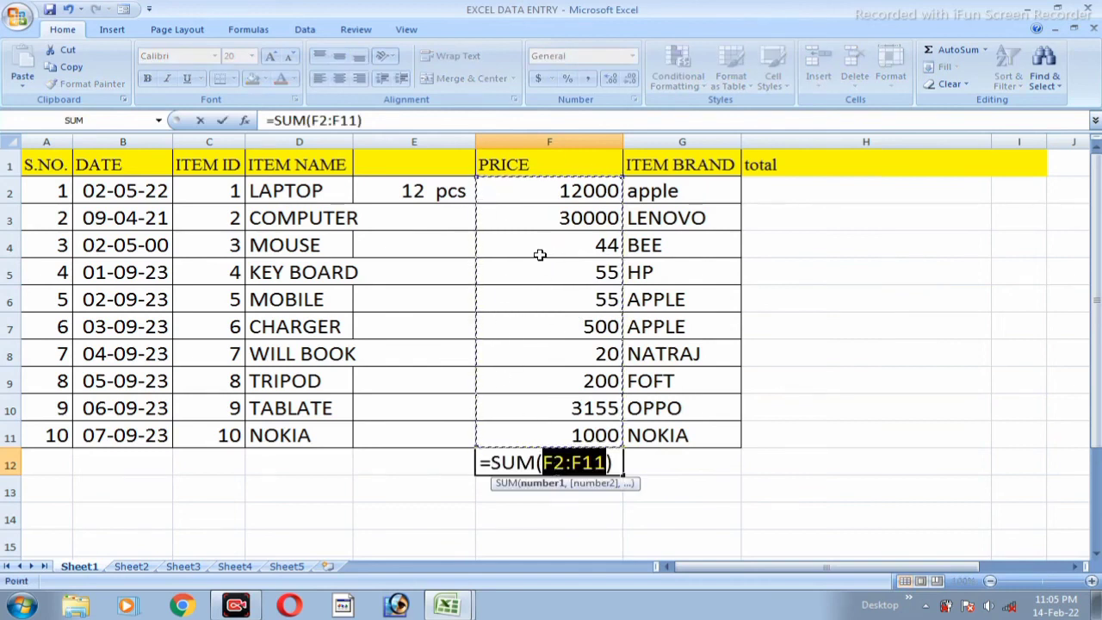
key(Return)
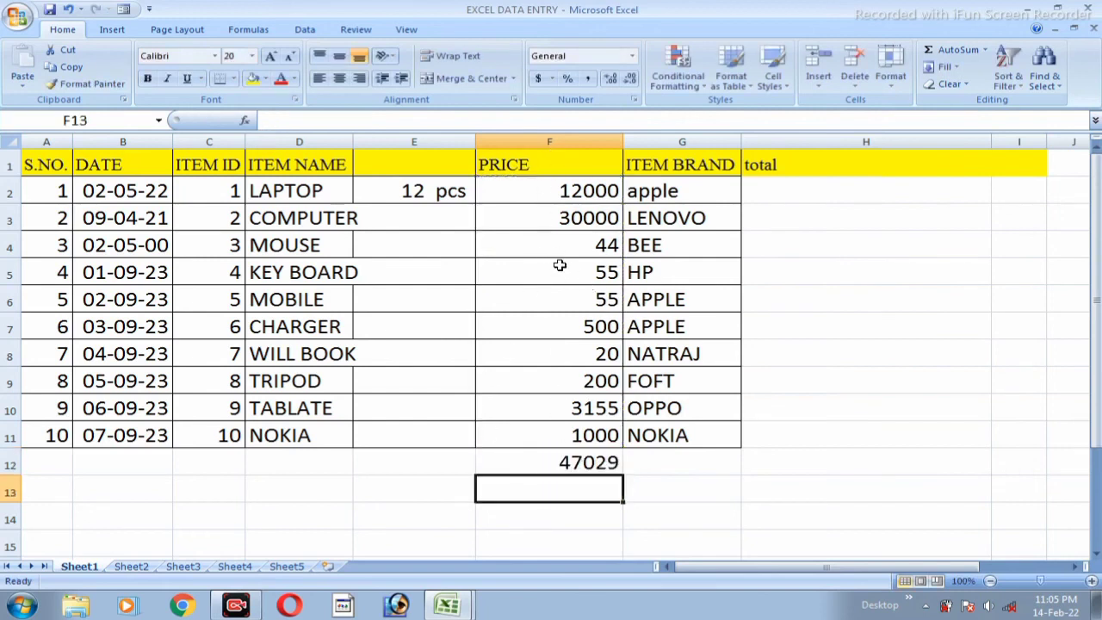
Delete the price total from F12:F13
click(595, 470)
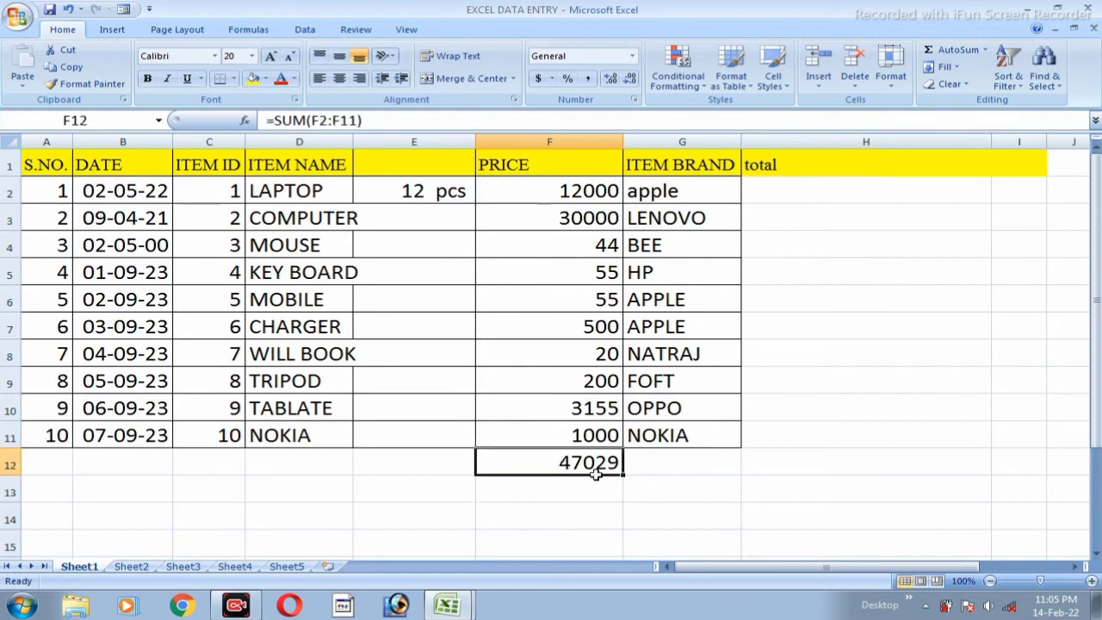
drag(595, 473, 606, 480)
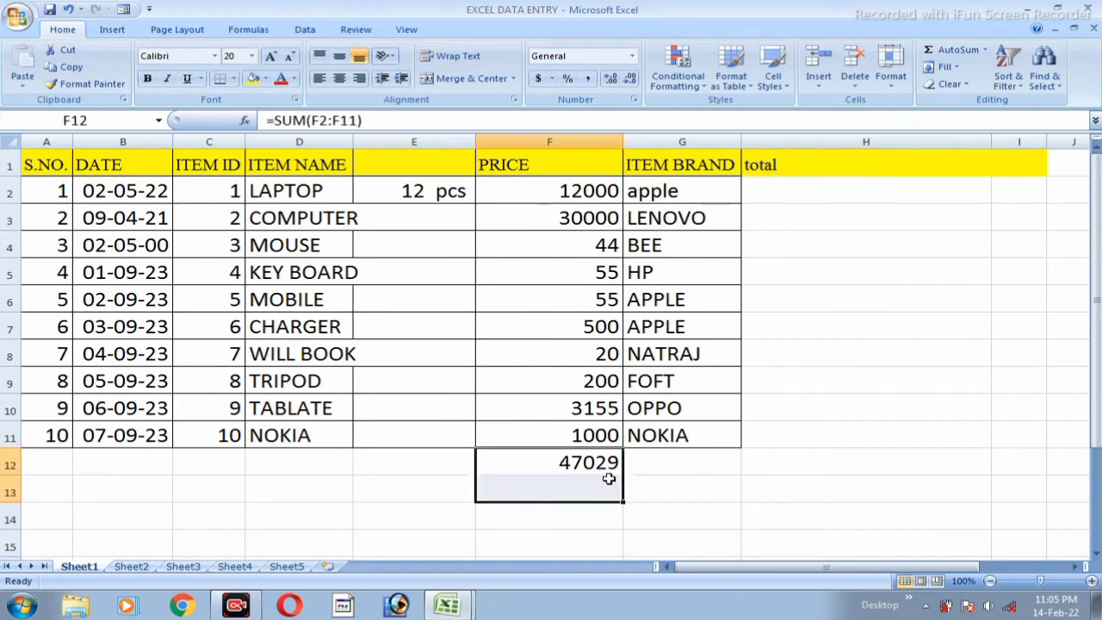
key(Delete)
click(609, 477)
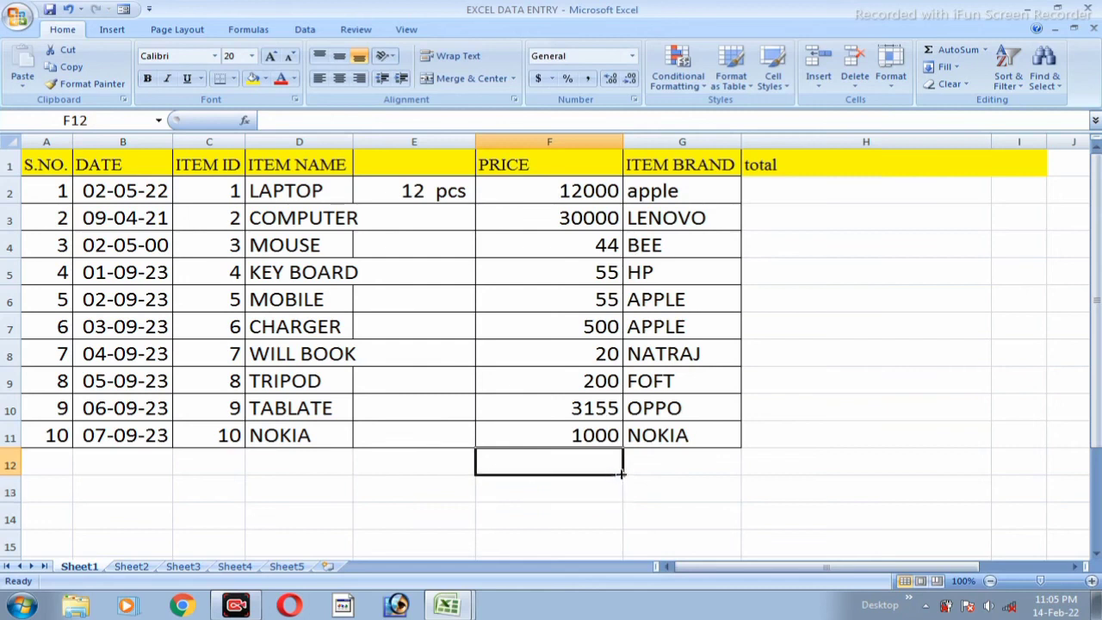
click(706, 457)
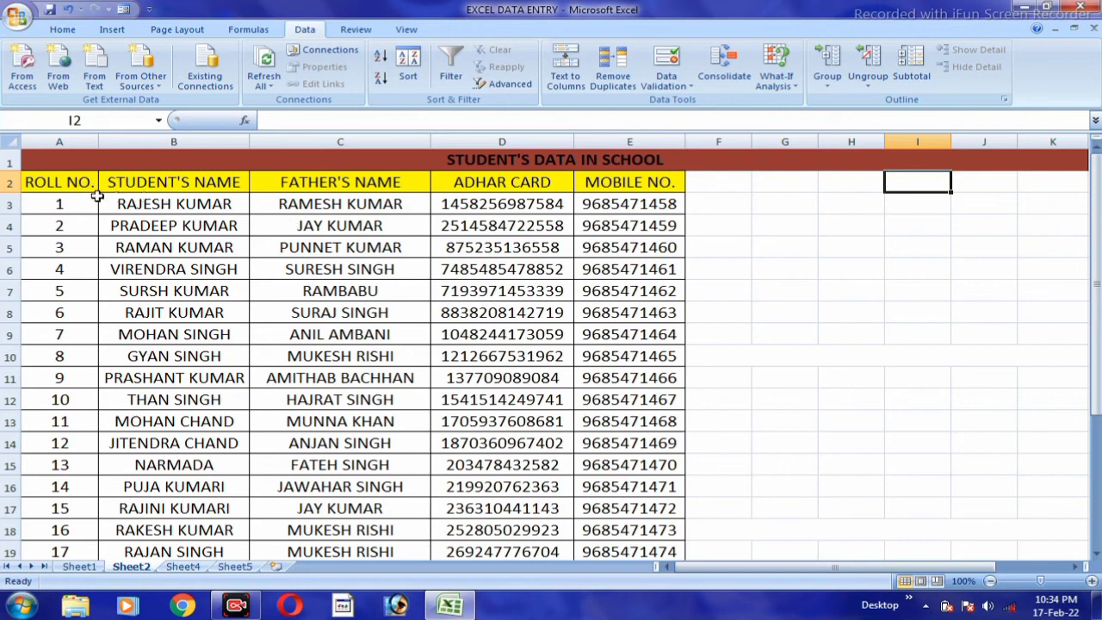
click(60, 182)
click(467, 201)
click(499, 249)
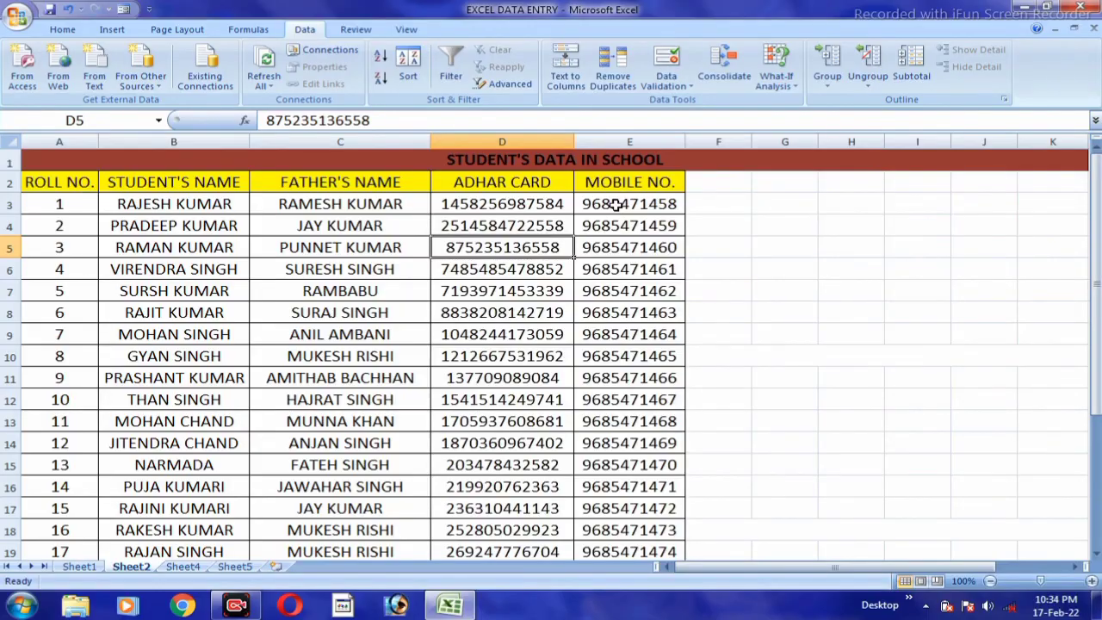
double_click(616, 204)
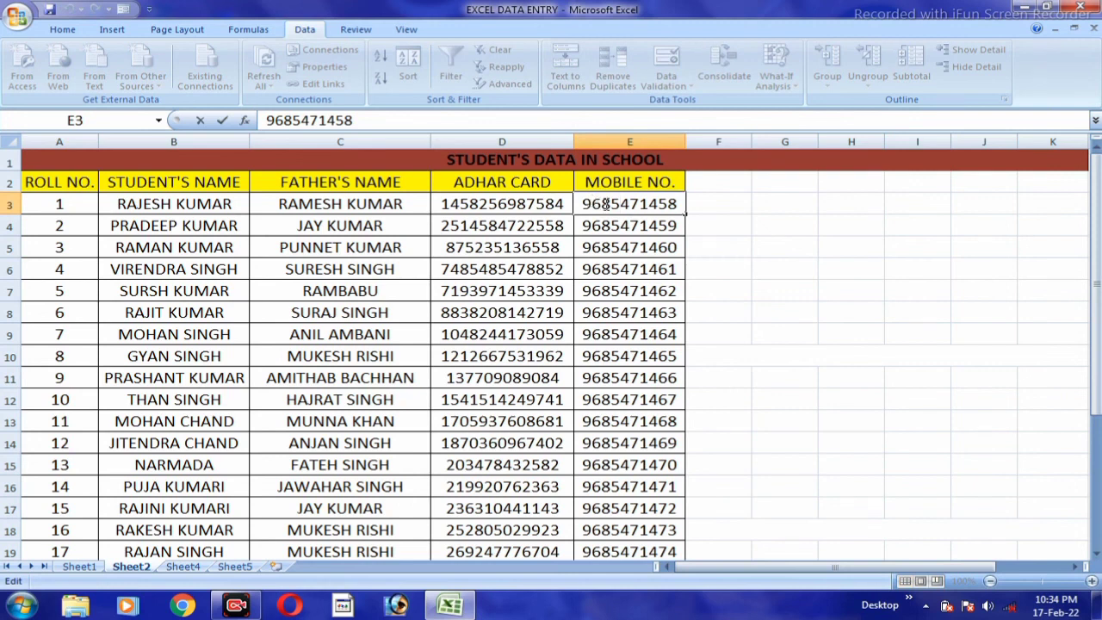
scroll(618, 203, down, 3)
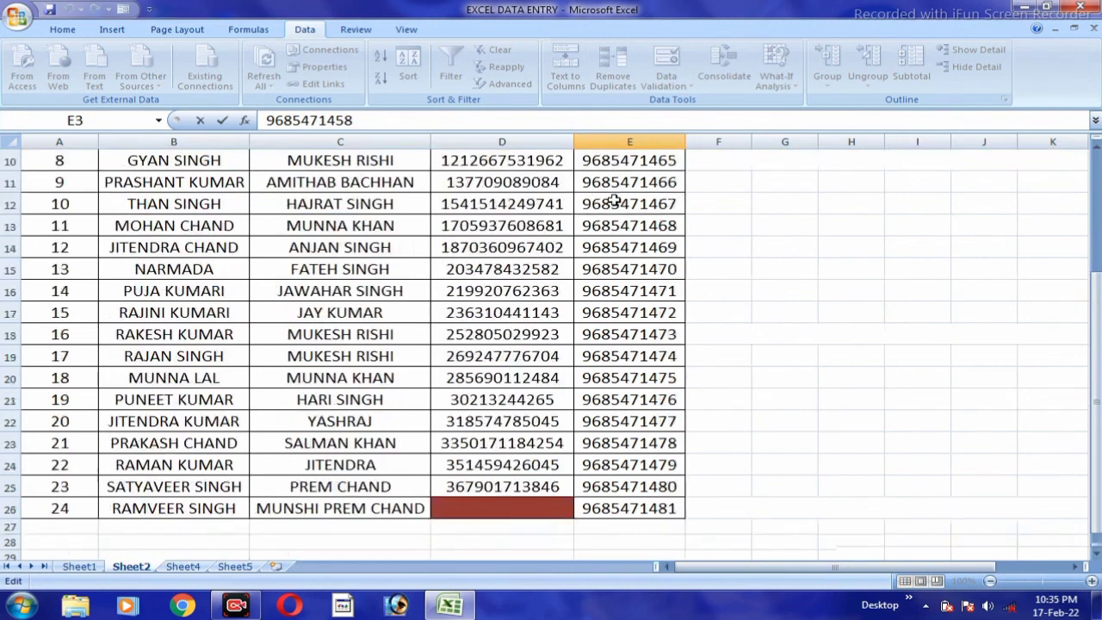
scroll(616, 202, down, 3)
scroll(612, 201, up, 2)
scroll(611, 200, up, 4)
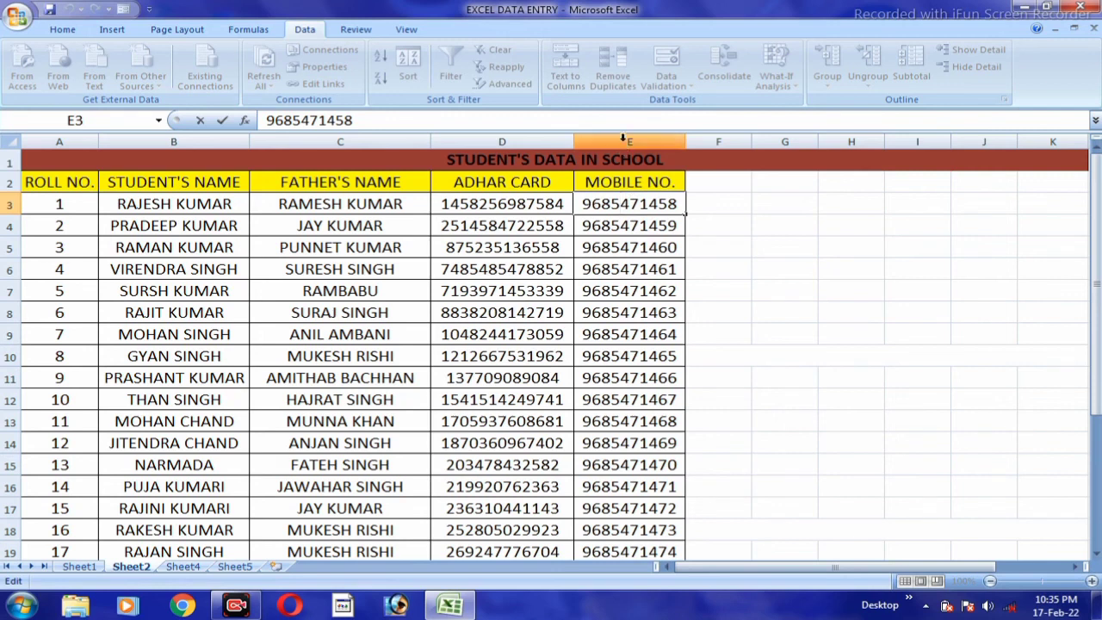
Give column E the custom number format "+91" General via More Number Formats
click(622, 140)
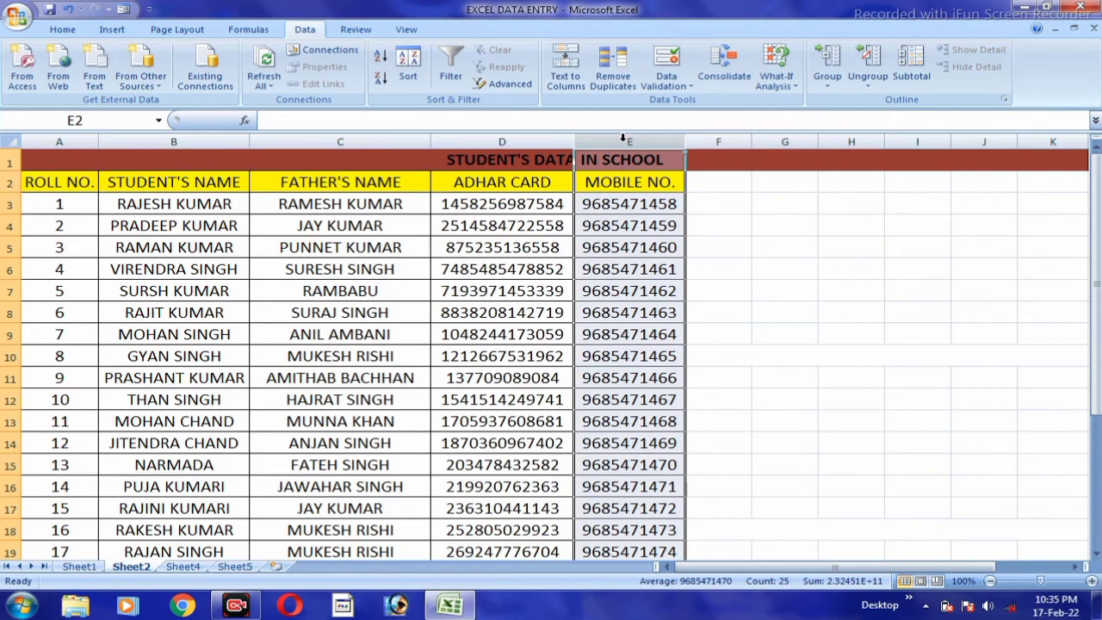
scroll(634, 181, down, 3)
scroll(627, 362, down, 4)
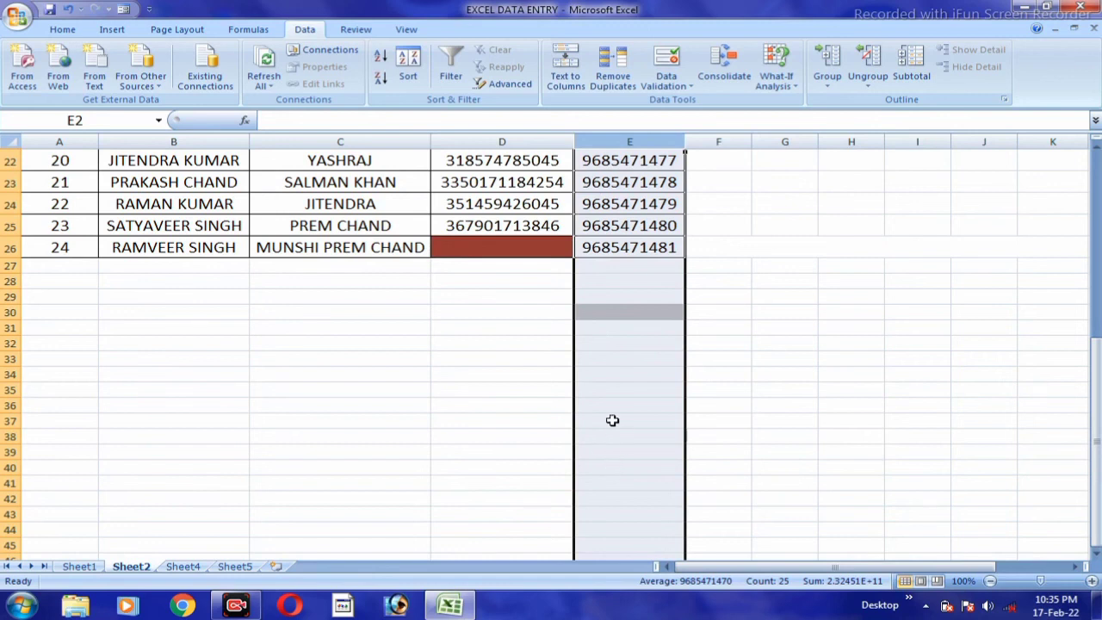
scroll(612, 421, up, 5)
scroll(613, 420, up, 2)
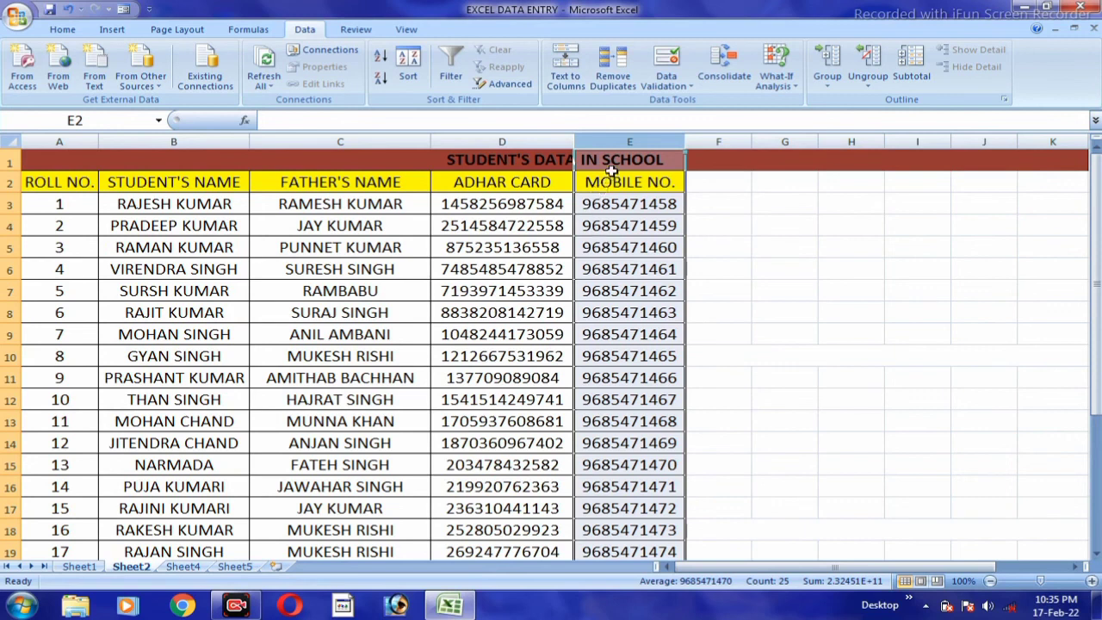
click(62, 29)
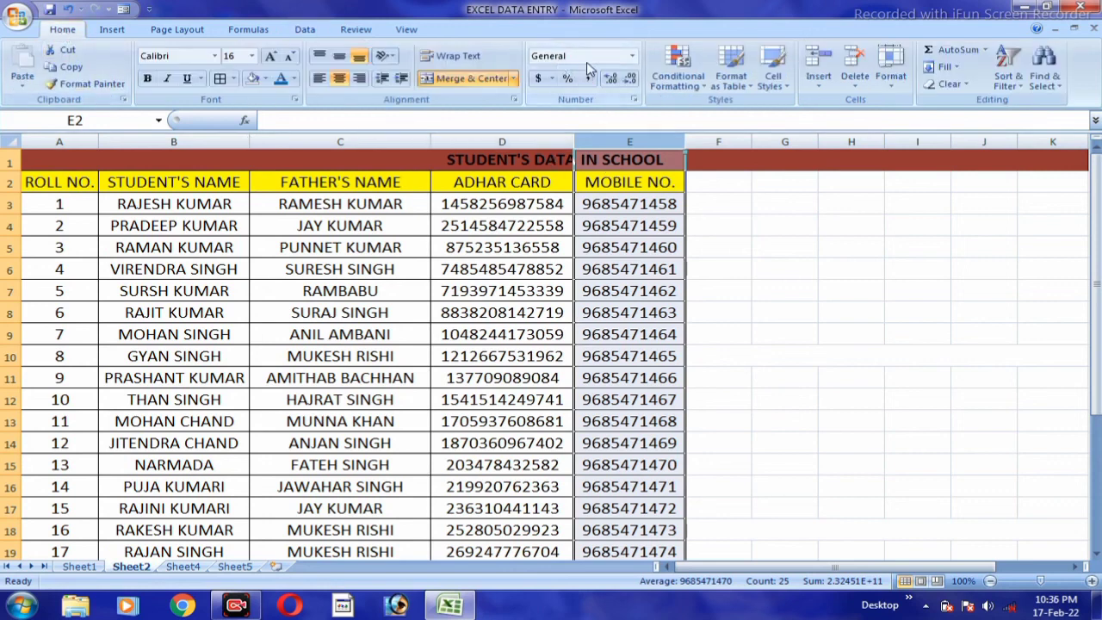
click(633, 56)
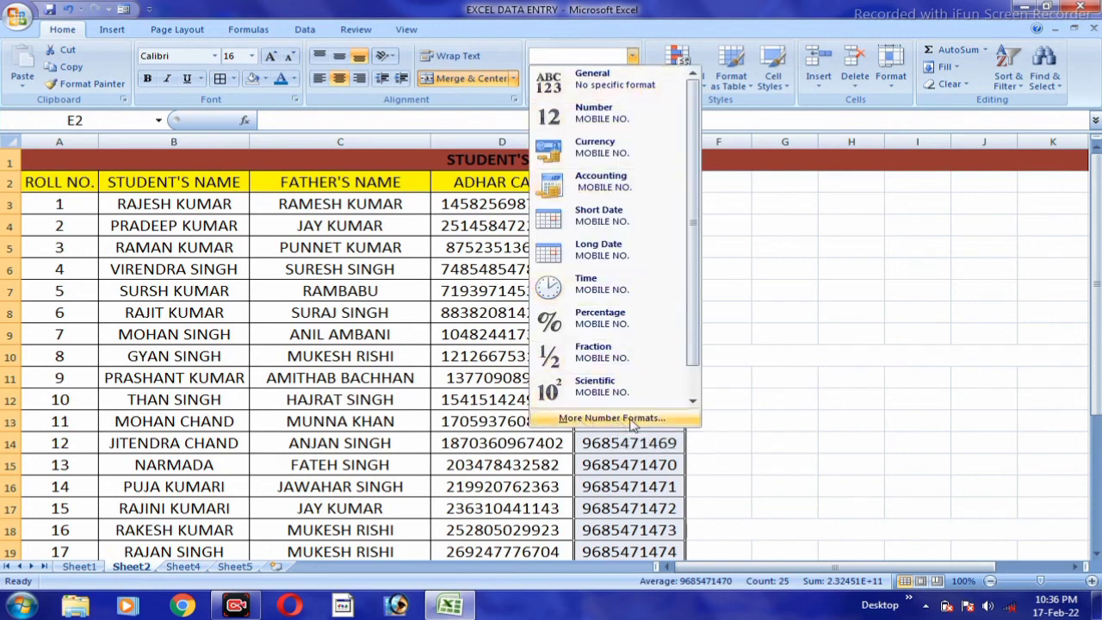
click(633, 419)
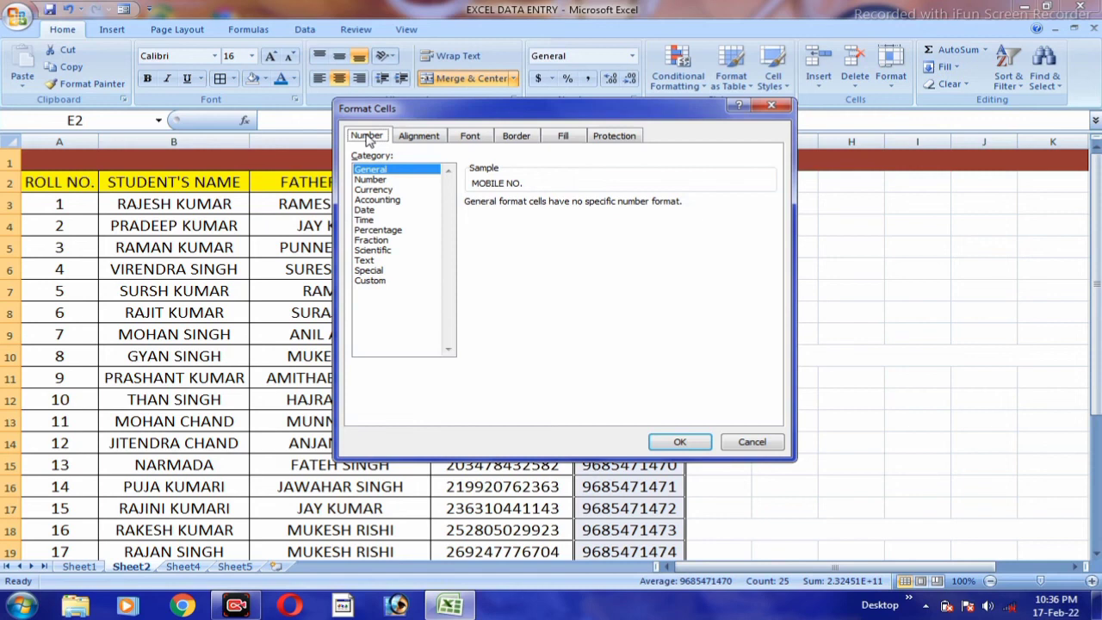
click(372, 283)
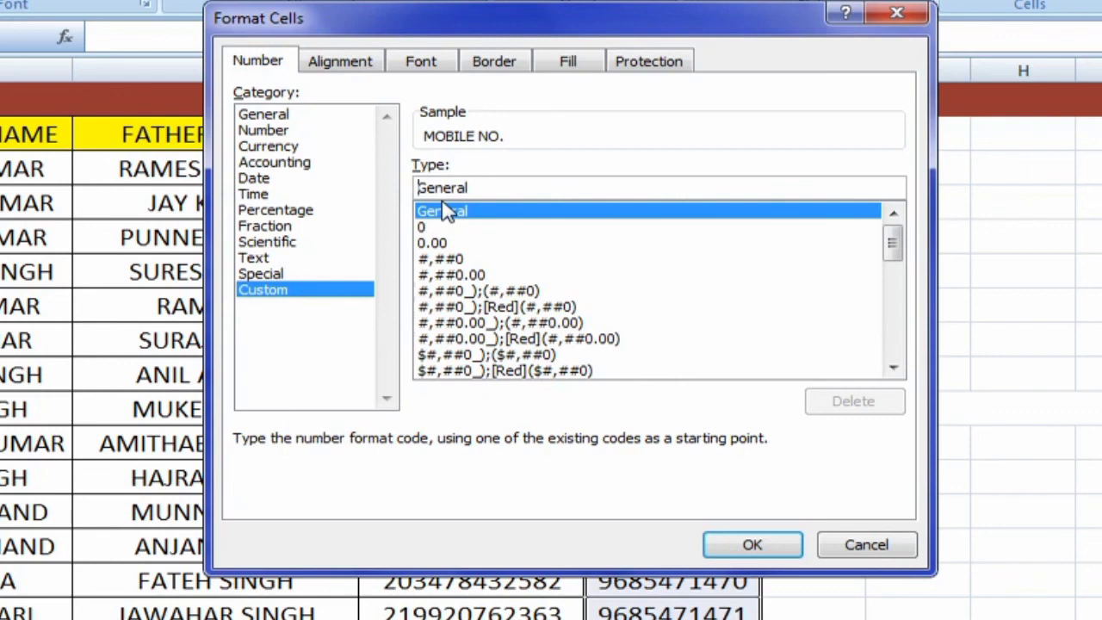
text(")
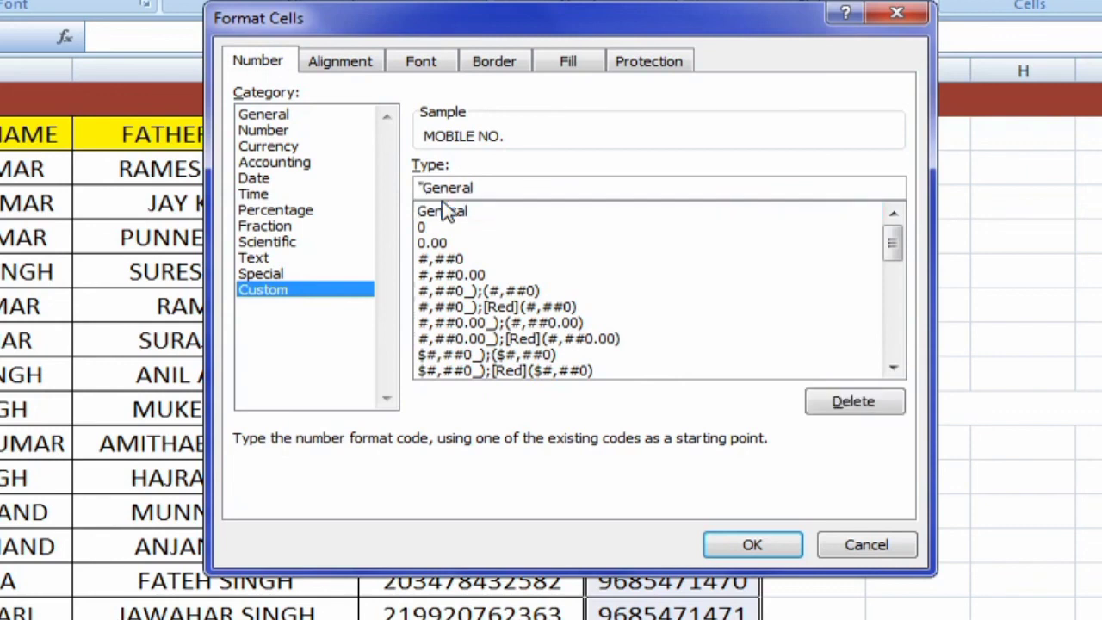
text(+)
text(91)
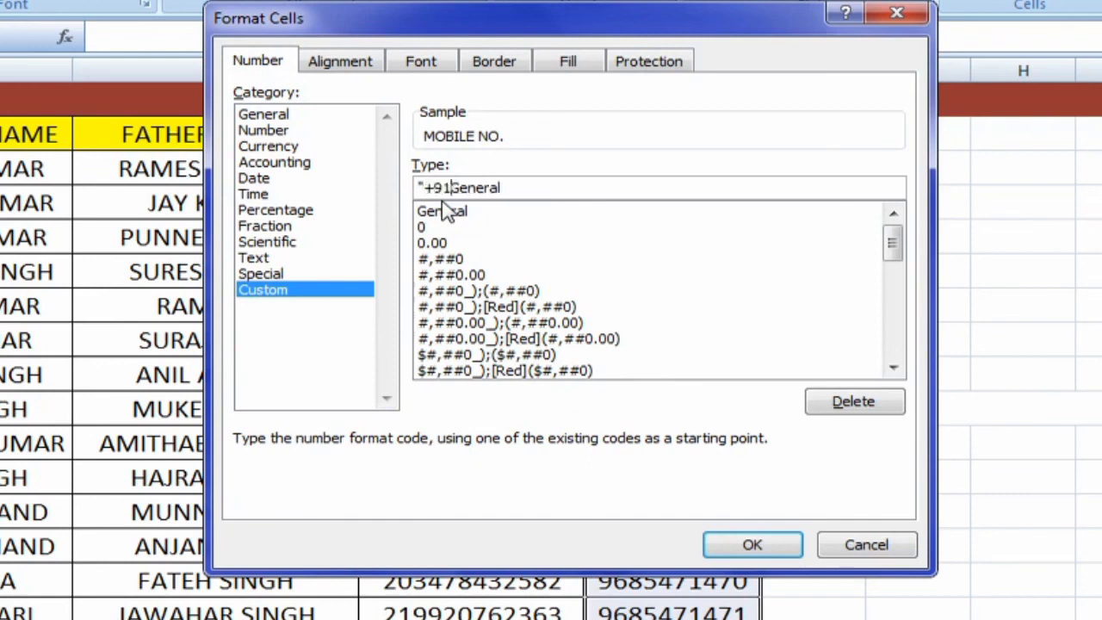
text(")
click(747, 546)
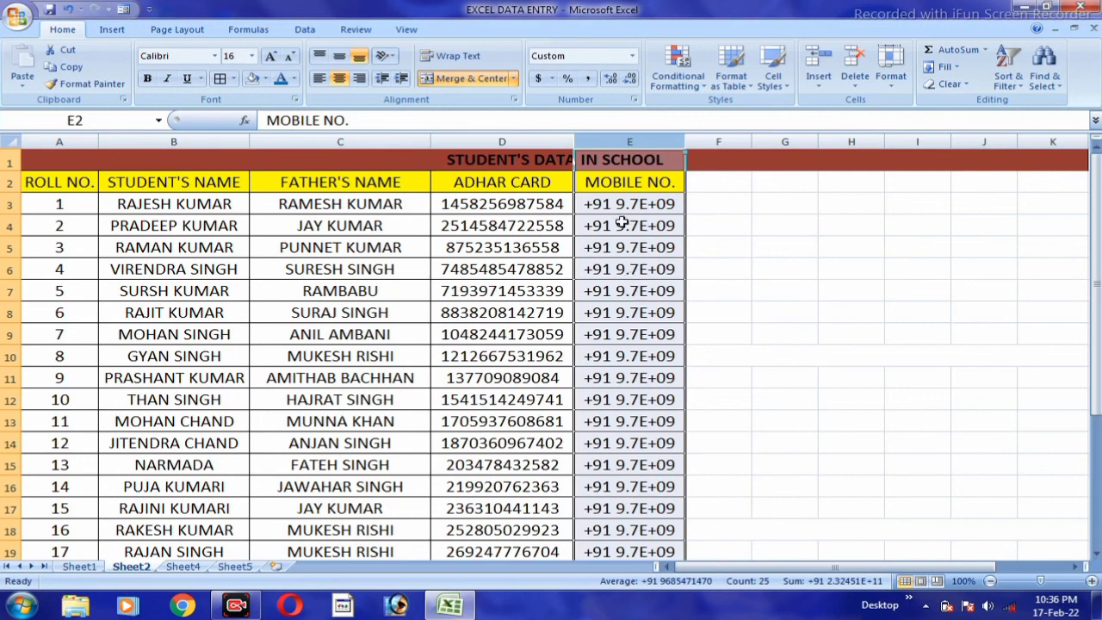
Check E3's number format, then drag column E wider to show full numbers
click(602, 204)
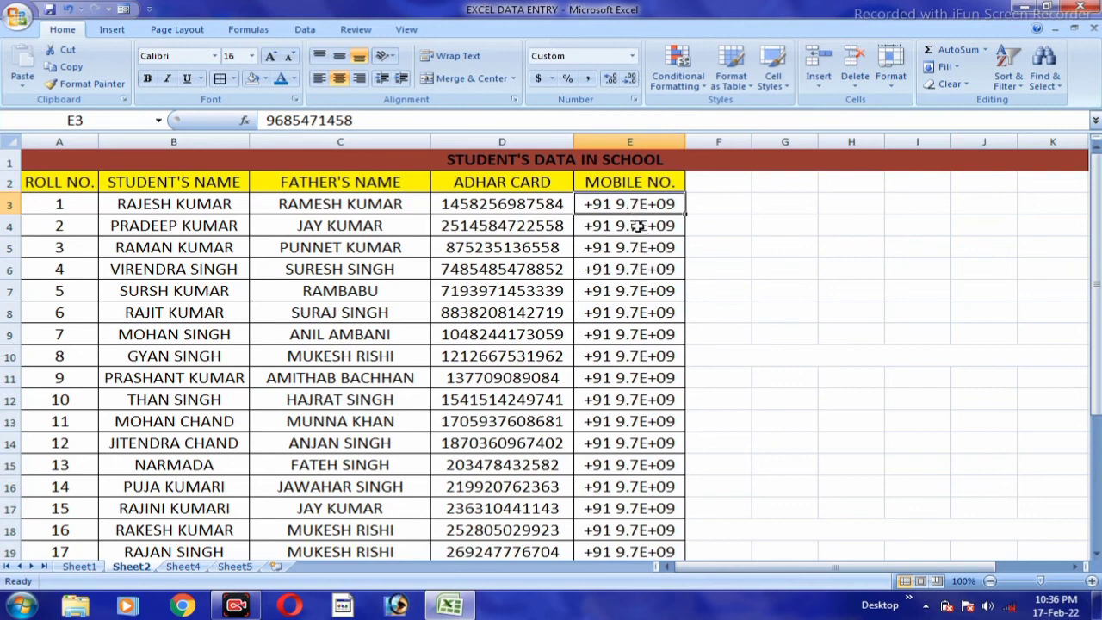
click(632, 56)
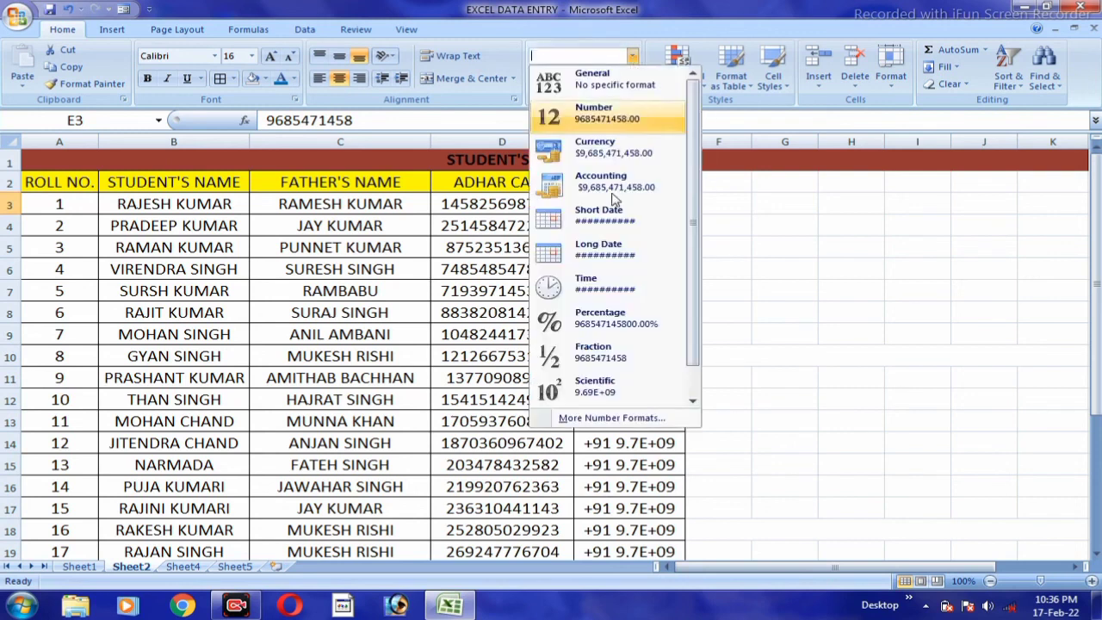
click(728, 290)
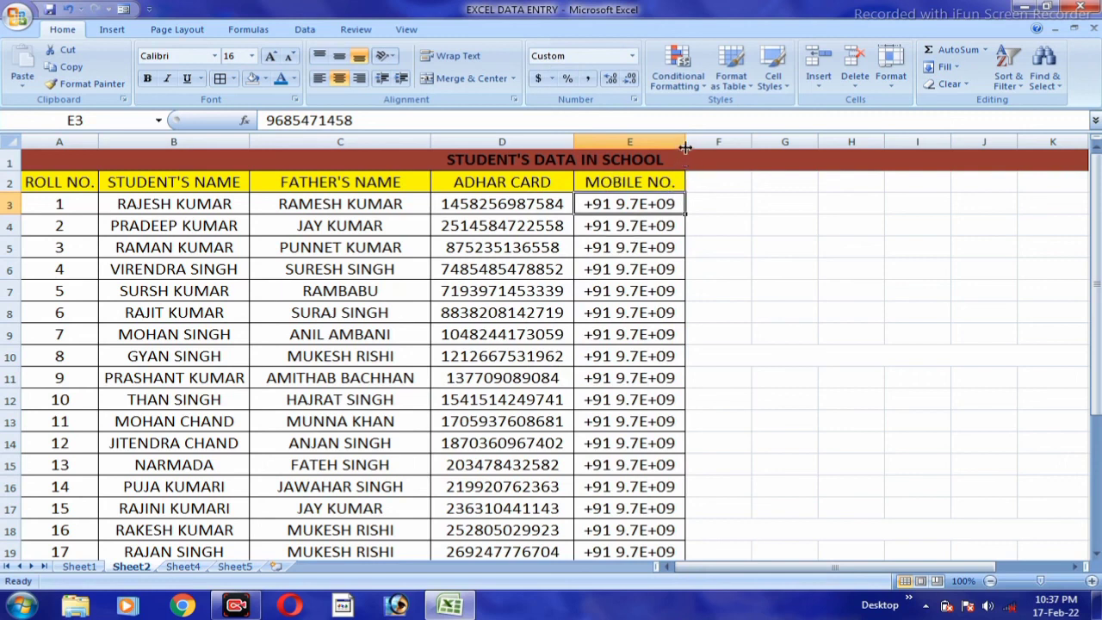
drag(686, 148, 711, 147)
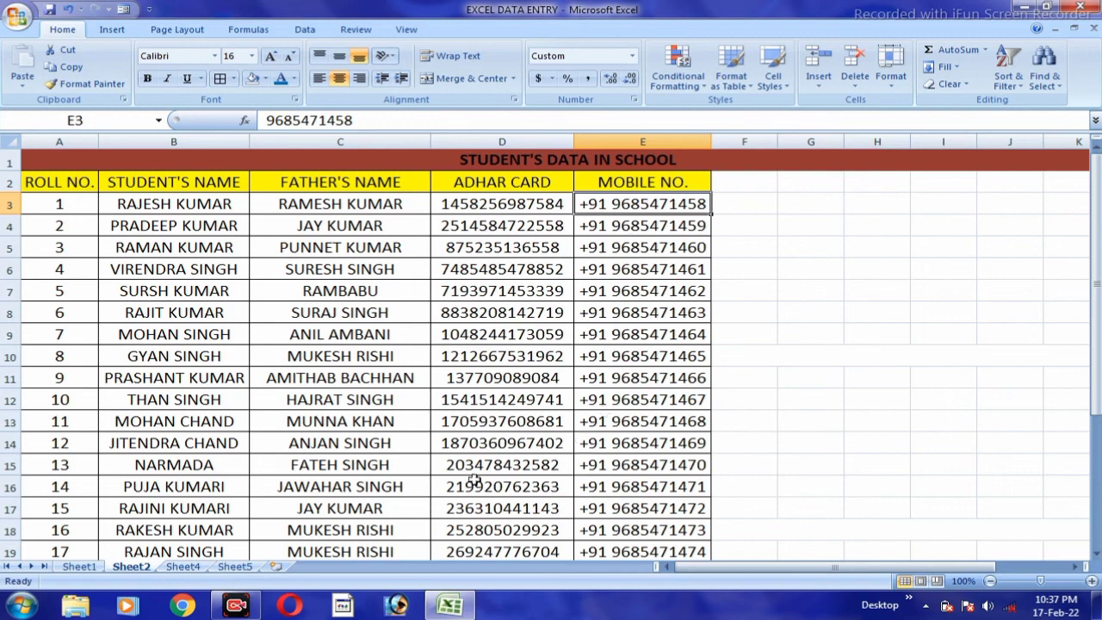
On Sheet4, inspect the marks in C2, D3, E2, G2 and the H10 total formula
click(185, 567)
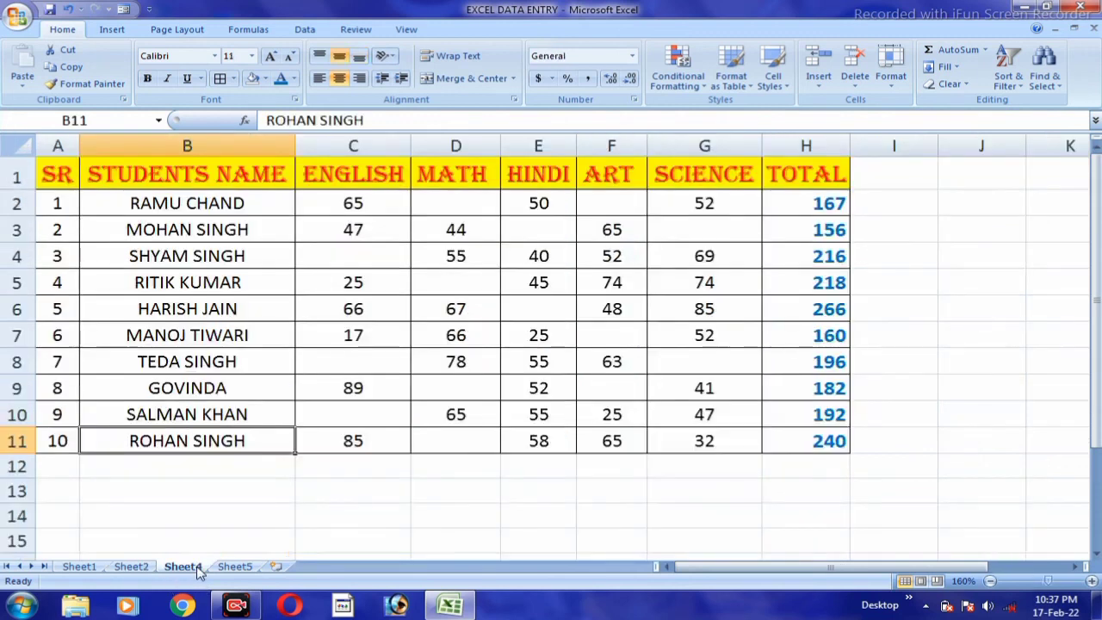
click(307, 263)
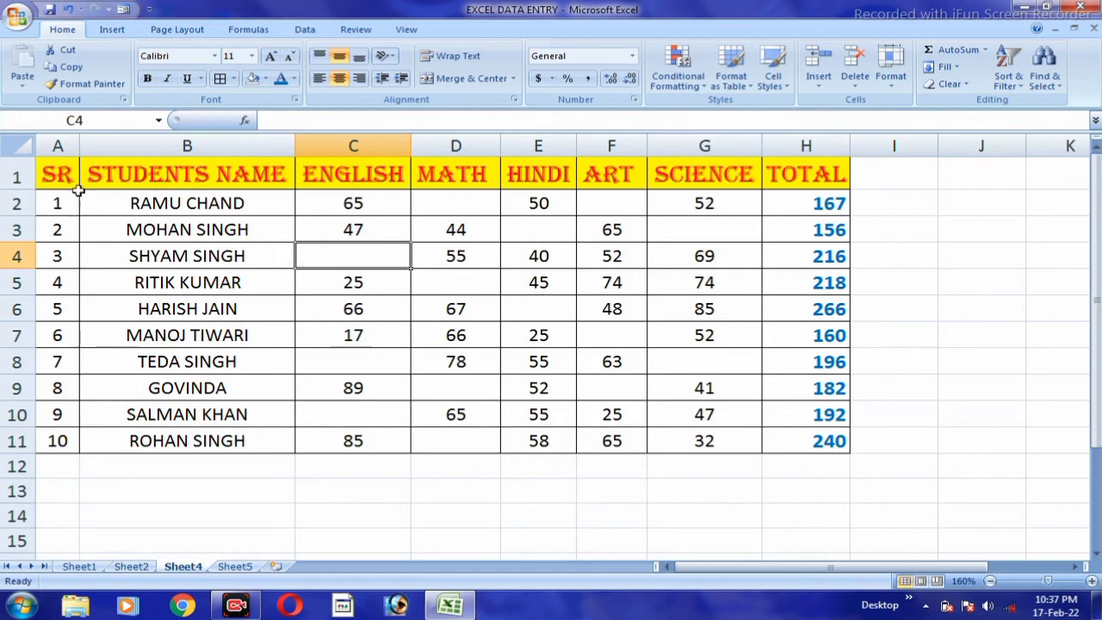
drag(69, 178, 816, 434)
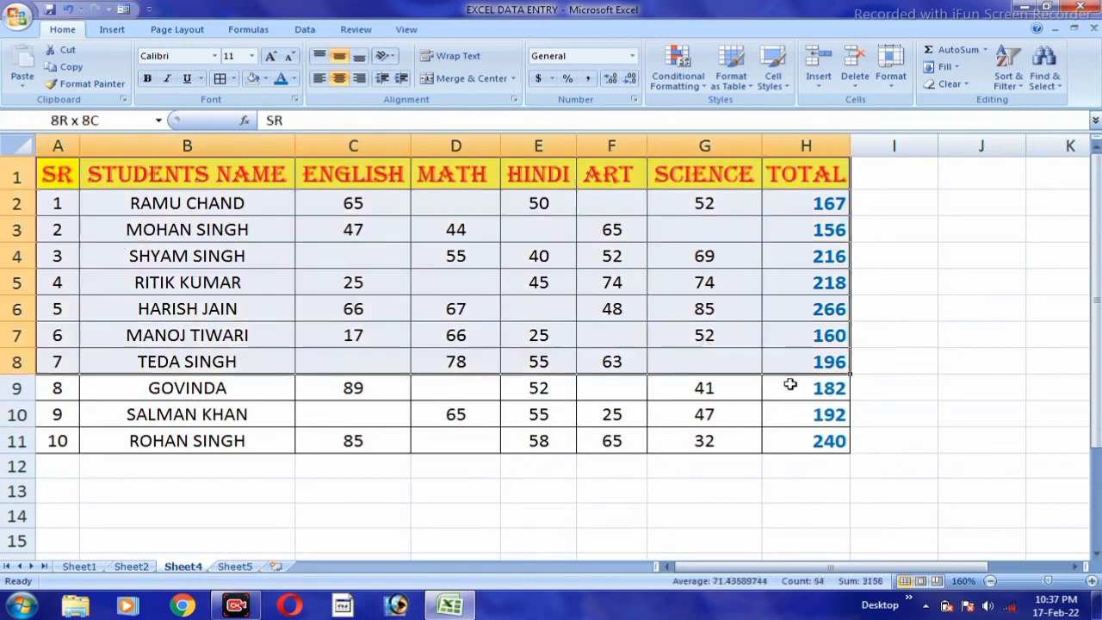
click(789, 411)
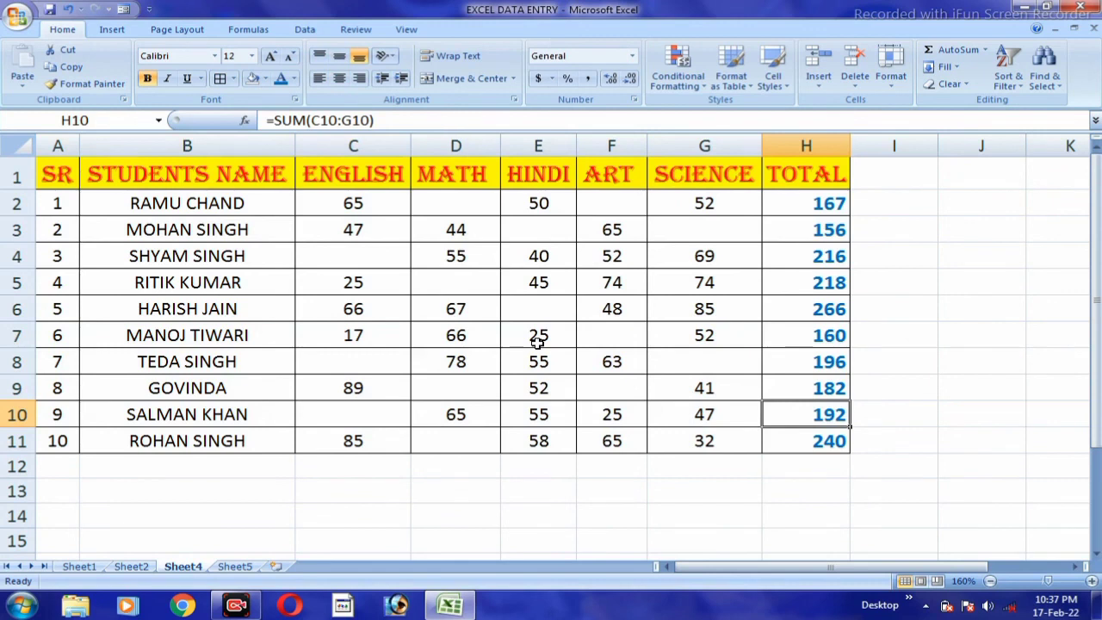
click(347, 209)
click(453, 225)
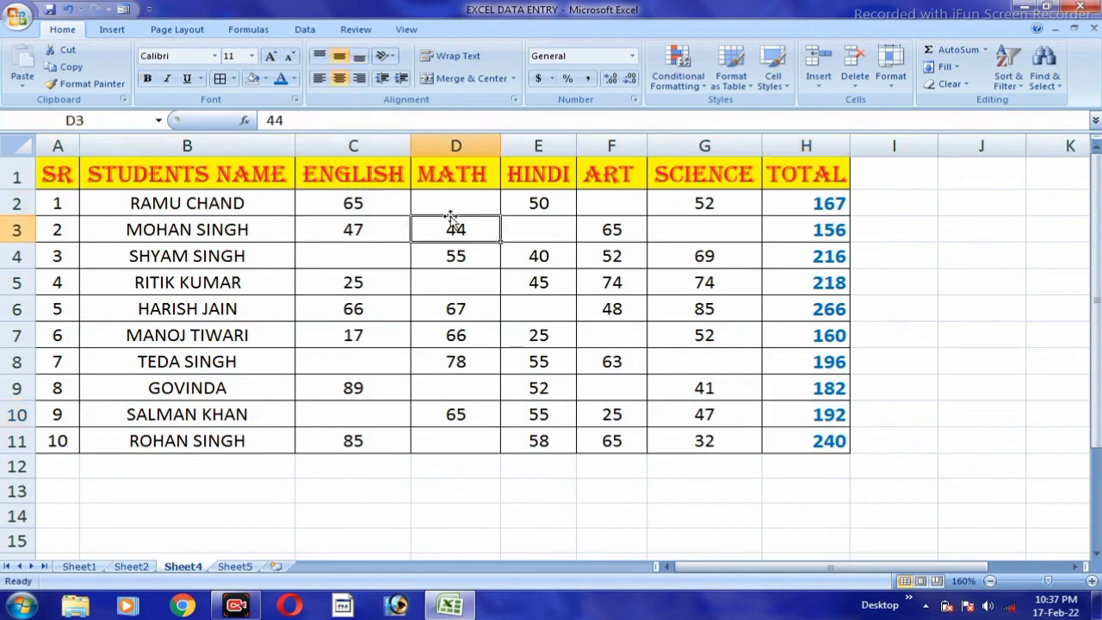
click(543, 203)
click(682, 207)
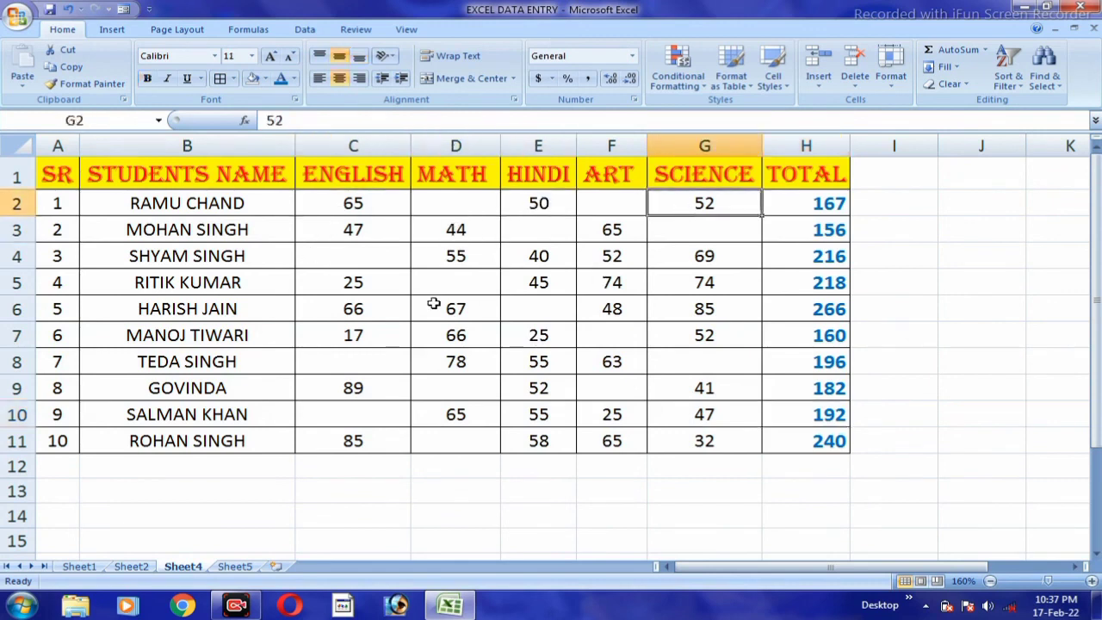
Point out the blank cells C4 and G3, then select the table A1:H11
click(349, 258)
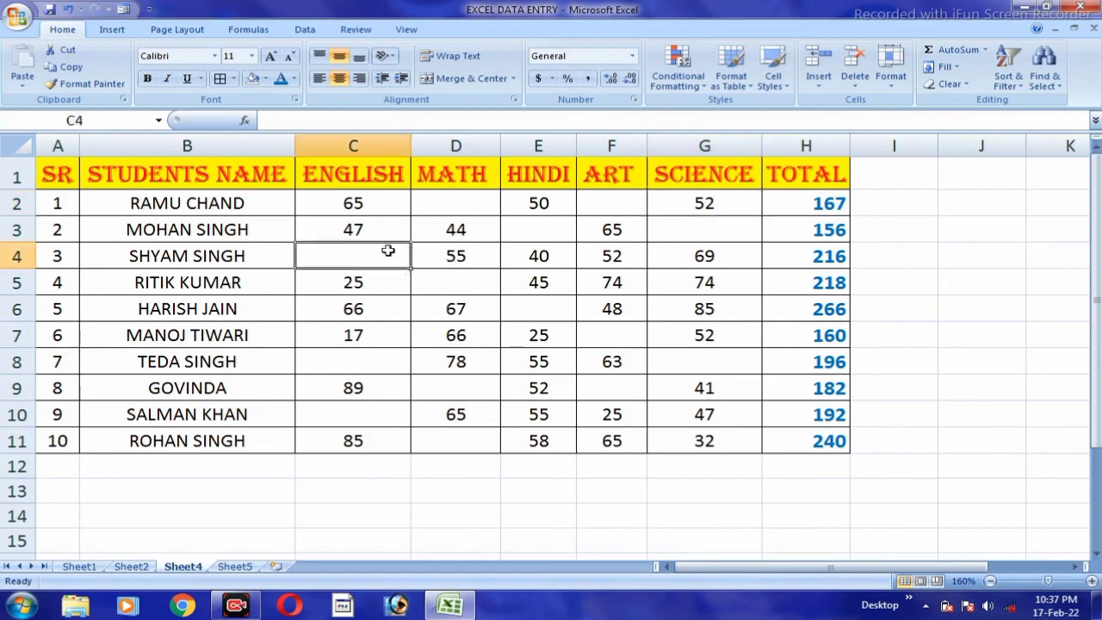
click(689, 224)
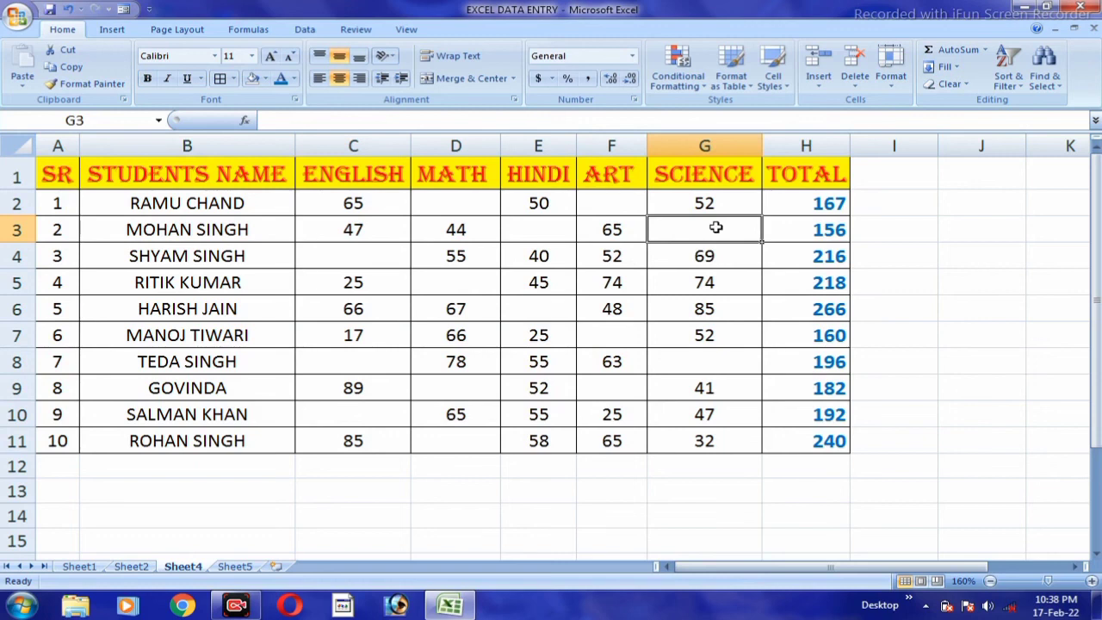
click(387, 258)
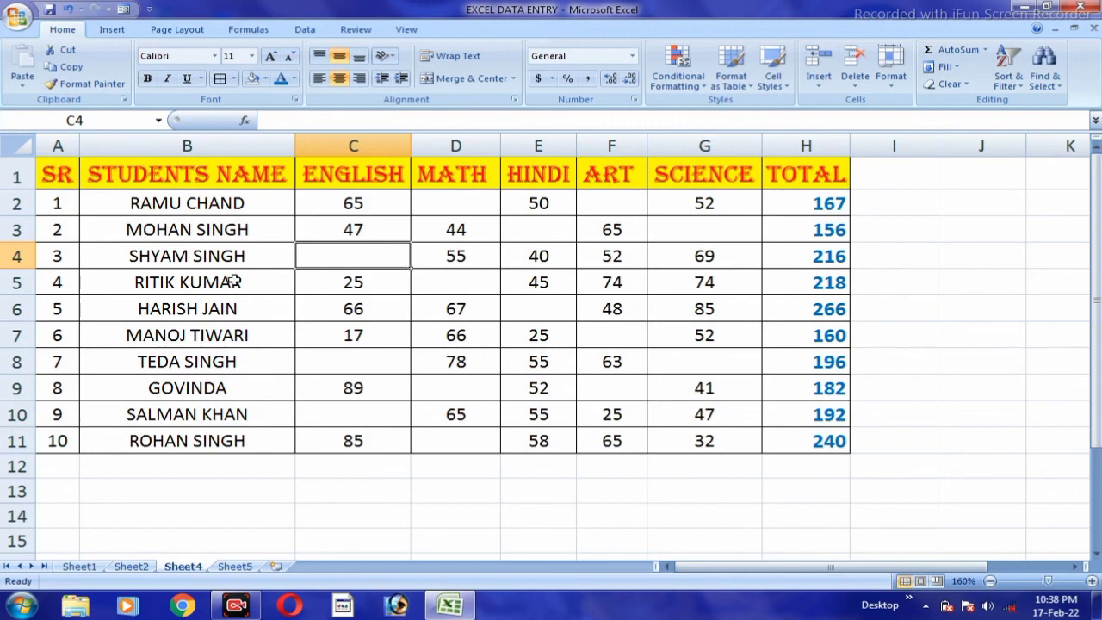
click(317, 294)
click(555, 263)
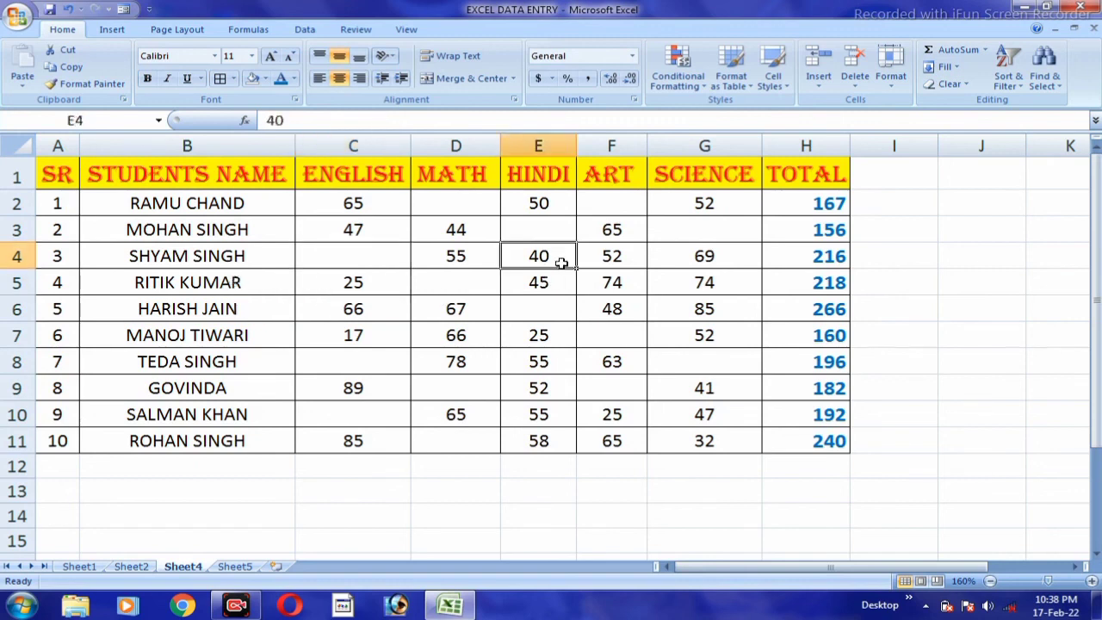
click(326, 327)
click(341, 298)
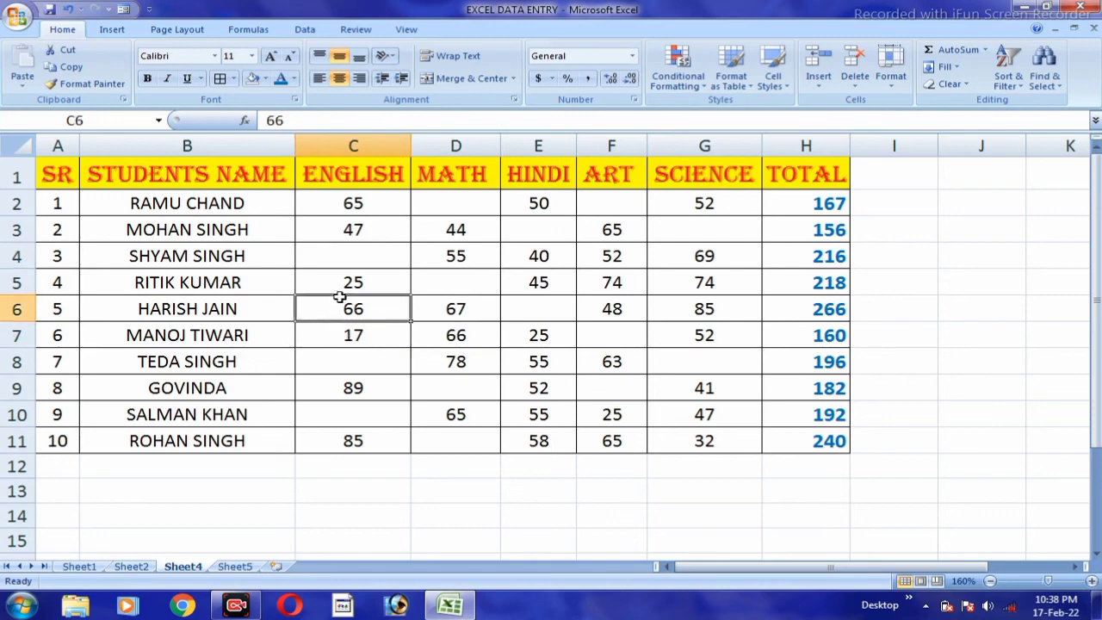
drag(53, 175, 801, 431)
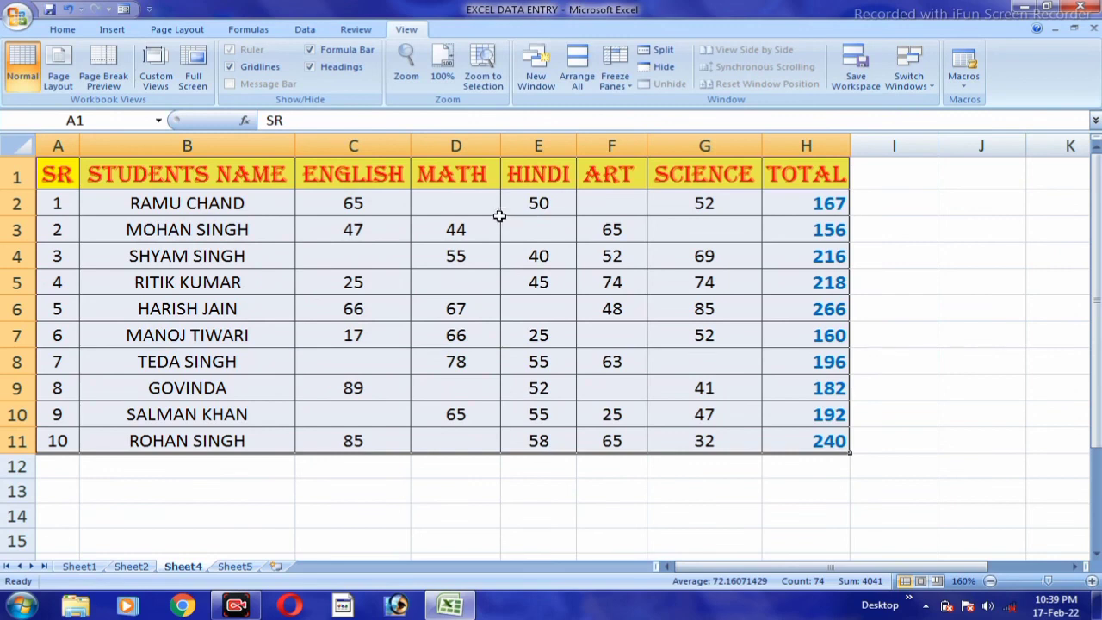
Select all blank cells in the table with Ctrl+G, Special, Blanks
key(ctrl+g)
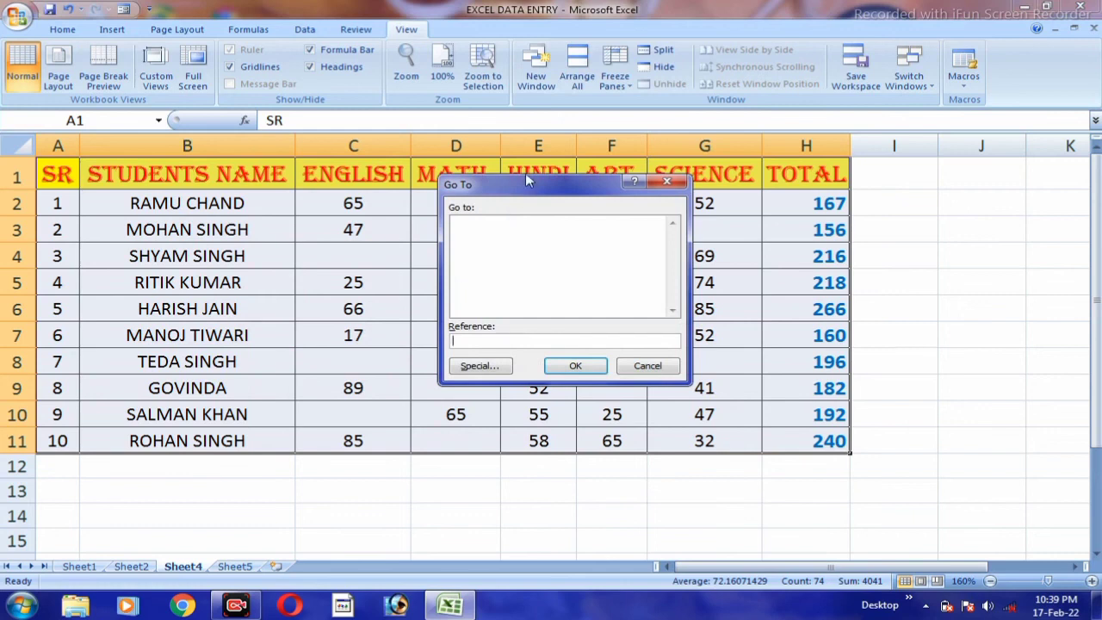
drag(534, 182, 461, 148)
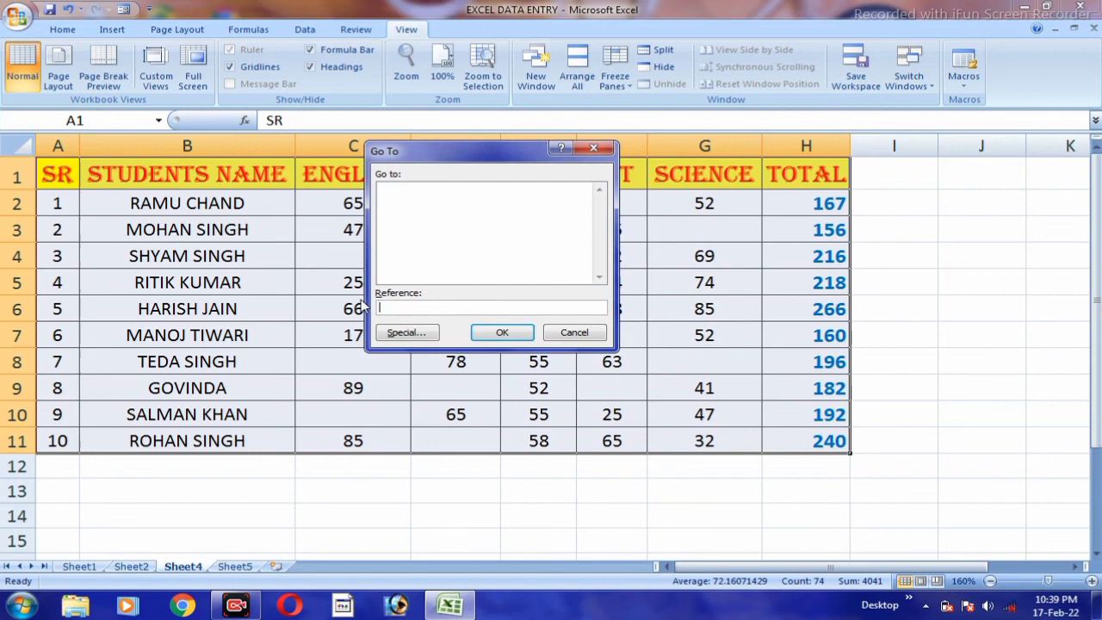
click(407, 334)
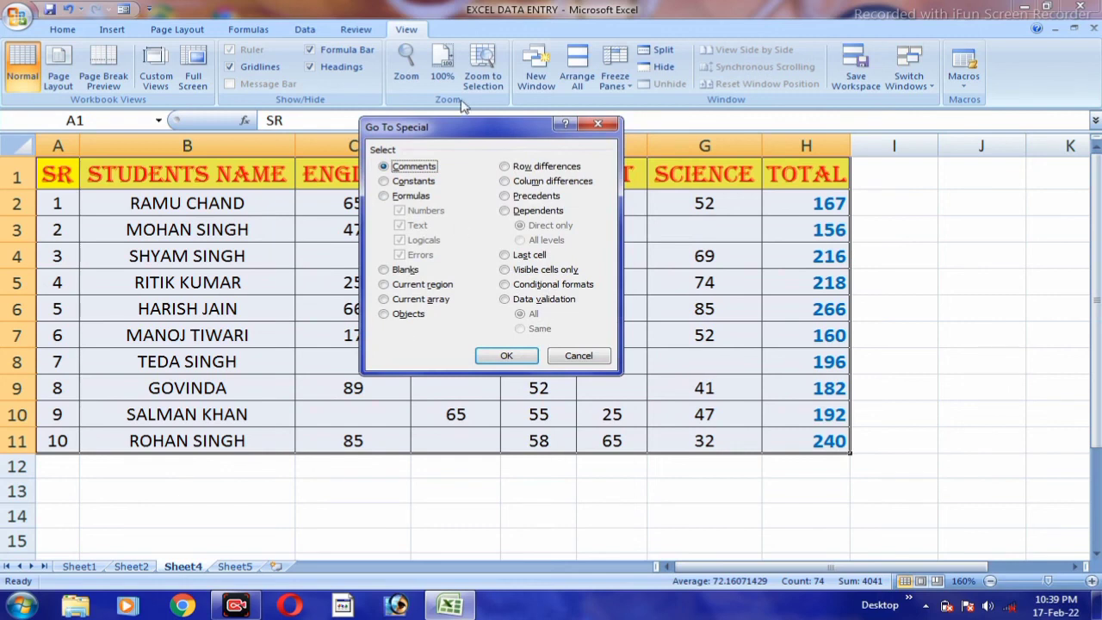
drag(469, 129, 437, 99)
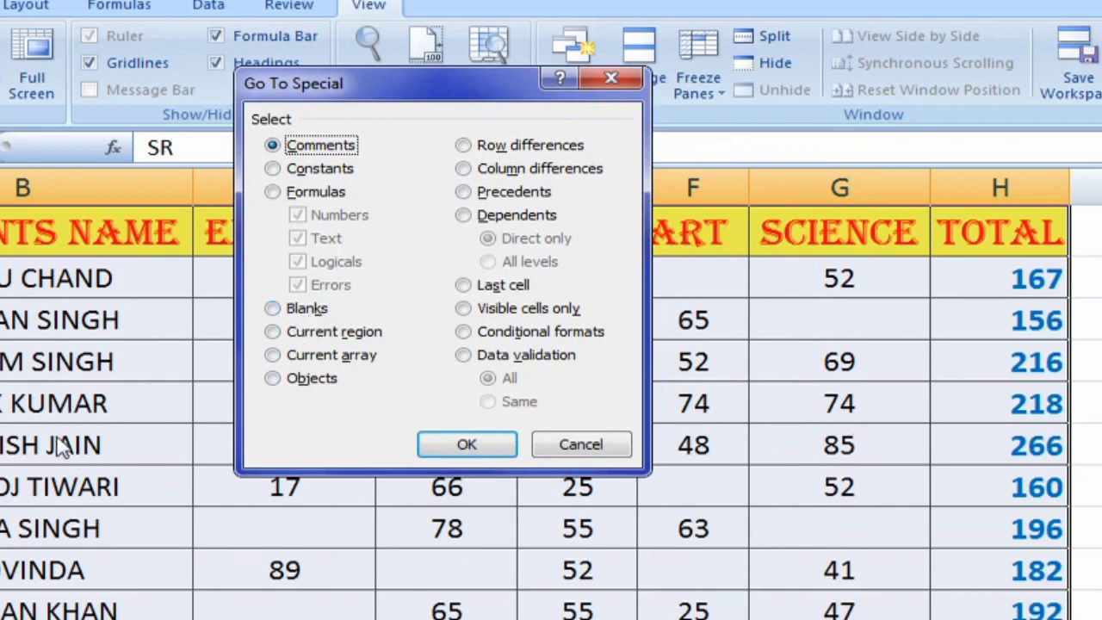
click(273, 308)
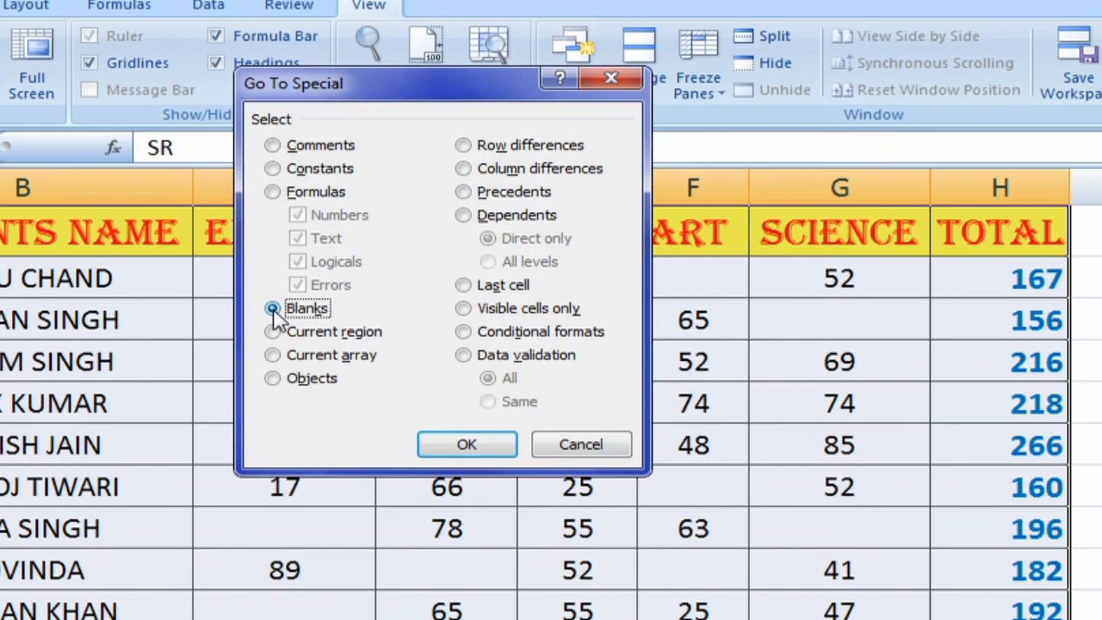
click(465, 443)
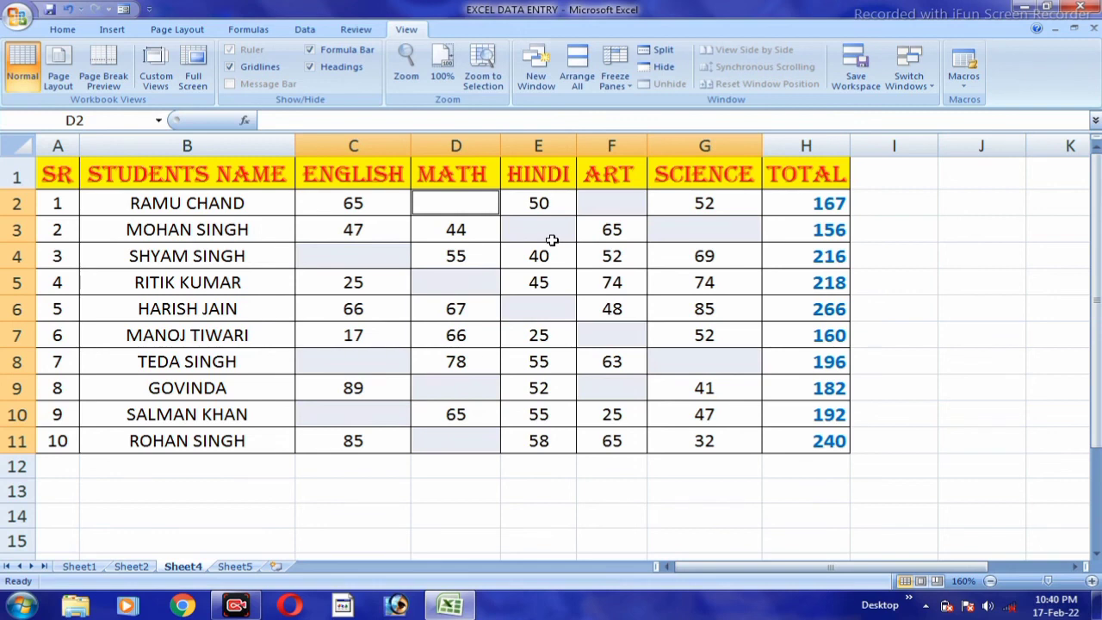
Fill the selected blank cells with White, Background 1, Darker 25% grey
click(62, 29)
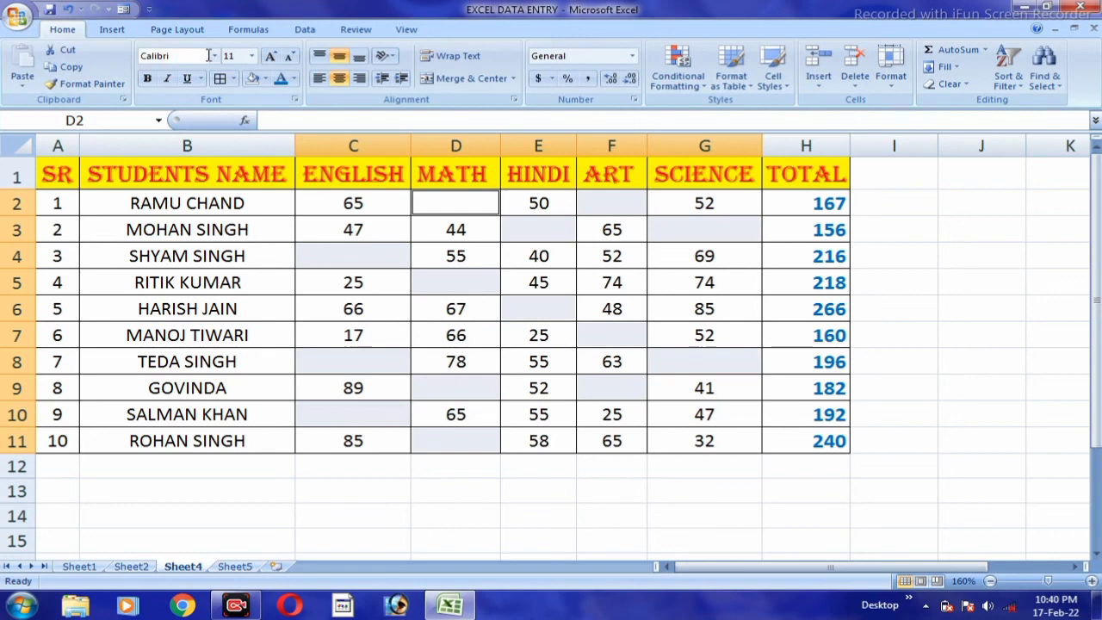
click(266, 80)
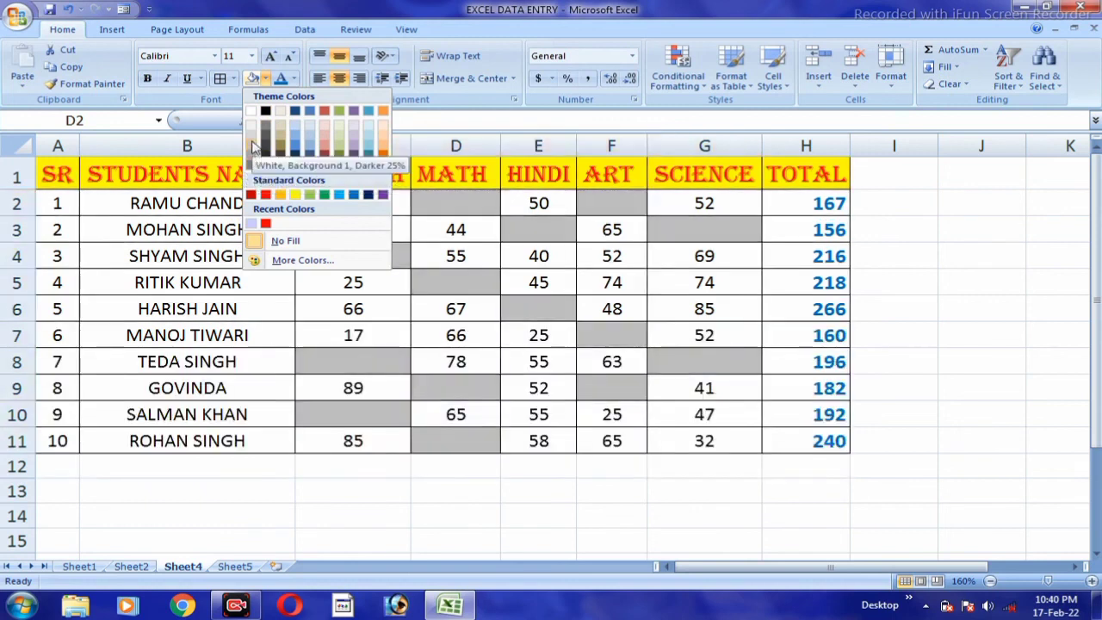
click(250, 141)
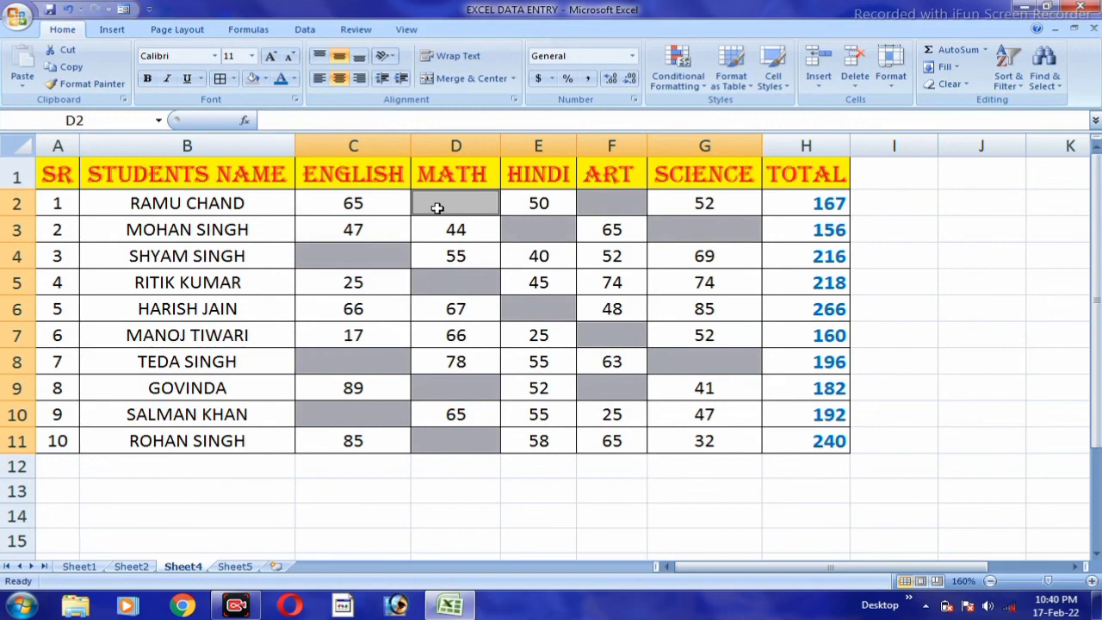
Enter '-' into all selected blanks with Ctrl+Enter, then move to Sheet5
text(-)
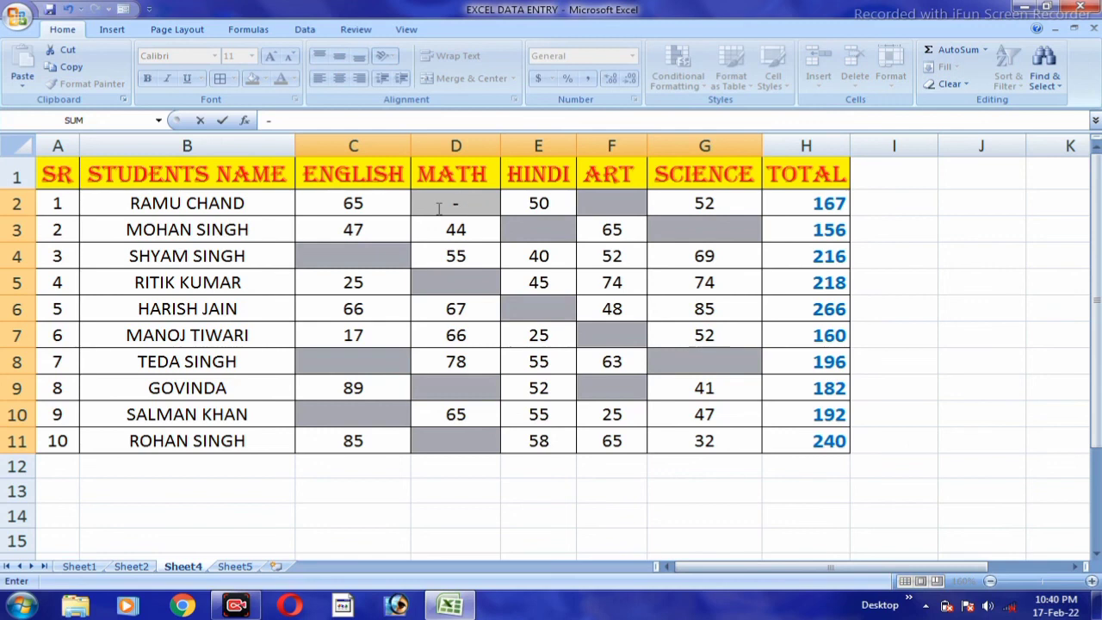
key(ctrl+Return)
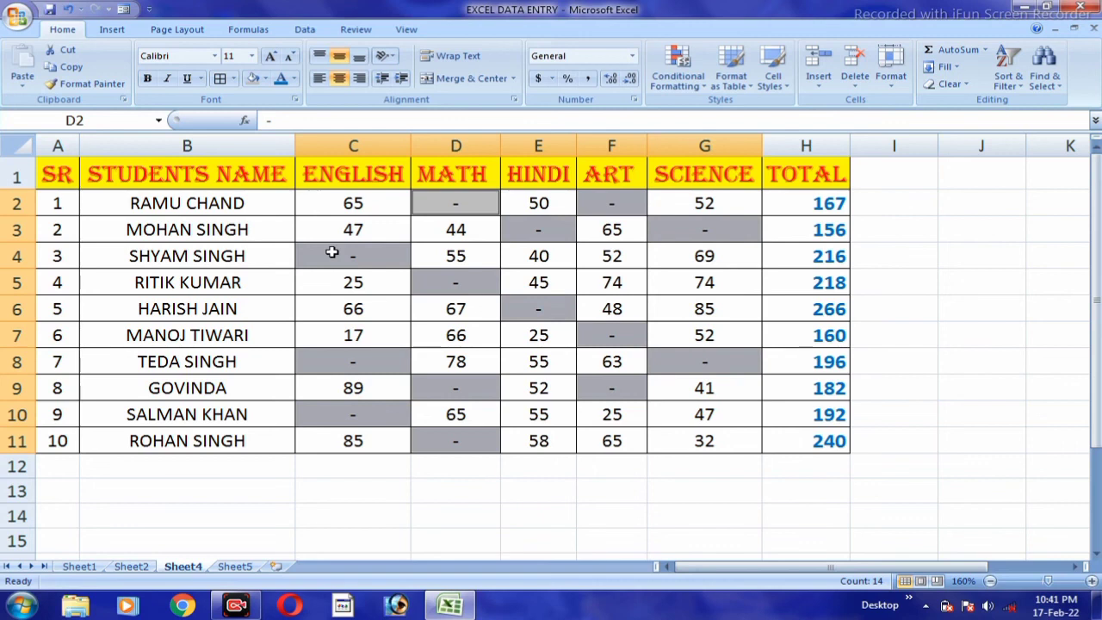
click(355, 286)
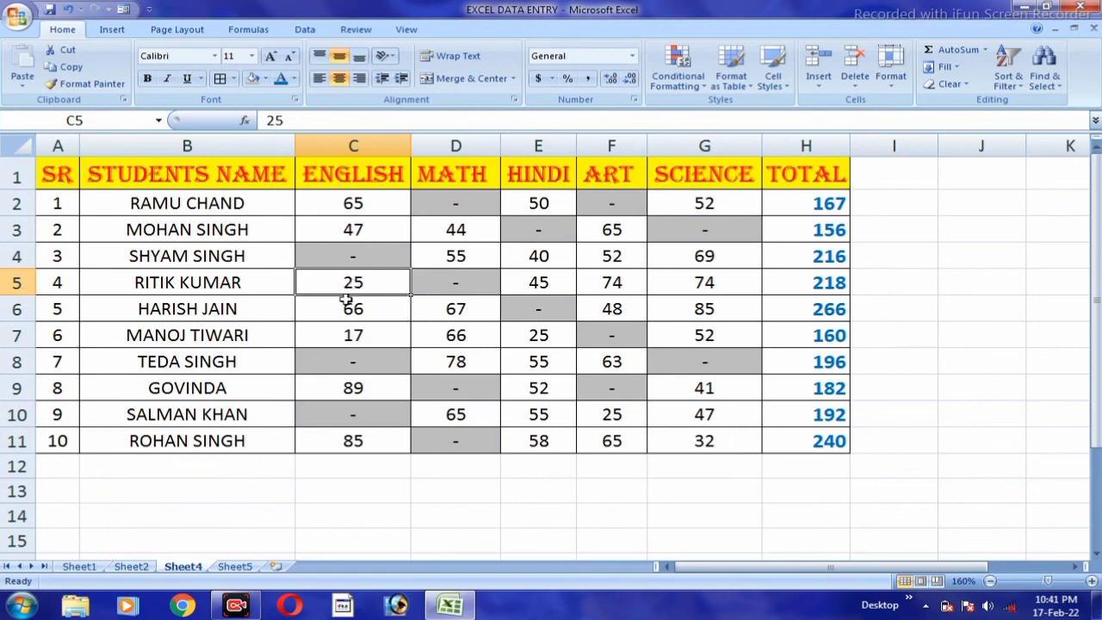
click(316, 327)
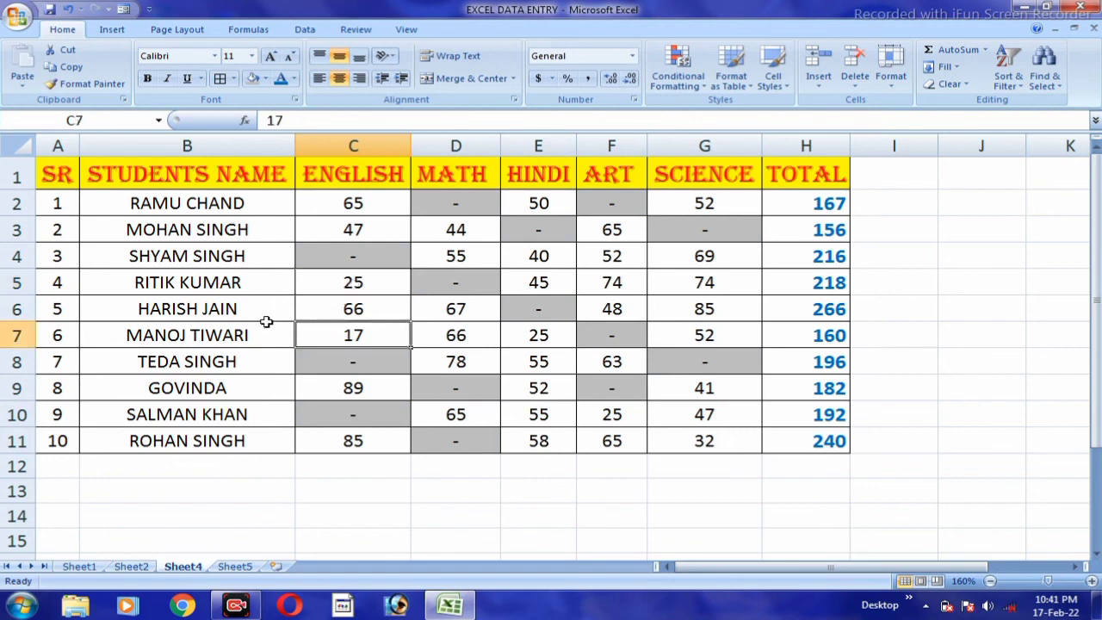
click(234, 567)
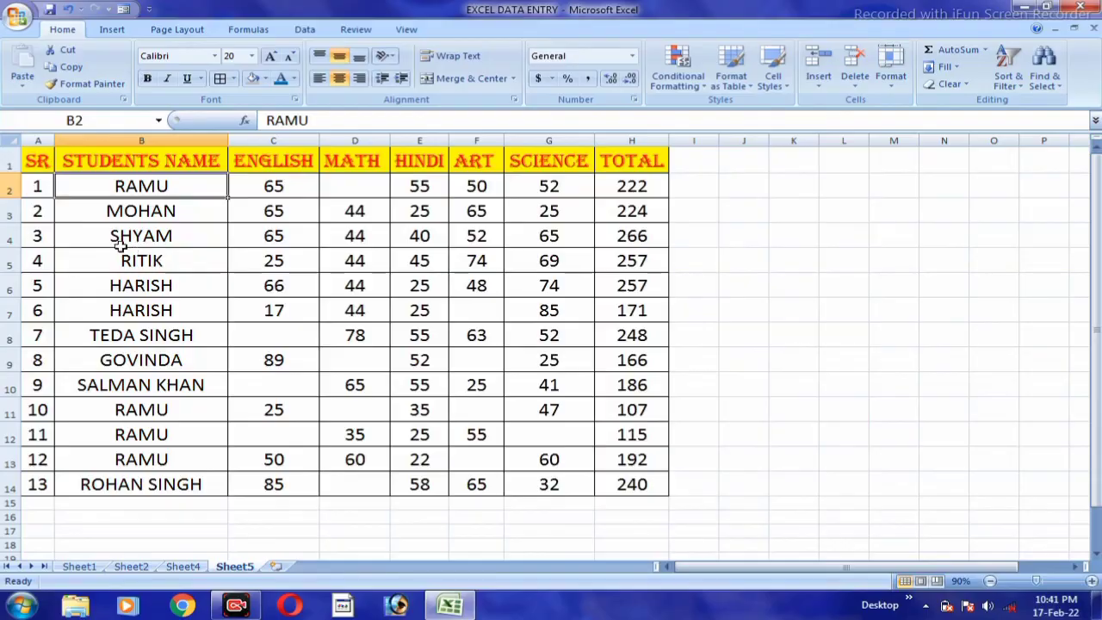
Check the repeated RAMU and HARISH names in column B, then select the whole table A1:H14
click(100, 412)
drag(102, 412, 125, 453)
click(116, 189)
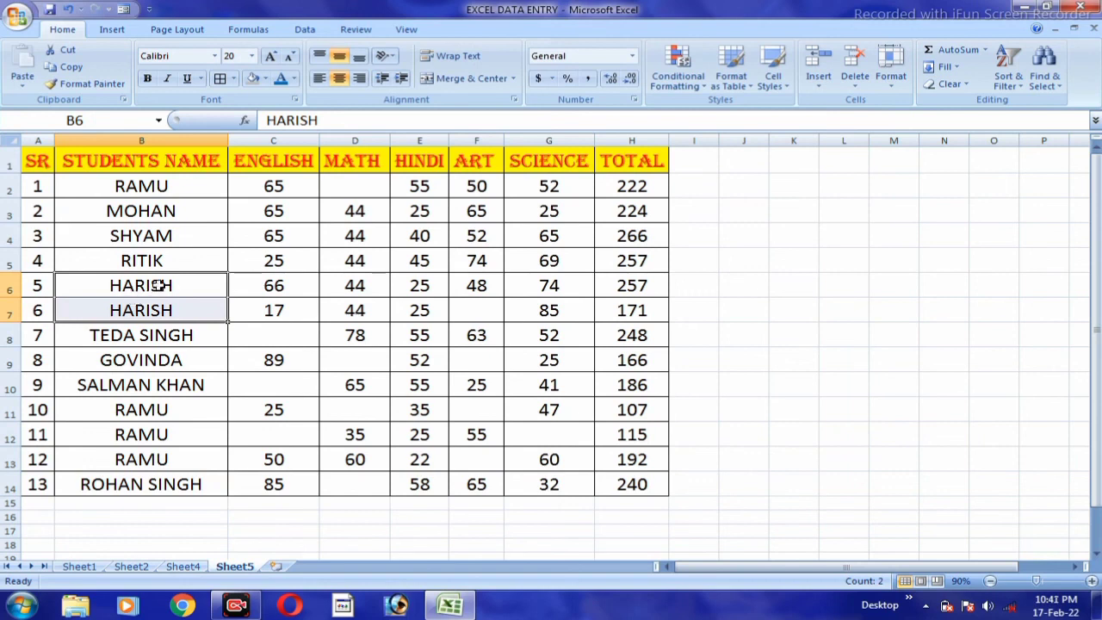
click(160, 287)
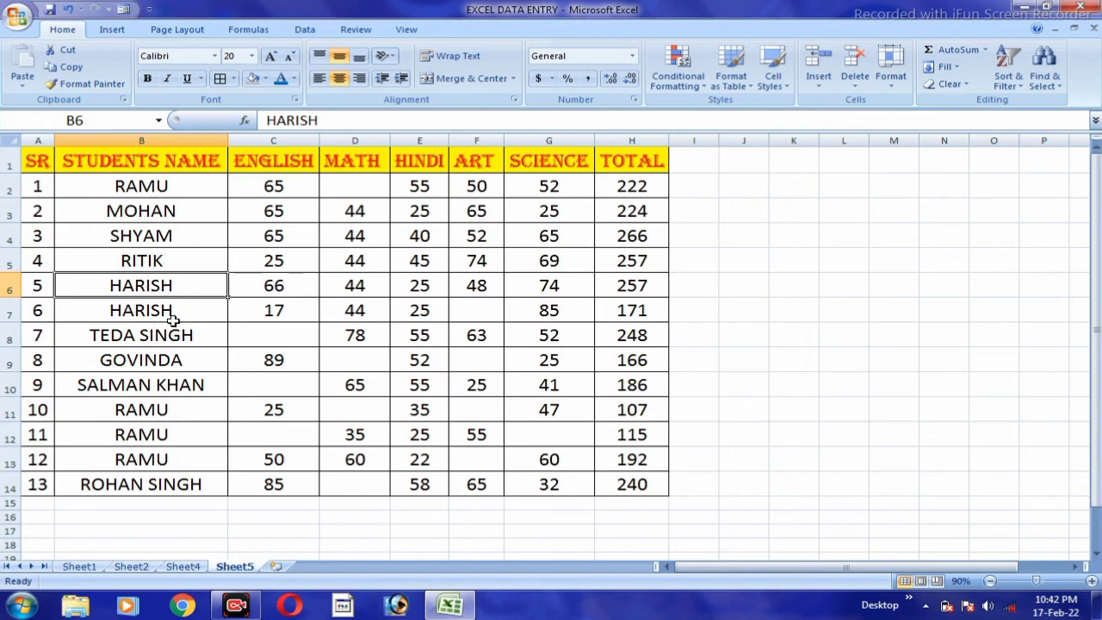
click(141, 261)
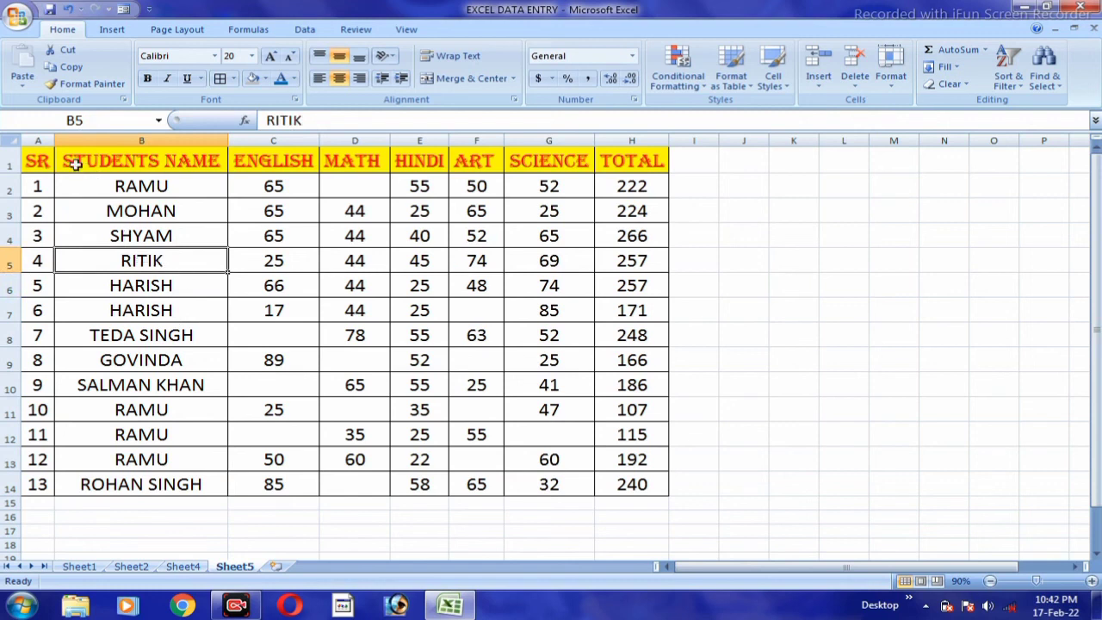
drag(44, 161, 628, 486)
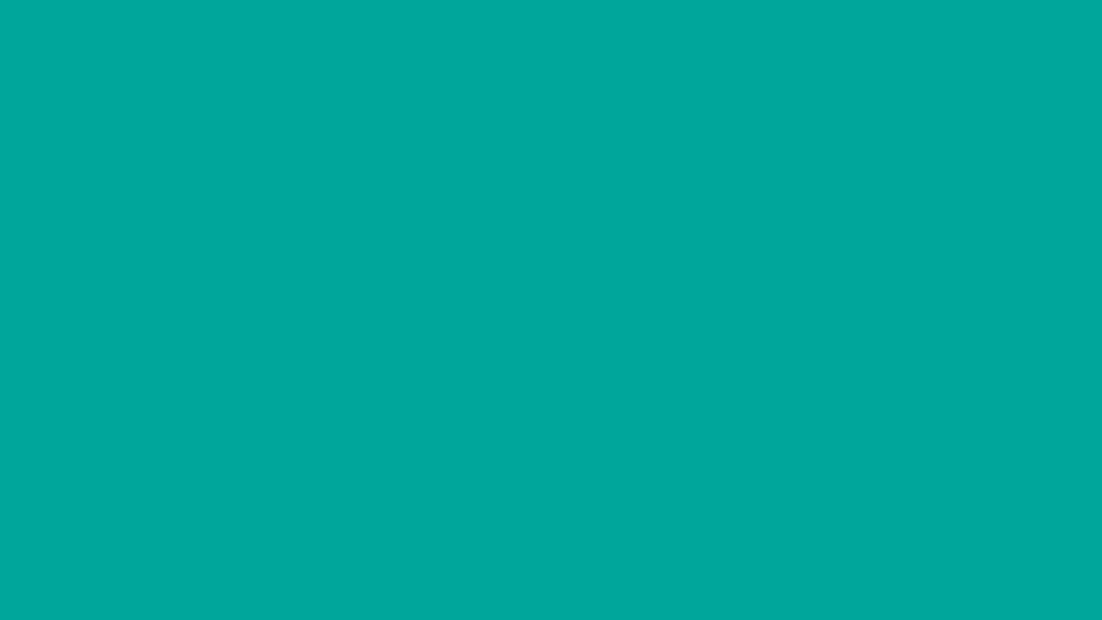
click(306, 32)
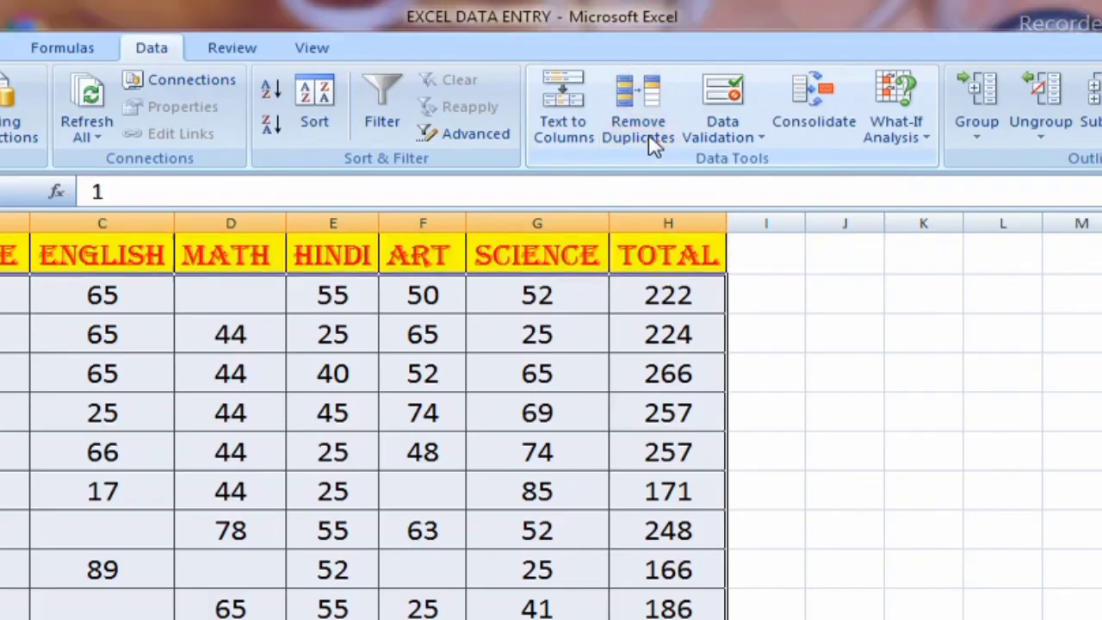
Run Remove Duplicates on the table, comparing only the students Name column
click(654, 129)
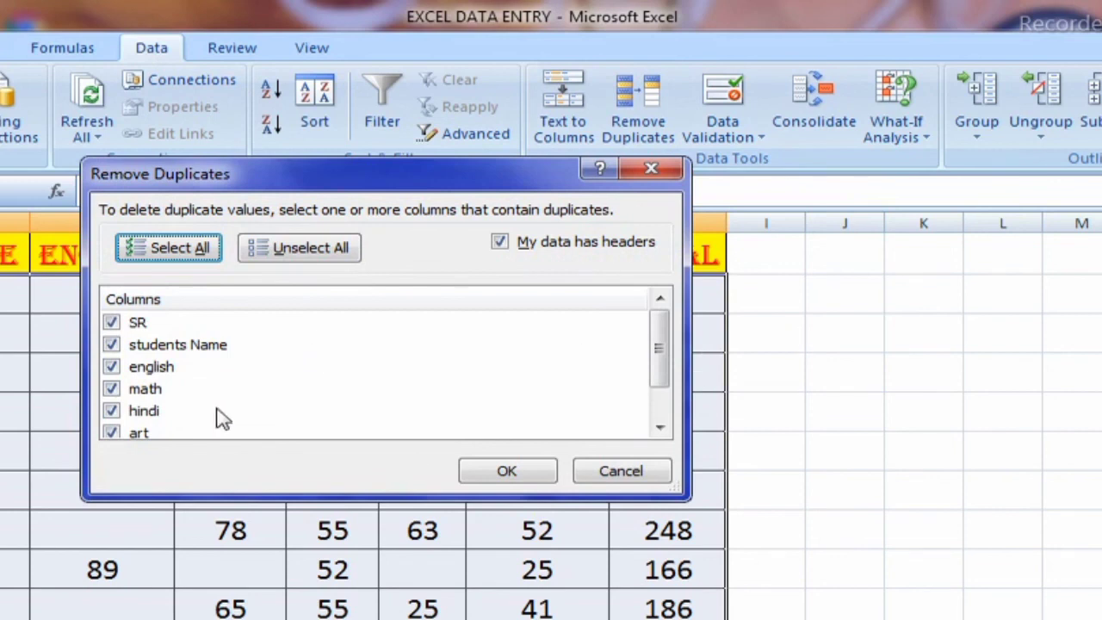
drag(658, 346, 663, 422)
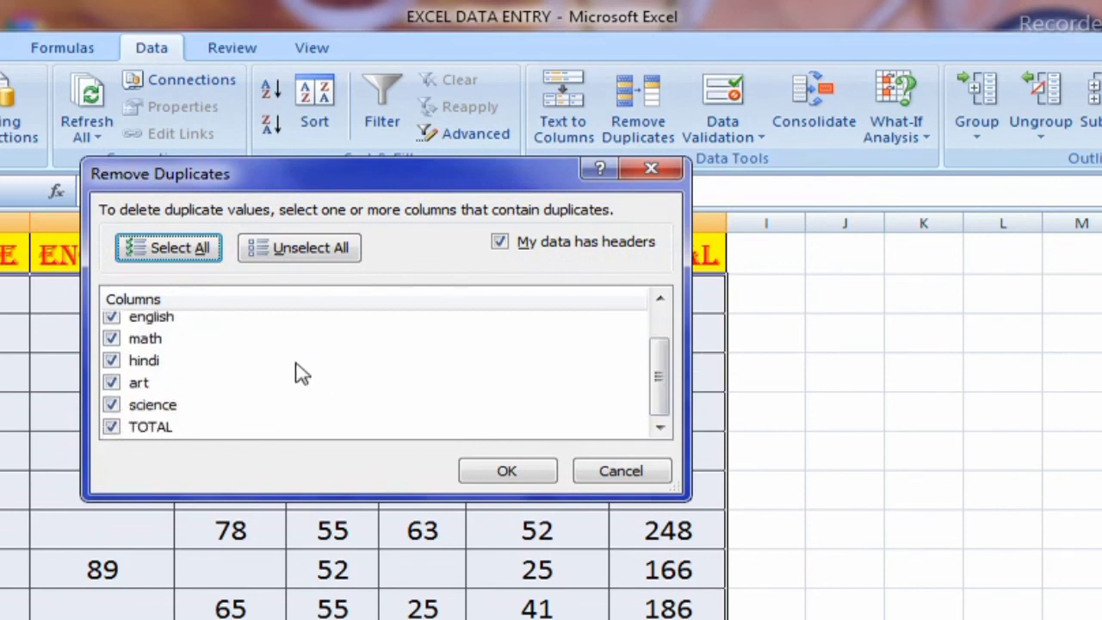
click(324, 250)
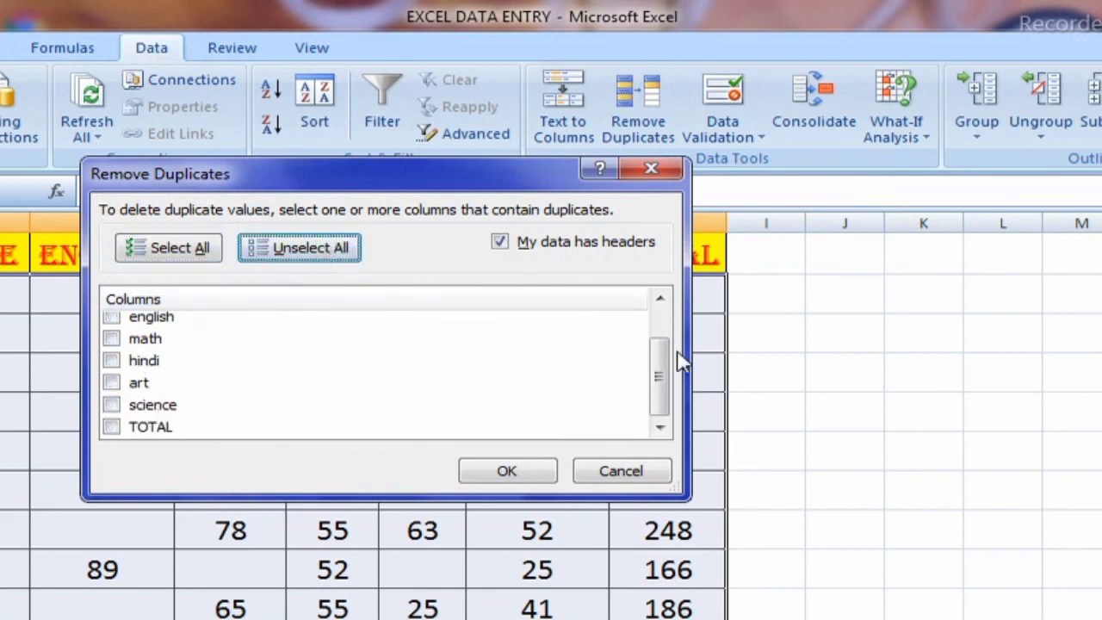
drag(659, 392, 663, 327)
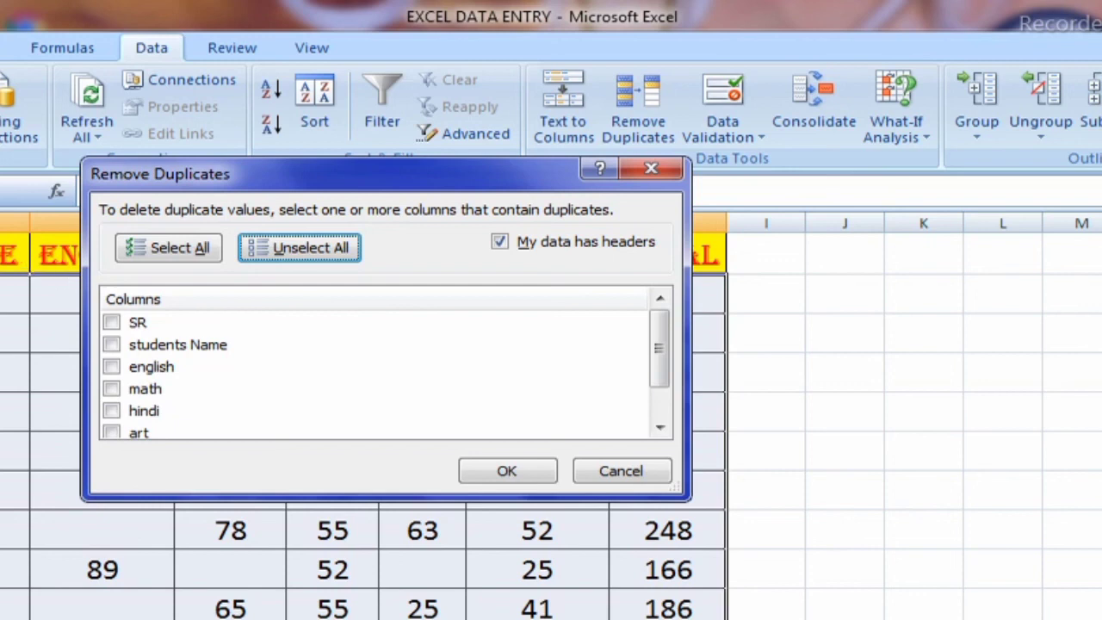
click(112, 344)
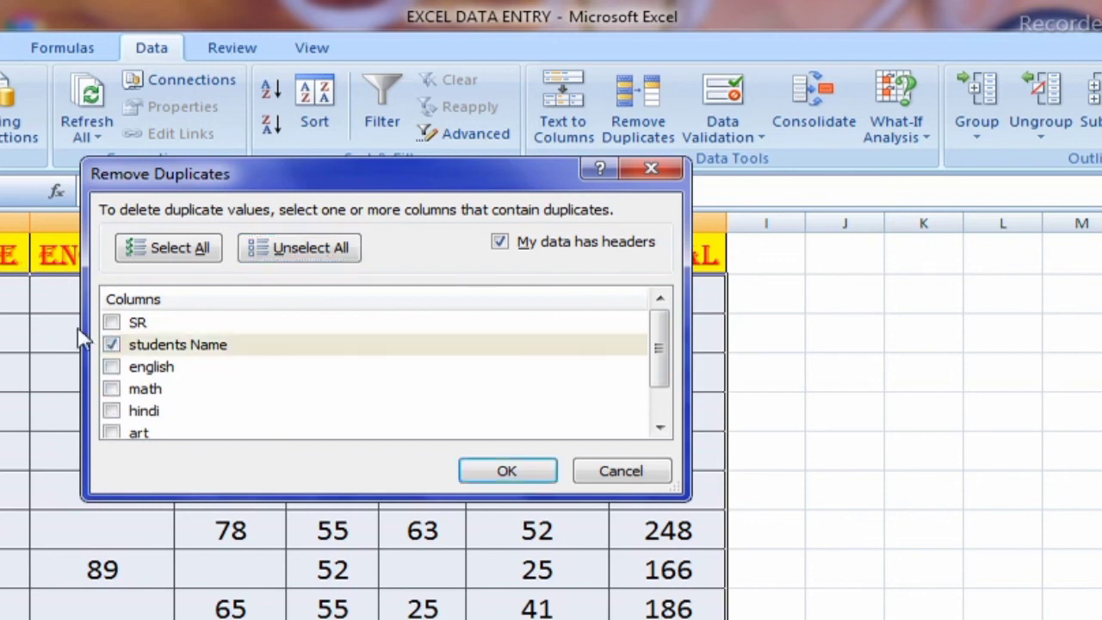
click(508, 480)
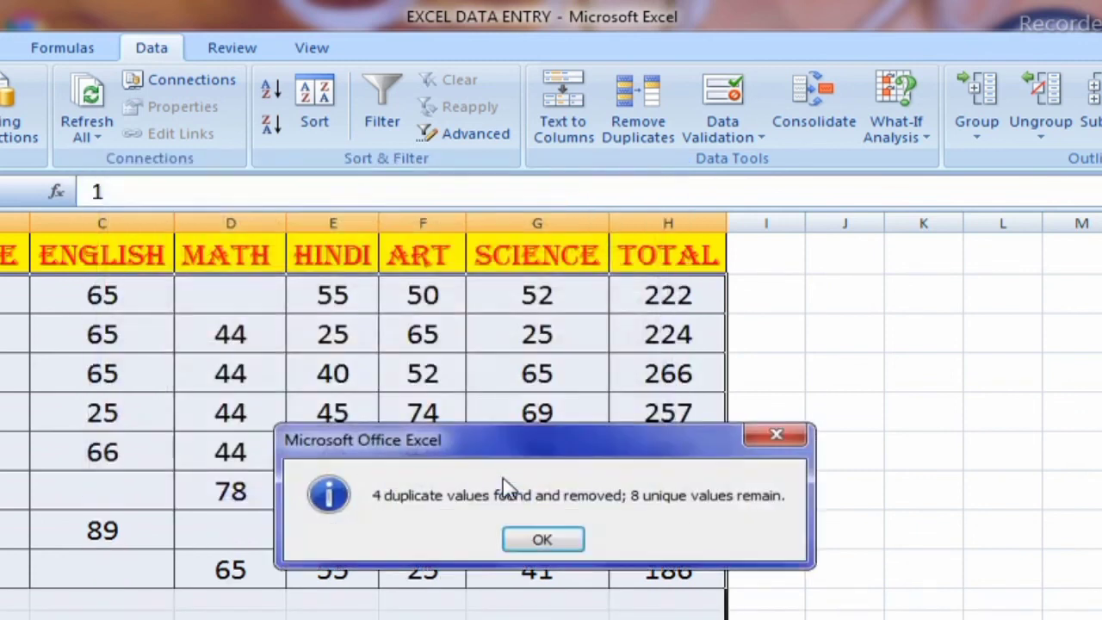
Review the result showing 4 duplicate rows removed and 8 unique students left, then dismiss it
drag(518, 433, 716, 273)
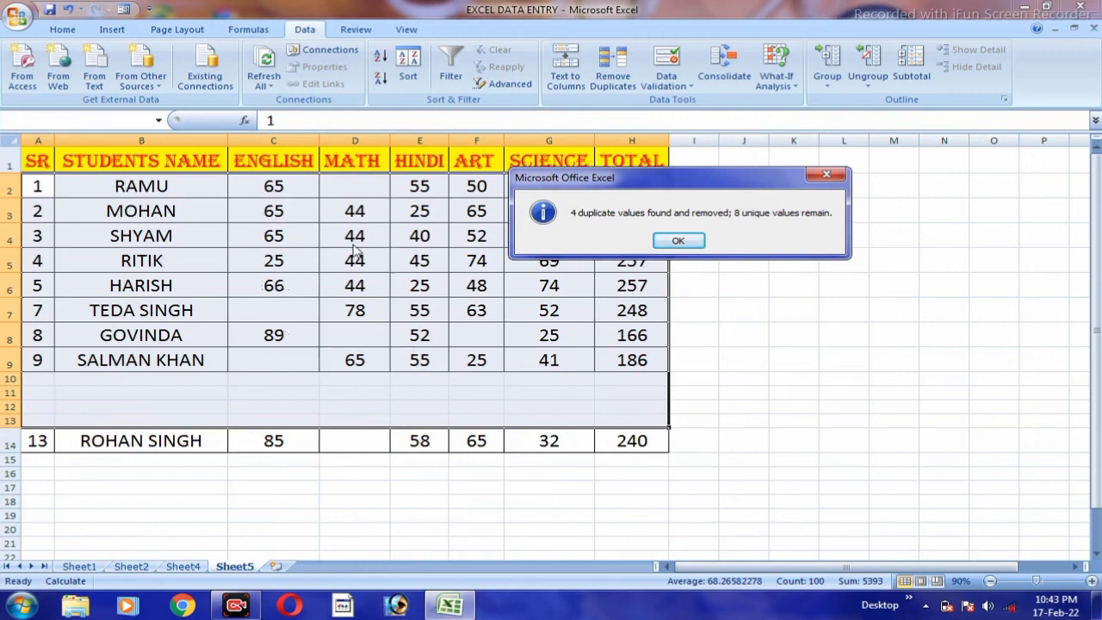
click(678, 240)
click(383, 263)
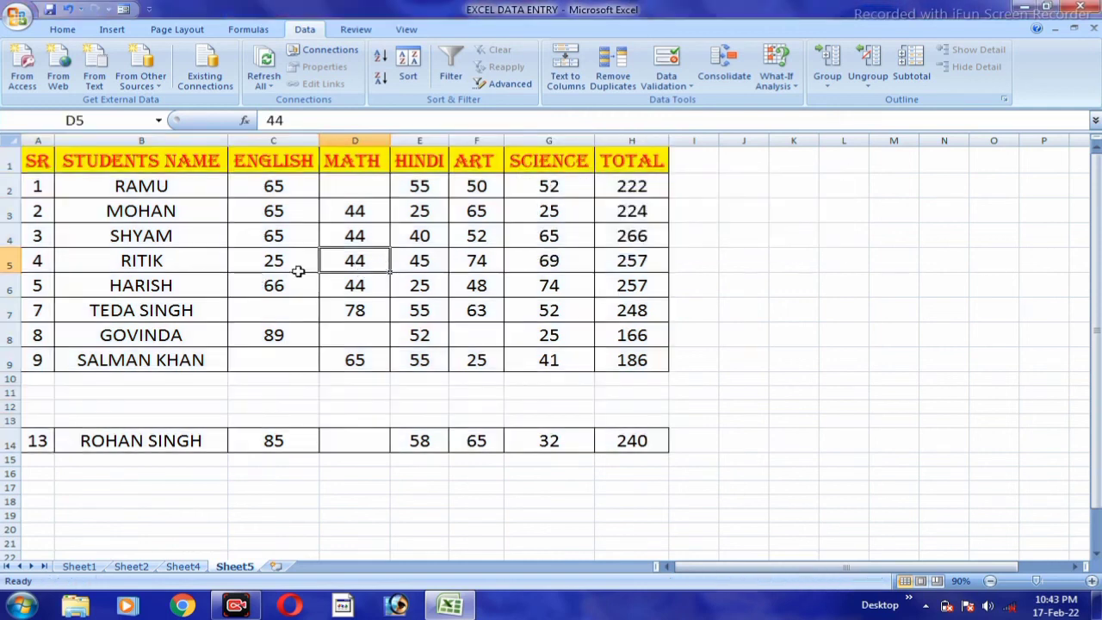